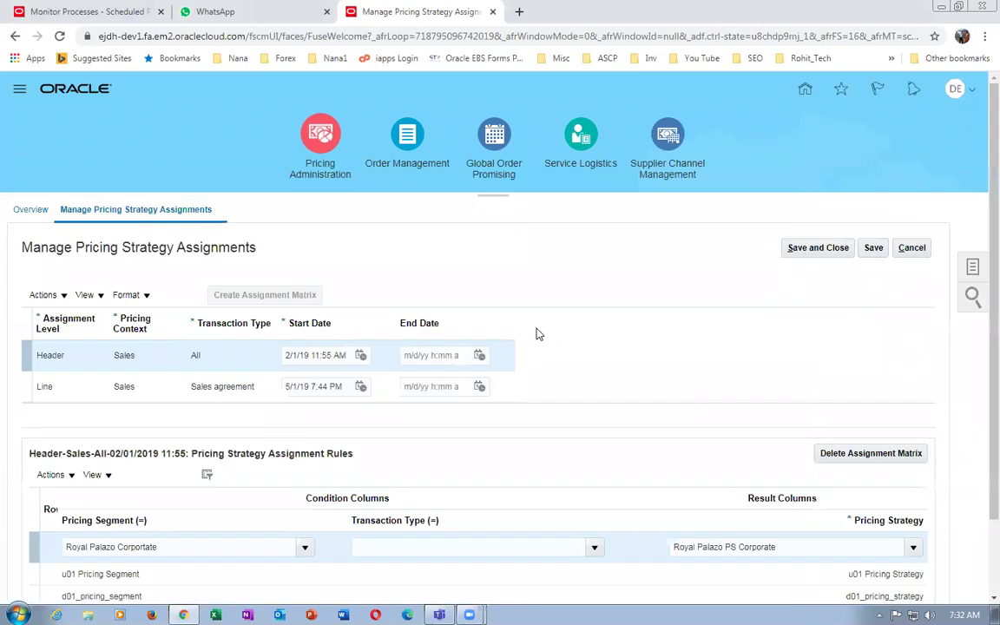
Sign in to the adc3-zlpx Oracle Applications Cloud environment in a new browser tab using the saved credentials.
scroll(542, 347, down, 1)
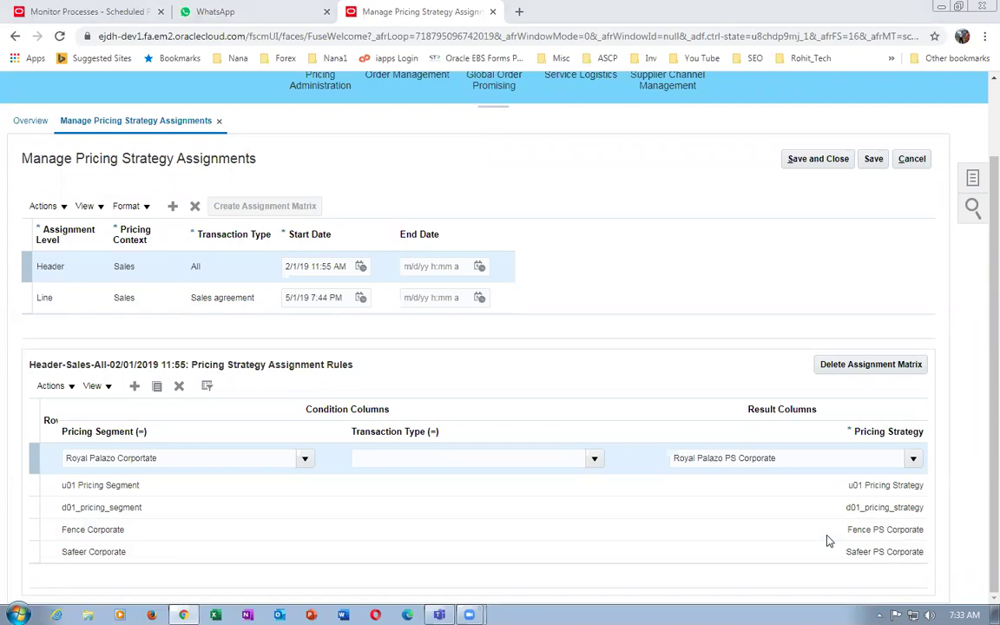
click(517, 12)
text(zl)
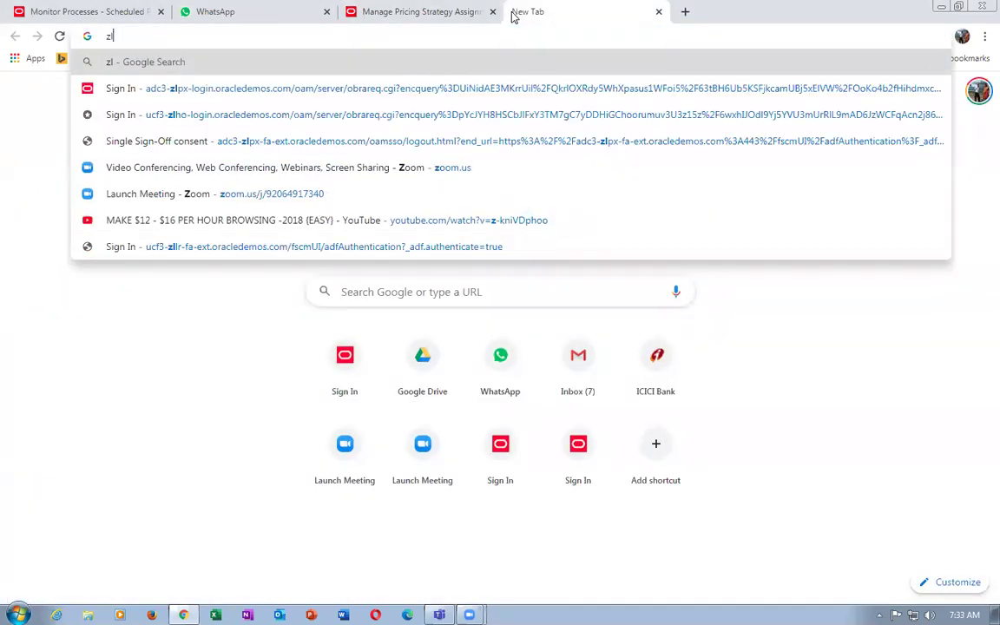
key(Down)
key(Return)
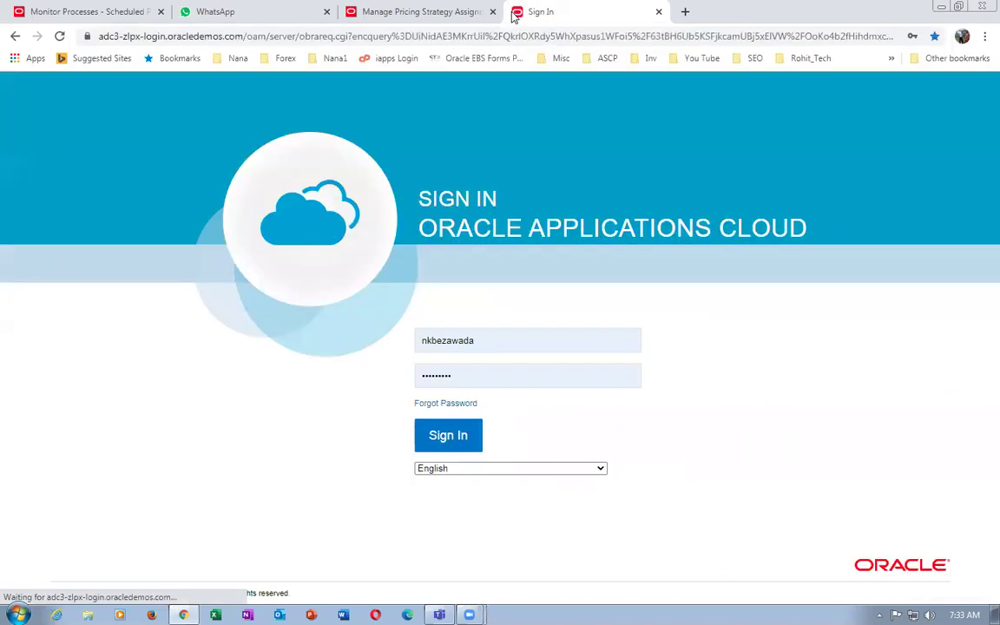
click(448, 434)
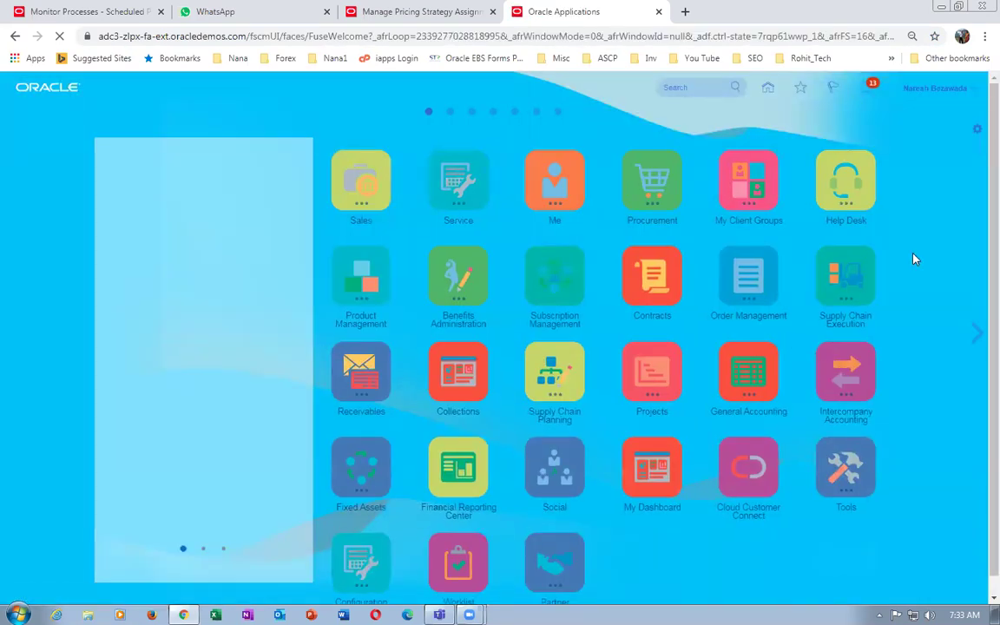
Open the Manage Customer Pricing Profiles task in Pricing Administration under Order Management.
click(754, 287)
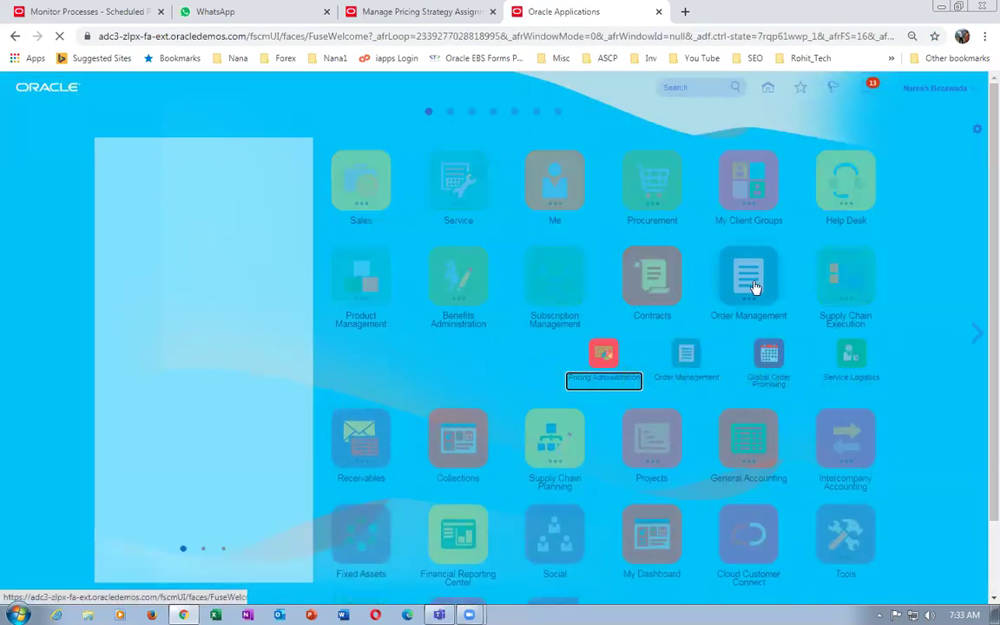
click(586, 358)
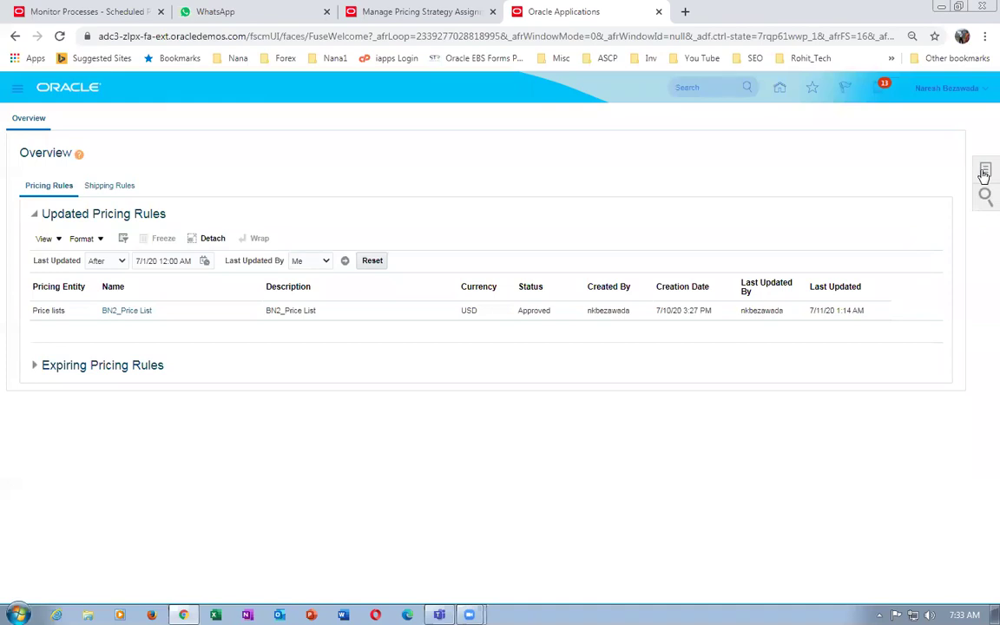
click(984, 172)
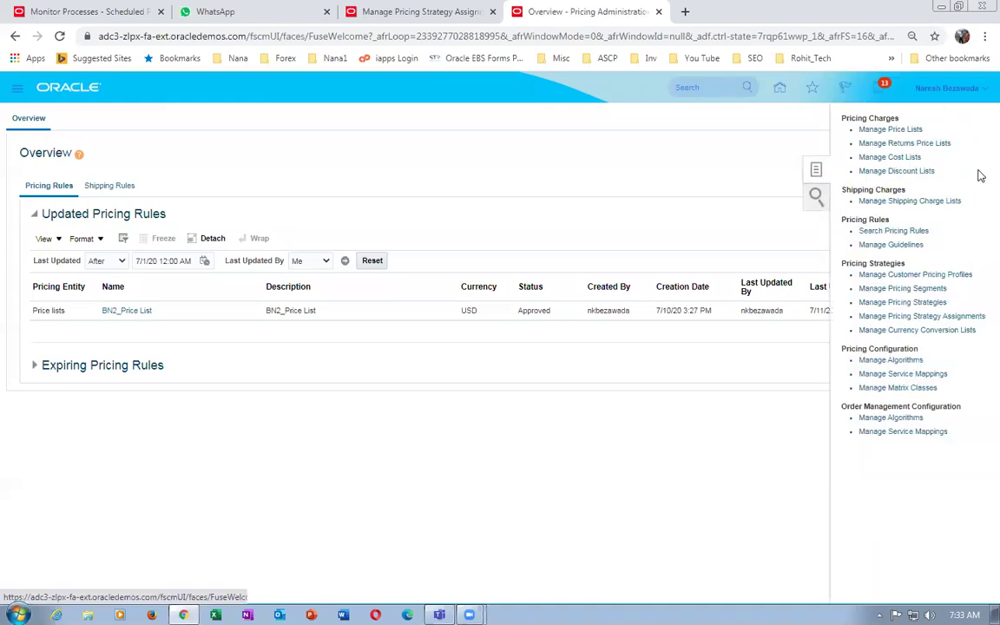
click(880, 276)
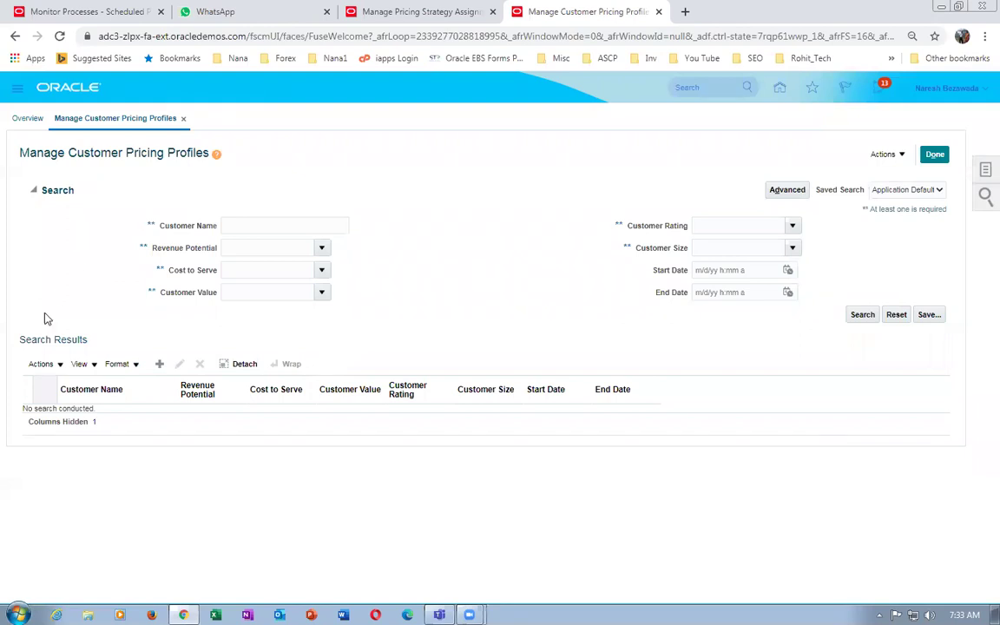
Search the customer pricing profiles for customer name abc, review the matching profiles and close the page.
click(265, 226)
text(abc)
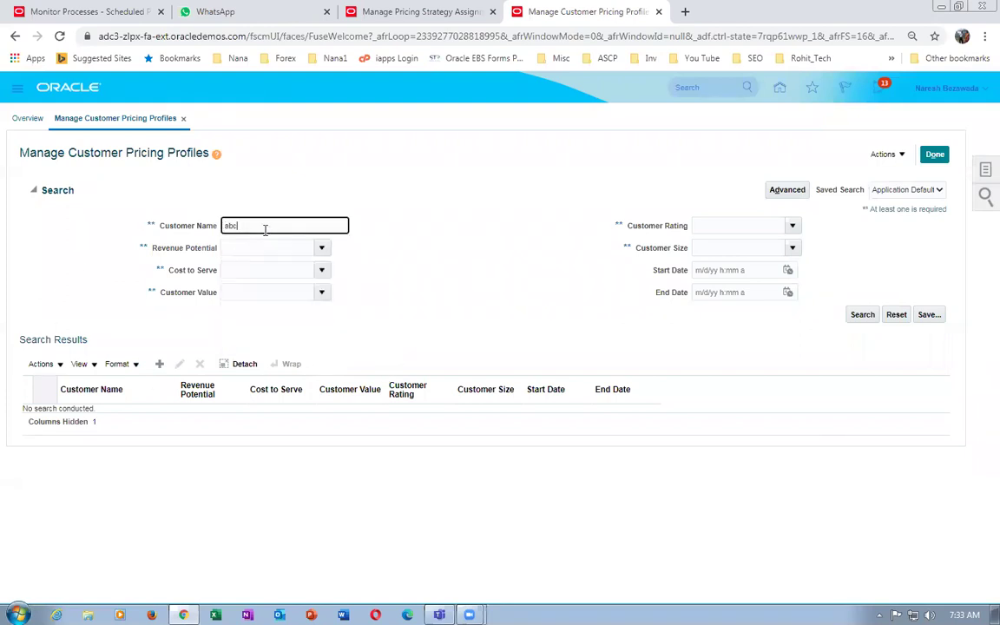
click(862, 314)
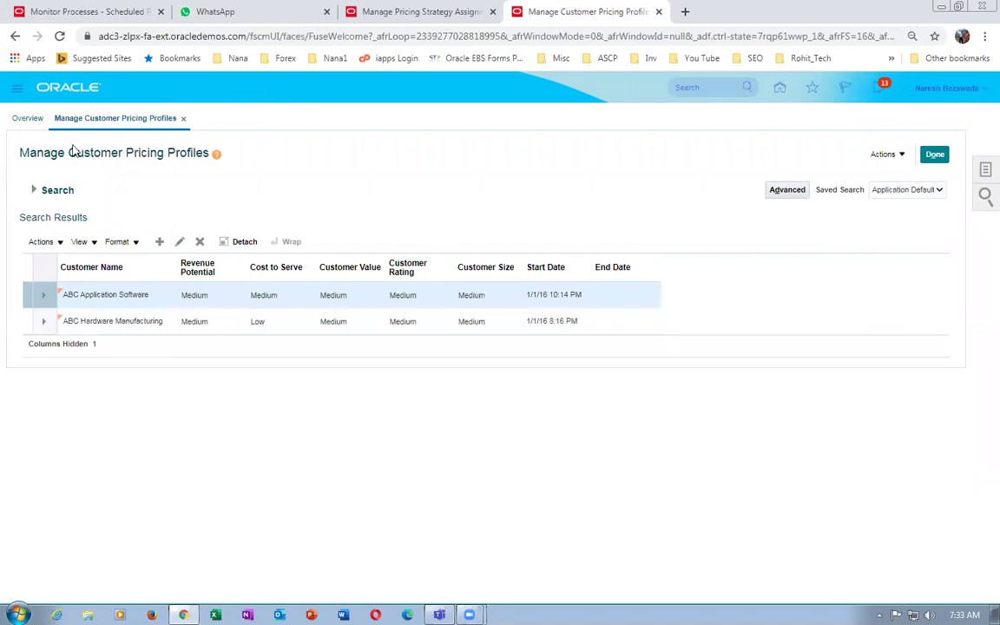
drag(46, 151, 198, 153)
click(402, 226)
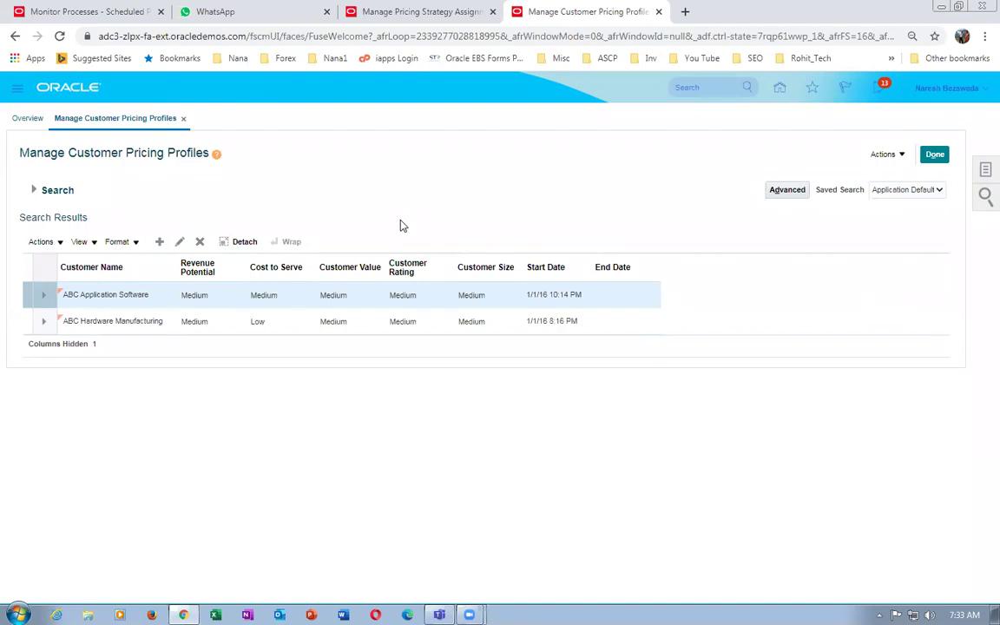
click(936, 156)
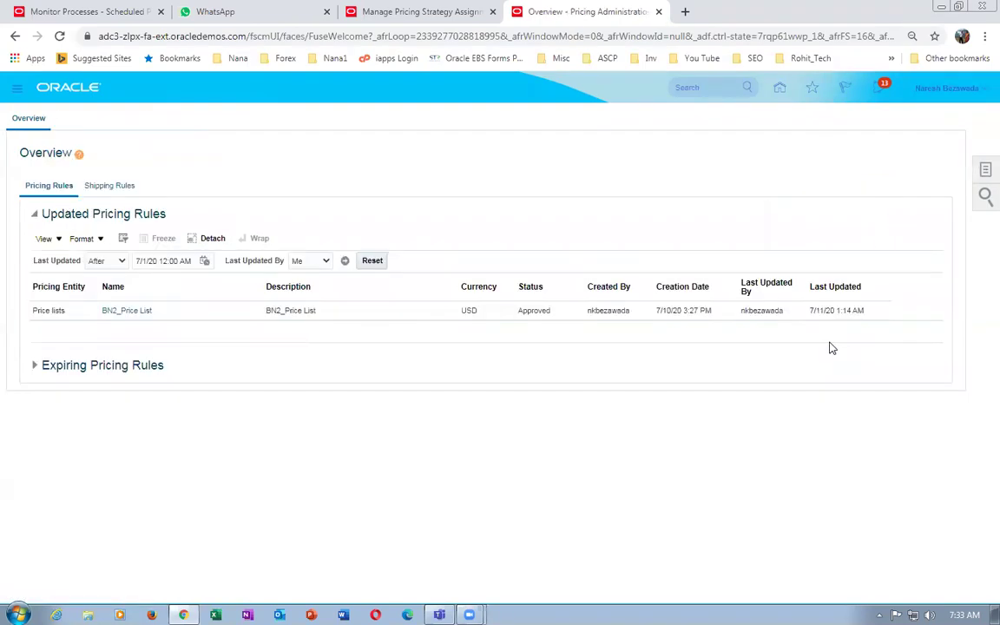
Examine the condition and result columns of the pricing segment matrix in Manage Pricing Segments and leave without saving.
click(985, 173)
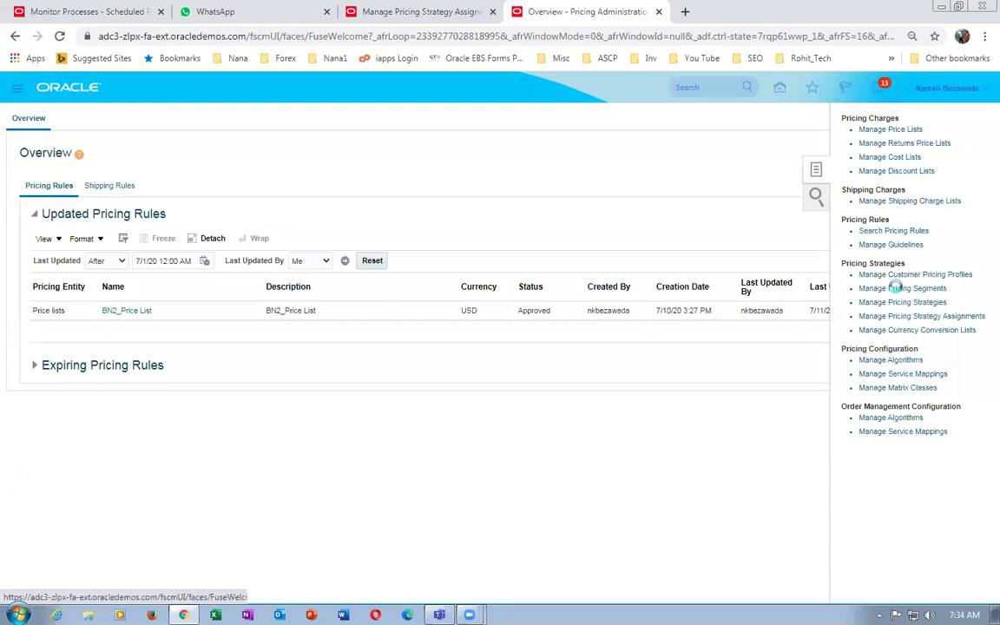
click(899, 290)
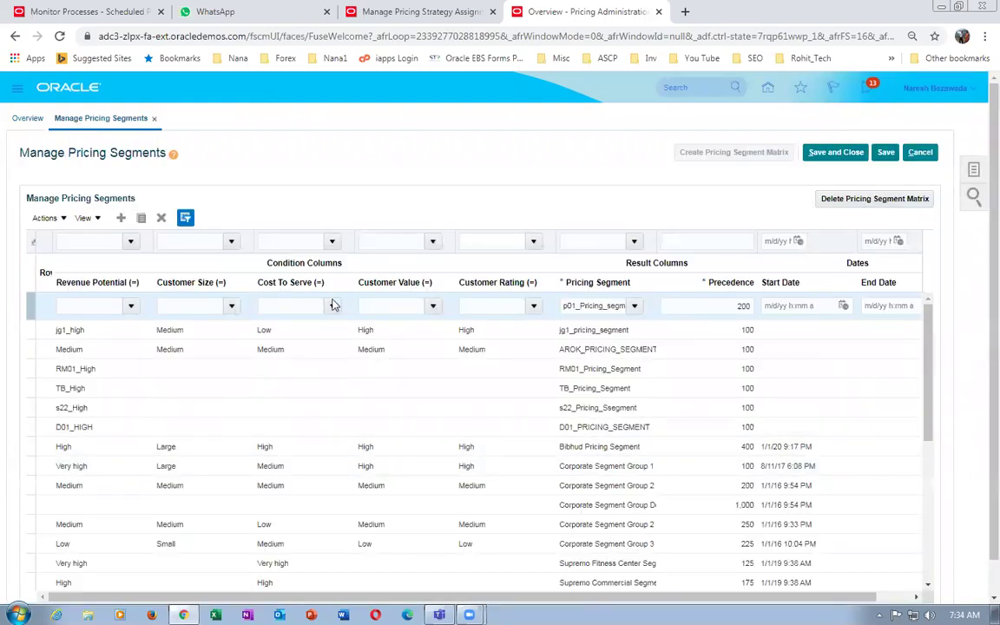
click(597, 305)
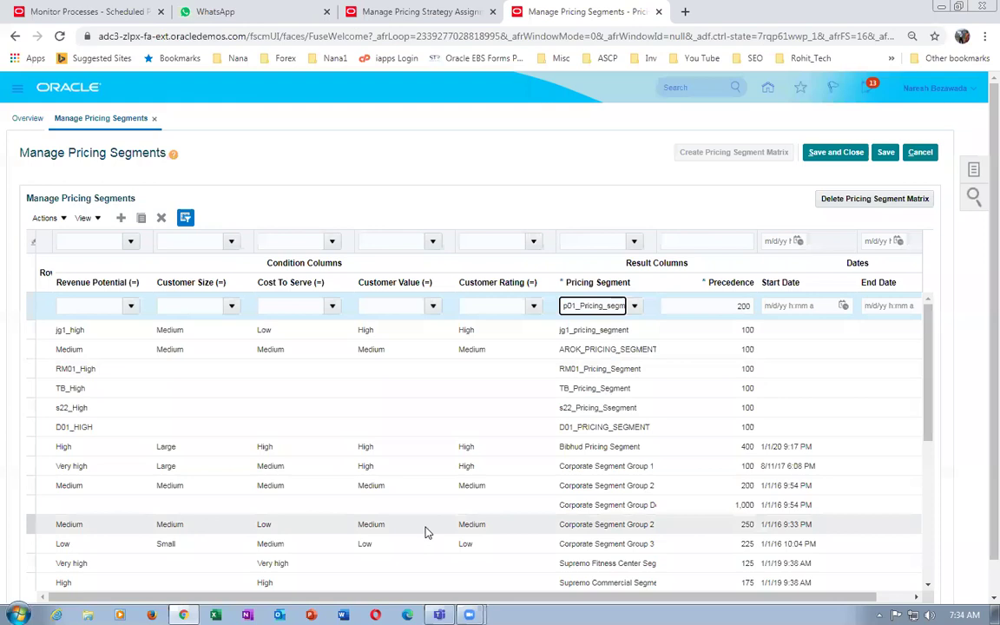
click(279, 181)
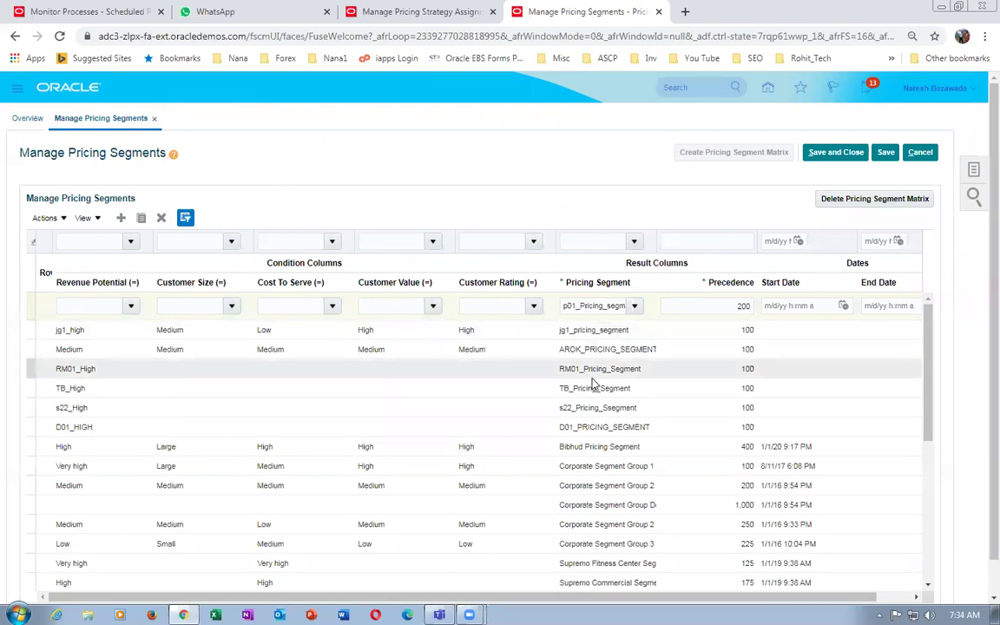
click(922, 153)
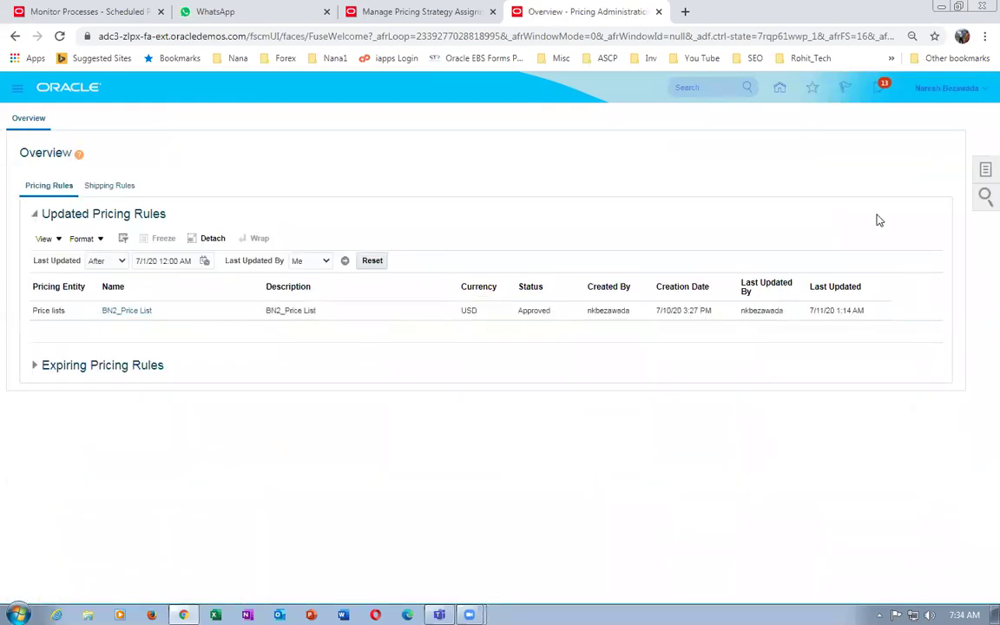
Review the pricing strategy assignment rules for the Header, Sales, All assignment and leave the page without saving.
click(984, 173)
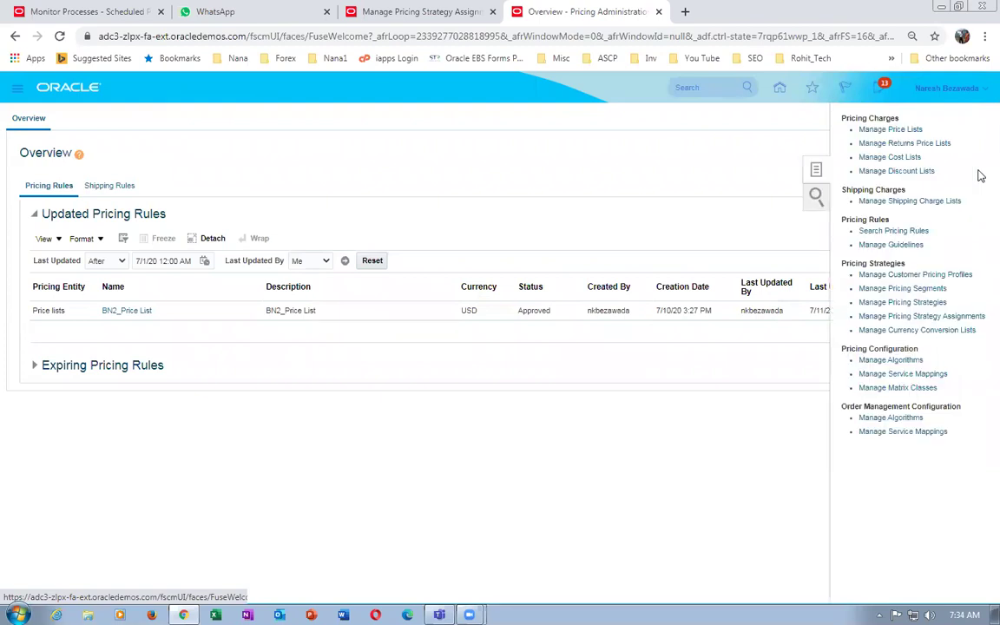
click(907, 317)
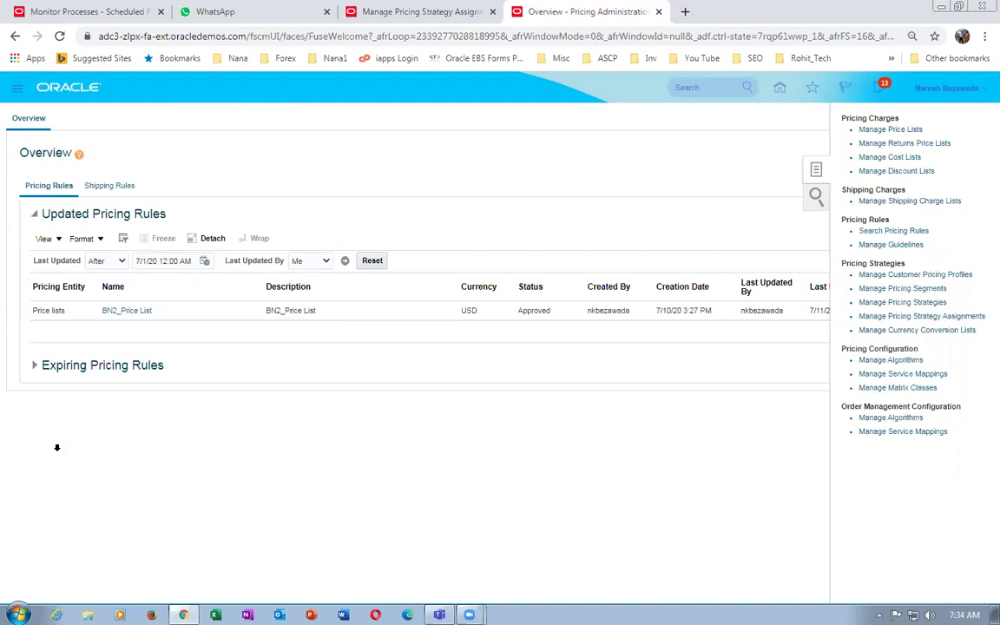
click(16, 277)
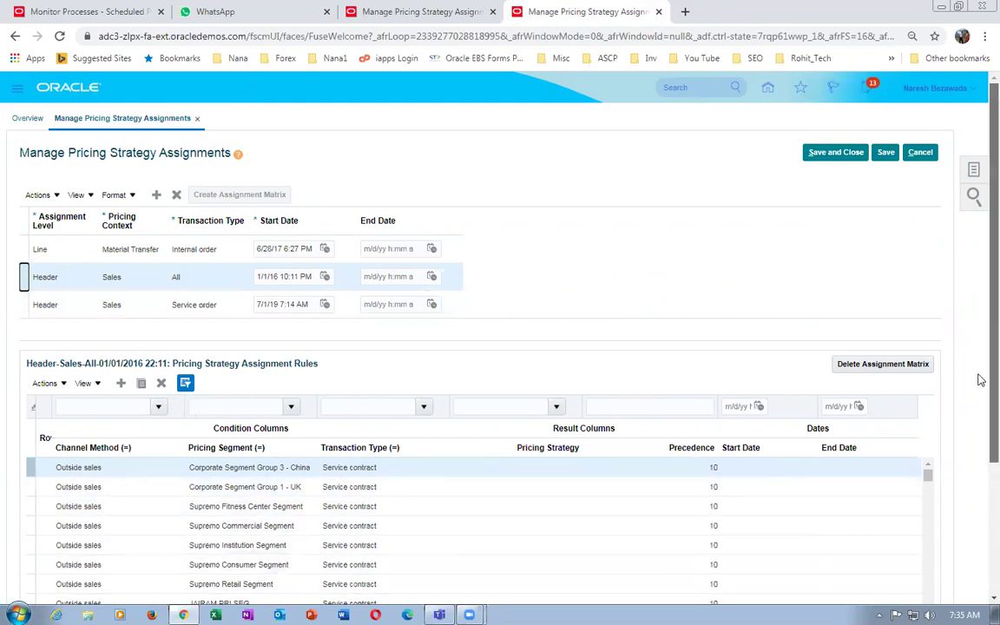
scroll(981, 416, down, 2)
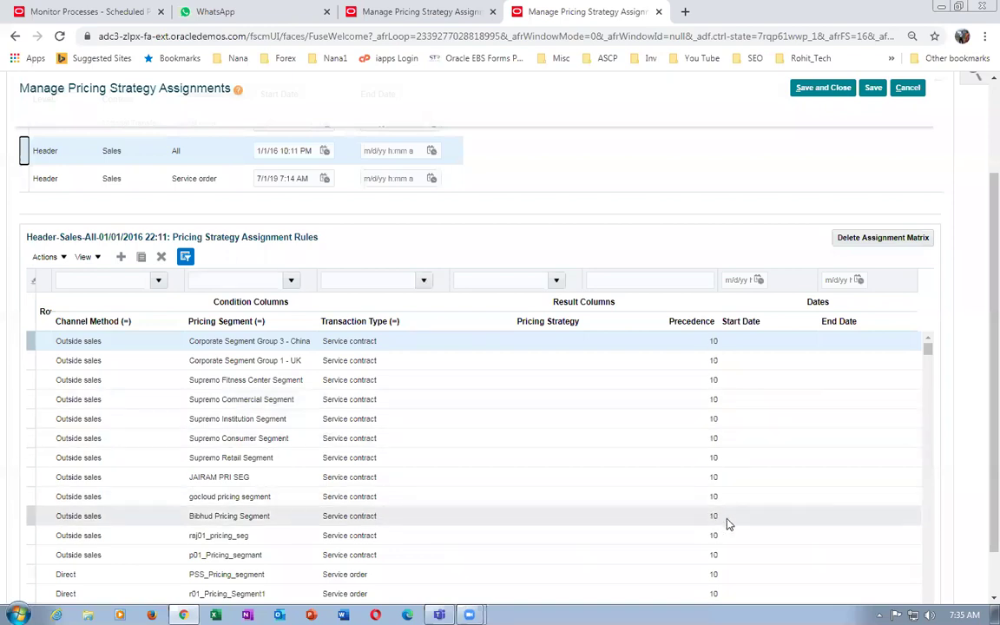
scroll(980, 398, down, 1)
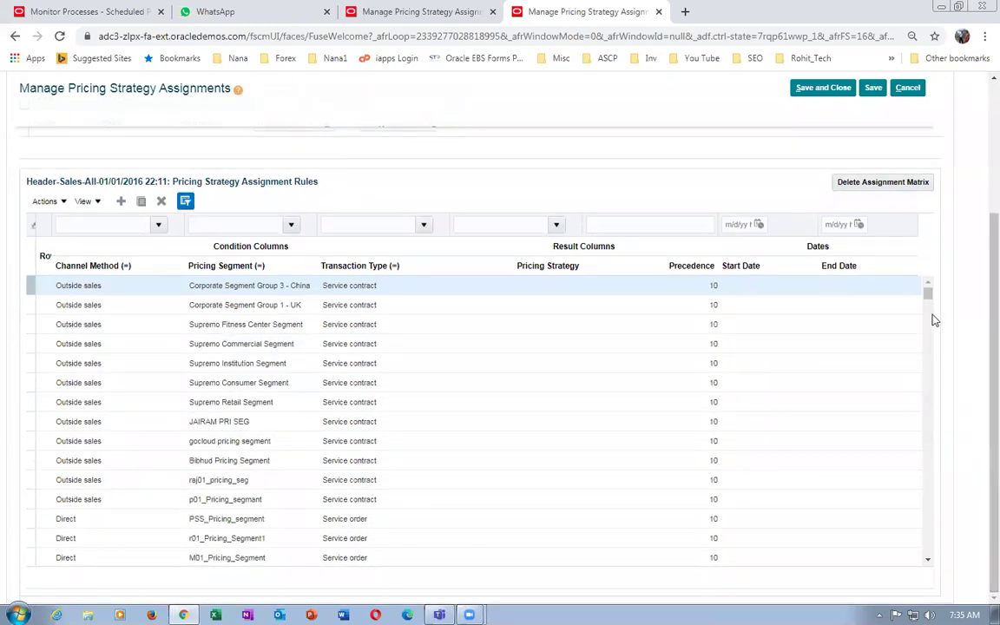
drag(928, 298, 938, 345)
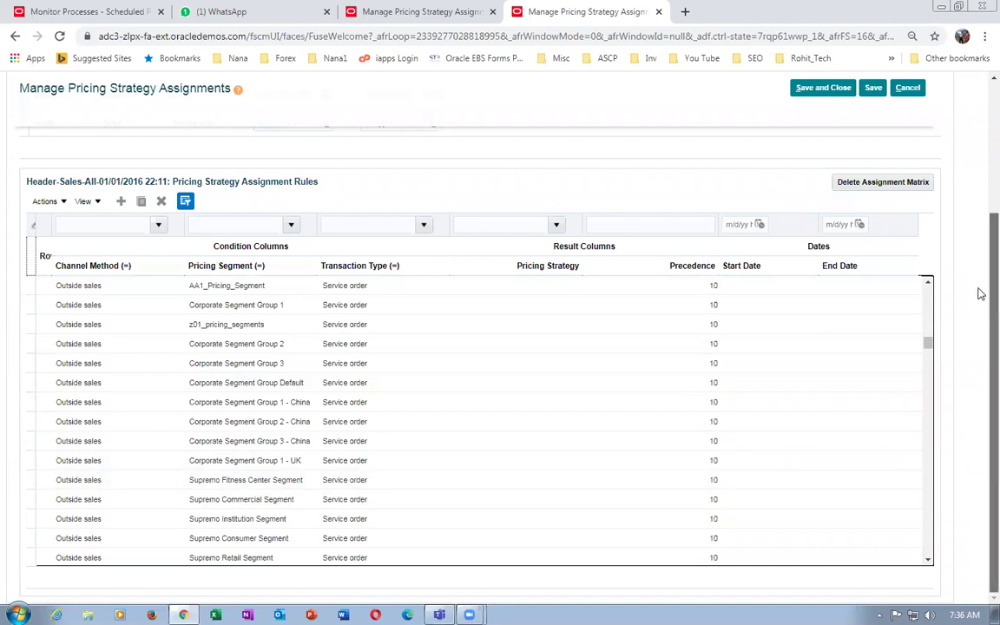
scroll(981, 199, up, 2)
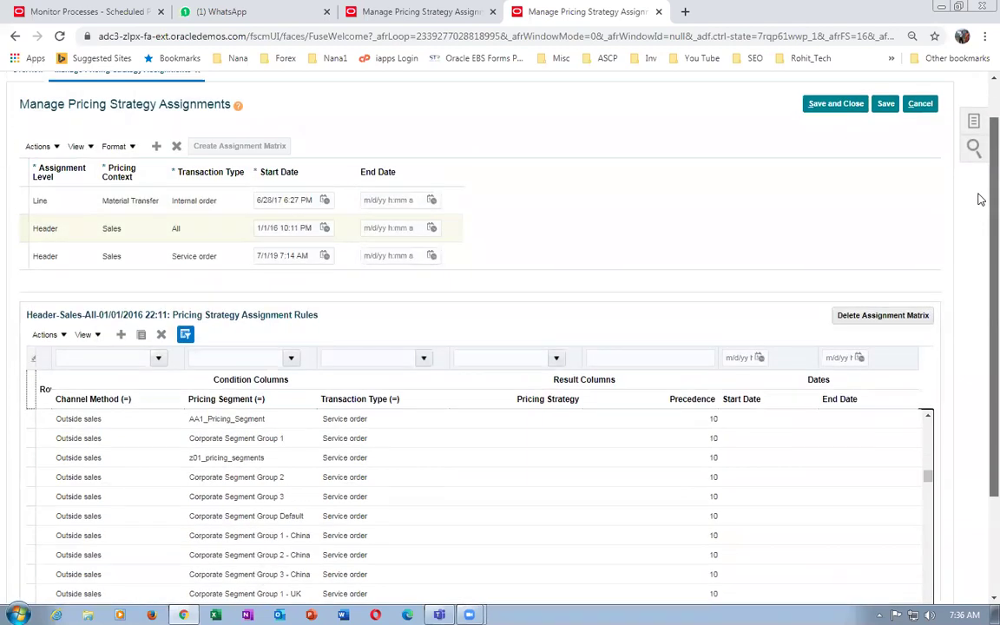
scroll(982, 199, up, 1)
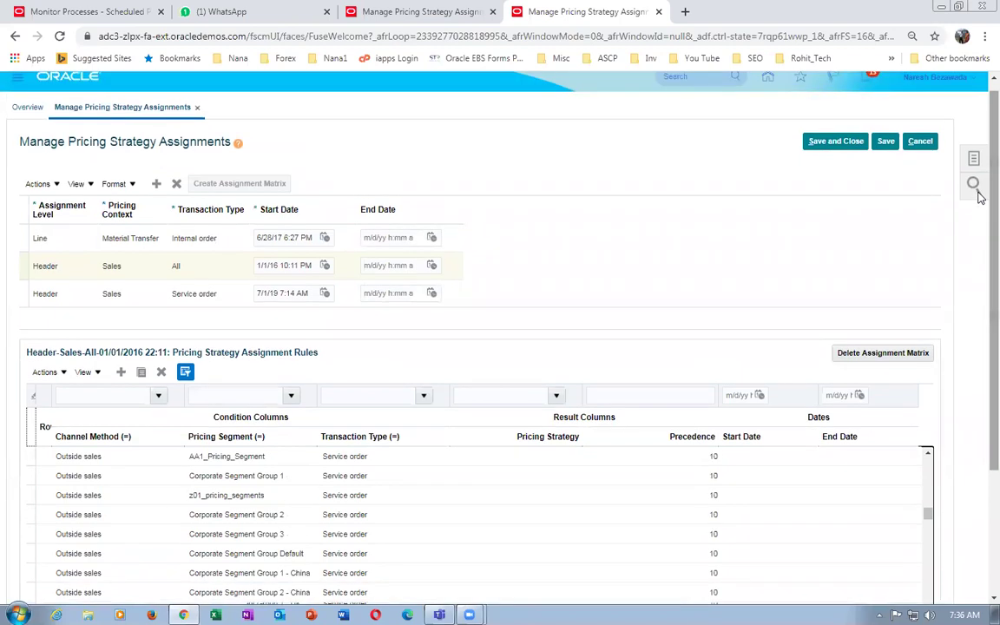
click(915, 143)
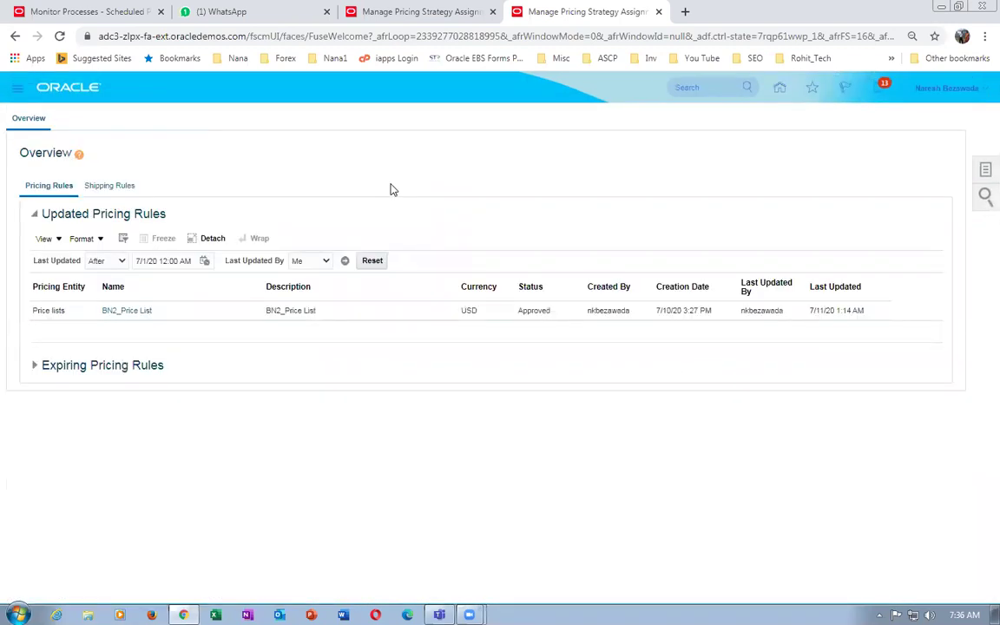
Reopen Manage Pricing Strategy Assignments, examine the rules further down the Header, Sales, All matrix, and return to the Overview page.
click(985, 170)
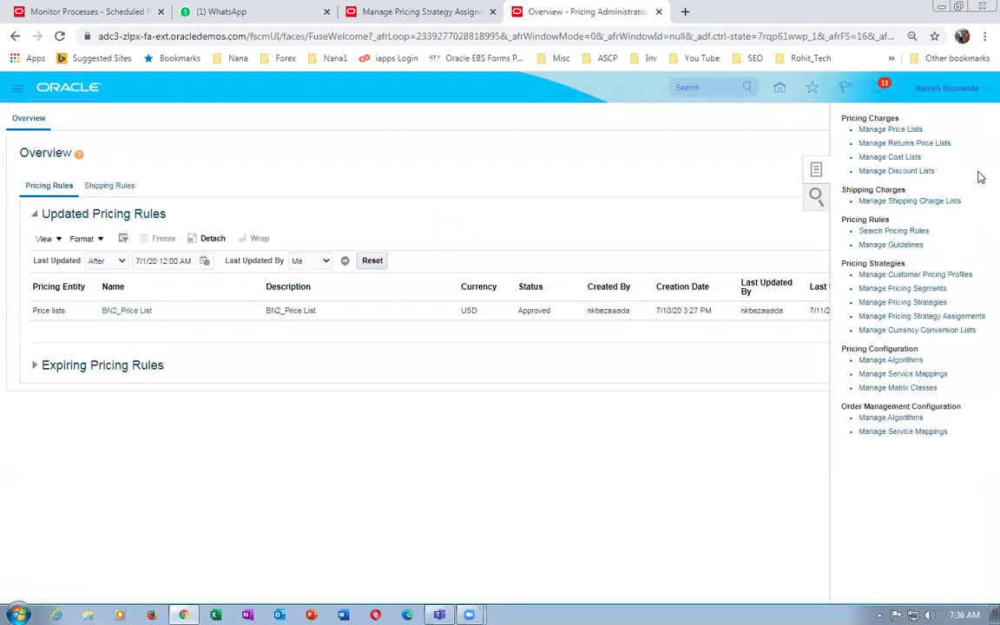
click(888, 316)
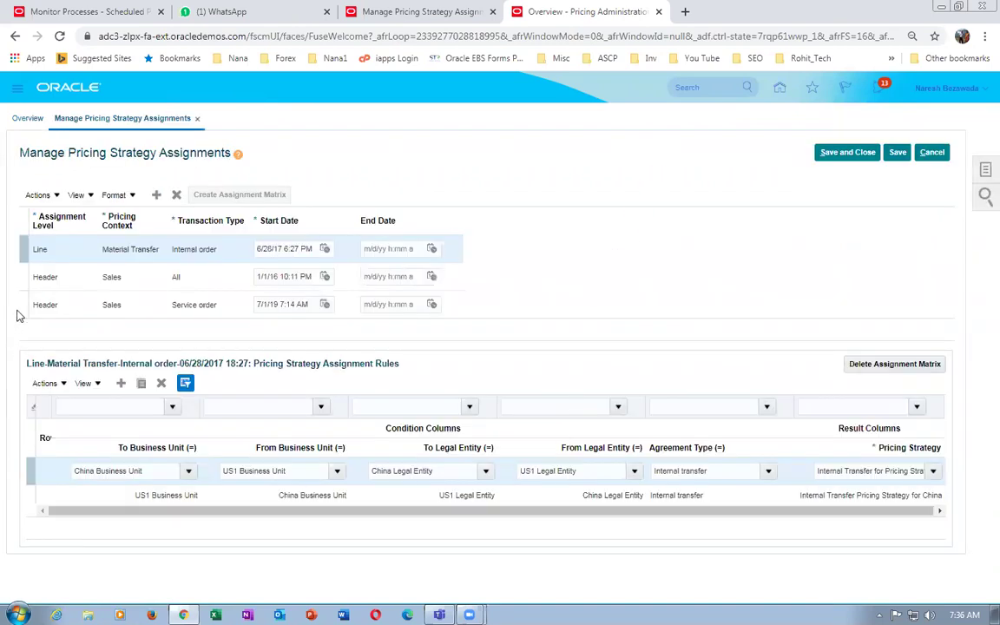
click(24, 274)
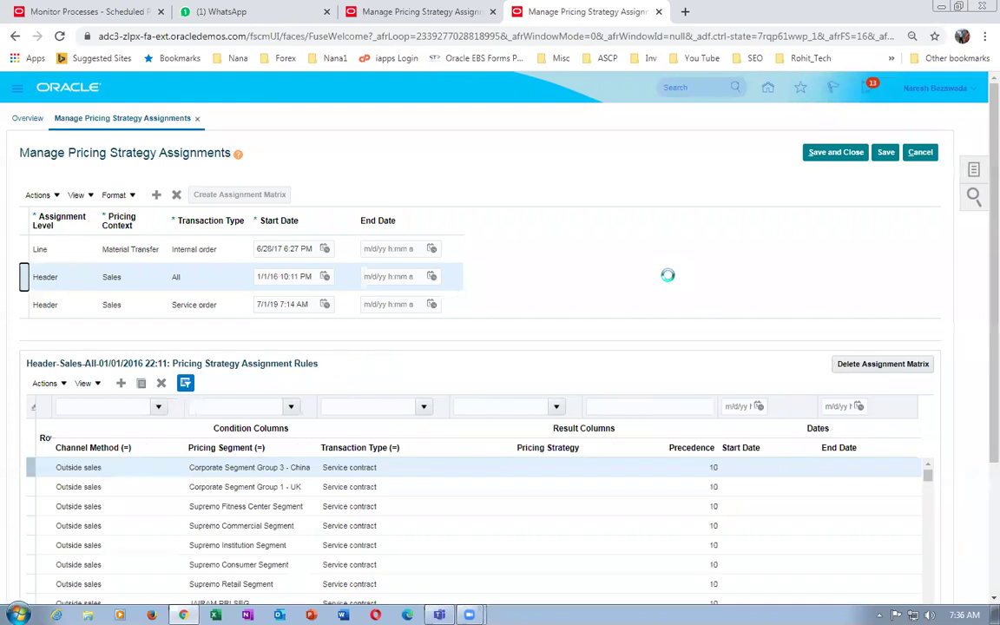
scroll(669, 282, down, 2)
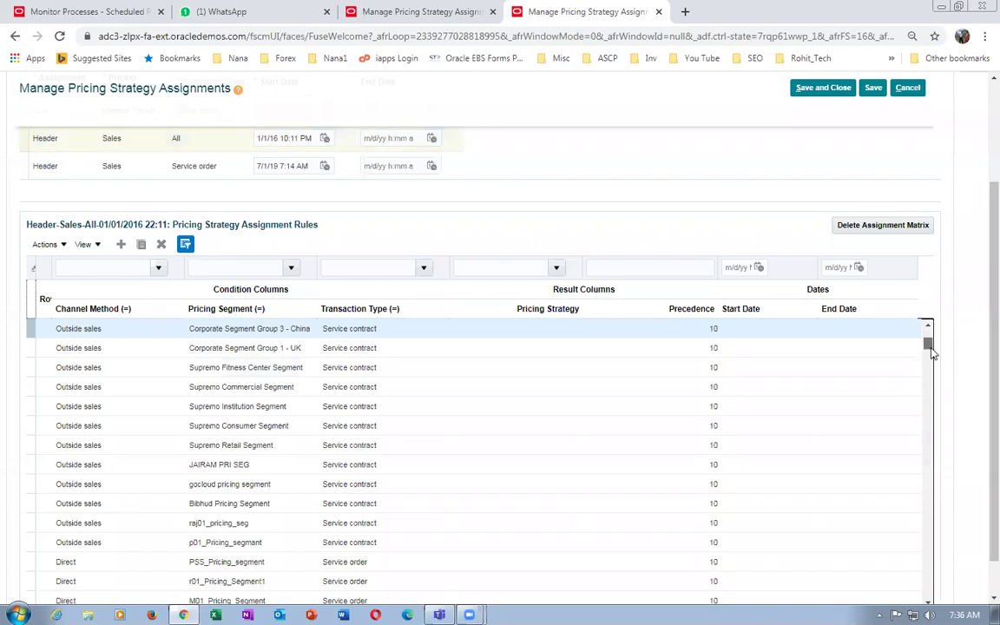
drag(928, 340, 932, 352)
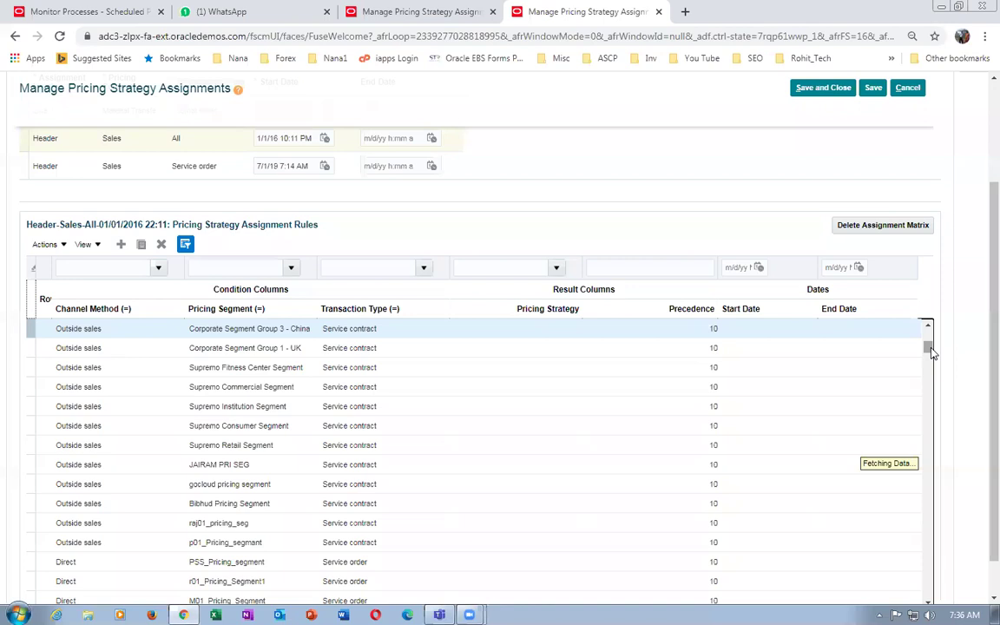
drag(933, 351, 938, 371)
drag(933, 365, 935, 380)
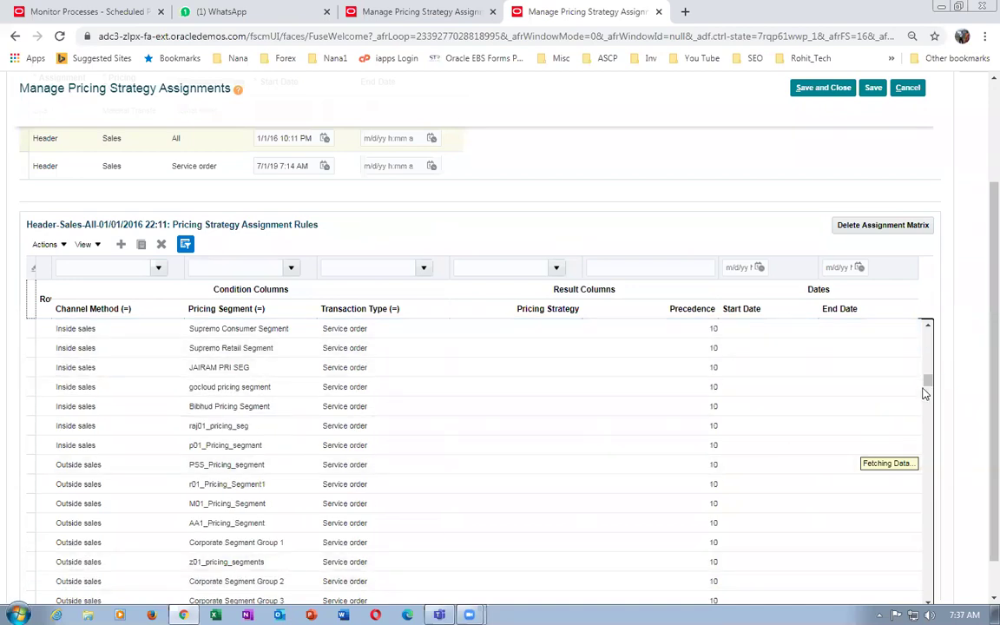
drag(928, 387, 935, 432)
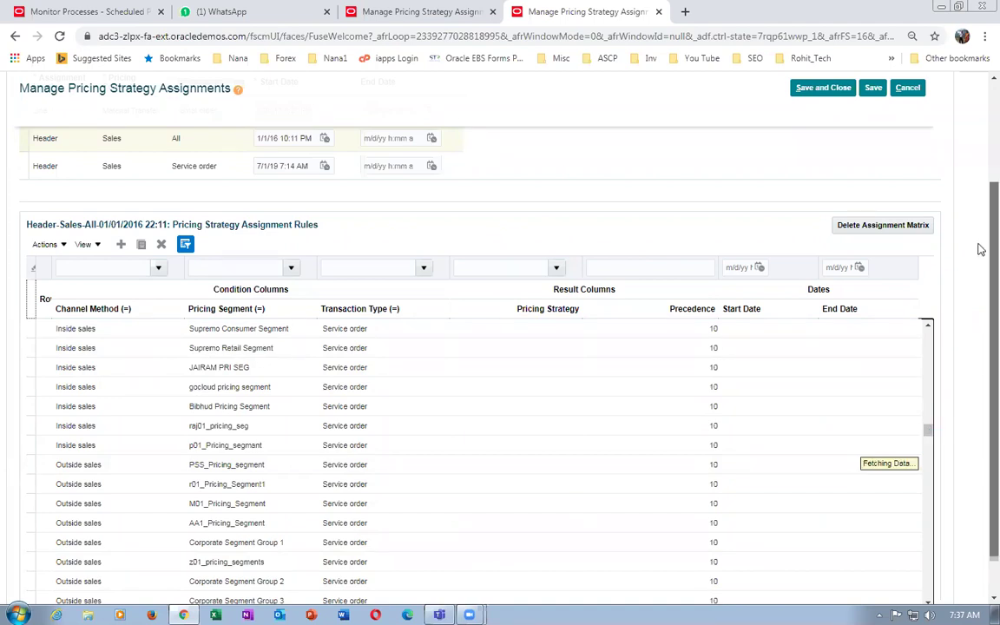
scroll(977, 247, up, 3)
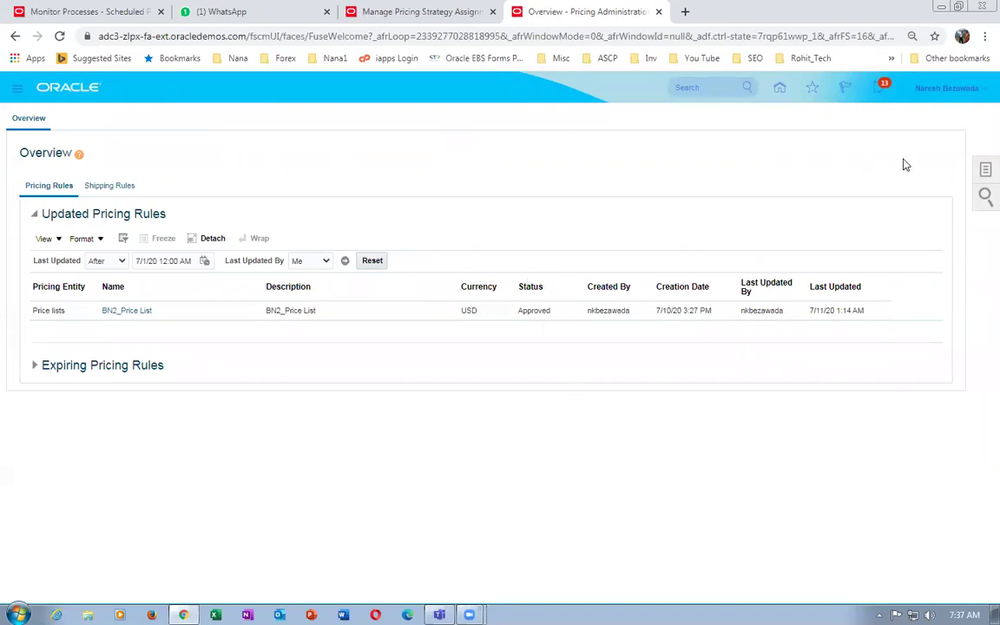
Sign out of the oracledemos.com environment and close its browser tab.
click(954, 93)
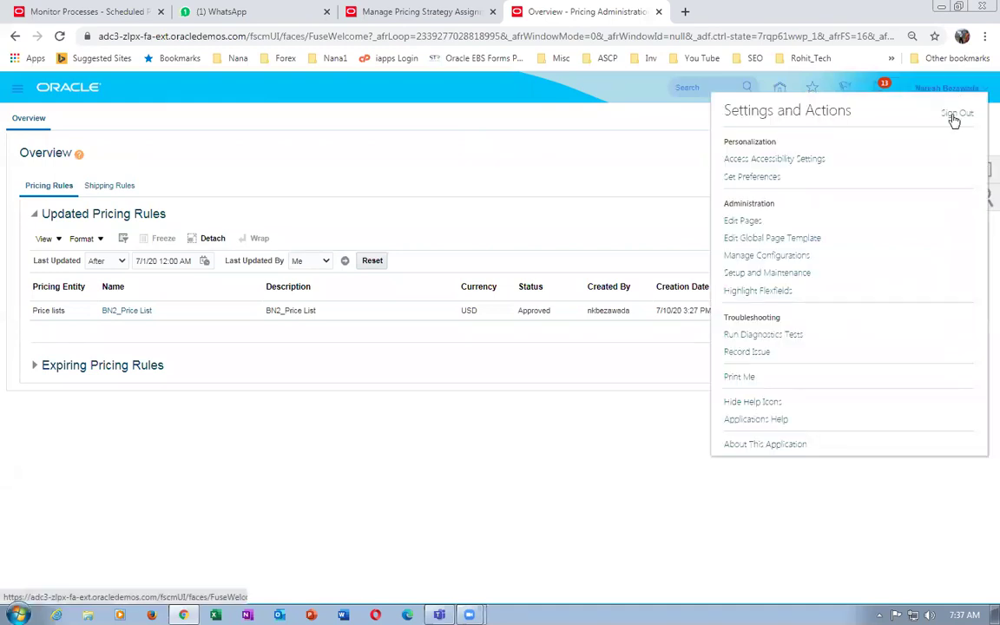
click(954, 116)
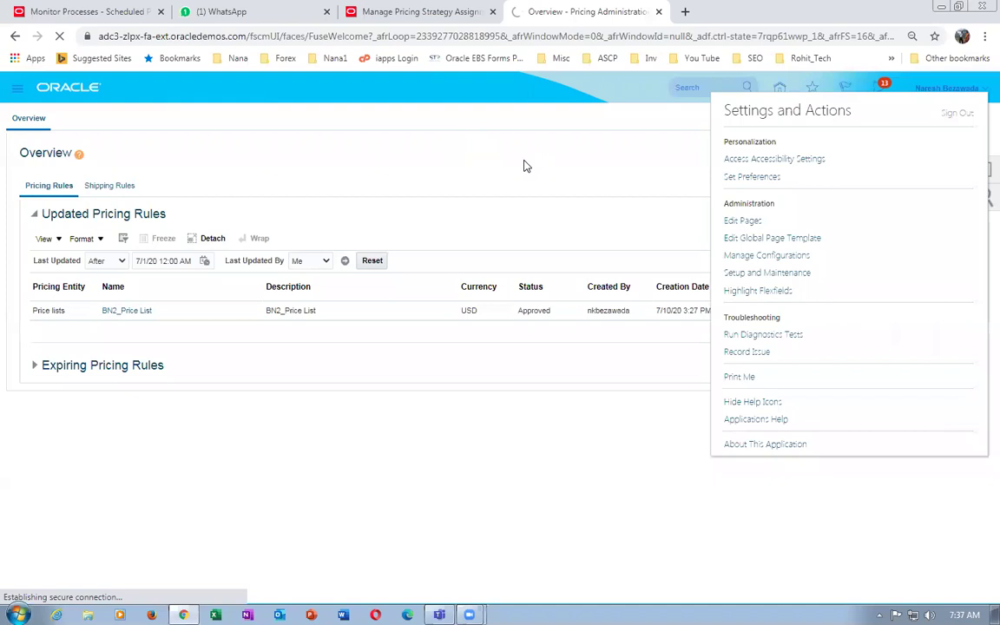
click(482, 397)
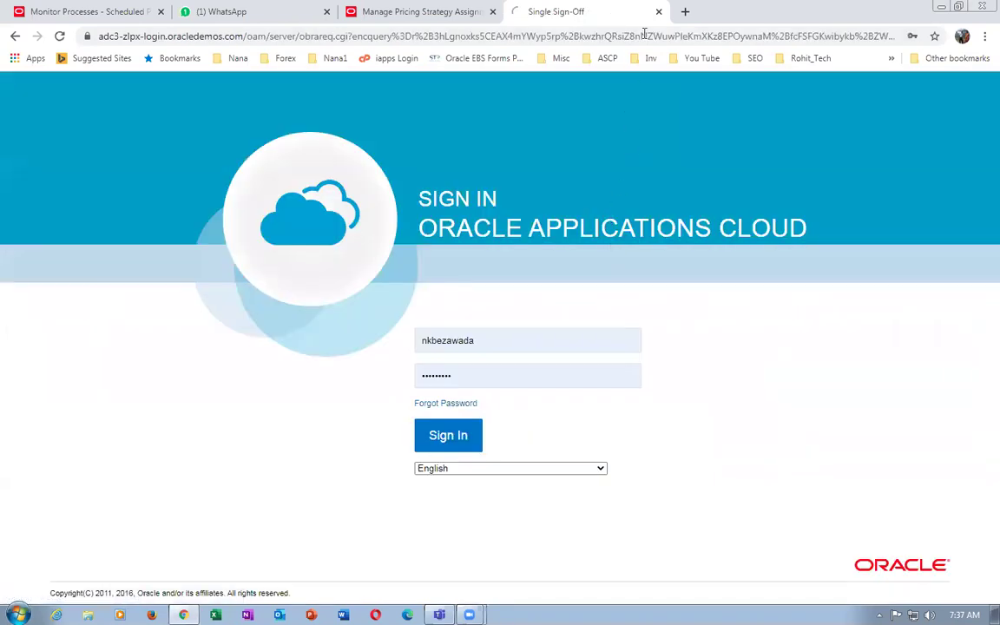
click(659, 11)
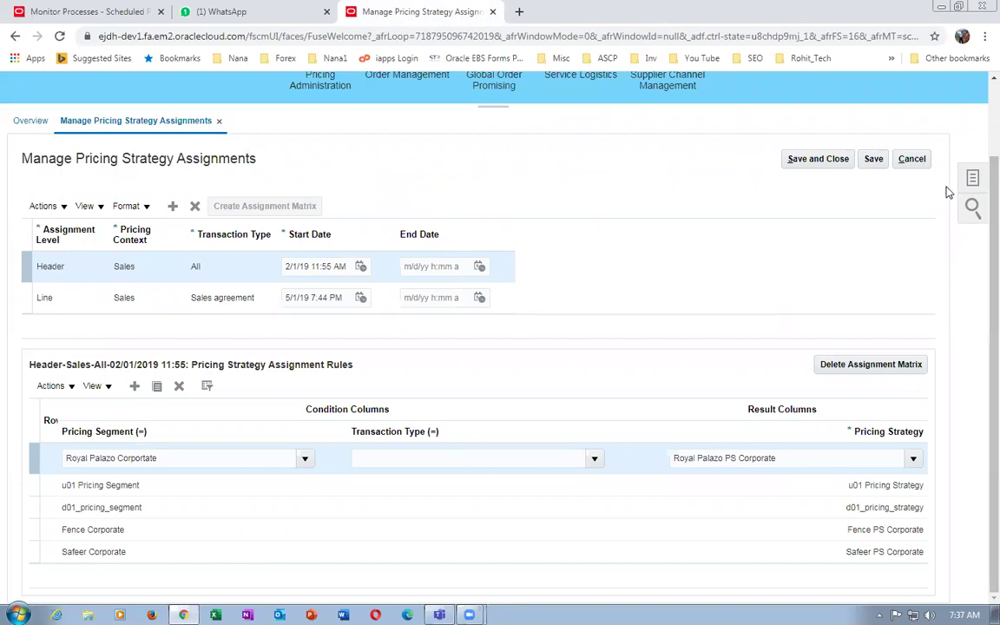
Leave Manage Pricing Strategy Assignments in the remaining Oracle Cloud environment without saving.
scroll(976, 234, up, 1)
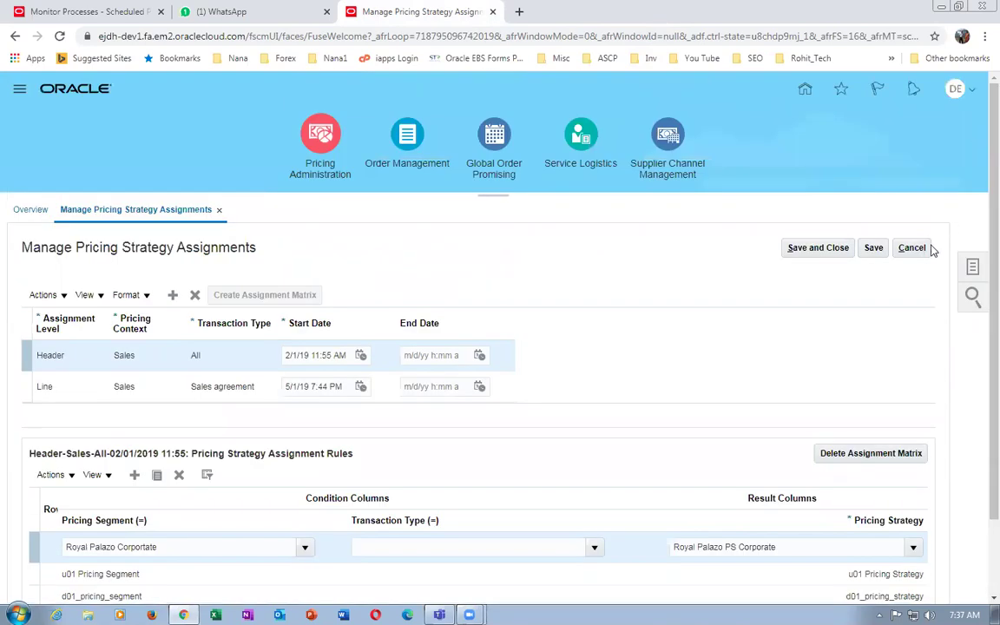
click(911, 248)
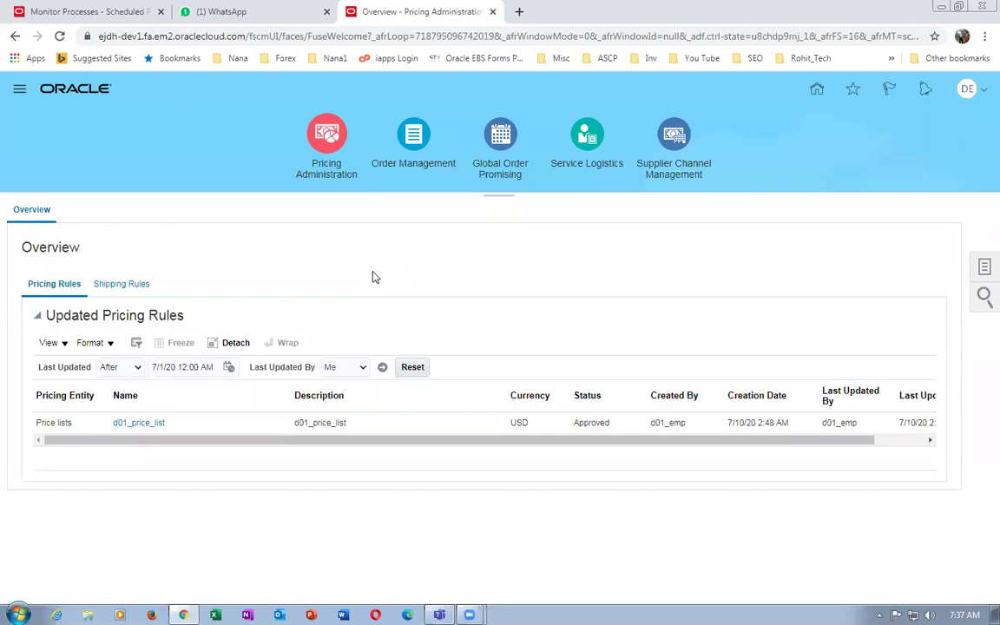
Check the Fusion OM July 2020 group chat in WhatsApp and return to the Pricing Administration Overview page.
click(245, 17)
click(413, 10)
click(215, 13)
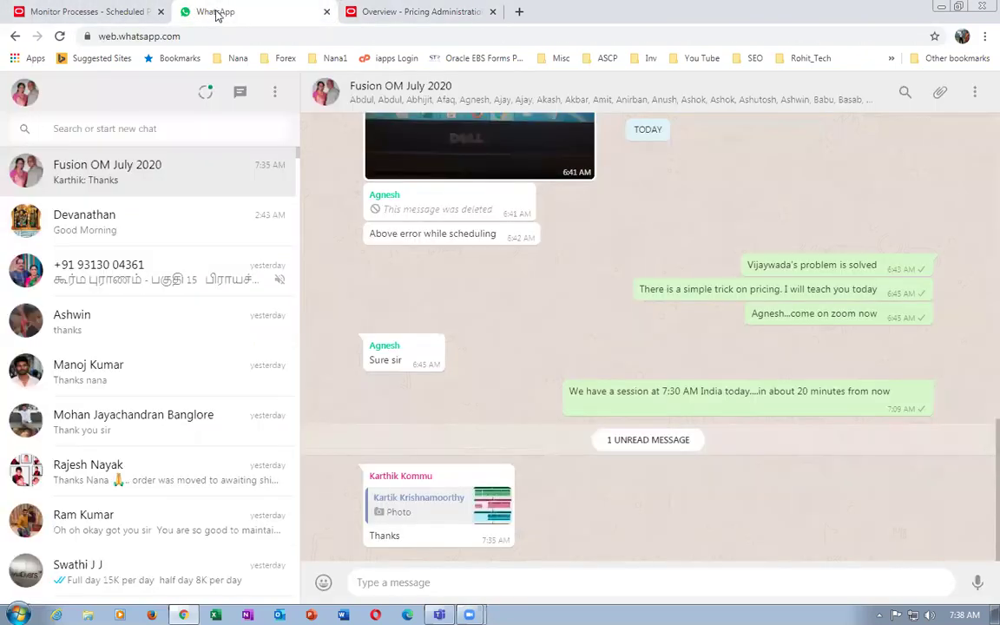
click(404, 12)
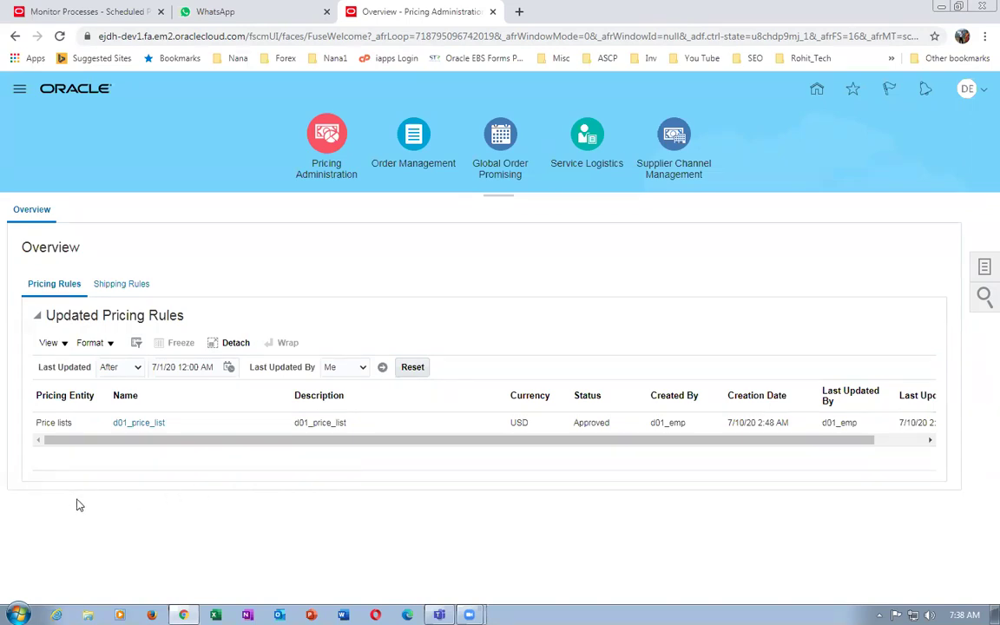
Open Inventory Management under Supply Chain Execution, display its task list, and return to the home page.
click(816, 93)
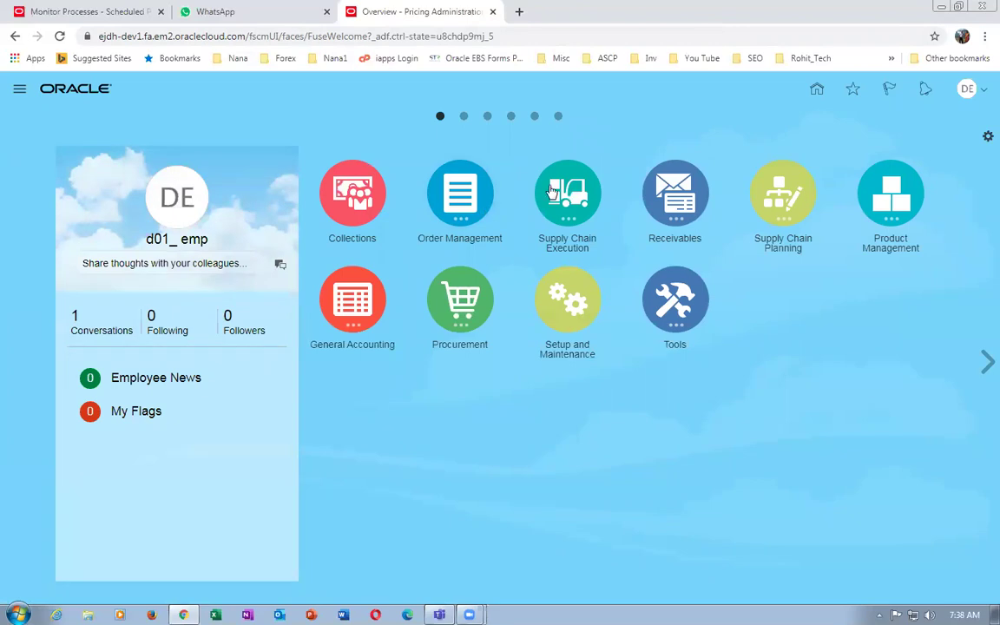
click(570, 198)
click(635, 293)
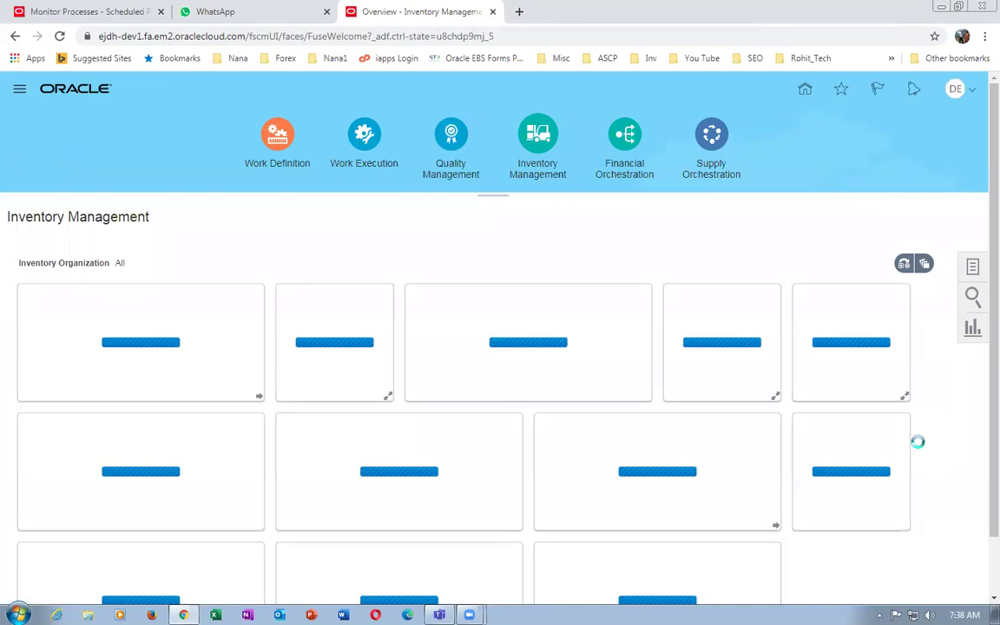
click(974, 267)
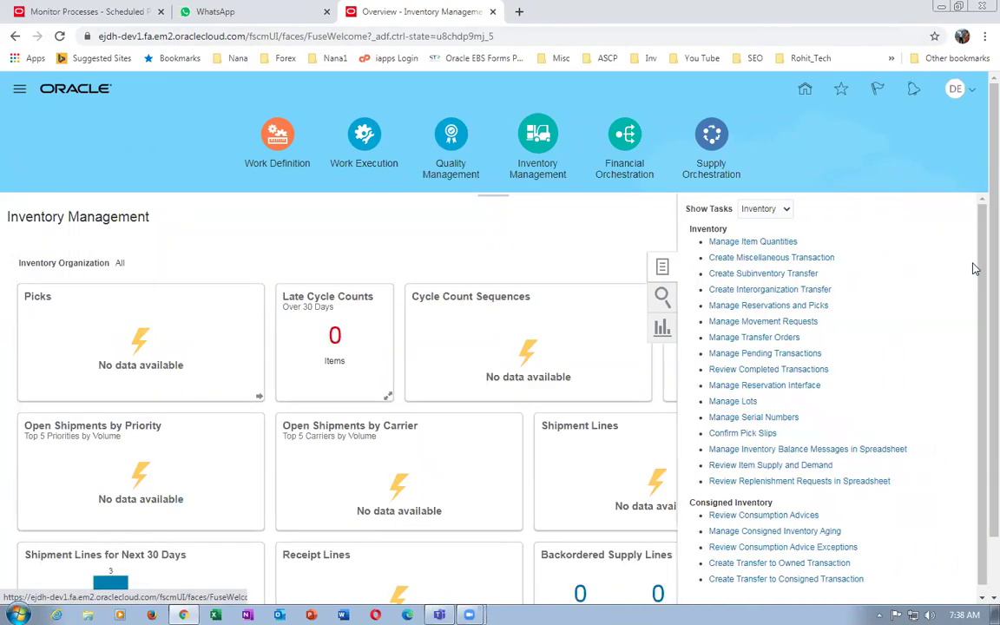
click(527, 259)
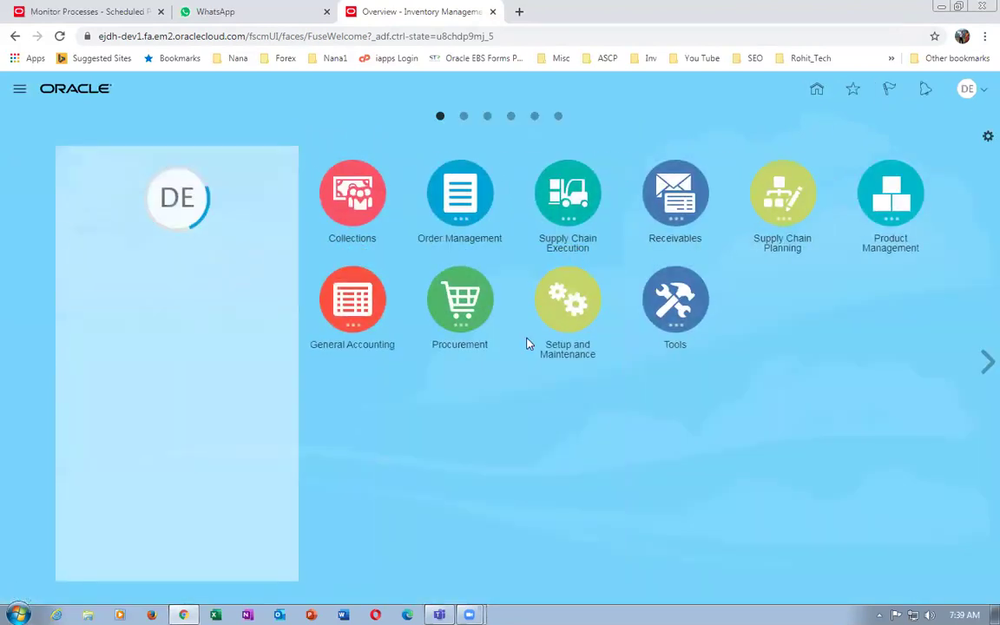
Open Inventory Management from Supply Chain Execution and show its Shipments tasks.
click(576, 202)
click(625, 284)
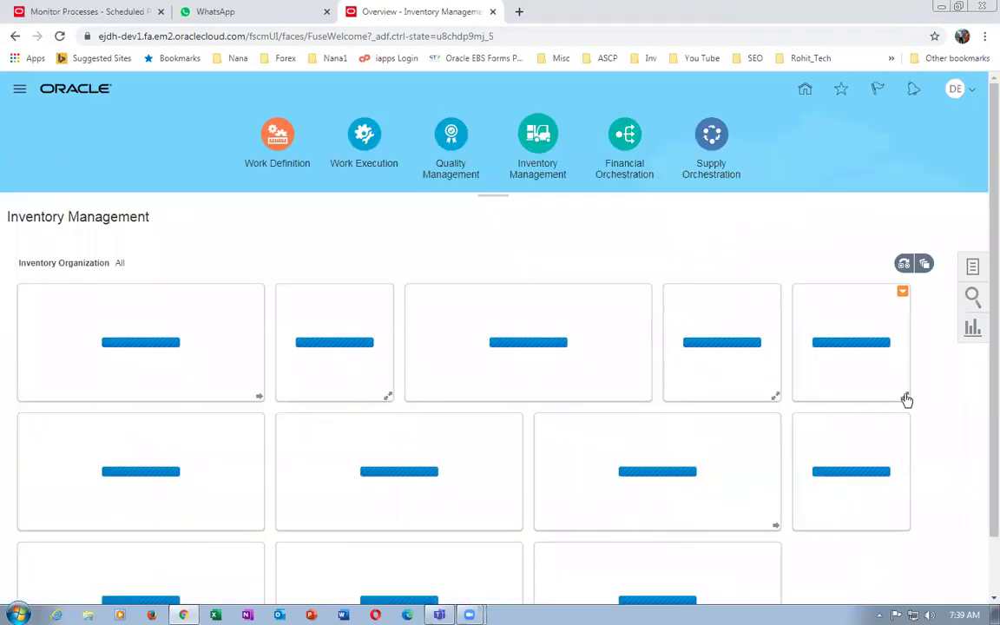
click(973, 270)
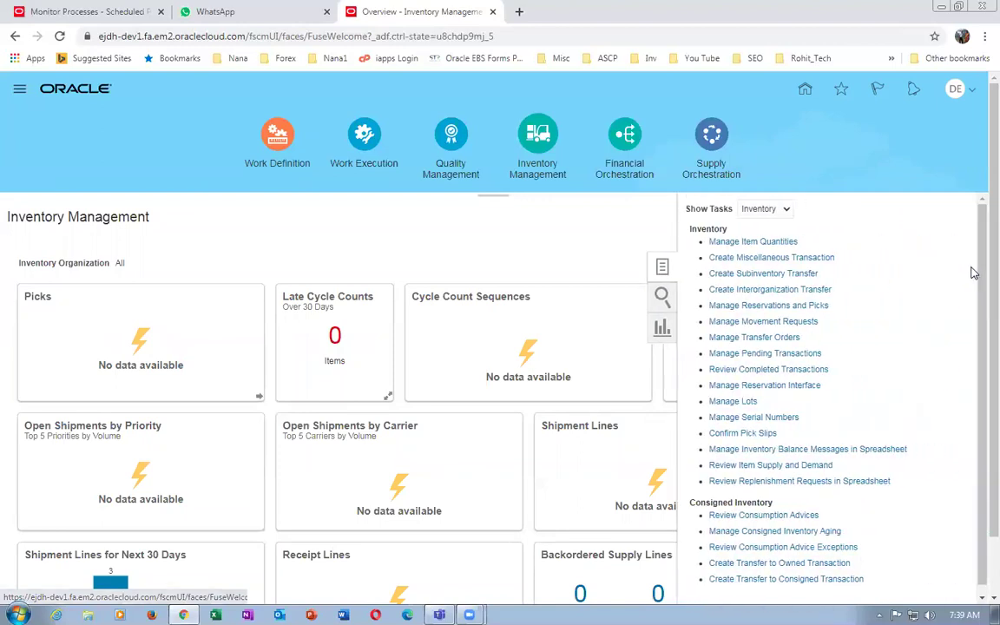
click(761, 211)
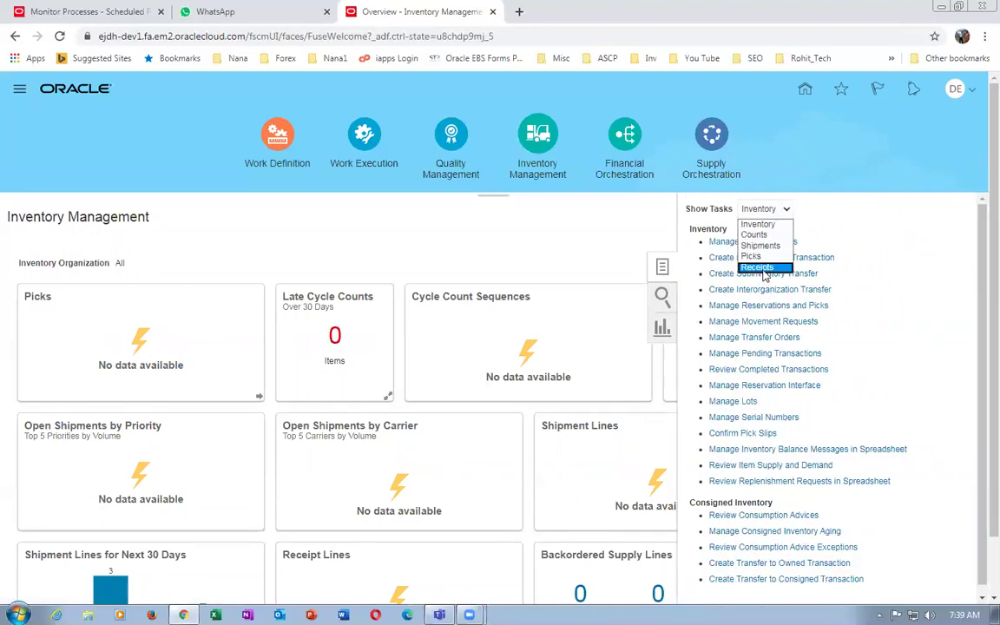
click(762, 247)
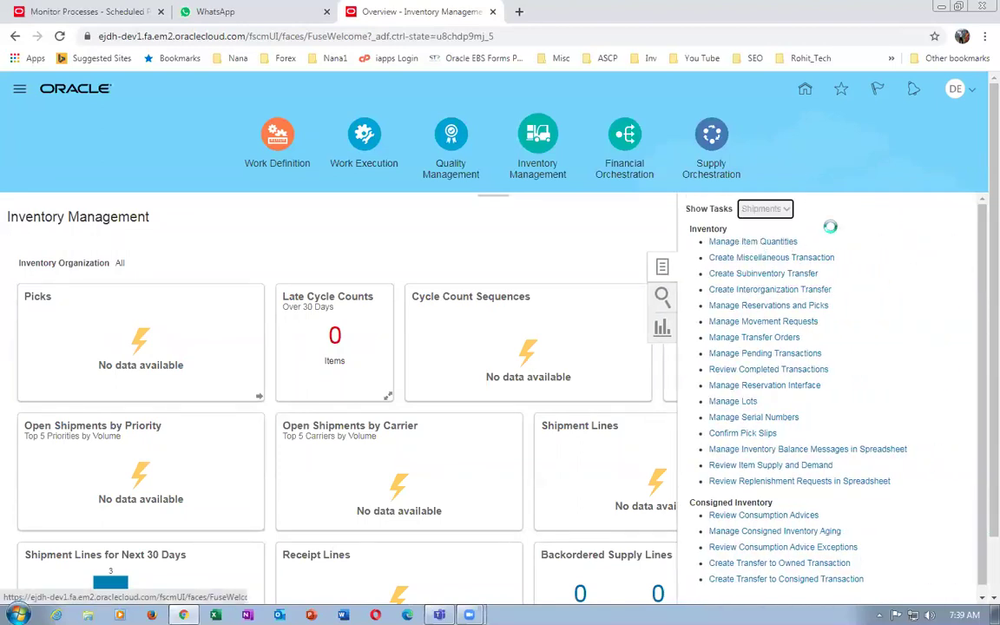
Open oraclenana.com/inv in a new browser tab and go to the Agenda for Fusion Inventory list.
click(518, 12)
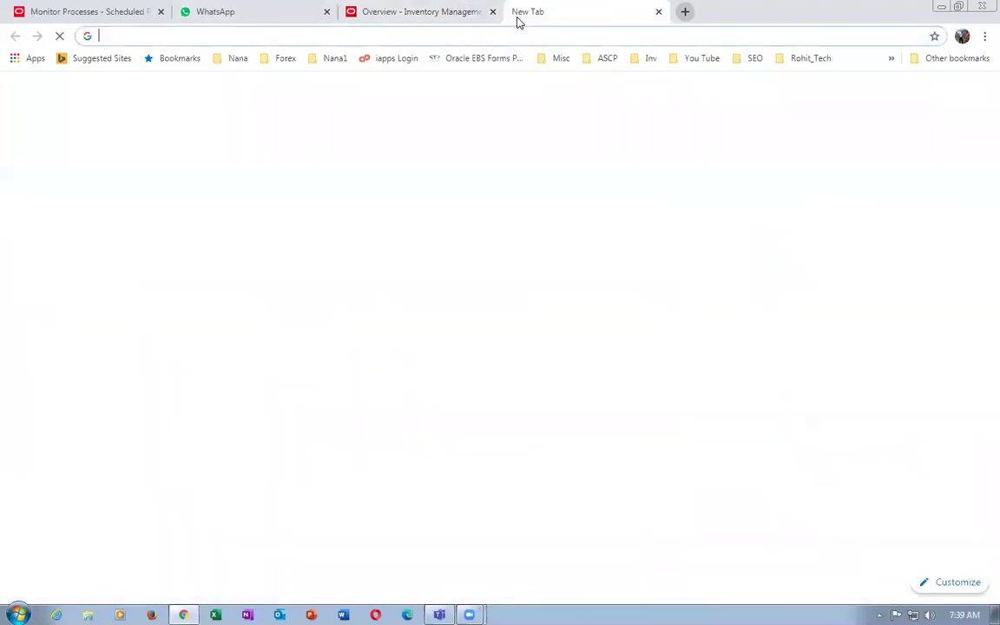
text(oracle)
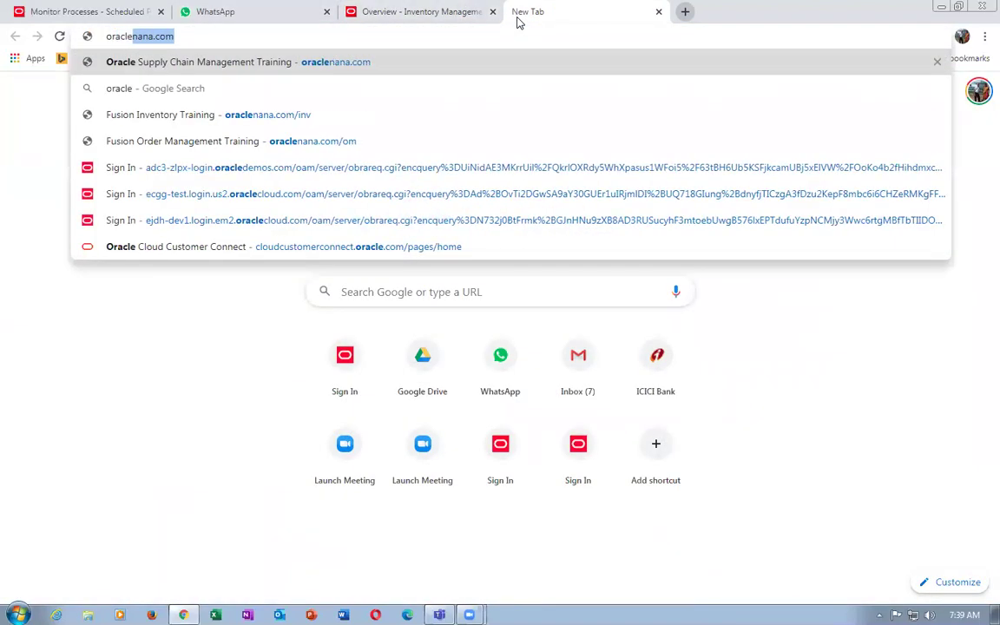
text(nana.com/inv)
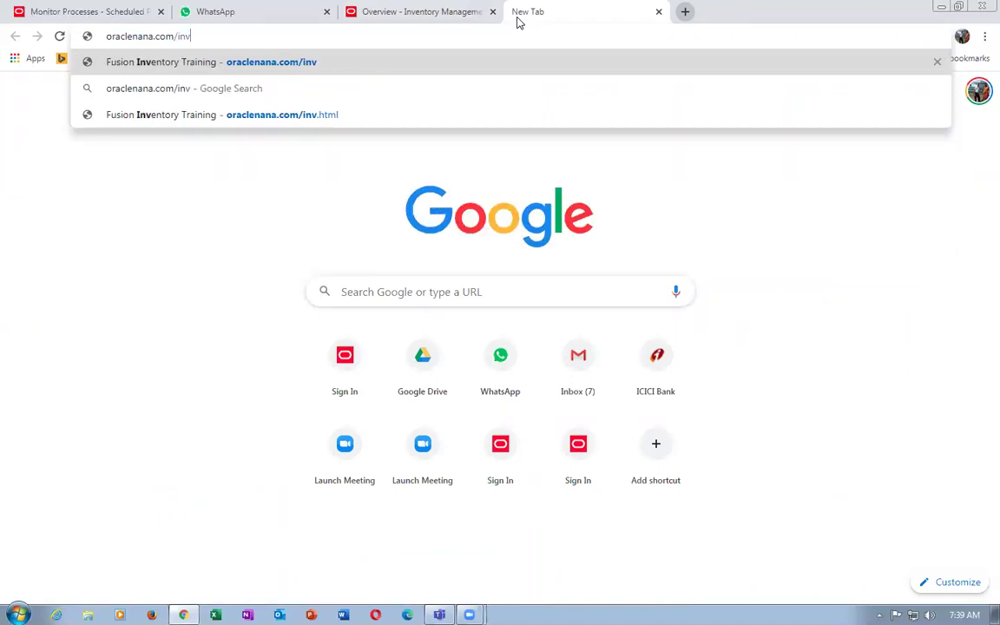
key(Return)
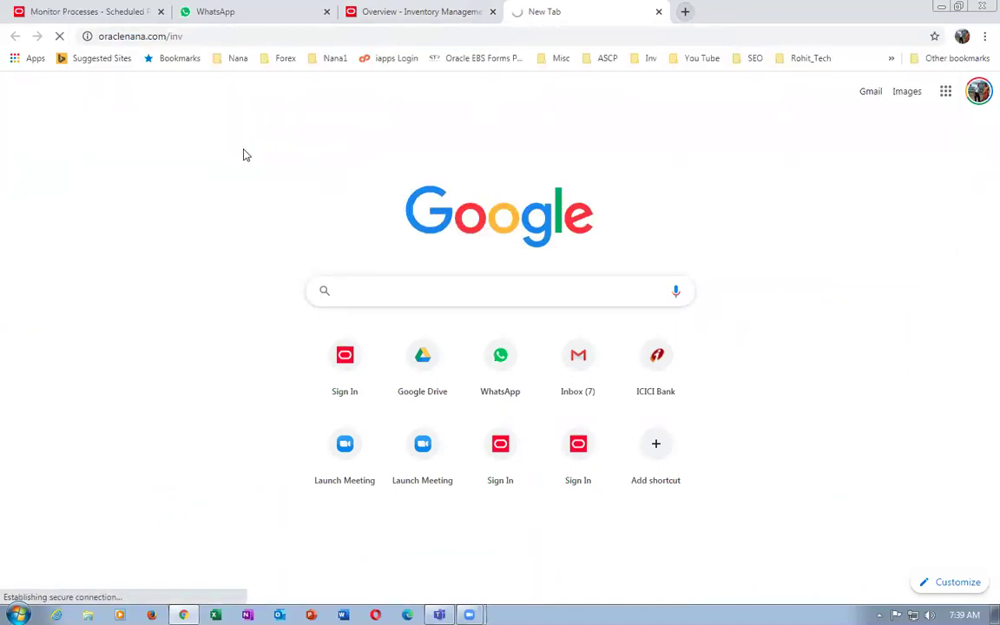
scroll(338, 278, down, 5)
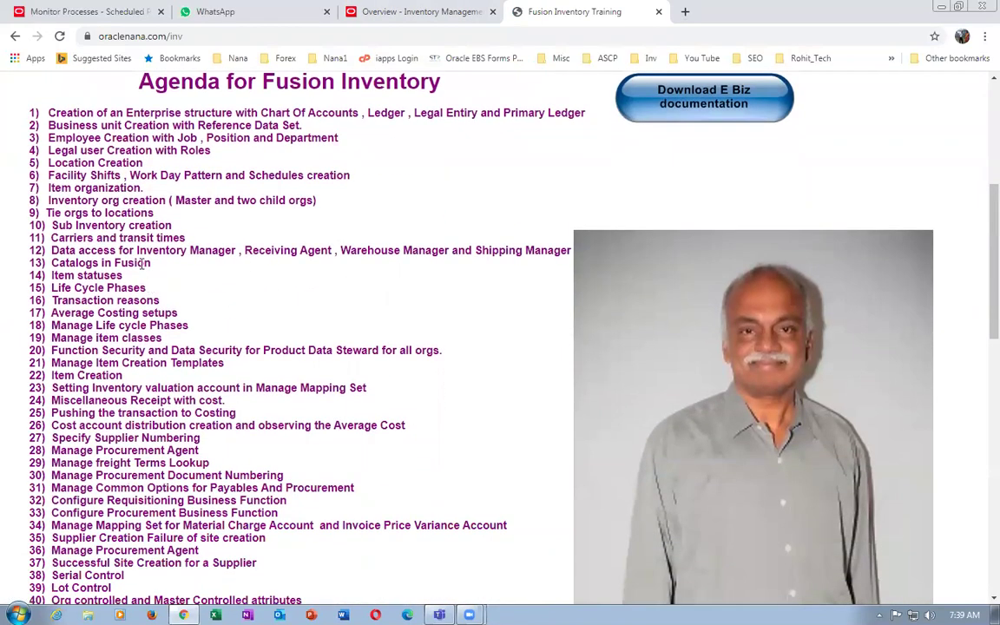
Examine agenda item 12 on data access for the Inventory Manager, Receiving Agent, Warehouse Manager and Shipping Manager roles.
drag(138, 251, 232, 250)
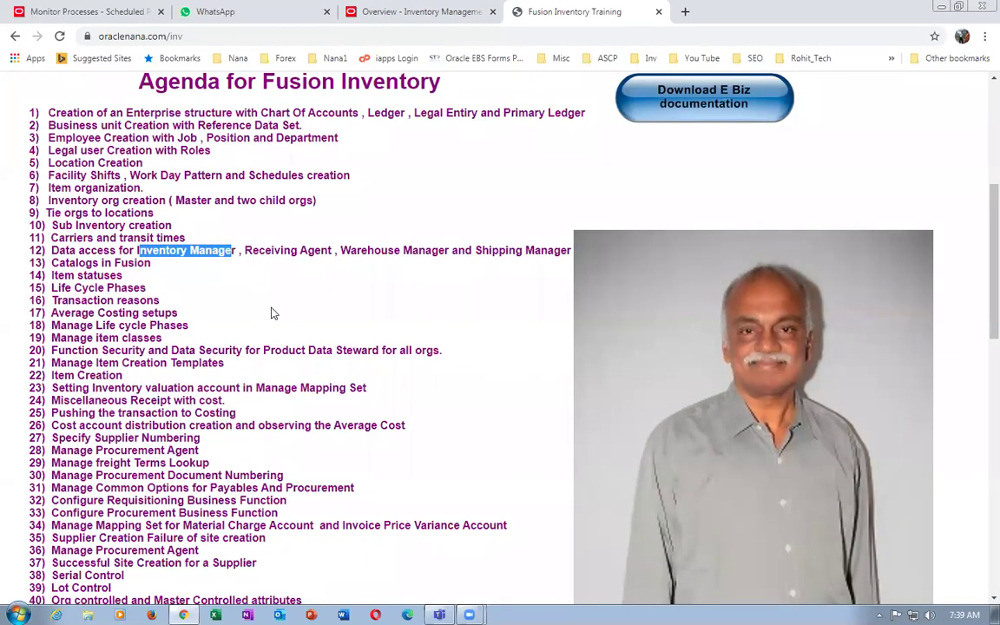
click(264, 250)
drag(253, 252, 307, 252)
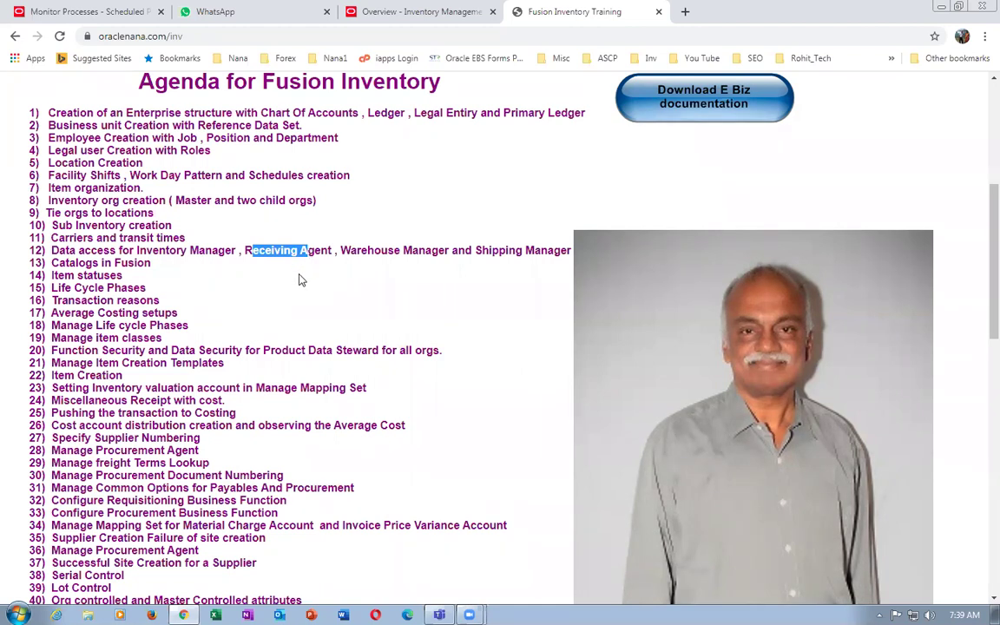
click(251, 246)
drag(249, 249, 431, 253)
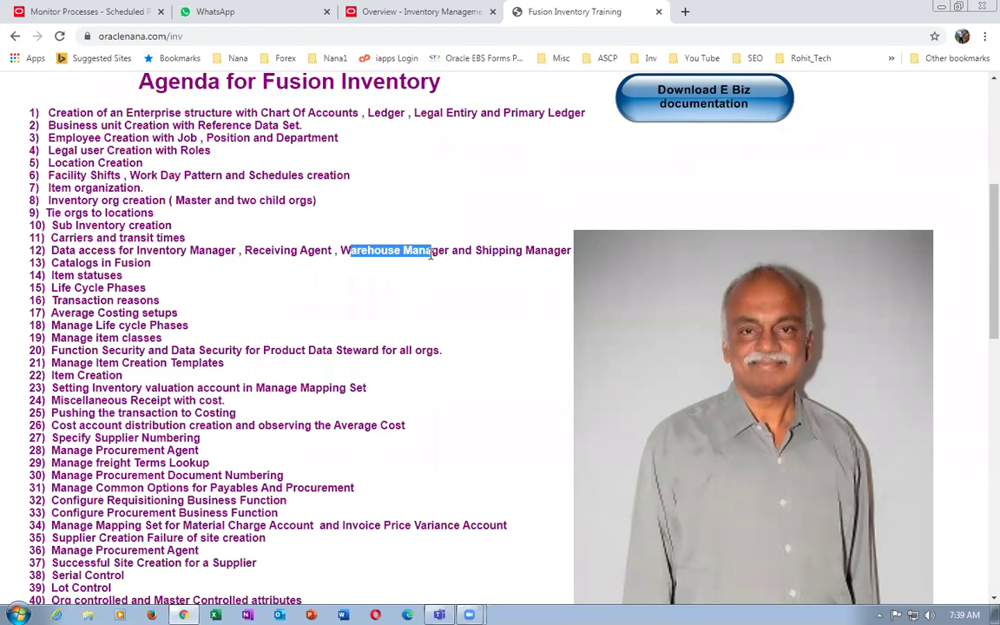
drag(431, 253, 537, 253)
click(491, 270)
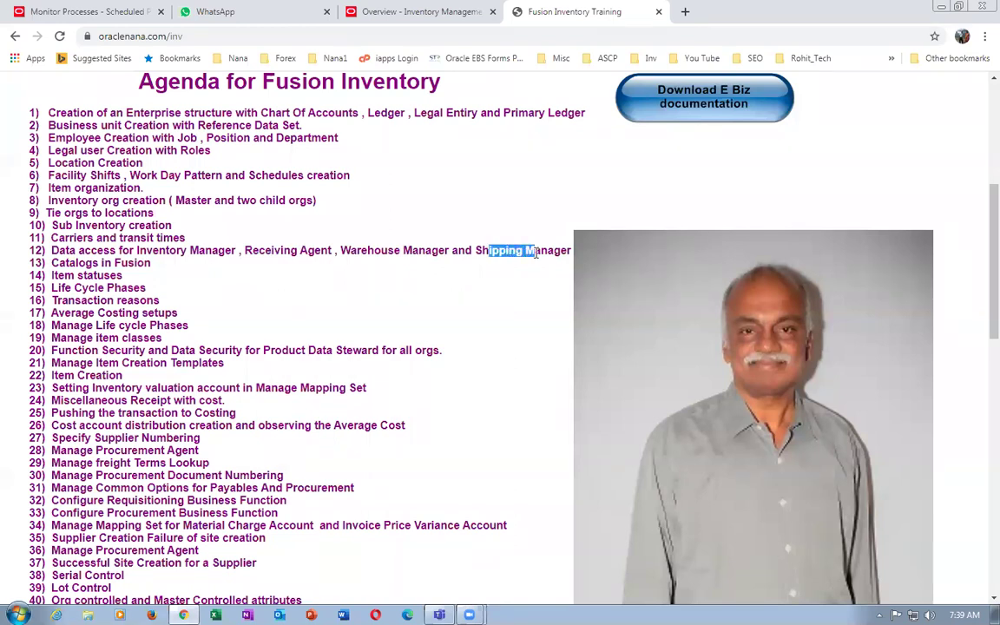
drag(145, 251, 515, 266)
click(408, 291)
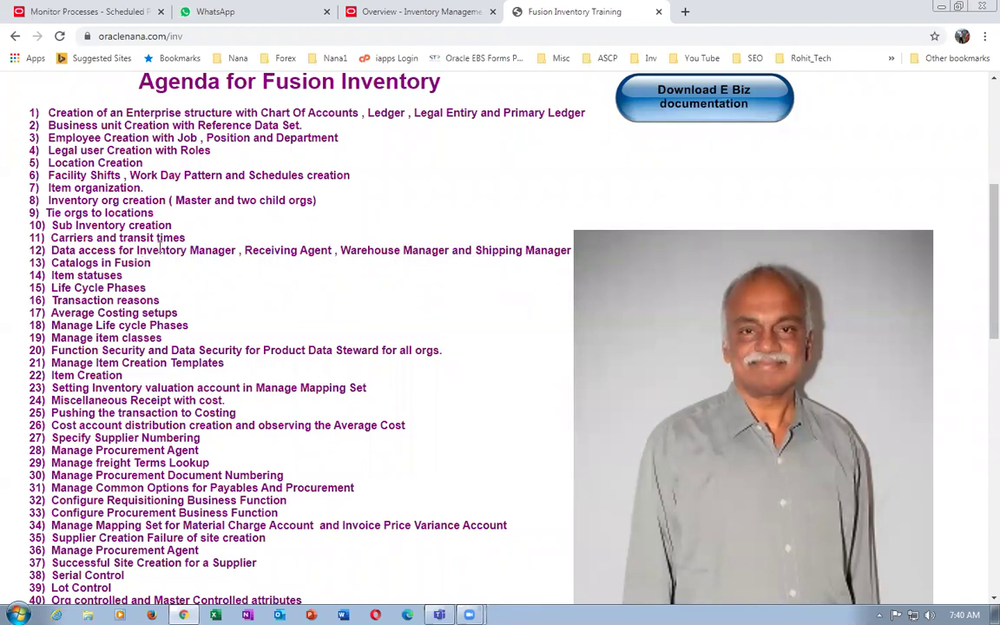
drag(165, 251, 524, 251)
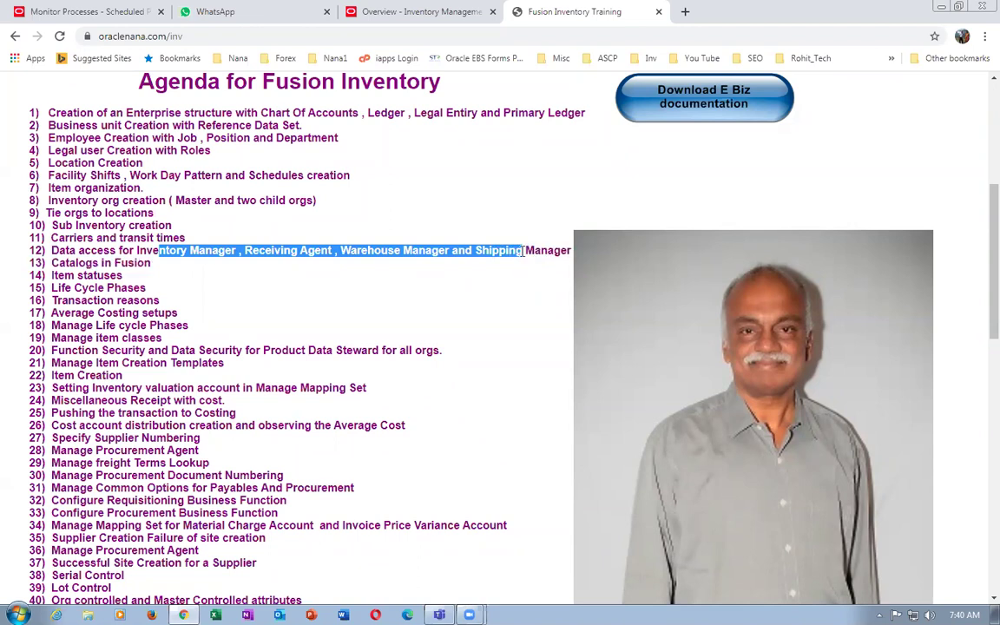
click(462, 319)
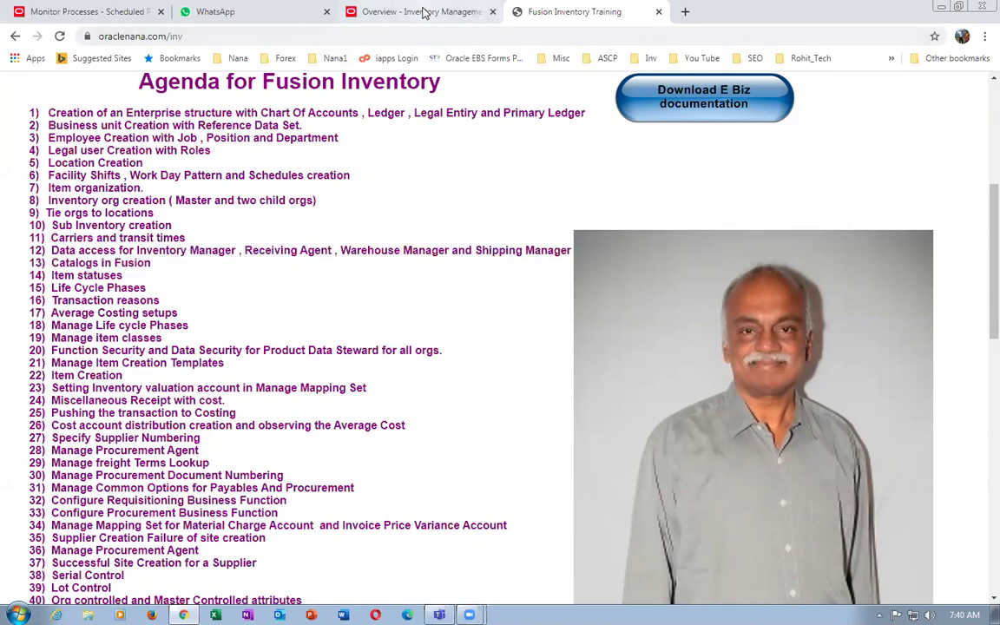
click(395, 12)
click(597, 12)
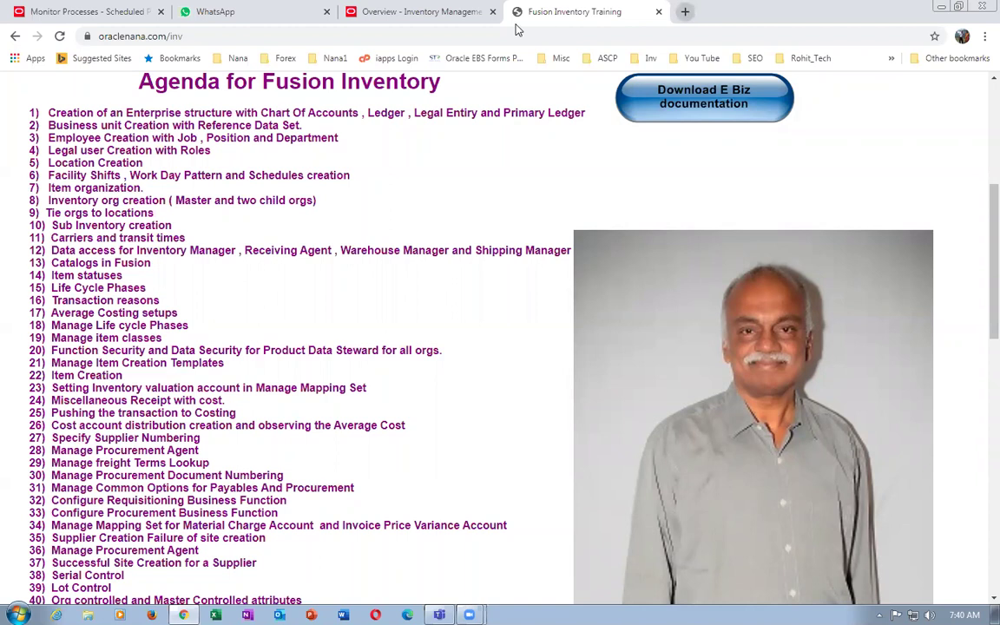
Return to Inventory Management, open Manage Shipment Lines, and search for the shipment lines by order number.
click(422, 13)
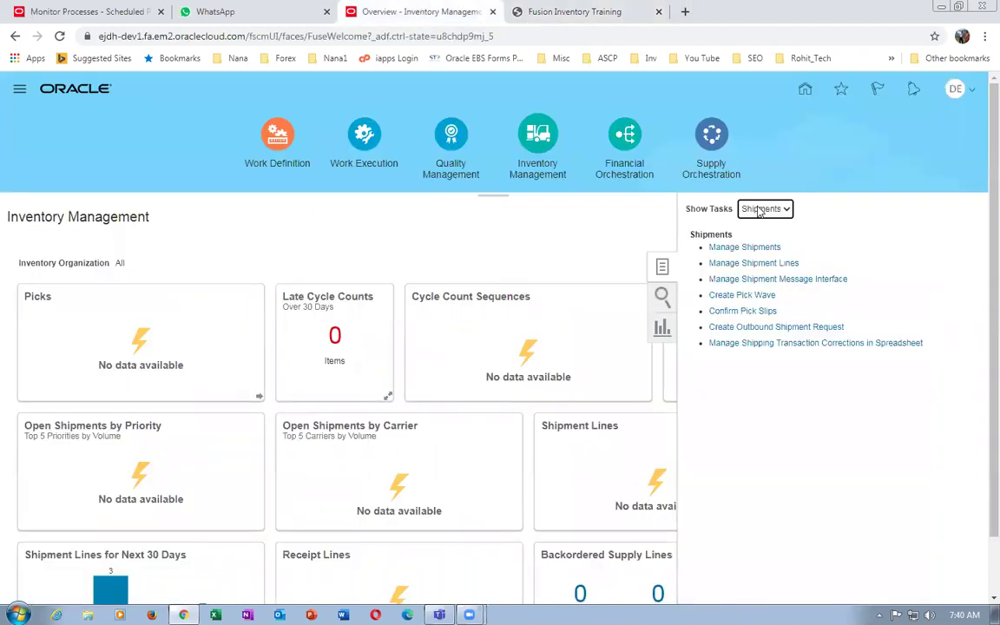
click(736, 264)
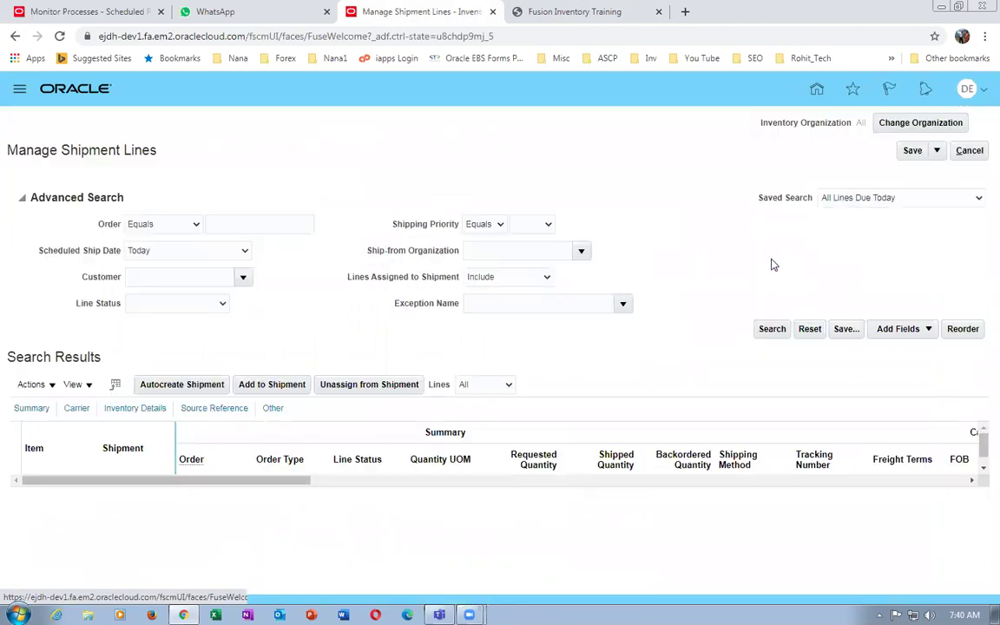
click(249, 226)
text(217)
key(Tab)
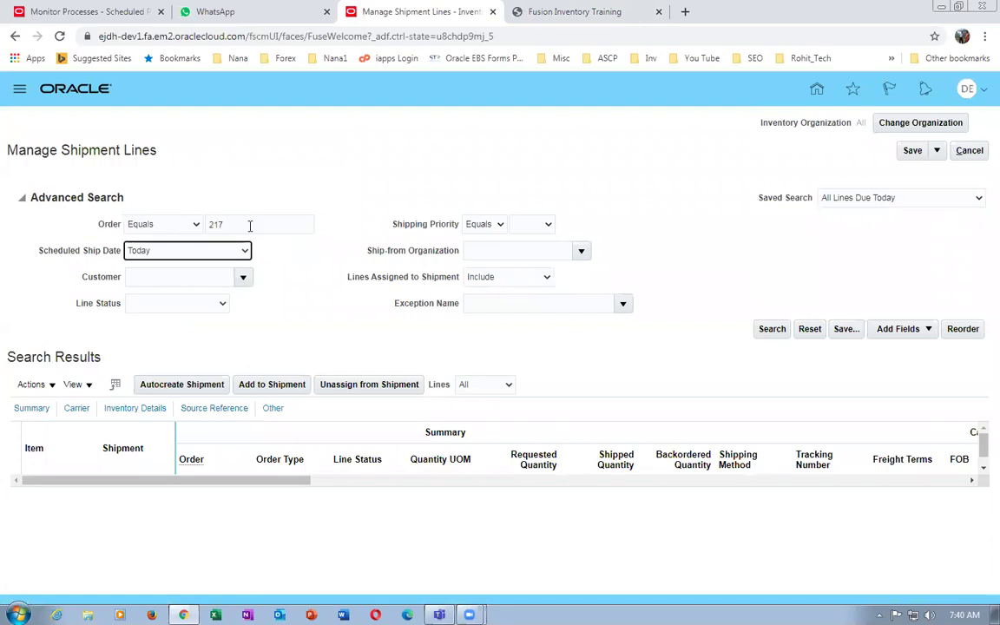
click(773, 329)
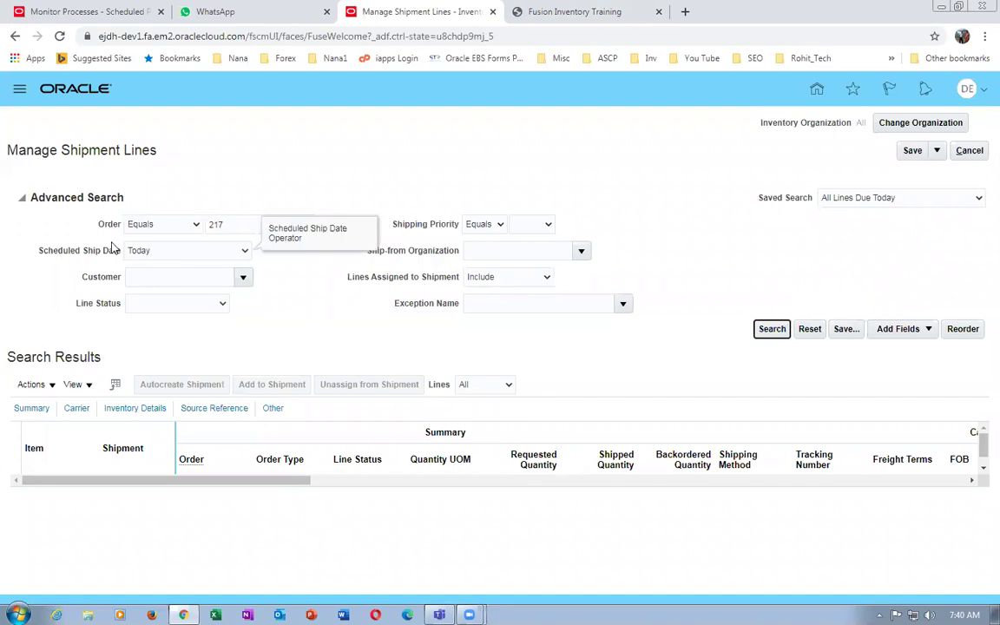
Set the Scheduled Ship Date condition to Before and search for the sales order's shipment lines.
click(160, 252)
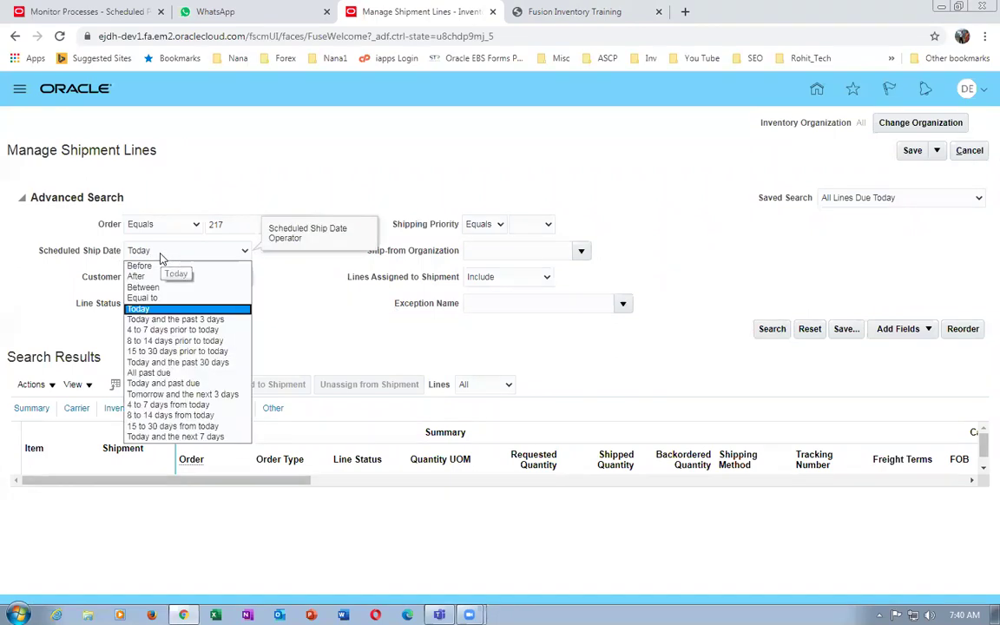
click(156, 263)
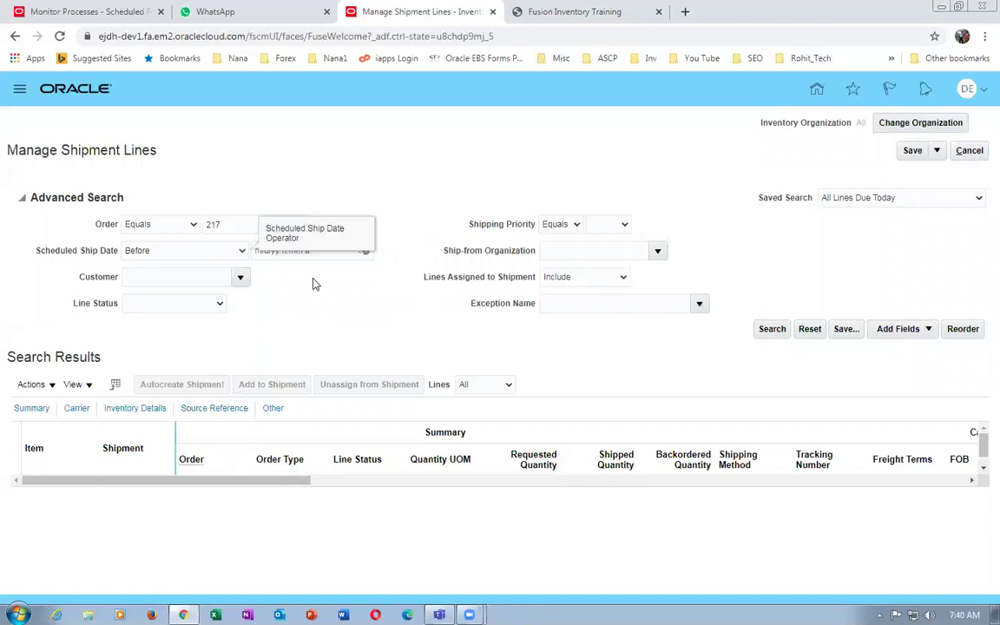
click(769, 333)
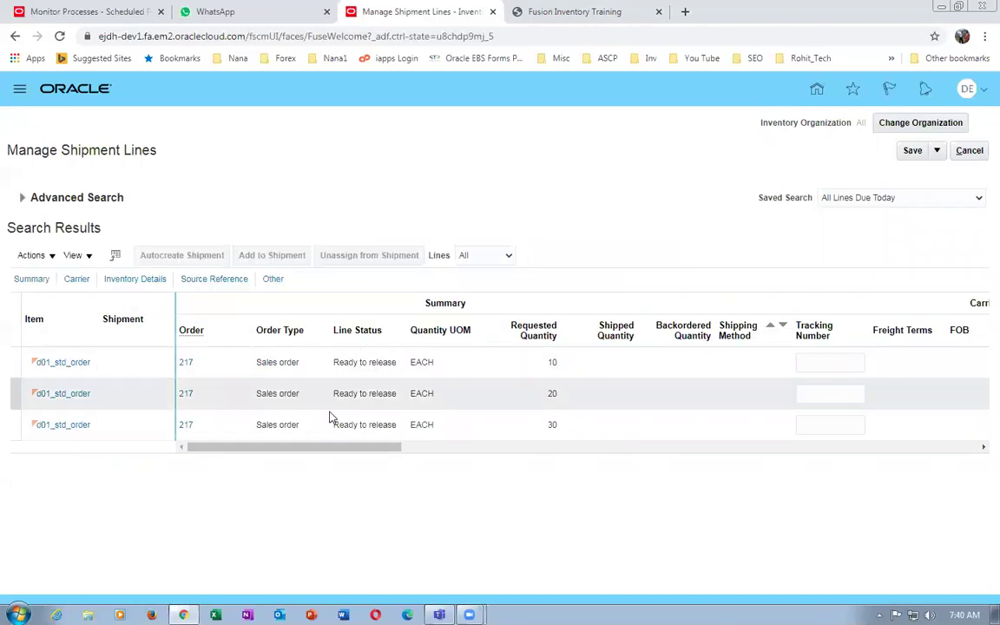
Reopen the search criteria, apply the saved search All Lines Due Today and the Next 7 Days, and rerun the shipment line search.
click(22, 197)
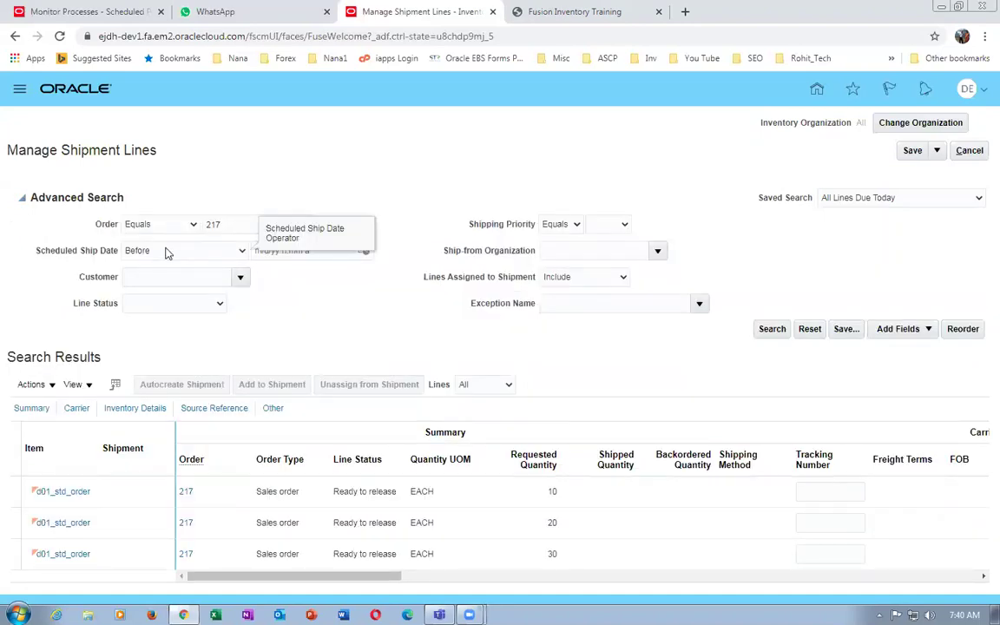
click(176, 250)
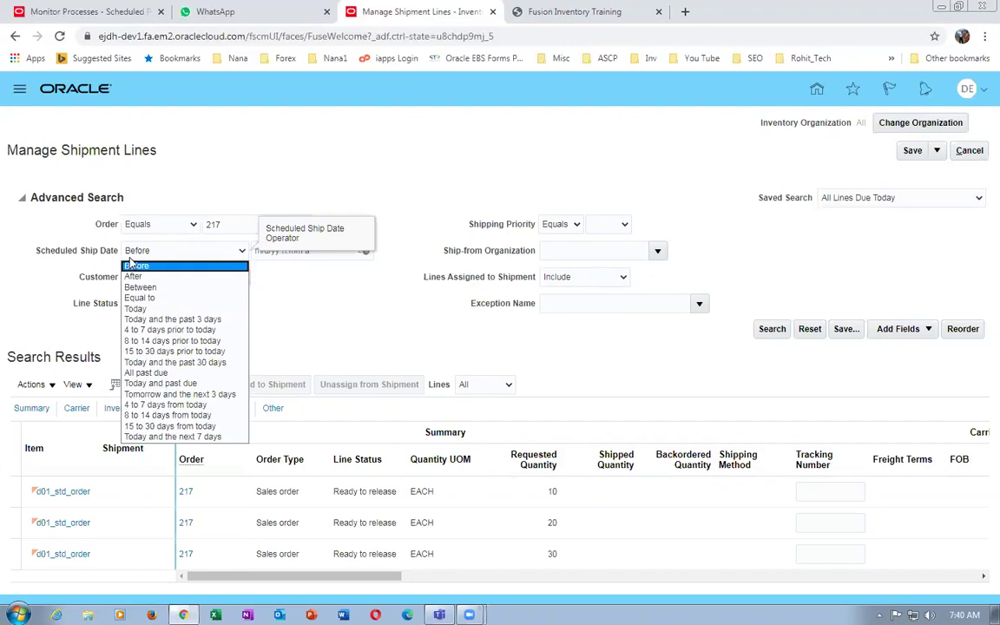
click(301, 345)
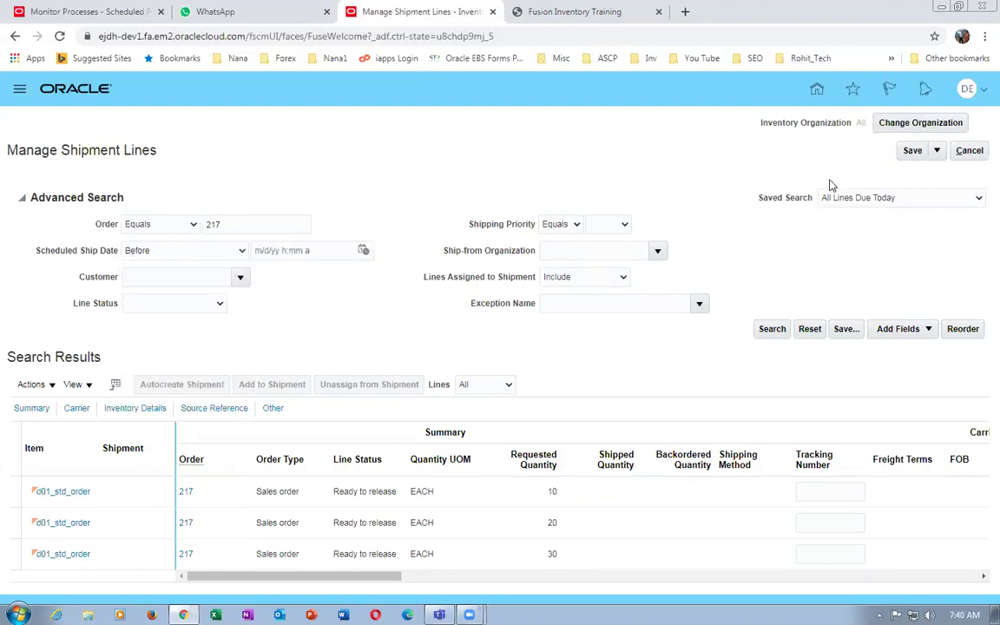
click(904, 204)
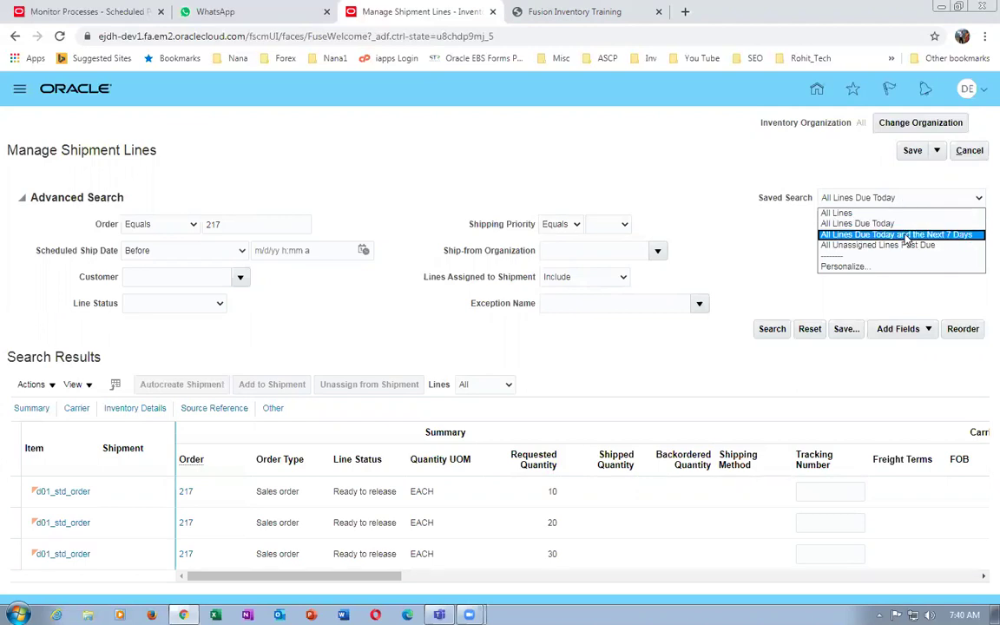
click(908, 235)
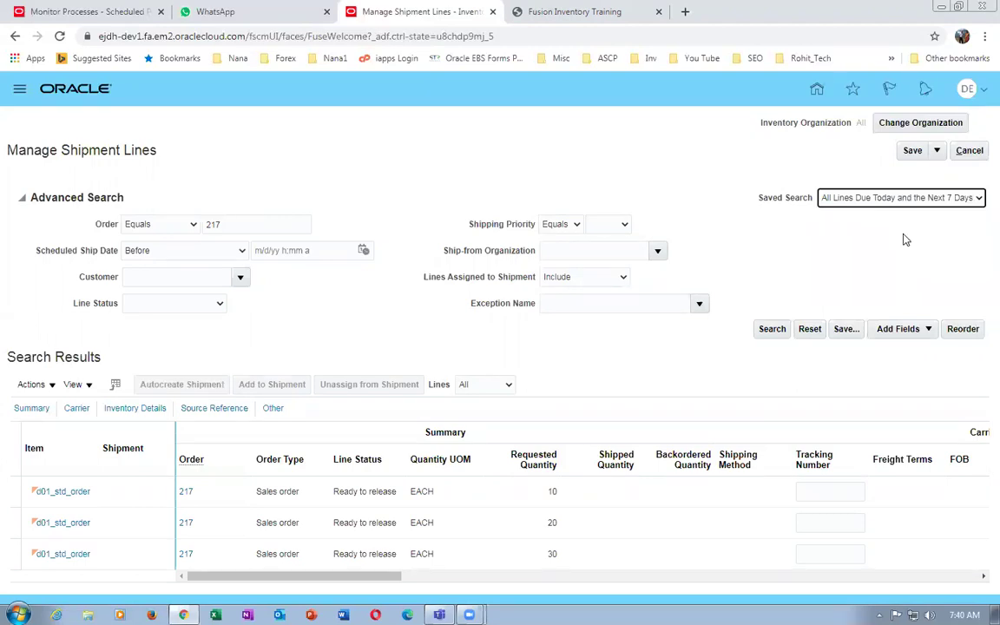
click(296, 247)
key(Tab)
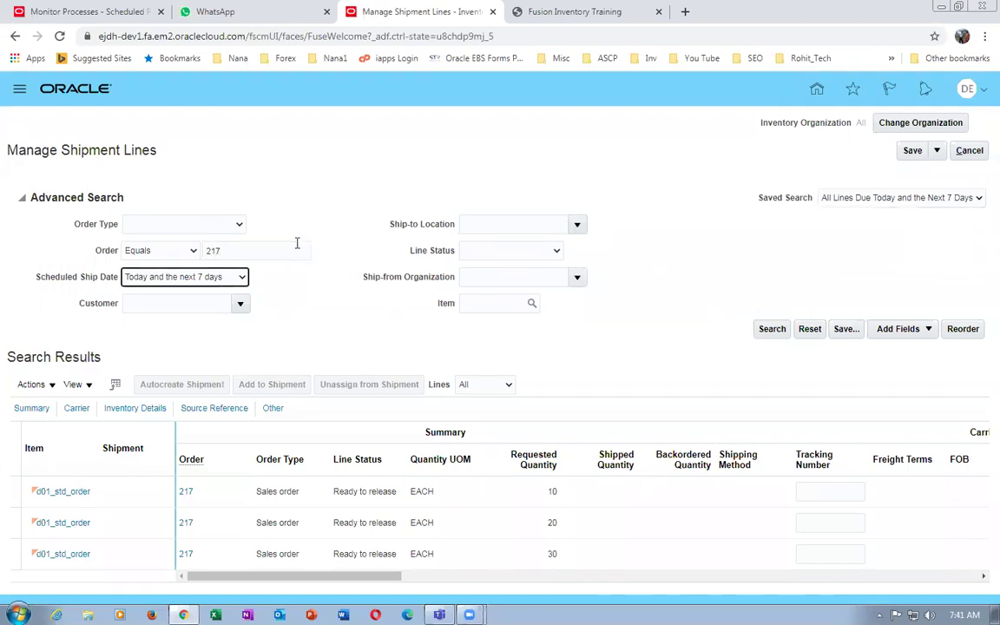
click(772, 329)
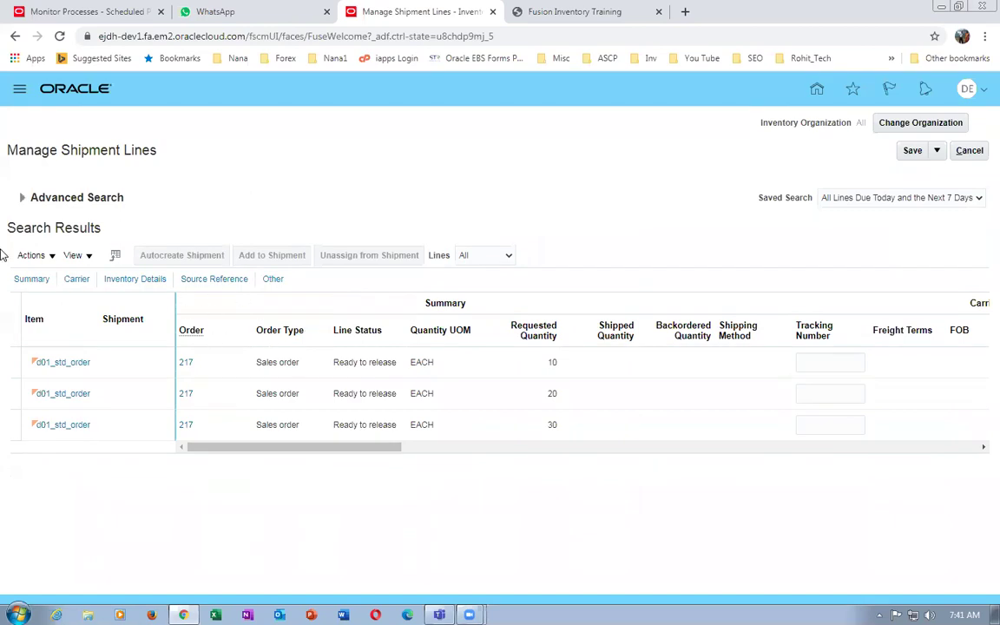
Reopen the search criteria, set Scheduled Ship Date to Before under the current saved search, and search the order's shipment lines again.
click(23, 198)
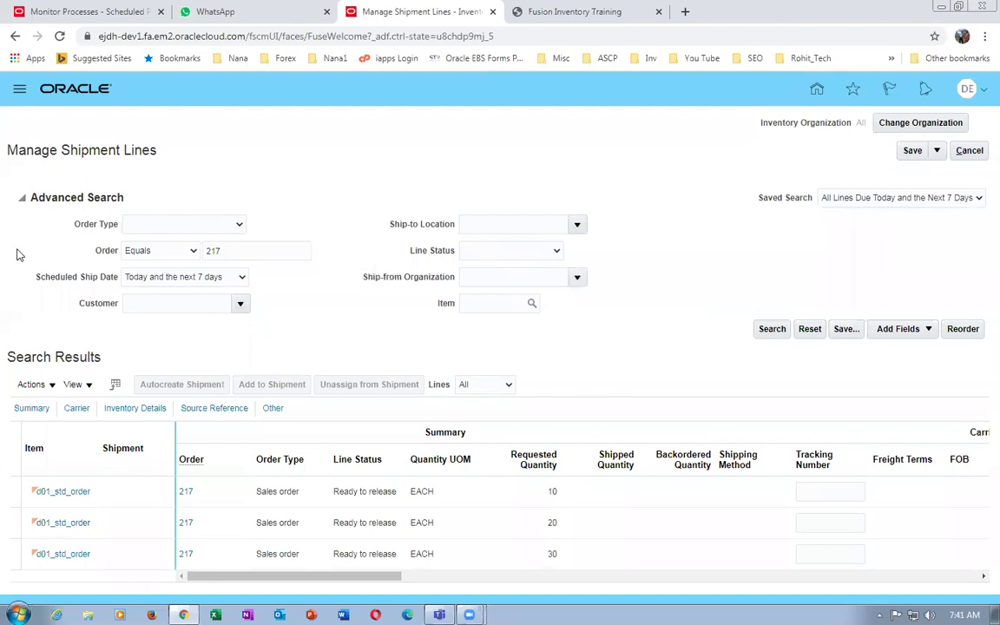
click(148, 276)
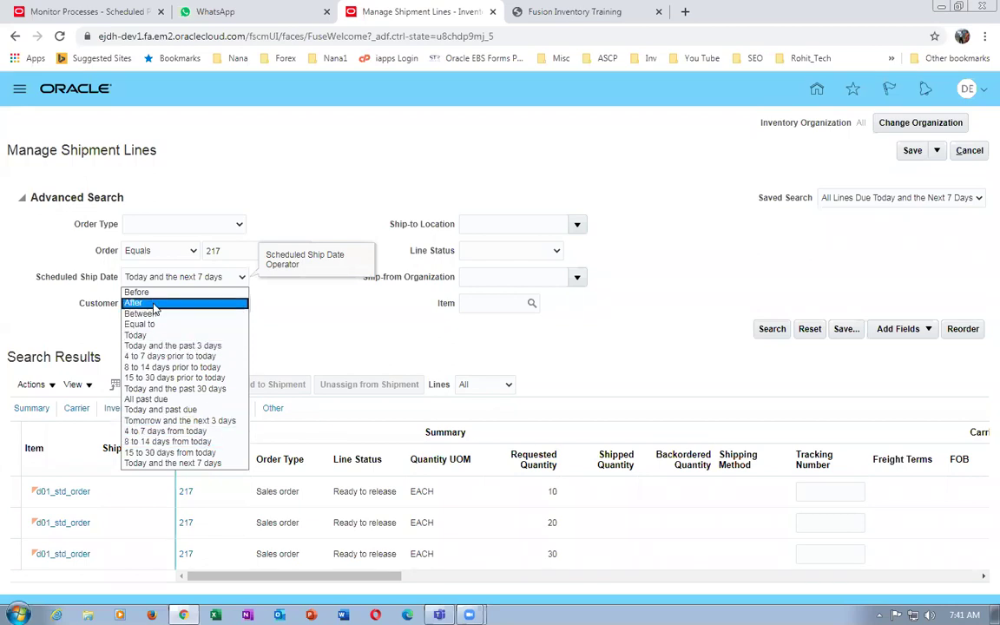
click(152, 296)
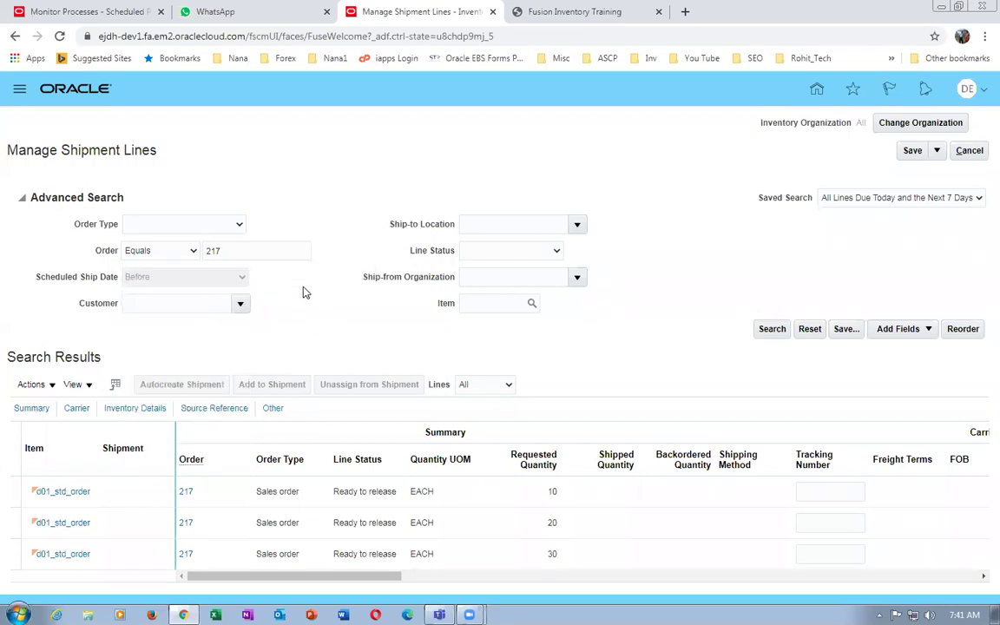
click(907, 204)
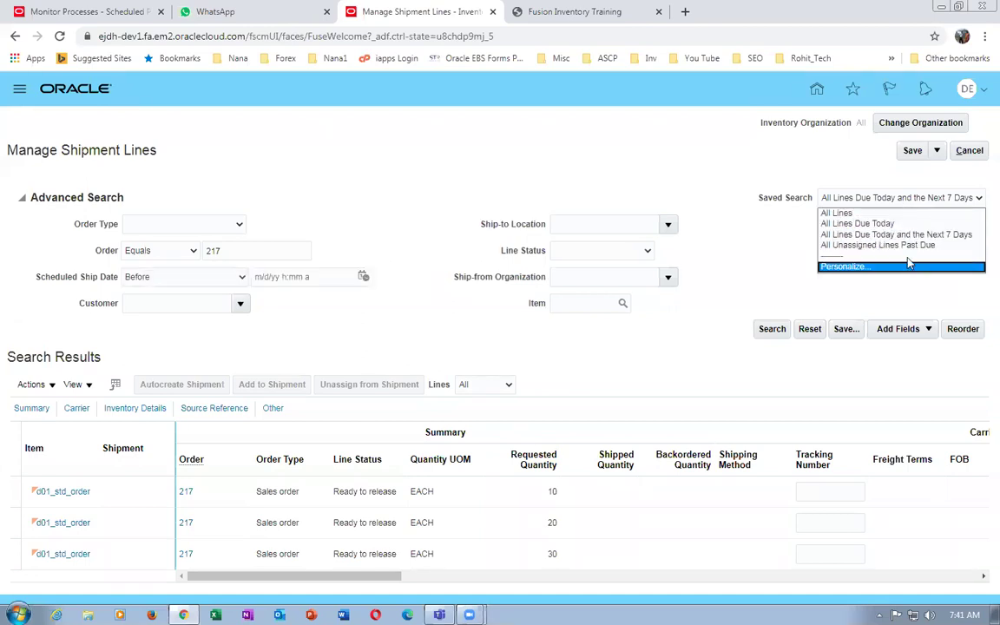
click(434, 146)
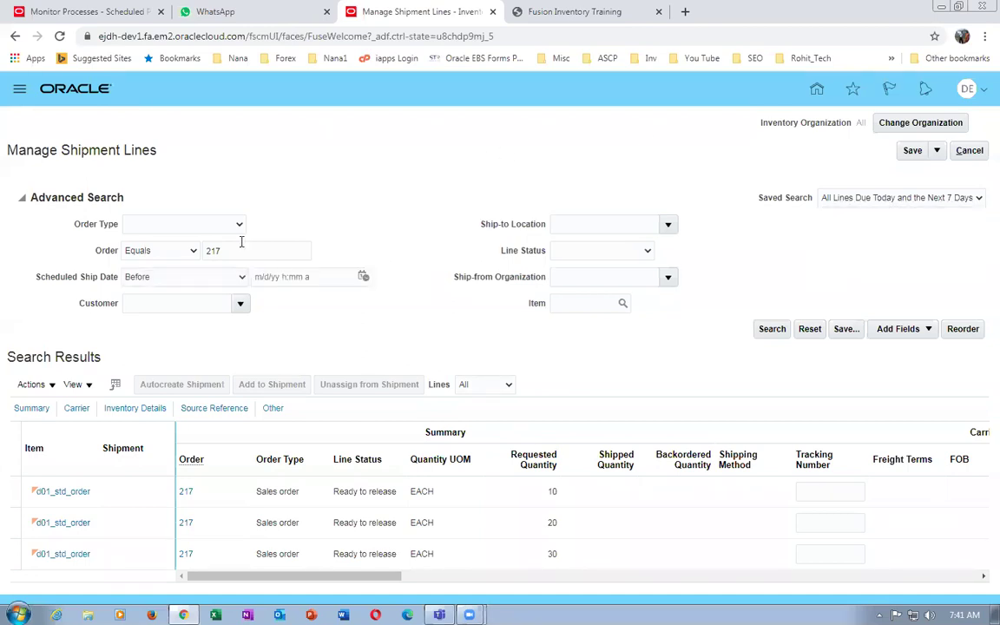
click(771, 328)
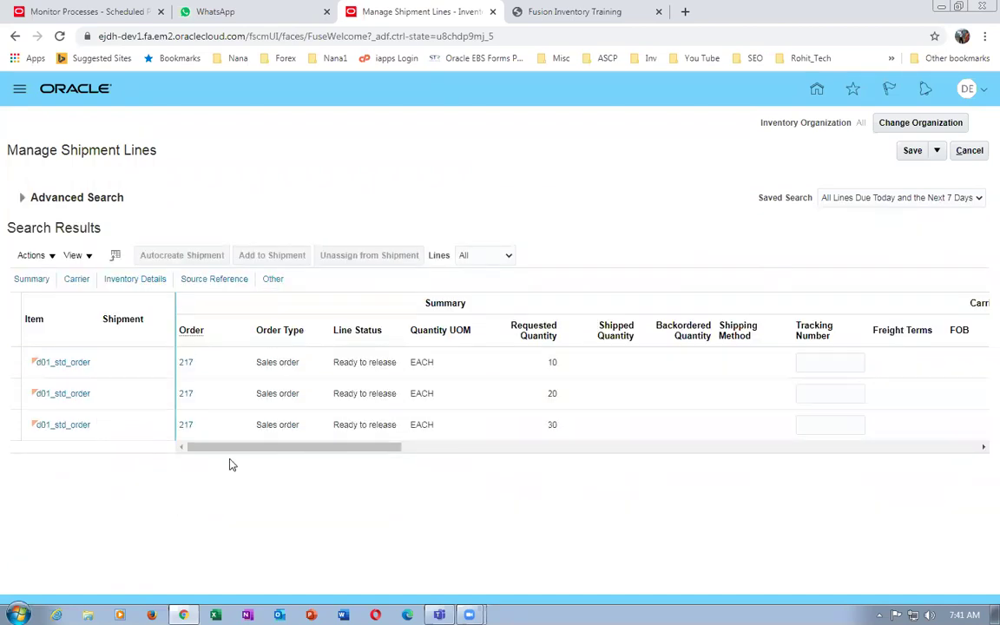
Try to autocreate a shipment for the first d01_std_order line, read the error messages, and dismiss them.
click(110, 362)
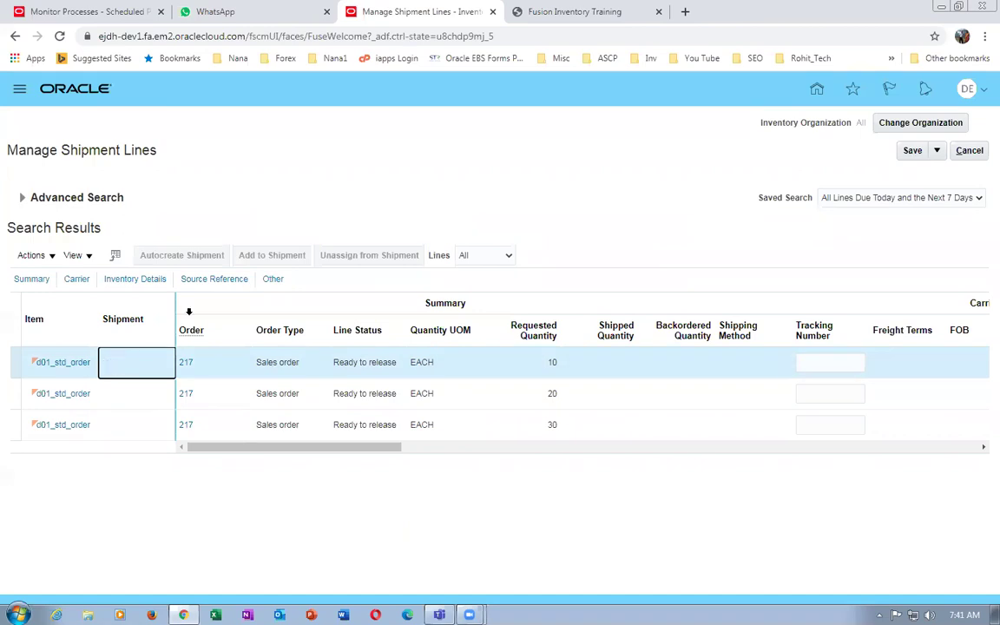
click(192, 256)
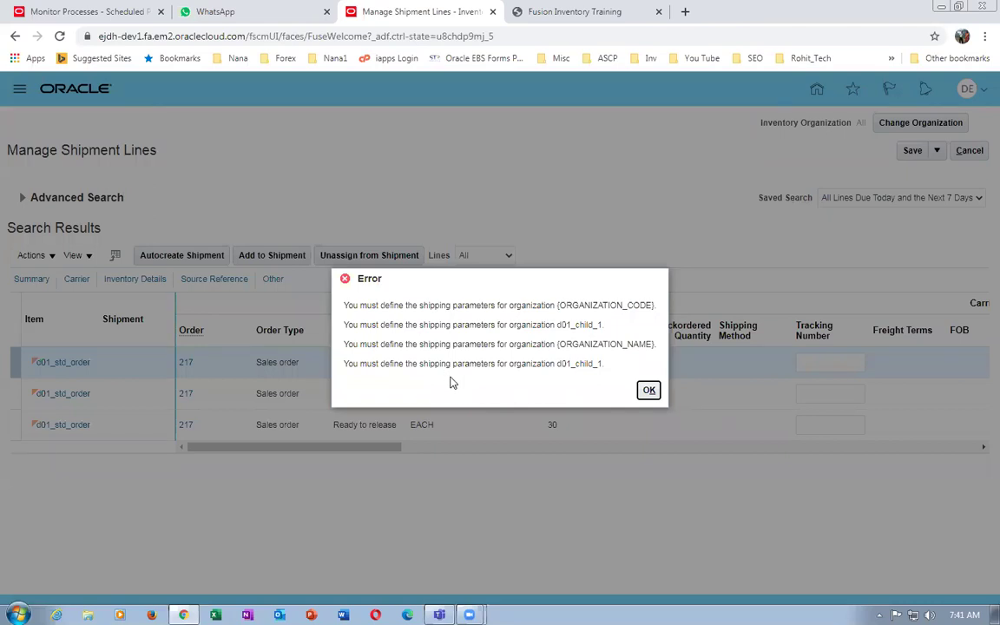
drag(415, 307, 507, 328)
click(413, 344)
drag(413, 344, 536, 342)
drag(422, 365, 507, 378)
click(650, 392)
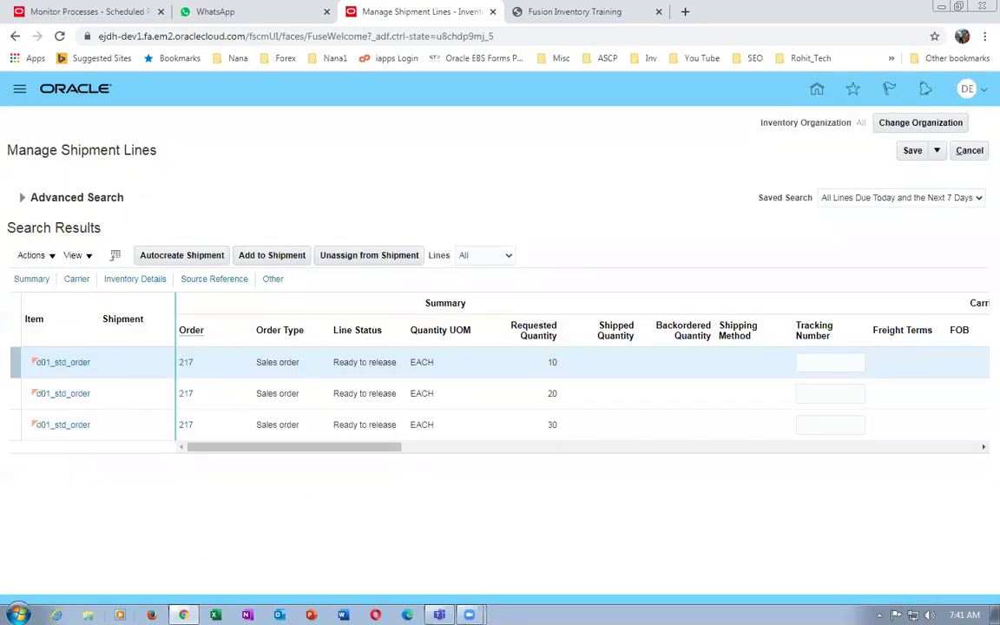
Switch to Windows Explorer and open the OM folder under C:\Fusion_OM_Training\E Business Documentation.
click(87, 614)
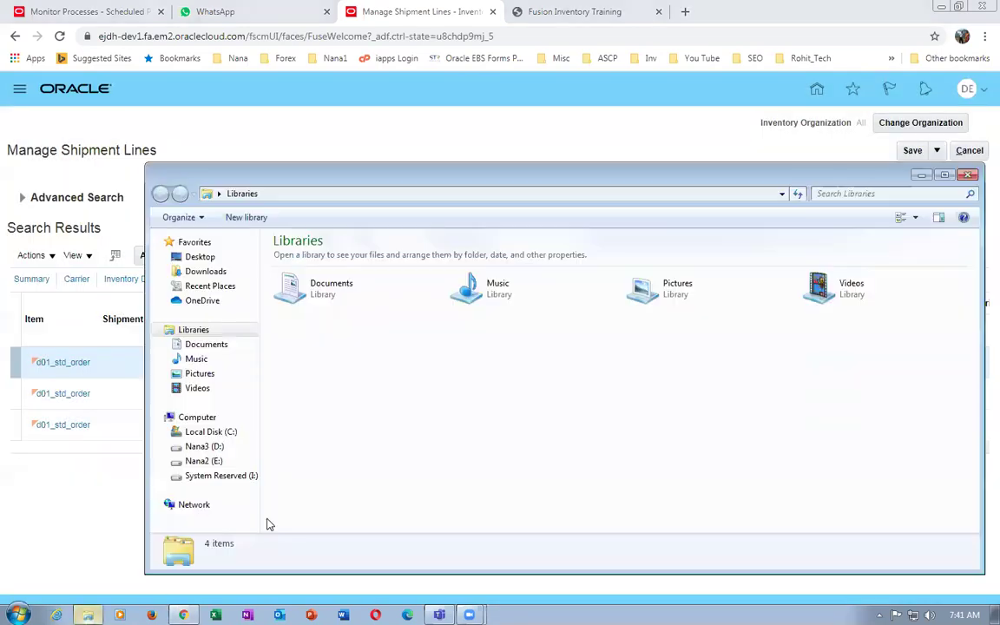
click(213, 433)
double_click(328, 402)
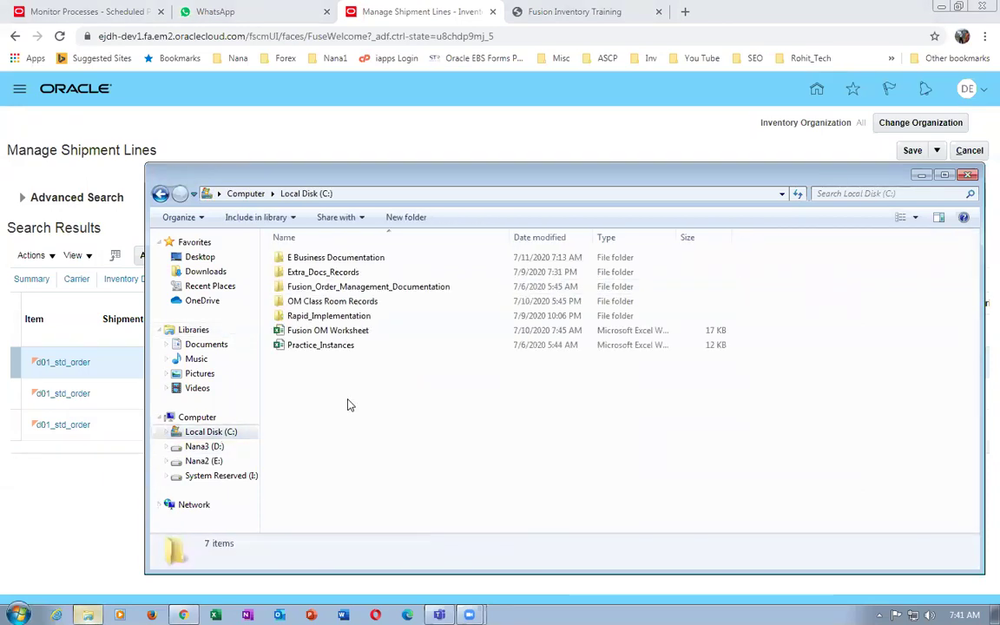
click(363, 260)
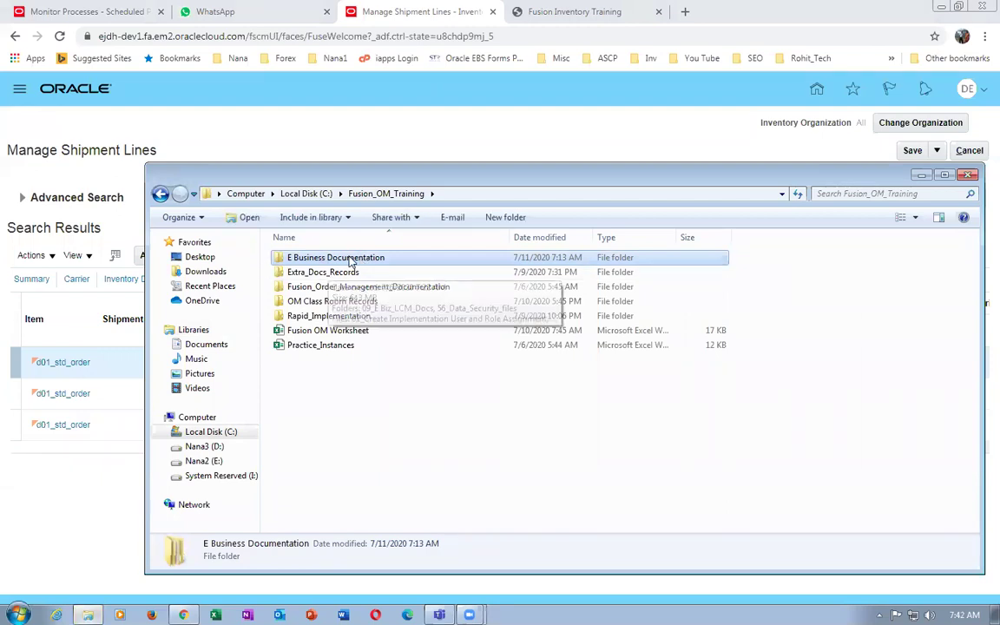
double_click(350, 260)
double_click(315, 300)
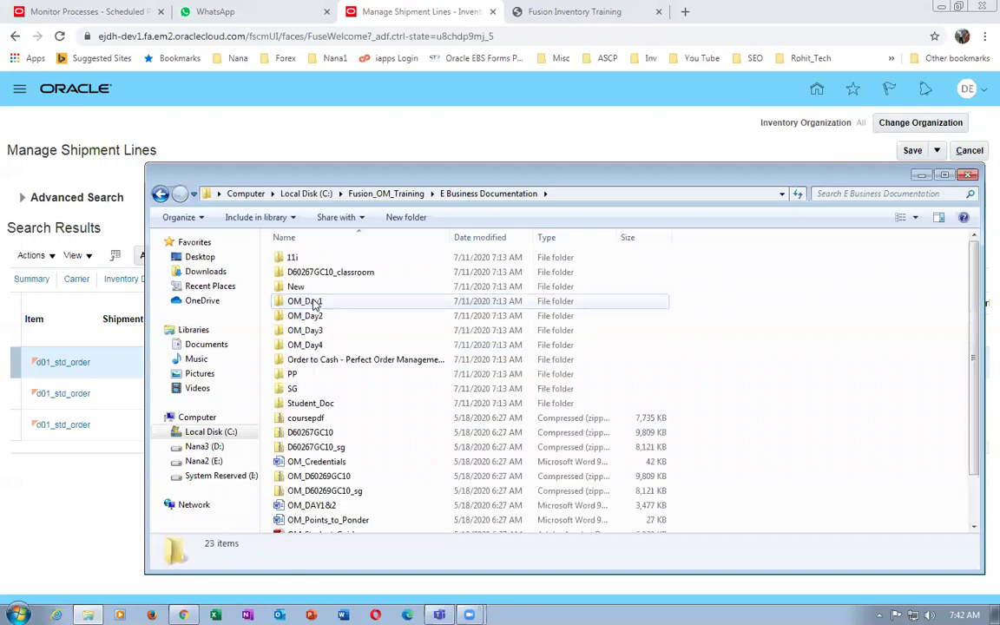
Open Google Drive in a new browser tab and locate E Business Documentation.zip in Fusion OM Training July 2020 > Freebies.
click(685, 11)
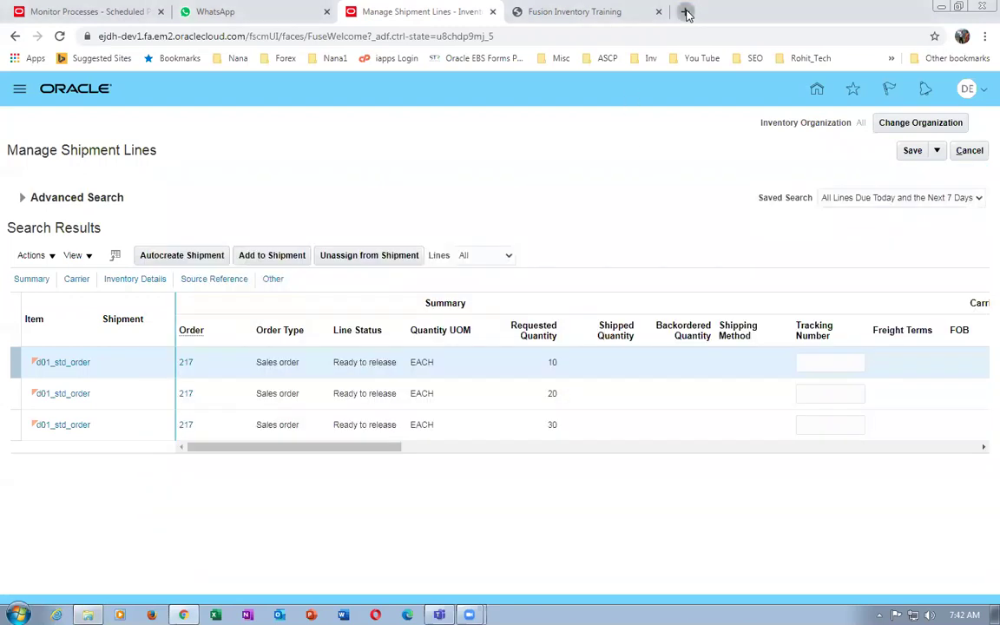
text(drive)
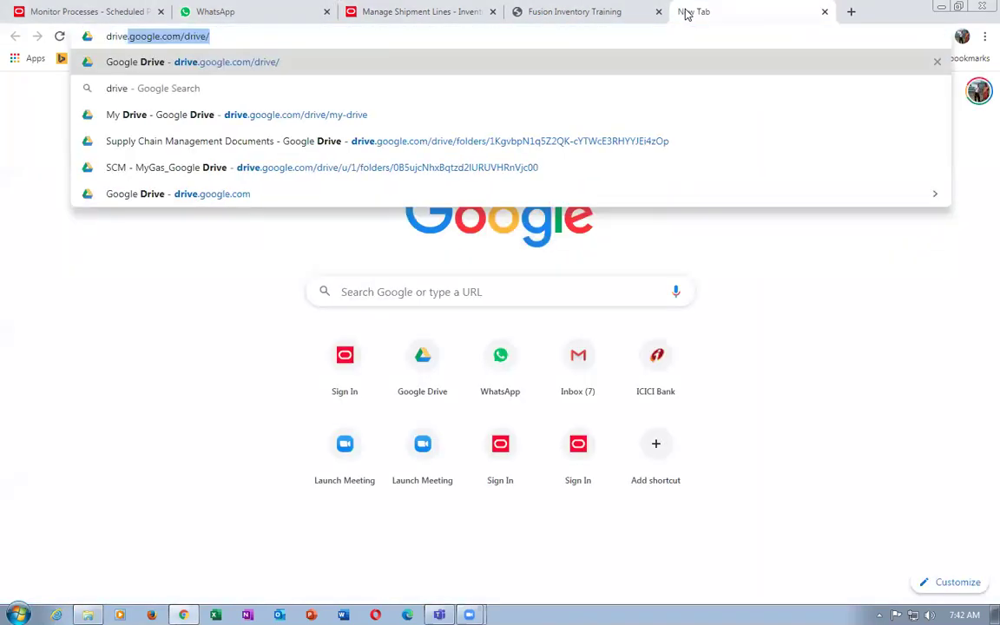
key(Return)
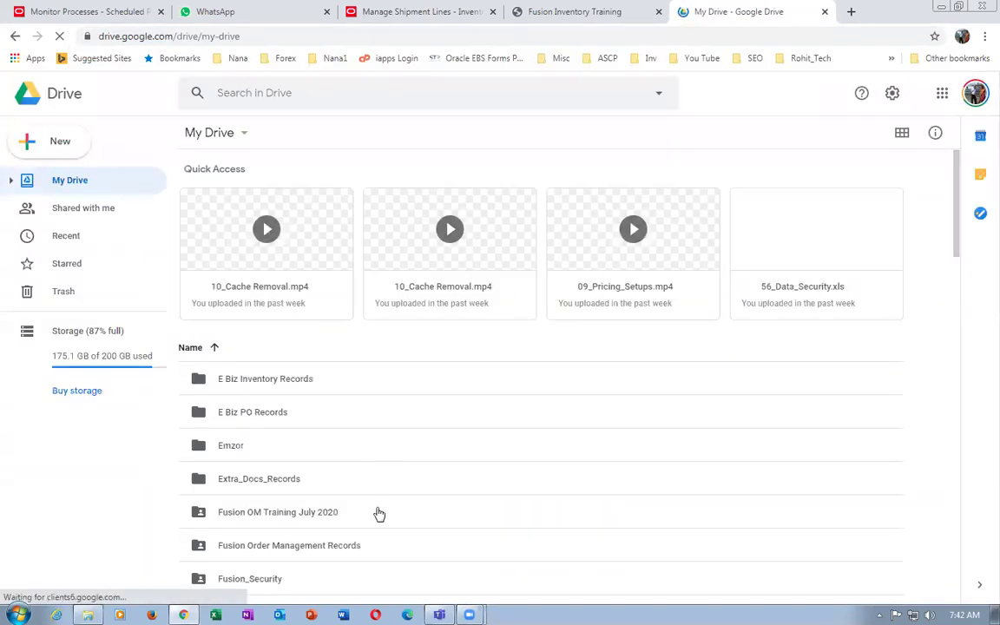
double_click(380, 515)
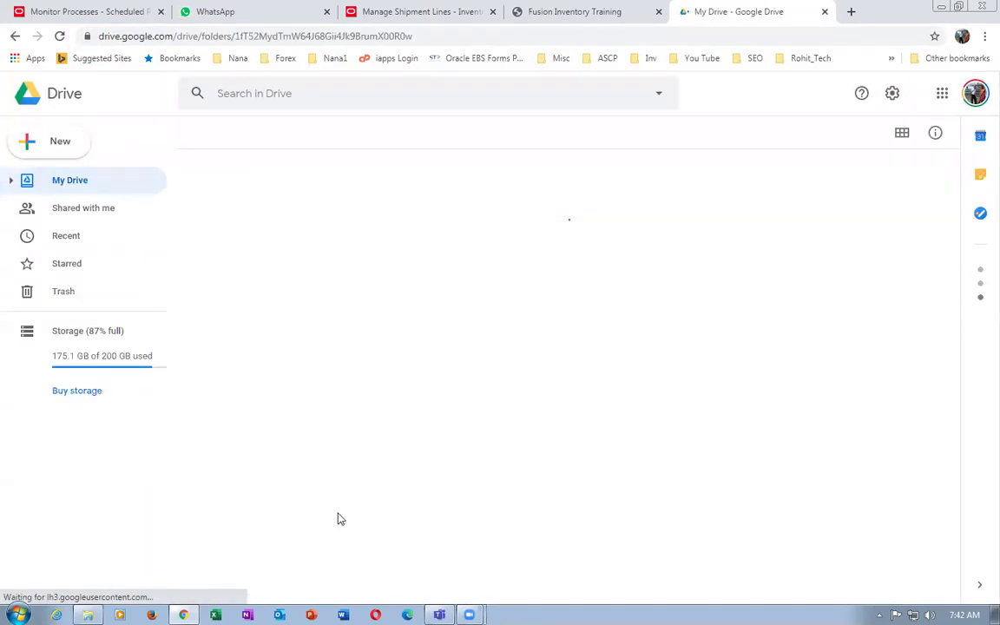
double_click(298, 235)
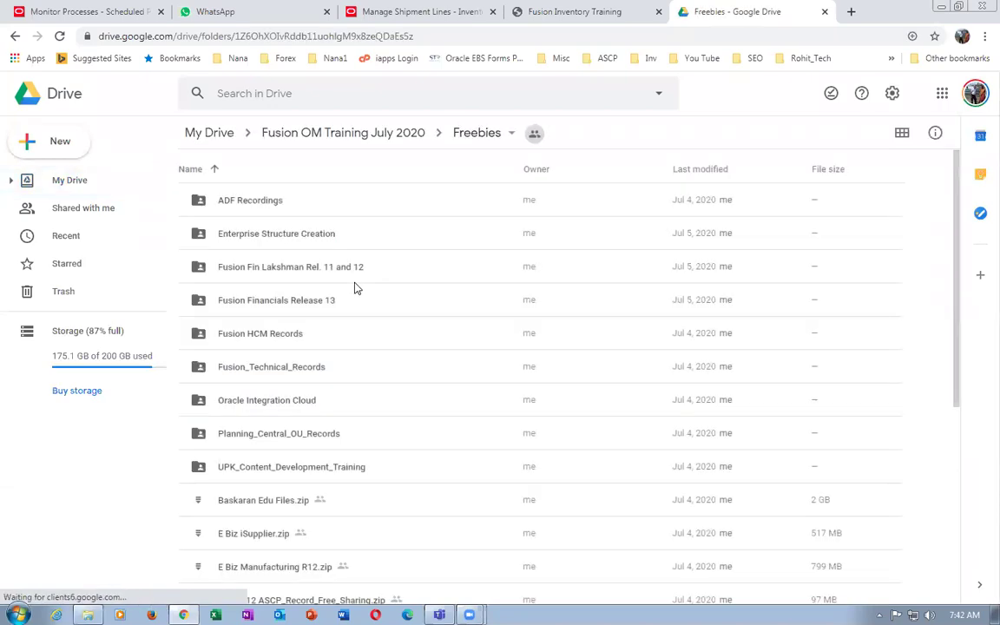
scroll(355, 288, down, 3)
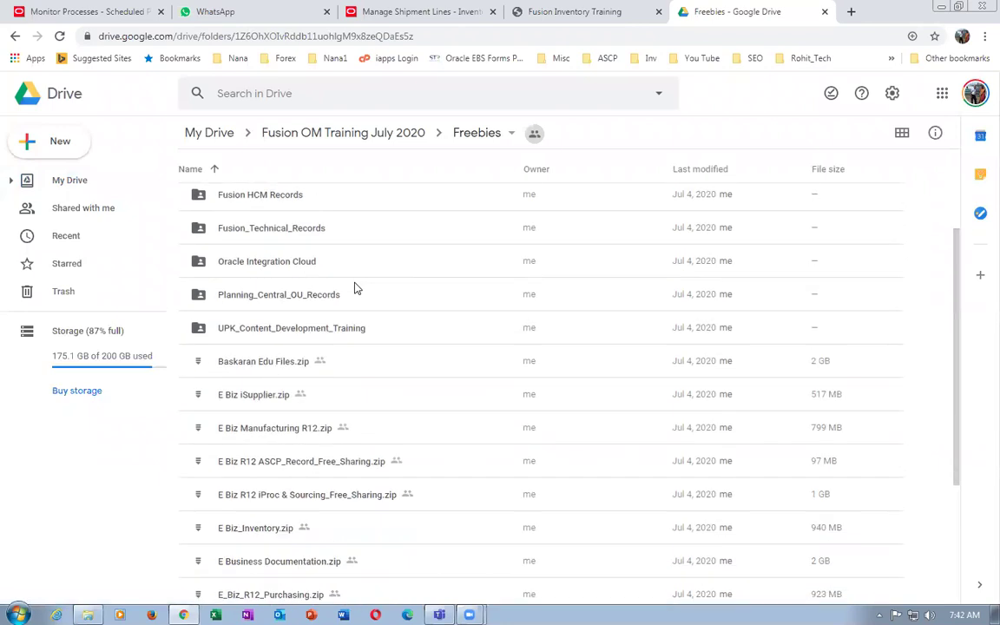
scroll(354, 288, down, 2)
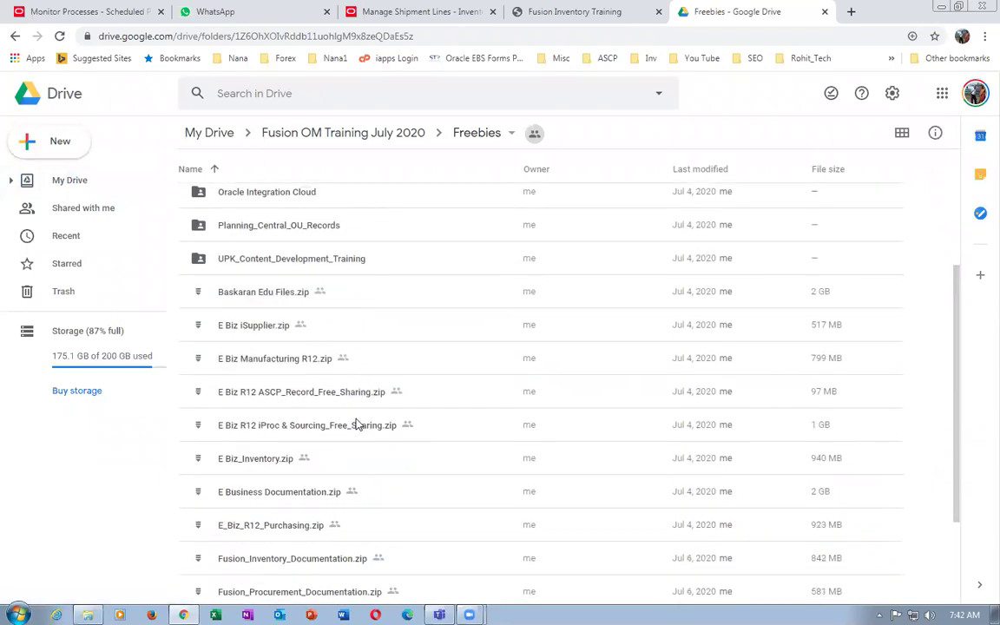
click(398, 503)
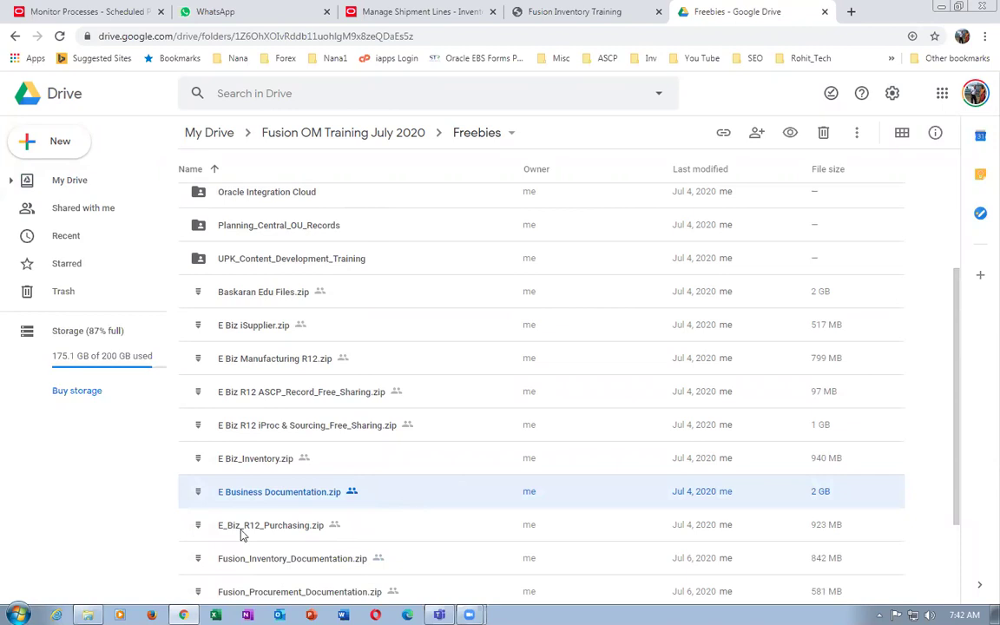
Return to Windows Explorer, go to the OM_Day4 folder, and open the Shipping_Execution Word document.
click(88, 615)
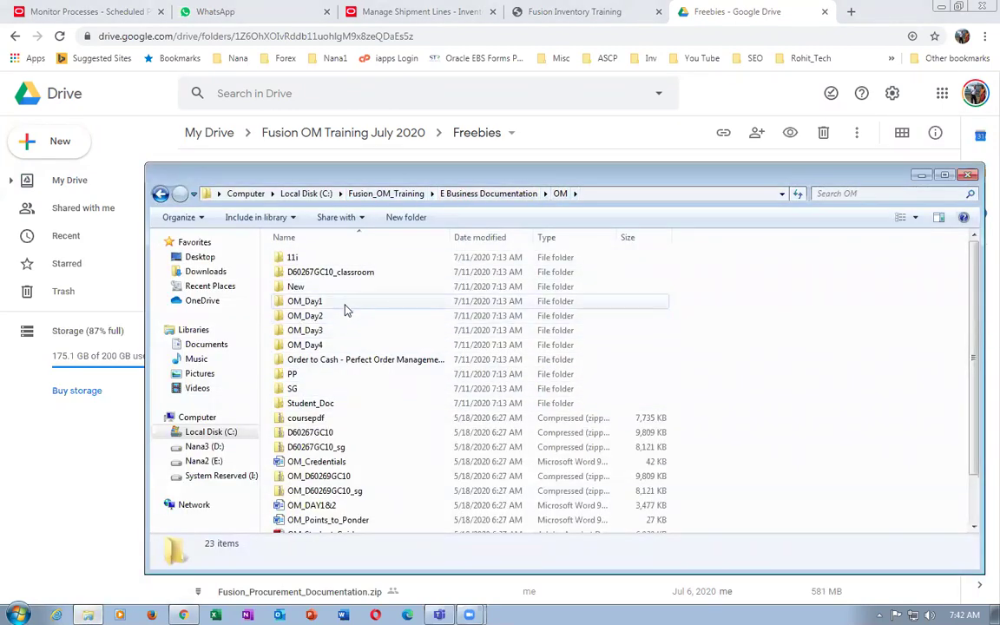
double_click(329, 346)
click(329, 346)
scroll(382, 408, down, 1)
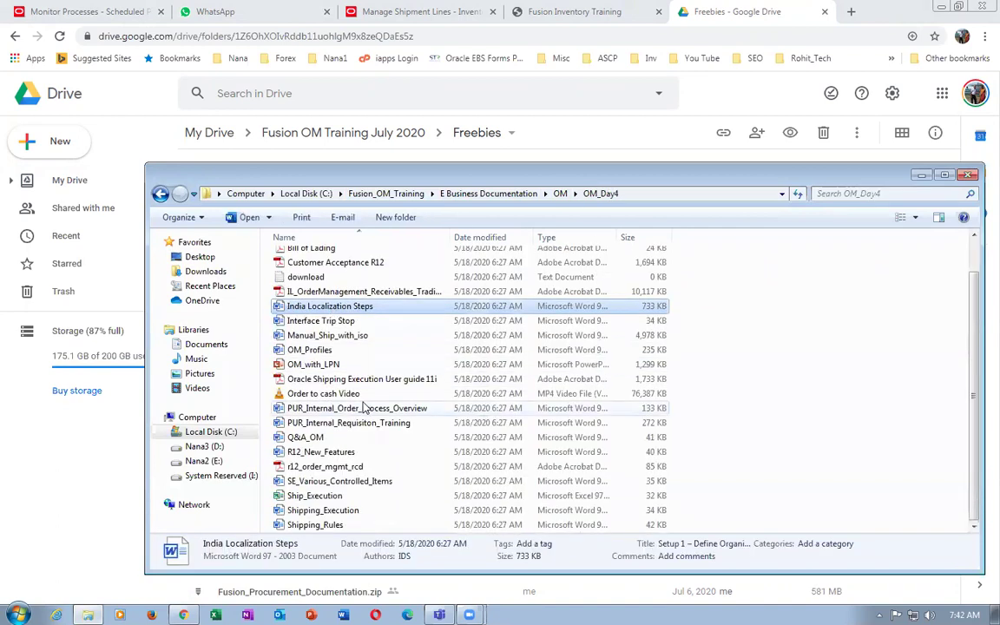
click(341, 513)
double_click(347, 514)
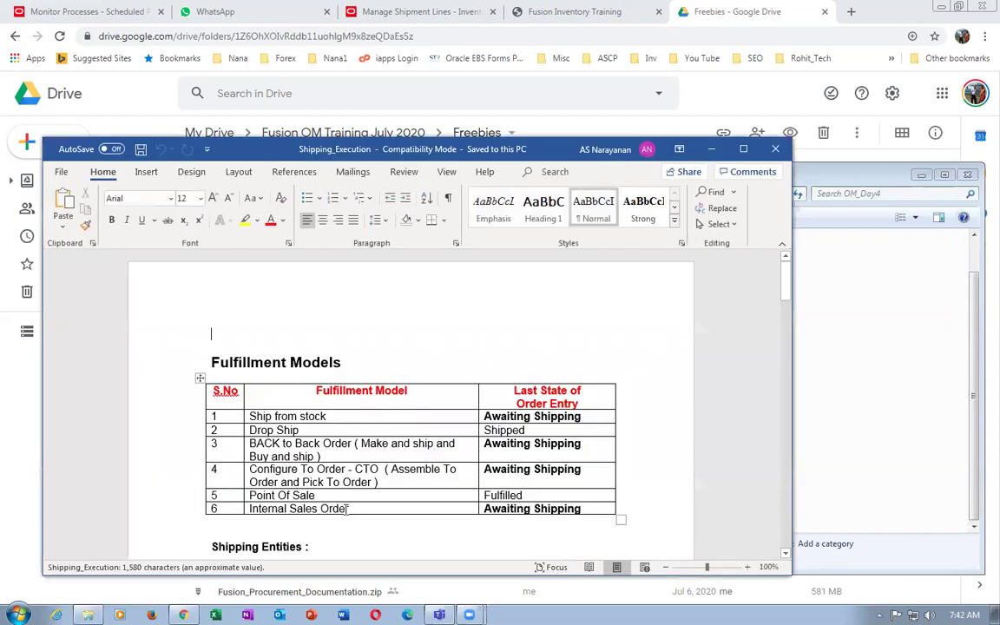
Close the Shipping_Execution document and open the Ship_Execution Excel workbook from the OM_Day4 folder.
click(776, 149)
double_click(326, 496)
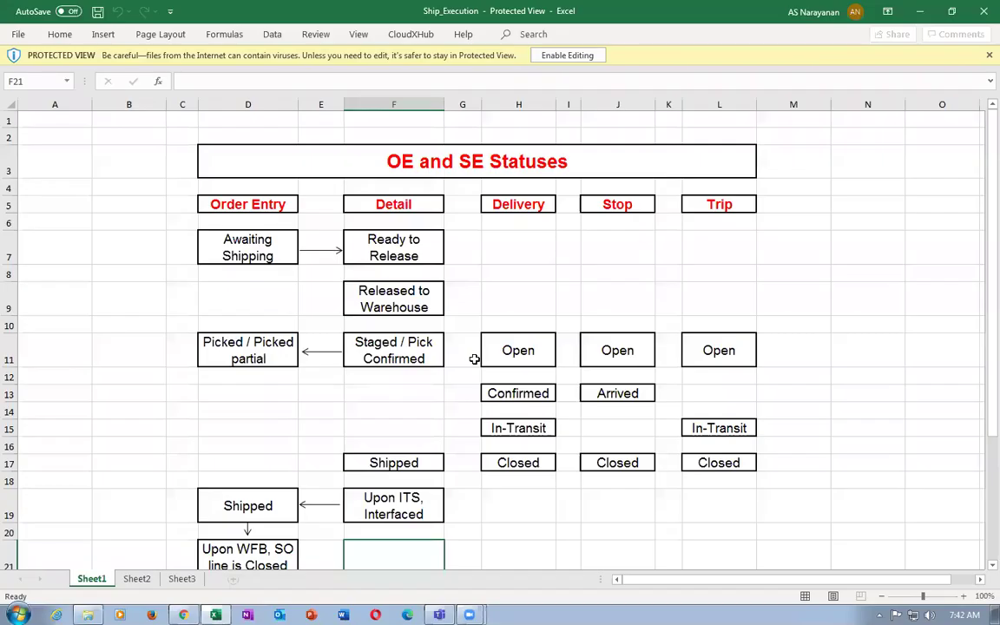
Close the Ship_Execution workbook and open the Shipping_Rules Word document from the OM_Day4 folder, maximized and enlarged to 130%.
click(984, 10)
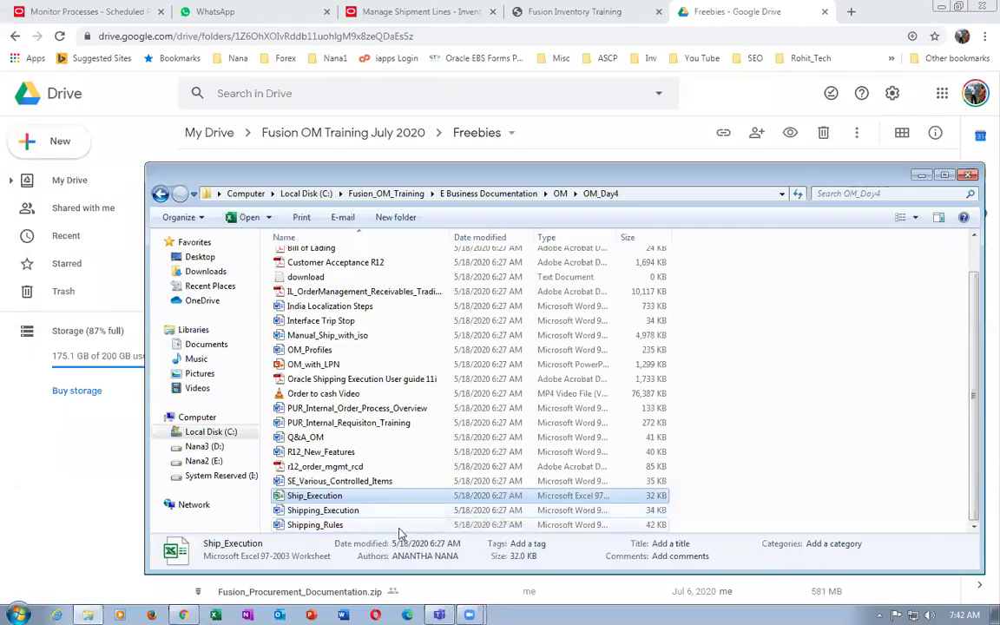
click(387, 525)
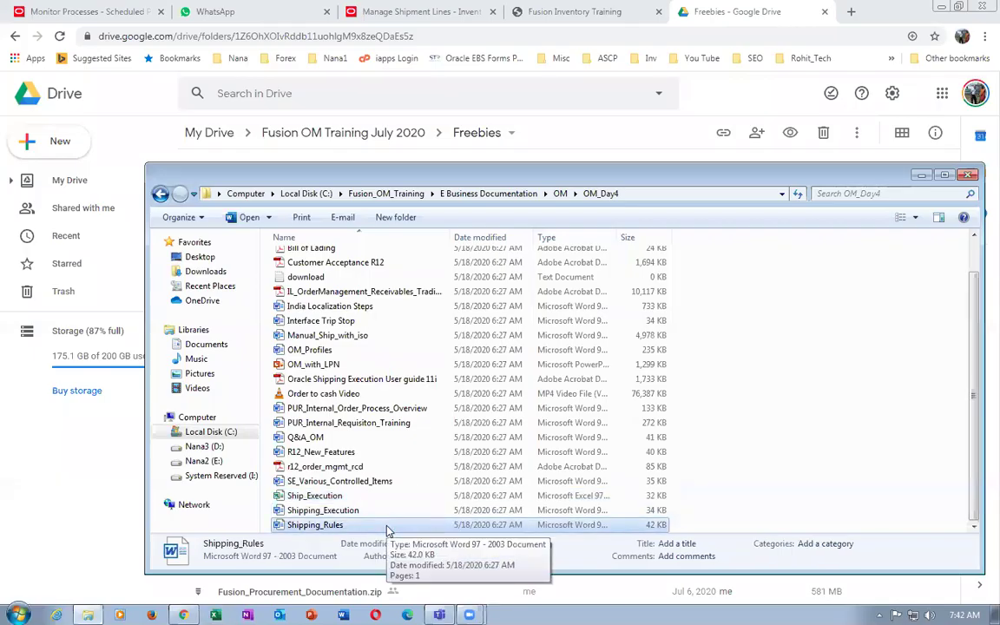
double_click(387, 529)
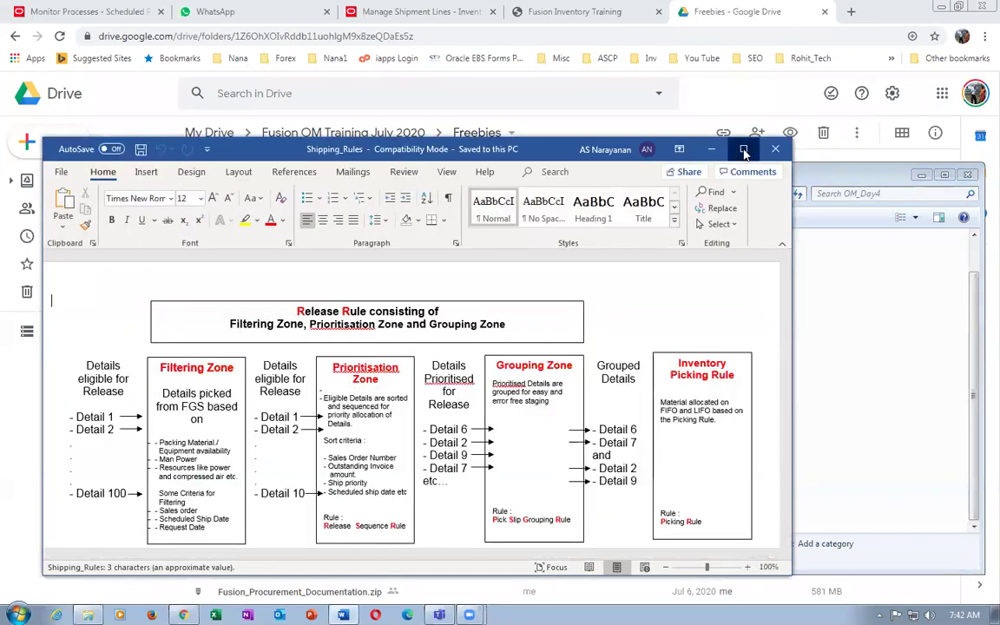
click(742, 149)
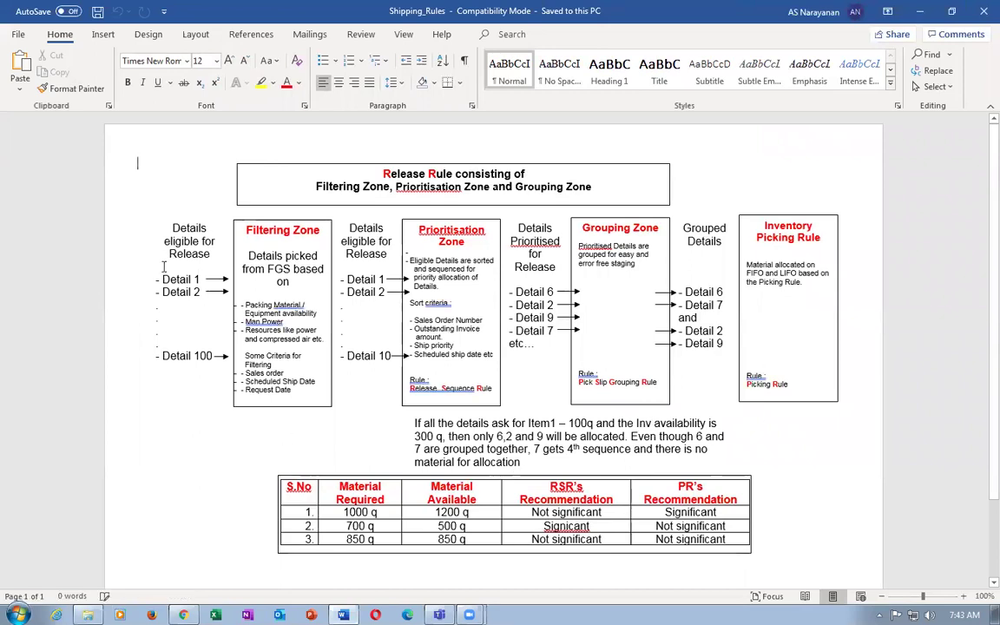
click(233, 401)
ctrl+scroll(233, 401, up, 2)
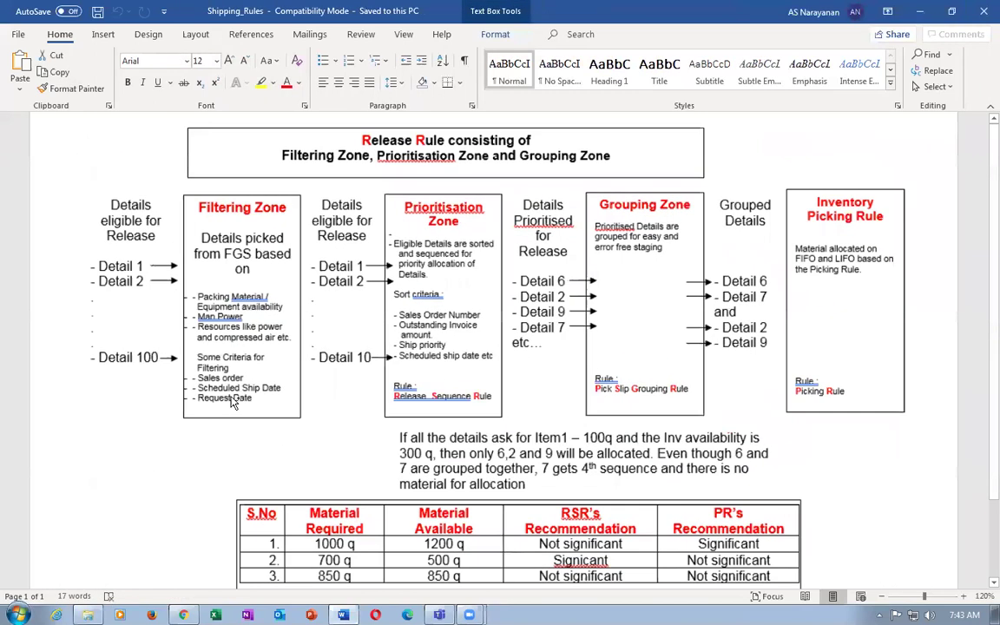
ctrl+scroll(233, 398, up, 1)
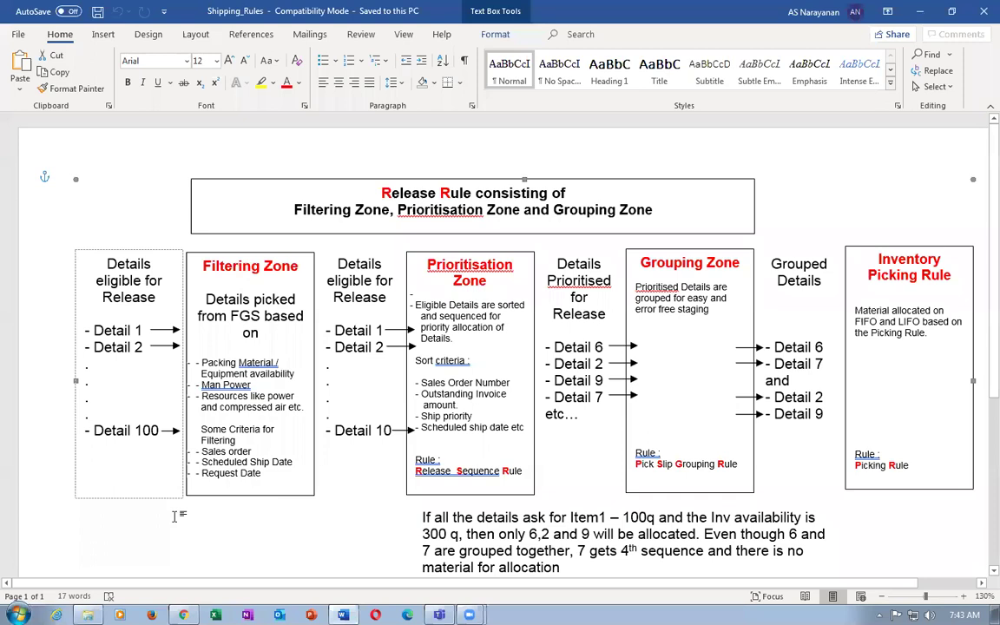
Highlight the packing material, man power and resource criteria in the Filtering Zone box of the release rule diagram.
drag(217, 363, 254, 373)
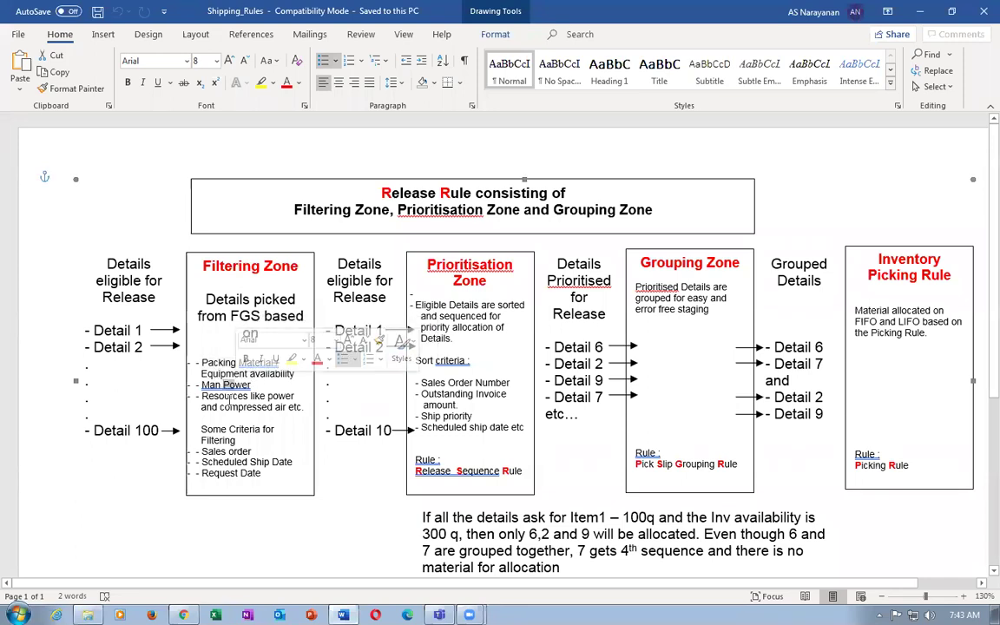
drag(201, 396, 272, 411)
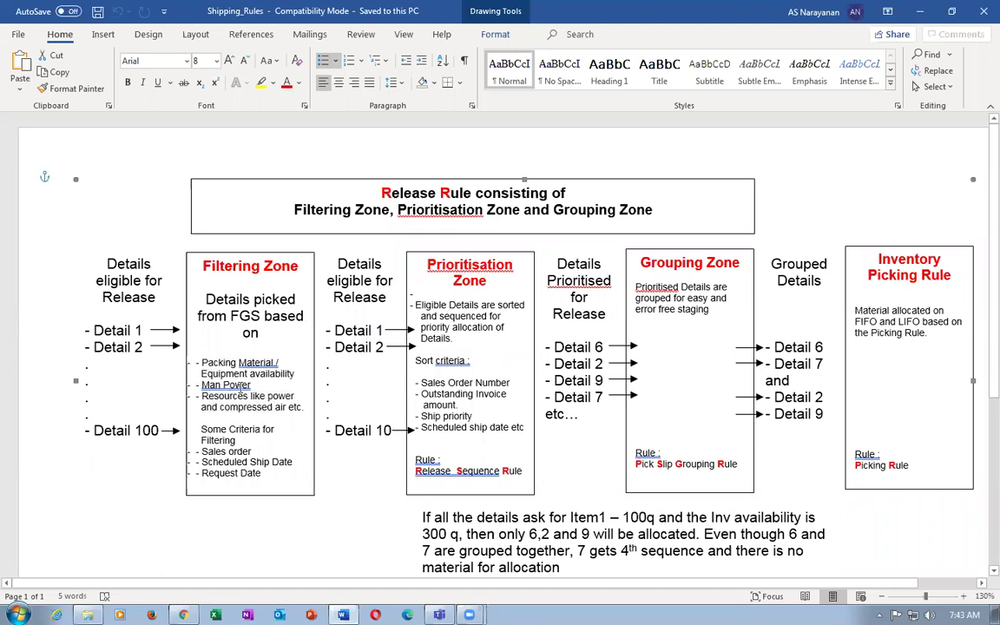
click(235, 368)
drag(233, 364, 248, 408)
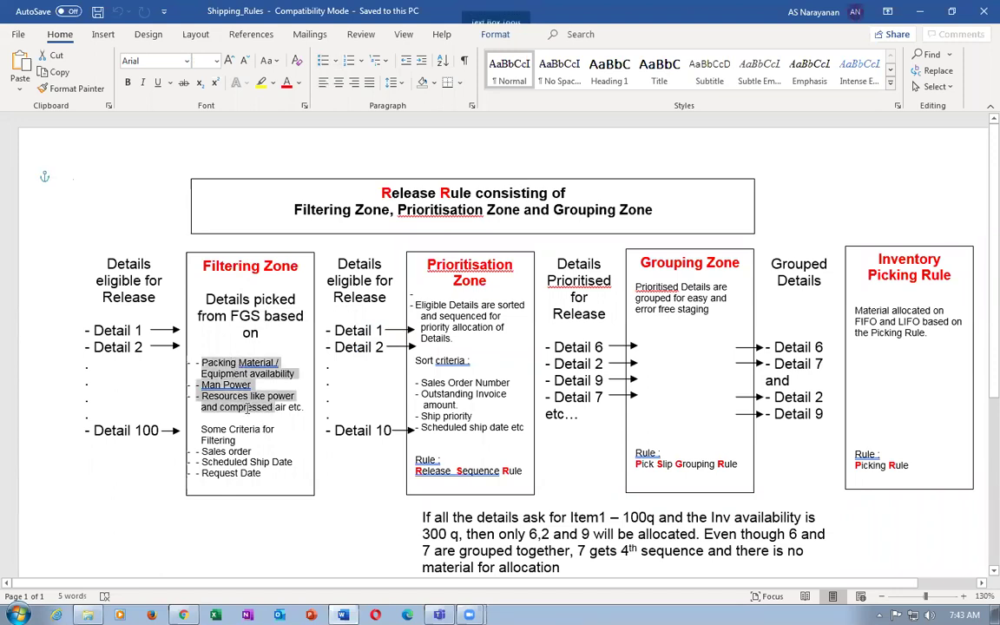
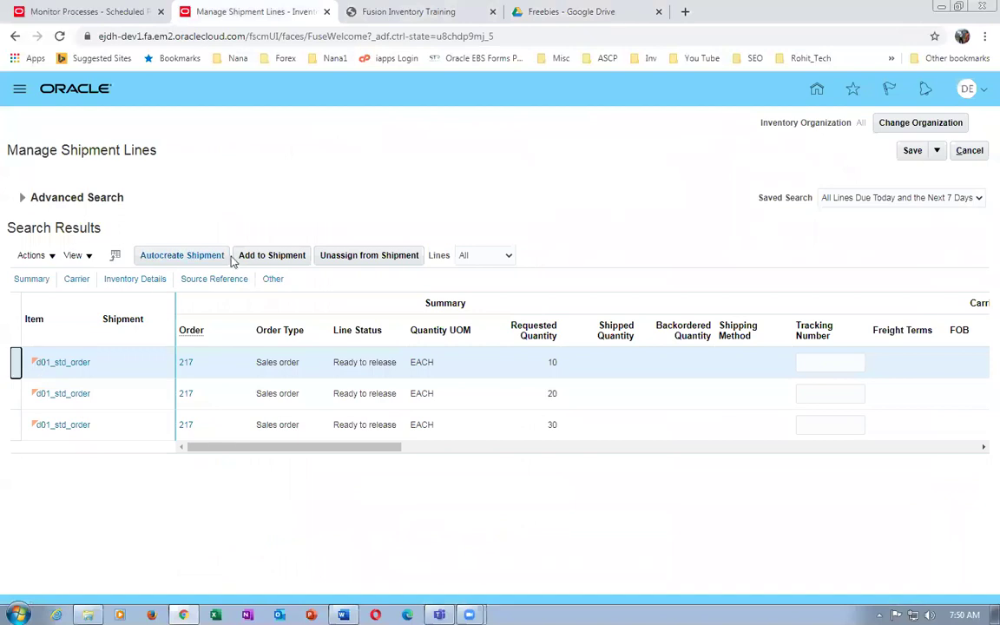
Try to autocreate a shipment for the first d01_std_order shipment line, read the error text and dismiss it.
click(182, 257)
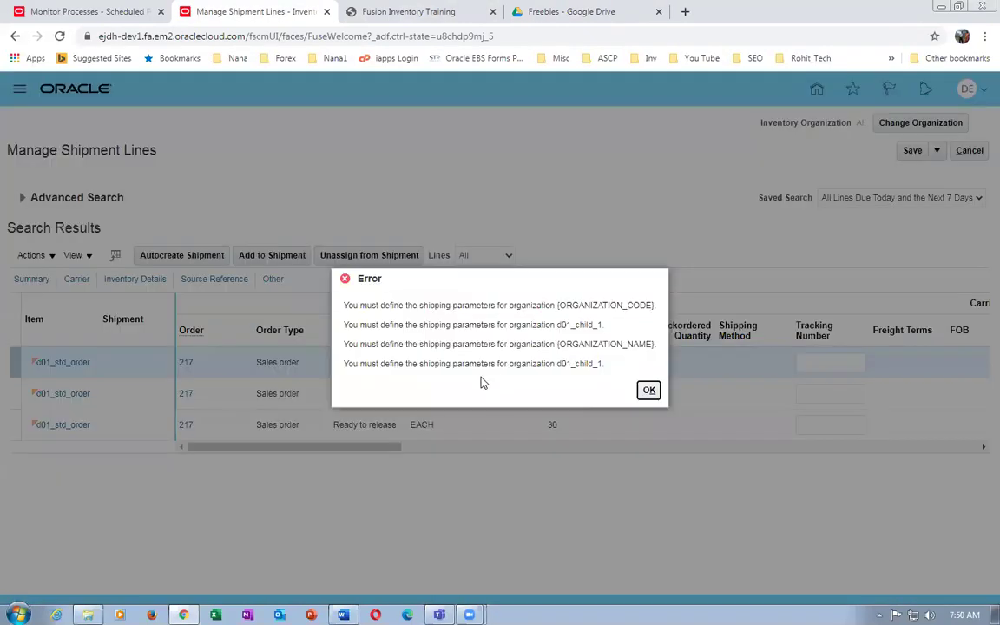
drag(423, 307, 478, 316)
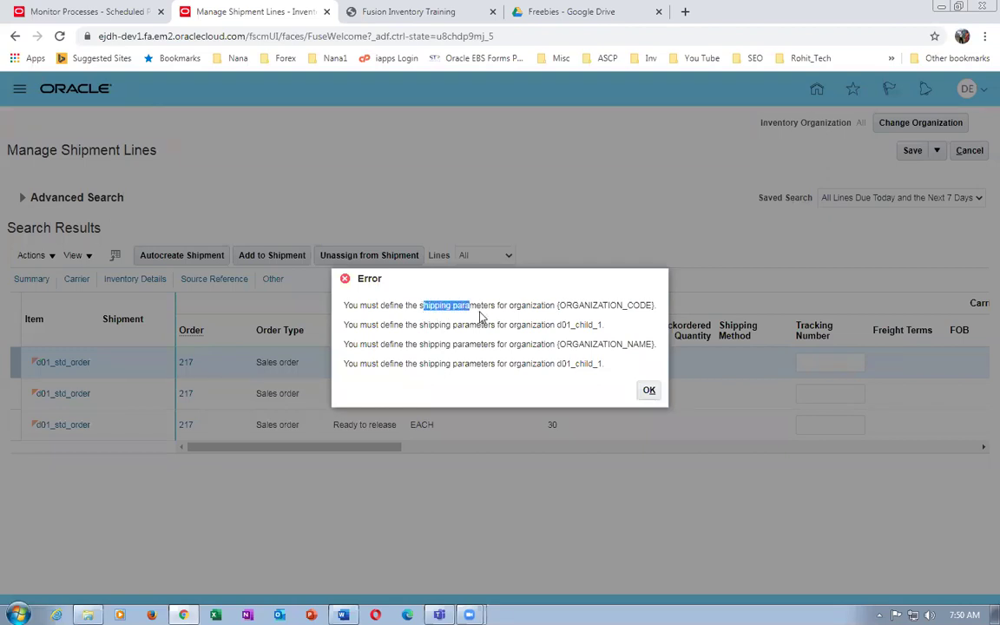
drag(482, 317, 485, 317)
click(648, 392)
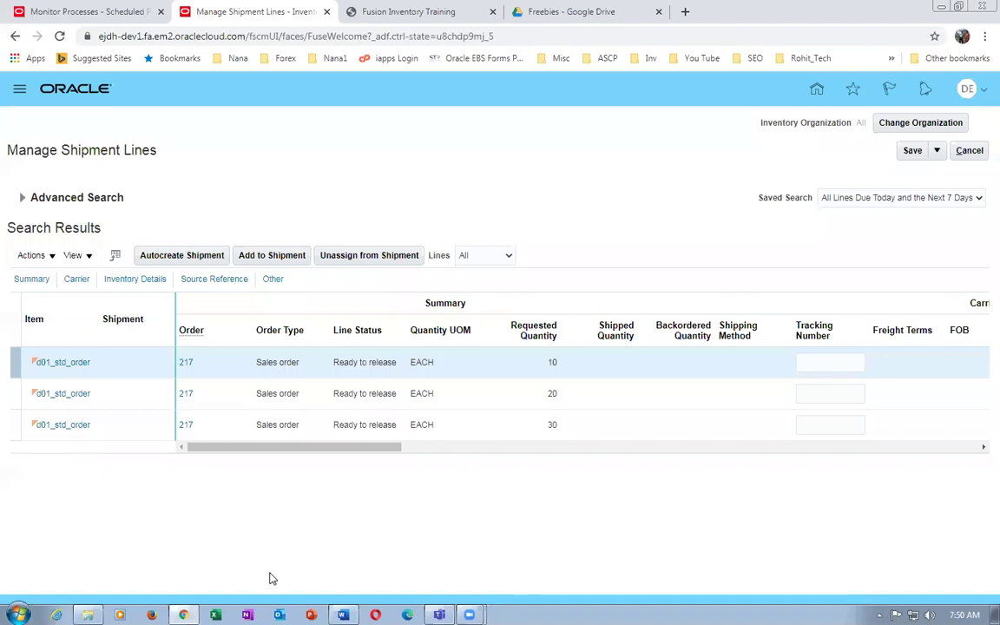
key(alt+Tab)
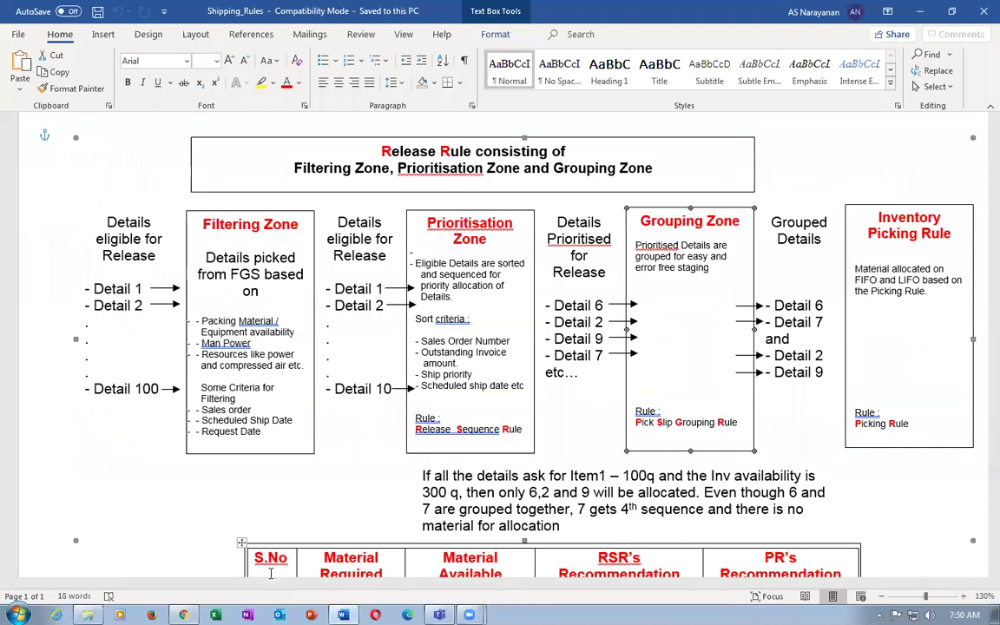
click(412, 490)
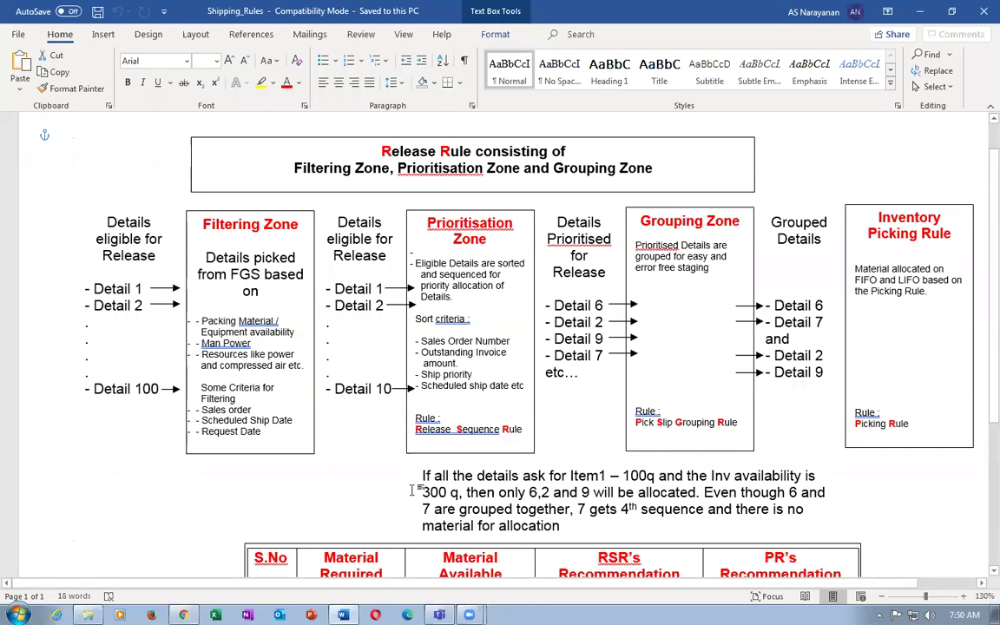
key(alt+Tab)
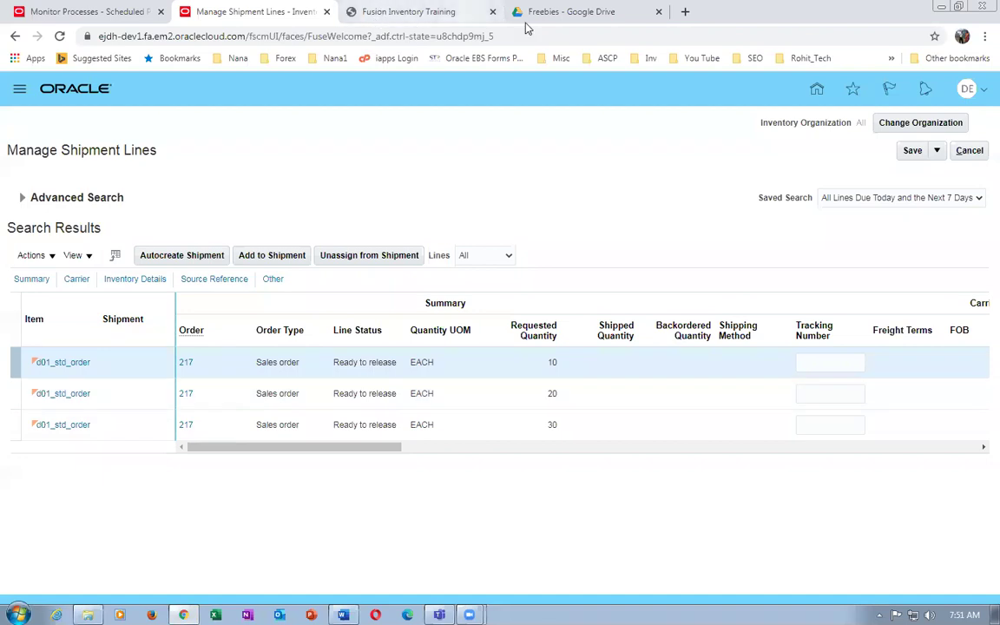
click(408, 14)
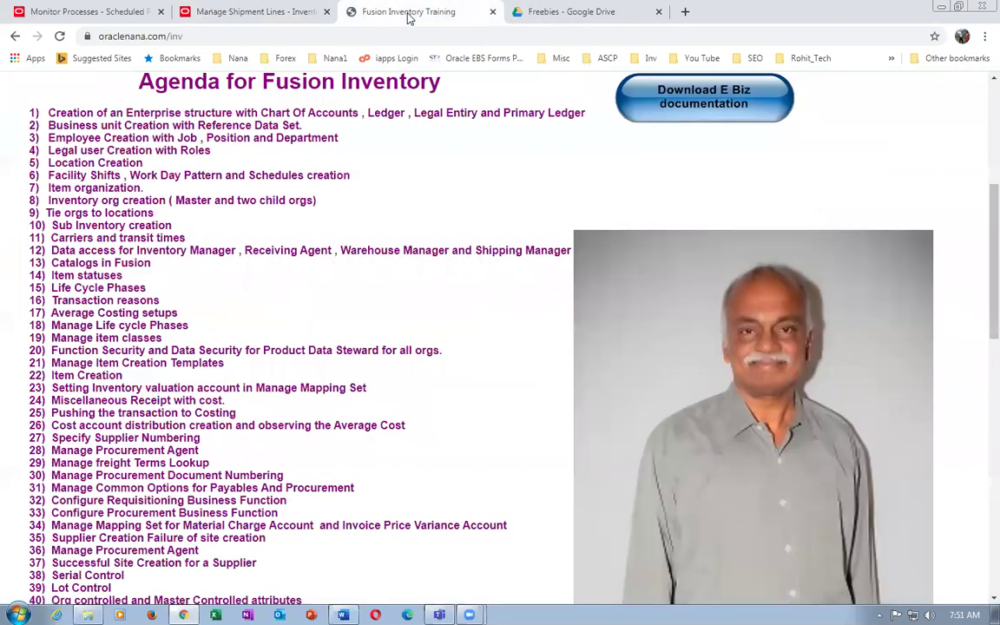
Duplicate the Manage Shipment Lines browser tab and reload its address in the copy to reach the Oracle home page.
click(261, 12)
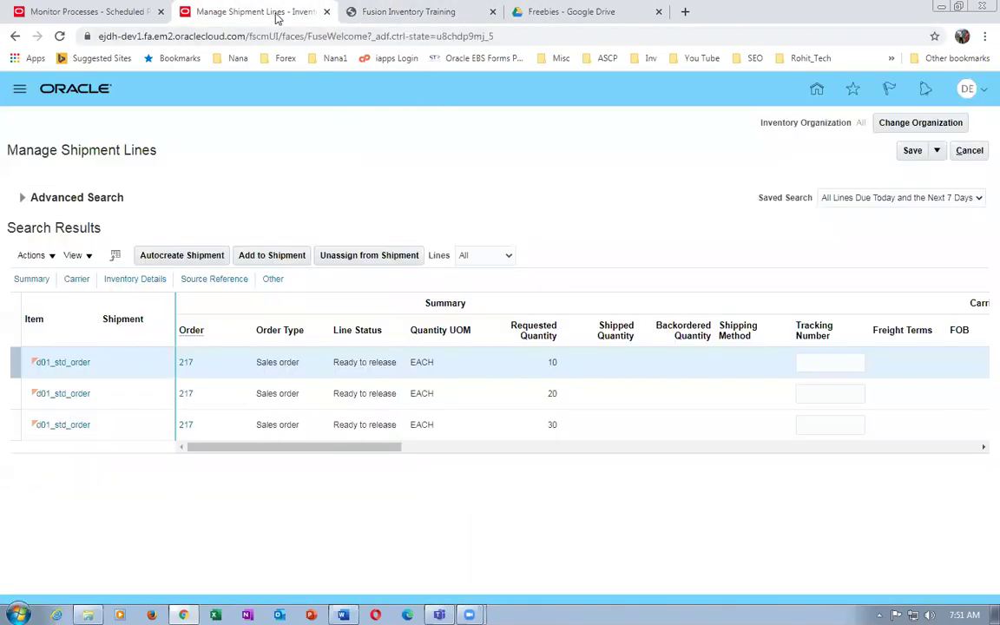
right_click(275, 15)
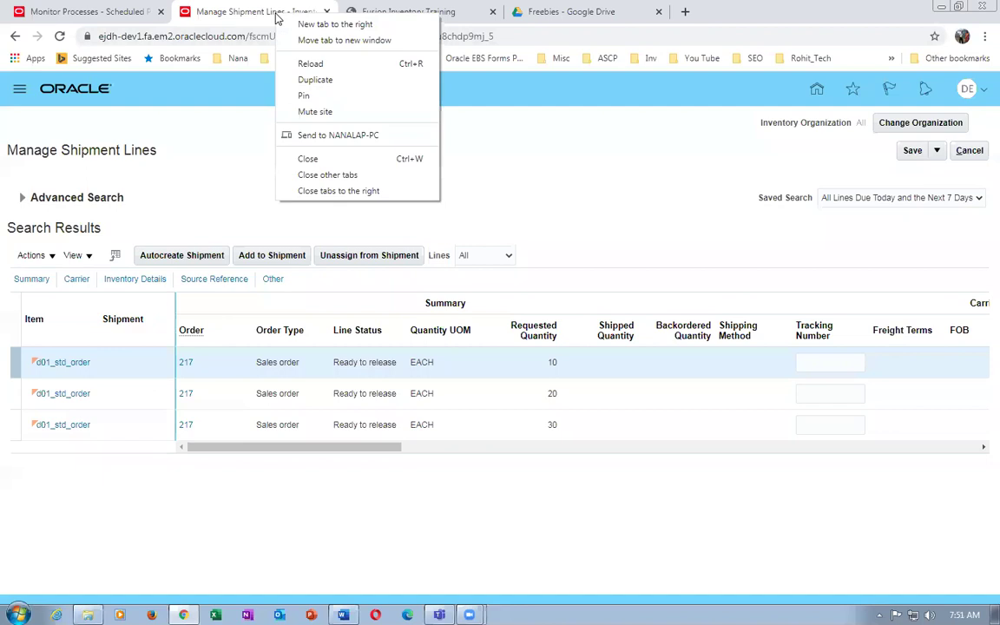
click(301, 80)
click(424, 36)
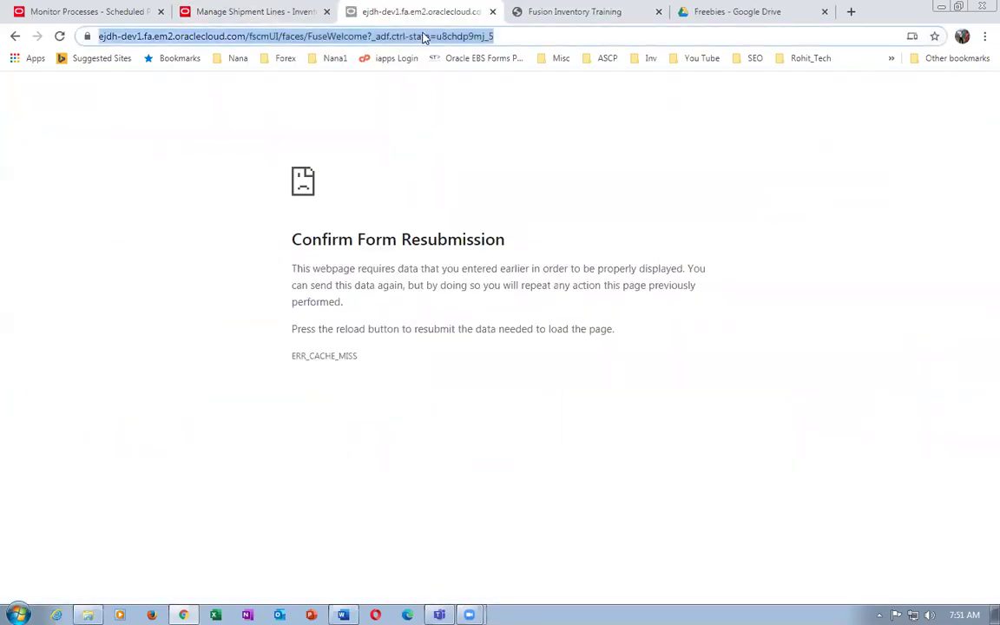
key(Return)
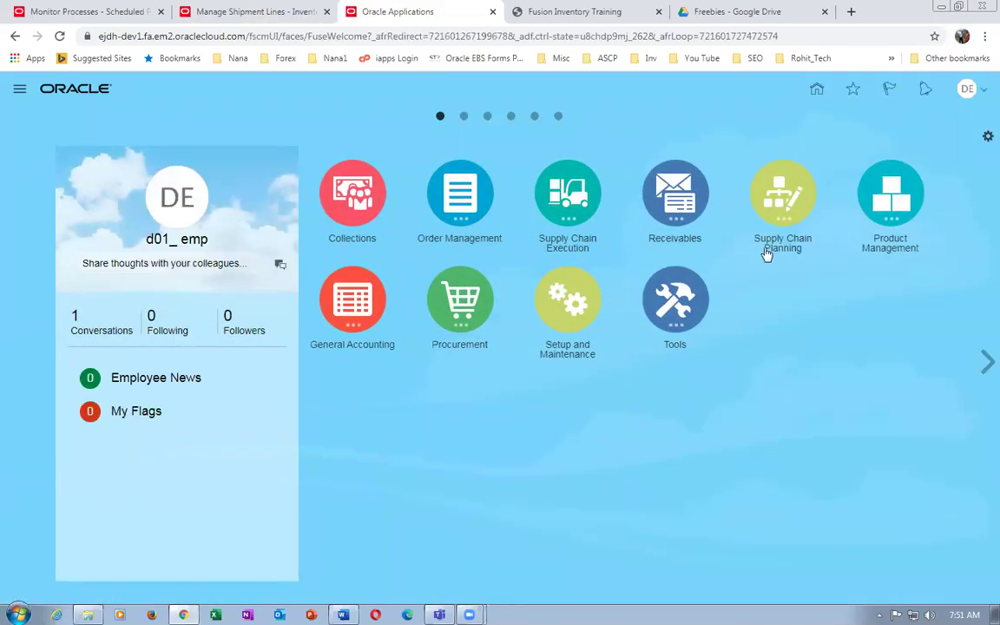
Open Inventory Management under Supply Chain Execution and start the Manage Reservations and Picks task from the Inventory tasks.
click(560, 187)
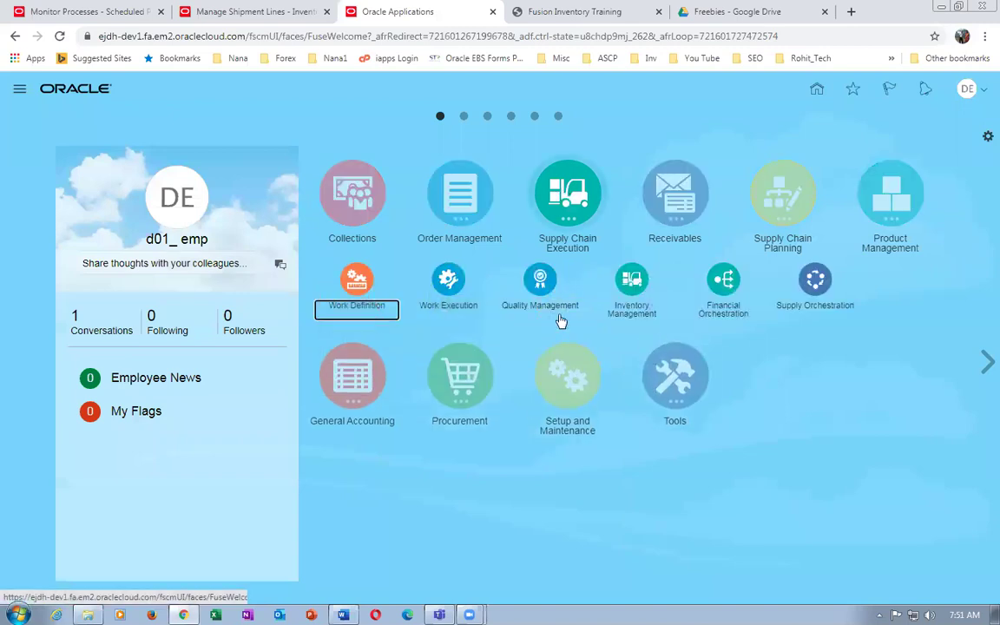
click(632, 281)
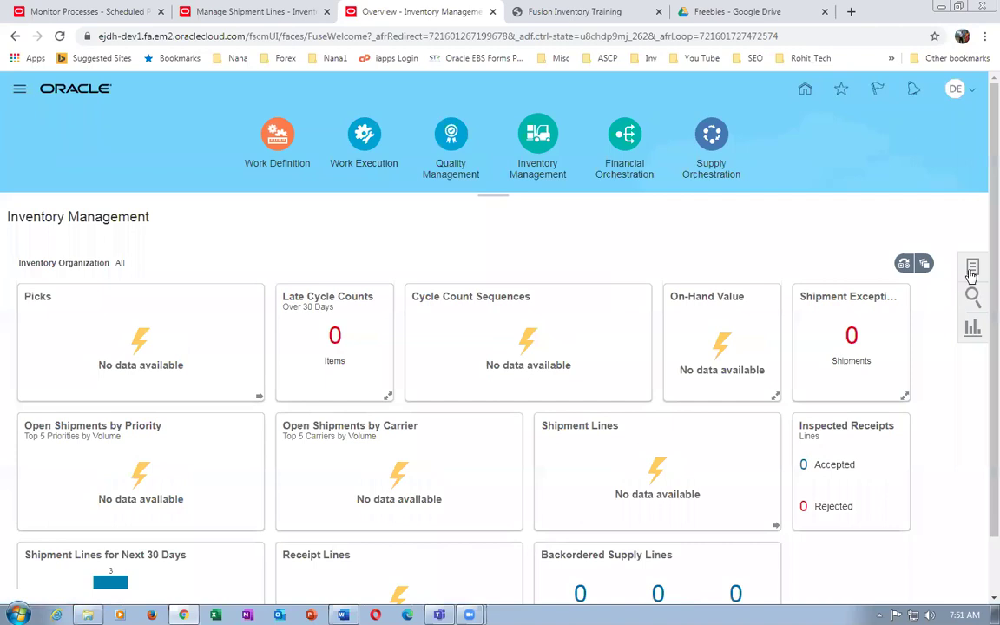
click(972, 270)
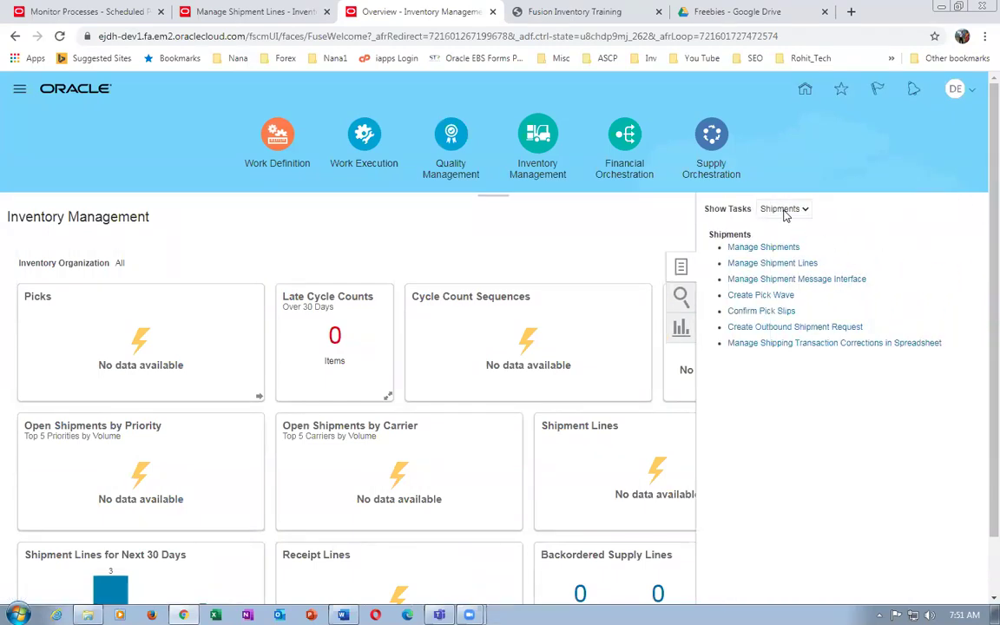
click(785, 210)
click(788, 225)
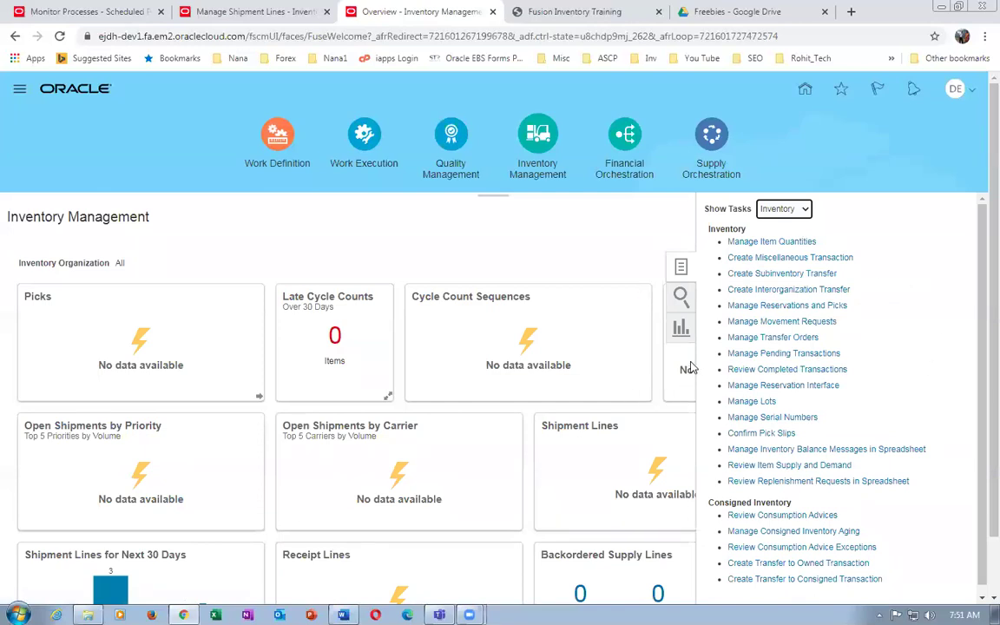
click(752, 307)
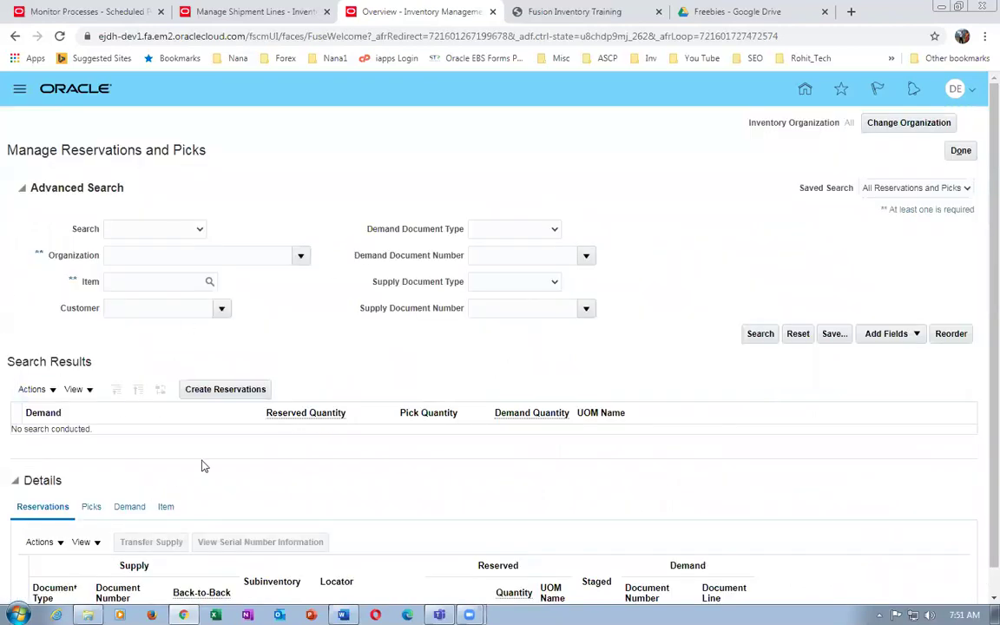
Search reservations and picks for the item d01_std_order.
click(156, 283)
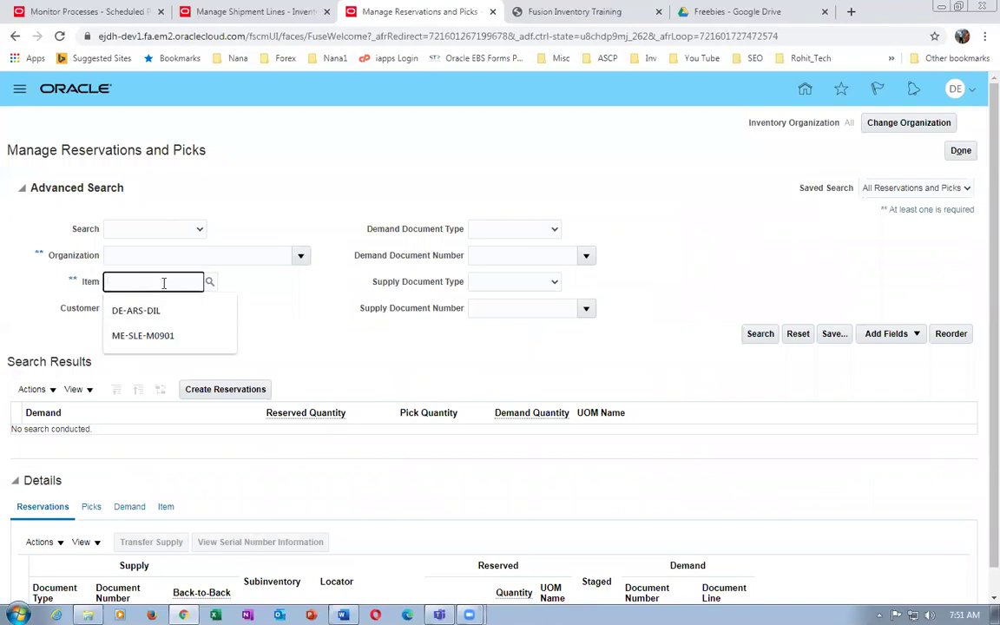
text(d01_)
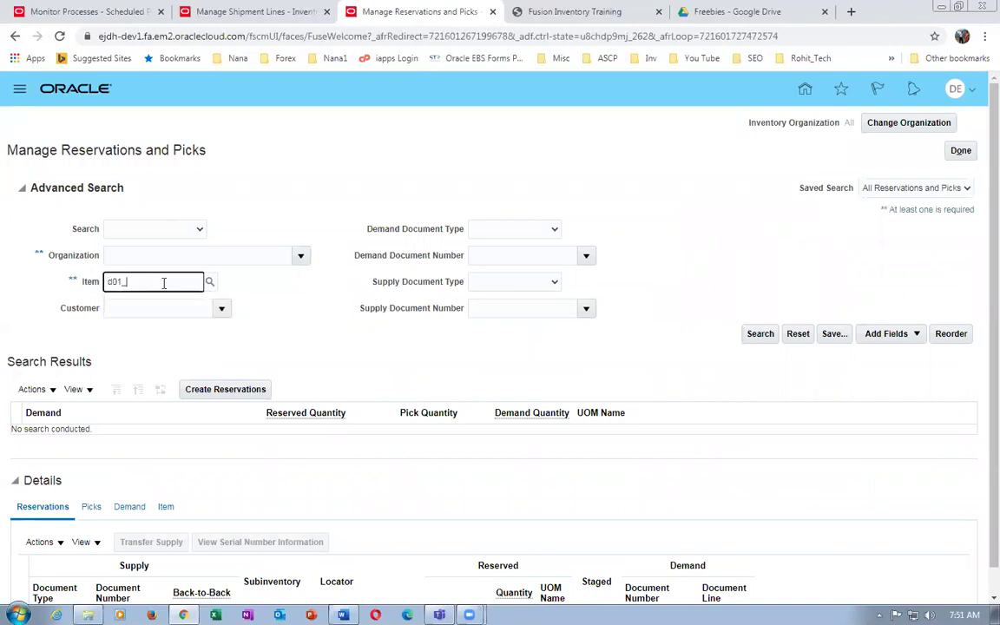
click(278, 308)
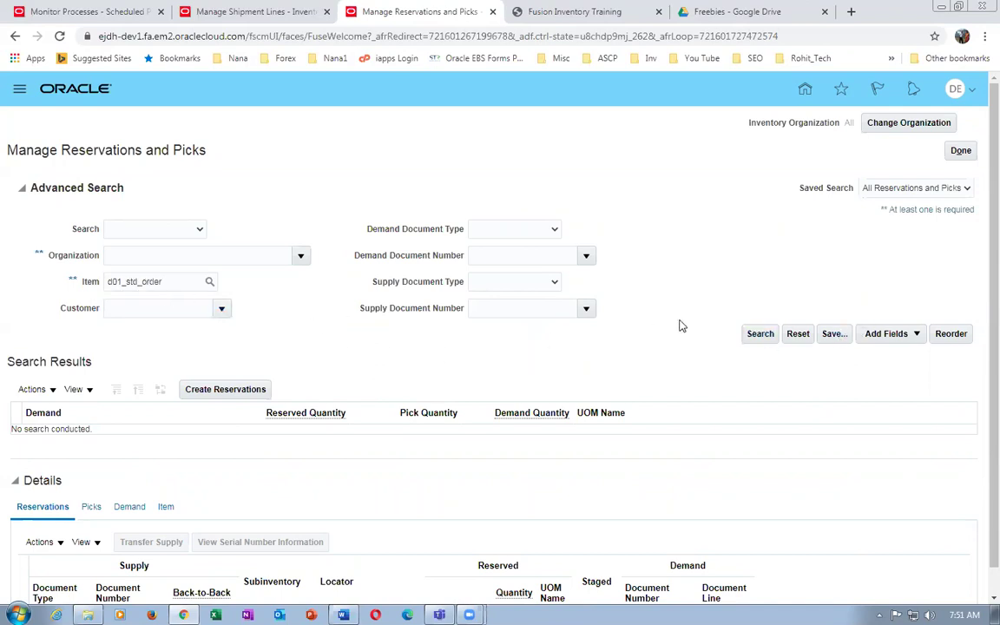
click(760, 334)
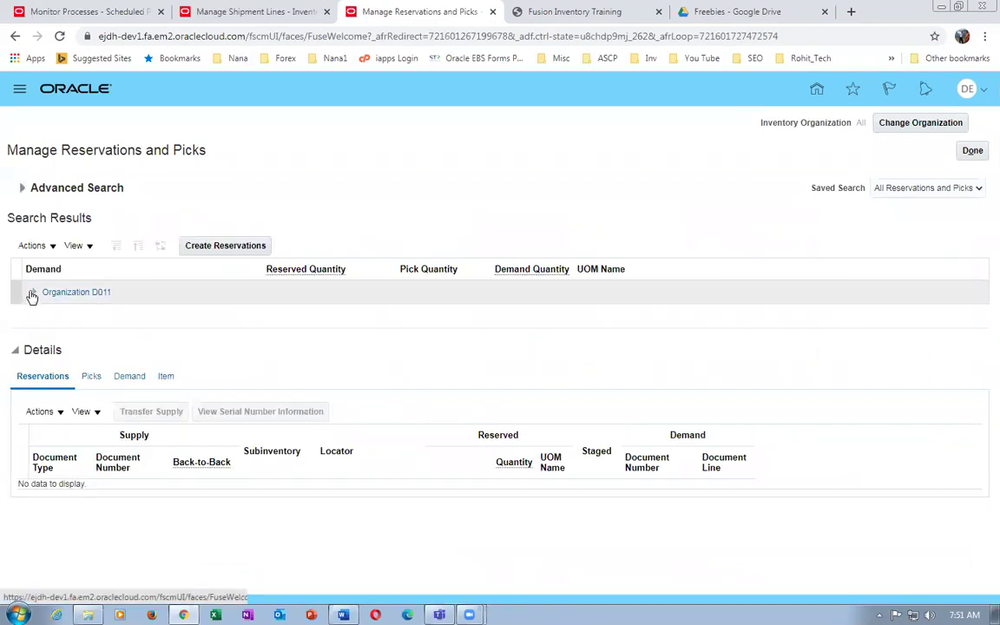
Expand organization D011, item d01_std_order and its Sales Order demand to examine the reserved quantity of each order line.
click(31, 297)
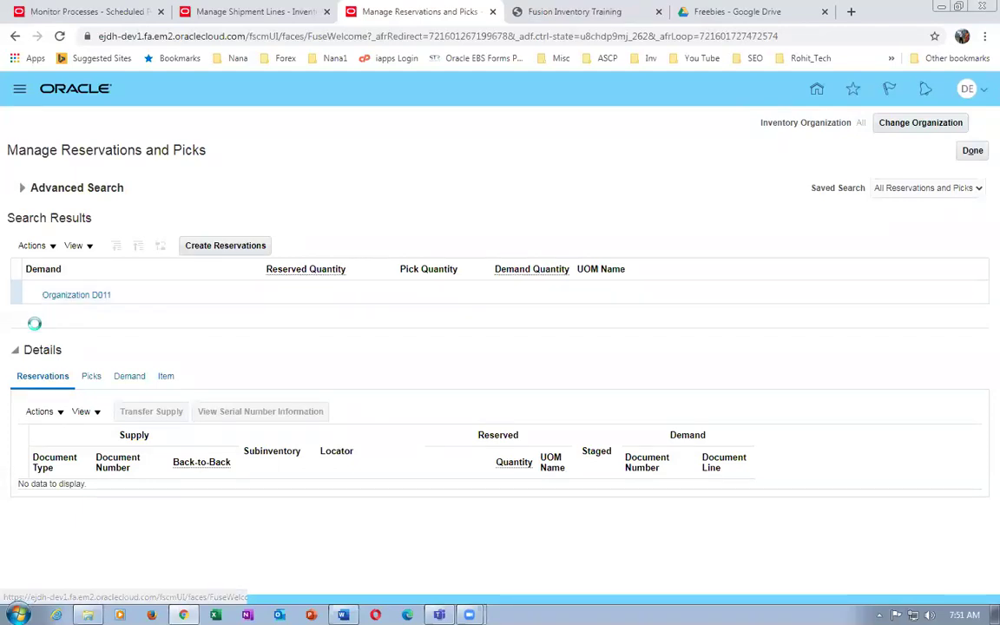
click(50, 315)
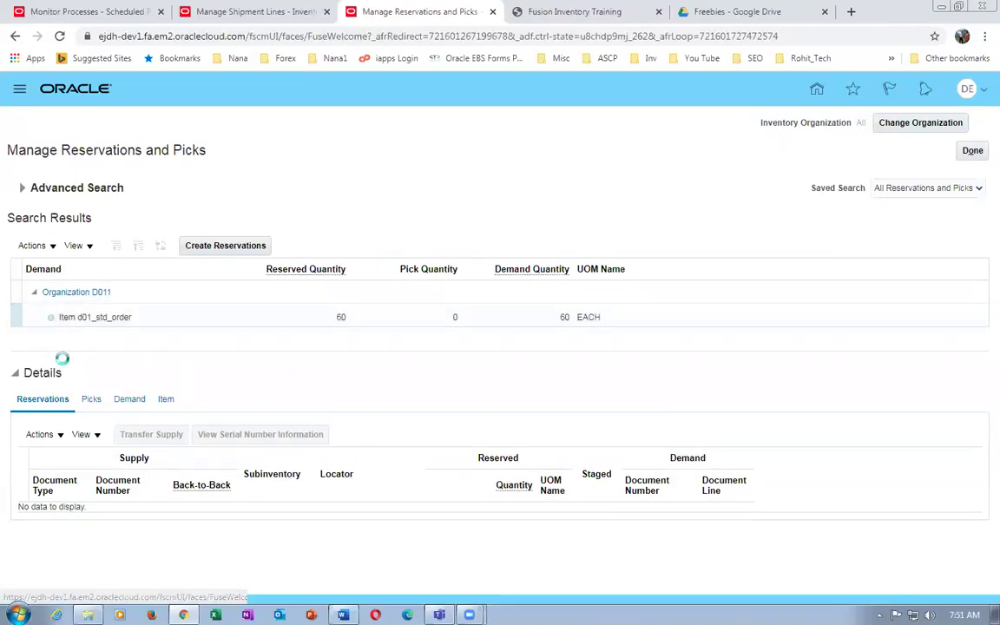
click(66, 340)
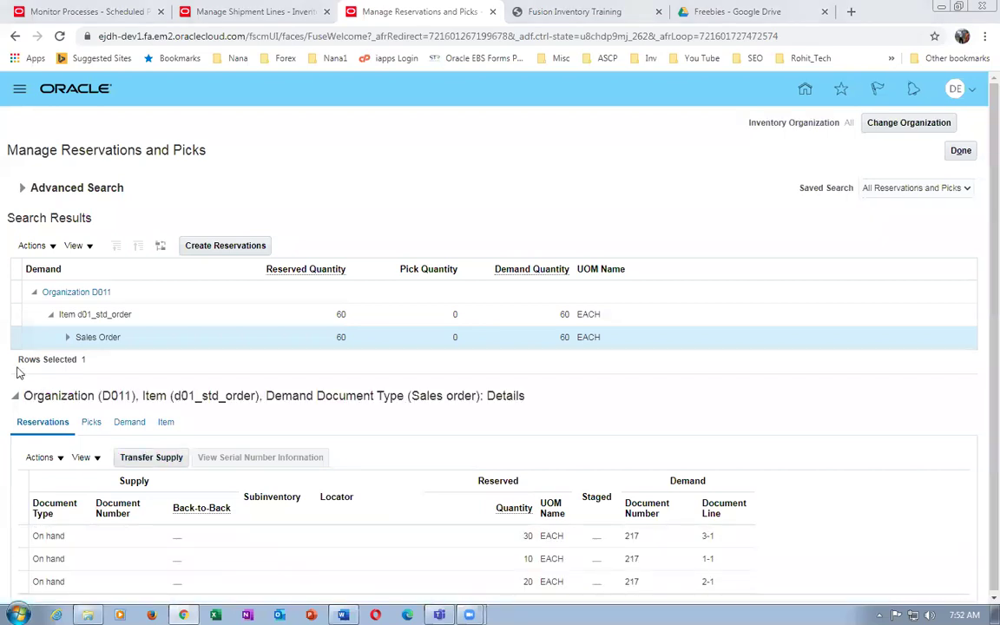
click(66, 338)
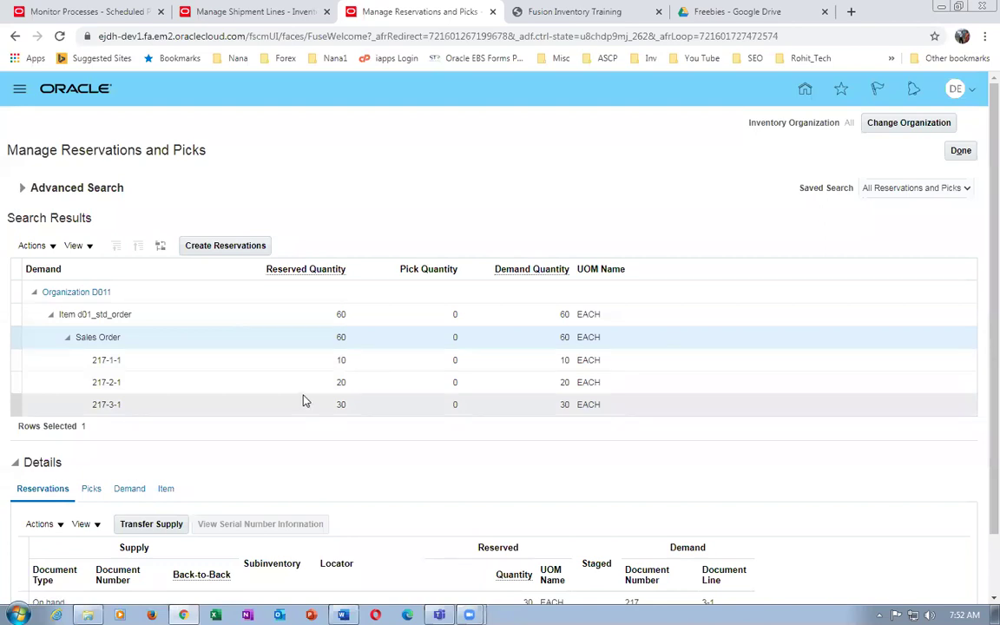
Look at the Create Reservations page's demand search, cancel it and leave Manage Reservations and Picks.
click(215, 248)
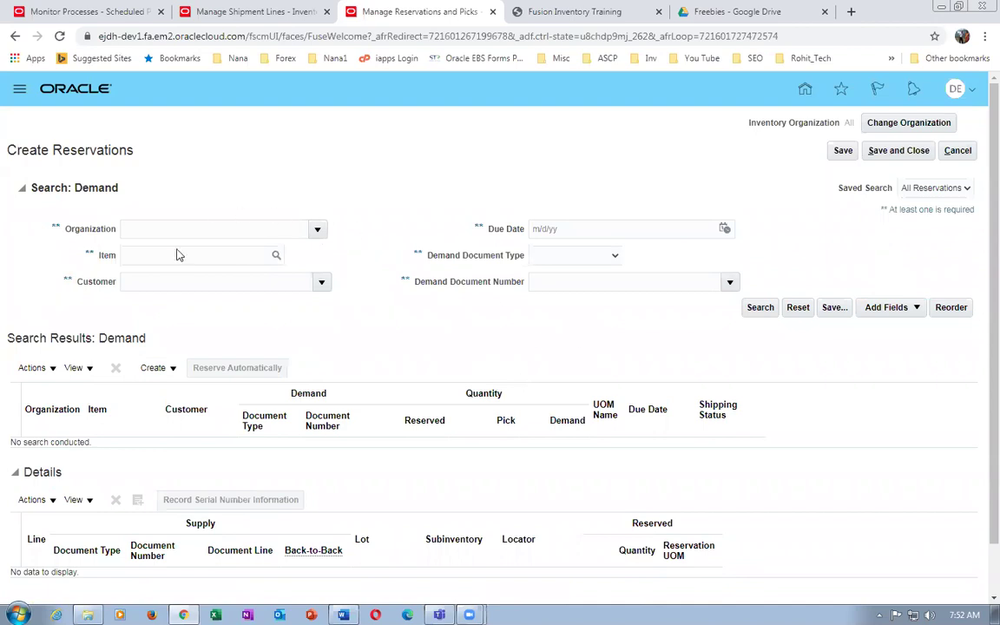
click(958, 156)
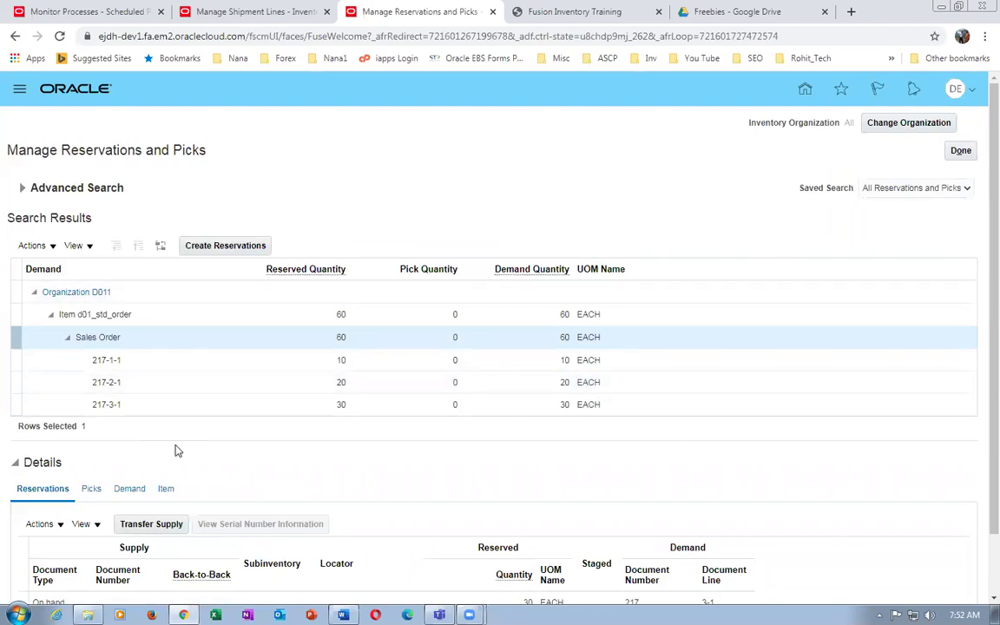
click(960, 150)
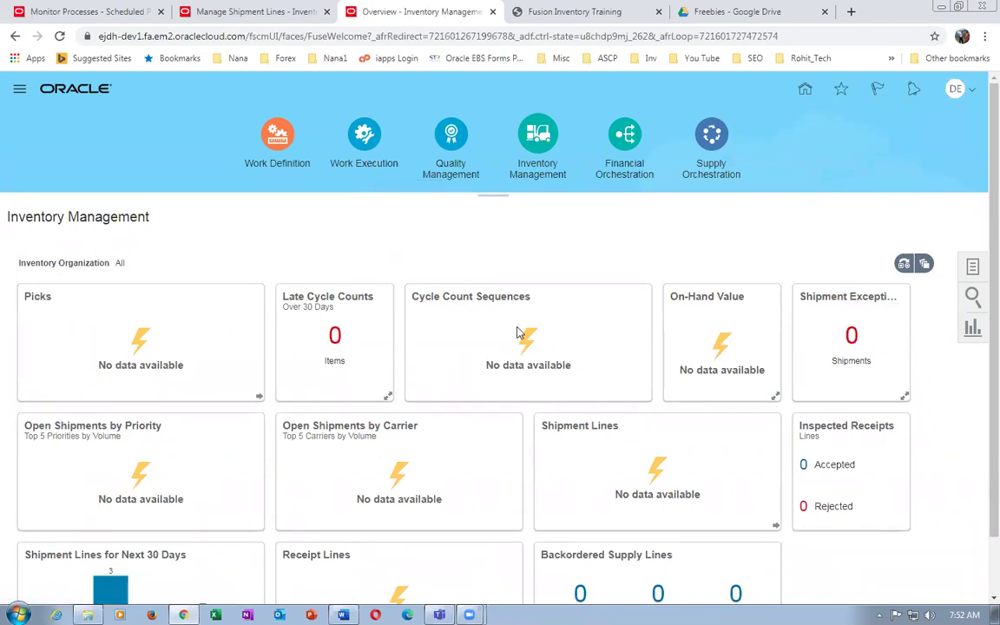
Go to Setup and Maintenance and open its search page for tasks, task lists and business objects.
key(alt+Tab)
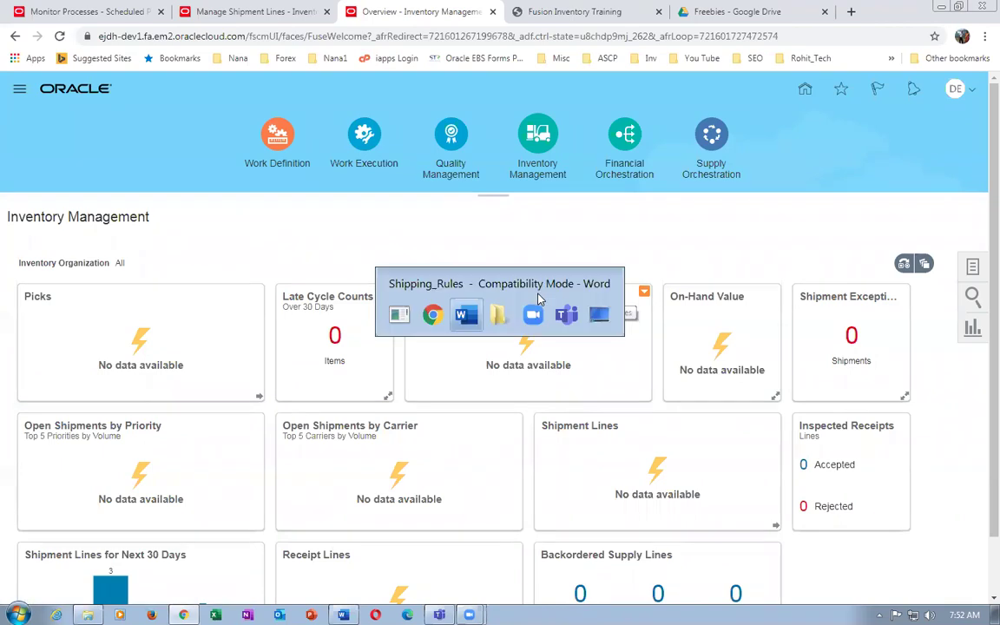
key(alt+Tab)
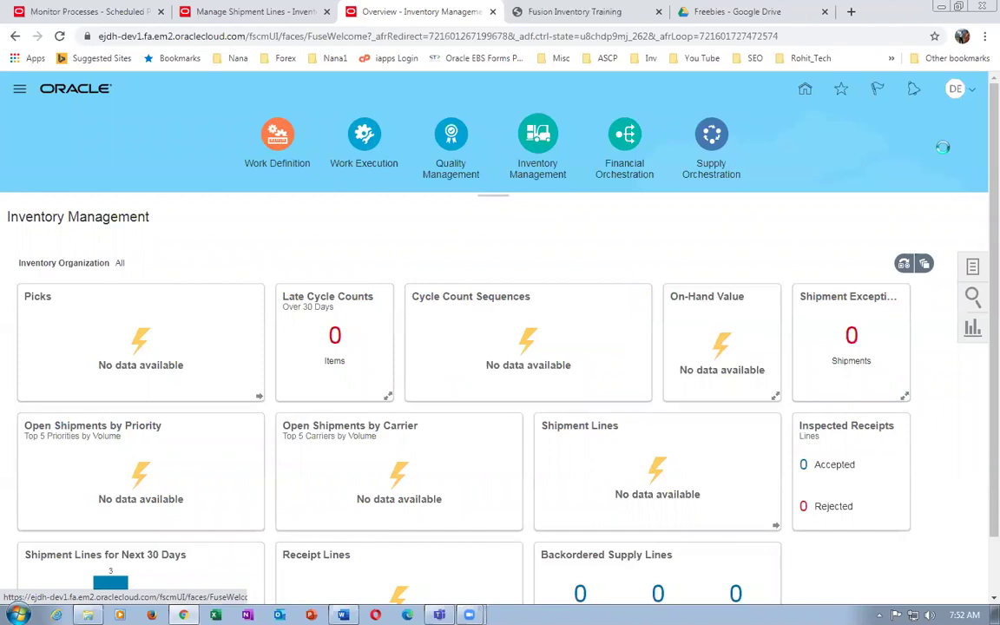
click(958, 89)
click(766, 295)
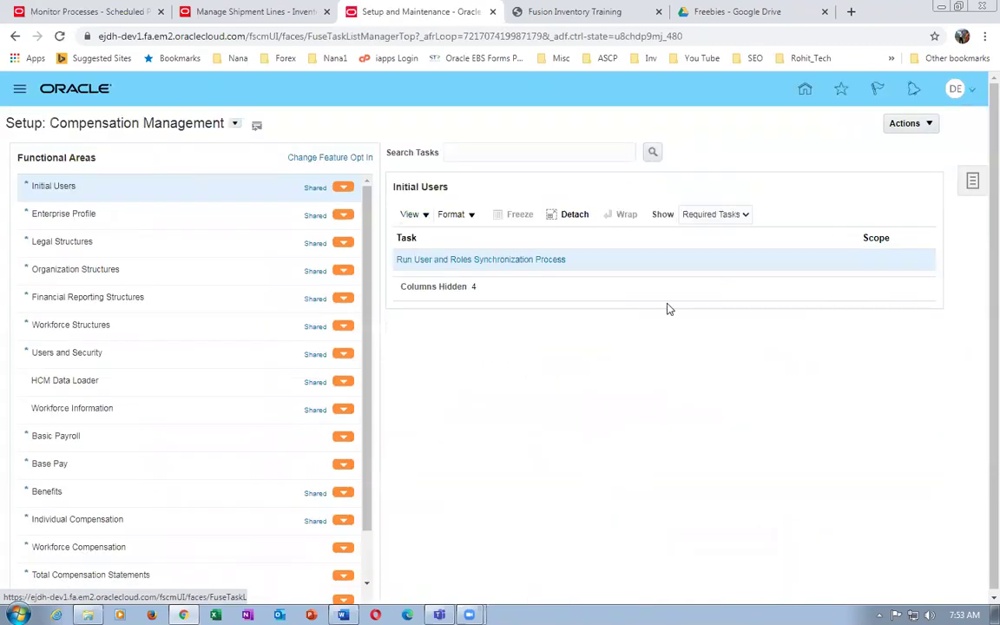
click(970, 181)
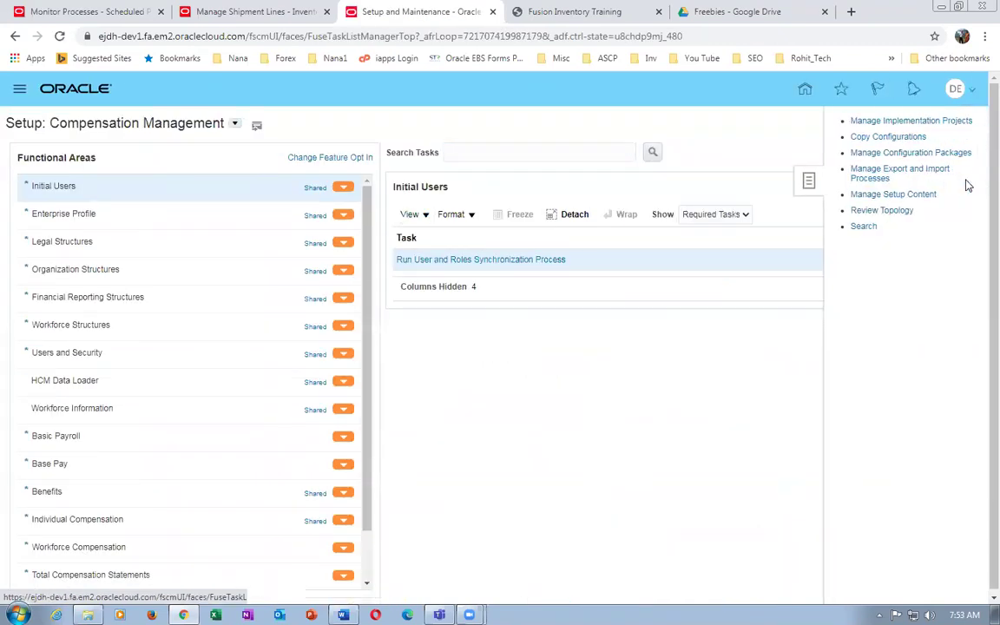
click(864, 227)
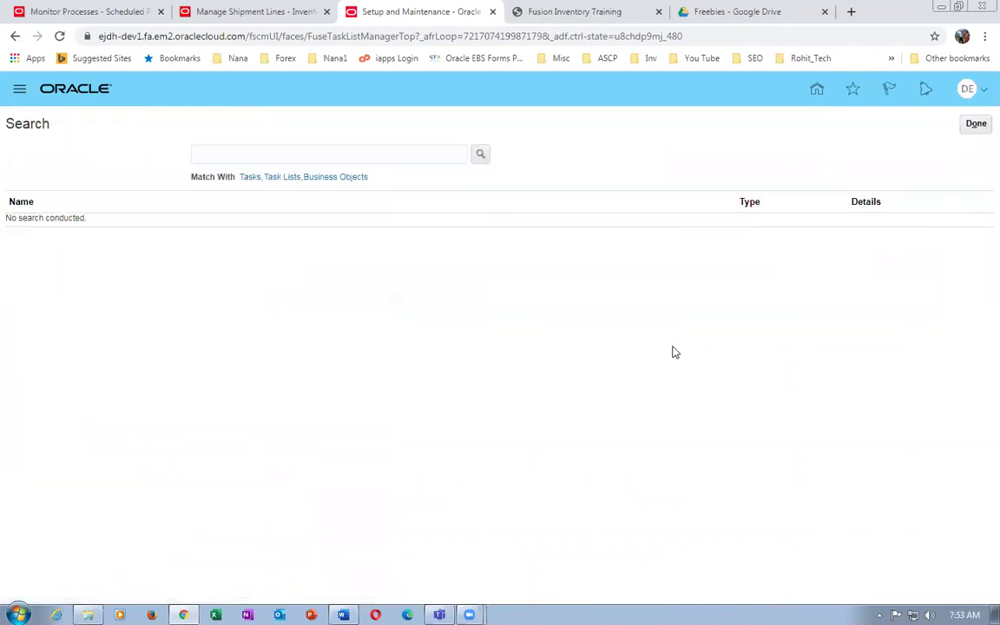
click(215, 153)
text(man)
key(BackSpace)
key(BackSpace)
key(BackSpace)
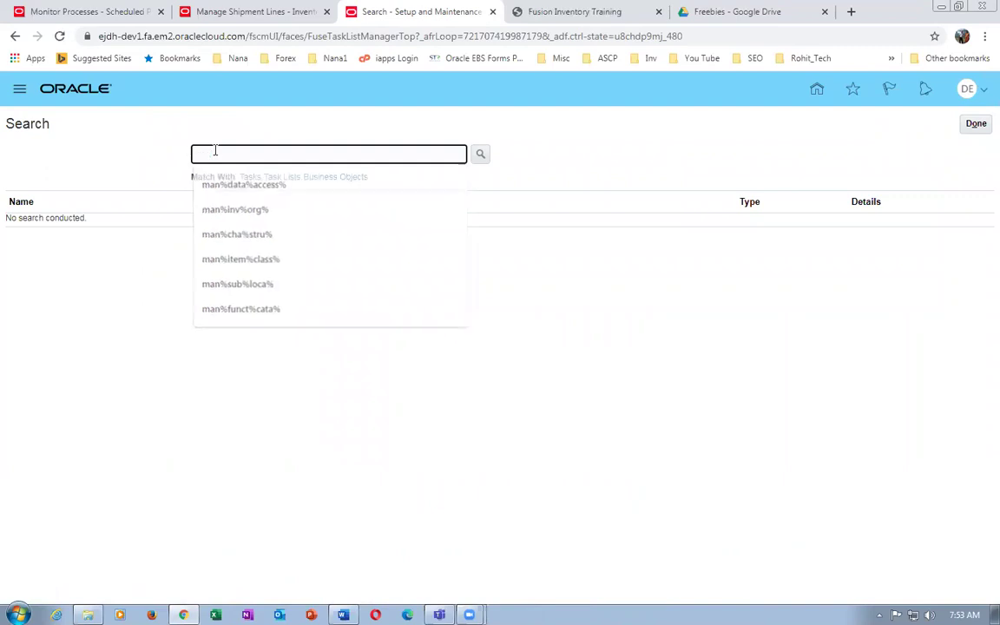
Open the Fusion OM Worksheet workbook from the Fusion_OM_Training folder and copy the task name Manage Release Sequence Rules from cell D46.
click(88, 614)
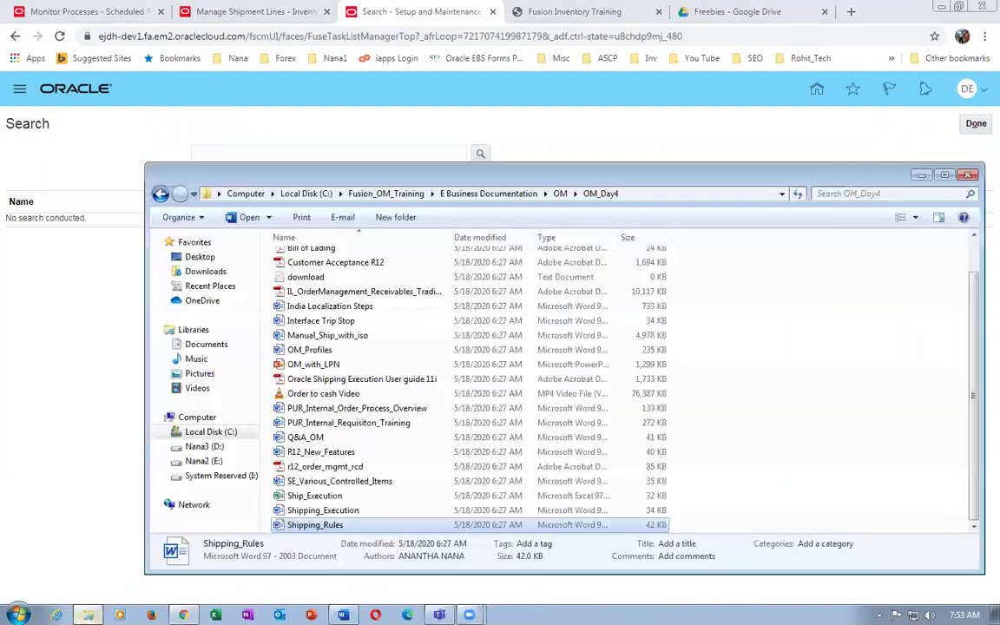
click(382, 193)
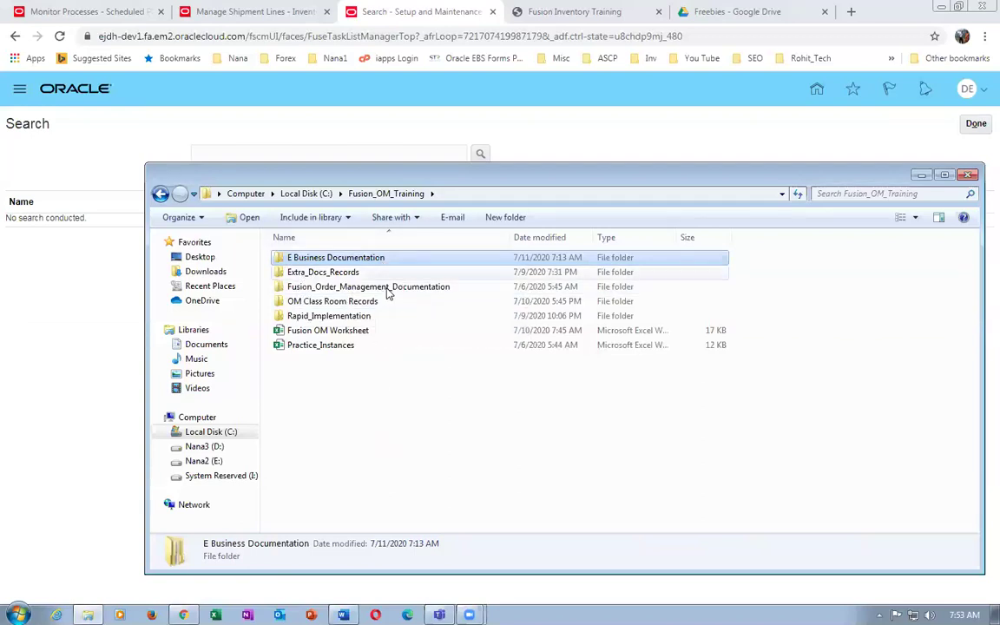
double_click(382, 335)
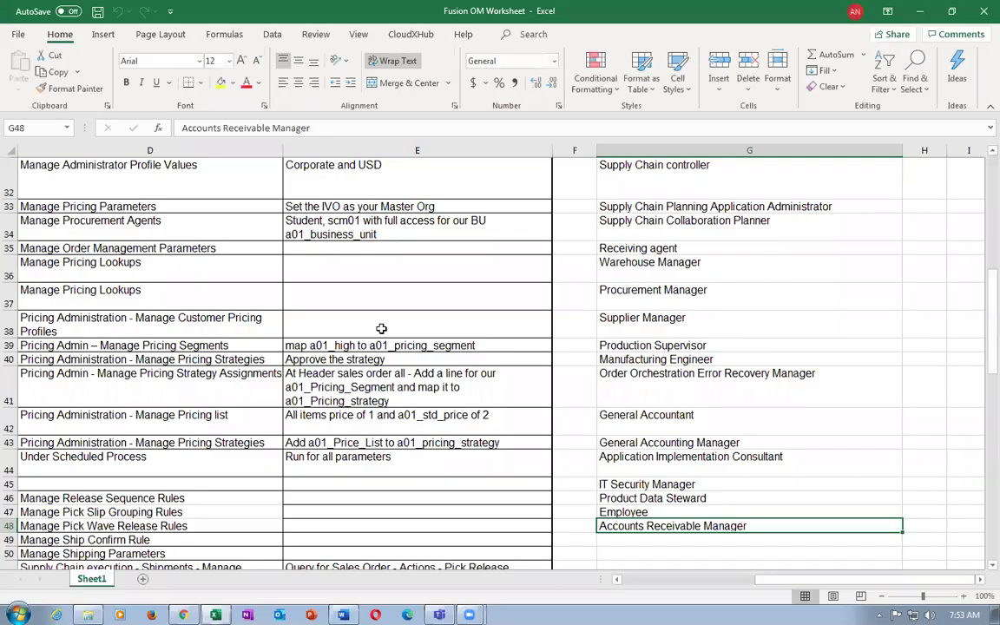
click(365, 417)
key(Home)
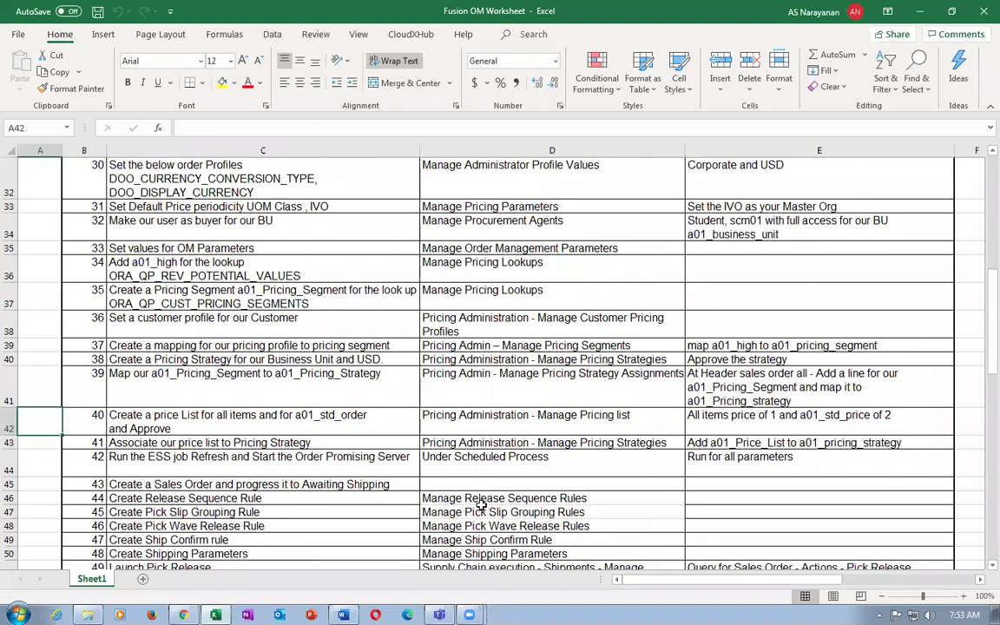
click(433, 498)
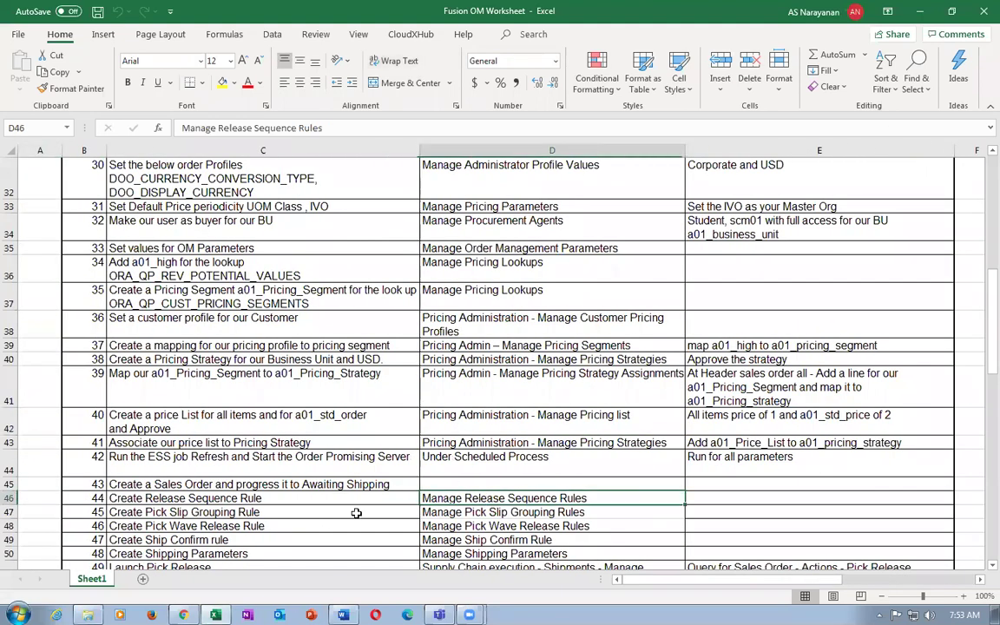
key(ctrl+c)
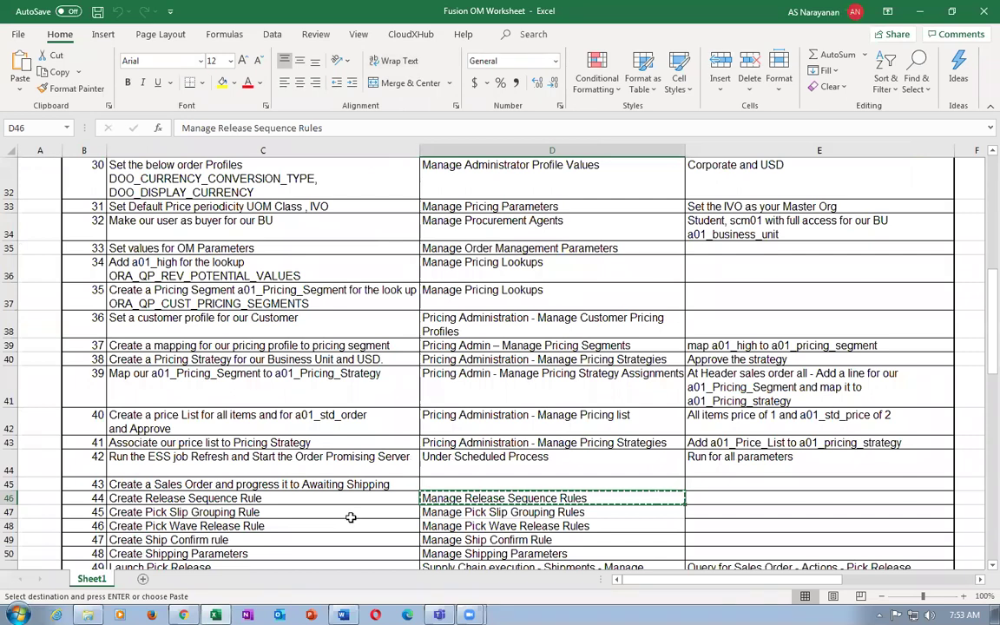
Switch back to the browser, search setup tasks for the copied name Manage Release Sequence Rules and open that task.
key(alt+Tab)
key(alt+Tab)
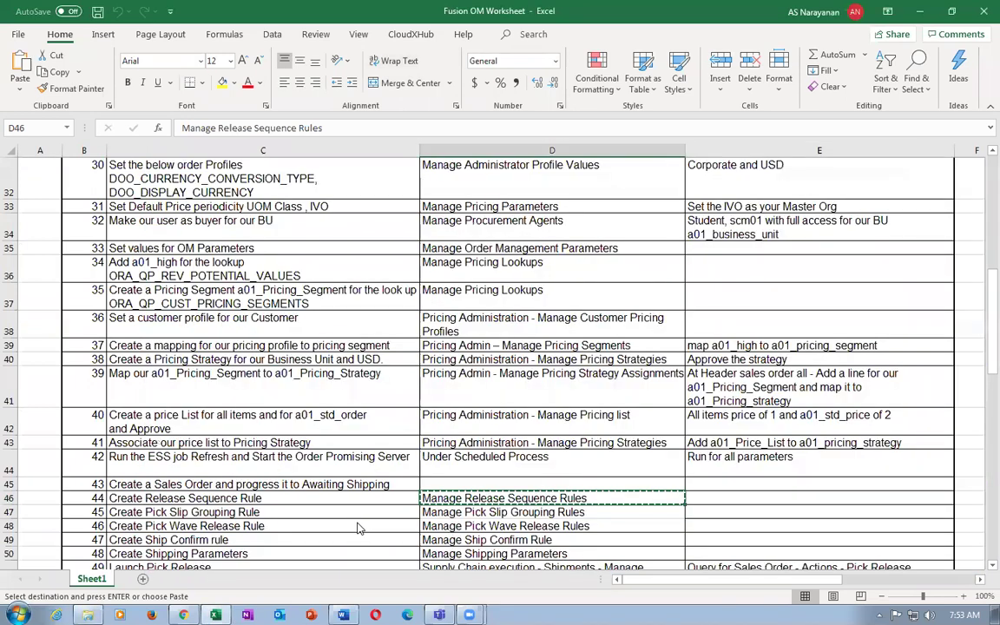
key(alt+Tab)
key(ctrl+v)
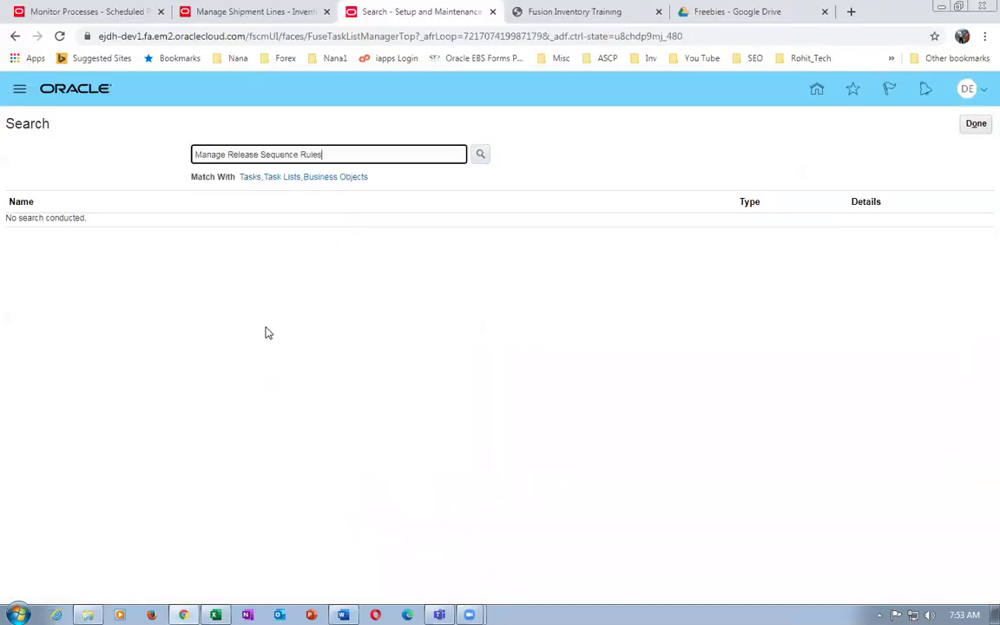
key(Return)
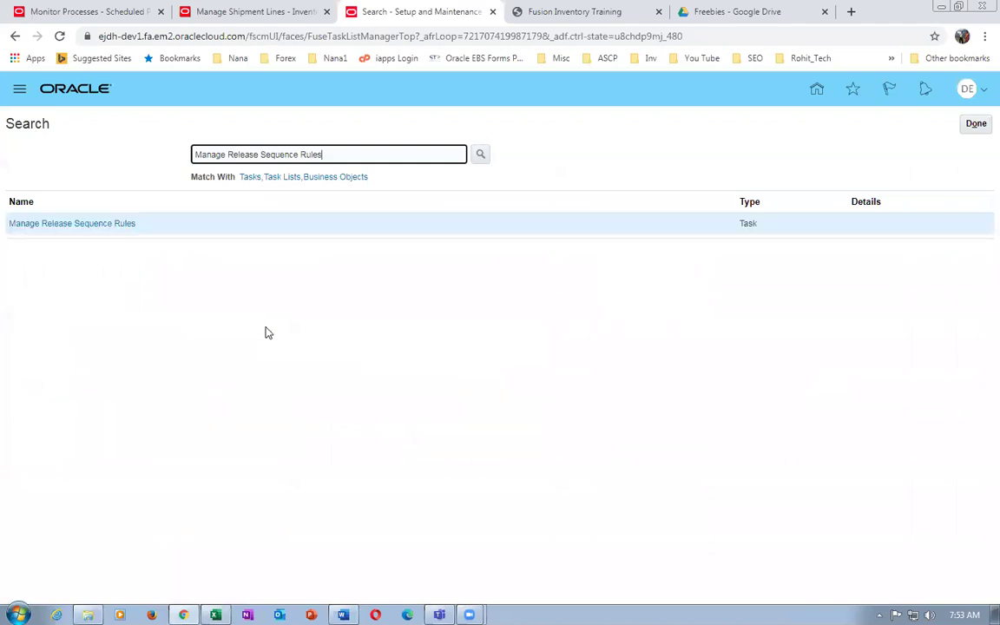
click(43, 224)
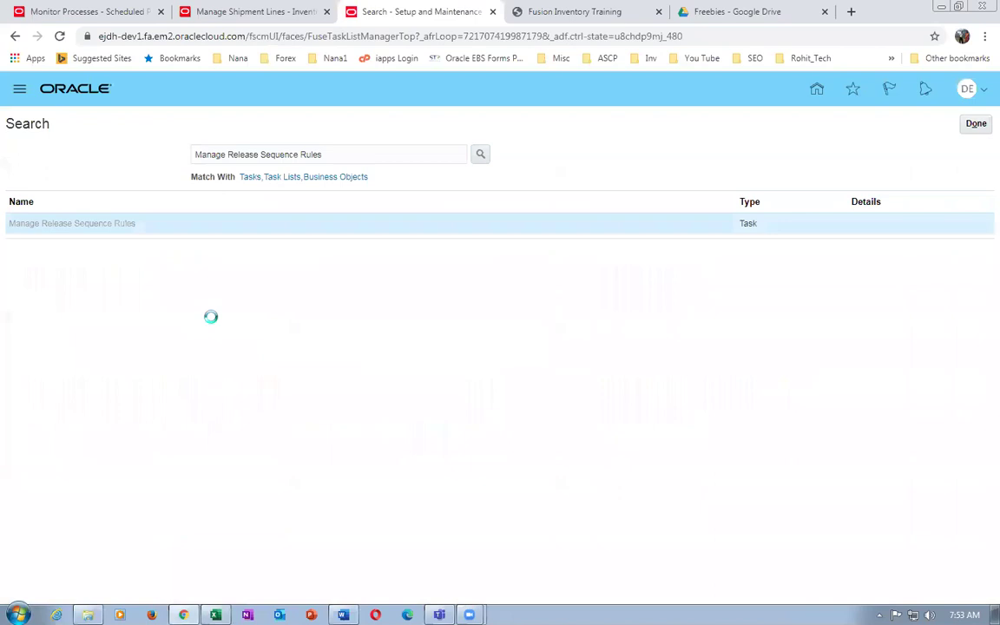
Switch to the Shipping_Rules Word document to review the Prioritisation Zone's sort criteria, and return to the browser.
key(alt+Tab)
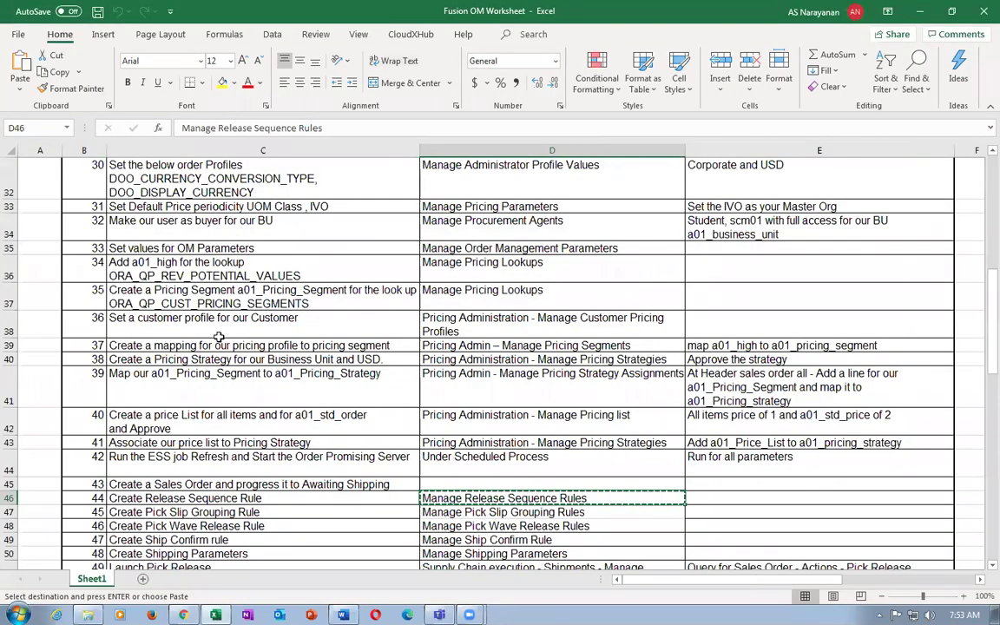
key(alt+Tab)
key(alt+Tab)
key(alt+Tab)
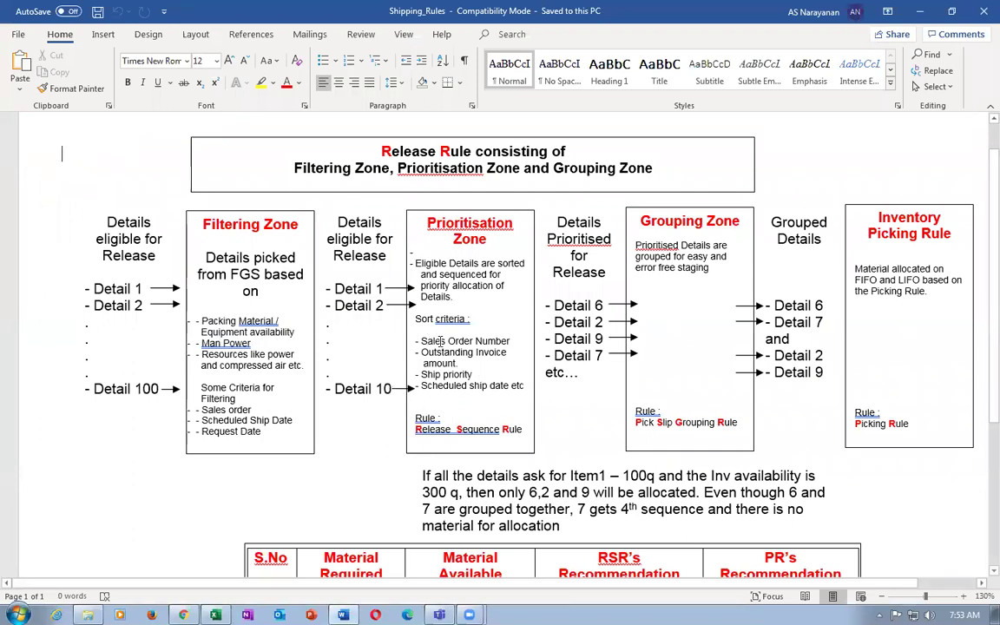
key(alt+Tab)
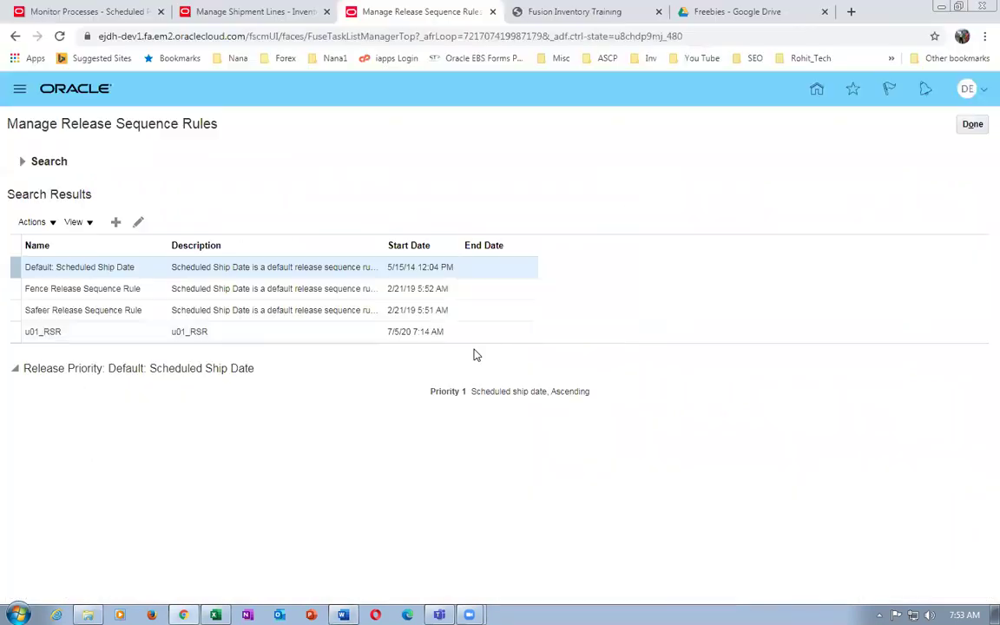
Create and save release sequence rule d01_RSR with description "Rel seq rule" and Priority 1 as Sales order, Ascending, and leave the task.
click(116, 222)
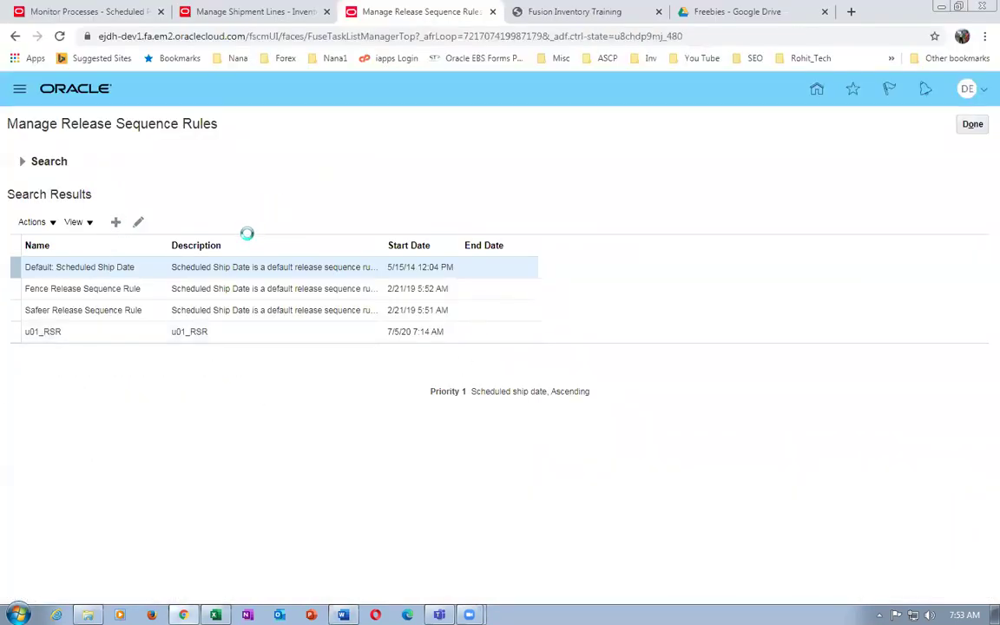
text(d01_RSR)
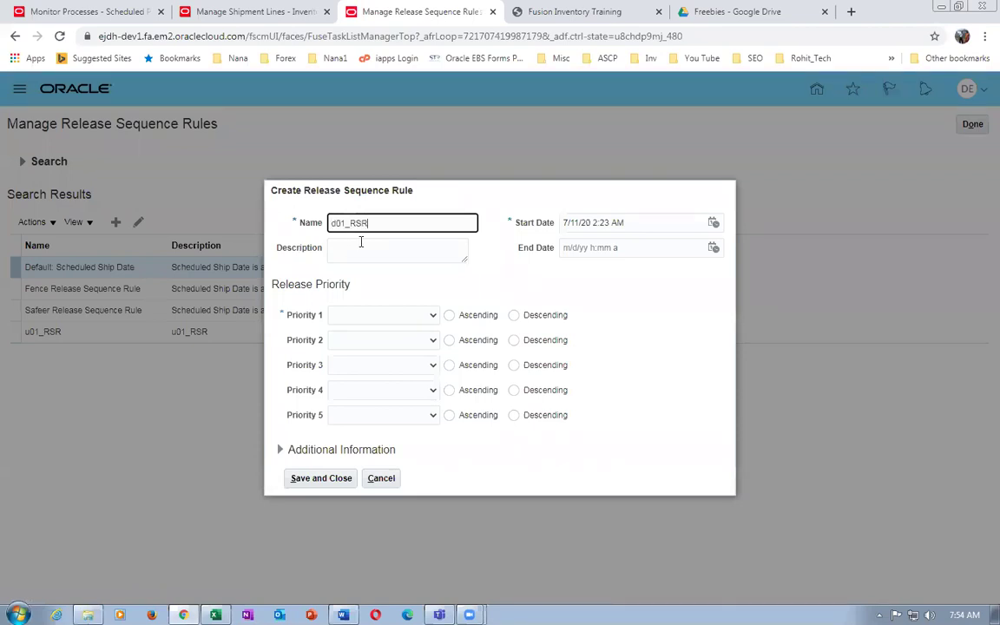
click(376, 248)
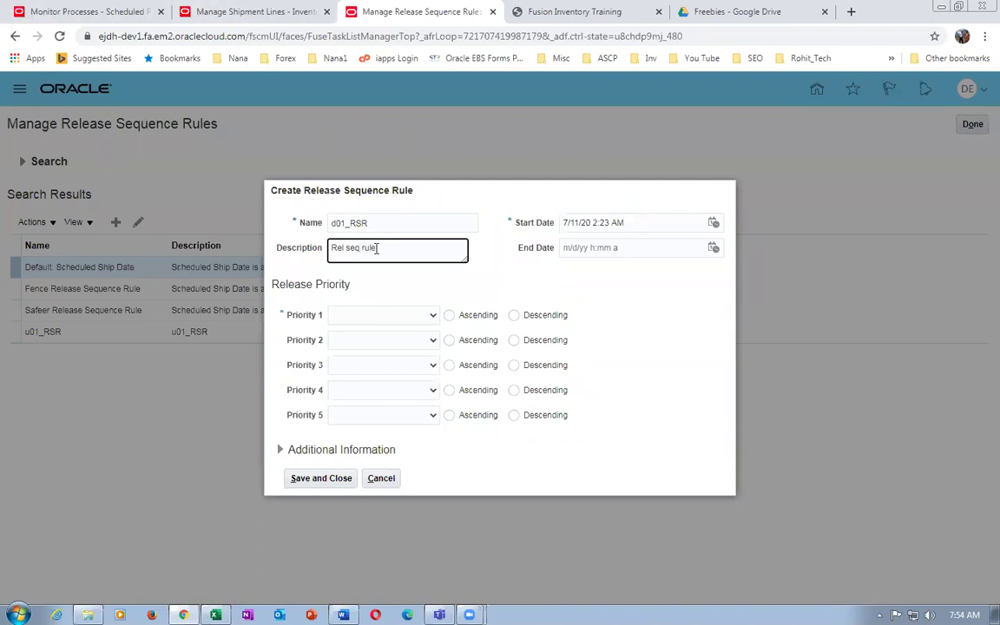
click(357, 314)
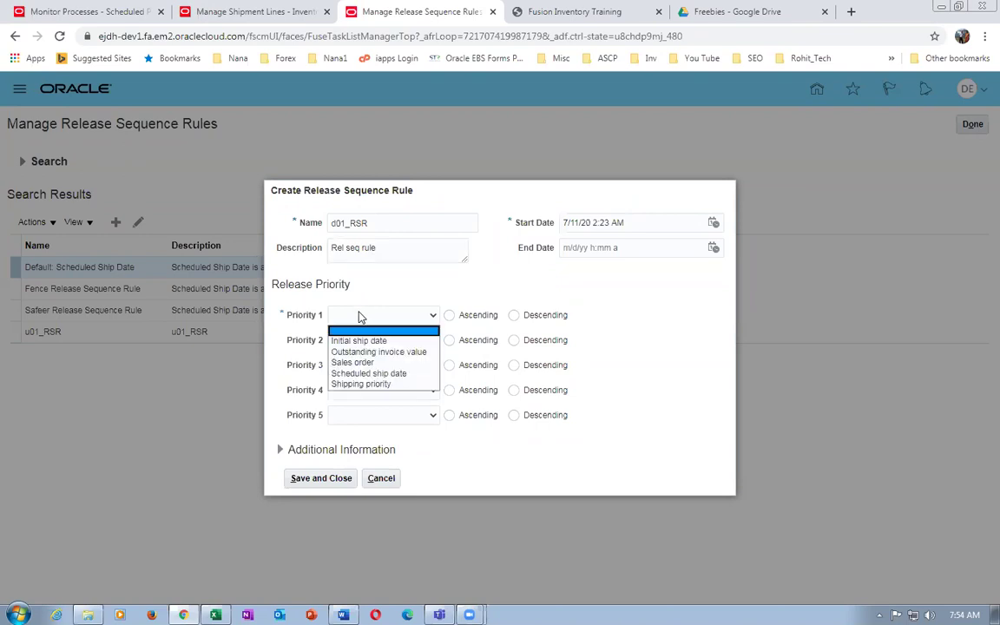
click(357, 361)
click(450, 315)
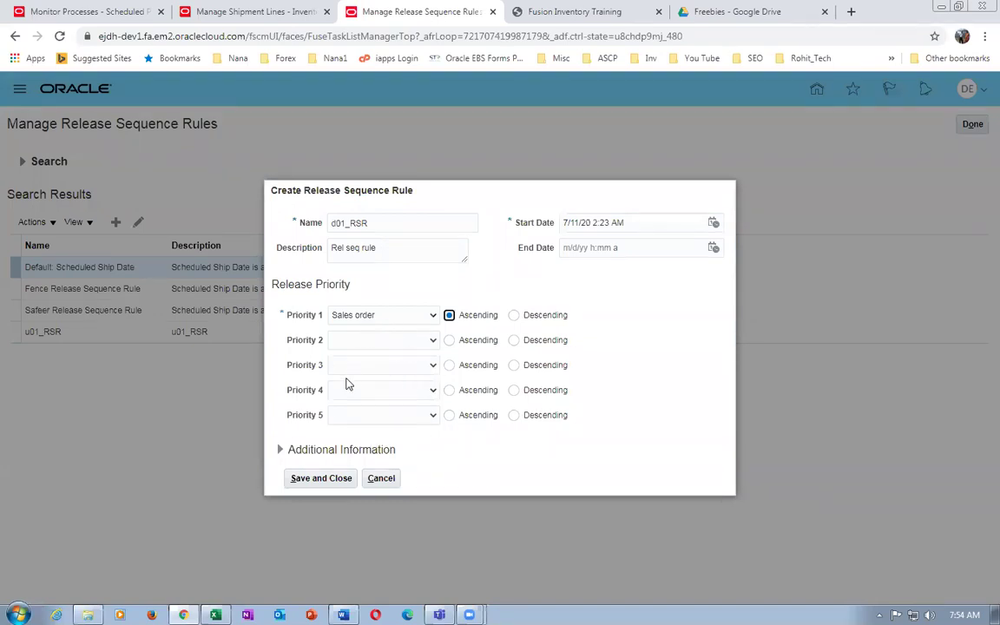
click(329, 480)
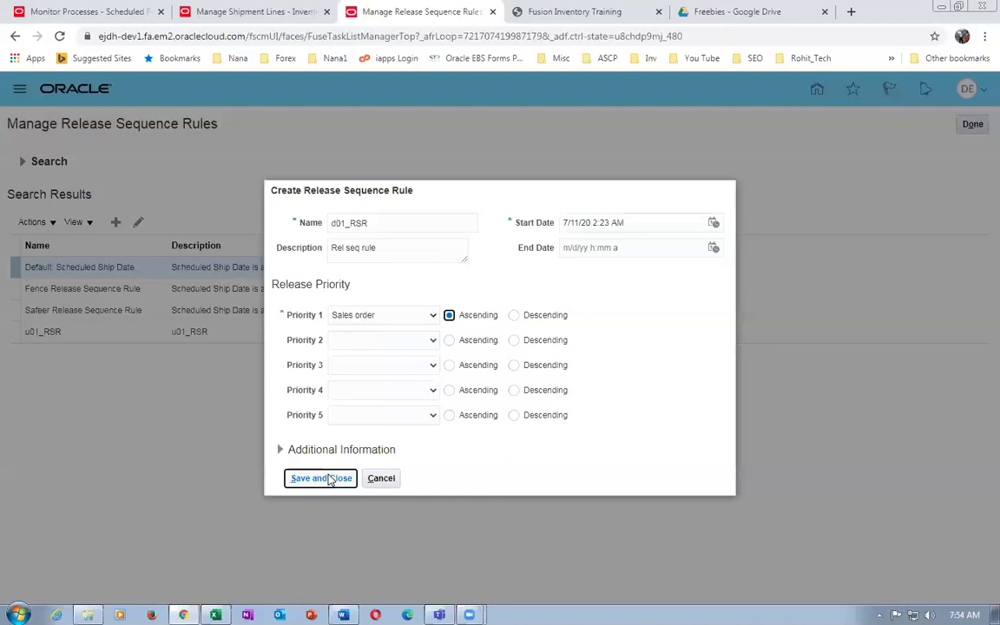
click(971, 126)
Switch to the Fusion OM Worksheet in Excel and copy the task name Manage Pick Slip Grouping Rules from cell D47.
key(alt+Tab)
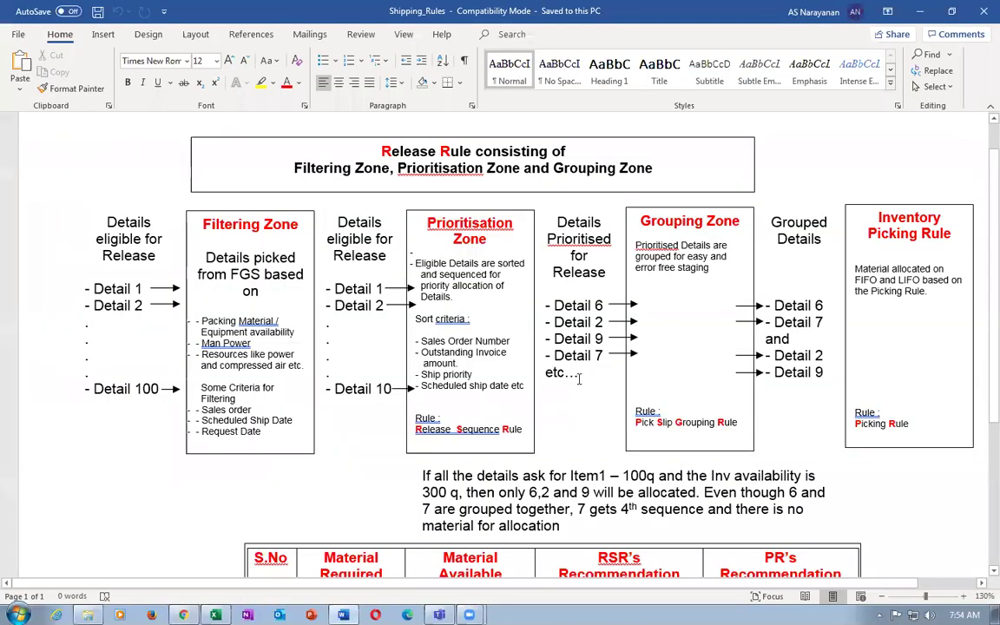
key(alt+Tab)
key(alt+Tab)
key(alt+Tab)
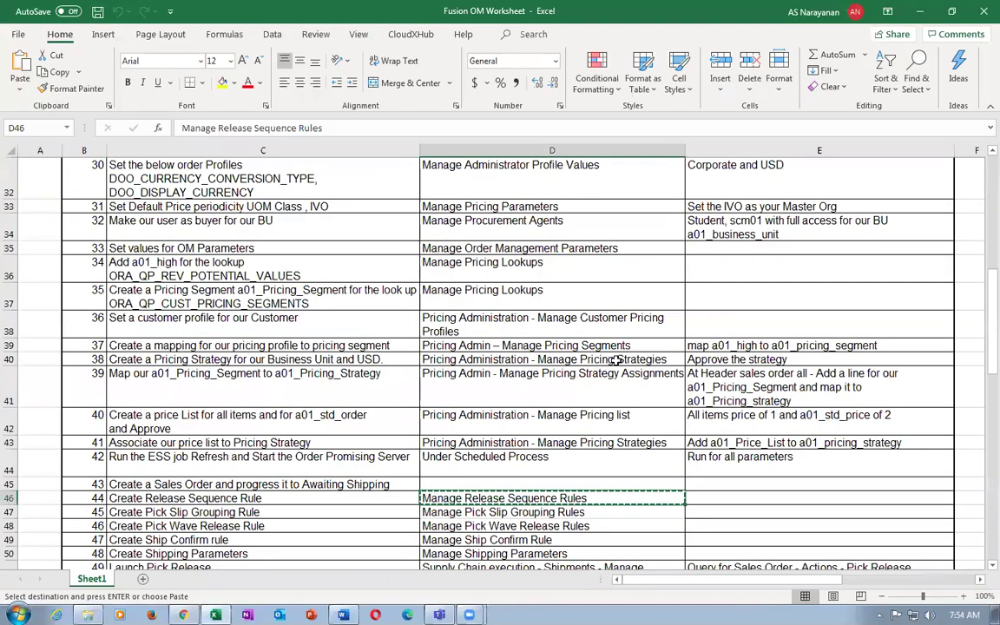
click(453, 513)
key(ctrl+c)
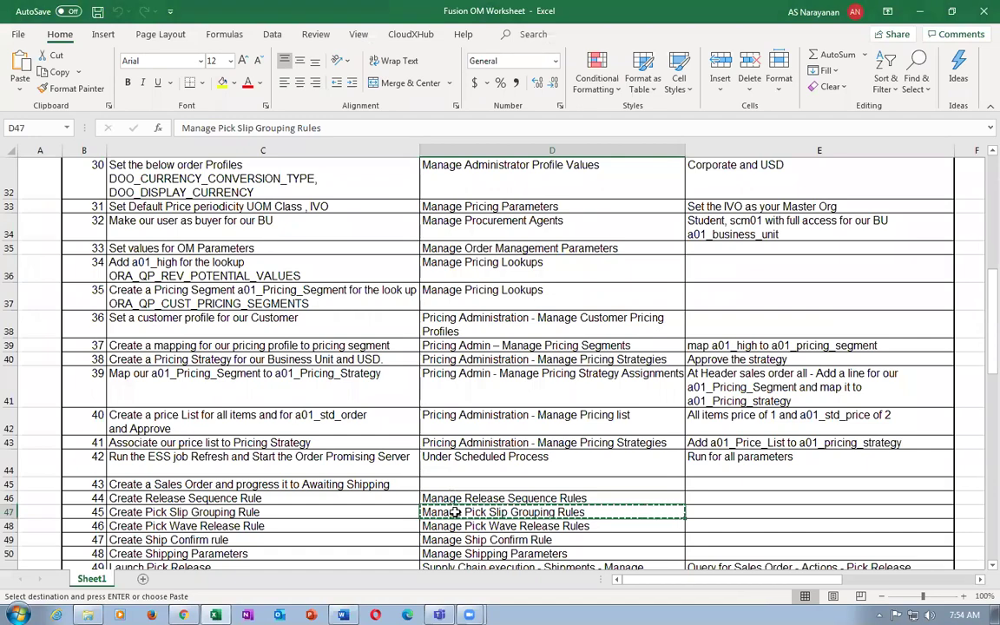
Switch back to the browser, search setup tasks for Manage Pick Slip Grouping Rules and open that task.
key(alt+Tab)
triple_click(329, 153)
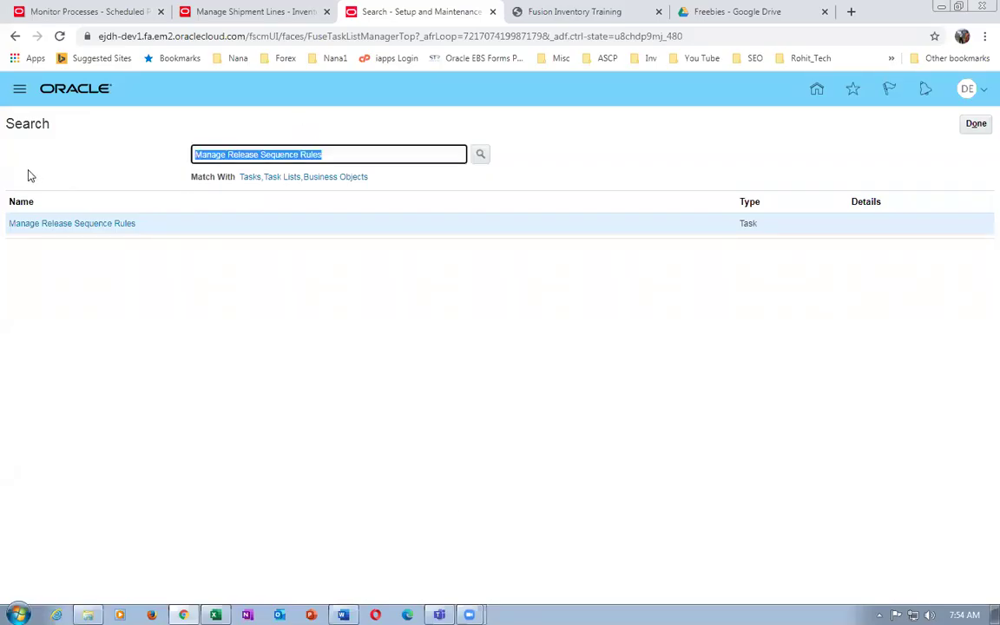
key(Return)
key(ctrl+v)
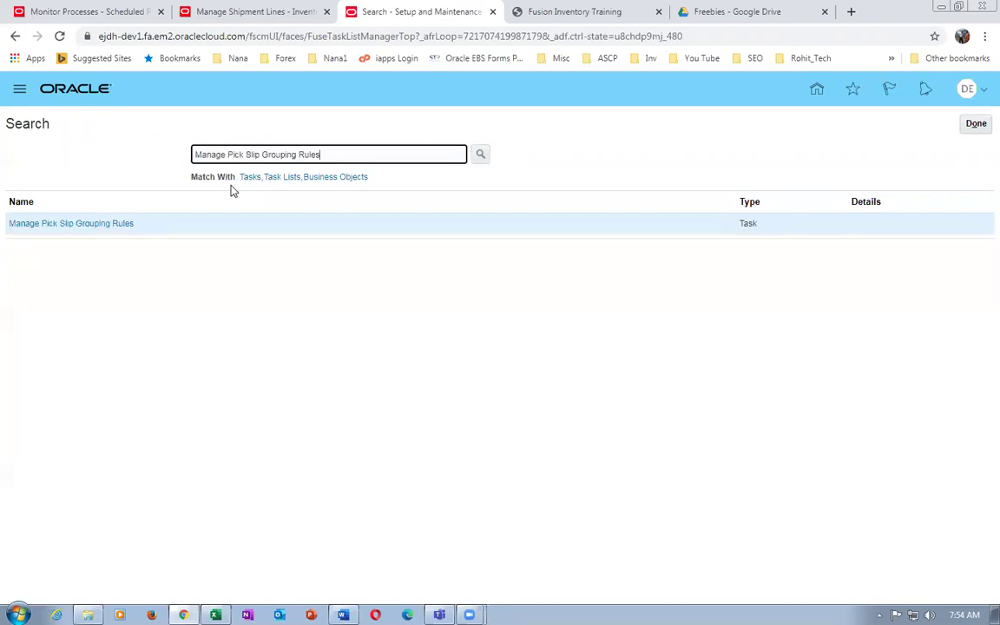
click(64, 225)
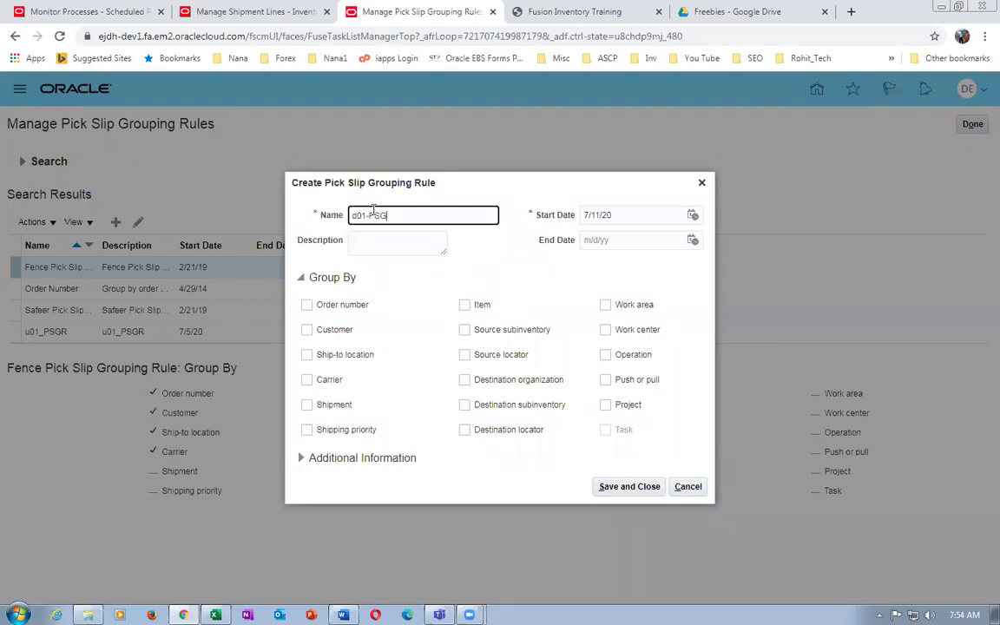
Complete pick slip grouping rule d01_PSGR with description "Pick slip gr rule", grouped by Order number, save it, and leave the task.
click(382, 246)
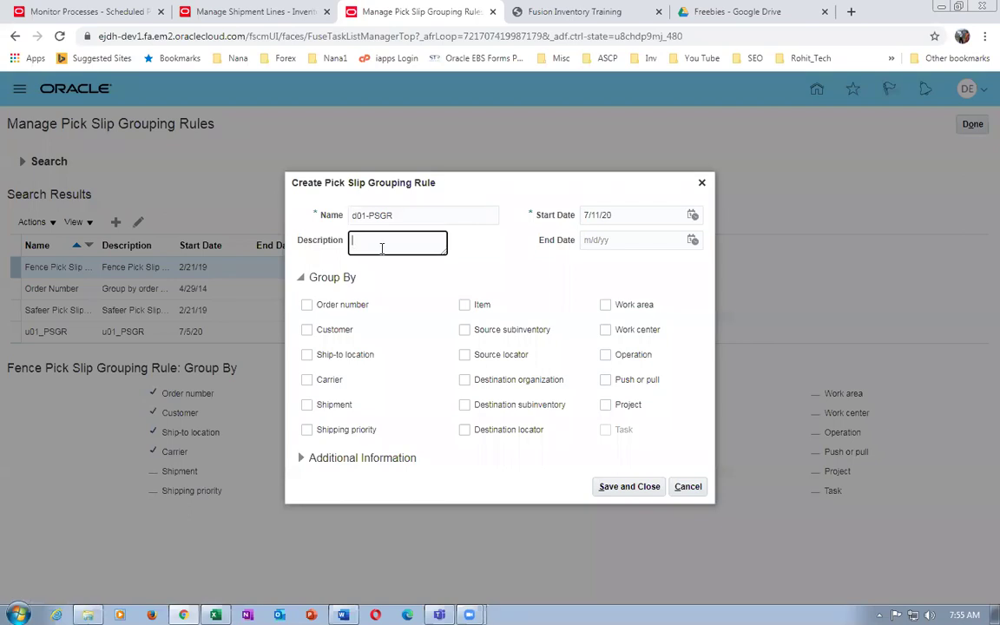
text(Pick slip gr rule)
click(308, 307)
click(369, 214)
text(_)
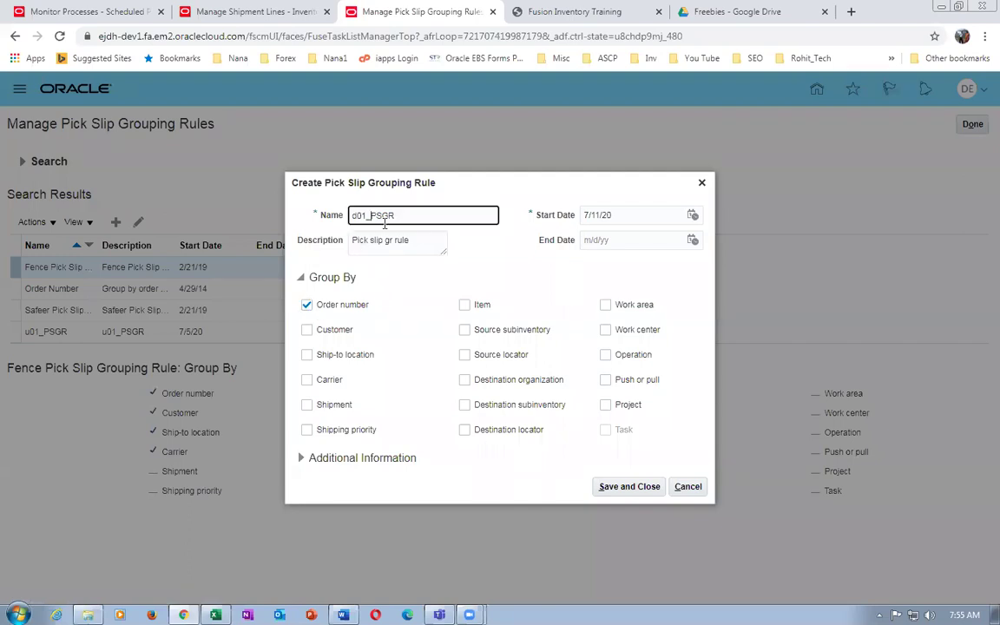
click(424, 242)
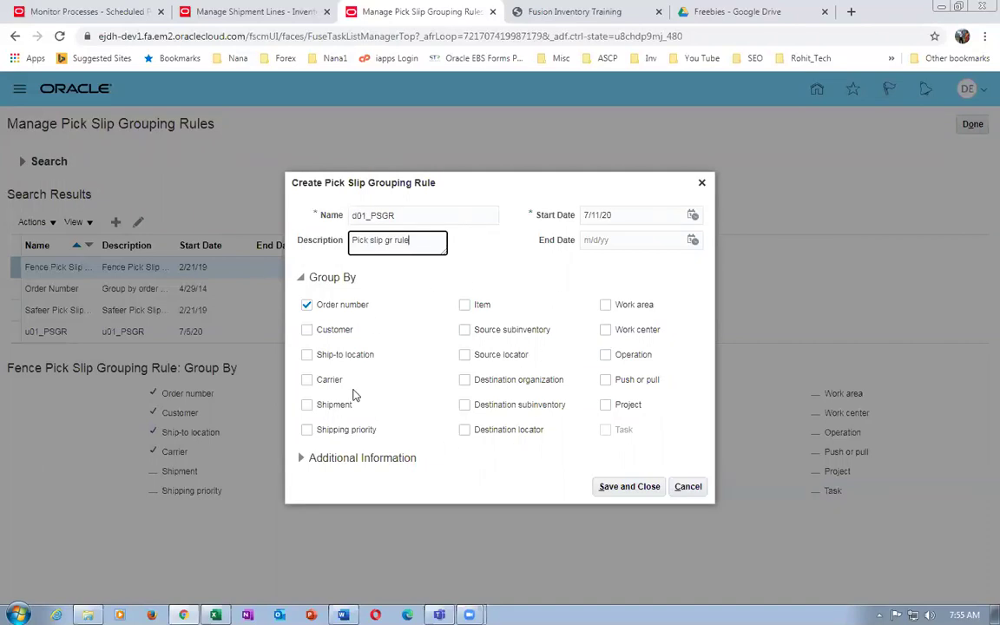
click(606, 486)
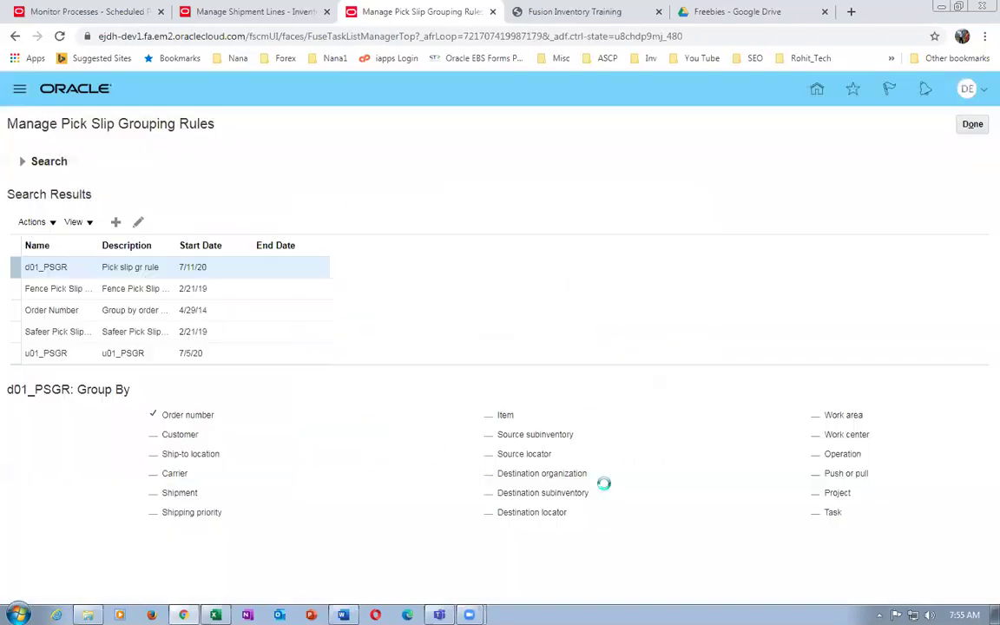
click(973, 123)
Switch to the Fusion OM Worksheet in Excel and copy the task name Manage Pick Wave Release Rules from cell D48.
key(alt+Tab)
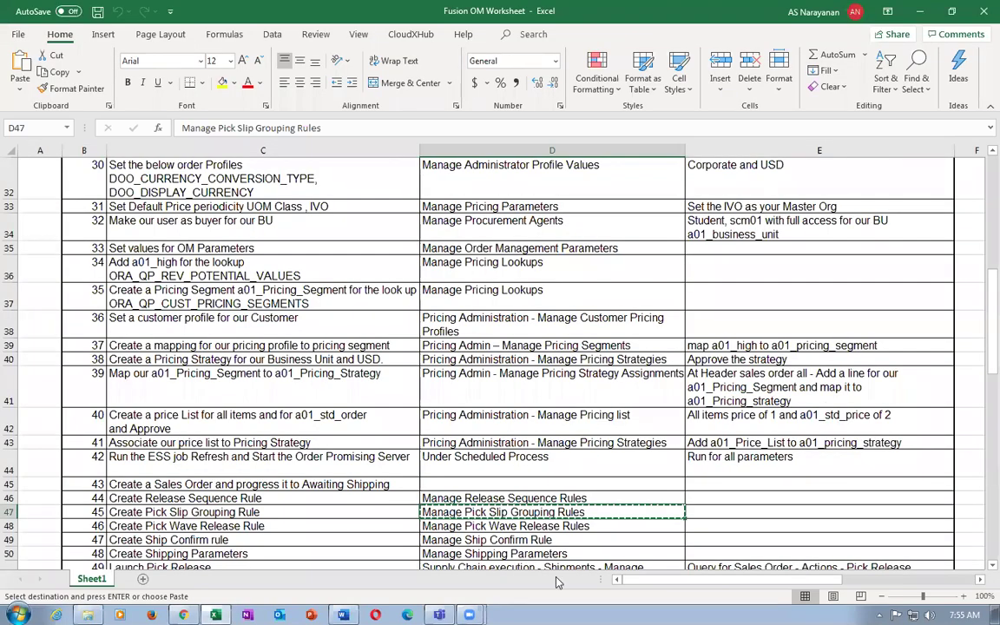
scroll(463, 485, down, 2)
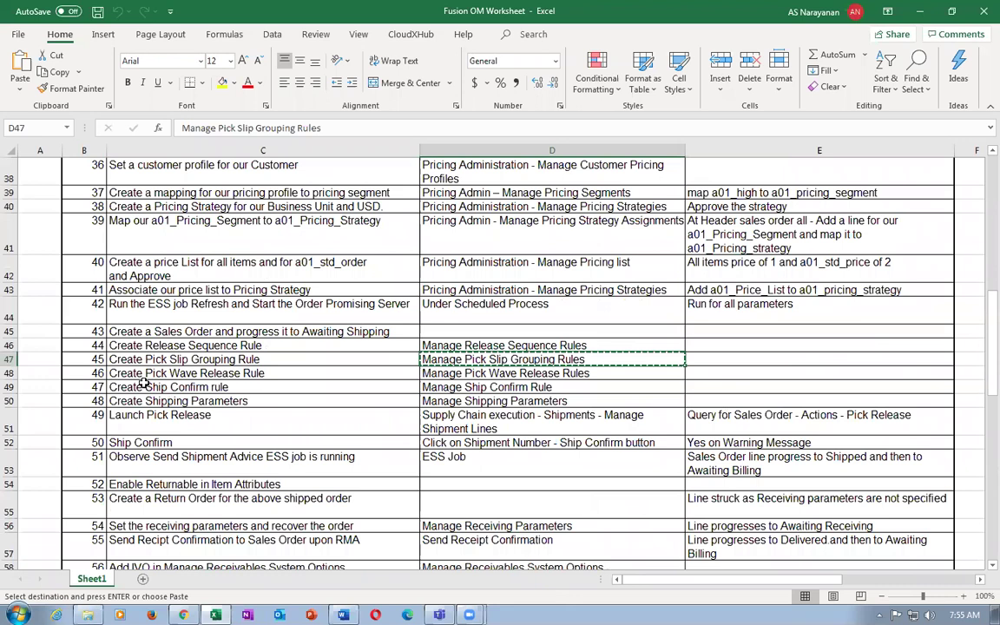
click(475, 373)
key(ctrl+c)
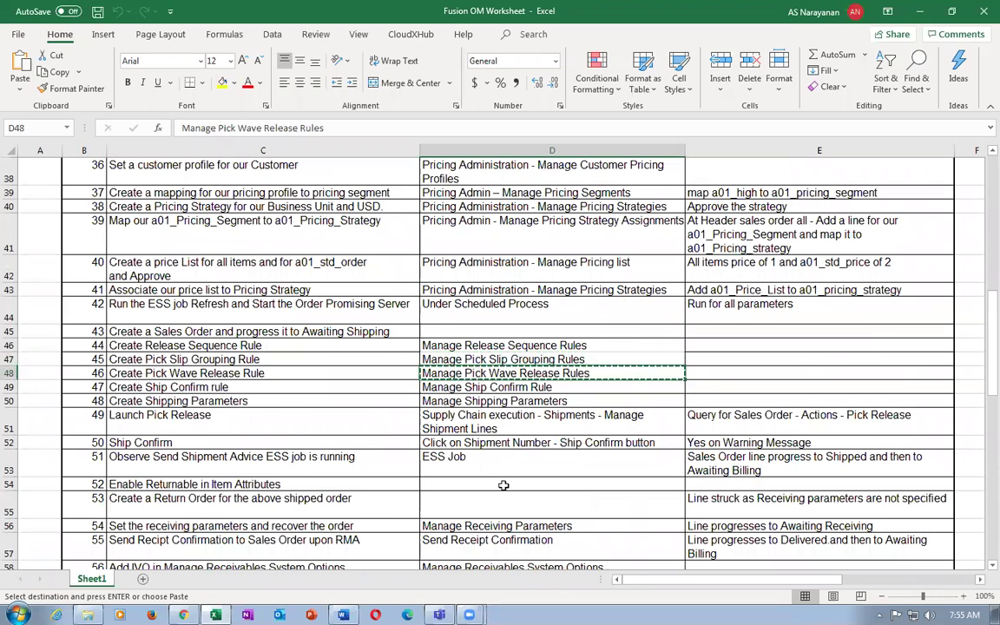
Return to the browser, search setup tasks for Manage Pick Wave Release Rules, and open that task.
key(alt+Tab)
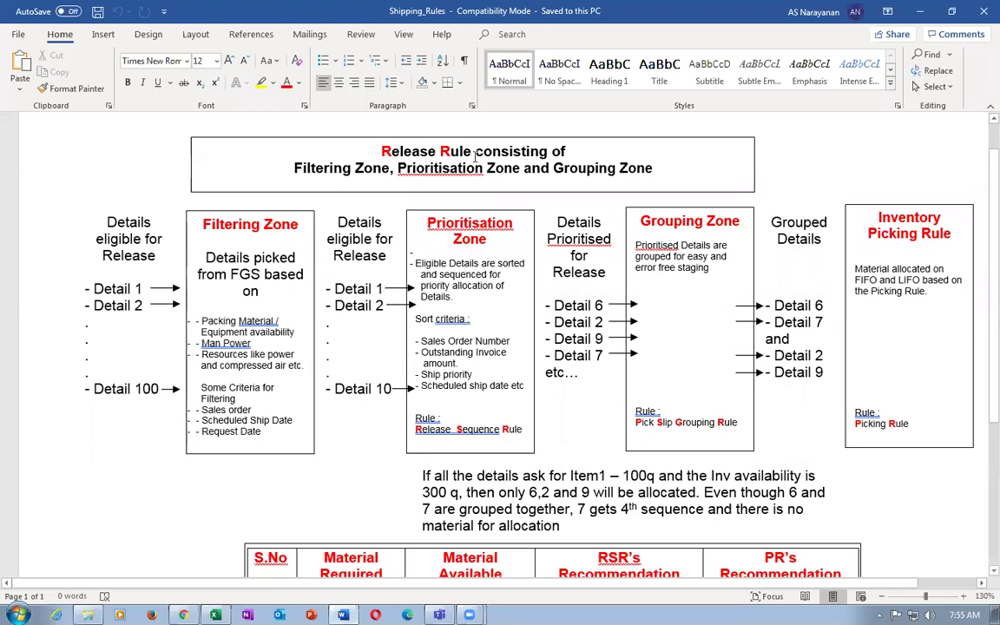
key(alt+Tab)
key(alt+Tab)
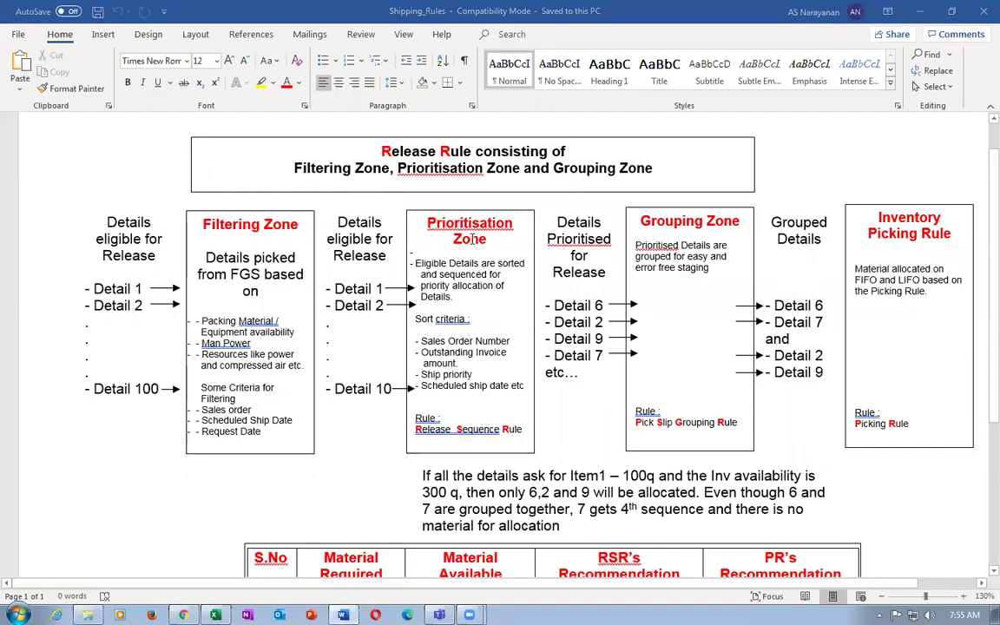
key(alt+Tab)
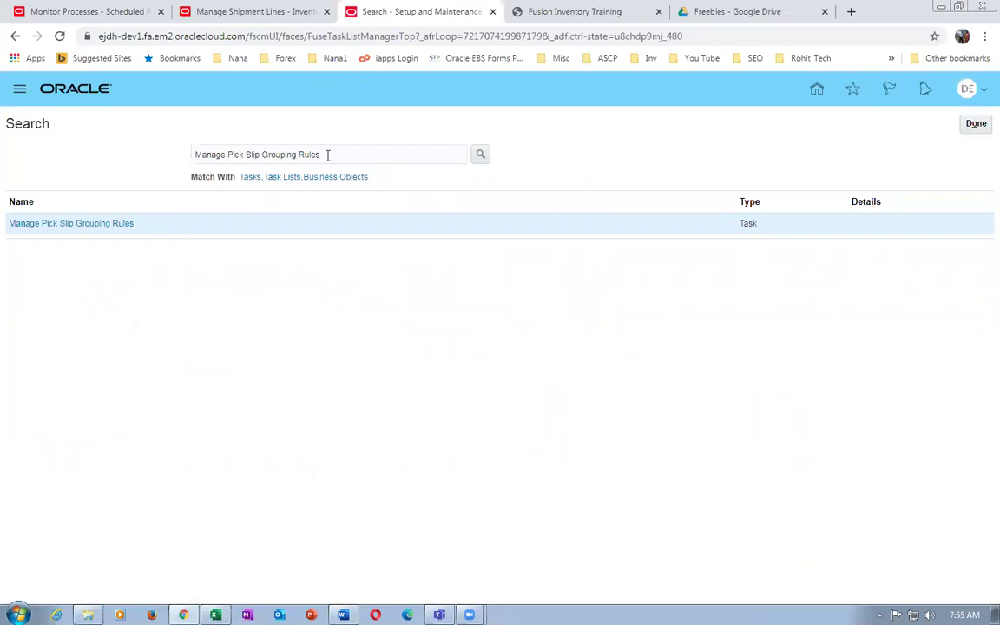
drag(327, 154, 27, 147)
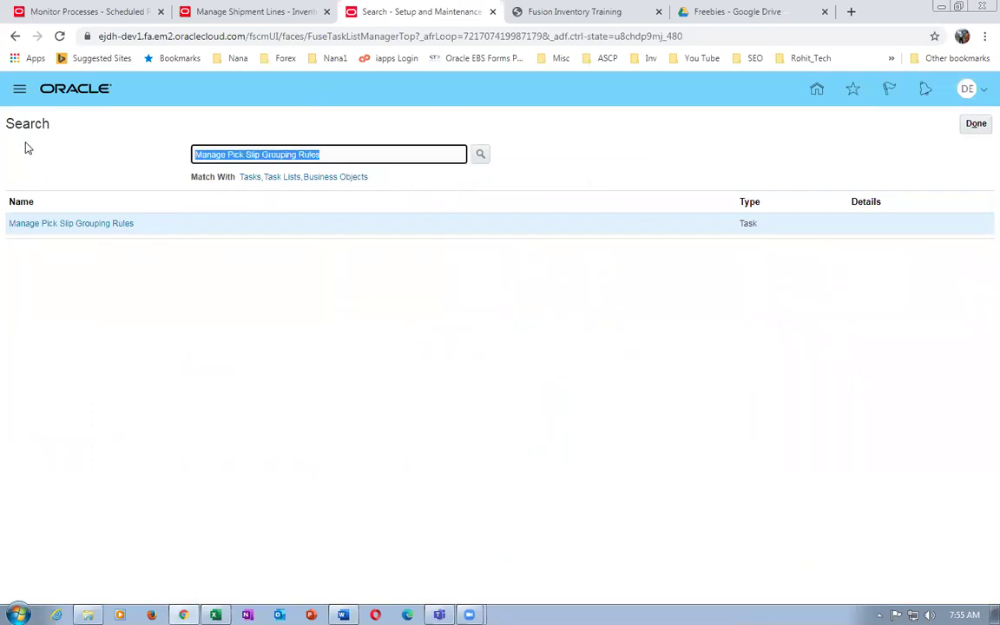
key(ctrl+v)
key(Return)
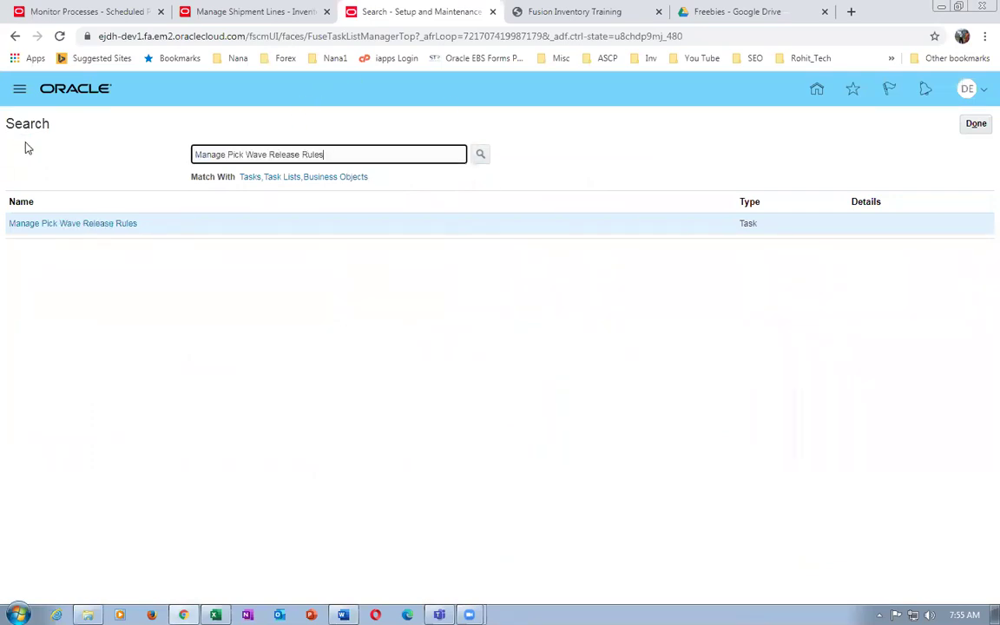
click(60, 224)
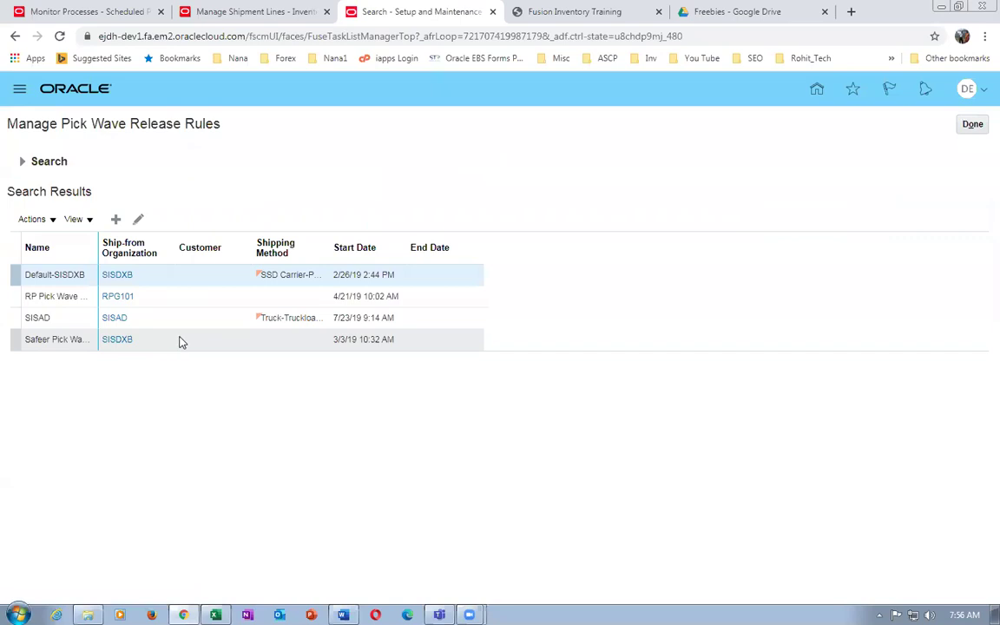
Start a new pick wave release rule and name it d01_PWRR.
click(115, 219)
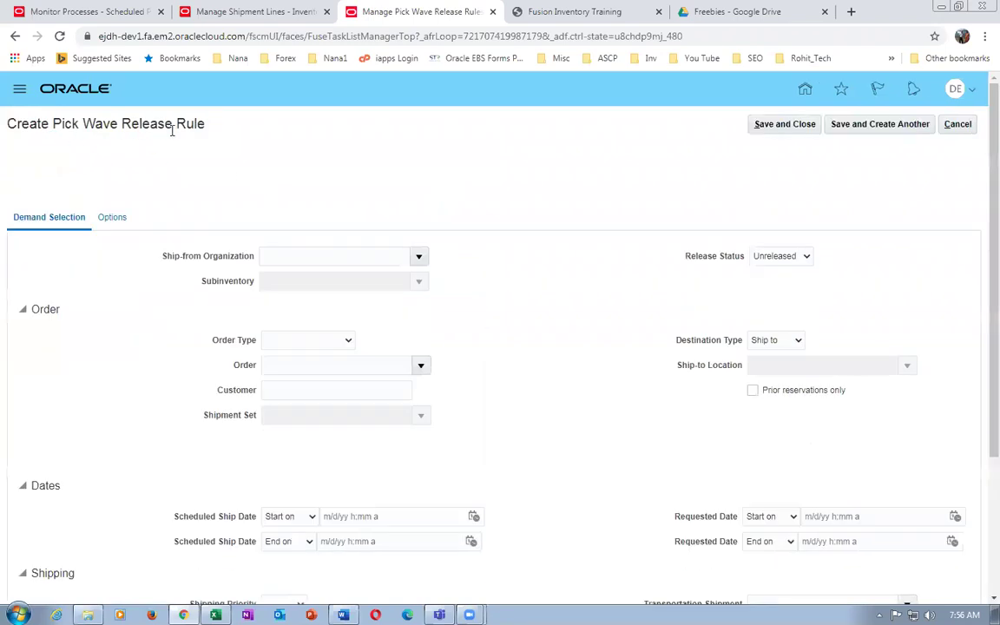
click(286, 163)
text(d)
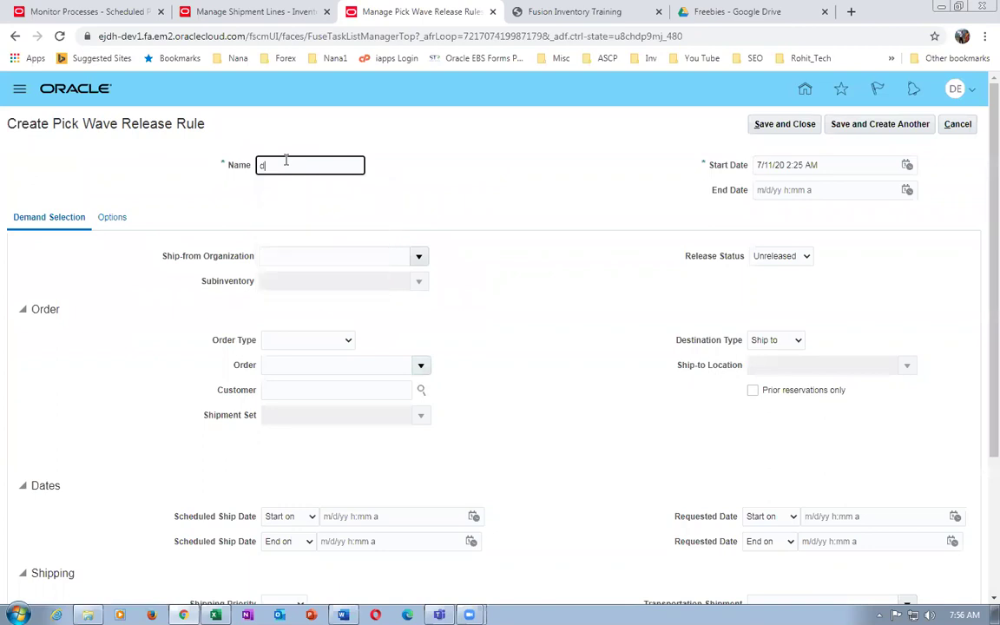
text(01-PWRR)
key(BackSpace)
key(BackSpace)
key(BackSpace)
key(BackSpace)
key(BackSpace)
text(_PWRR)
Set the rule's Ship-from Organization to D011 (d01_child_1) and look over the Order Type options without choosing one.
scroll(458, 237, down, 1)
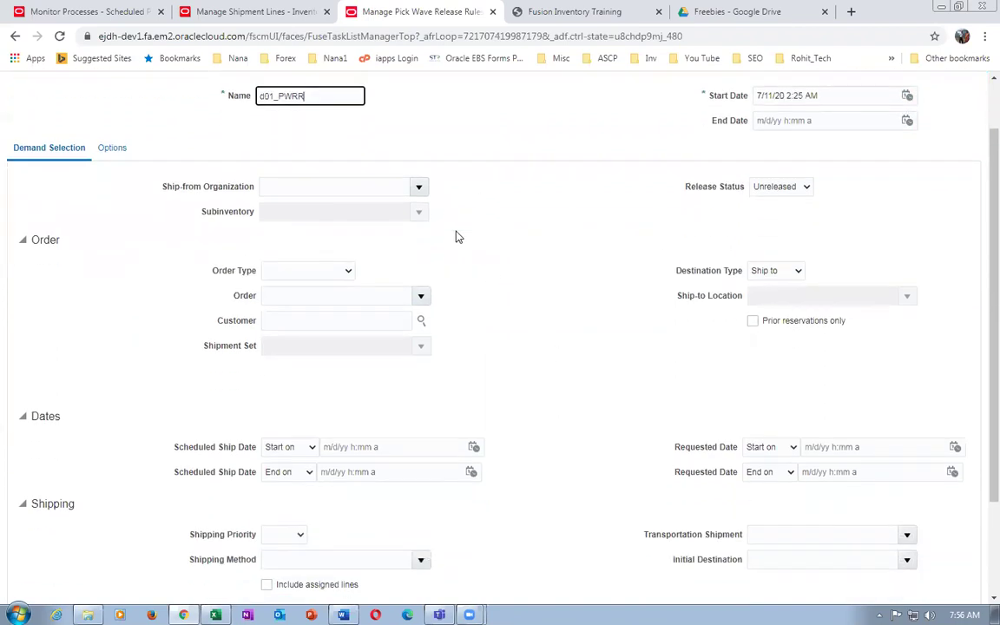
click(270, 189)
text(d01)
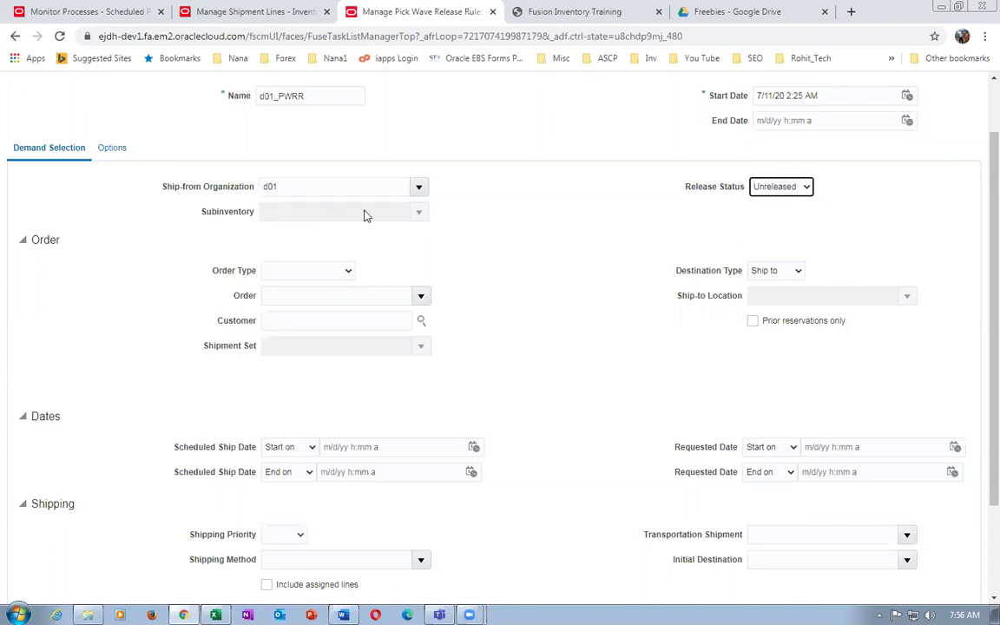
click(419, 187)
click(384, 400)
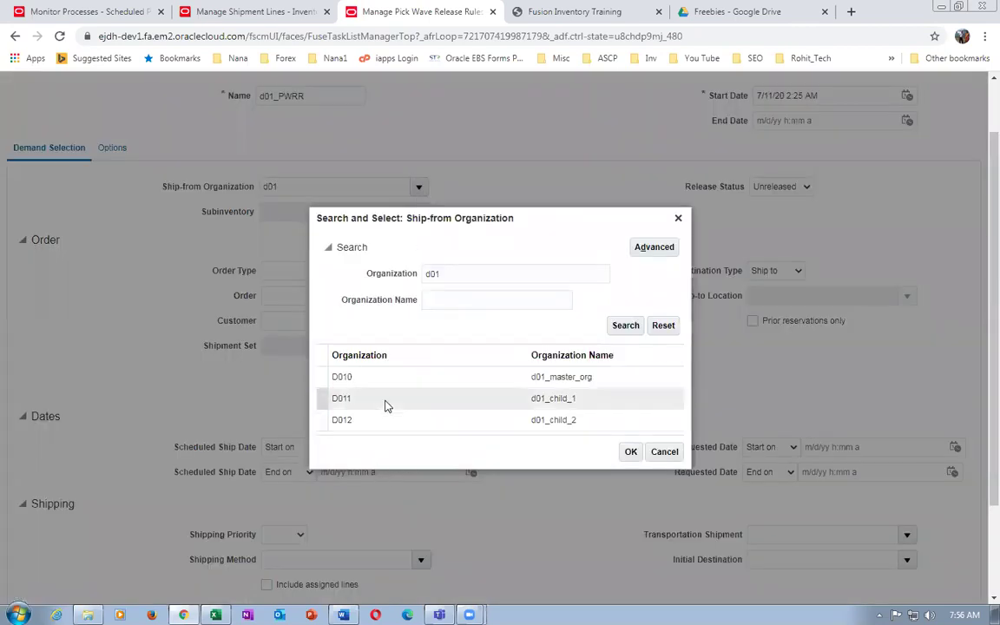
click(630, 452)
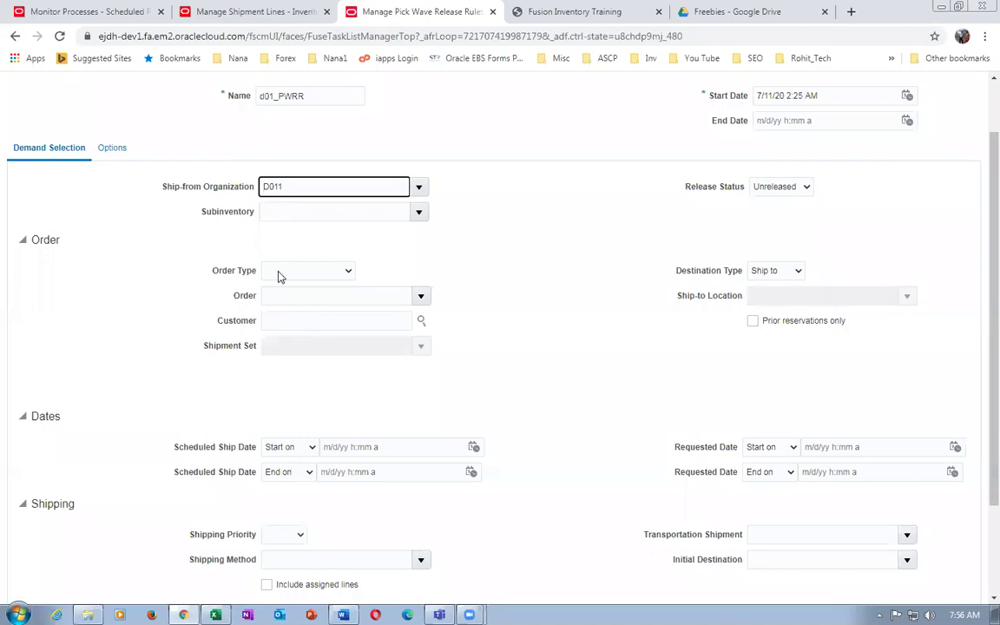
click(280, 274)
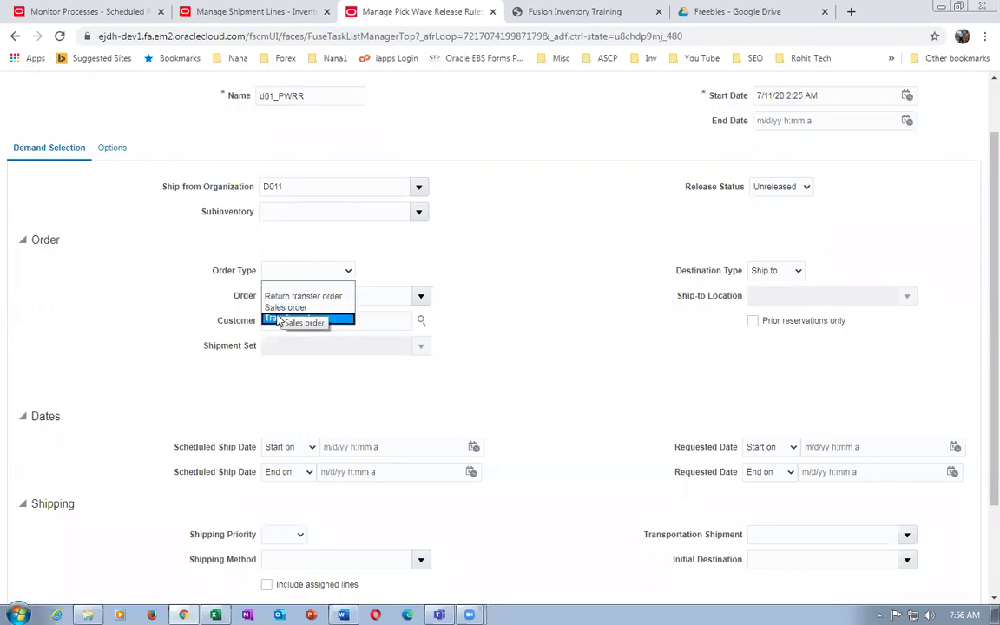
click(325, 250)
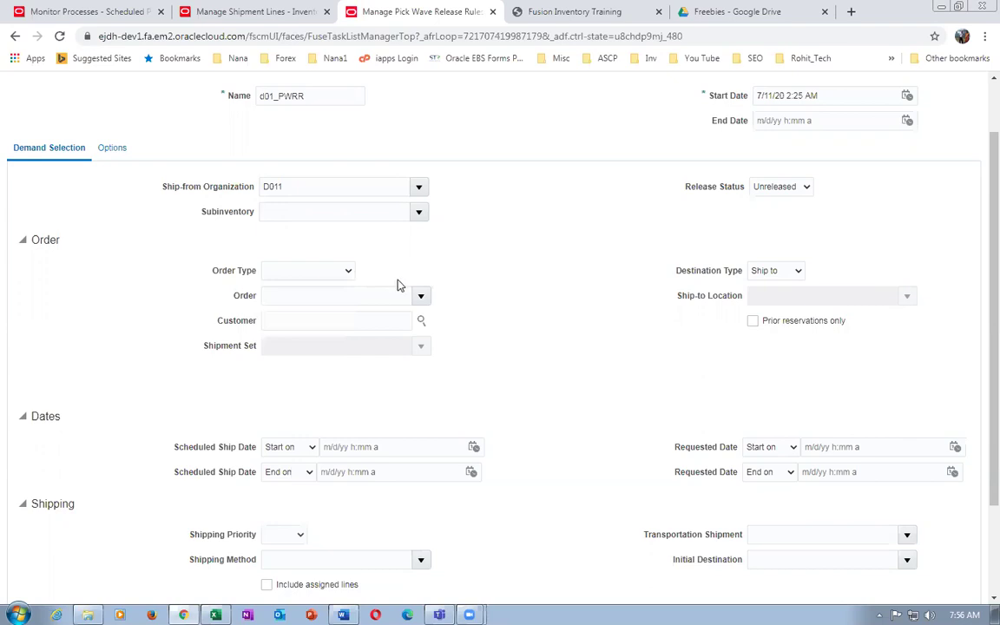
Try Start within values of -3 and -2 days for the Scheduled Ship Date, and restore the Start on option.
scroll(249, 417, down, 3)
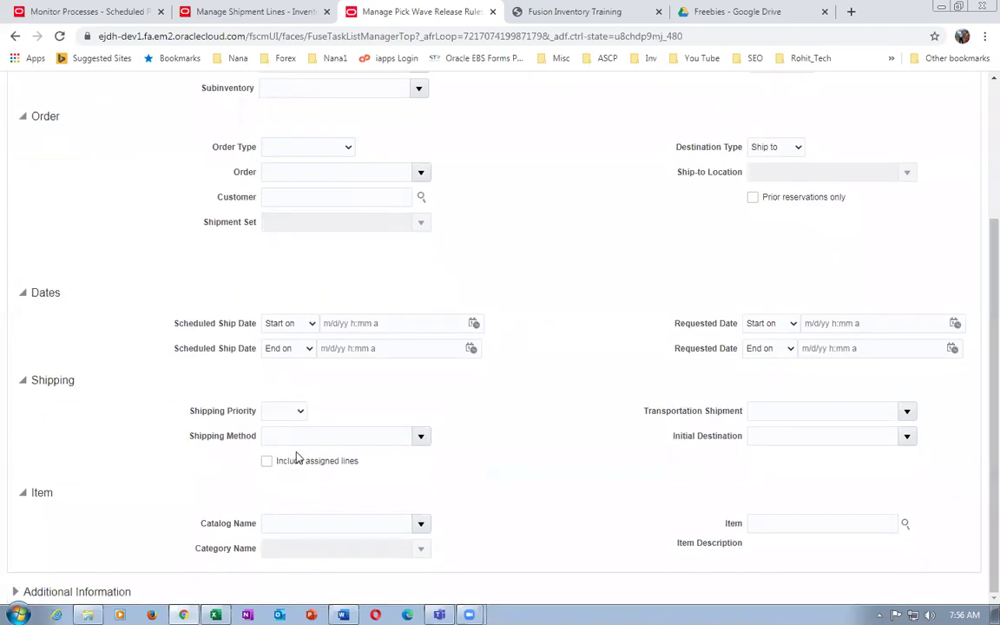
click(281, 328)
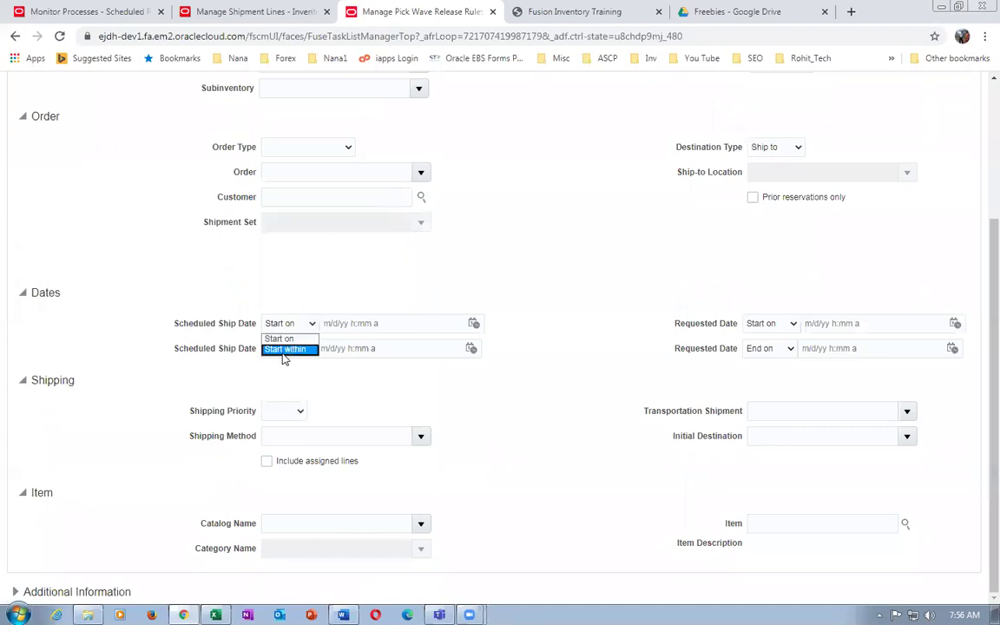
click(283, 351)
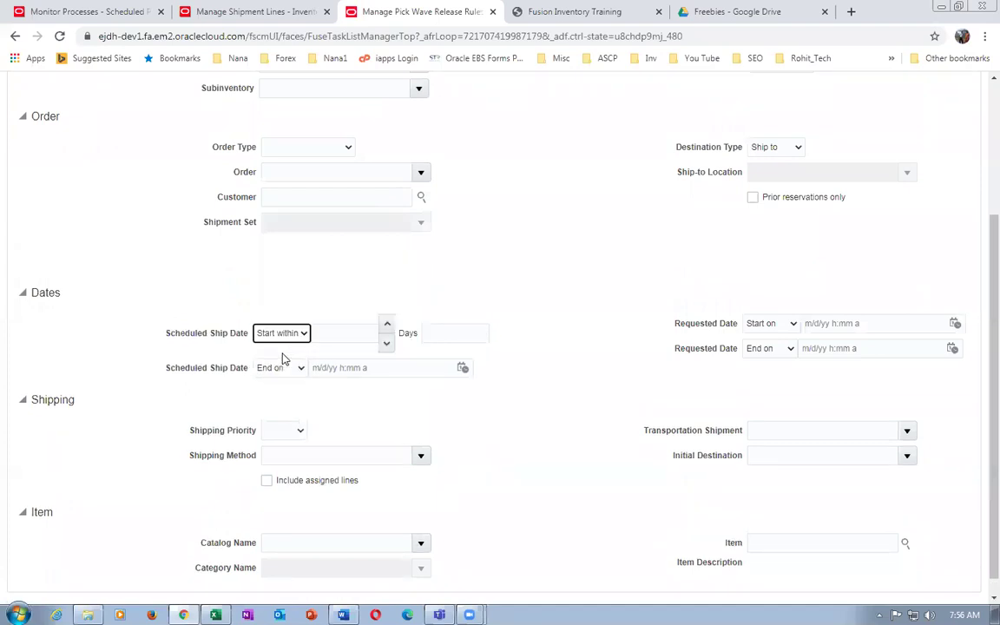
click(343, 333)
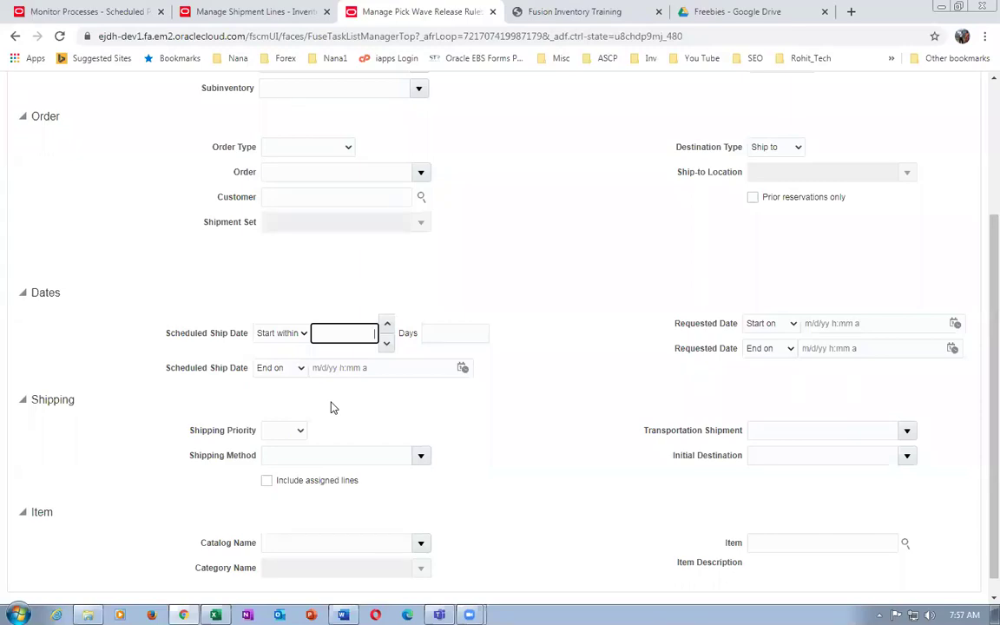
text(-3)
key(BackSpace)
text(2)
key(BackSpace)
click(274, 337)
click(273, 349)
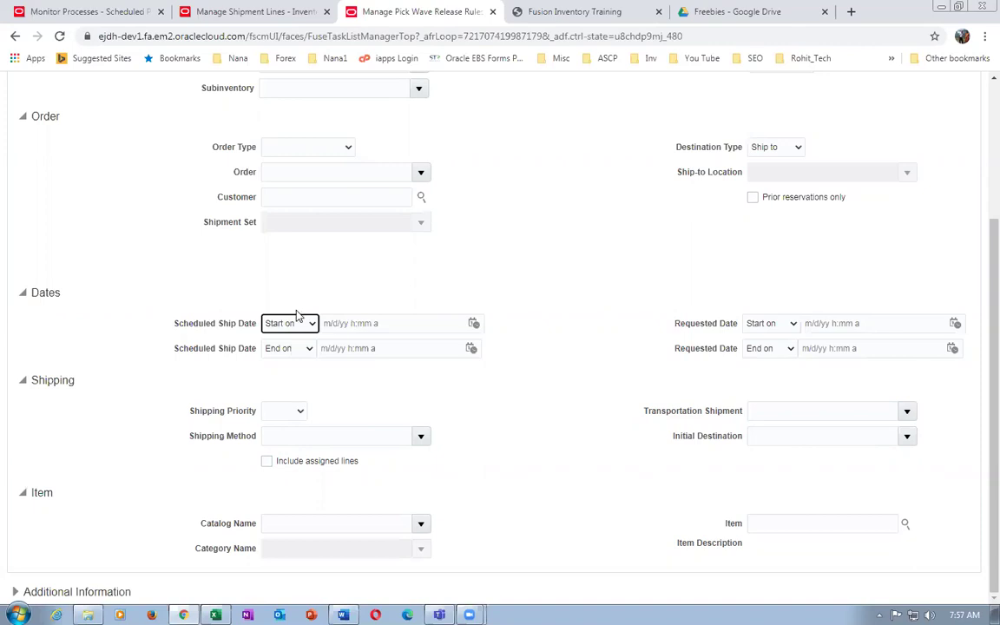
Set the Scheduled Ship Date to Start within 3 days and End within 5 days.
click(289, 324)
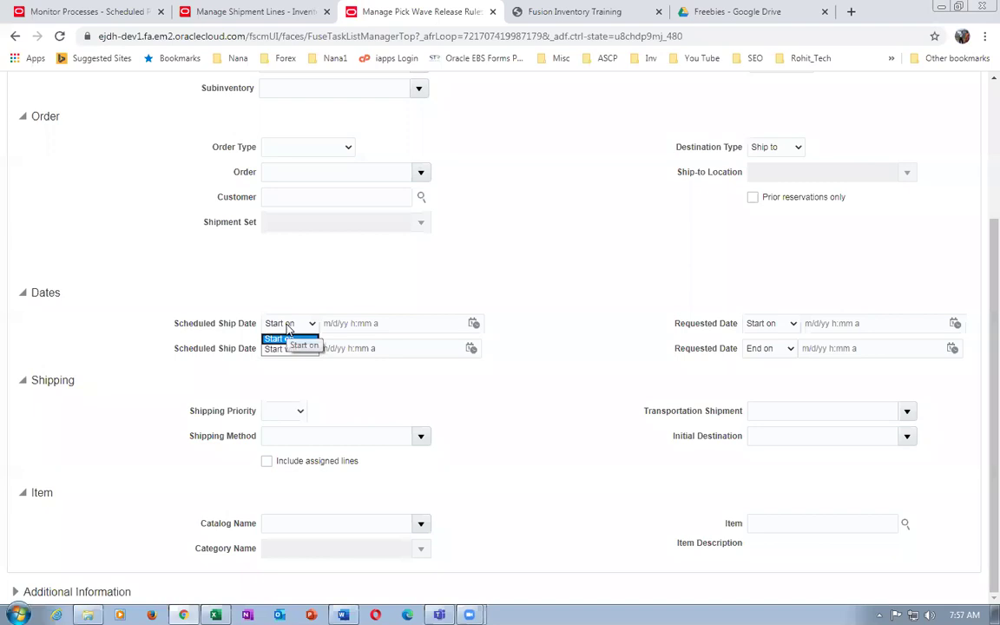
click(290, 348)
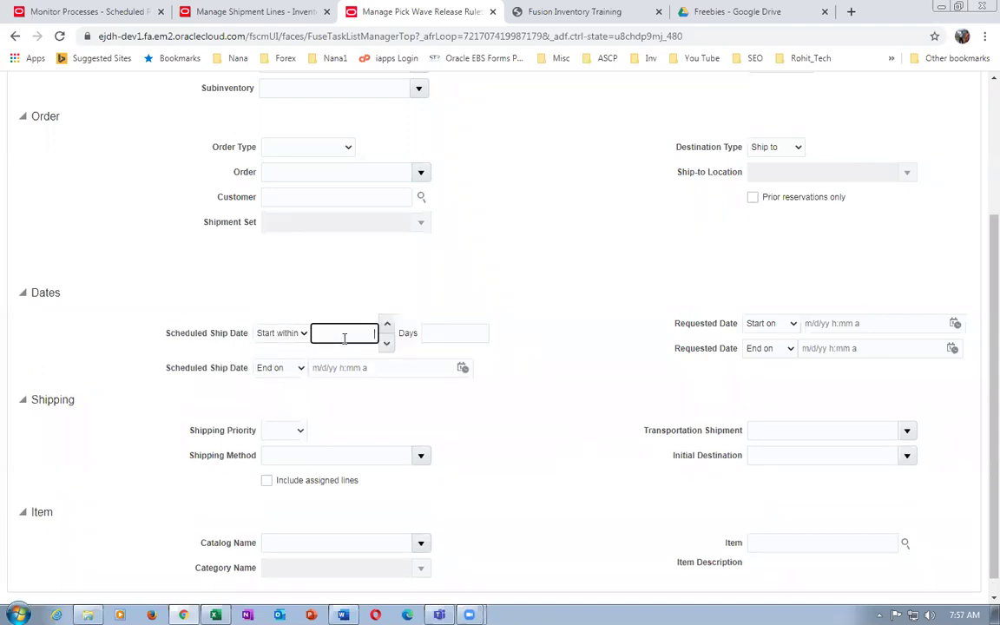
text(3)
click(274, 376)
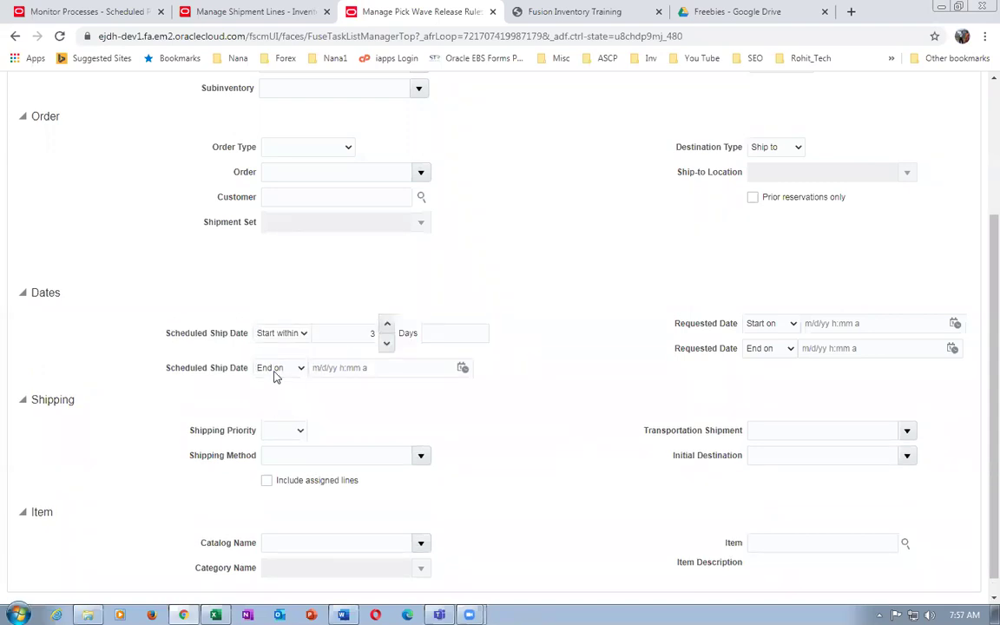
click(276, 370)
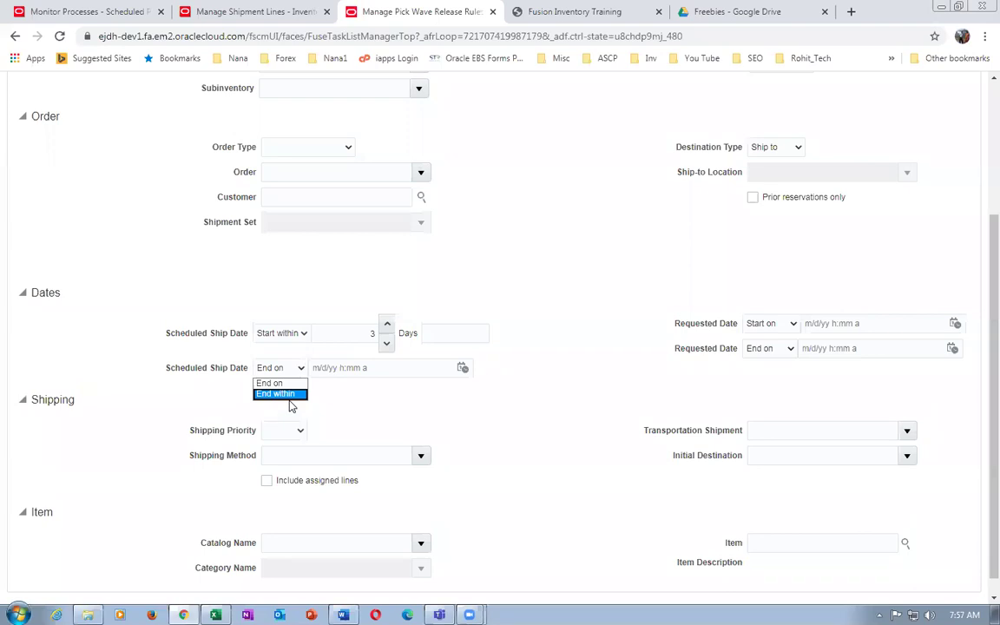
click(288, 395)
click(339, 377)
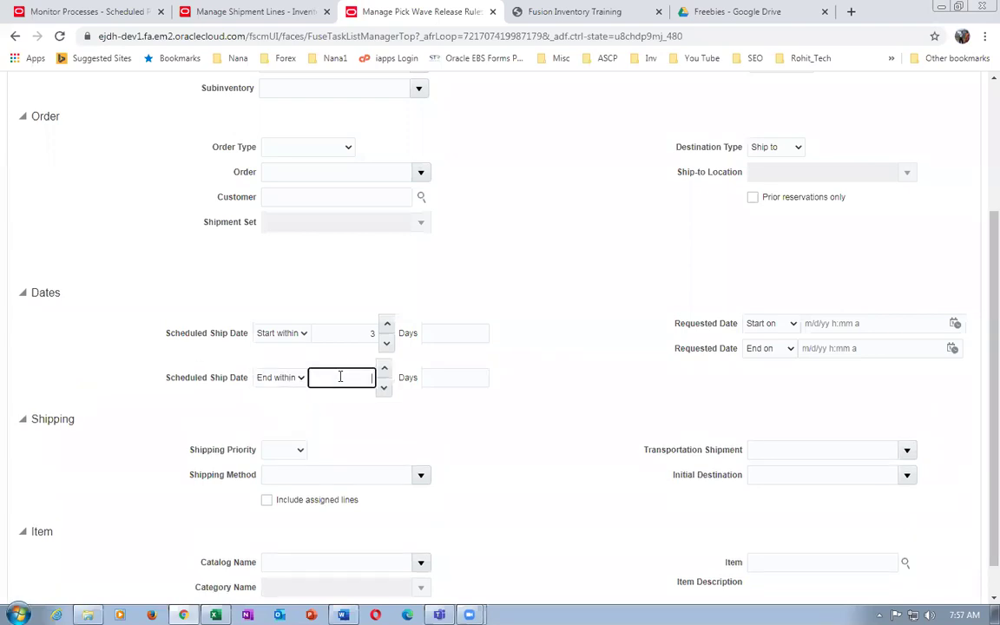
text(5)
Try Start within values of 0 and 2 days for the Scheduled Ship Date, checking them against the system calendar.
click(964, 615)
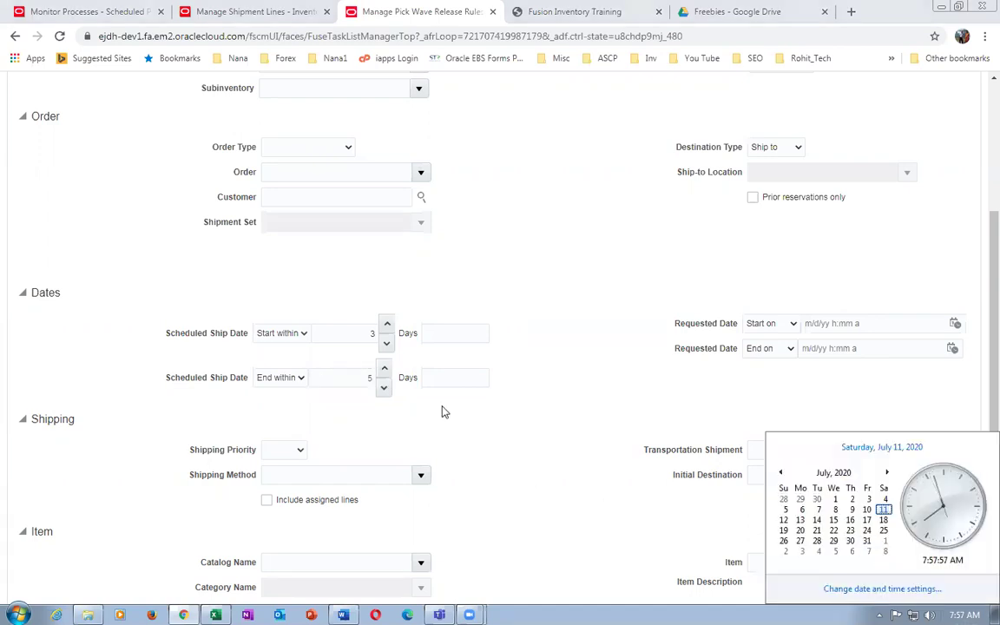
click(370, 333)
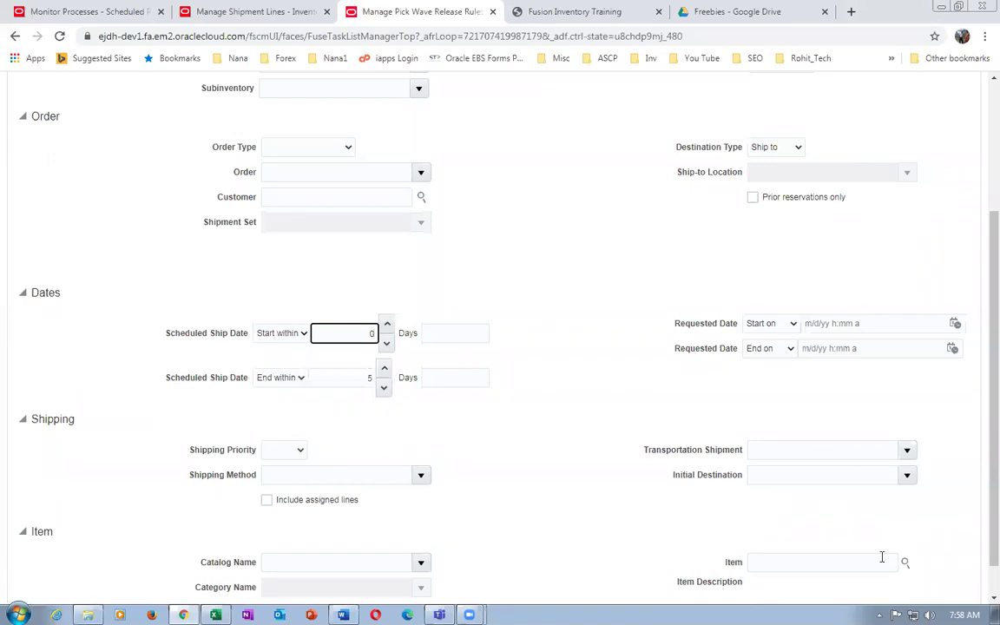
click(965, 615)
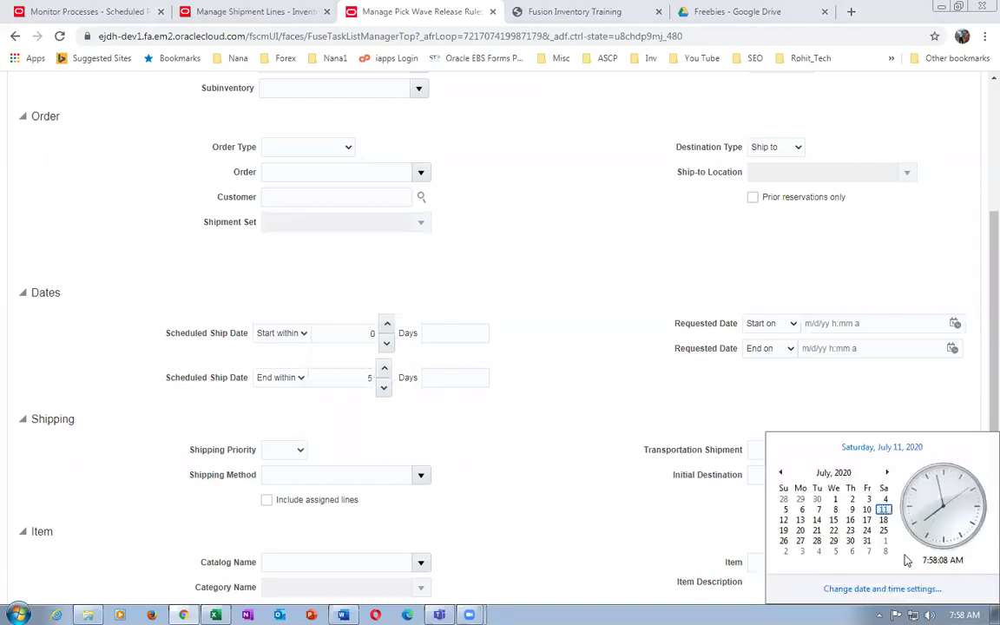
click(363, 335)
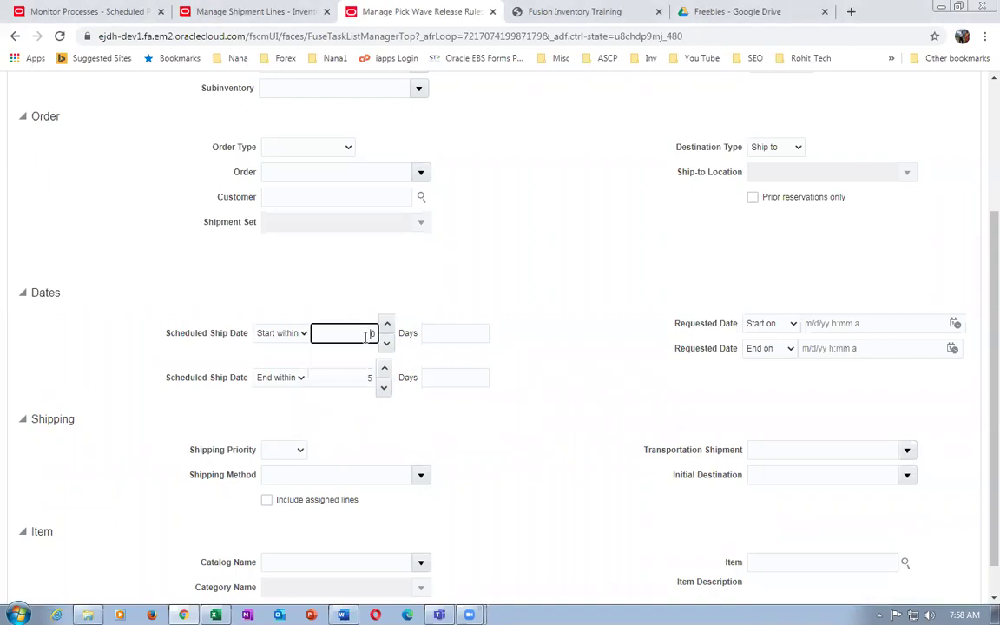
text(2)
click(461, 435)
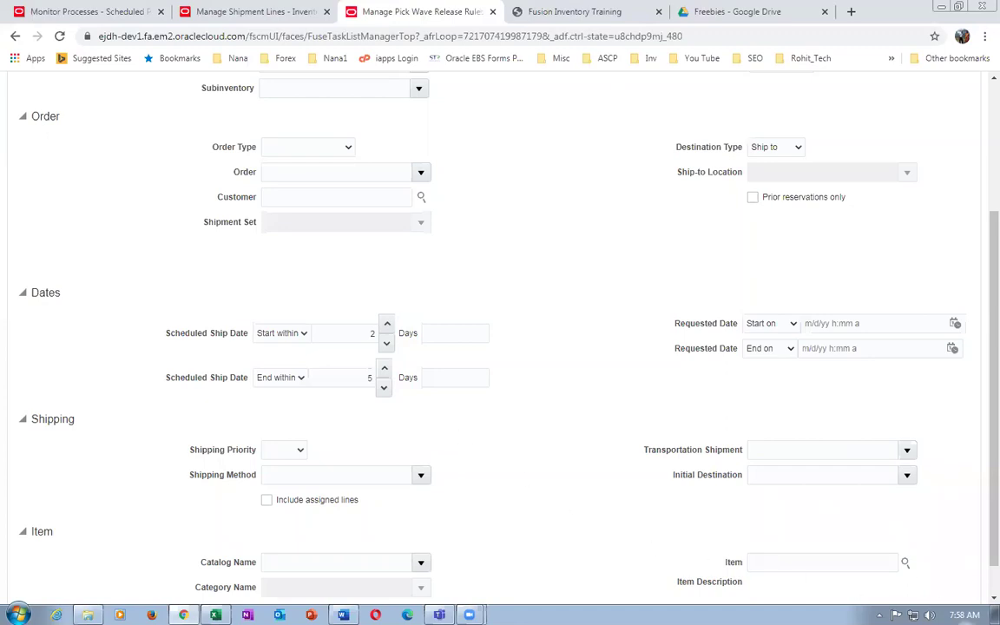
Try a Start within value of -5 days for the Scheduled Ship Date and consult the system calendar.
click(963, 615)
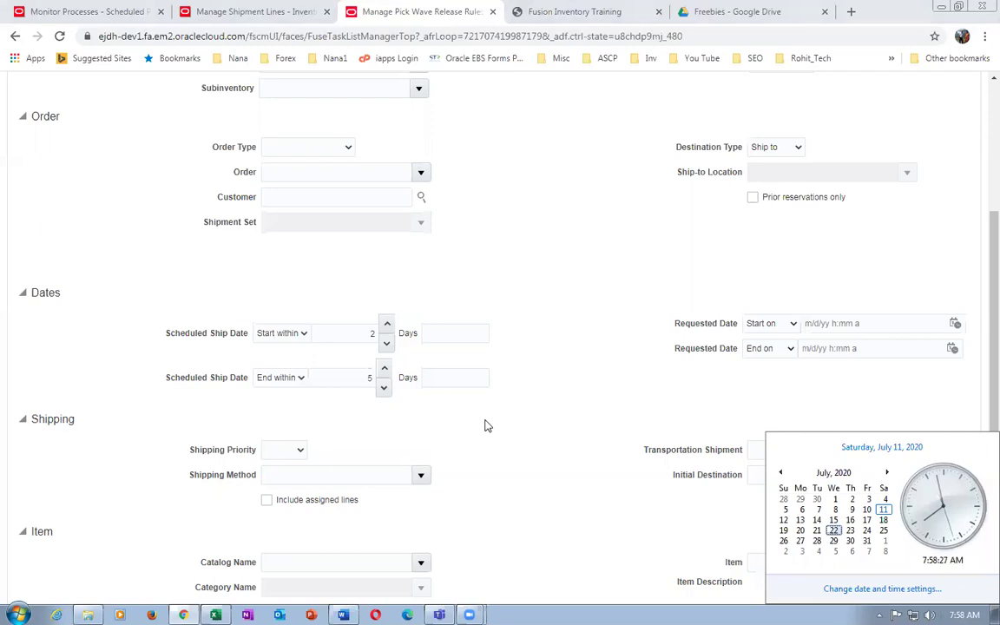
click(371, 335)
text(-5)
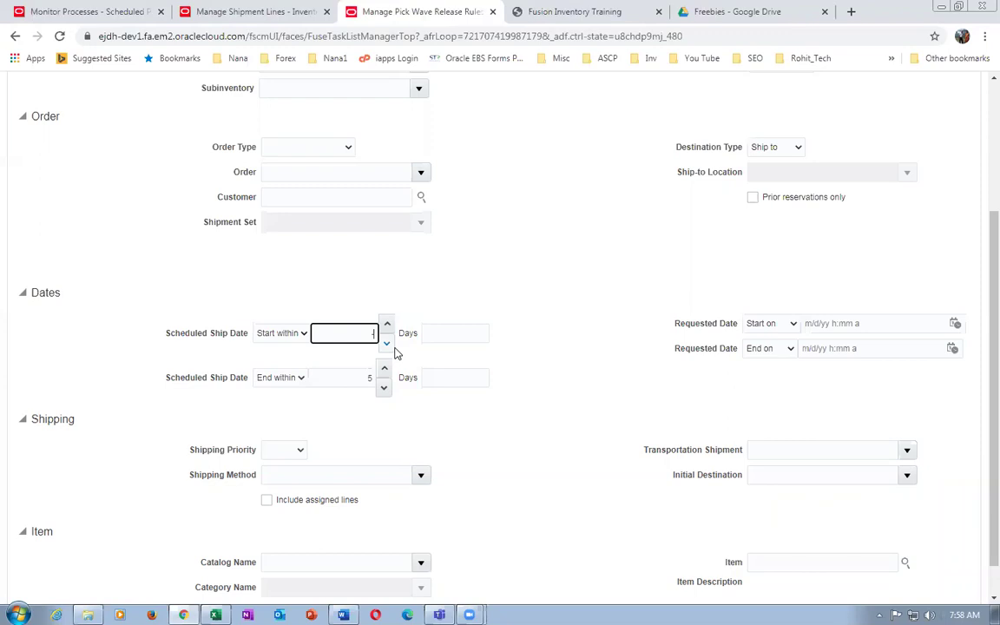
click(652, 539)
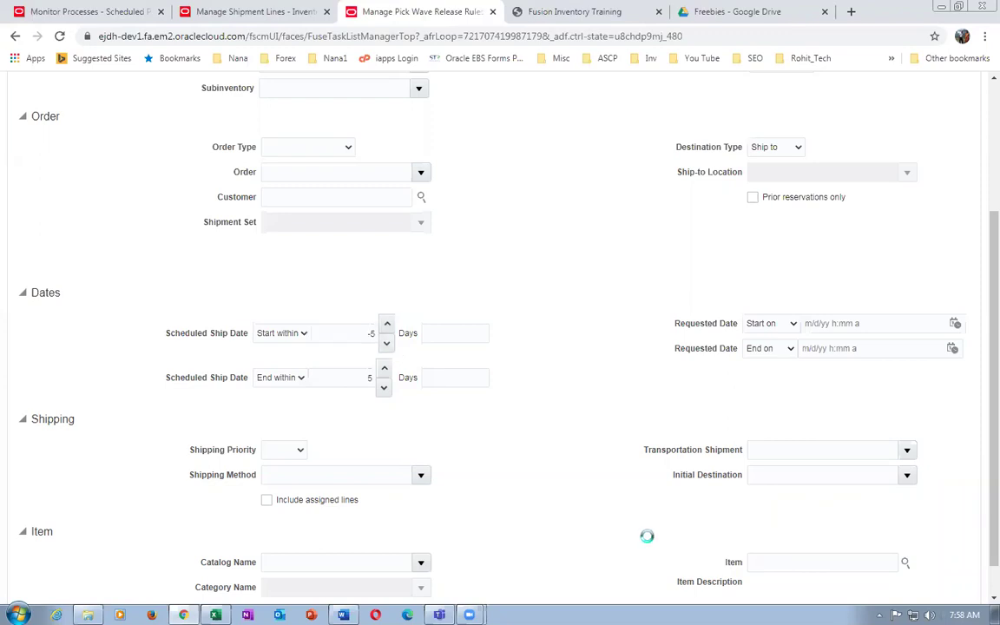
click(962, 614)
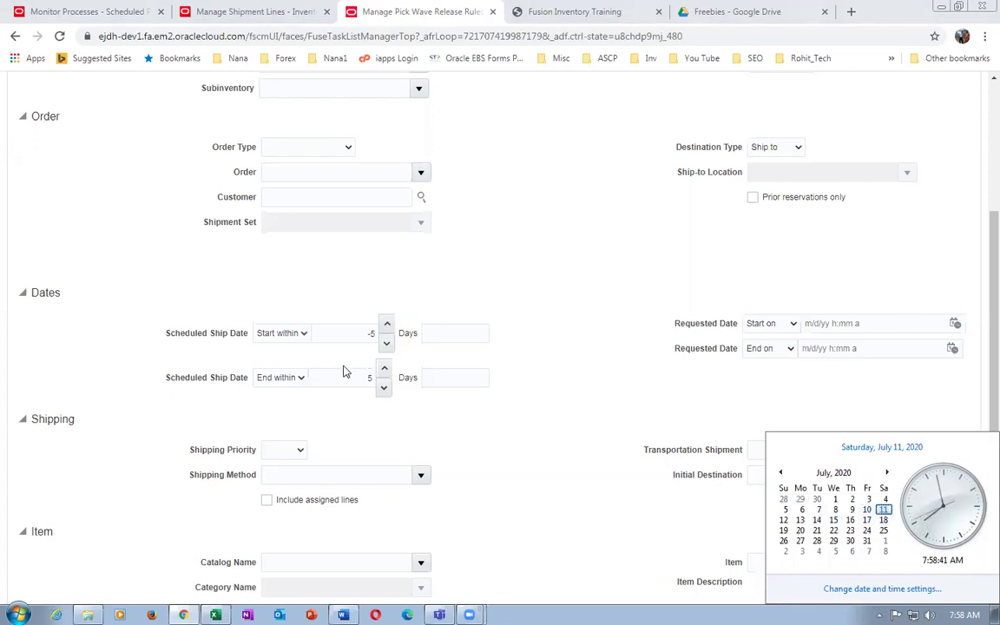
Clear both Scheduled Ship Date day values and restore the Start on and End on options.
double_click(370, 333)
key(BackSpace)
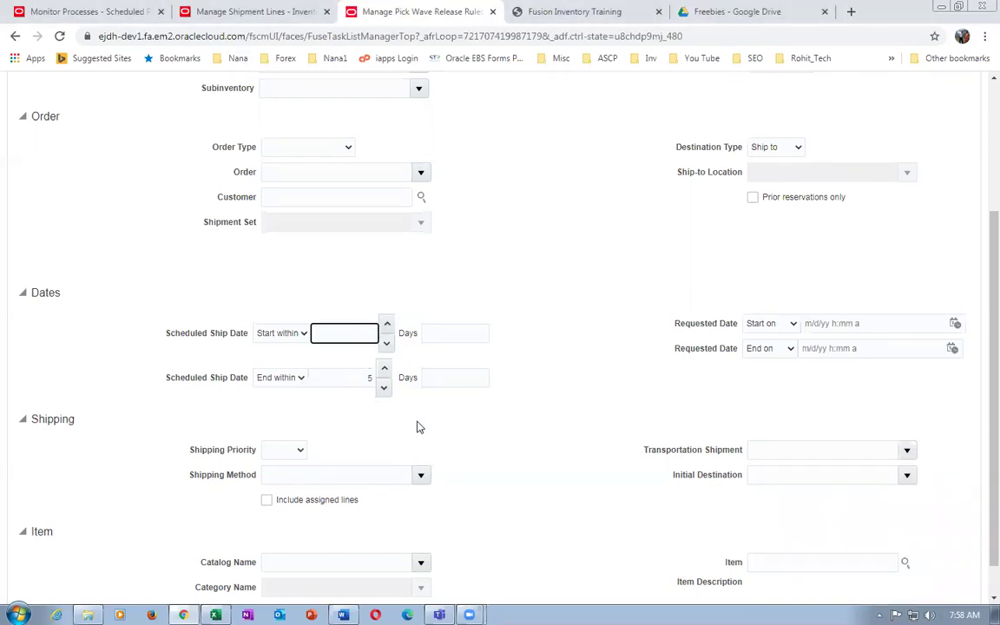
double_click(363, 378)
key(BackSpace)
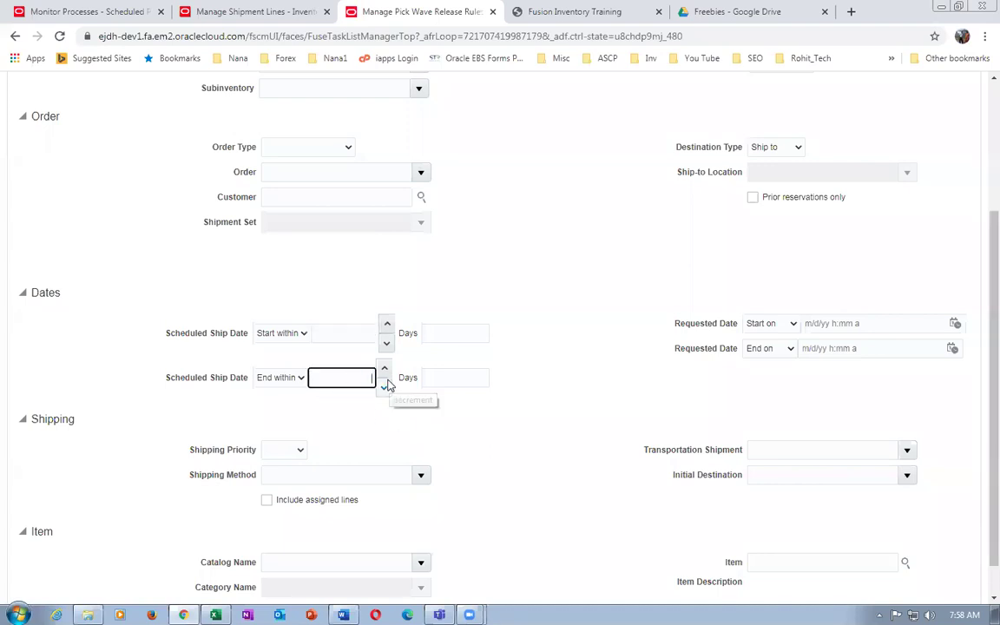
click(476, 293)
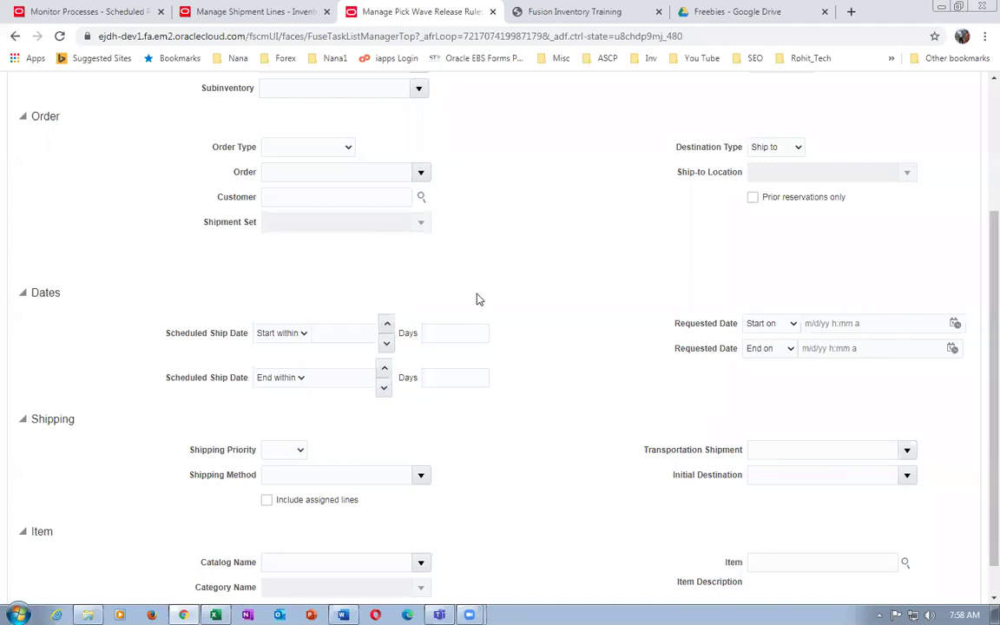
click(274, 334)
click(270, 348)
click(281, 363)
click(276, 372)
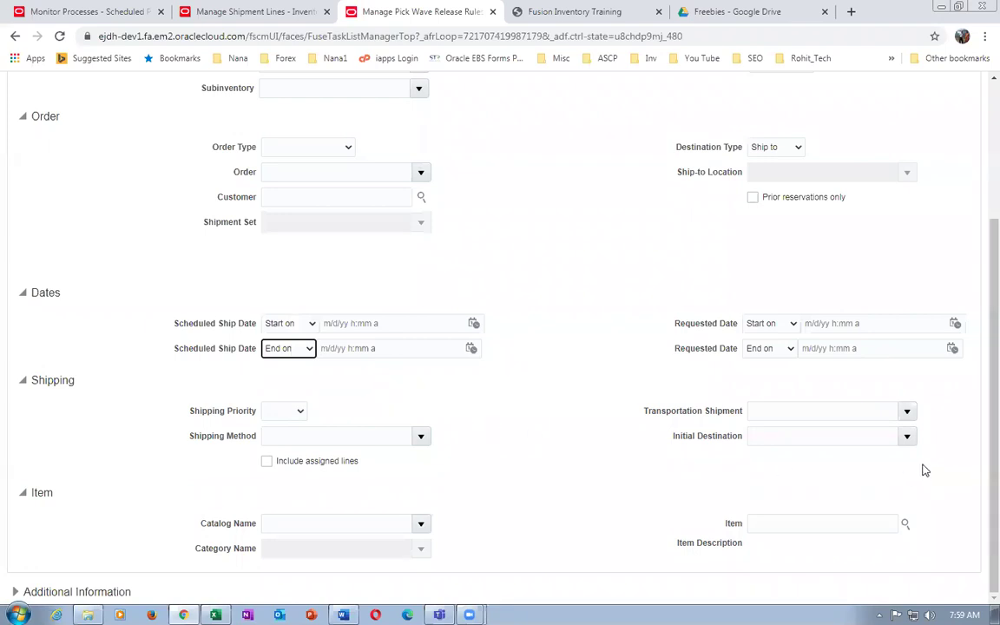
Set the Scheduled Ship Date to Start within 0 days and End within 1 day.
scroll(981, 310, up, 5)
scroll(981, 310, down, 3)
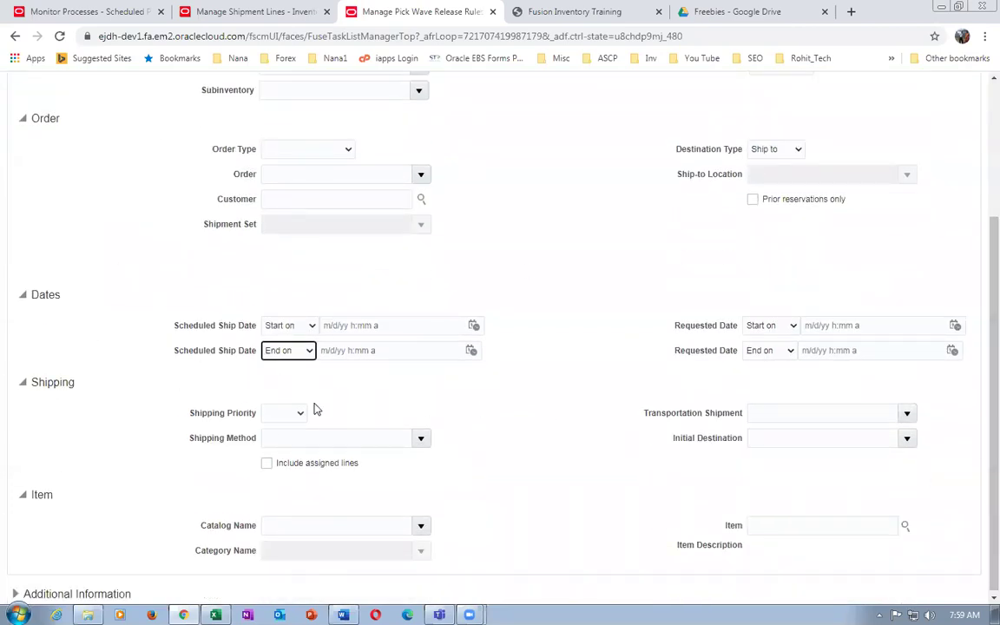
click(362, 413)
click(277, 326)
click(284, 350)
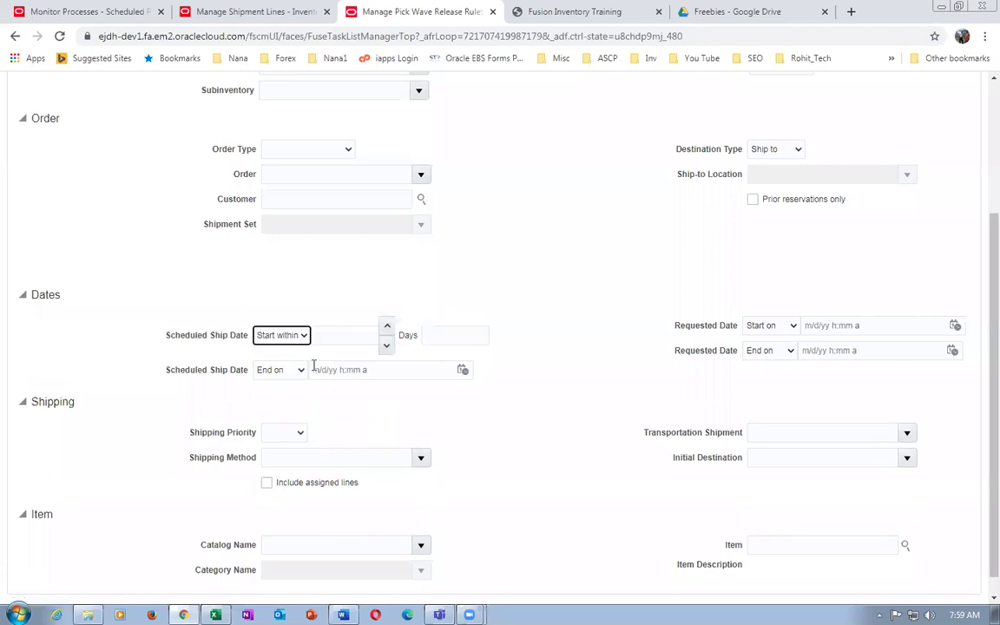
click(343, 337)
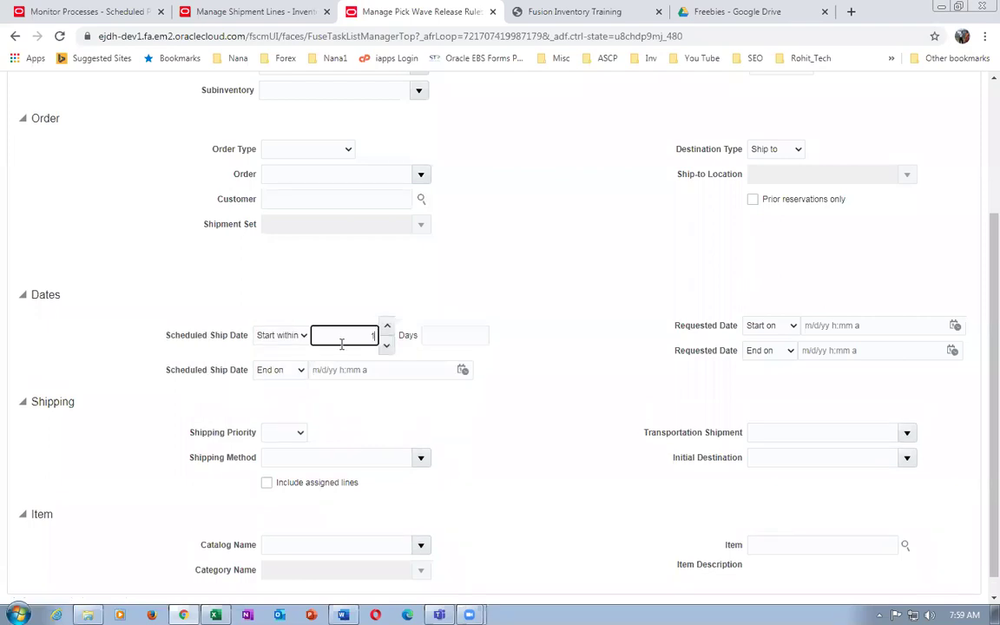
text(0)
click(275, 370)
click(289, 397)
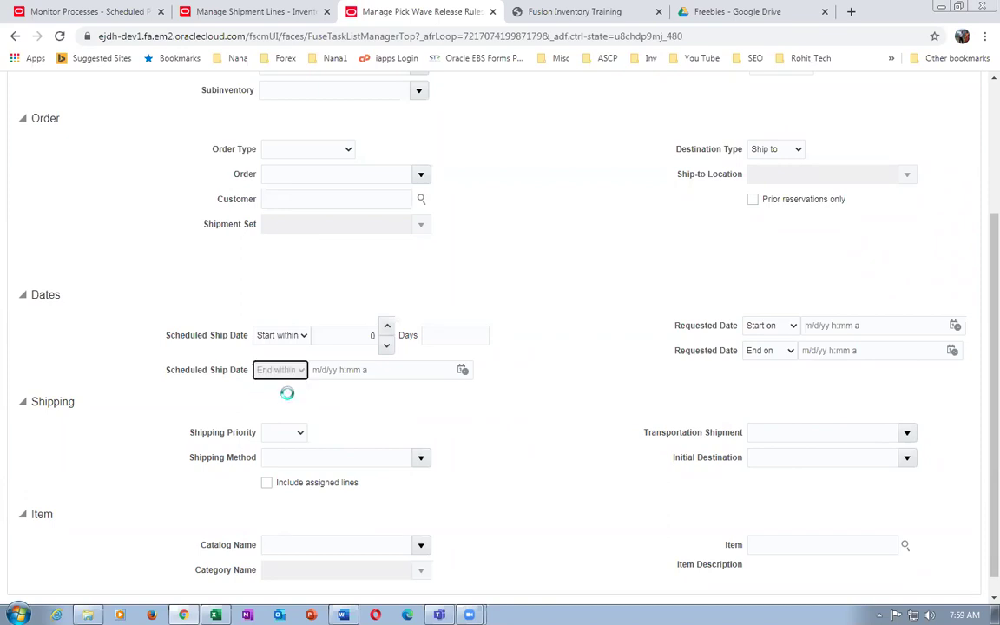
click(357, 379)
text(1)
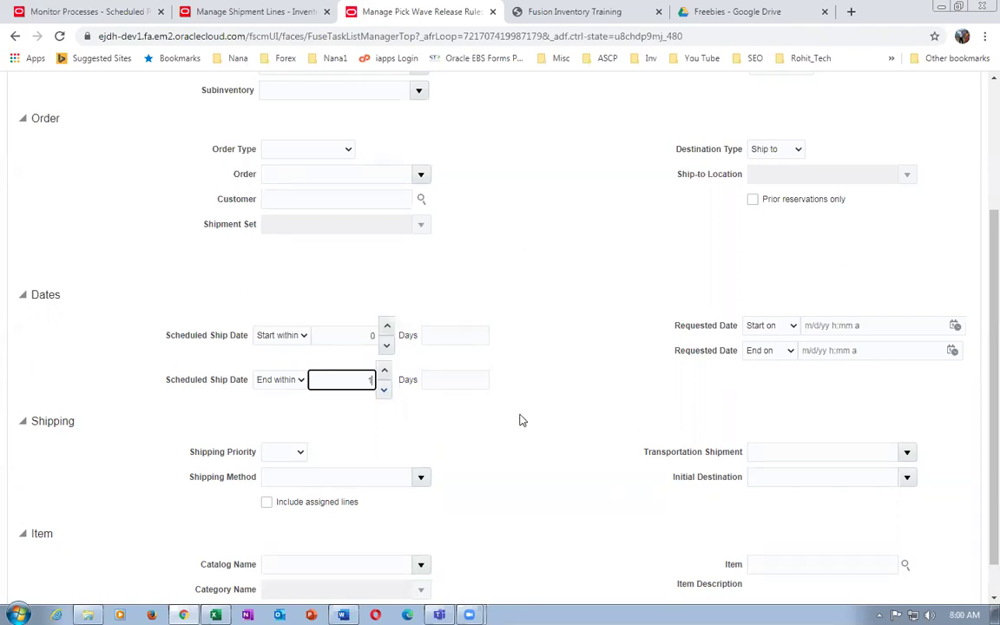
Restore the Scheduled Ship Date's Start on option and view the end-date options without choosing one.
click(280, 336)
click(281, 350)
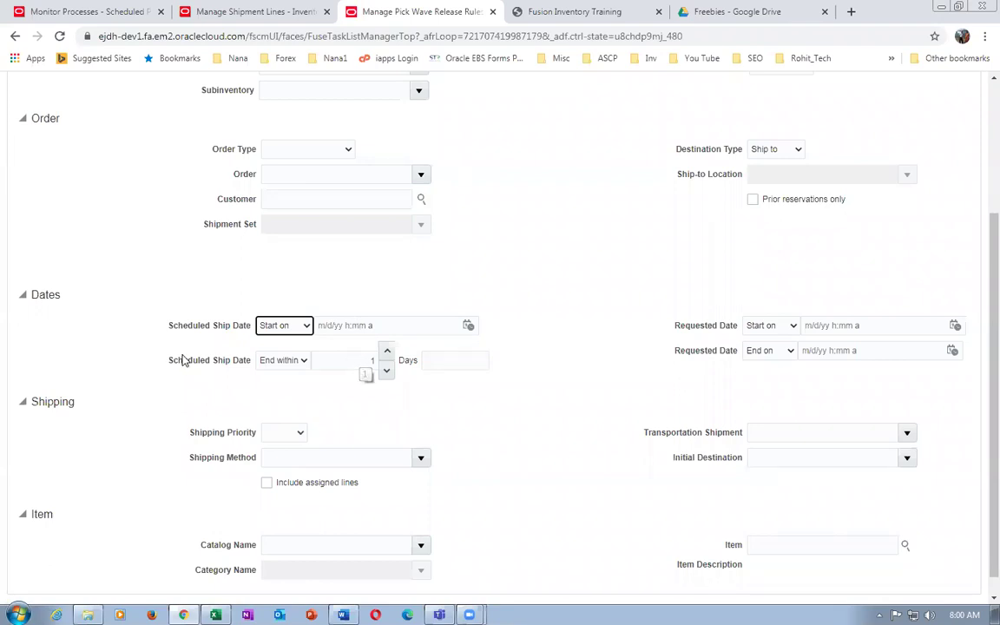
click(282, 370)
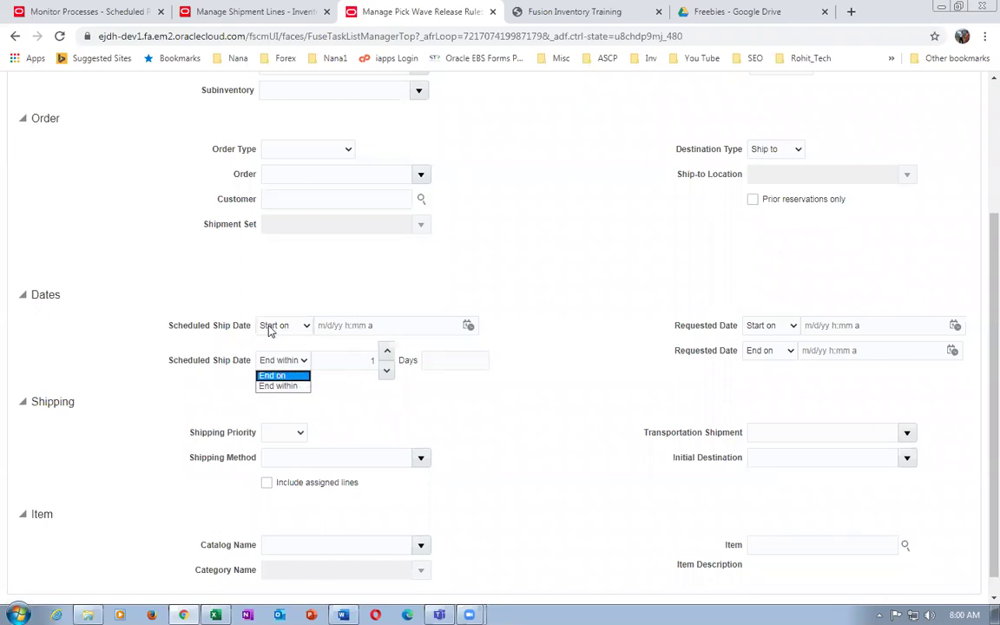
click(330, 284)
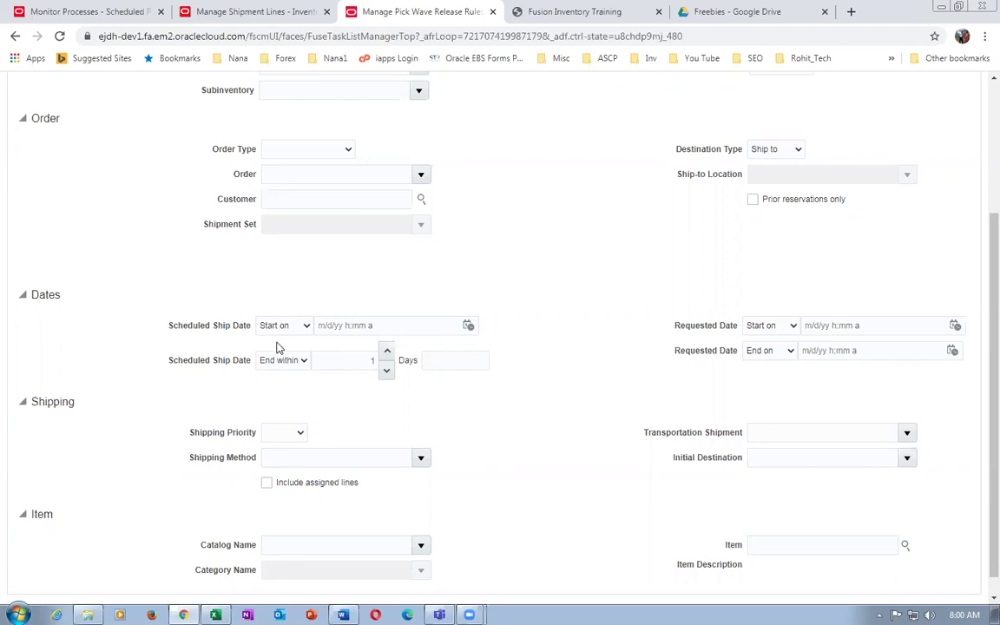
Look over the Order Type and Release Status options without changing either selection.
scroll(291, 330, up, 2)
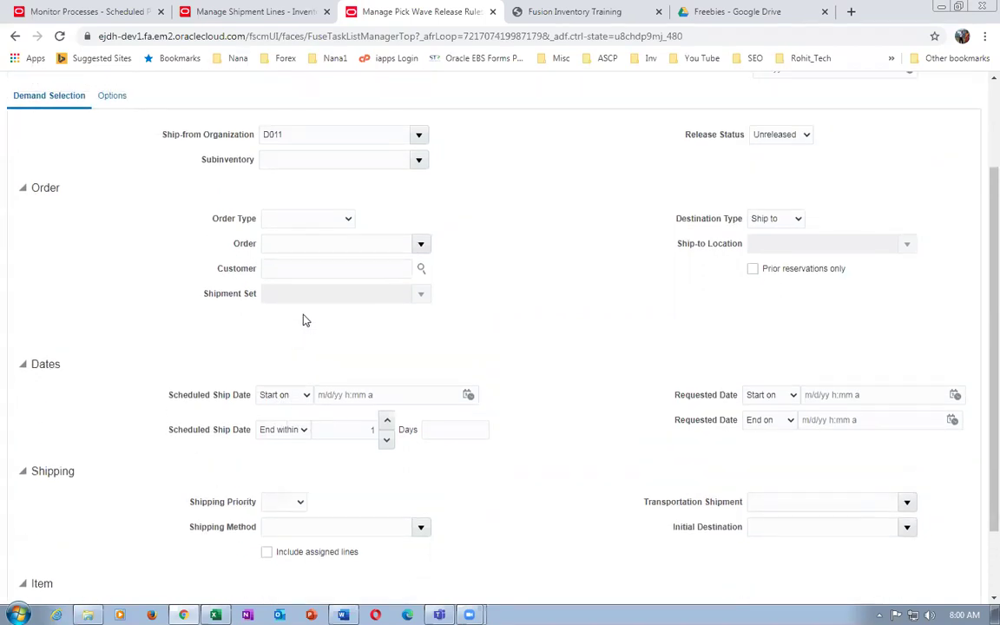
click(308, 221)
click(692, 188)
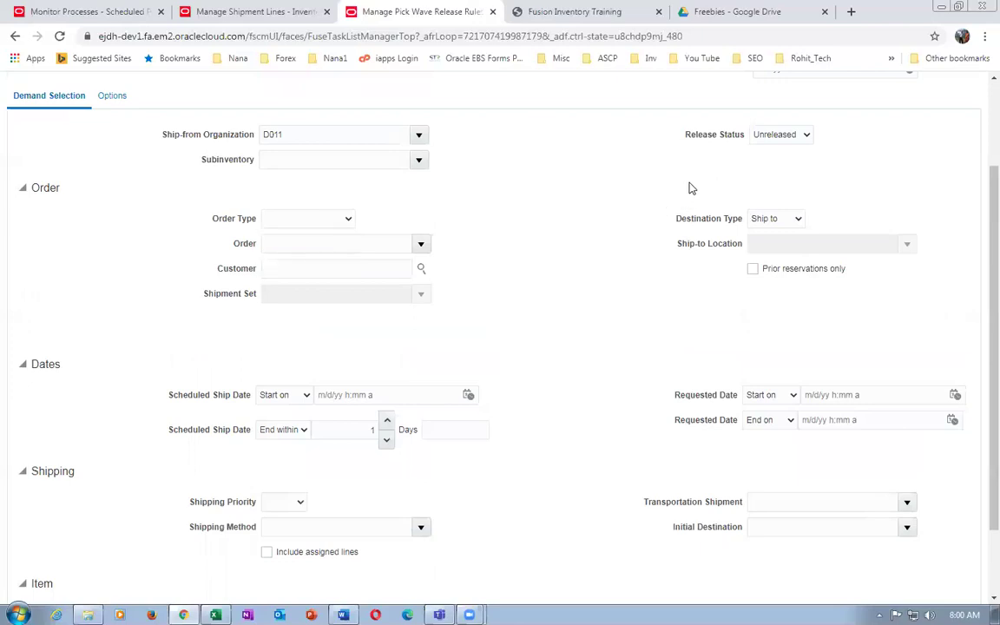
click(785, 137)
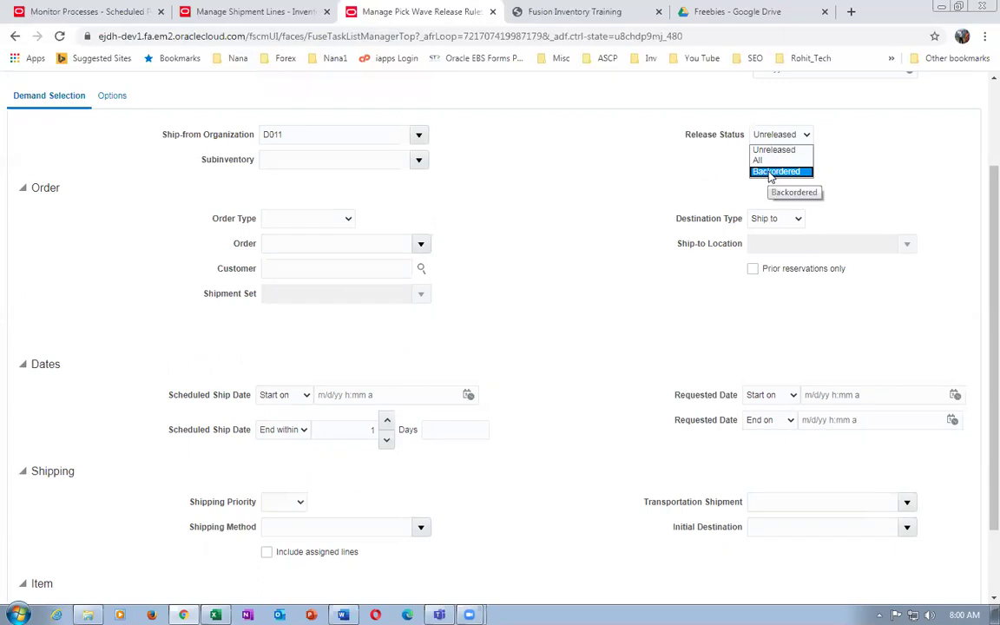
click(508, 184)
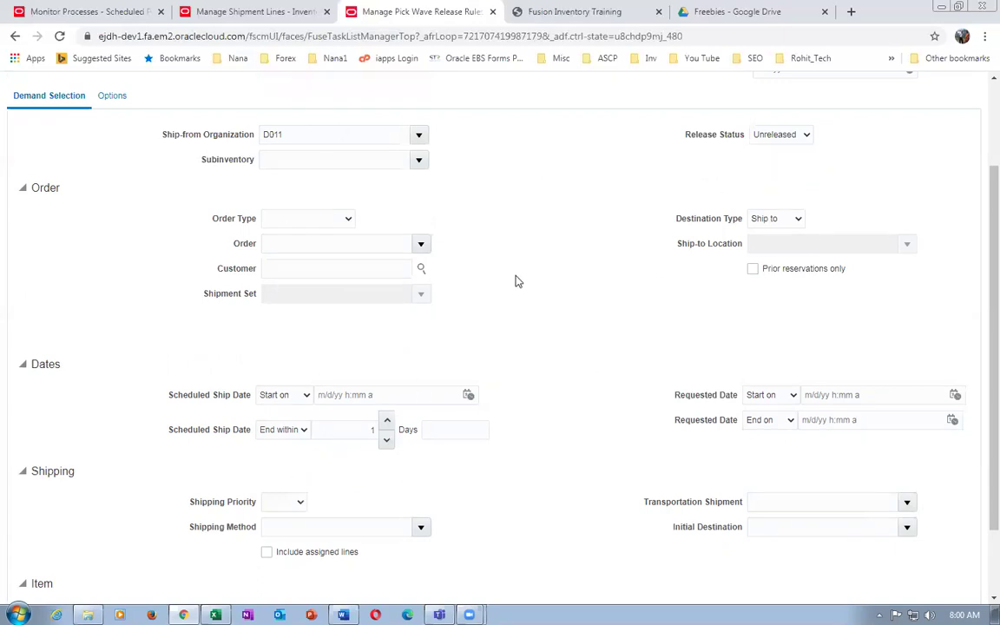
Restore the End on option for the Scheduled Ship Date.
scroll(514, 280, down, 2)
click(284, 305)
click(276, 340)
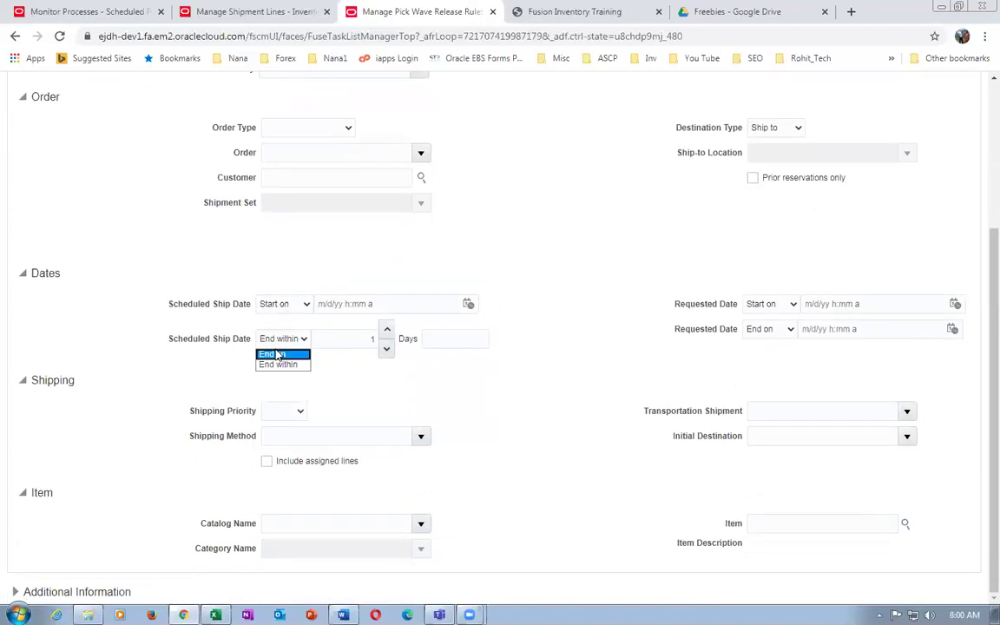
click(277, 356)
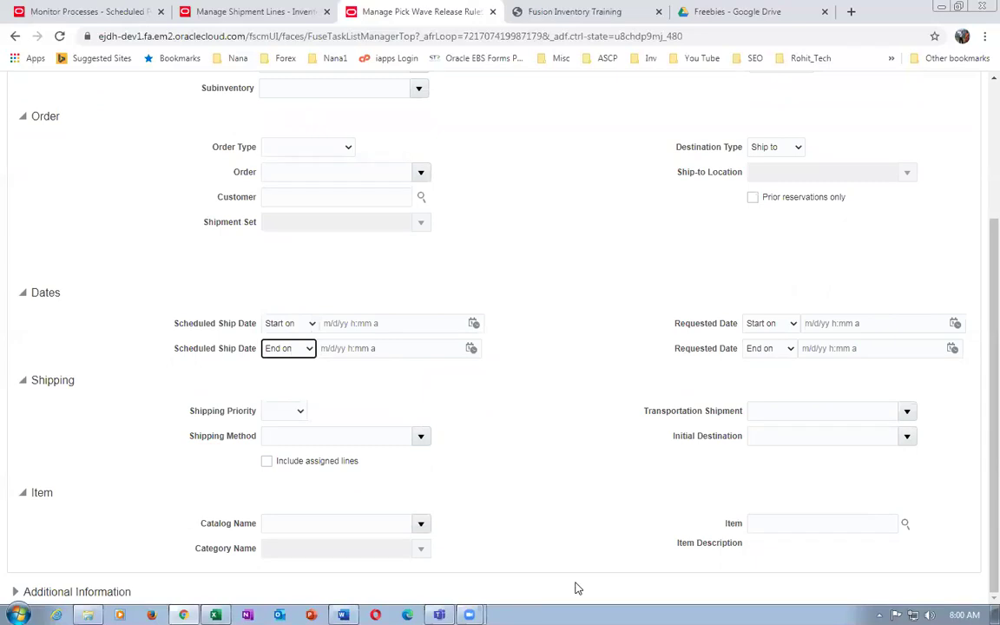
Set the Release Sequence Rule to d01_RSR and the Pick Slip Grouping Rule to d01_PSGR, consulting the Shipping_Rules document in Word.
key(alt+Tab)
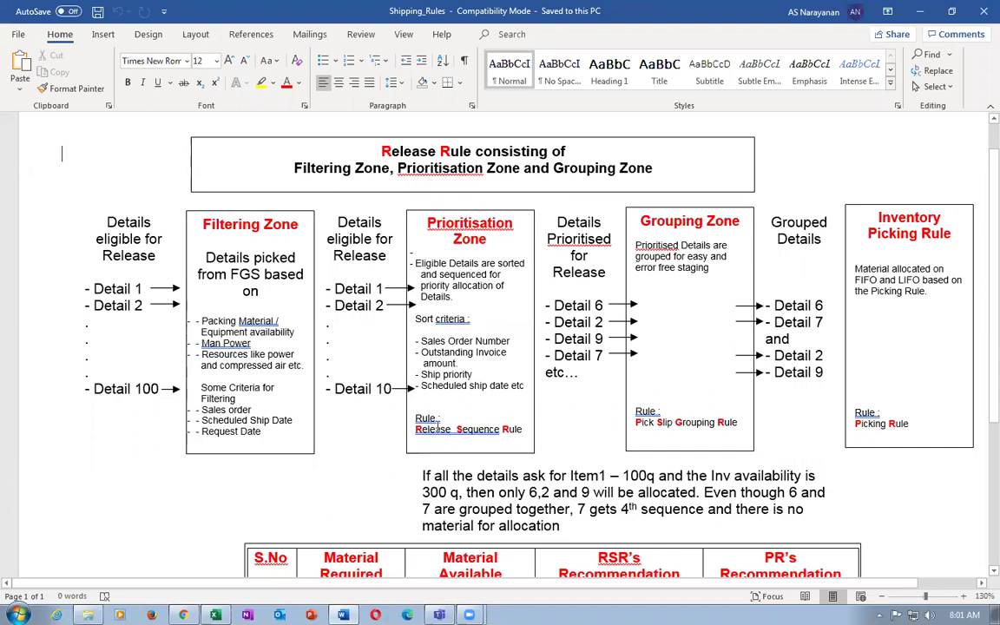
key(alt+Tab)
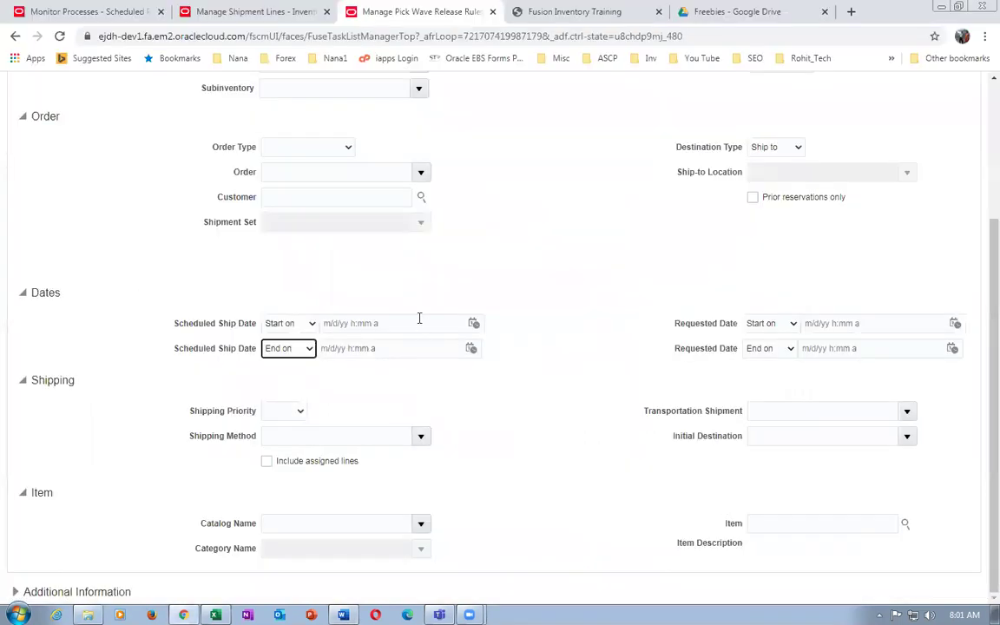
scroll(417, 317, up, 3)
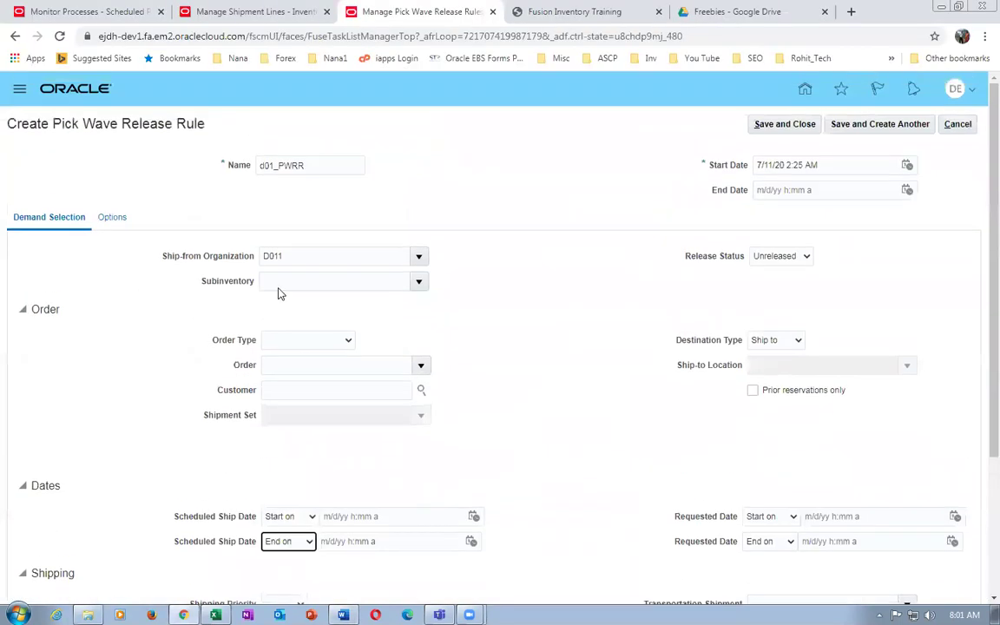
click(109, 219)
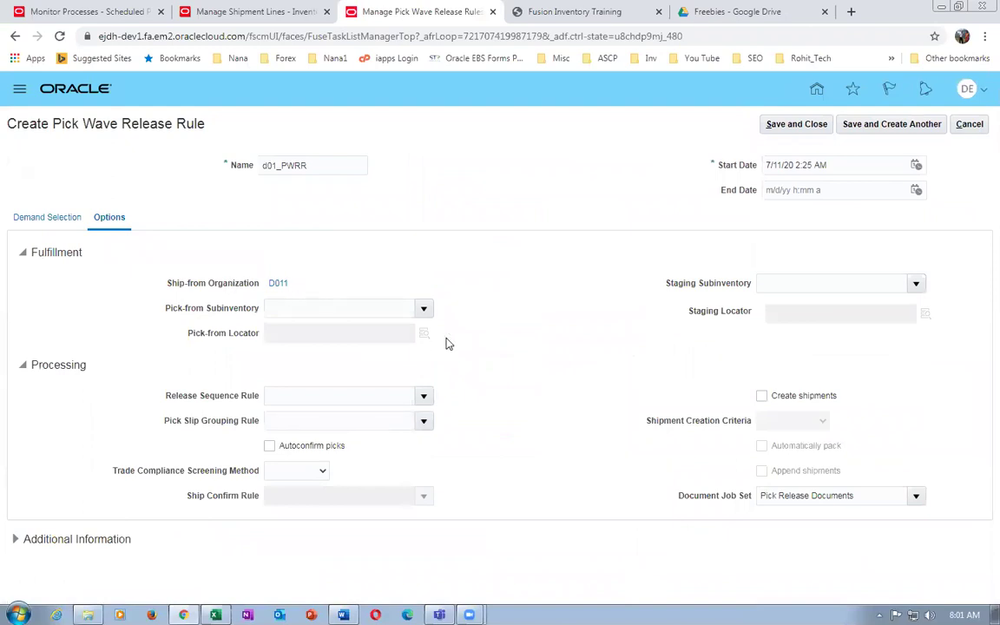
click(317, 393)
text(d01)
key(Tab)
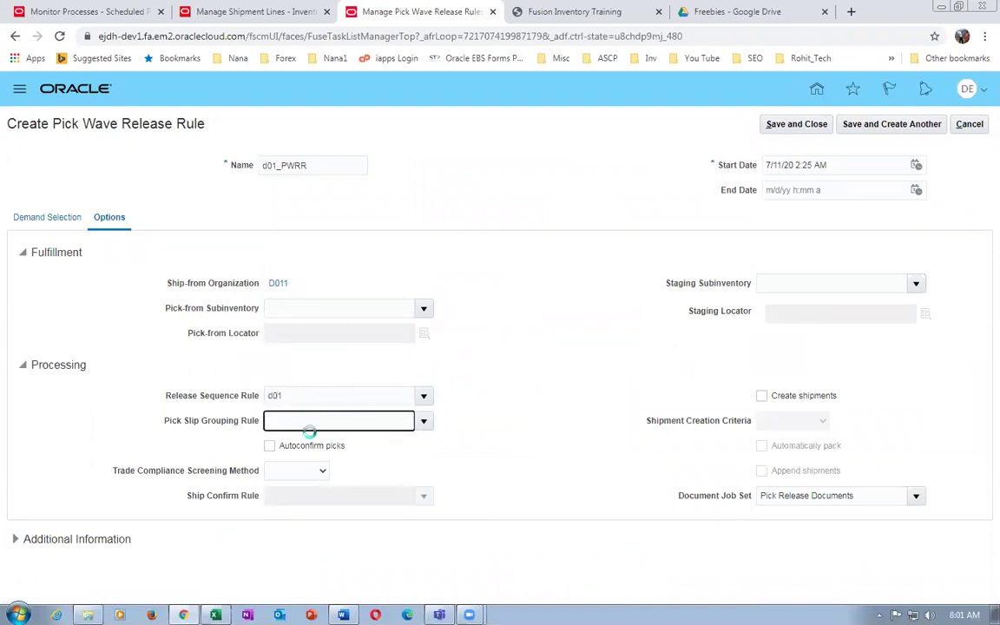
text(d01)
key(Tab)
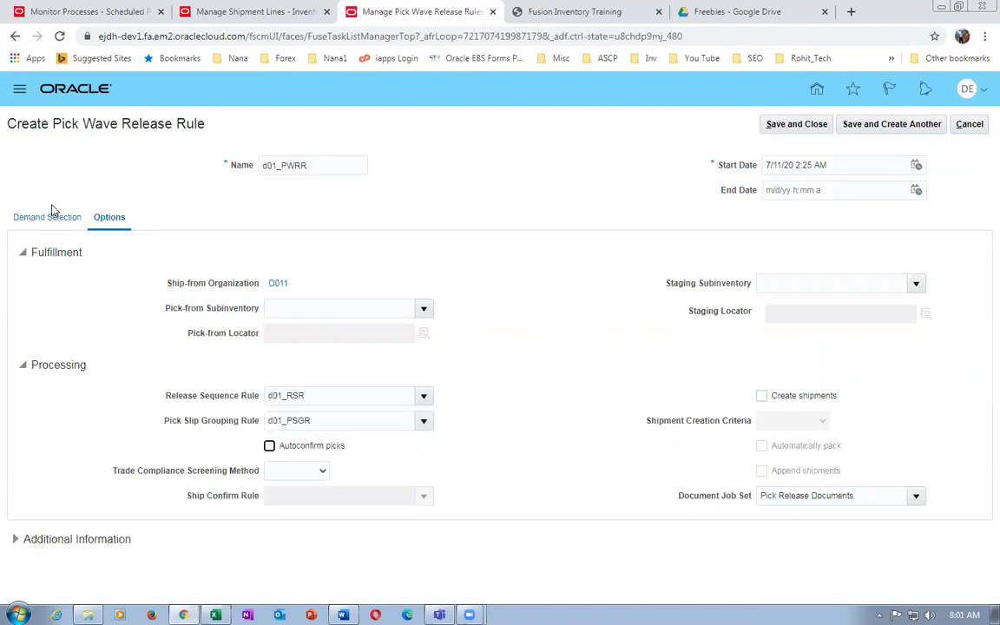
key(alt+Tab)
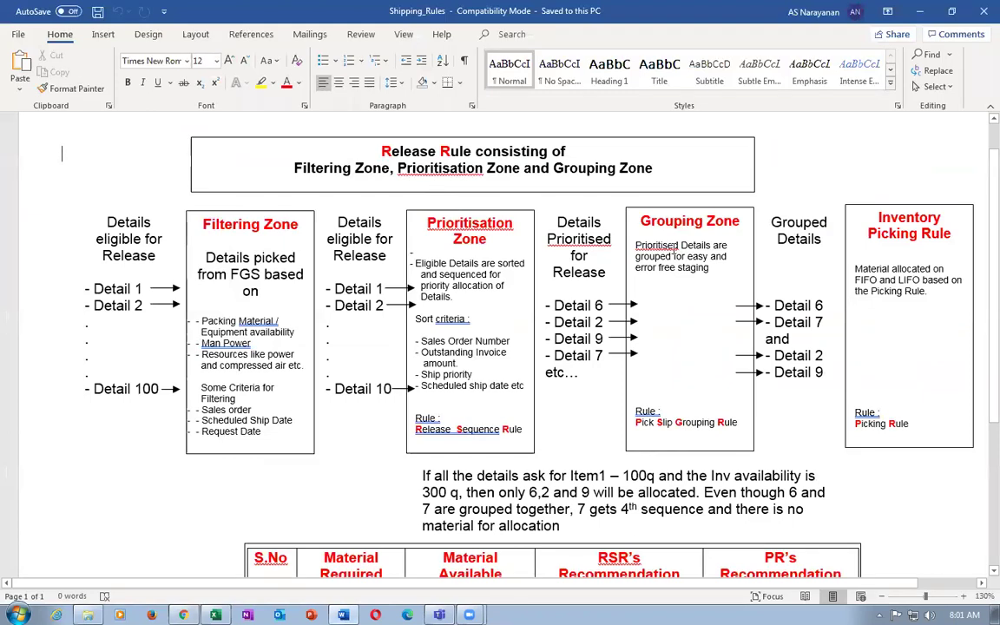
key(alt+Tab)
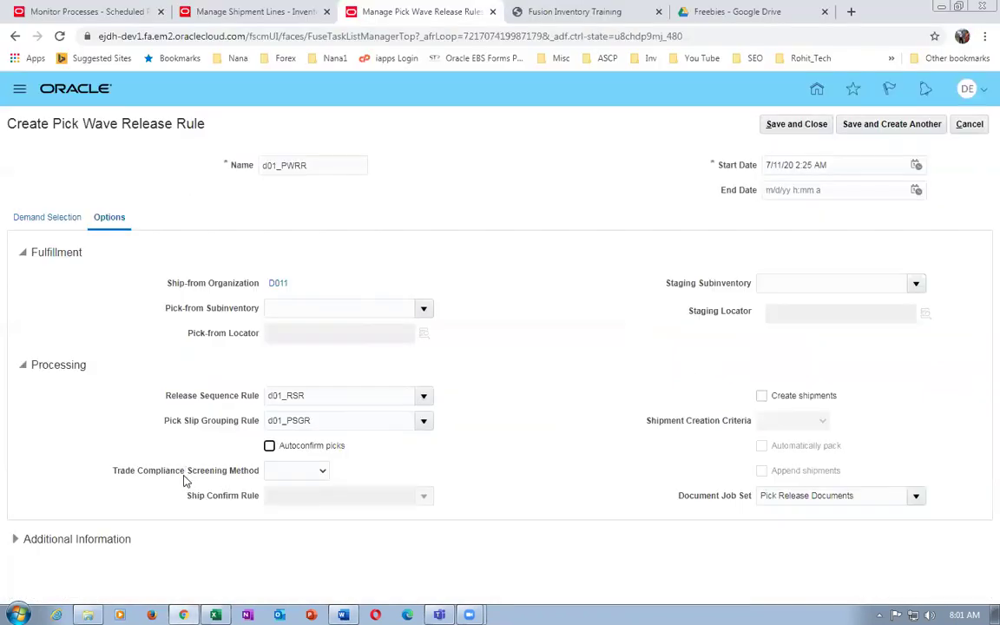
Enable Autoconfirm picks for the rule, and open the Shipping document from the Fusion_Order_Management_Documentation folder in Word.
click(269, 447)
click(88, 614)
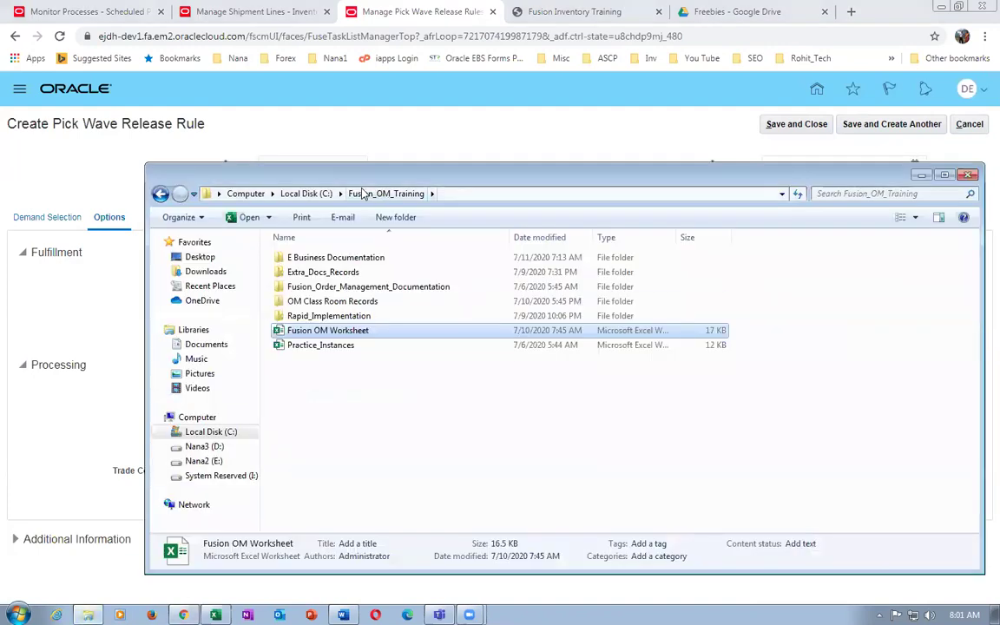
double_click(350, 290)
click(328, 316)
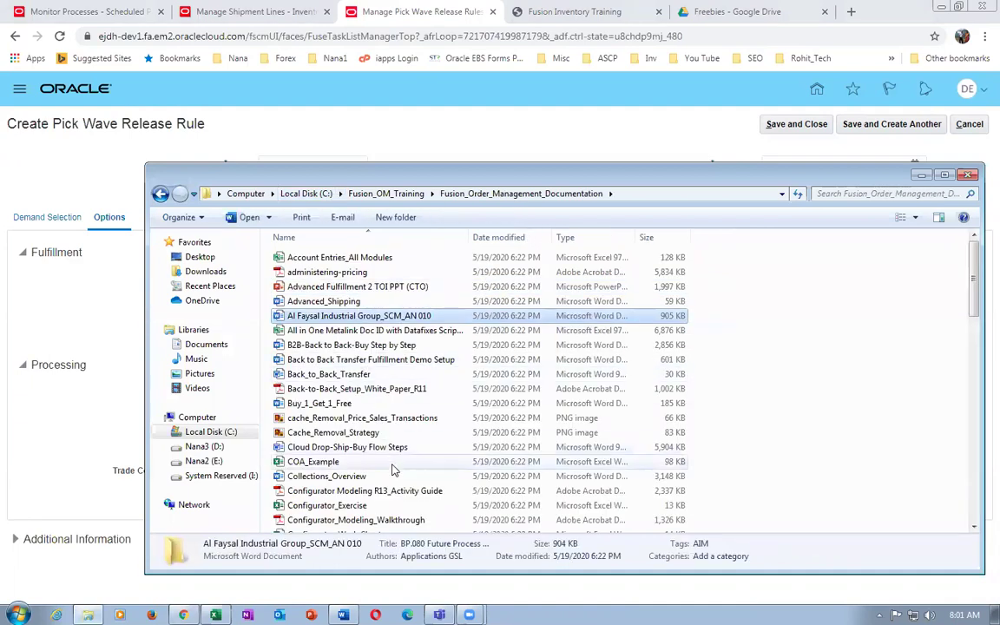
key(s)
double_click(317, 380)
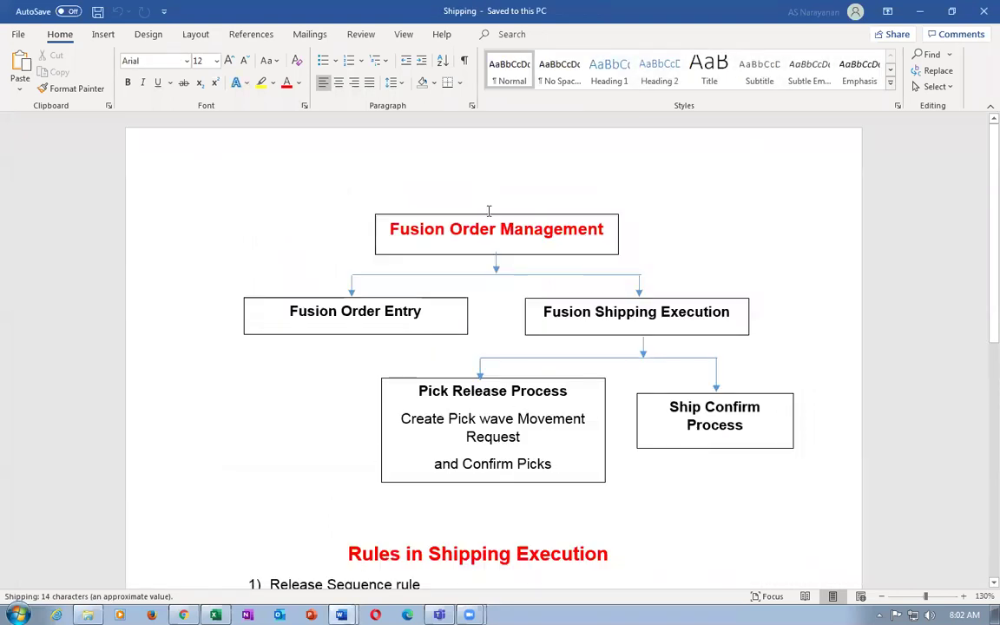
Examine the Fusion Order Management diagram in the Shipping document, from order entry through pick release to ship confirm.
click(448, 229)
click(330, 297)
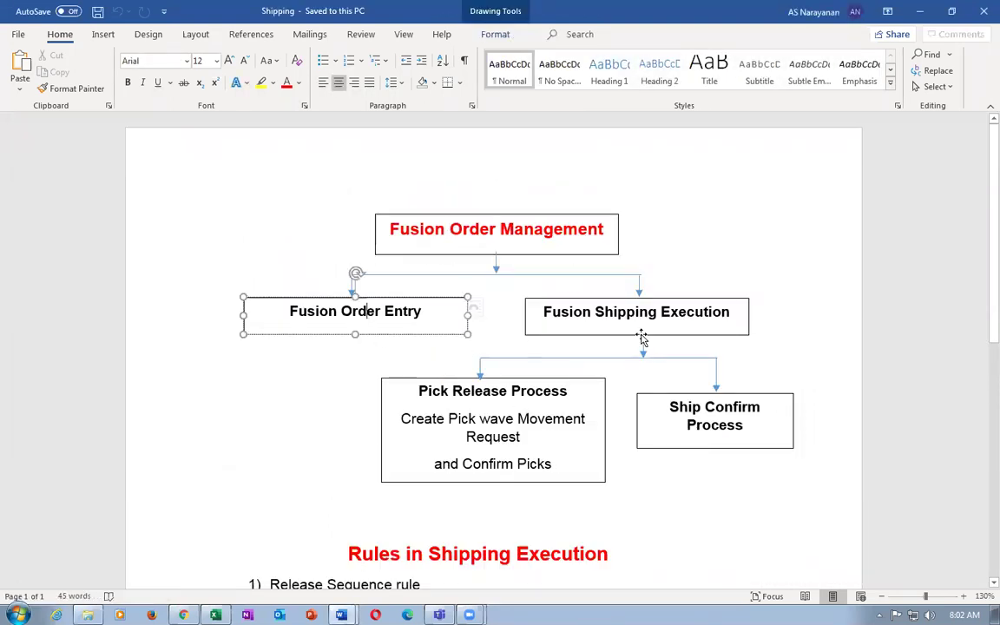
click(652, 318)
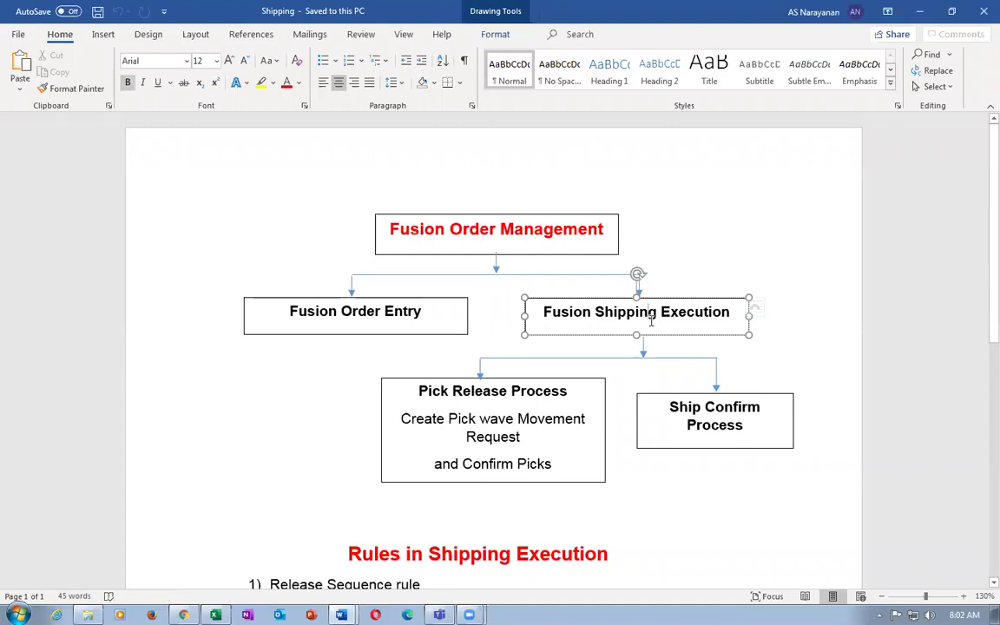
scroll(438, 379, down, 2)
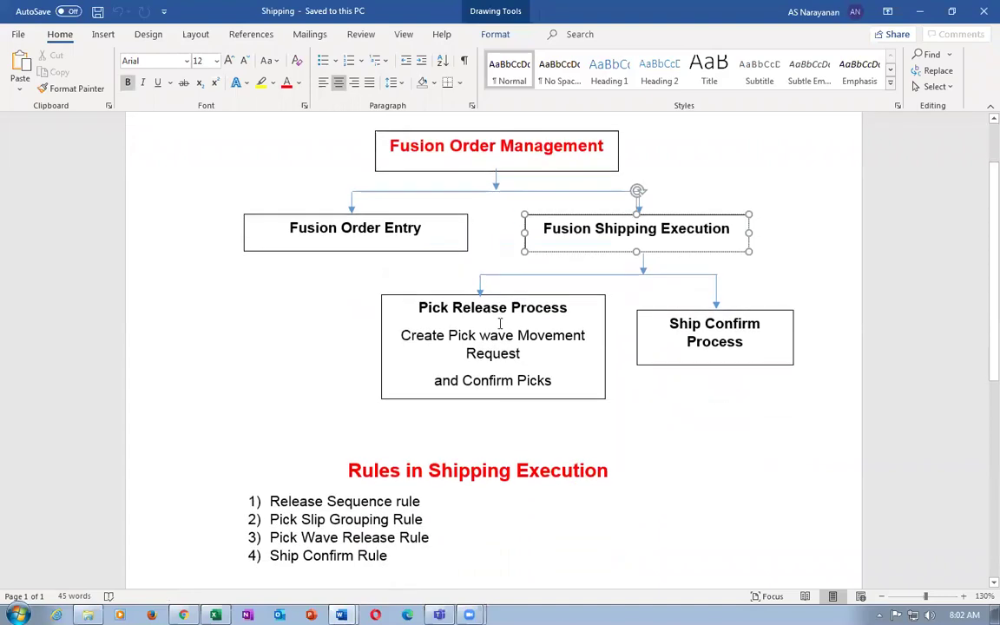
click(455, 314)
click(711, 324)
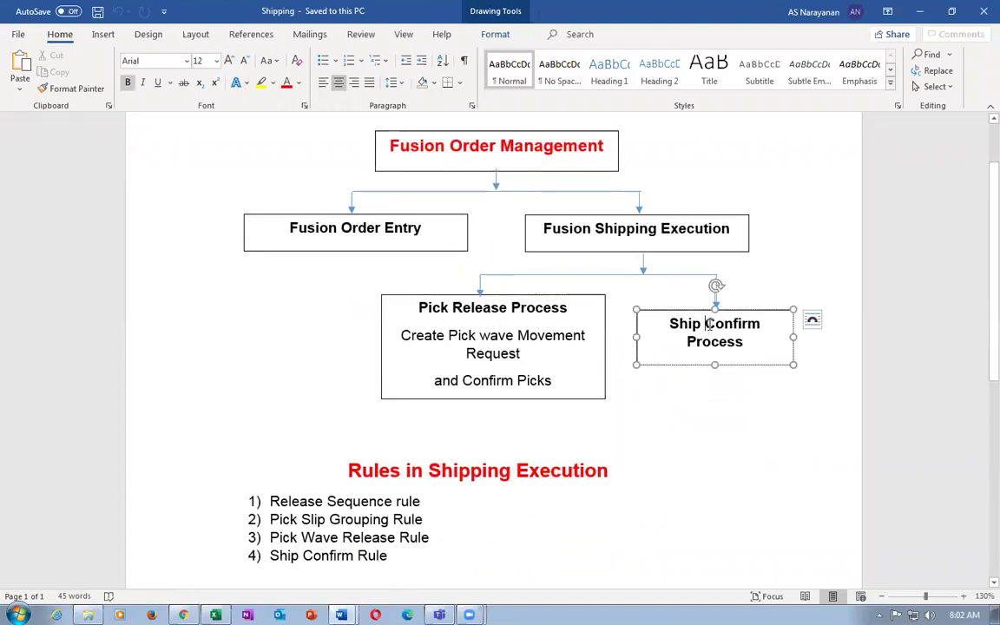
triple_click(710, 324)
click(435, 318)
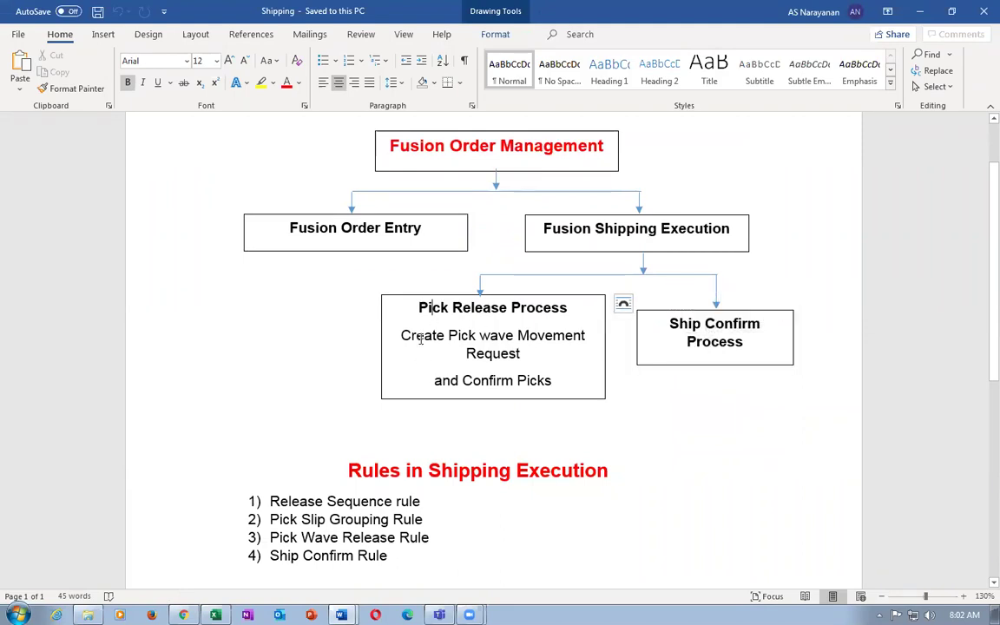
drag(425, 337, 521, 358)
click(476, 382)
drag(434, 382, 524, 385)
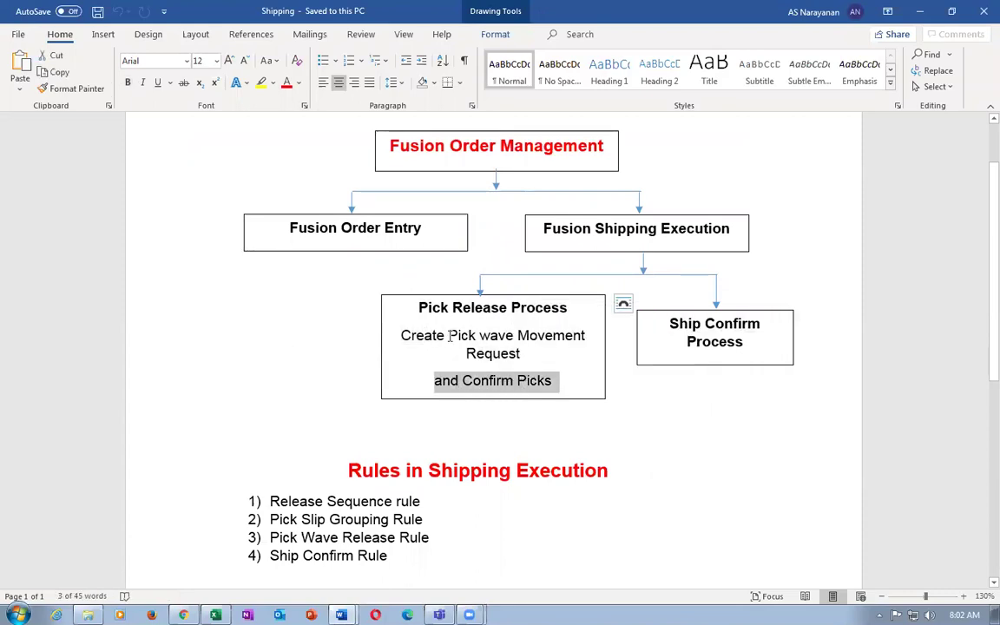
click(458, 337)
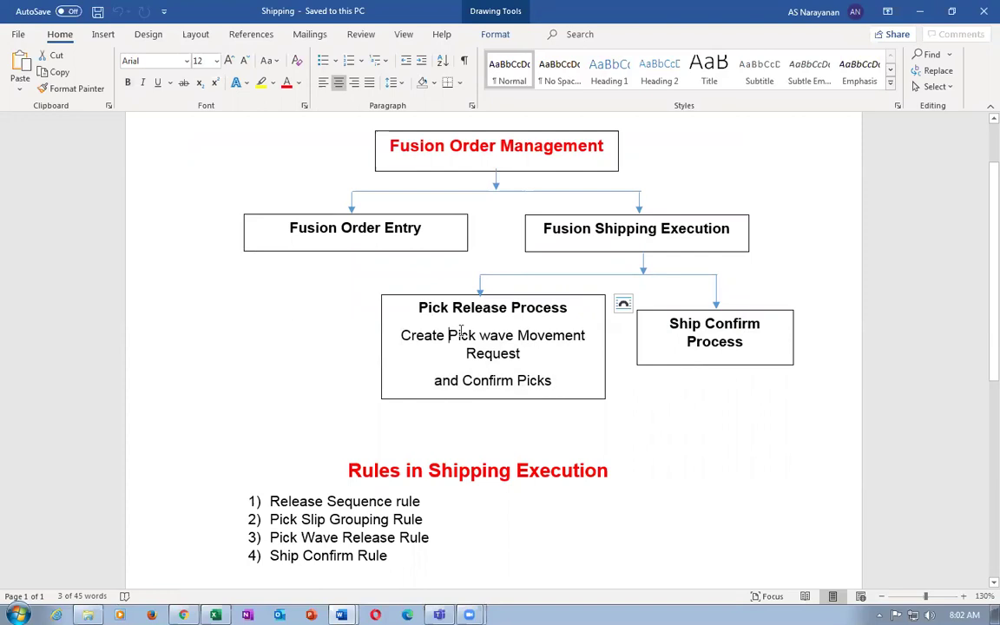
click(477, 382)
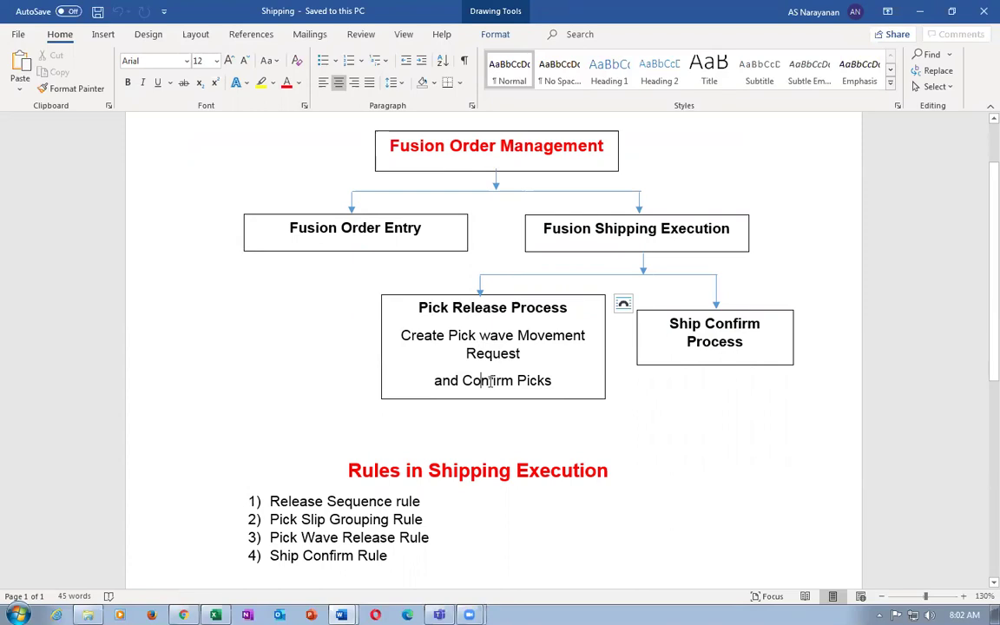
click(744, 342)
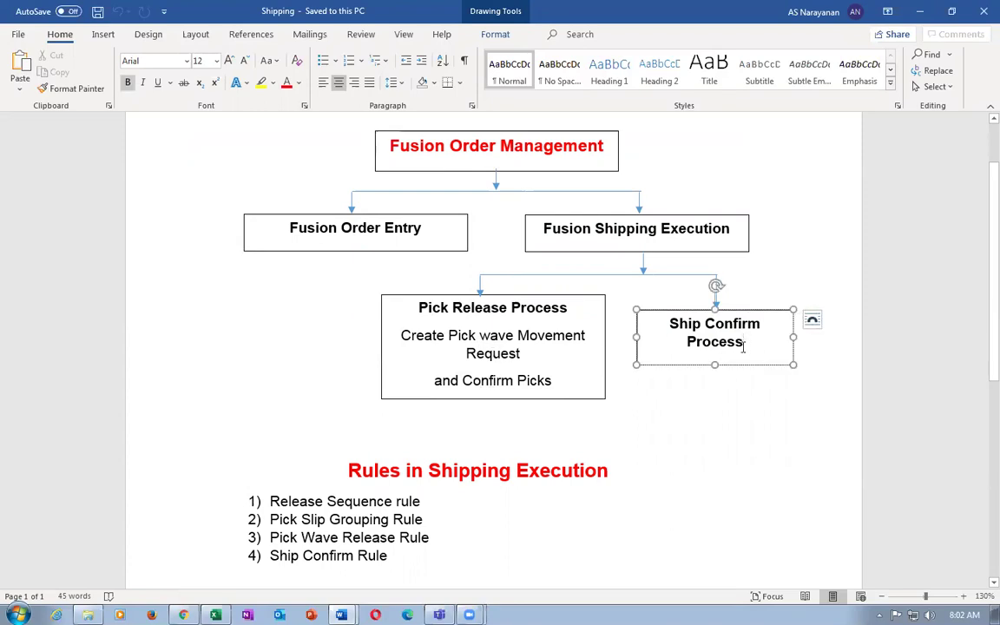
Compare the rule's Autoconfirm picks option in the browser with the Confirm Picks text in the Shipping document in Word.
key(alt+Tab)
key(alt+Tab)
key(alt+Tab)
key(Tab)
key(Tab)
key(Tab)
key(Tab)
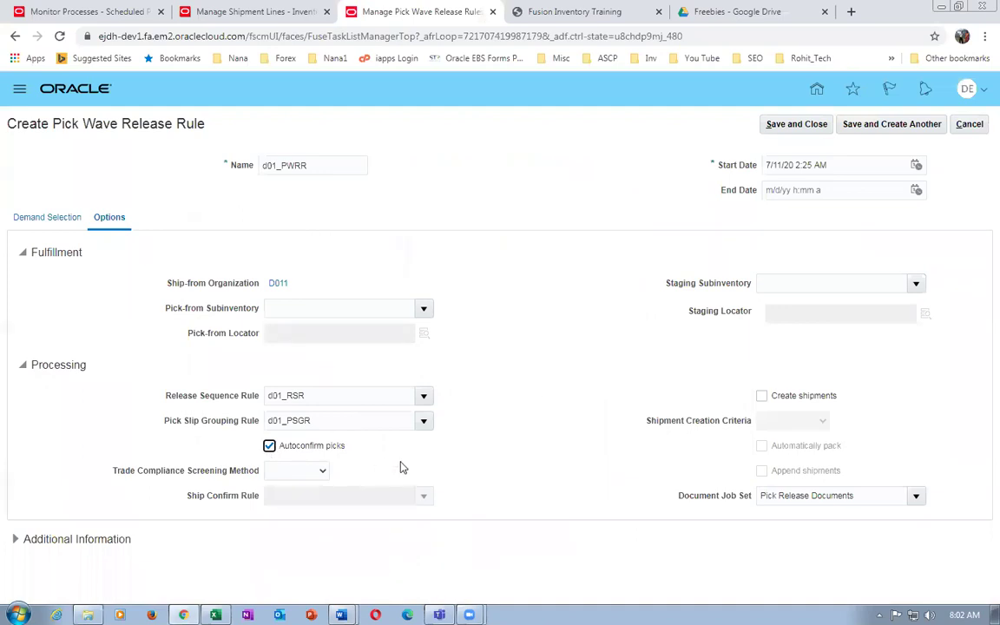
key(alt+Tab)
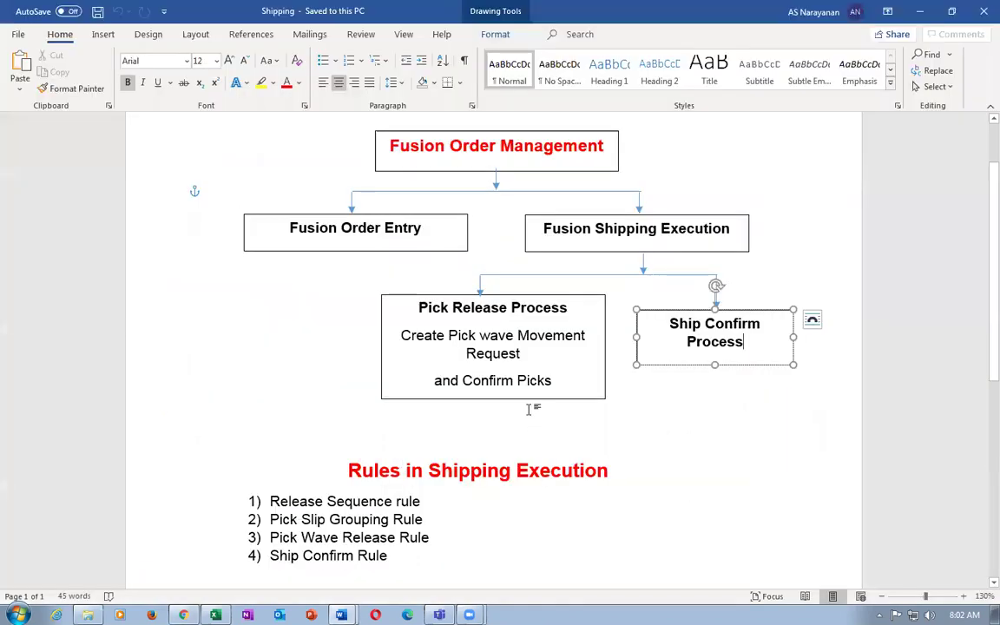
click(463, 380)
double_click(486, 380)
shift+click(568, 380)
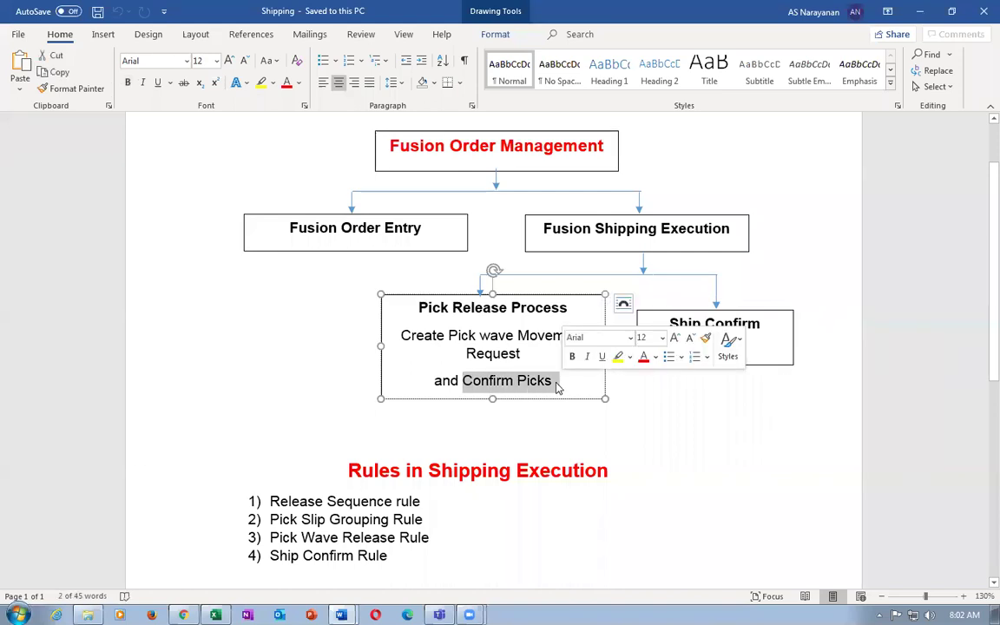
key(alt+Tab)
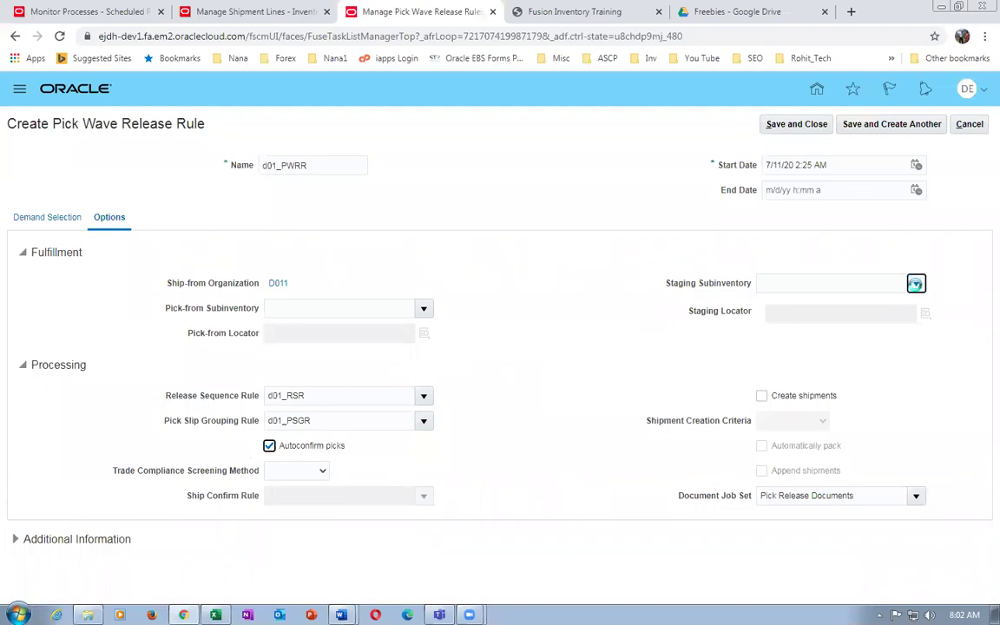
Set the Staging Subinventory to d011_STAGE, and enable Create shipments and Automatically pack for the rule.
click(916, 284)
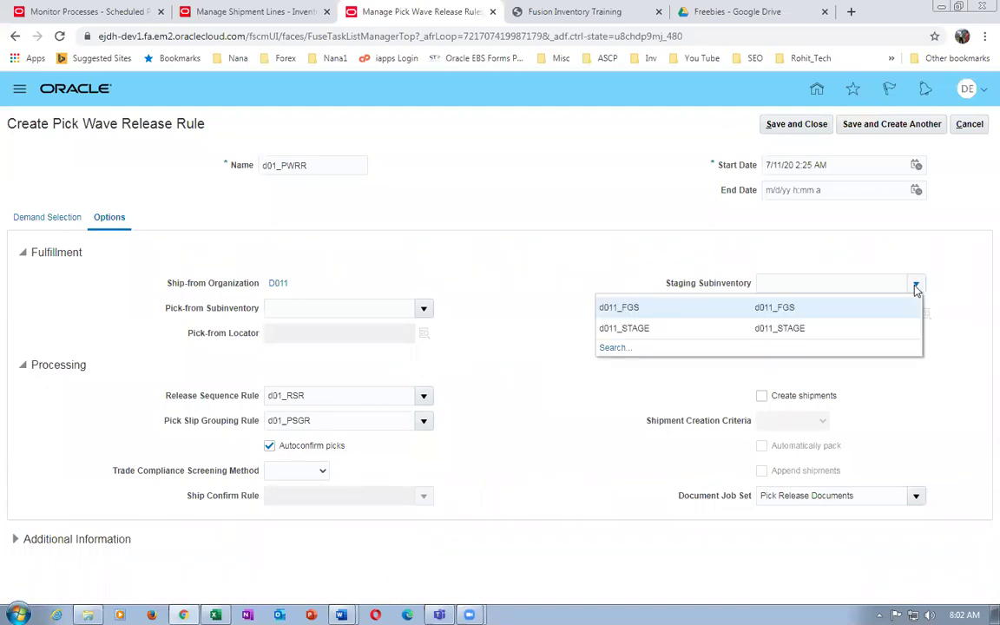
click(607, 329)
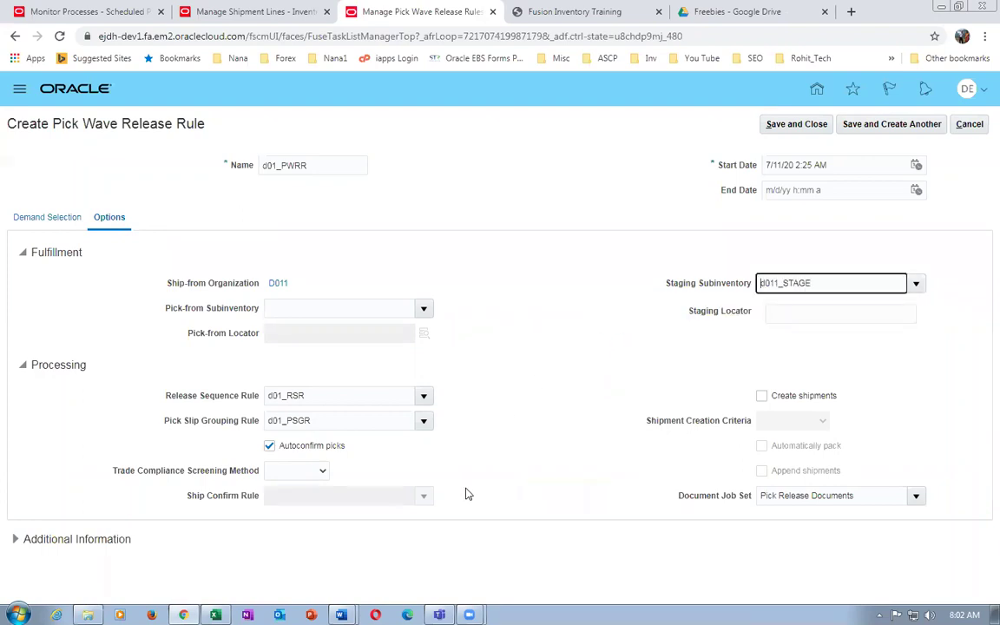
click(761, 398)
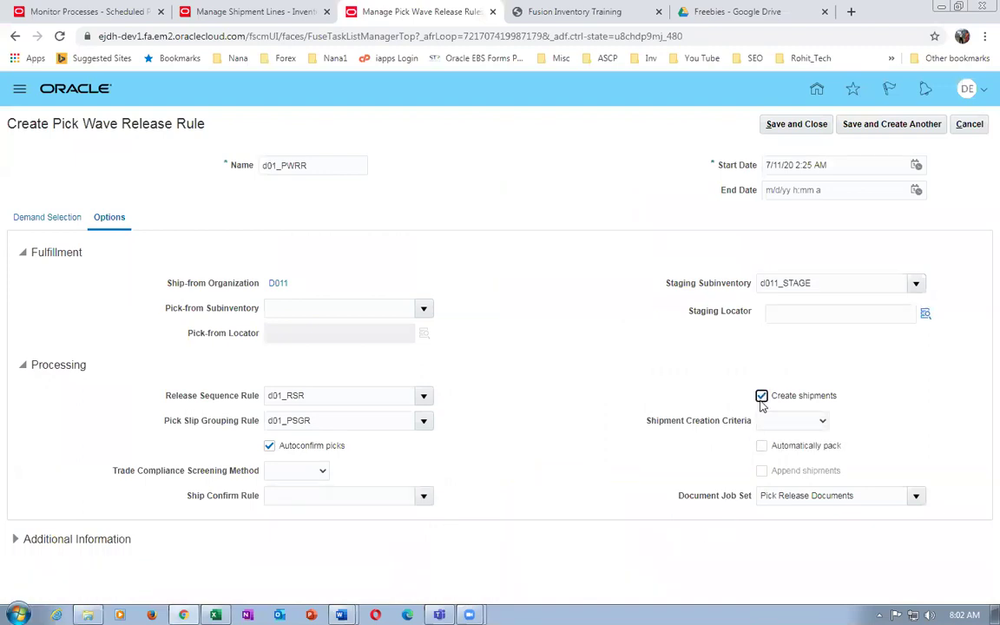
click(762, 448)
click(270, 497)
click(507, 482)
Compare the Pick Wave Release Rule page heading with the Release Rule heading in the Shipping_Rules document in Word.
drag(51, 123, 198, 130)
key(alt+Tab)
key(alt+Tab)
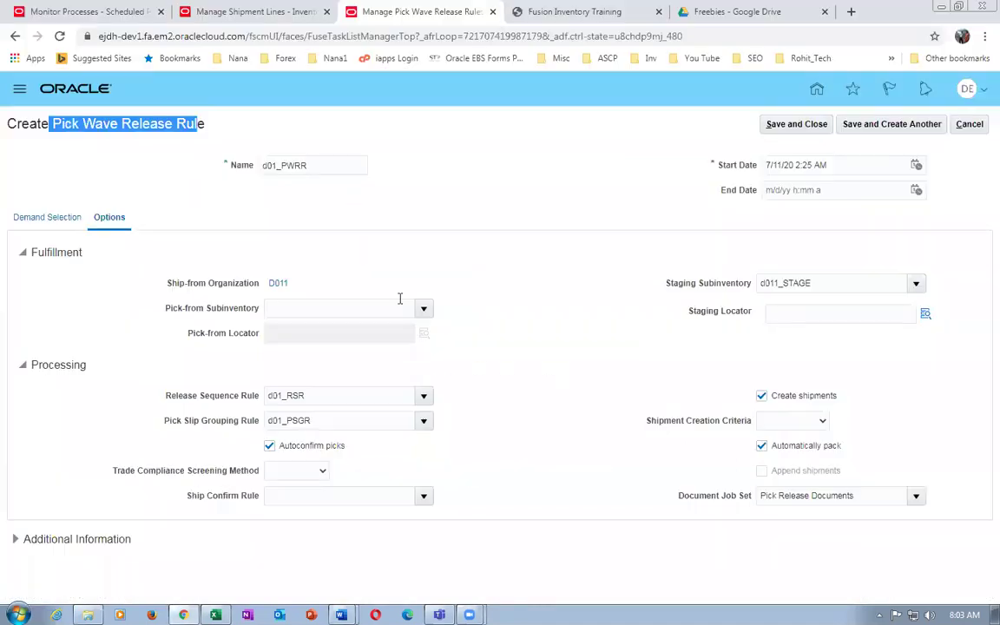
key(alt+Tab)
key(alt+Tab)
key(alt+Tab)
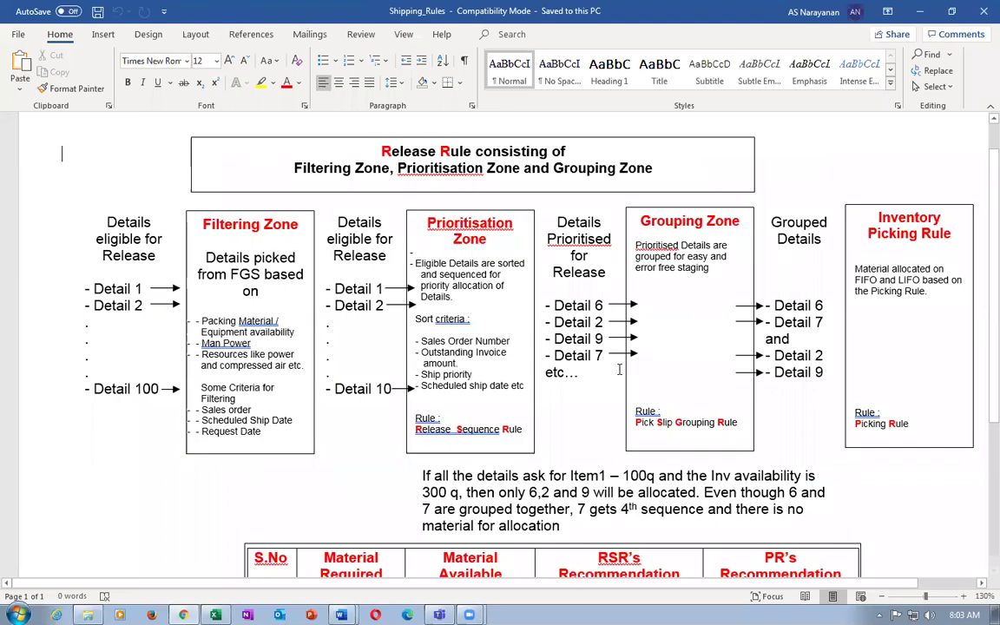
click(445, 151)
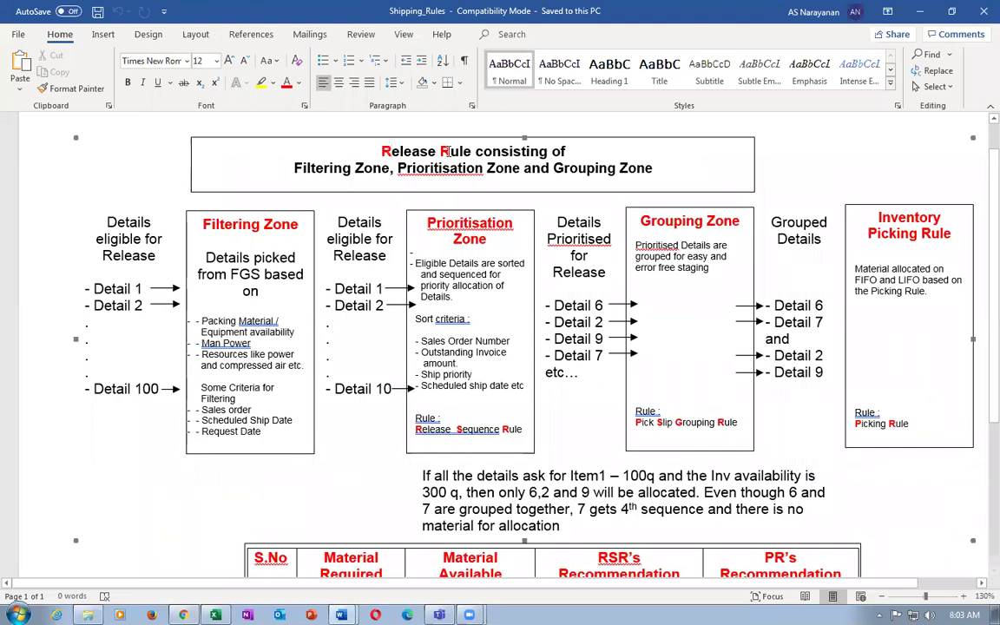
double_click(408, 151)
key(alt+Tab)
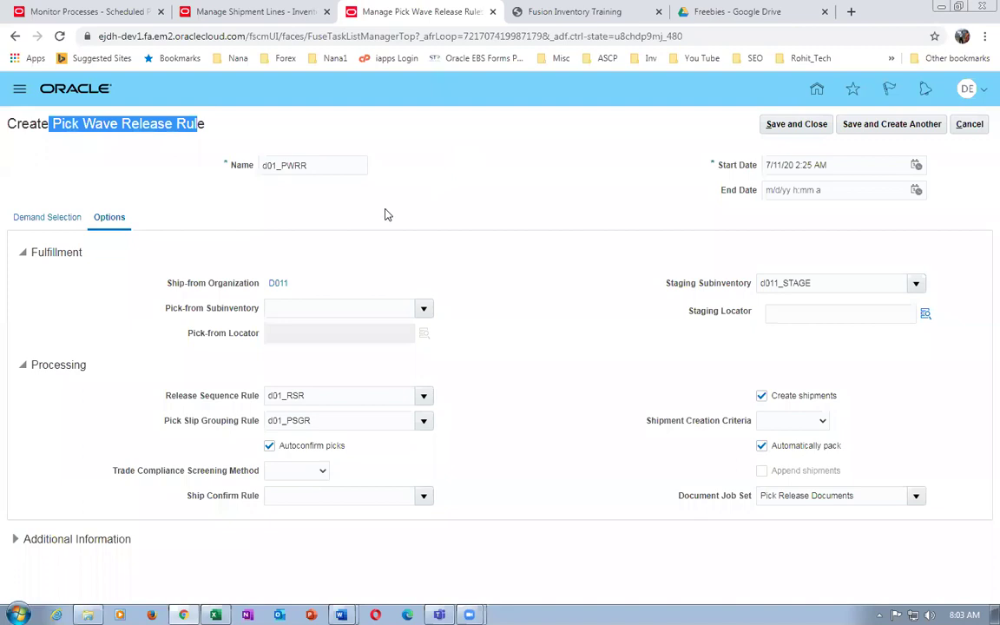
Review the rule's Demand Selection criteria in the browser and the Prioritisation Zone of the Shipping_Rules document in Word.
click(36, 218)
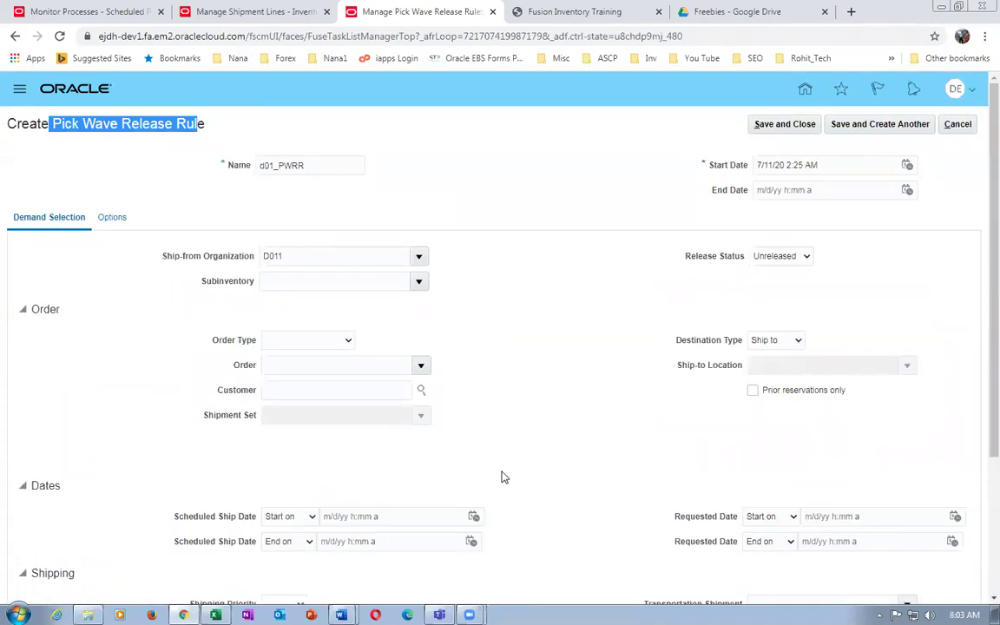
scroll(500, 476, down, 2)
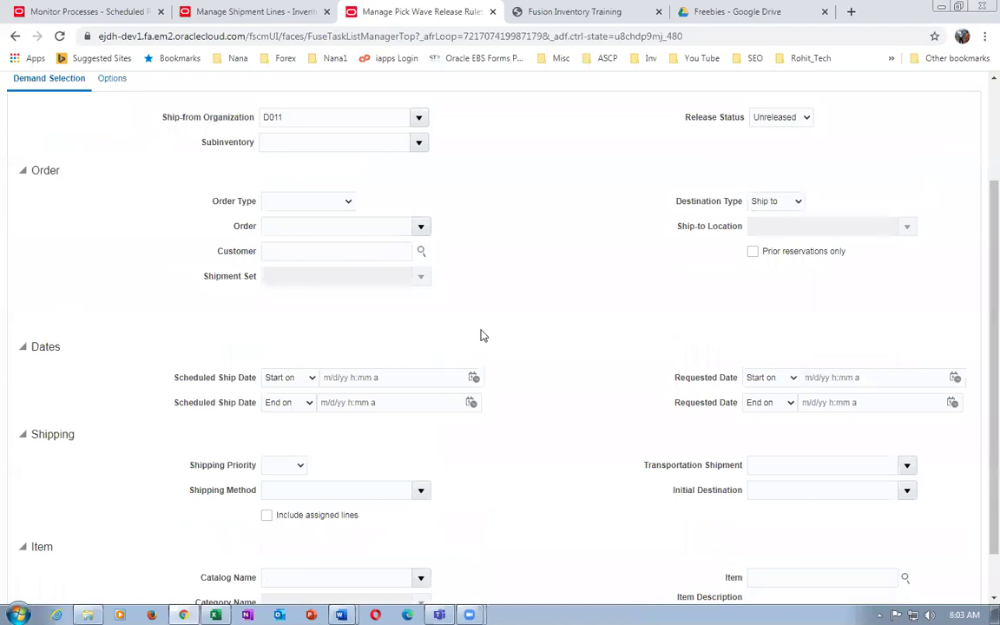
scroll(482, 335, up, 2)
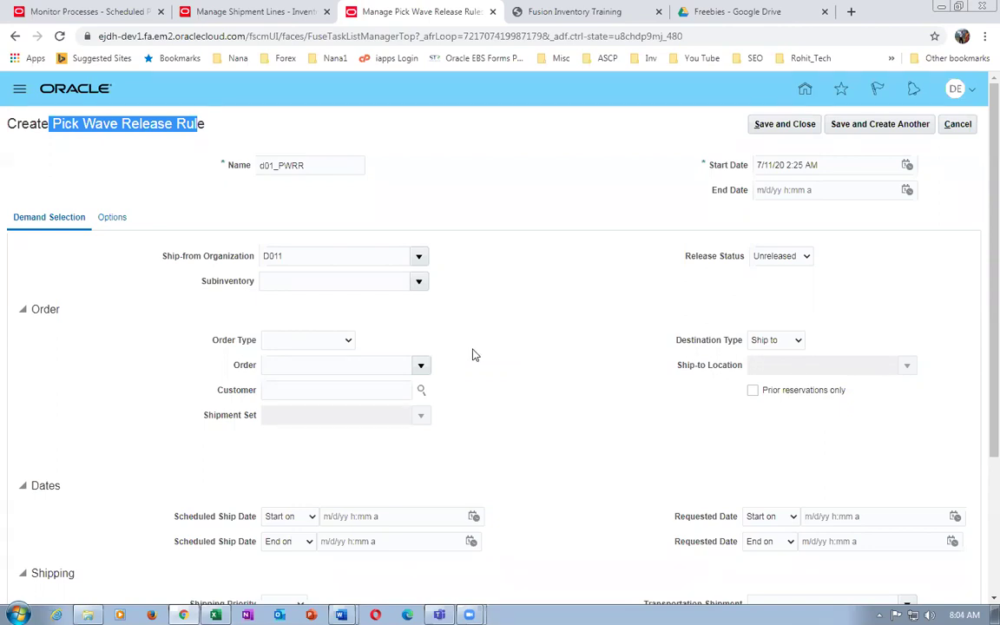
scroll(474, 354, down, 2)
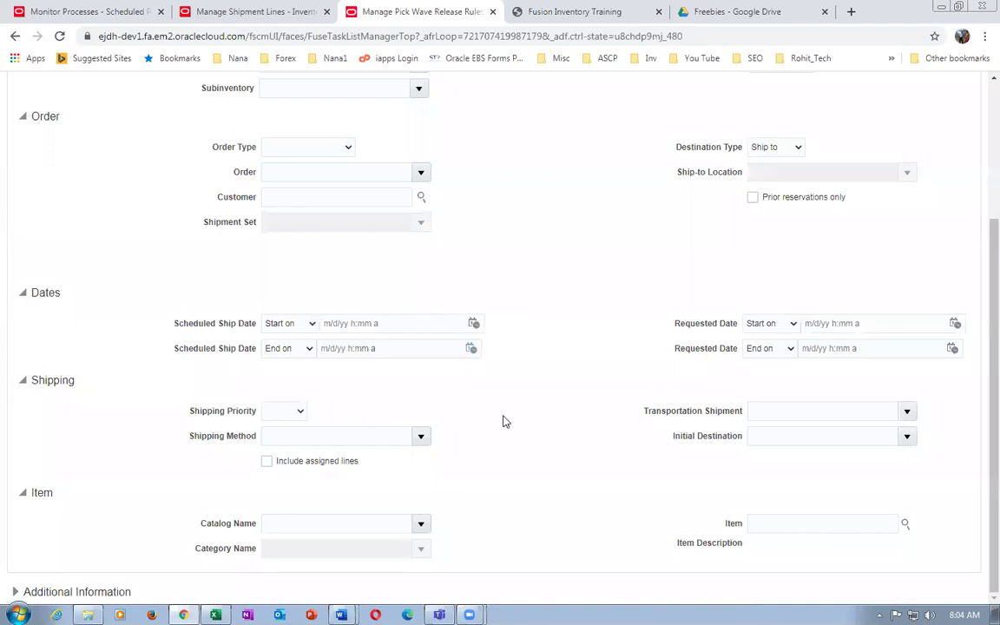
scroll(503, 421, up, 2)
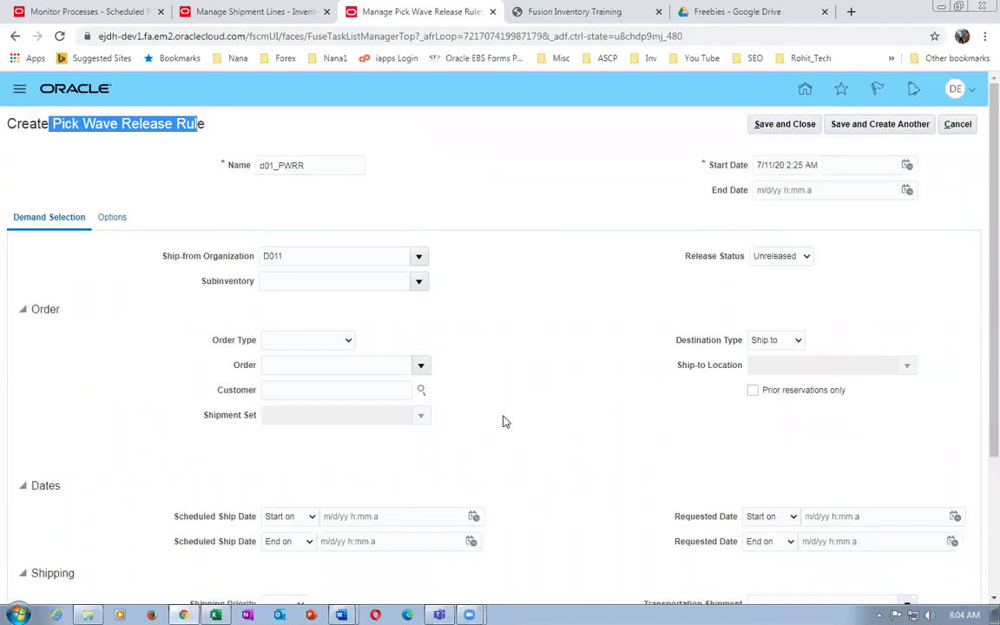
click(56, 123)
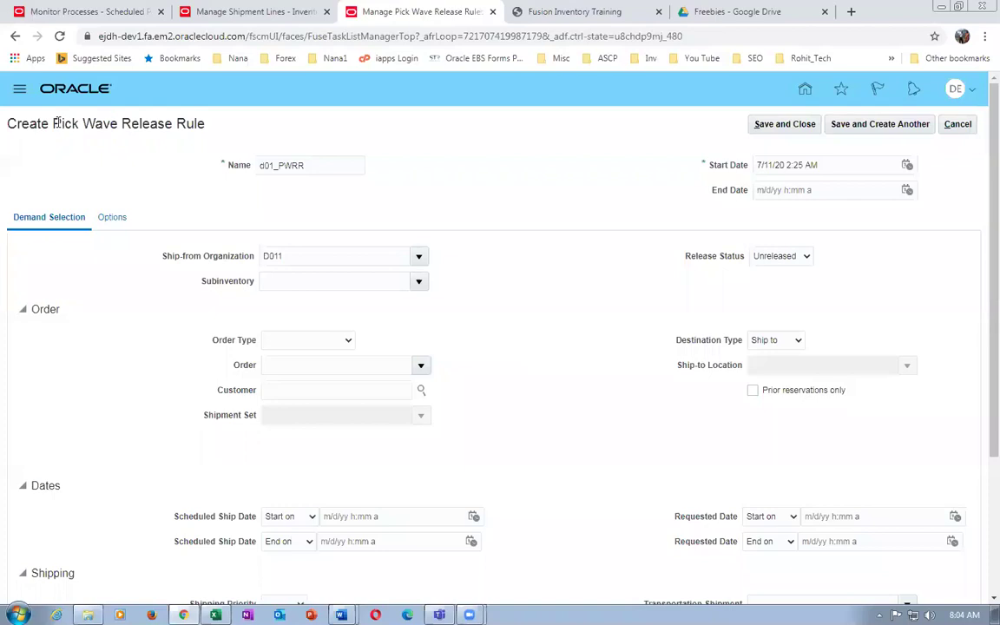
key(alt+Tab)
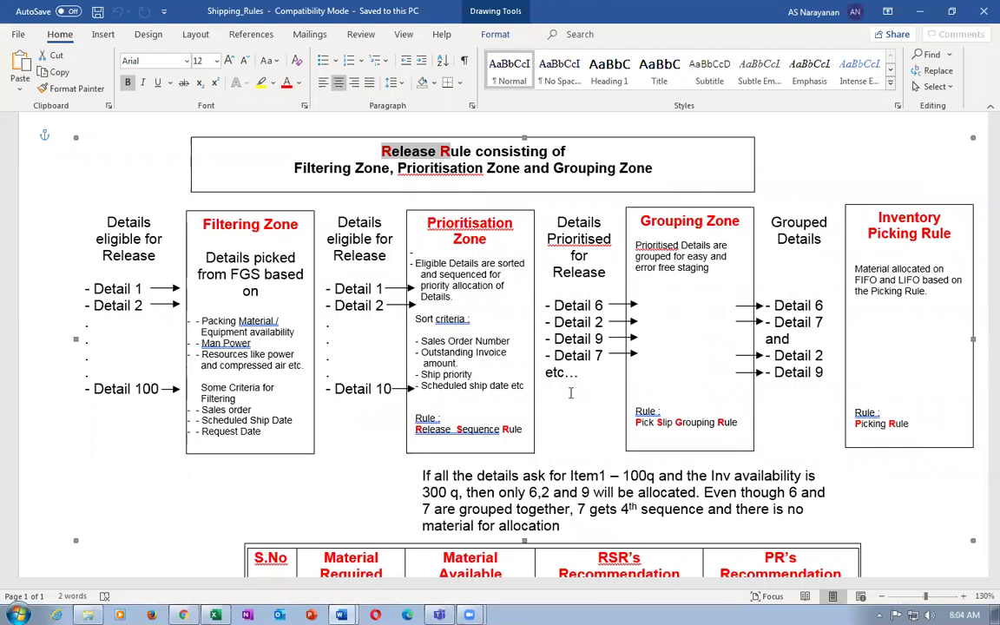
click(450, 296)
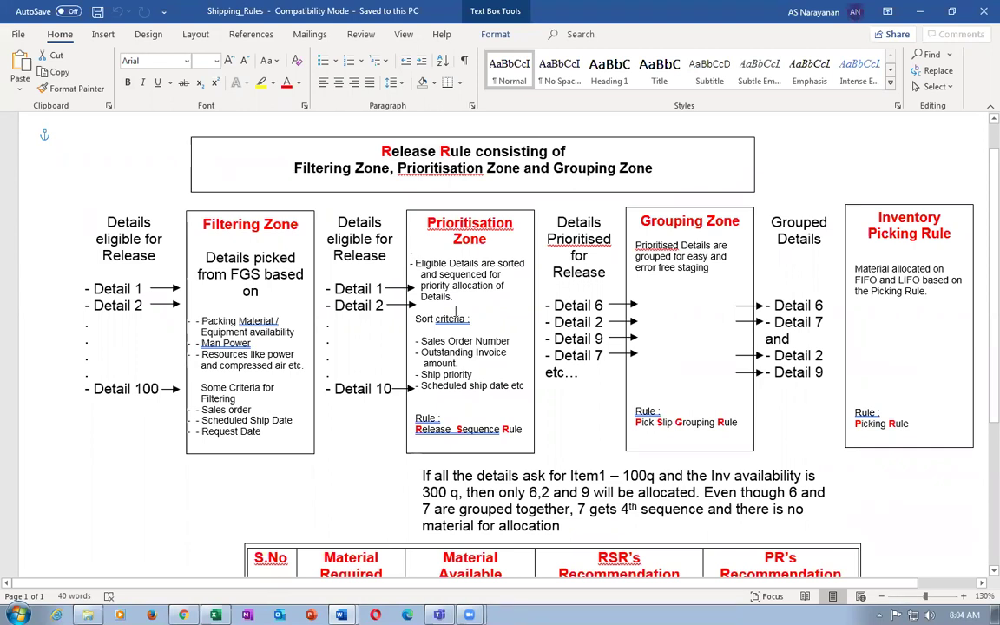
key(alt+Tab)
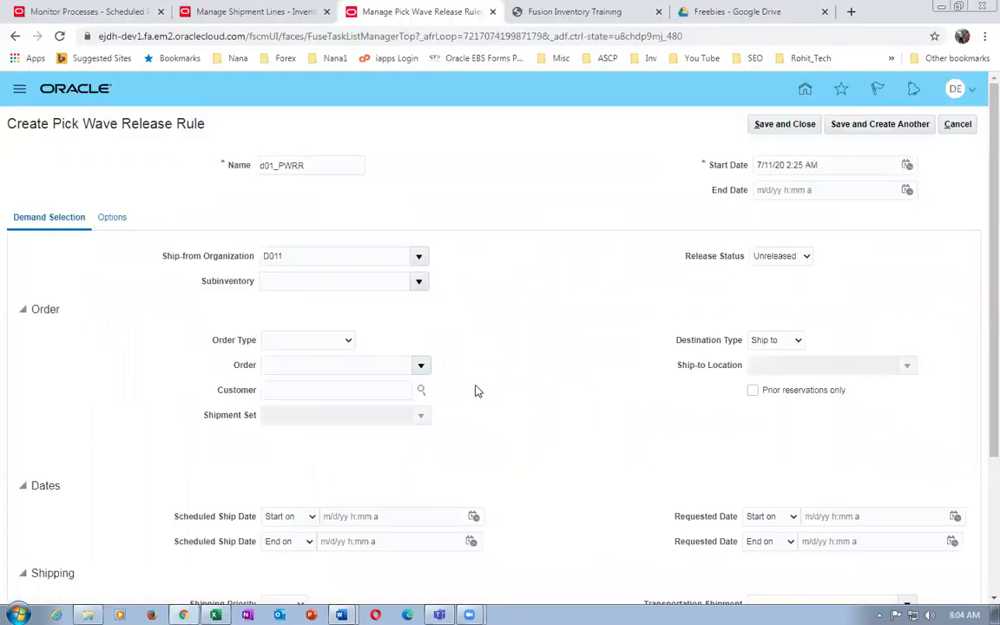
Check the demand selection criteria once more, and save and close the d01_PWRR pick wave release rule.
scroll(488, 406, down, 3)
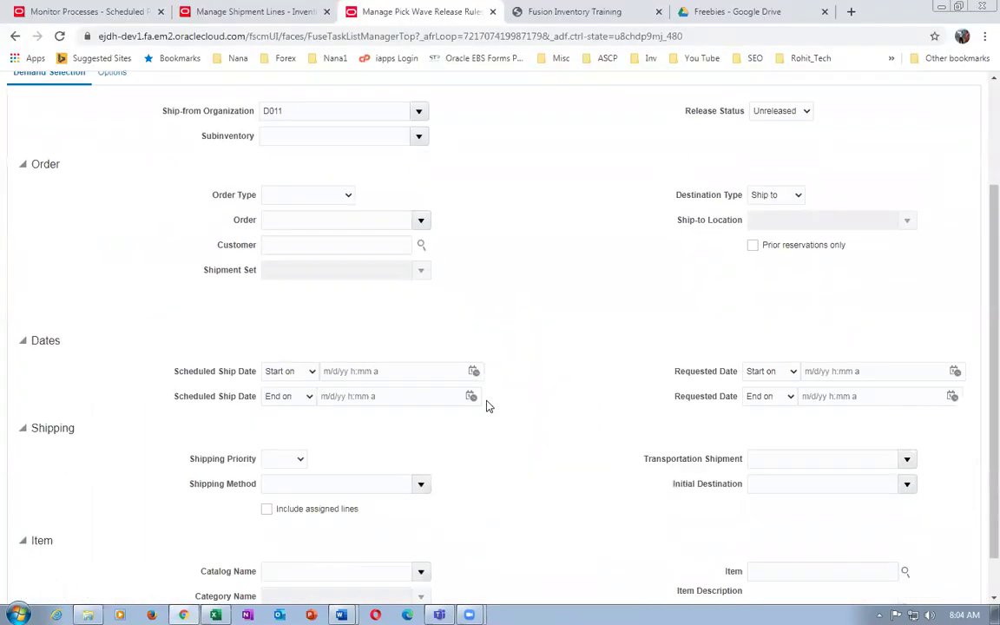
scroll(488, 406, up, 3)
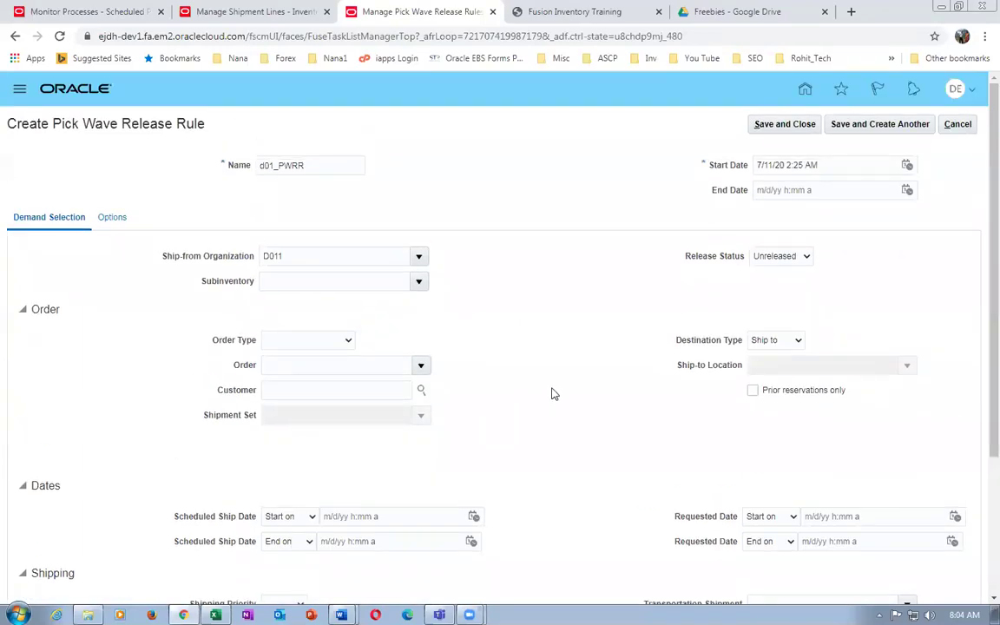
drag(55, 124, 209, 125)
click(786, 125)
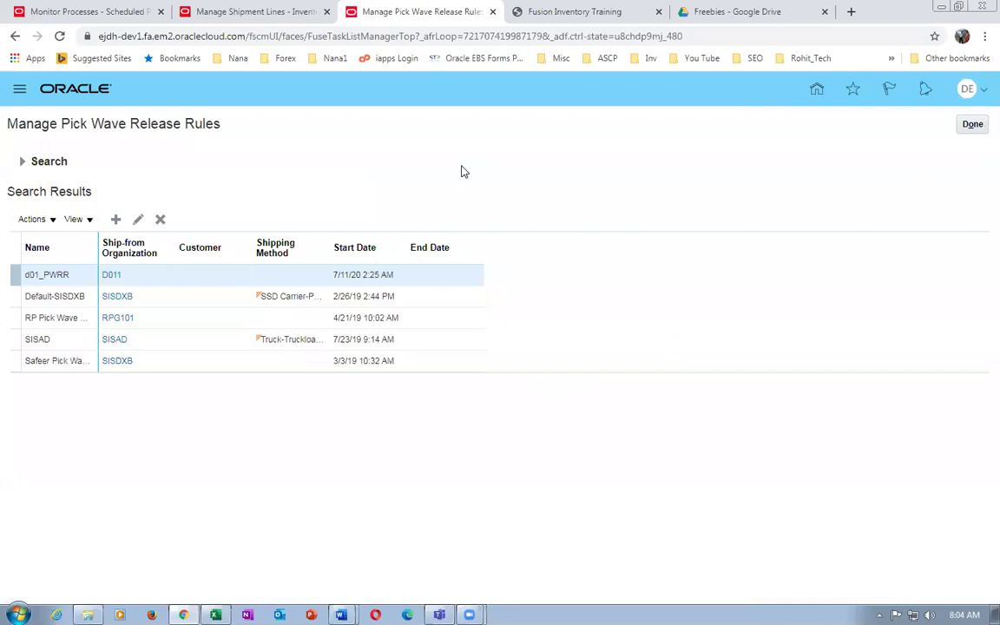
Close the pick wave release rules and review the Filtering, Prioritisation and Grouping Zones in the Shipping_Rules document in Word.
click(971, 126)
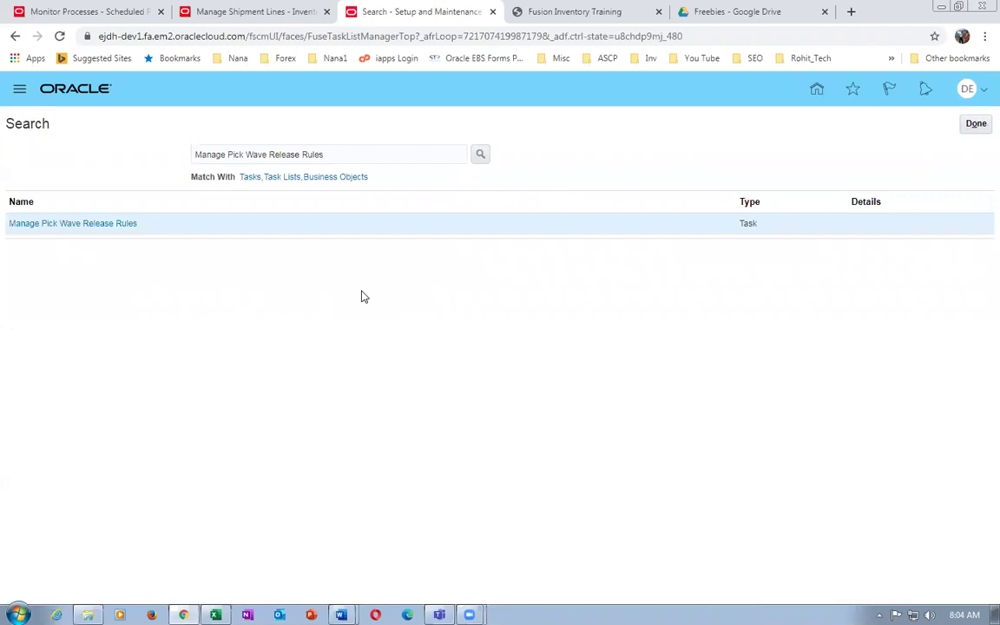
key(alt+Tab)
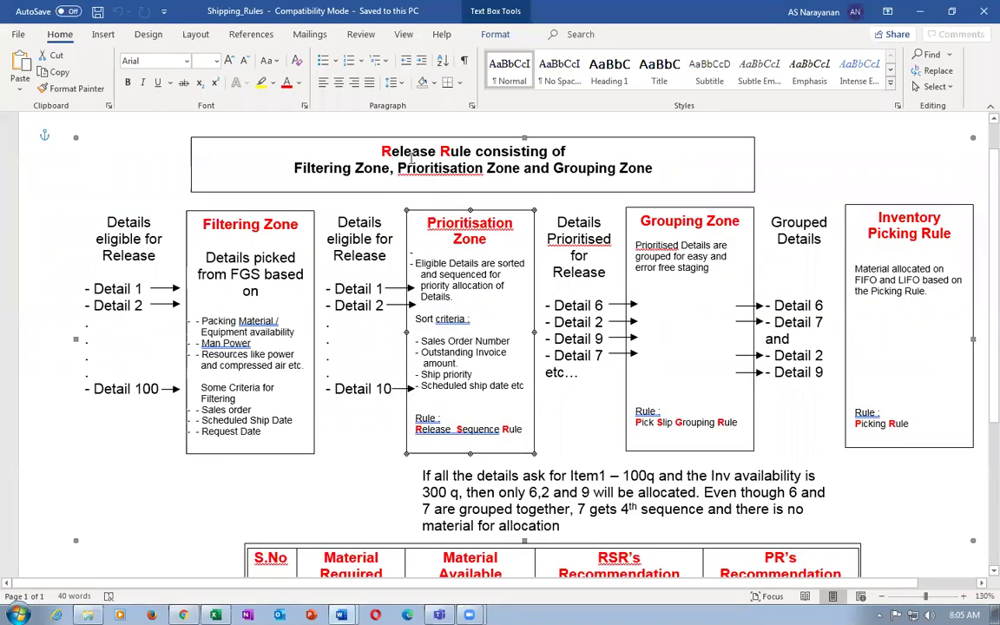
click(209, 258)
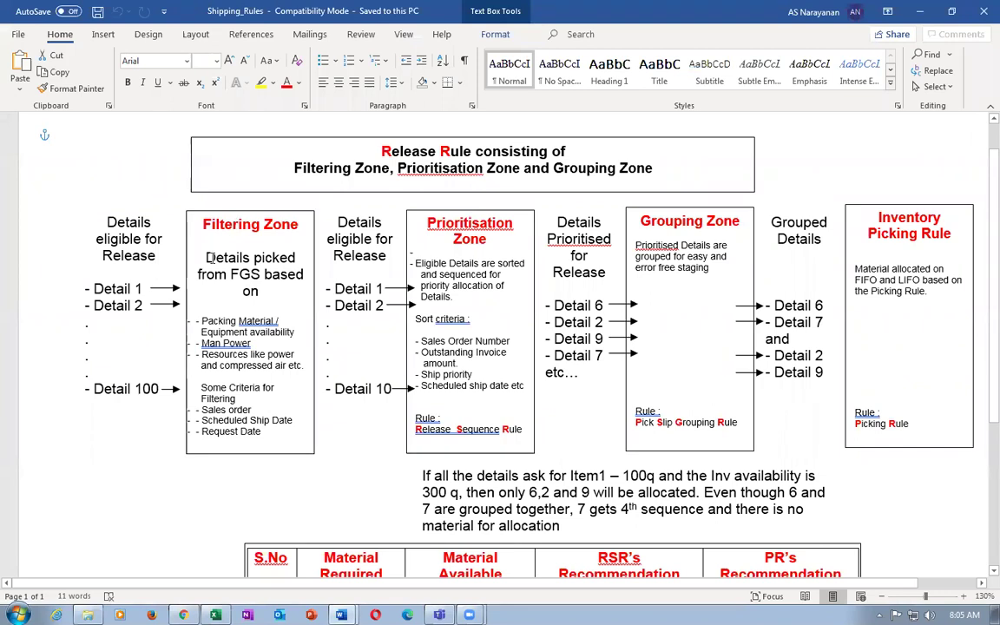
click(364, 312)
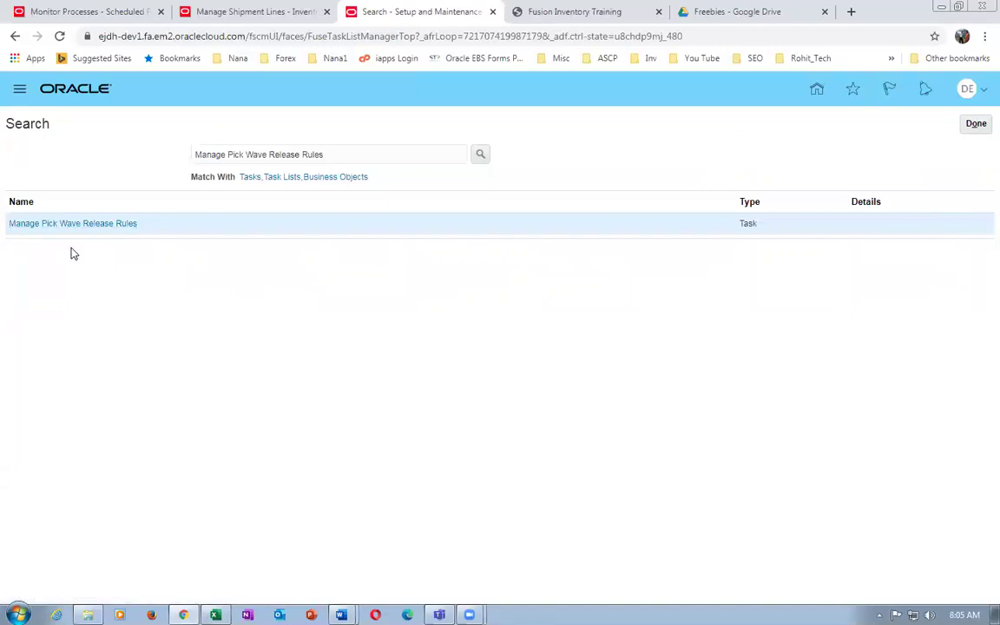
key(alt+Tab)
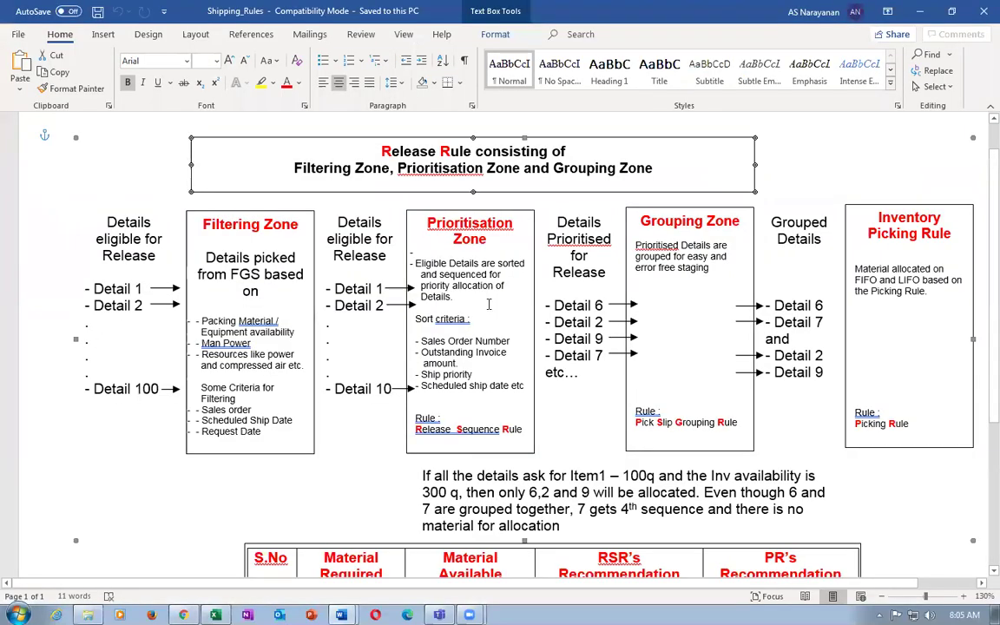
click(523, 378)
click(677, 429)
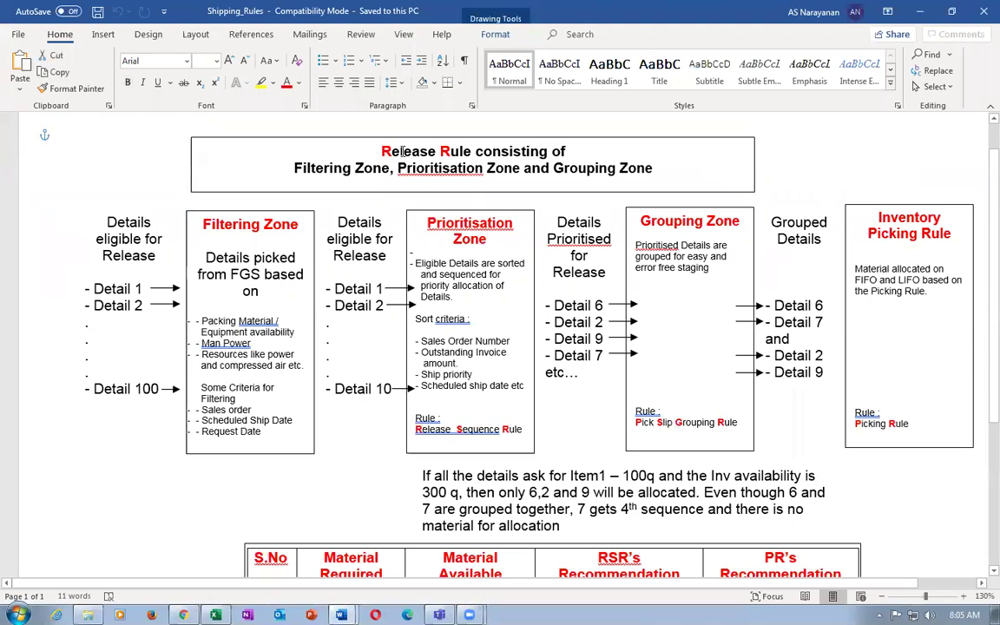
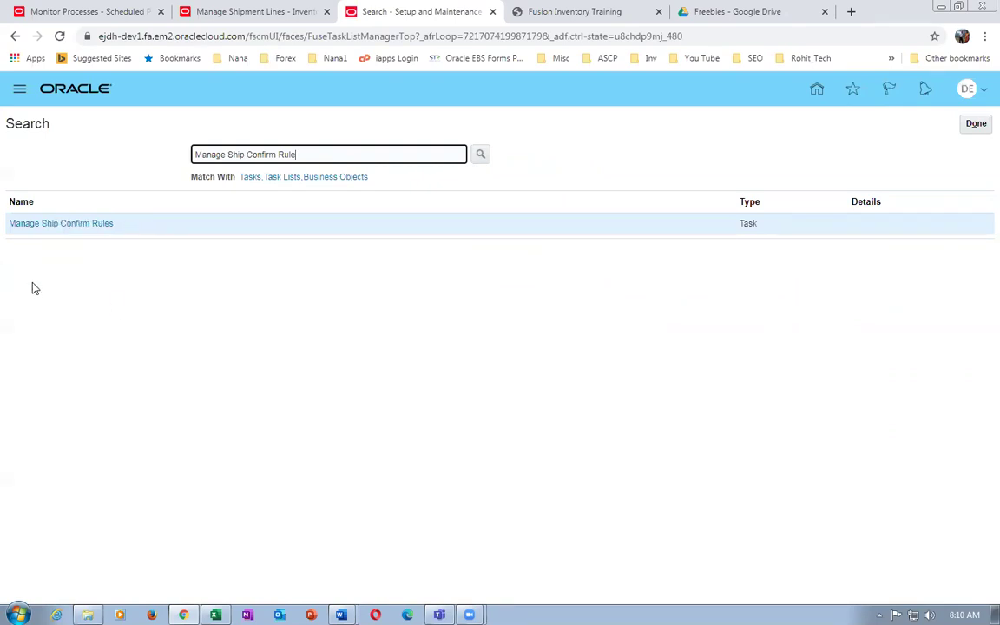
Create ship confirm rule d01_Ship_Confirm_rule with the same text as description, disable Defer sending inventory updates to integrated applications, and save it.
click(47, 226)
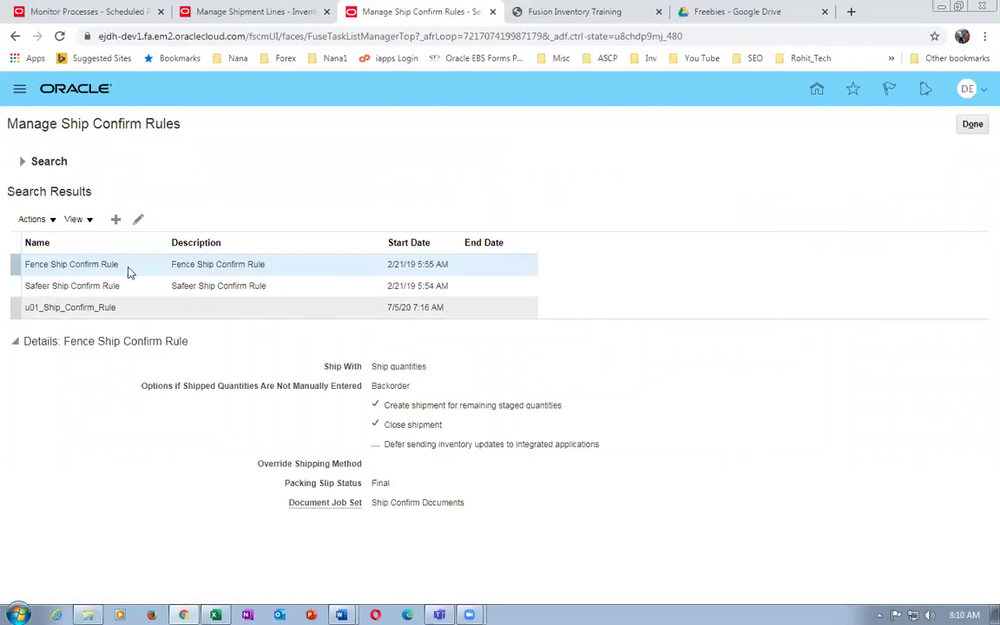
click(115, 218)
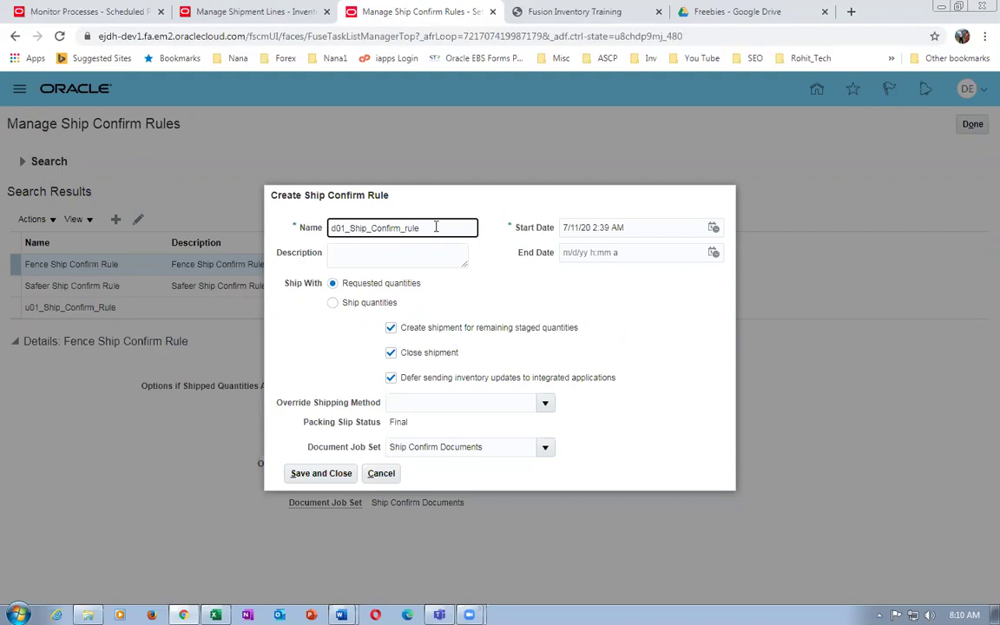
drag(438, 229, 212, 230)
key(ctrl+c)
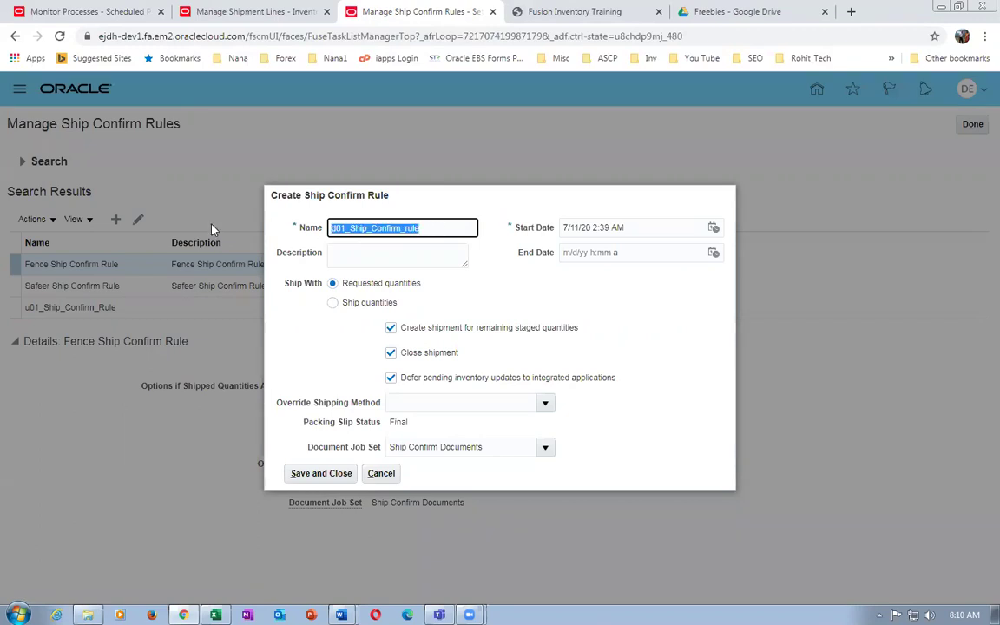
click(343, 255)
key(ctrl+v)
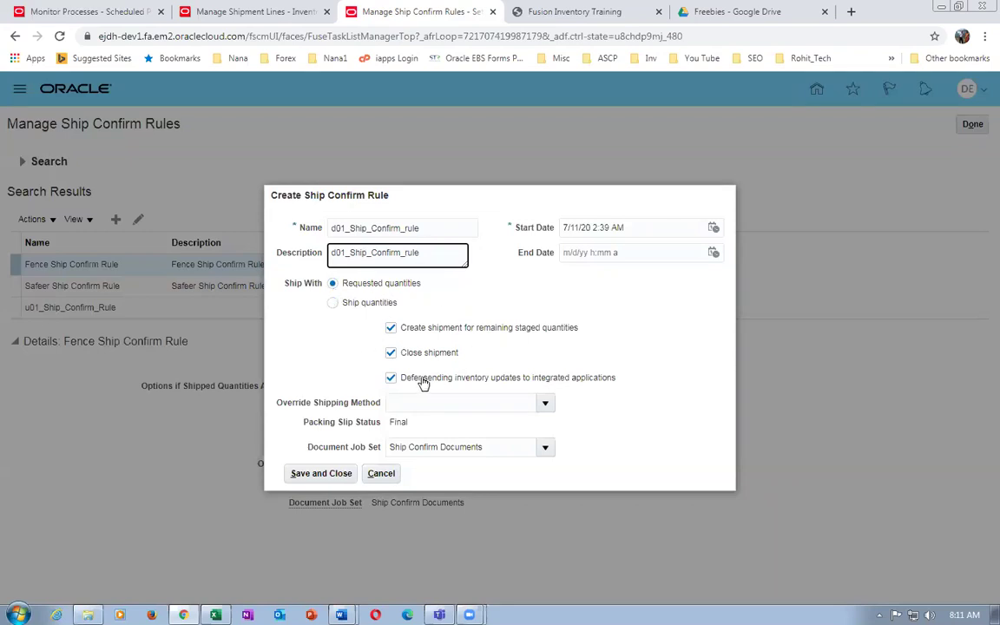
click(391, 381)
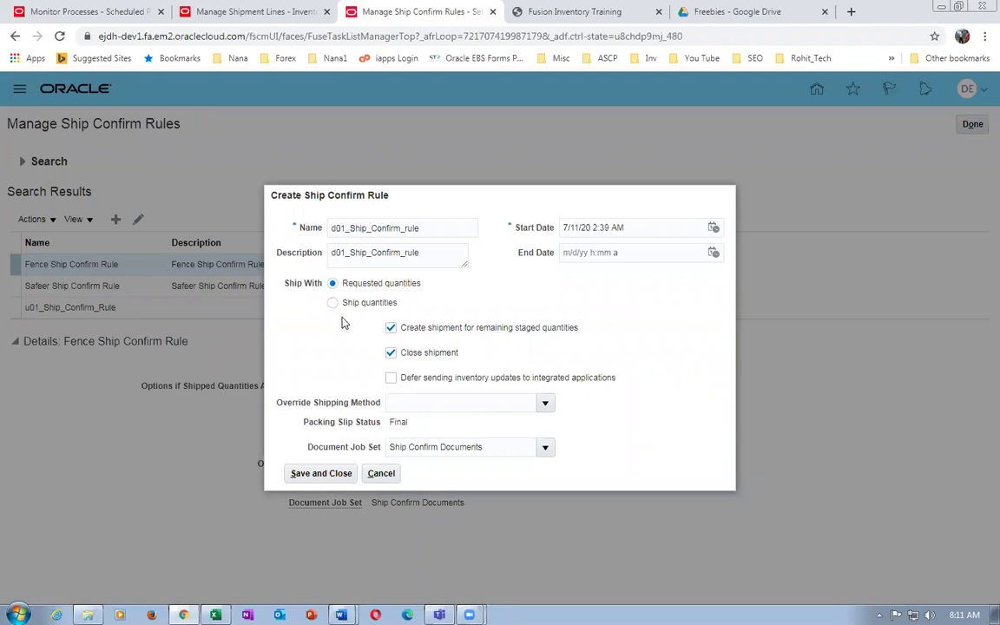
click(310, 475)
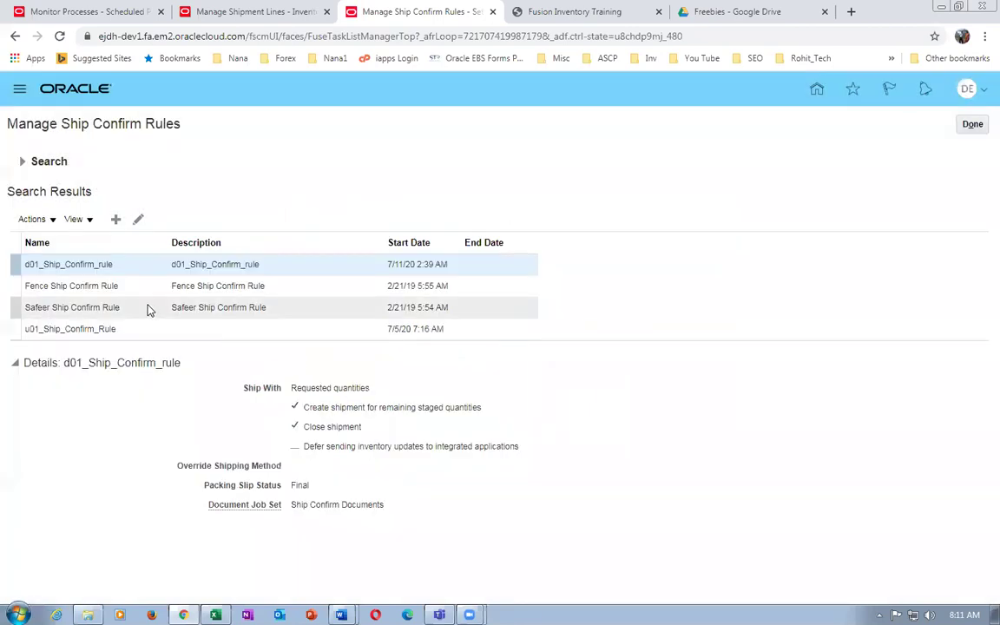
Review the Rules in Shipping Execution list in the Shipping document in Word, and return to the browser.
key(alt+Tab)
key(alt+Tab)
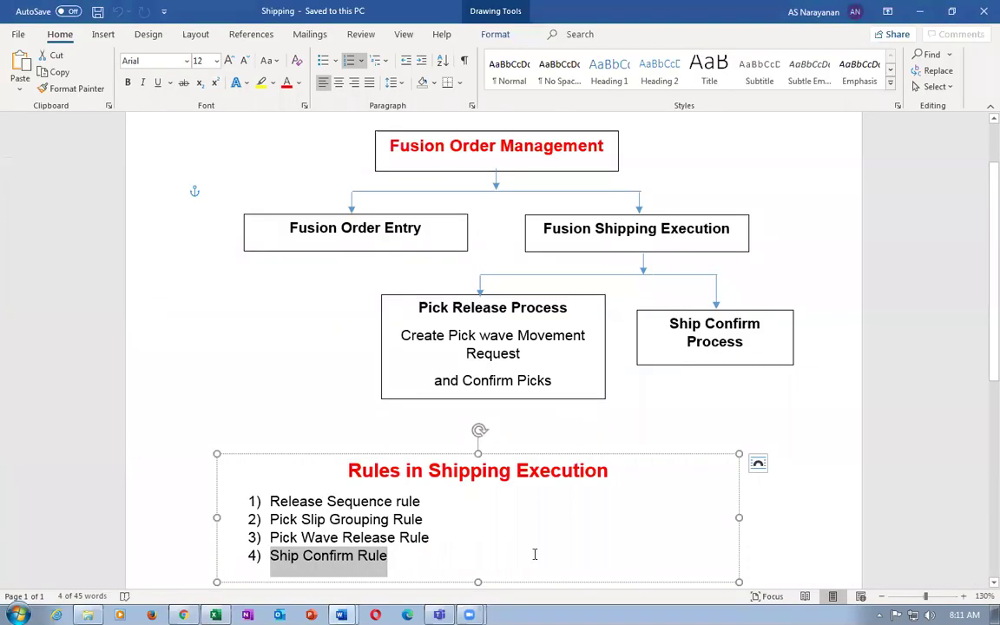
click(340, 539)
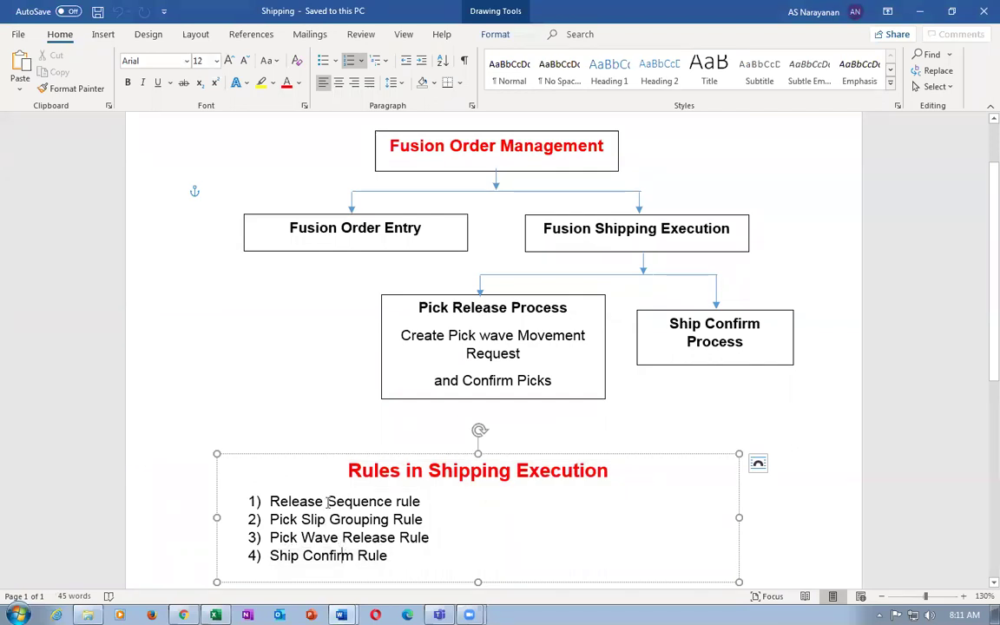
drag(328, 501, 346, 547)
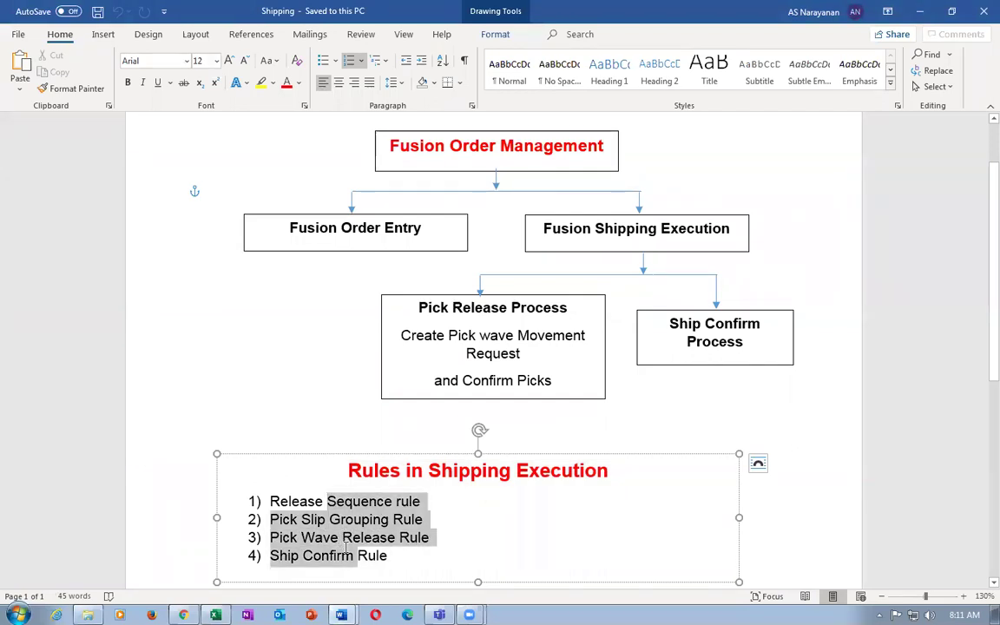
click(501, 556)
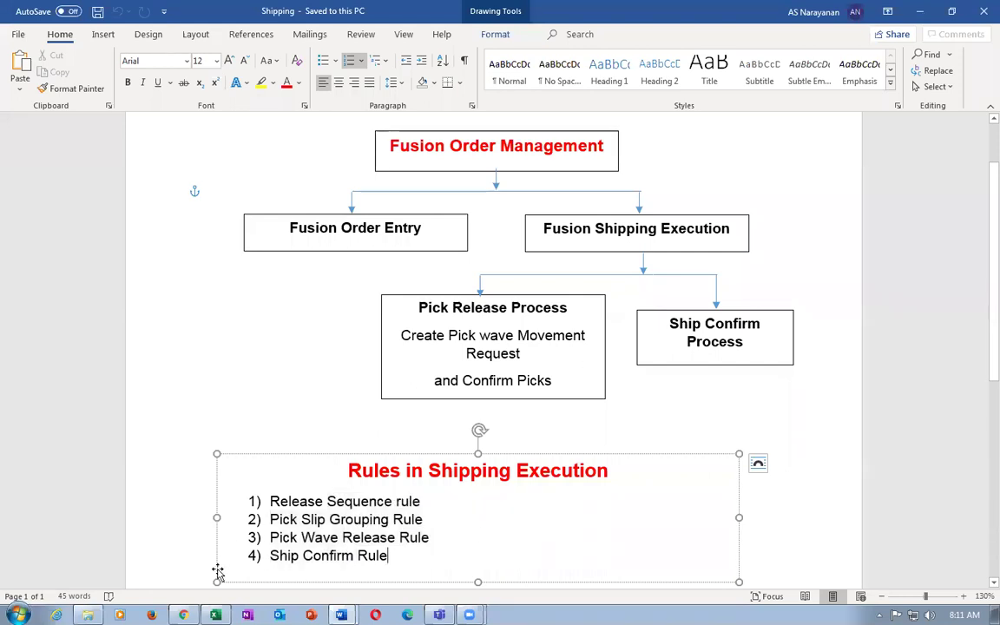
click(183, 615)
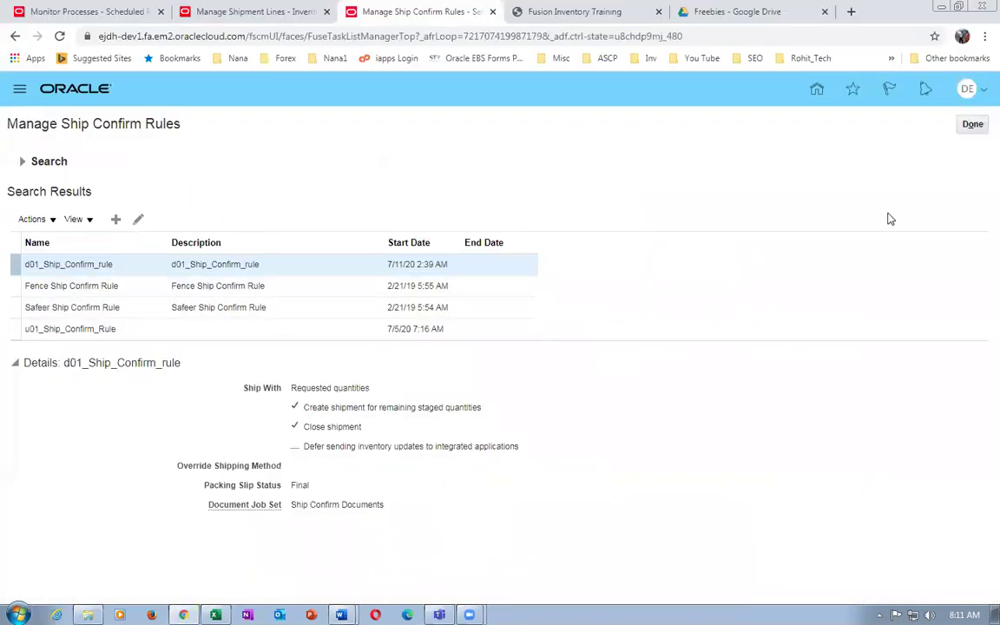
Close the ship confirm rules and search the setup tasks for Manage Shipping Parameters, copied from cell D50 of the Fusion OM Worksheet in Excel.
click(966, 128)
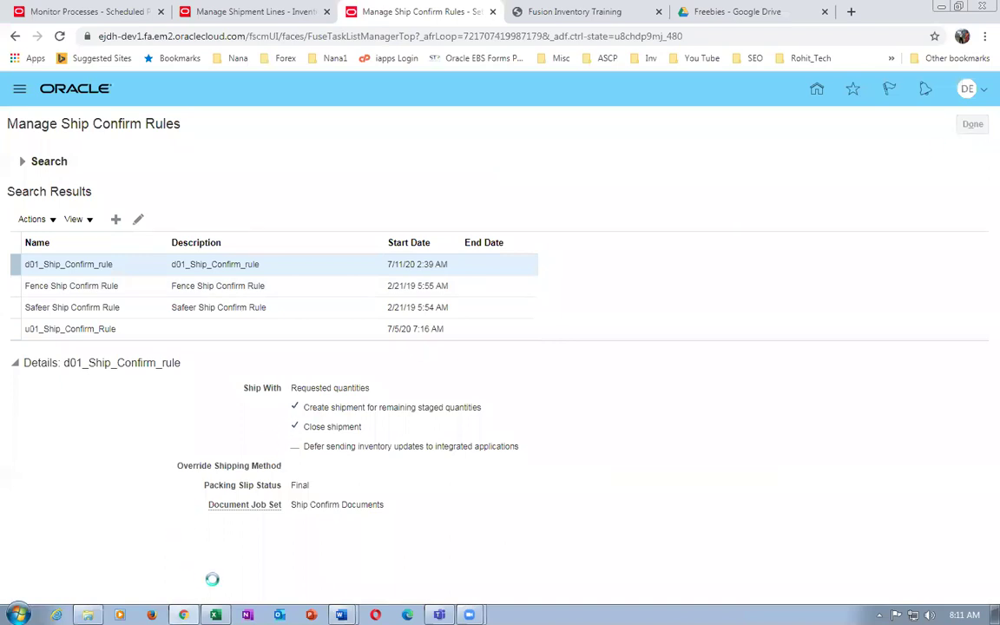
key(alt+Tab)
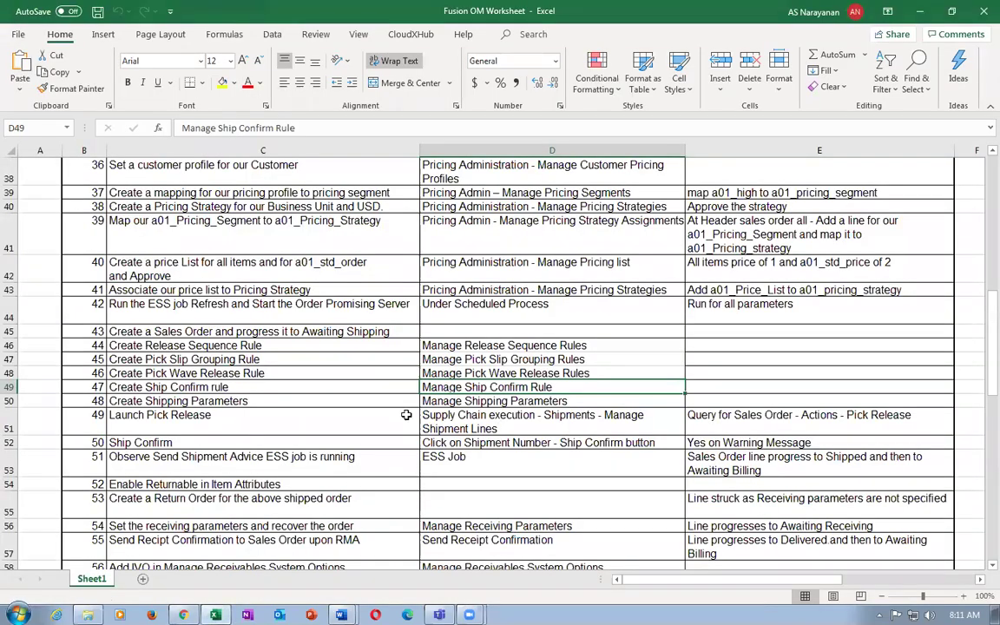
click(460, 401)
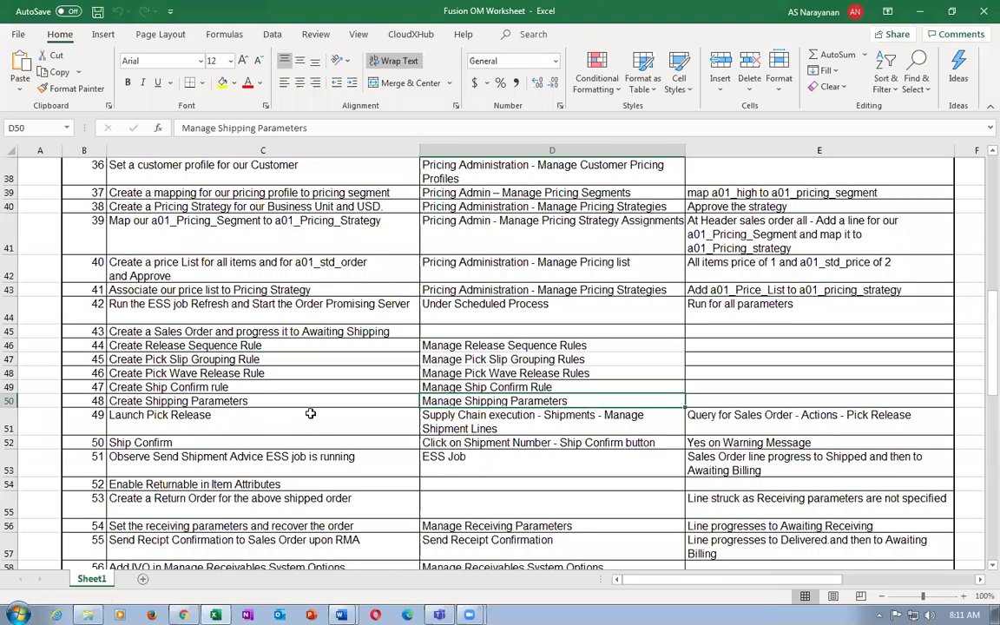
key(ctrl+c)
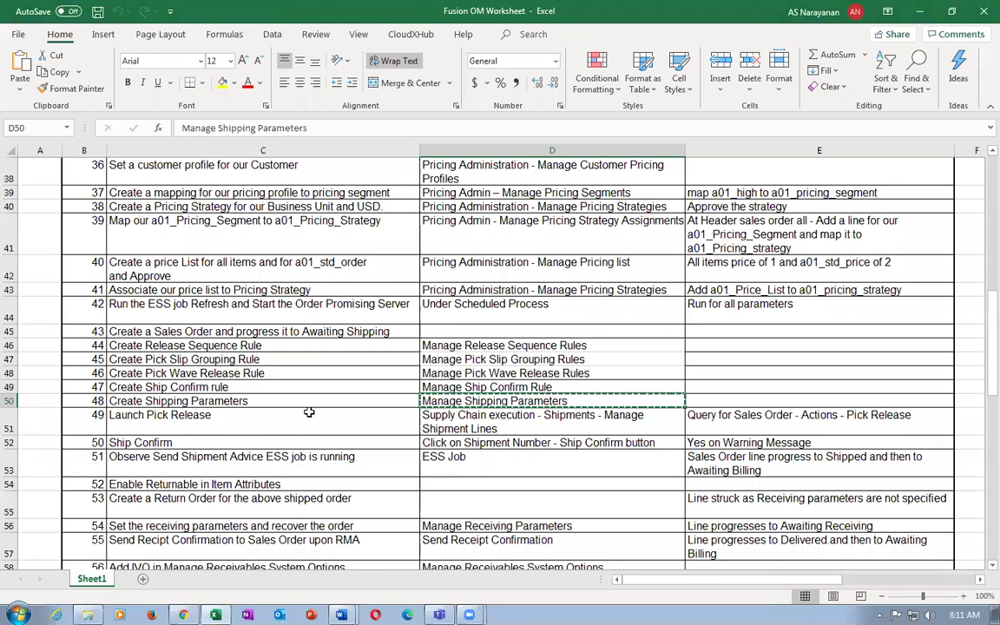
key(alt+Tab)
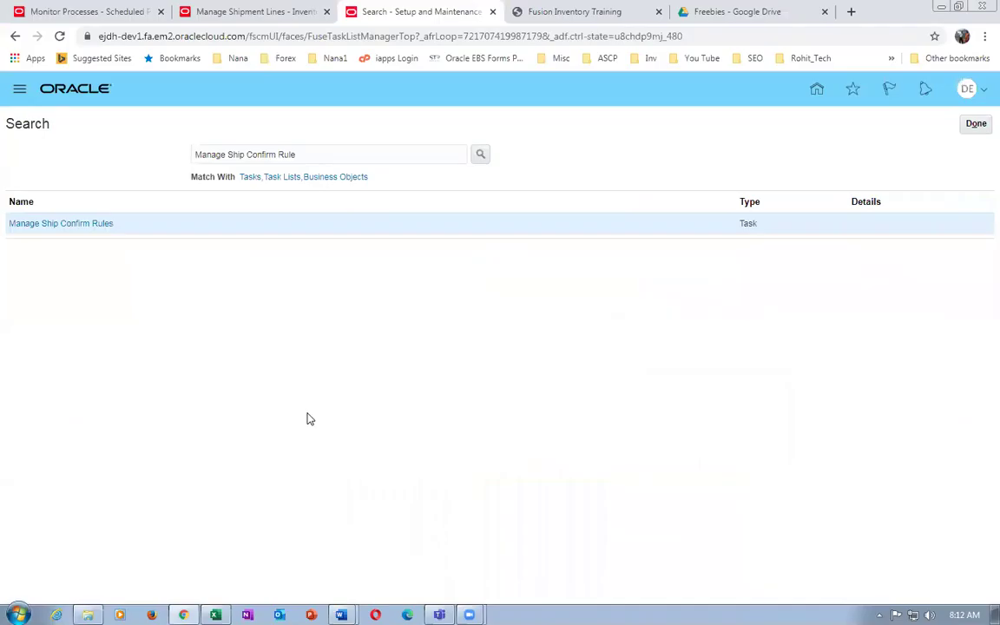
triple_click(317, 161)
key(ctrl+v)
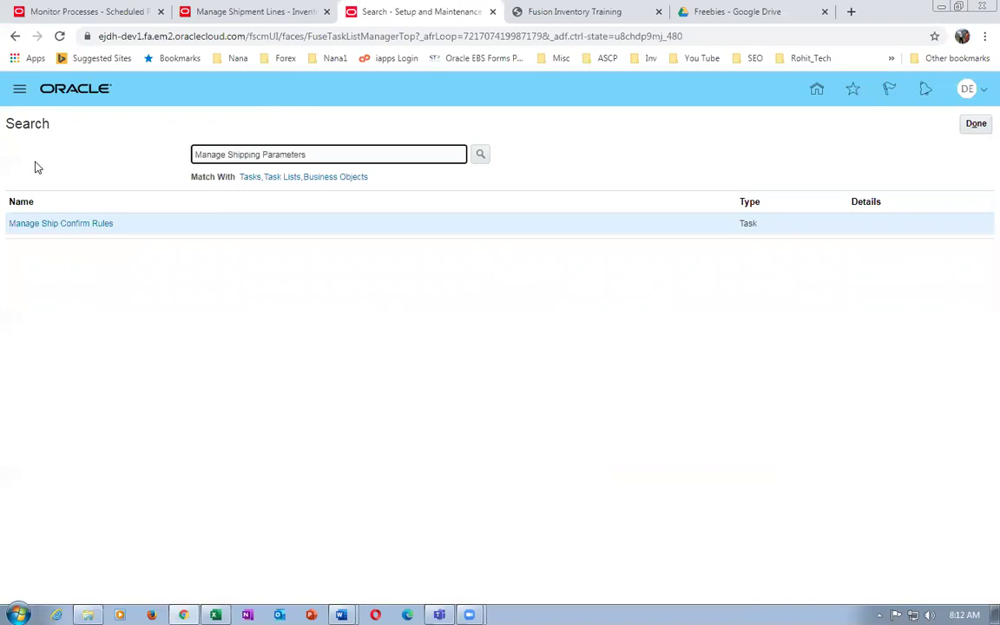
key(Return)
Open the Manage Shipping Parameters task for inventory organization D011.
click(96, 223)
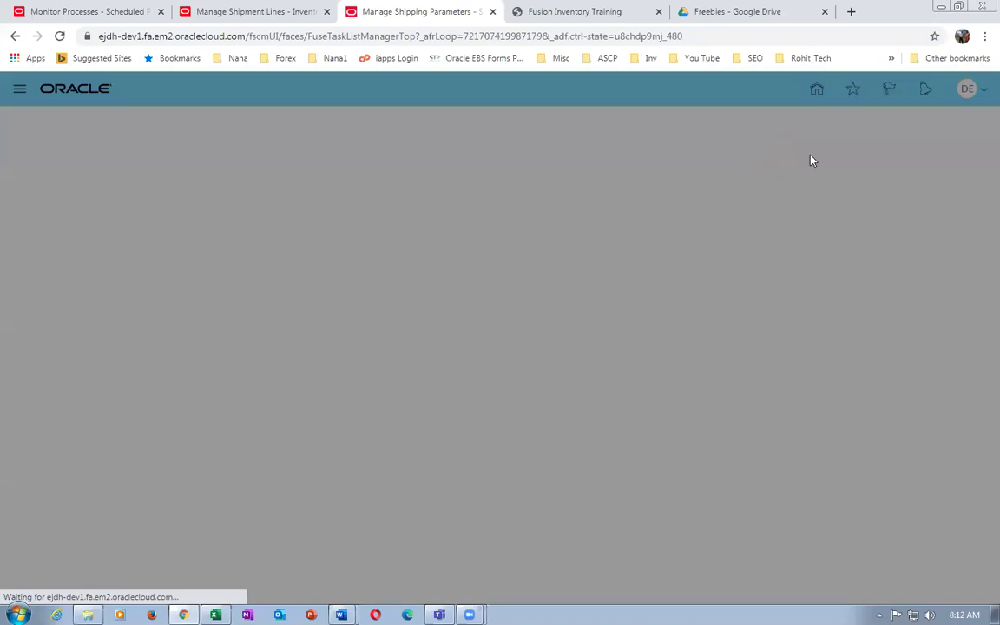
click(482, 332)
text(D011)
key(Tab)
click(582, 363)
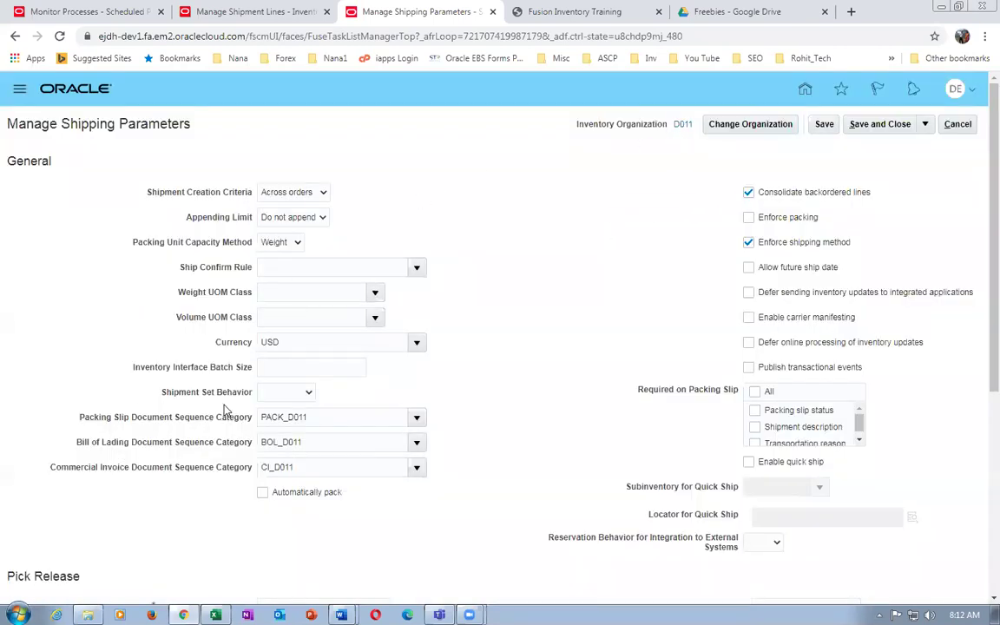
Set Weight UOM Class to WEIGHT, Volume UOM Class to VOLUME and Shipment Set Behavior to Information.
click(278, 292)
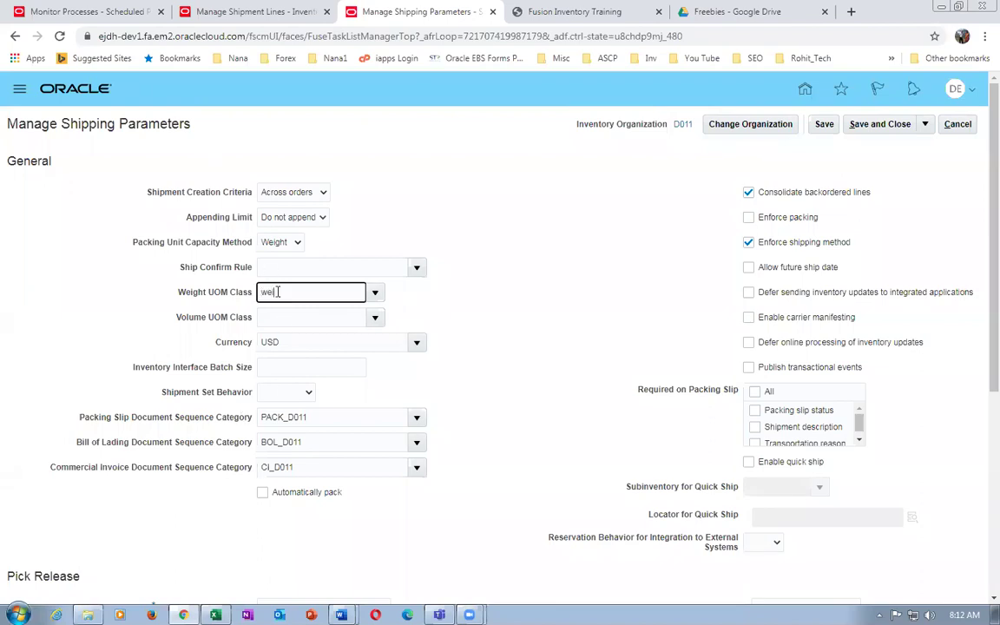
key(Tab)
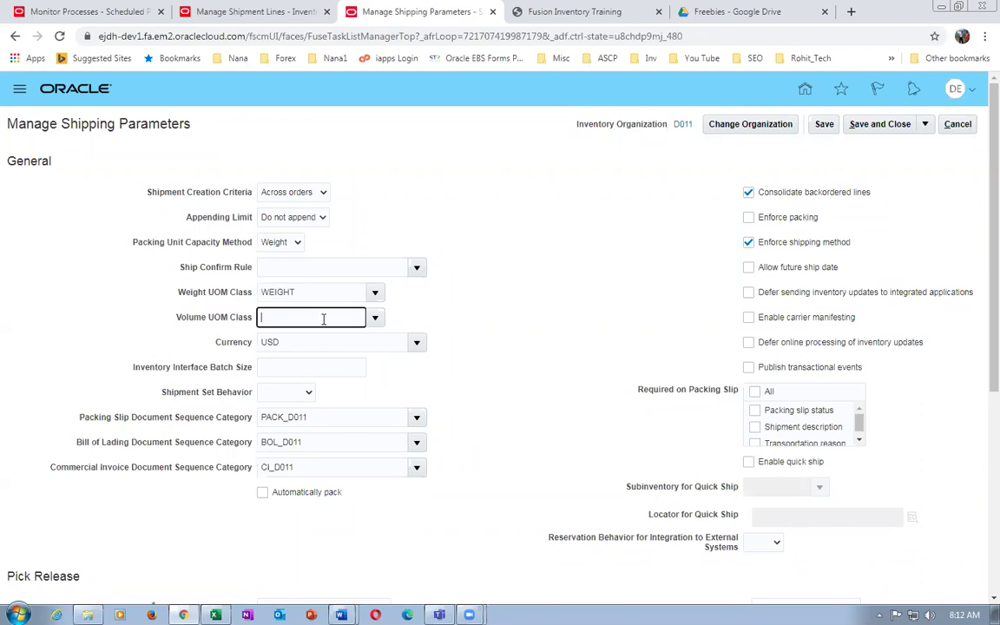
text(vol)
key(Tab)
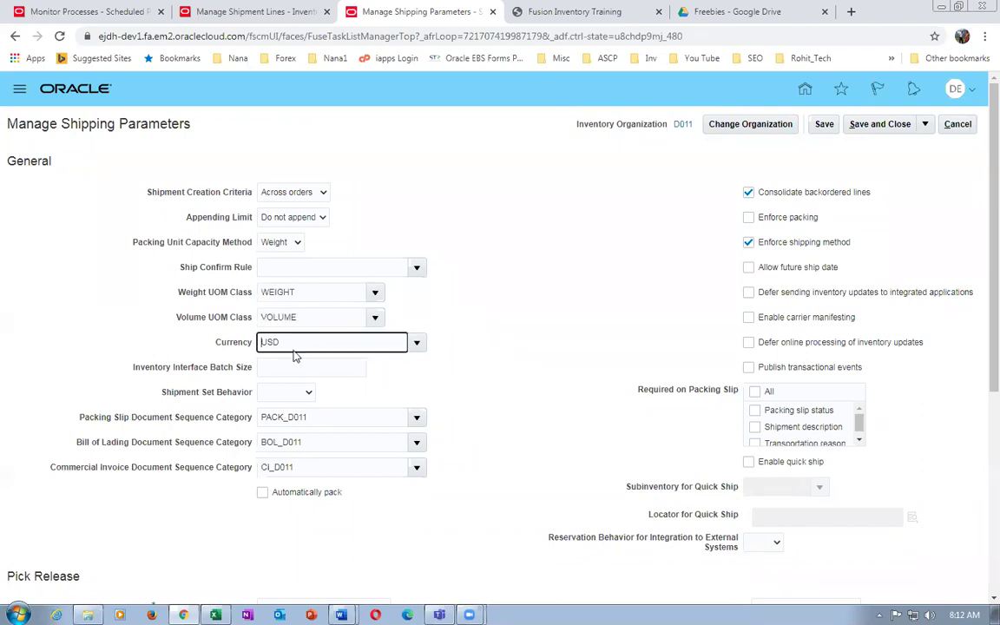
scroll(445, 371, down, 1)
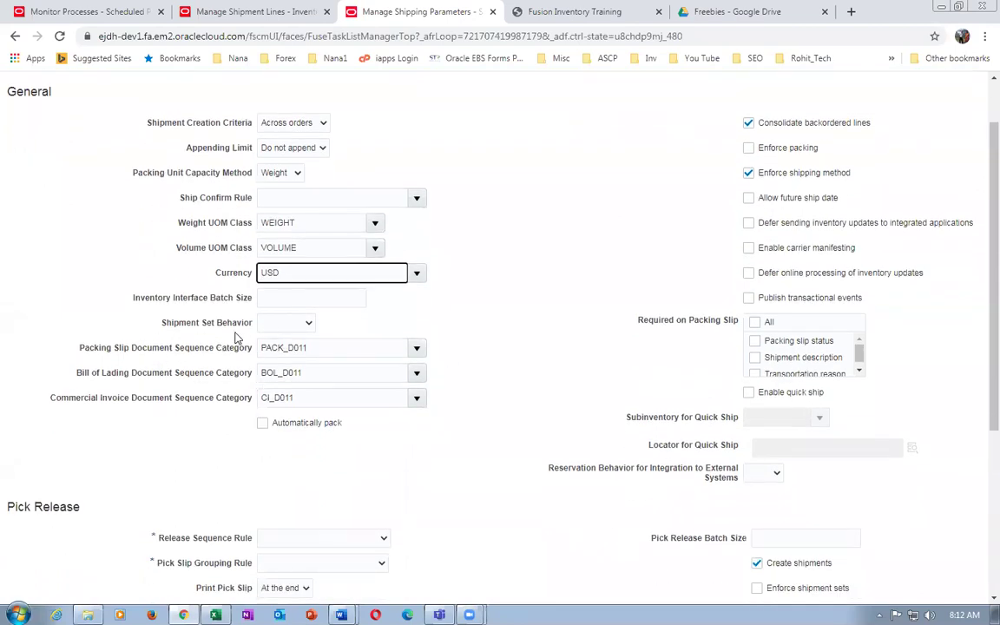
click(285, 327)
click(280, 358)
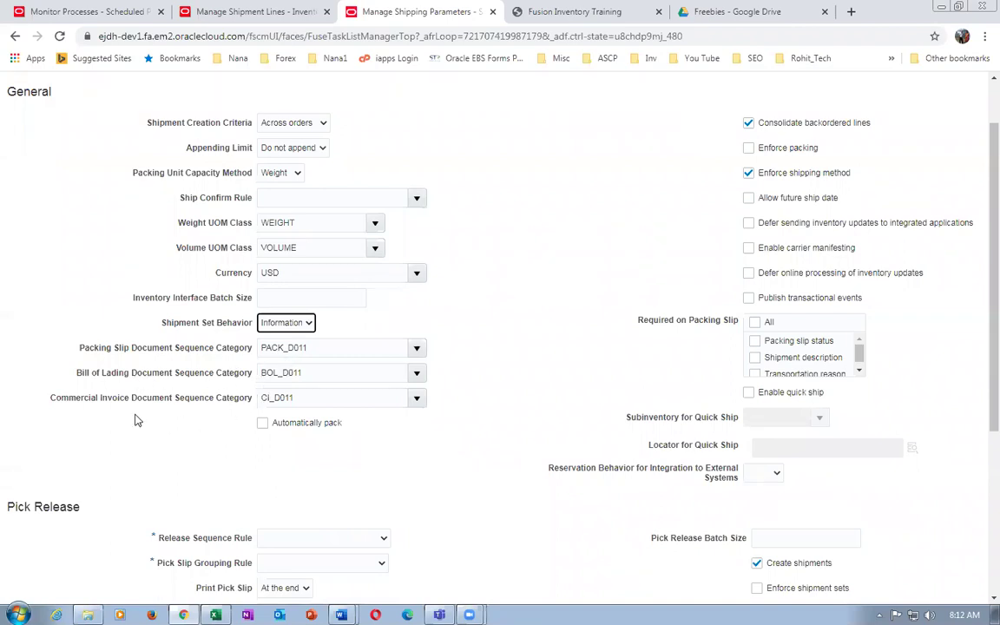
Check the commercial invoice, bill of lading and packing slip document sequence categories, and enable Automatically pack.
double_click(307, 400)
click(314, 372)
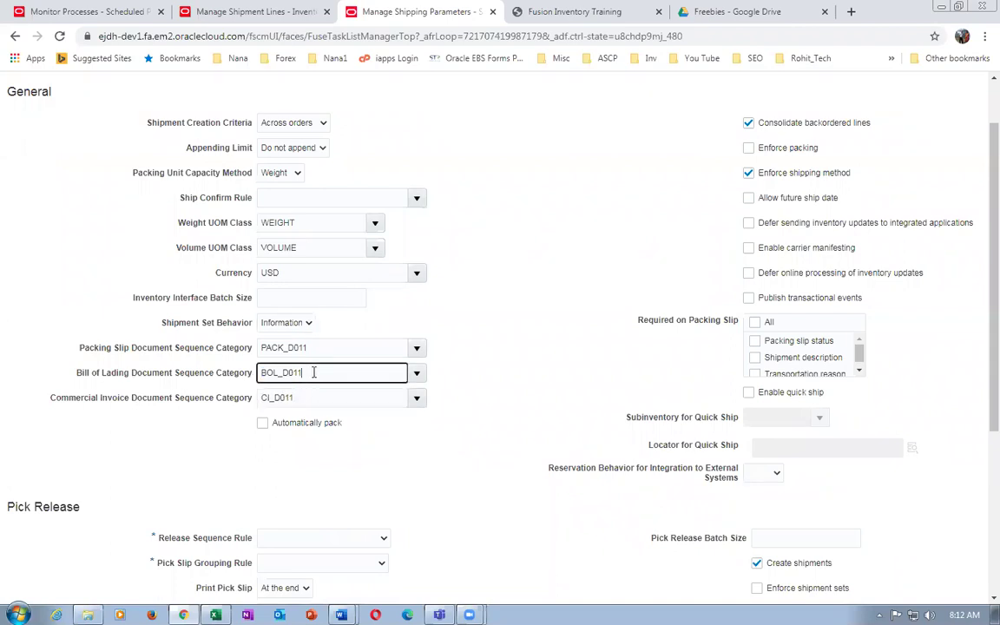
drag(315, 373, 264, 375)
click(335, 347)
drag(334, 348, 254, 371)
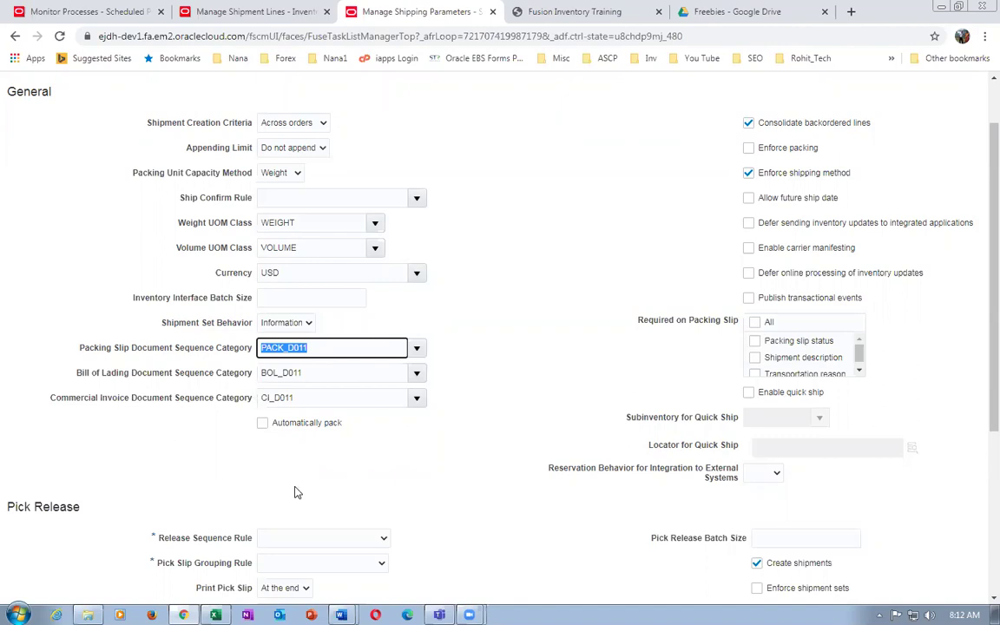
click(262, 423)
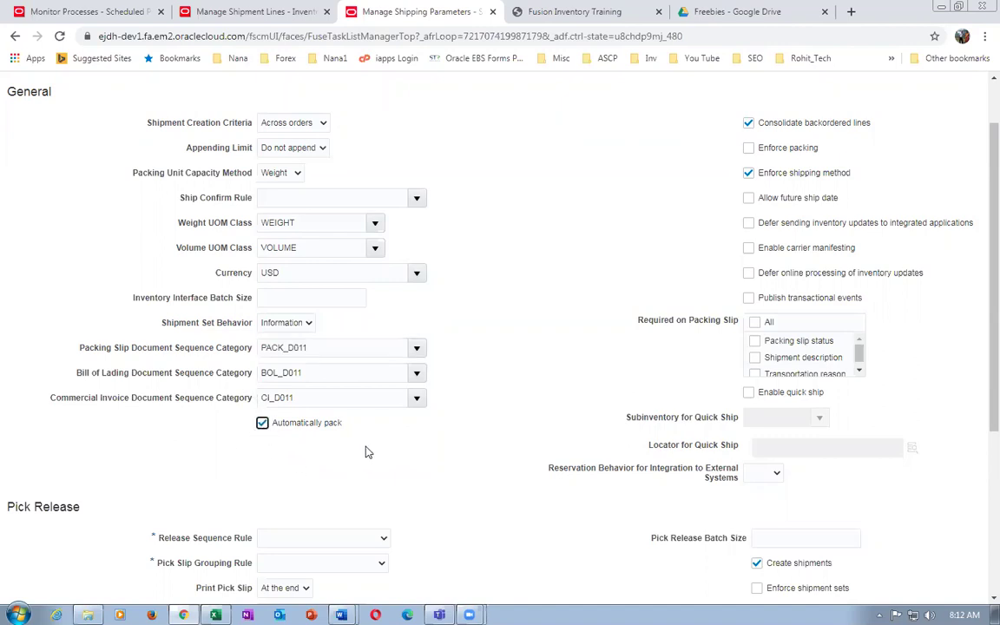
Set the Pick Release section's Release Sequence Rule to d01_RSR and its Pick Slip Grouping Rule to d01_PSGR.
scroll(347, 456, down, 1)
click(276, 472)
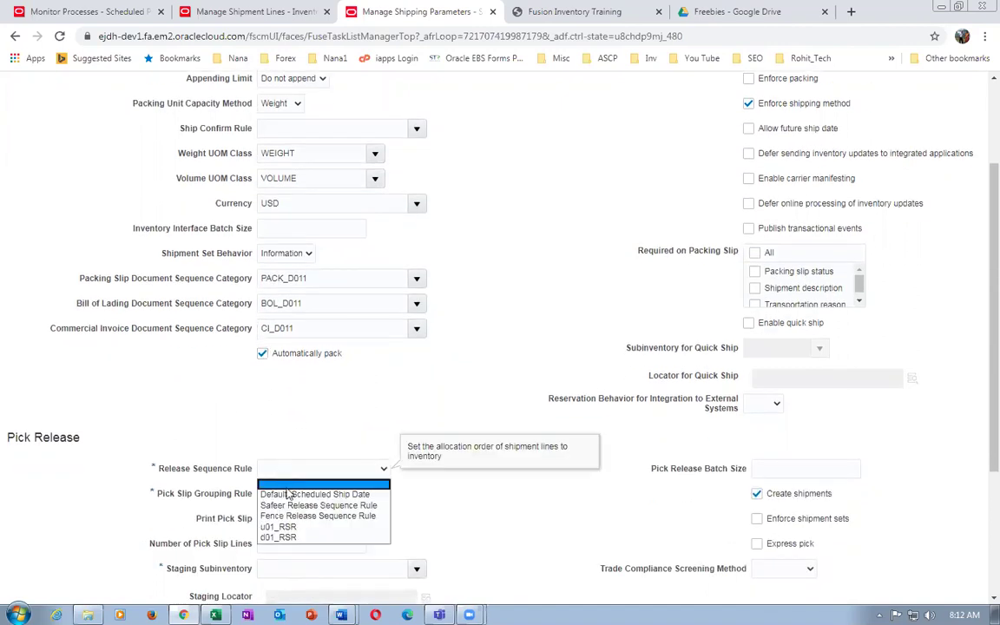
click(284, 538)
click(295, 493)
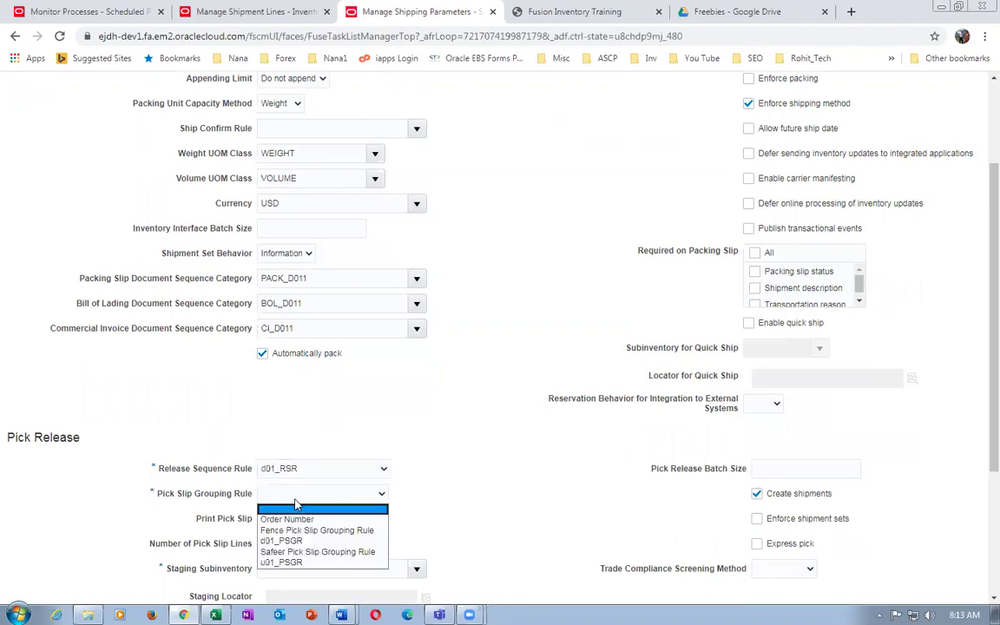
click(285, 563)
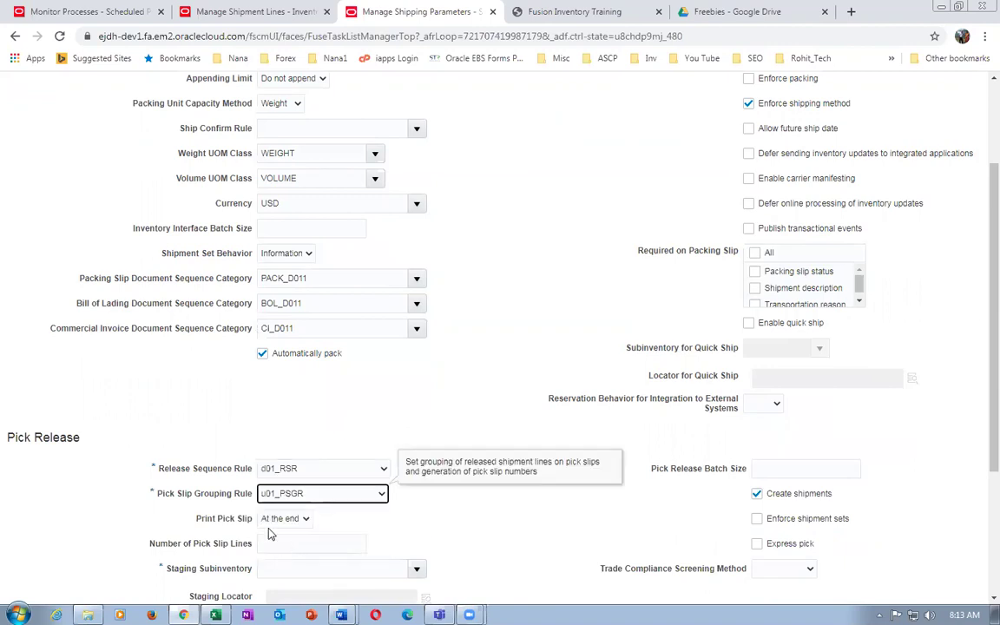
click(323, 566)
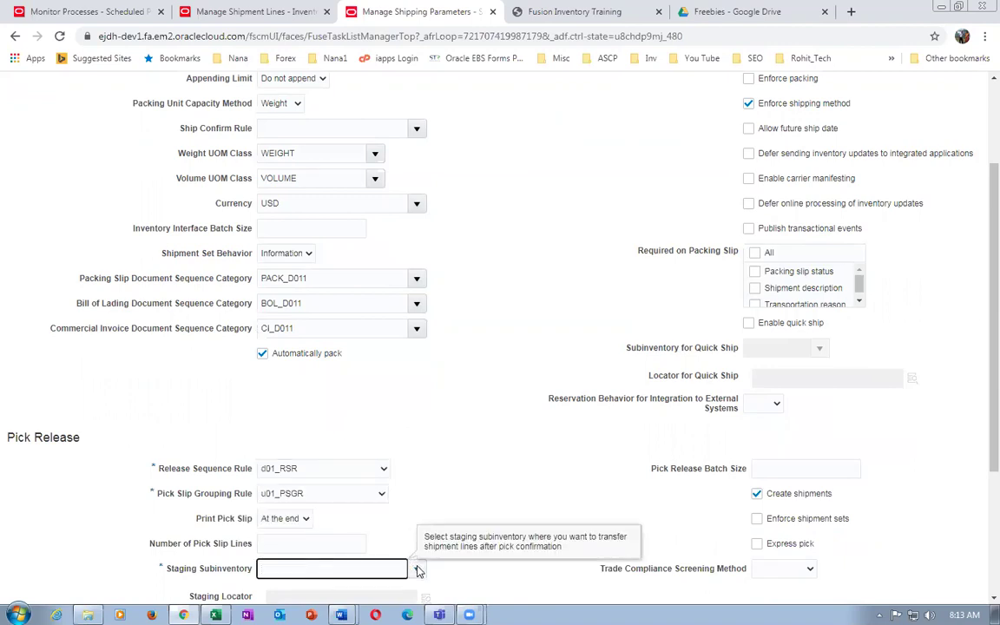
click(416, 568)
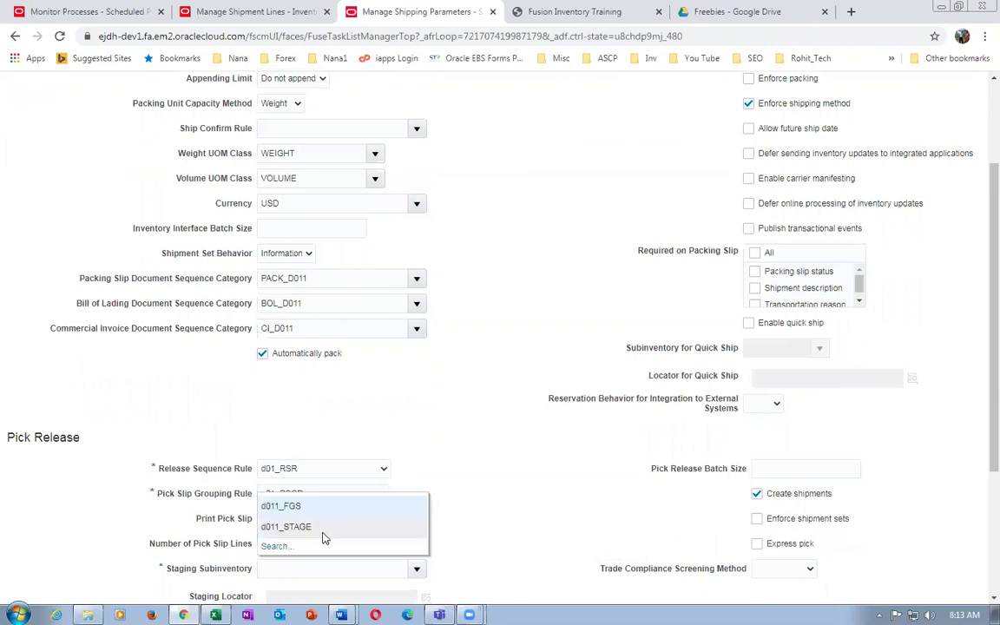
click(473, 420)
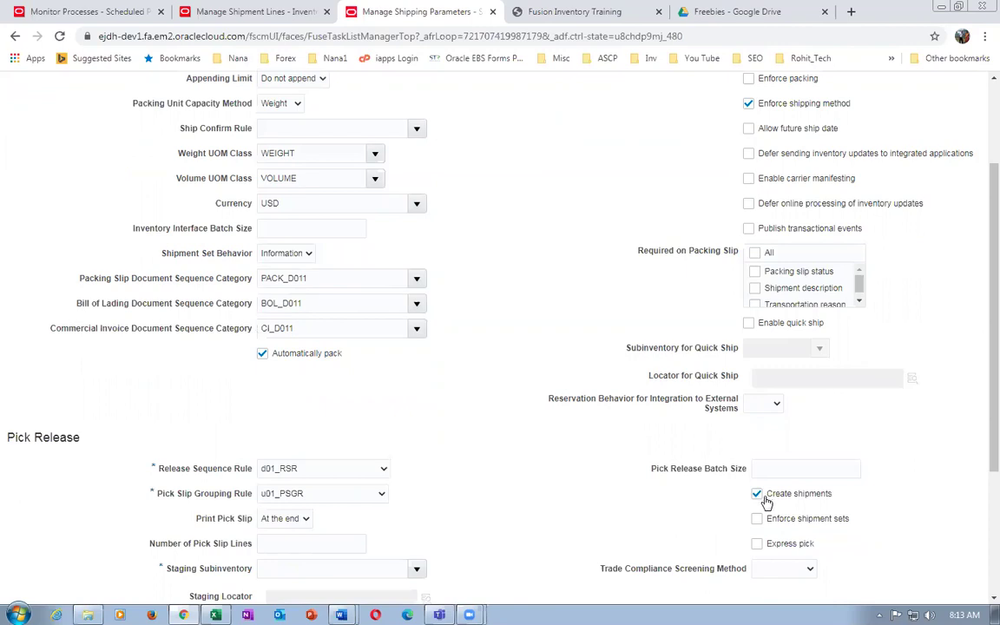
click(314, 494)
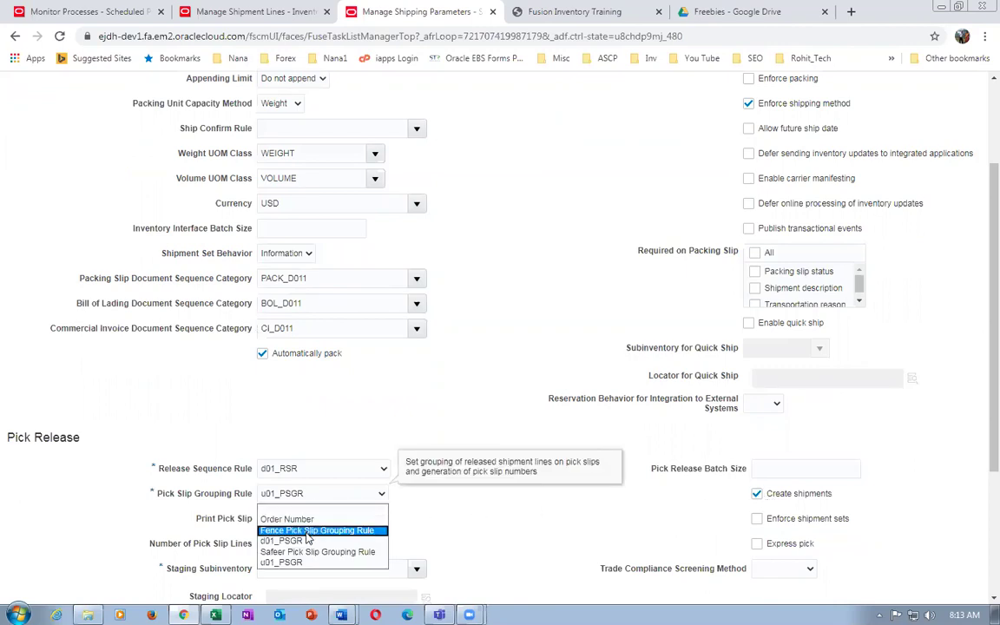
click(299, 540)
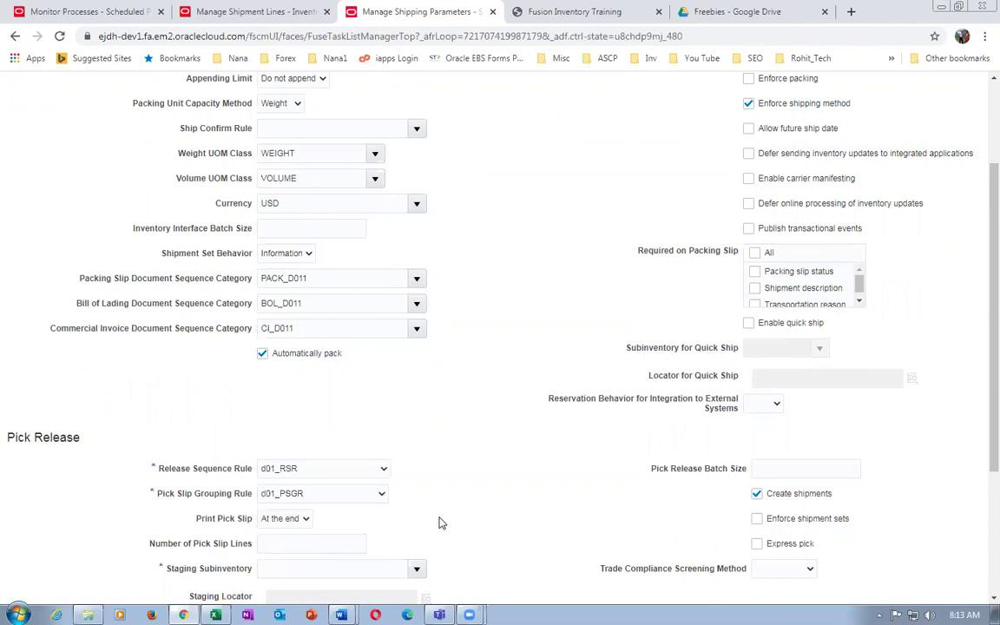
Set Number of Pick Slip Lines to 5 and choose d011_STAGE as the Staging Subinventory.
scroll(438, 523, down, 3)
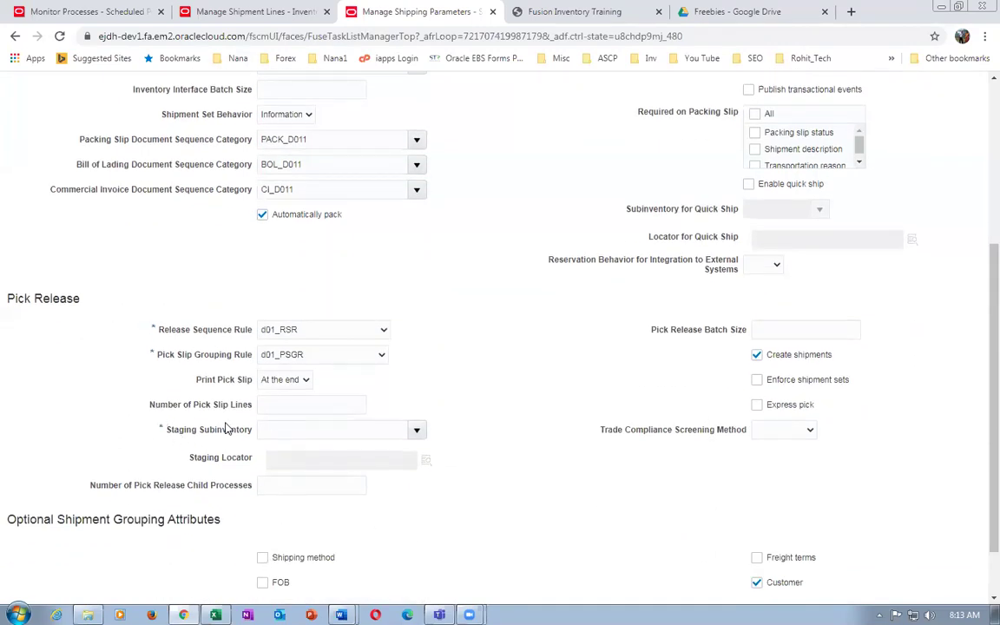
click(281, 405)
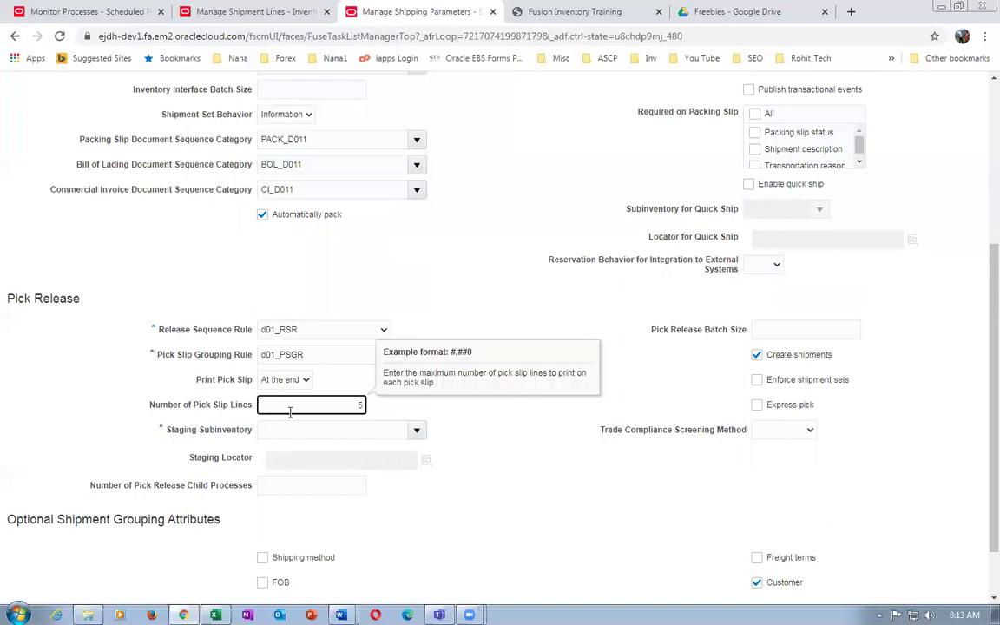
click(500, 449)
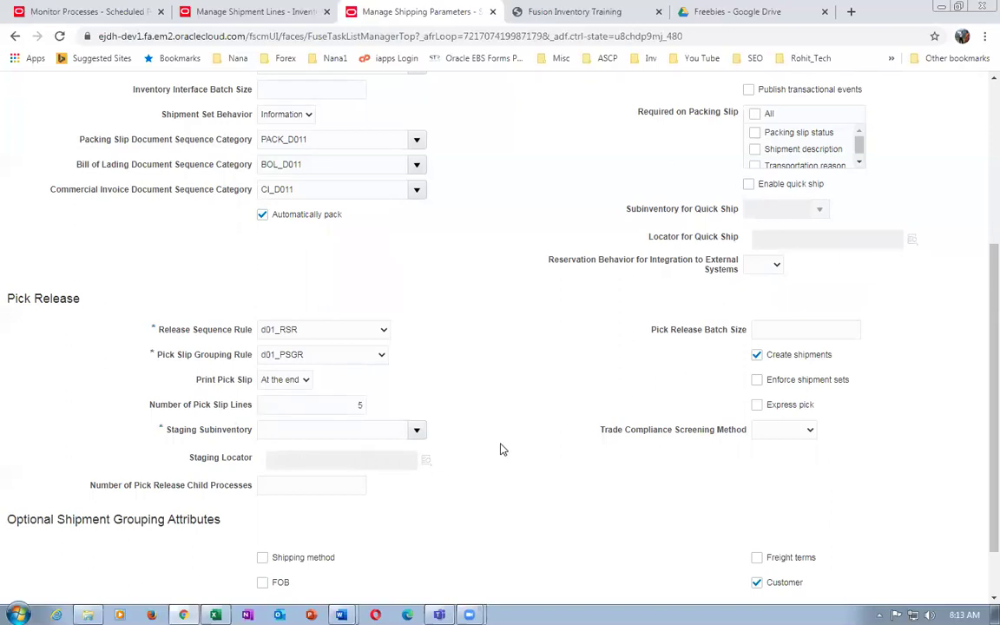
click(417, 431)
click(556, 531)
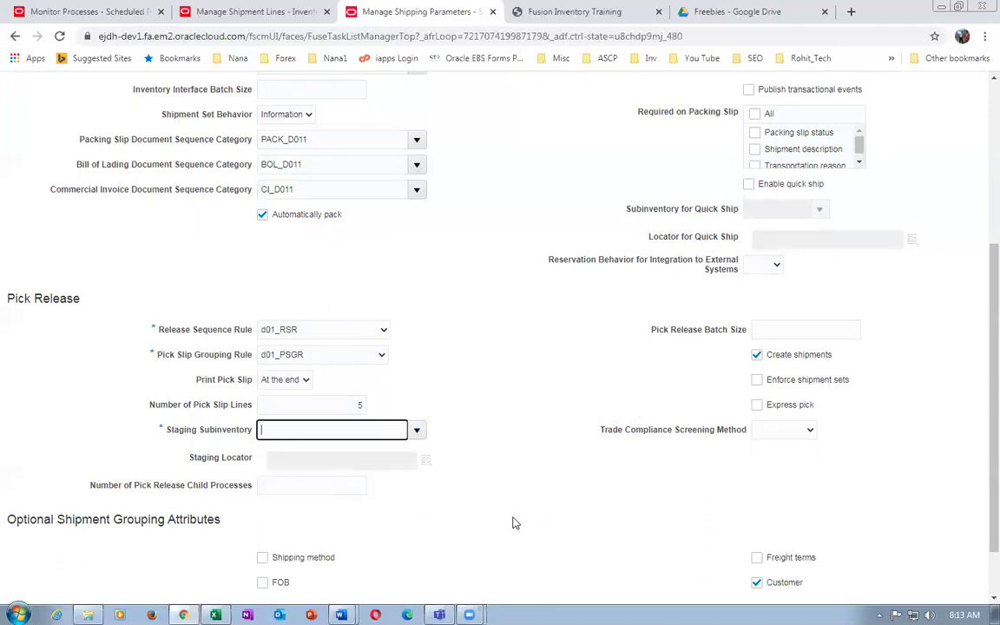
text(d011_STAGE)
key(Tab)
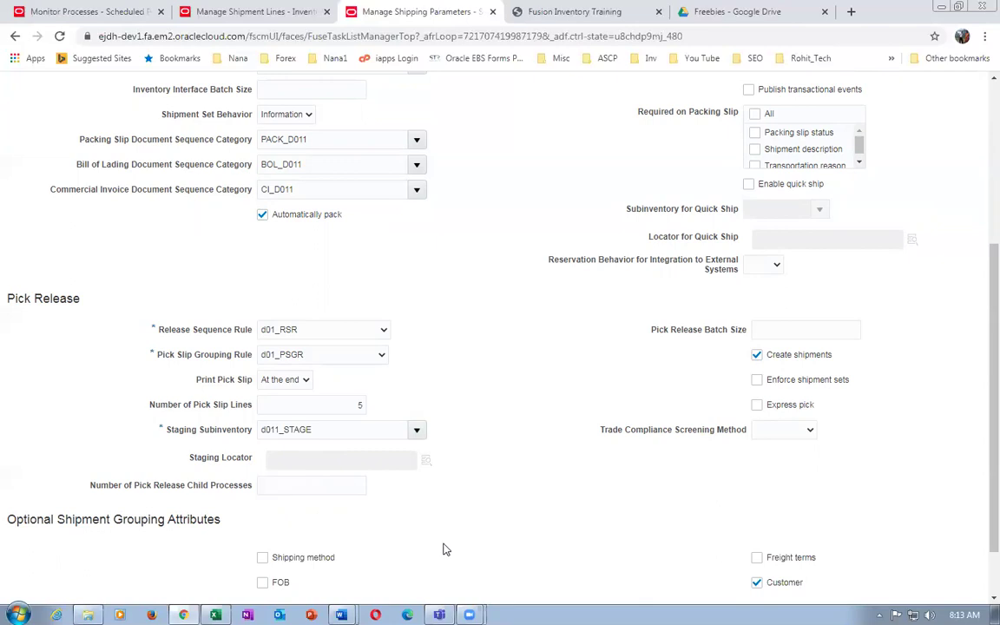
Enable Express pick, turn off Enforce shipping method, and save the D011 shipping parameters.
click(757, 408)
click(495, 391)
scroll(174, 545, down, 1)
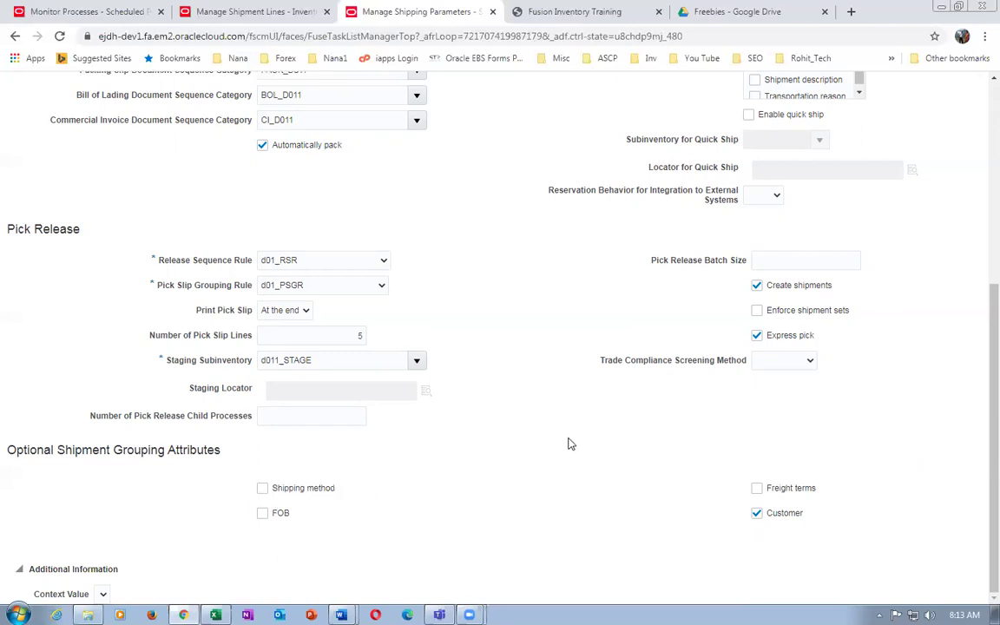
scroll(575, 402, up, 5)
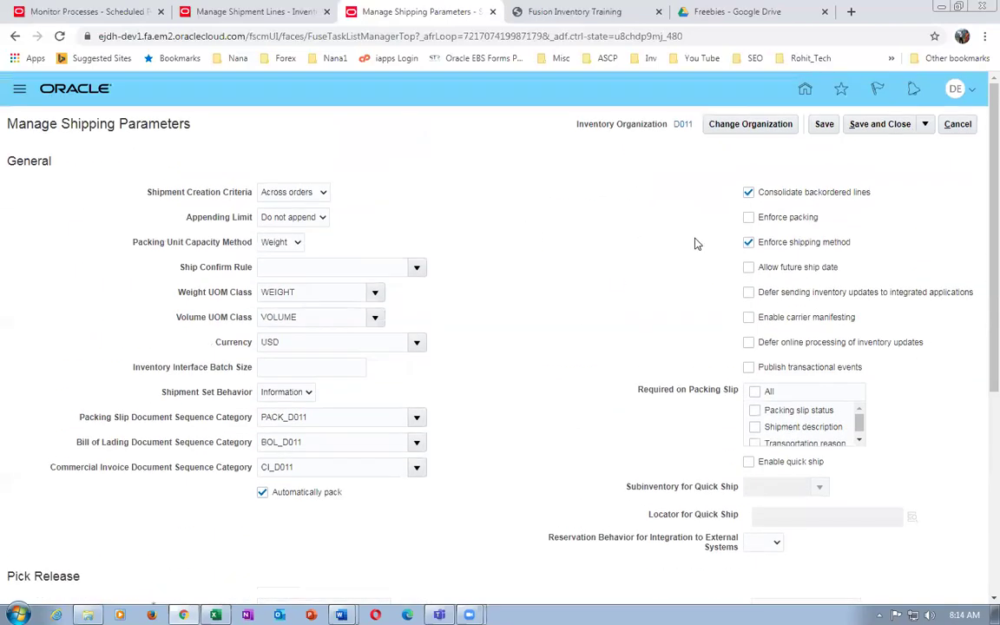
click(748, 246)
click(824, 125)
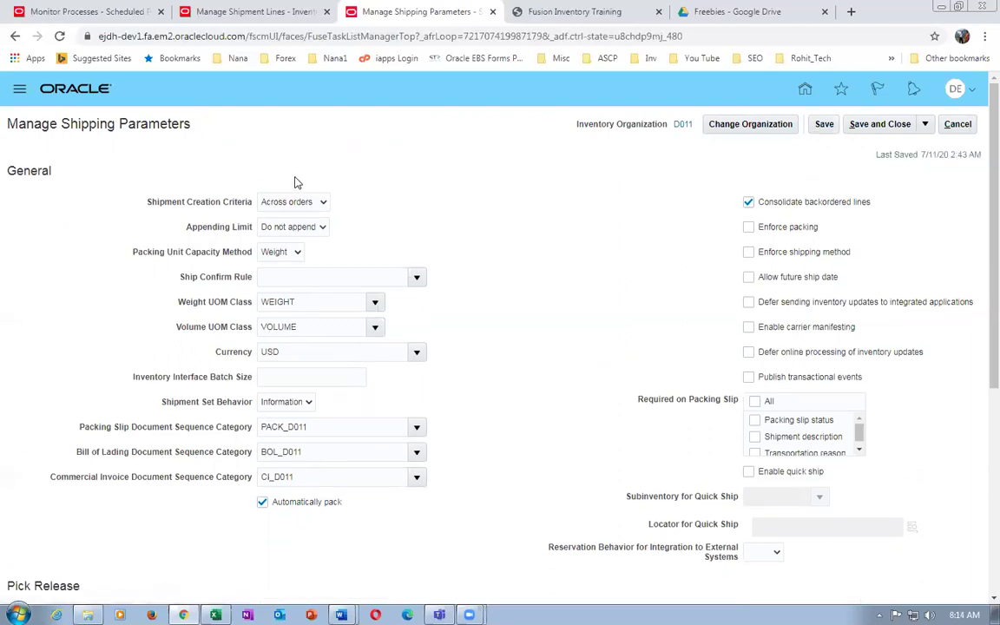
Try selecting all the Required on Packing Slip options and clear them again.
scroll(440, 192, down, 3)
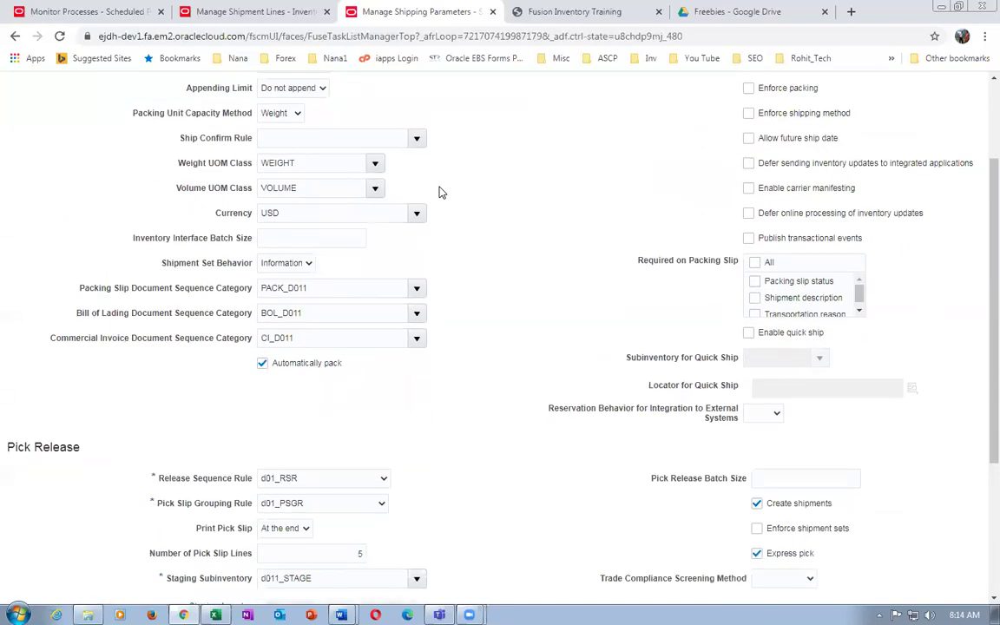
scroll(440, 192, down, 3)
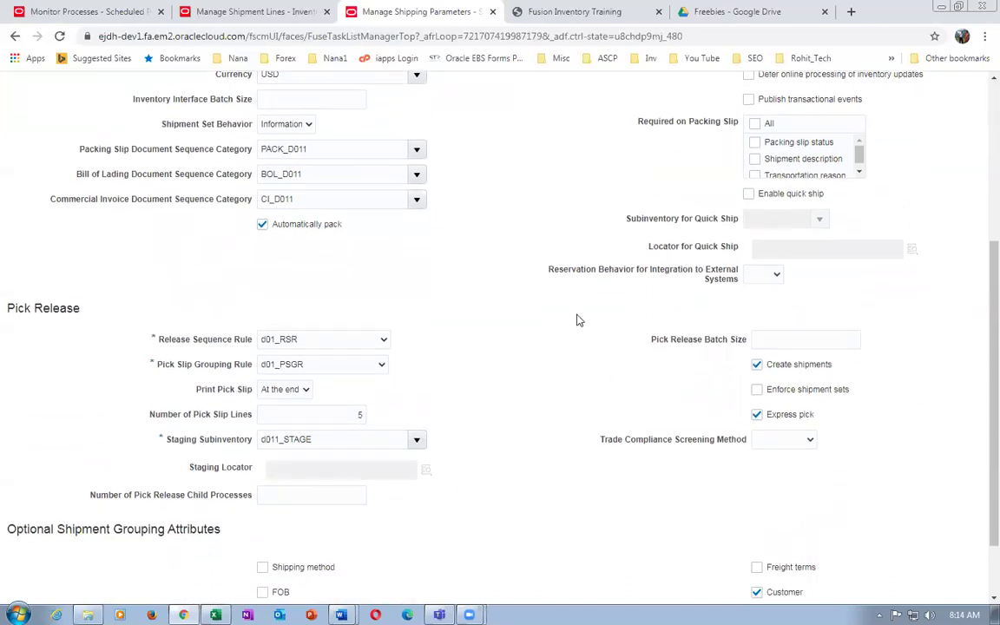
scroll(507, 283, up, 3)
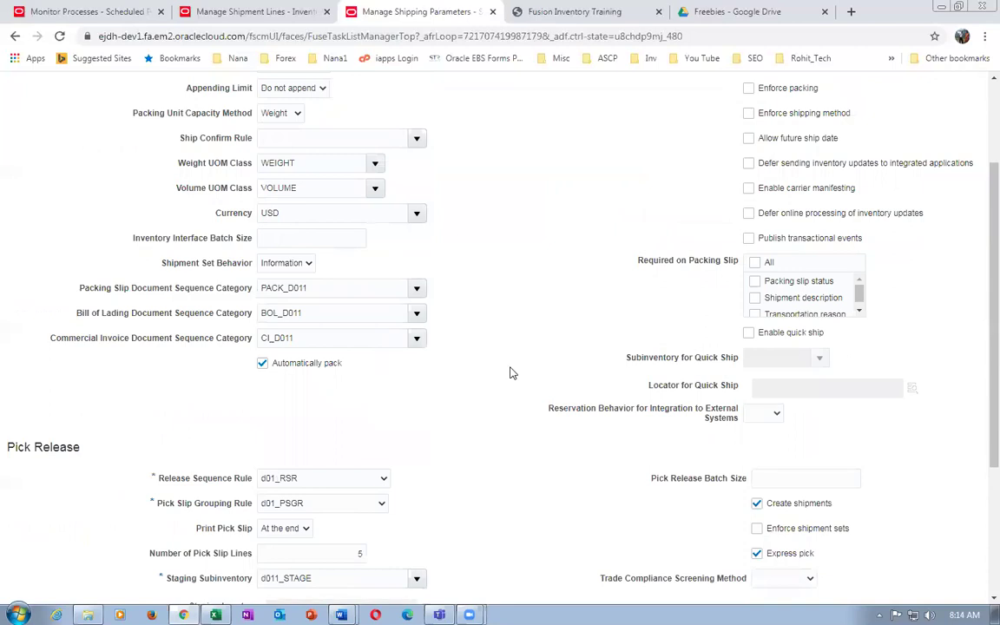
scroll(803, 469, down, 2)
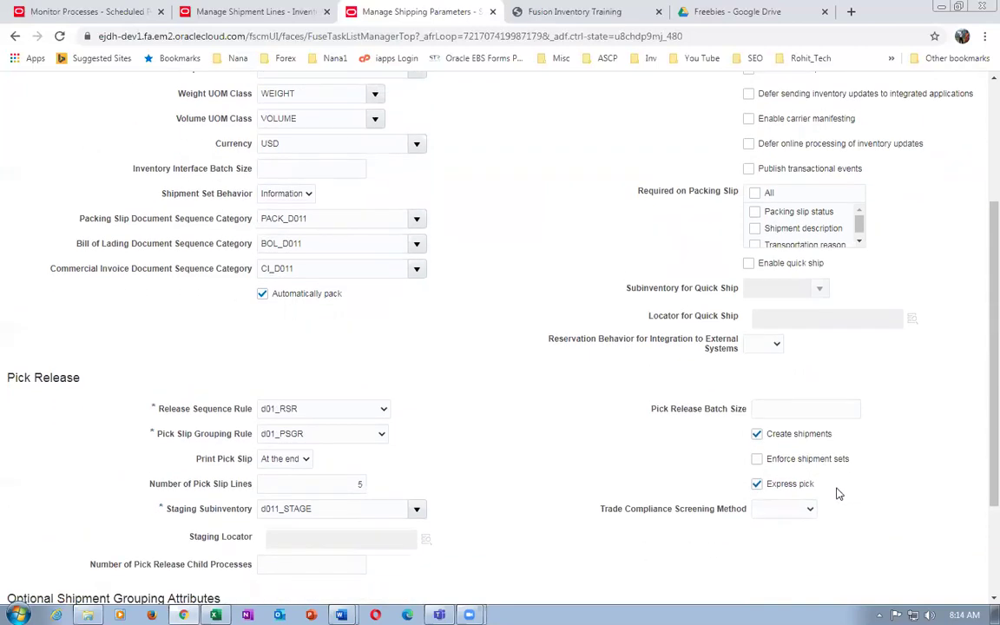
scroll(804, 225, up, 5)
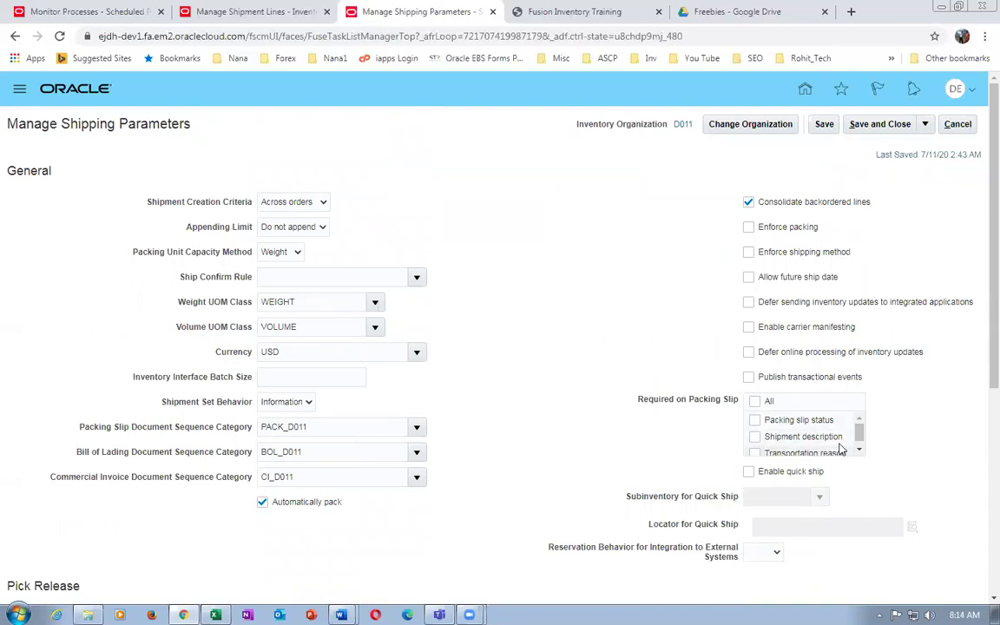
drag(861, 437, 859, 425)
key(space)
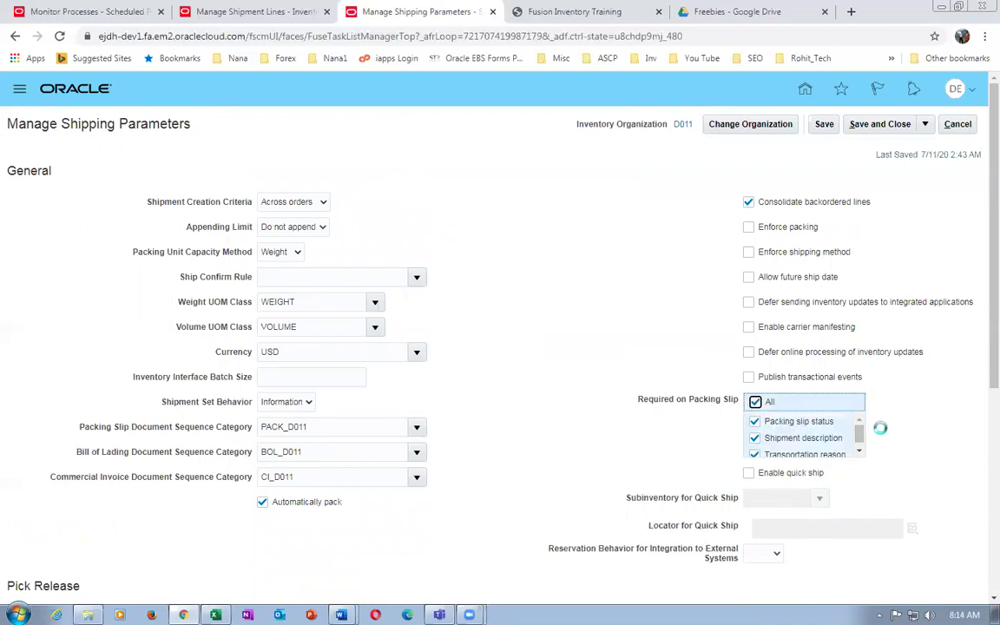
key(space)
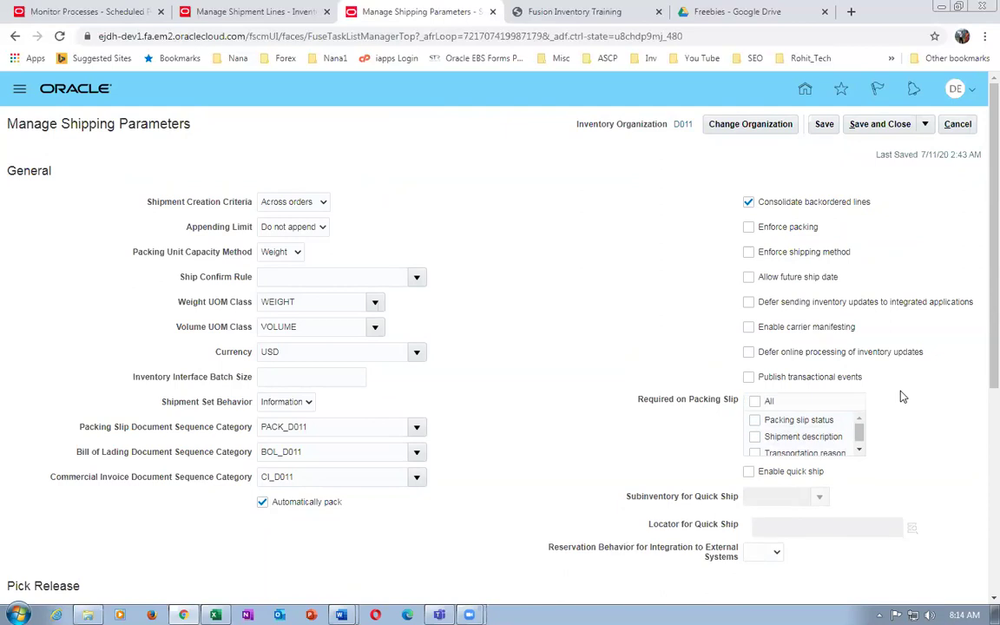
key(space)
key(space)
Check the Pick Release and Optional Shipment Grouping Attributes settings and save the shipping parameters again.
scroll(521, 300, down, 3)
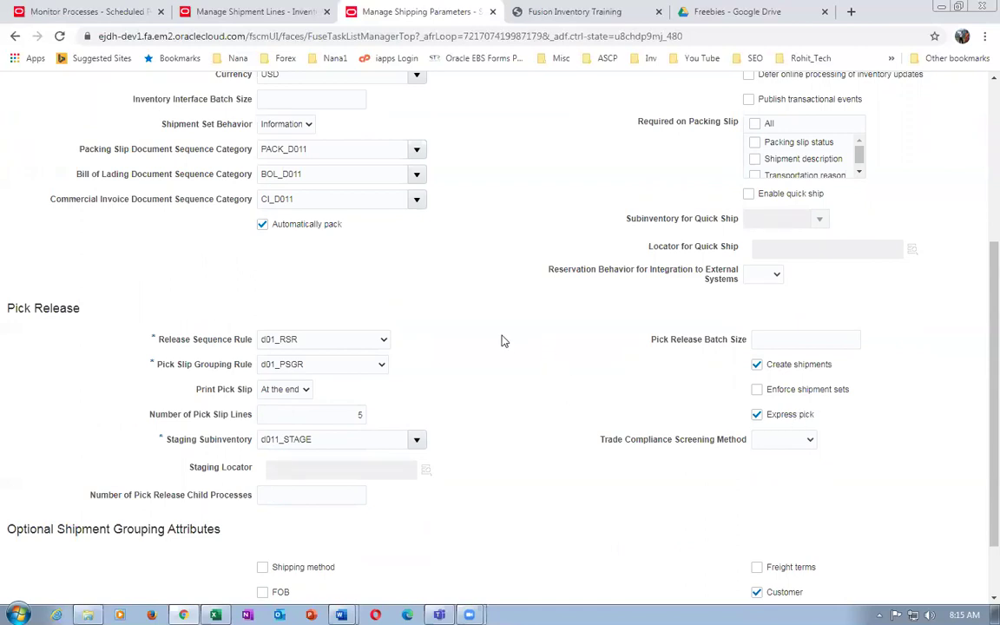
scroll(491, 349, down, 2)
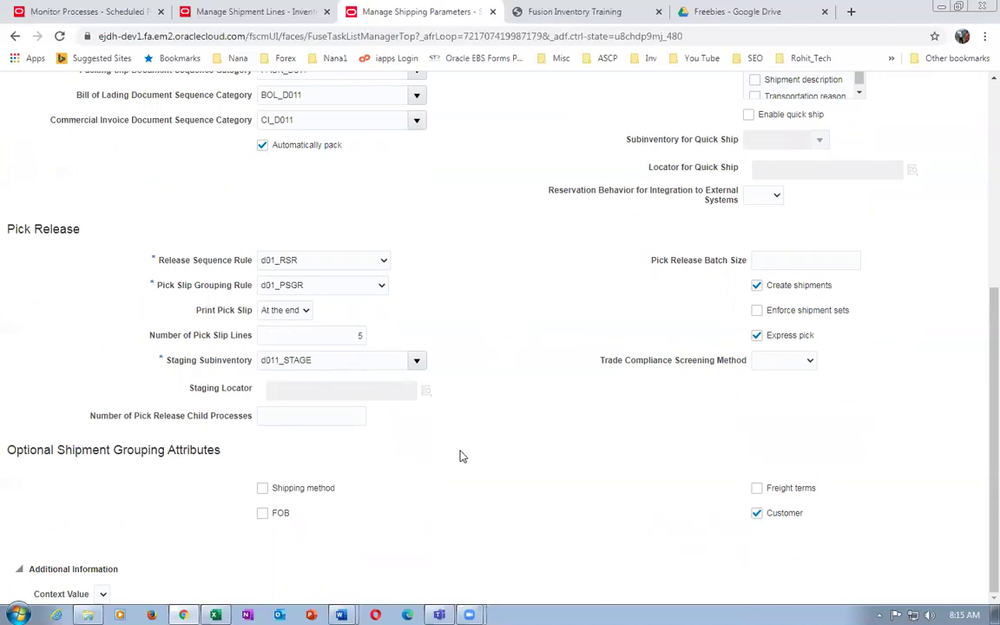
scroll(461, 456, up, 2)
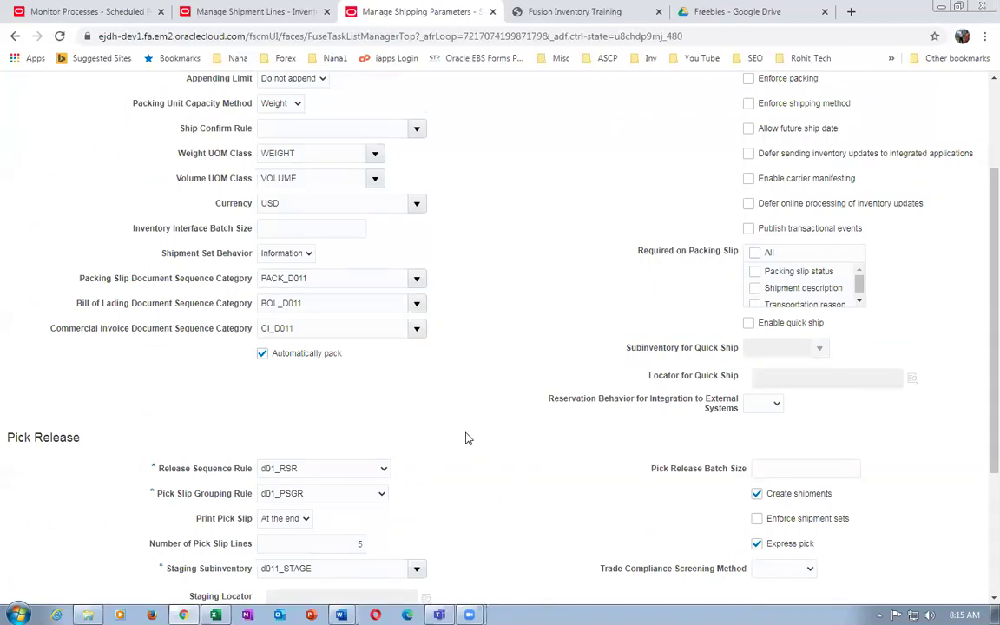
scroll(535, 357, up, 1)
scroll(534, 358, up, 1)
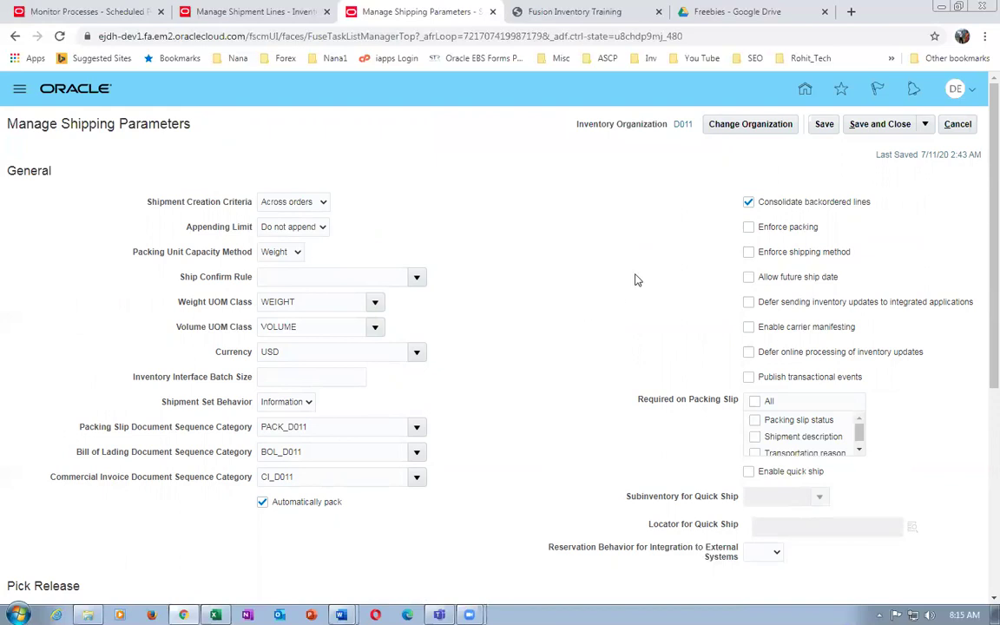
click(825, 130)
Review the General and Pick Release sections once more, and save and close the shipping parameters.
scroll(524, 282, down, 4)
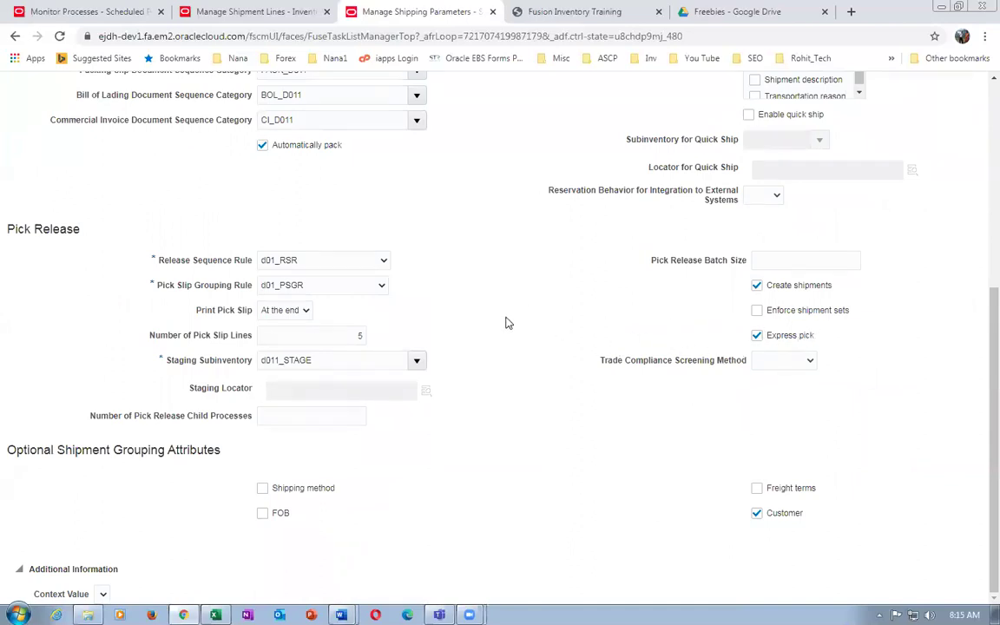
scroll(508, 323, up, 4)
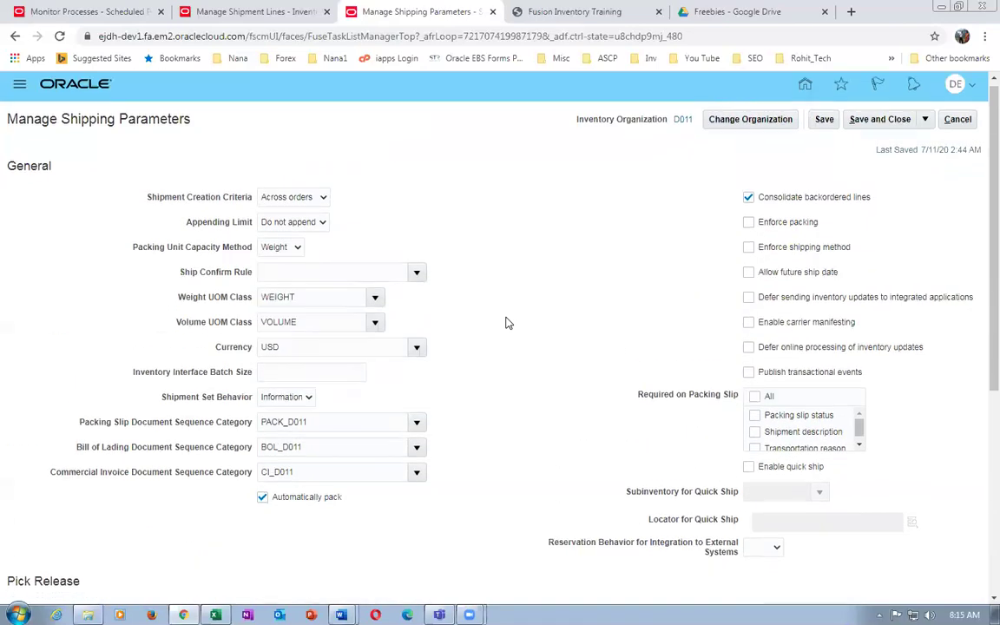
scroll(507, 323, down, 4)
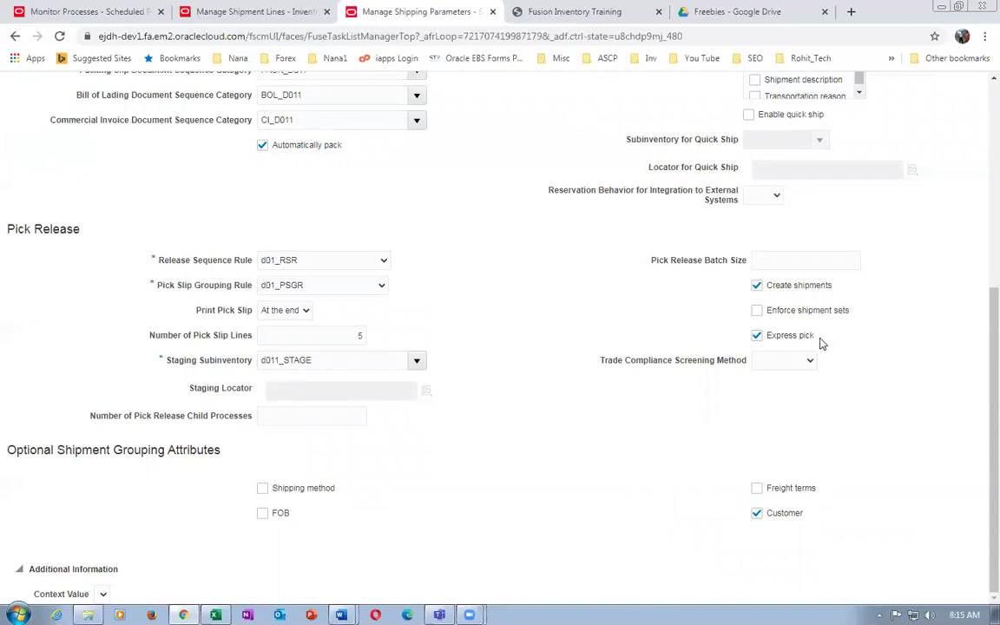
scroll(489, 313, up, 2)
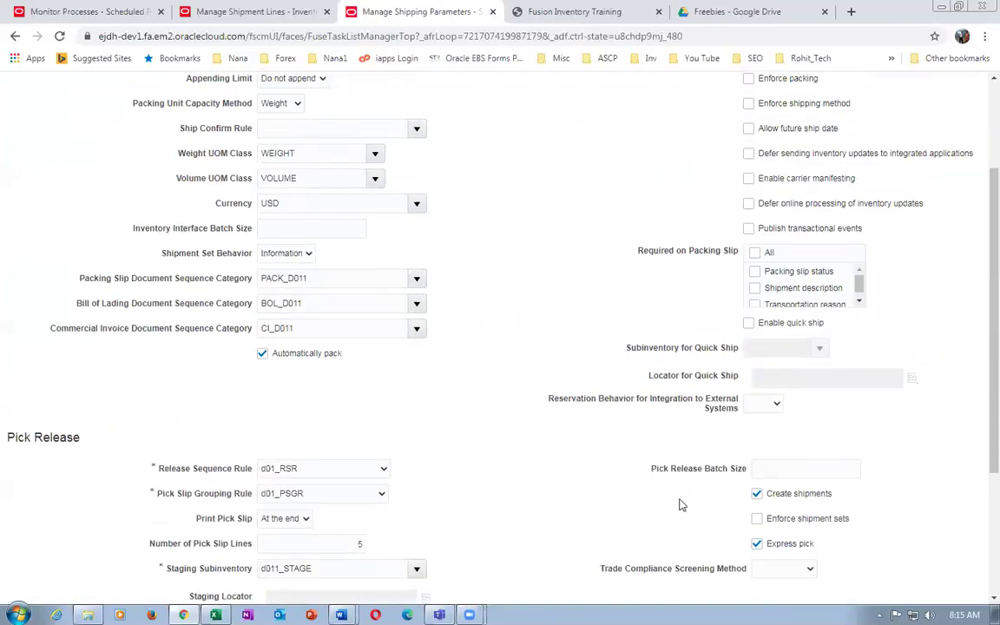
scroll(514, 427, up, 2)
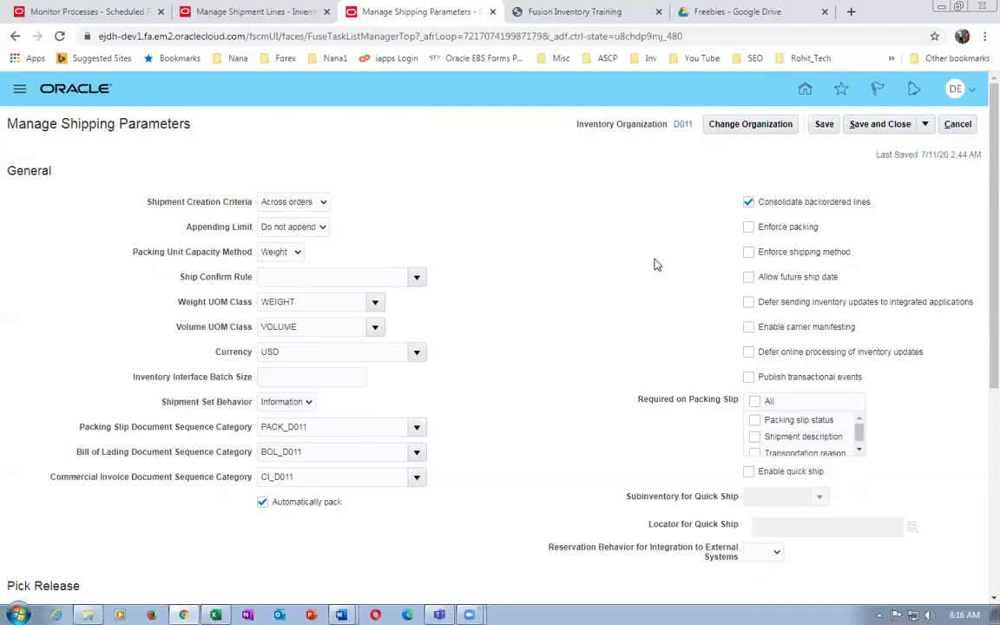
click(872, 126)
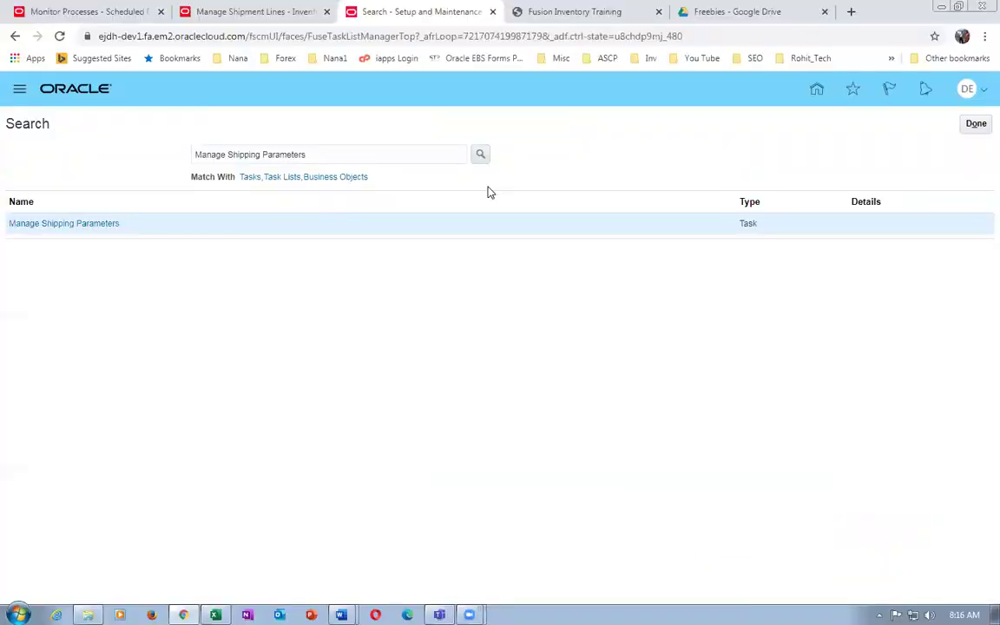
Switch to the Shipping document in Word and select the list of rules under Rules in Shipping Execution.
key(alt+Tab)
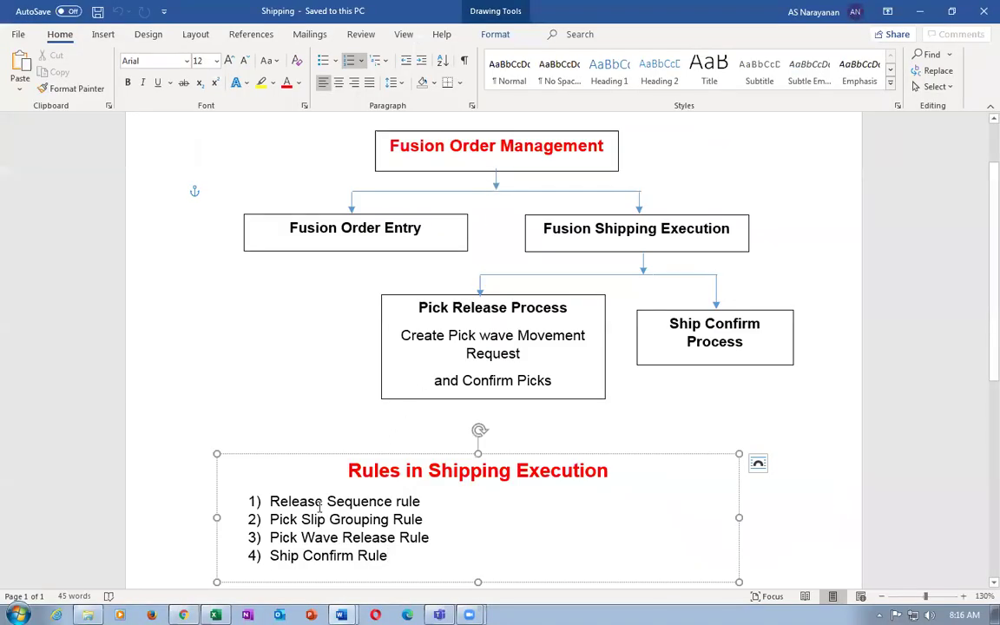
drag(301, 501, 343, 560)
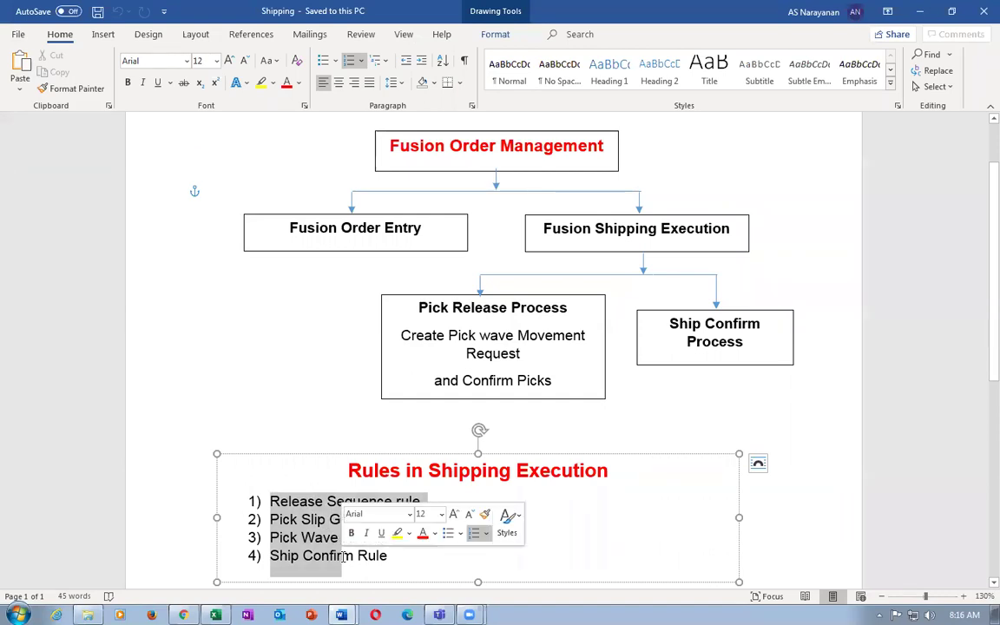
Switch back to Oracle Fusion in Chrome, reopen Manage Shipping Parameters and set the Ship Confirm Rule to d01_Ship_Confirm_rule.
key(alt+Tab)
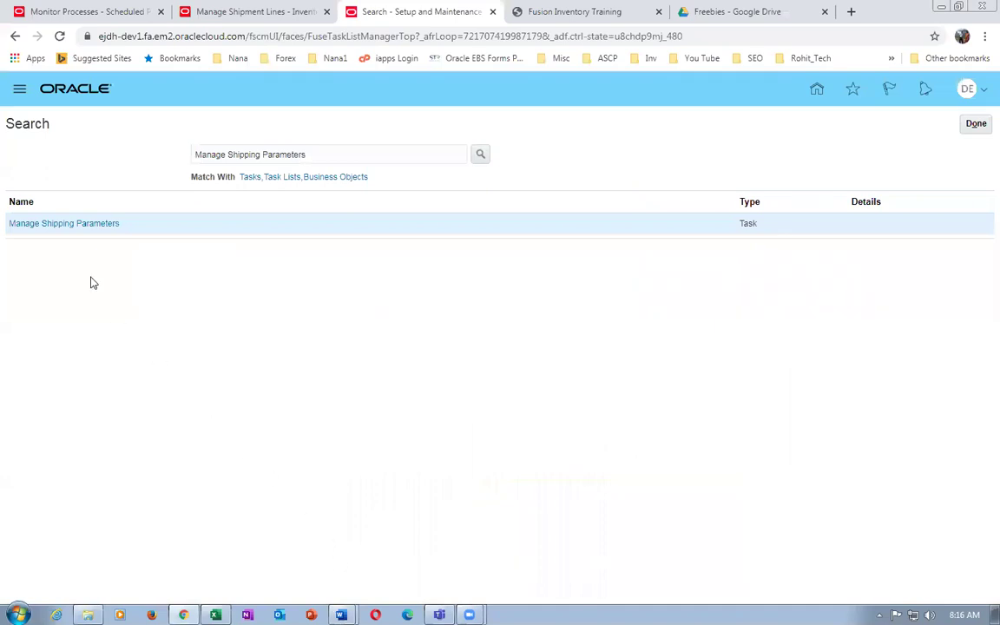
click(68, 226)
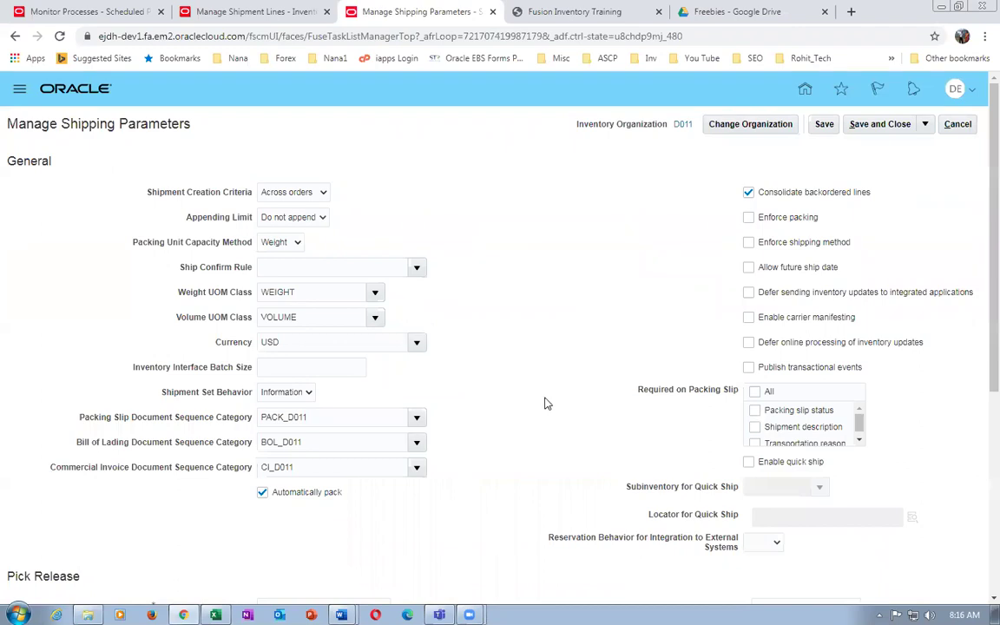
scroll(545, 402, down, 5)
scroll(521, 404, down, 1)
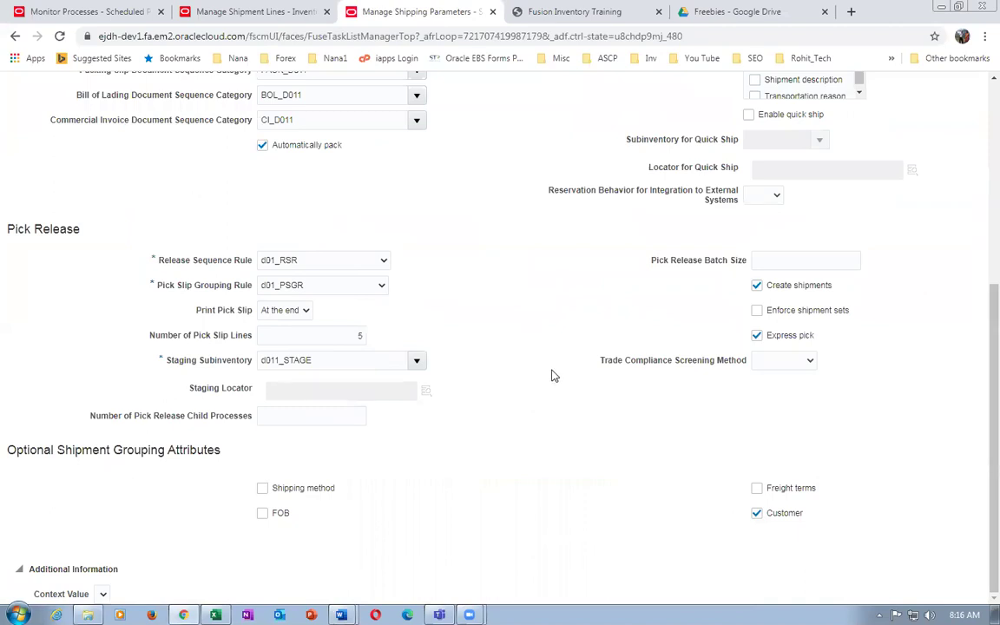
scroll(554, 375, up, 5)
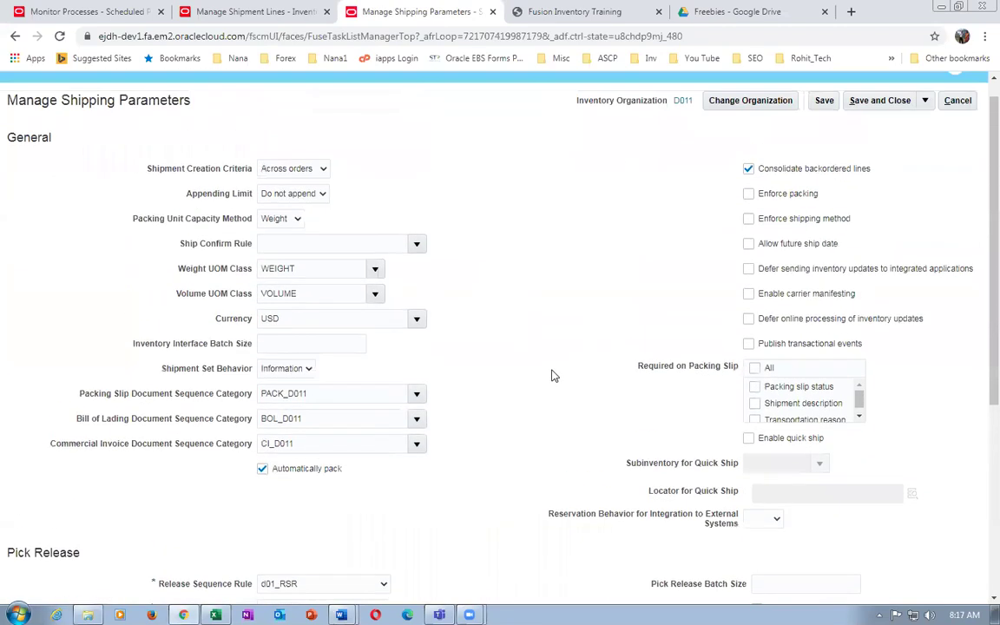
click(260, 267)
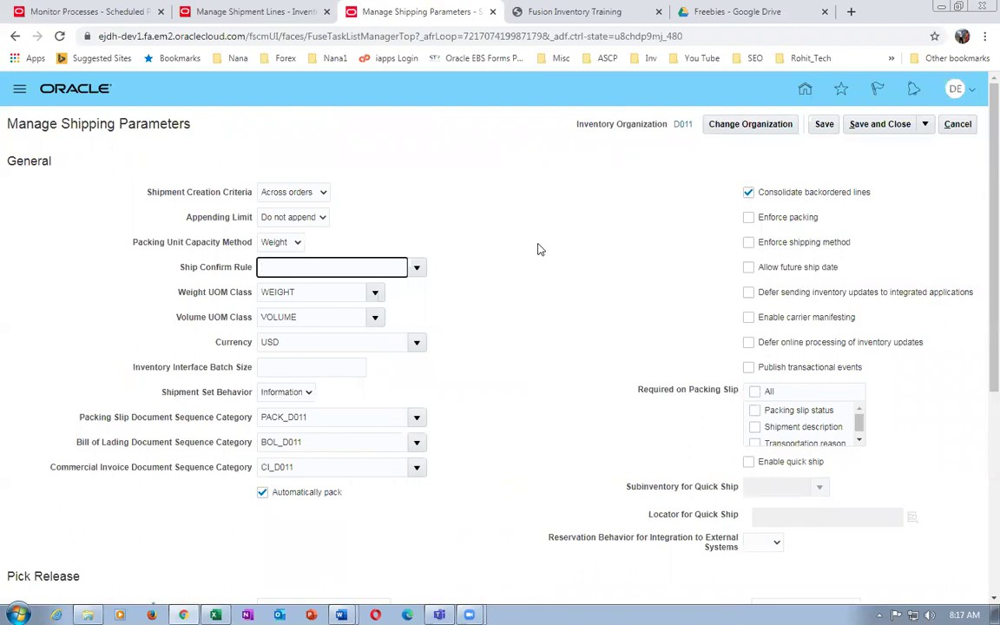
text(d01)
key(Tab)
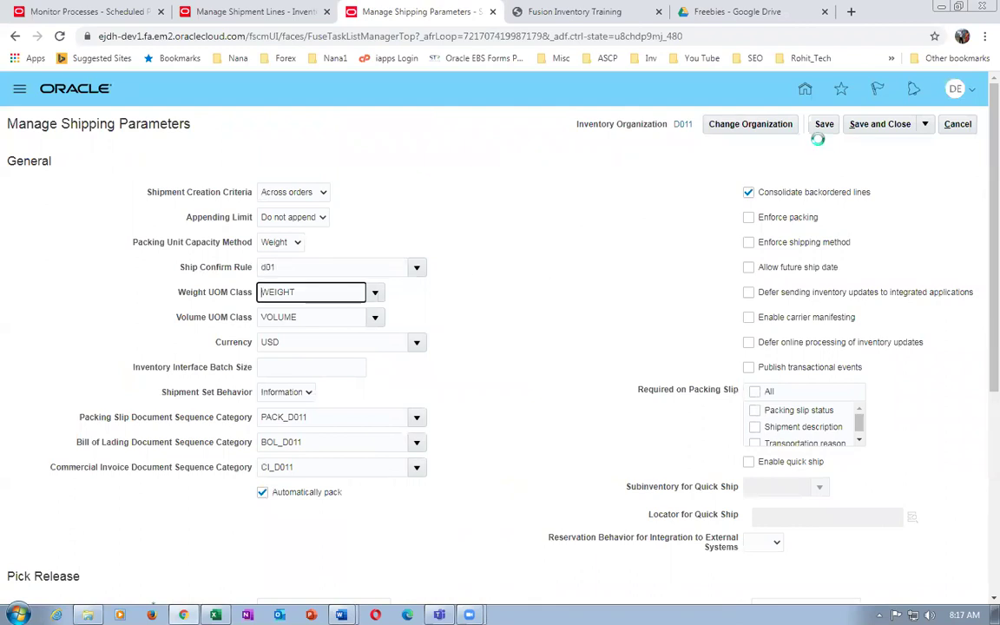
click(531, 281)
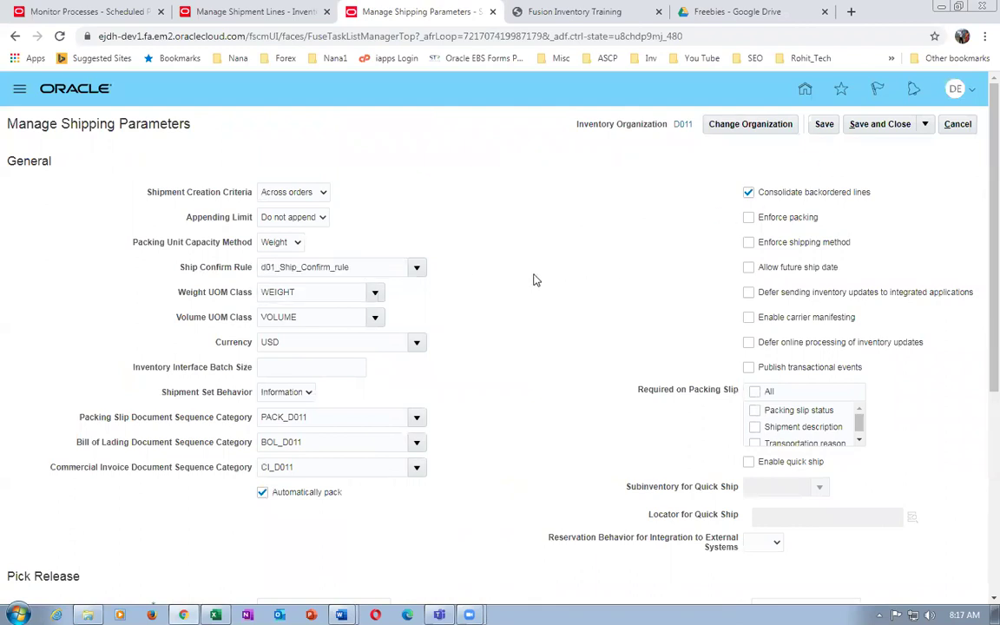
Review the General and Pick Release settings for D011, and save and close the shipping parameters with the ship confirm rule.
scroll(482, 300, down, 4)
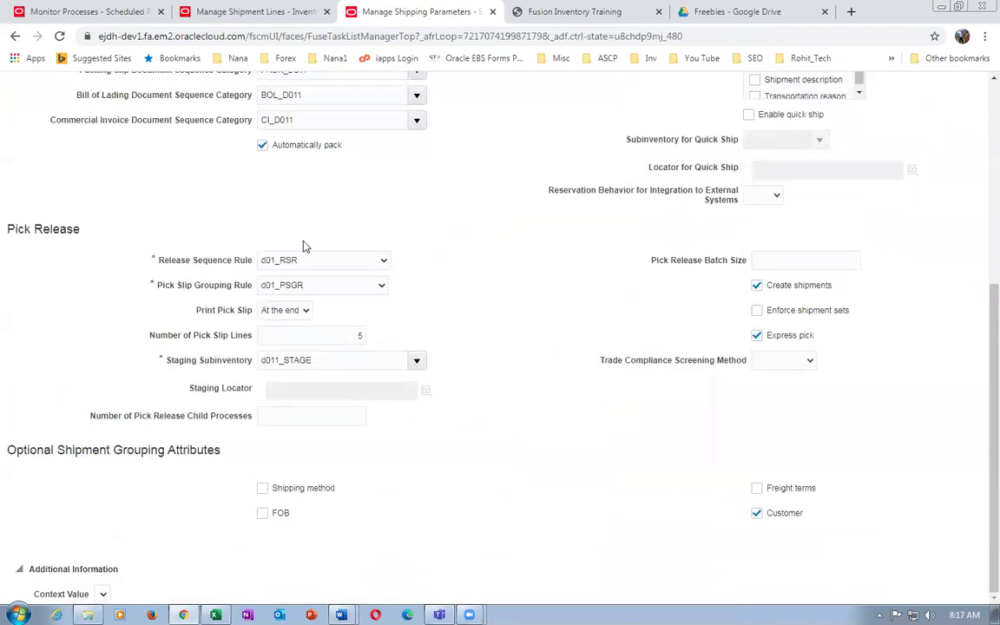
scroll(518, 275, up, 4)
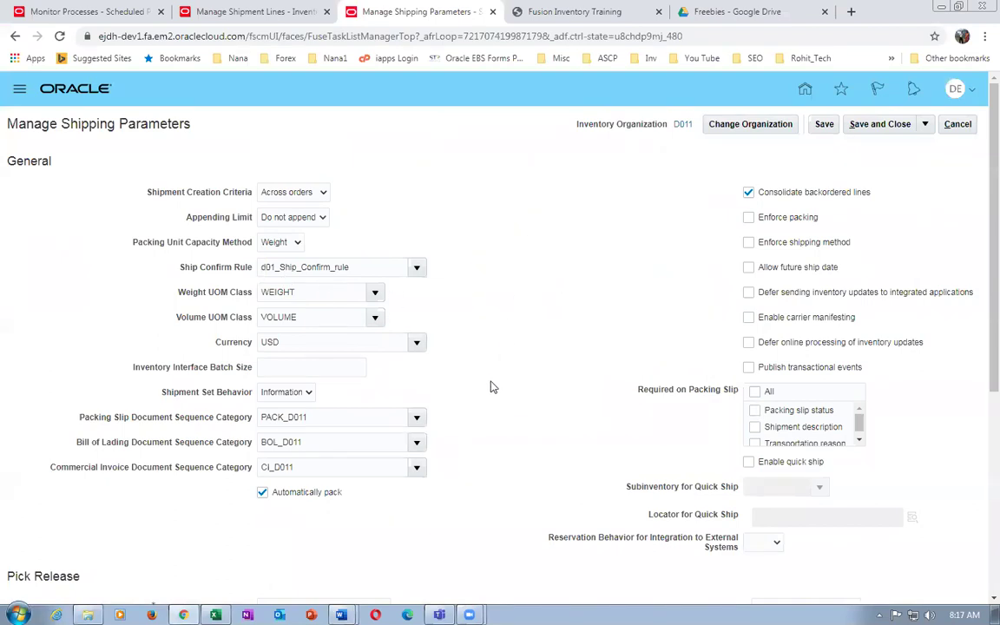
scroll(492, 395, down, 4)
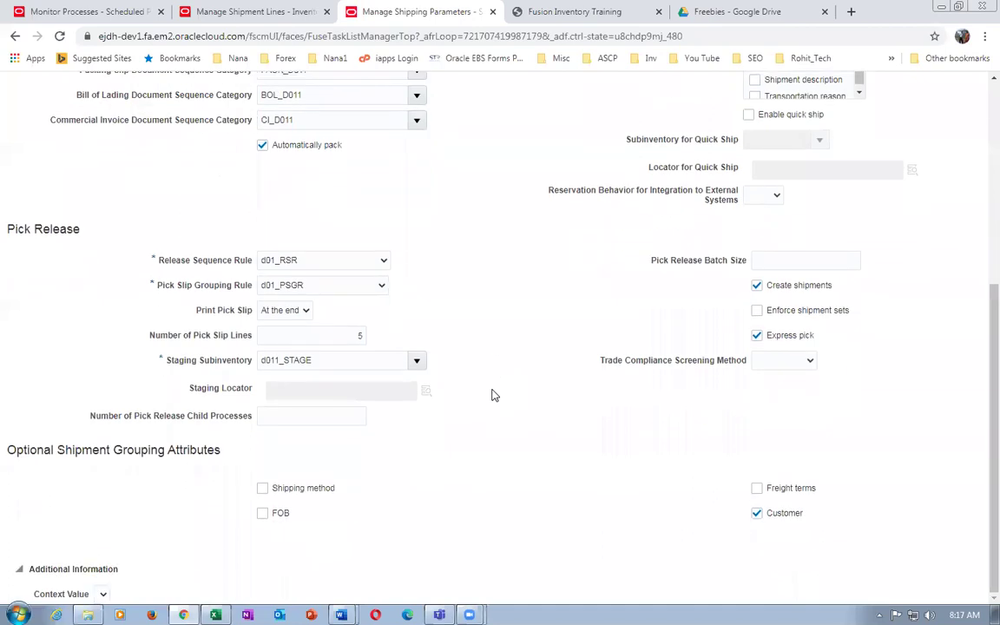
scroll(491, 396, up, 4)
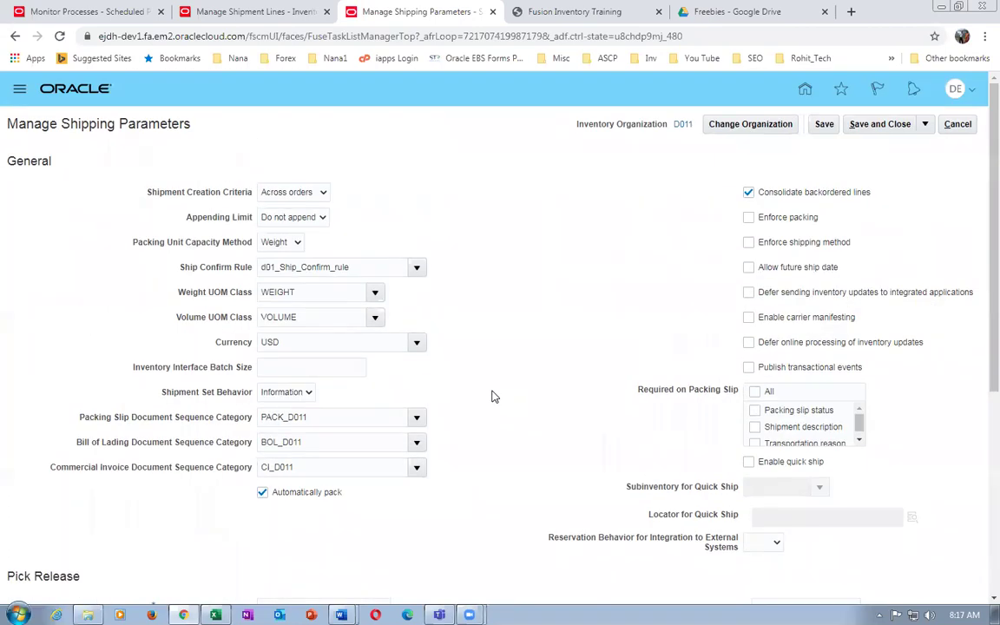
click(824, 125)
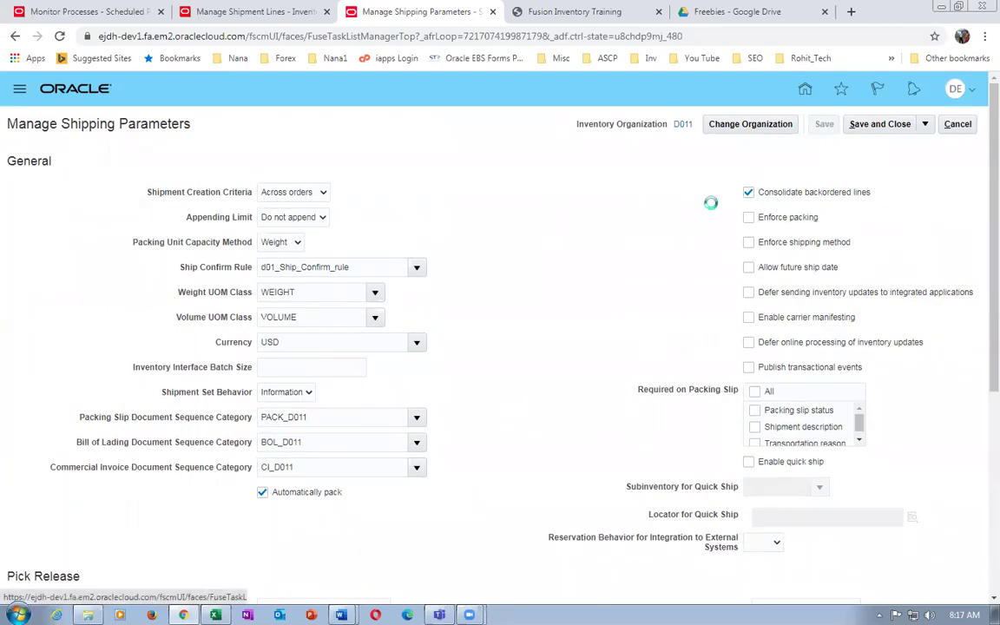
click(880, 124)
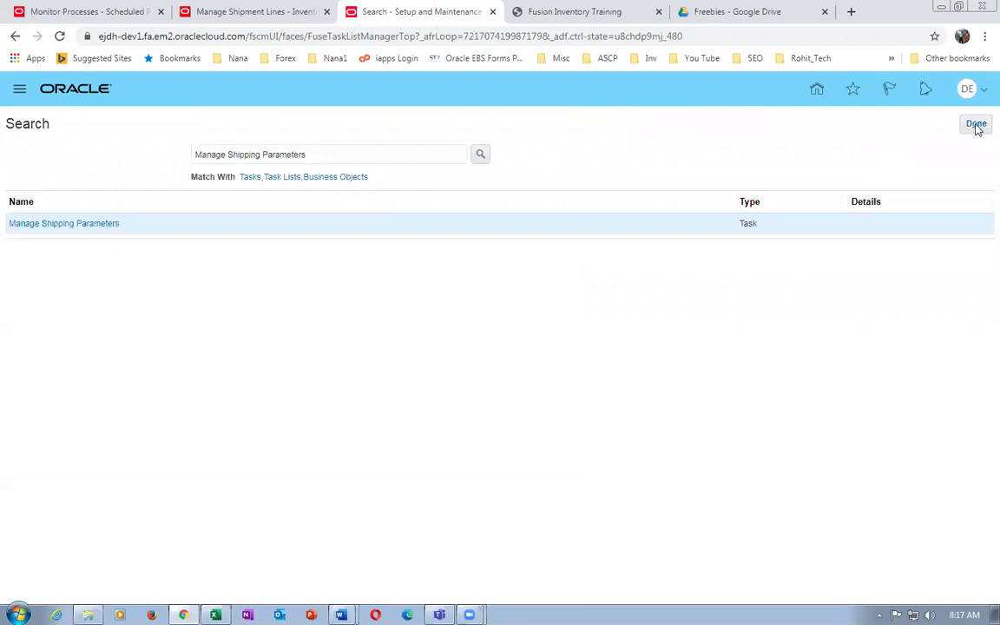
Return to Manage Shipment Lines and autocreate a shipment for the d01_std_order line with requested quantity 10.
click(247, 14)
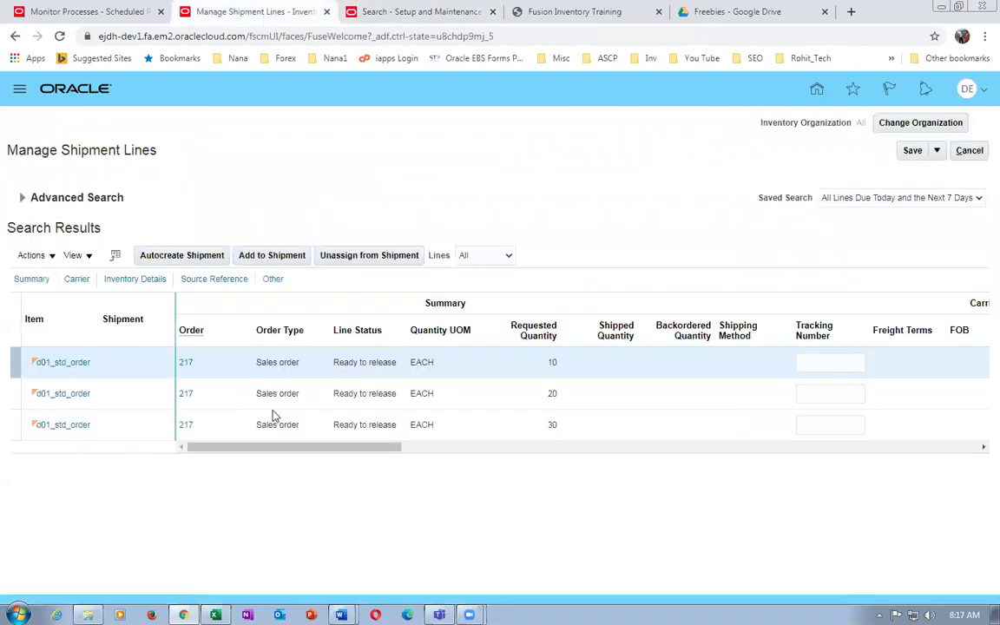
click(127, 363)
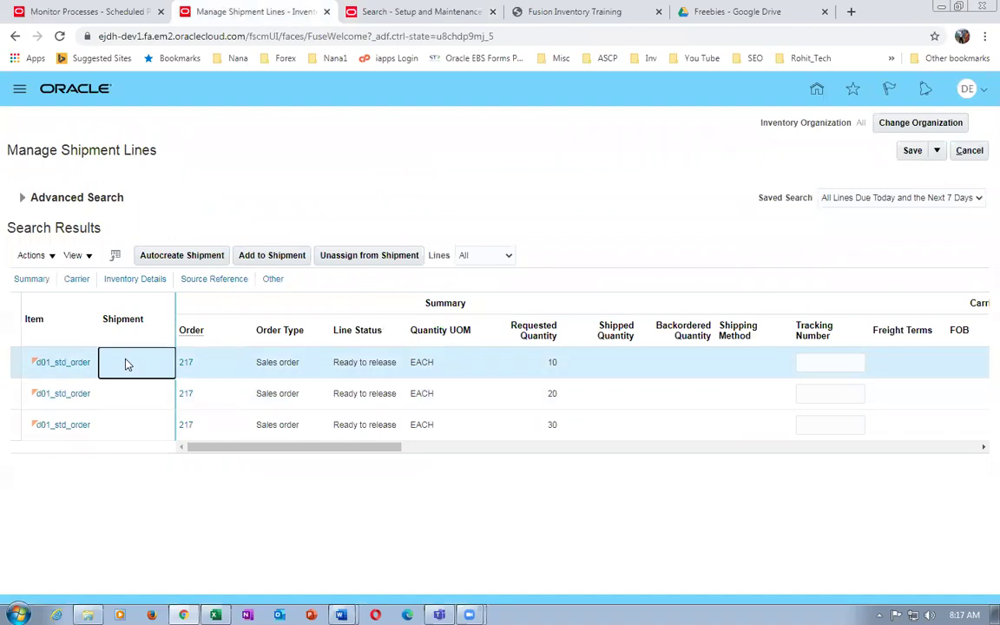
click(184, 257)
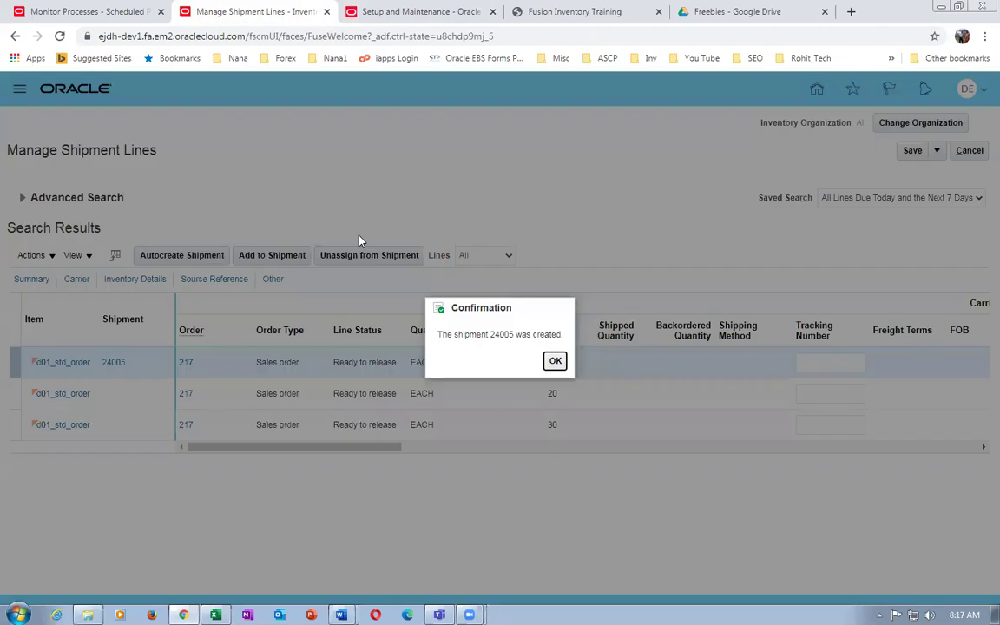
click(554, 360)
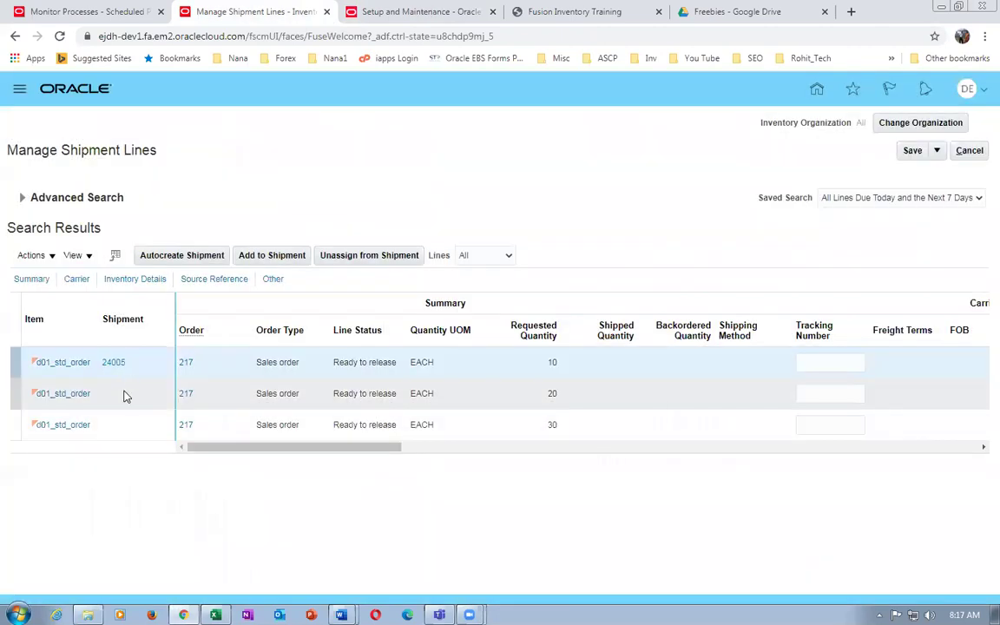
Autocreate a separate shipment for the d01_std_order line with requested quantity 20.
click(120, 393)
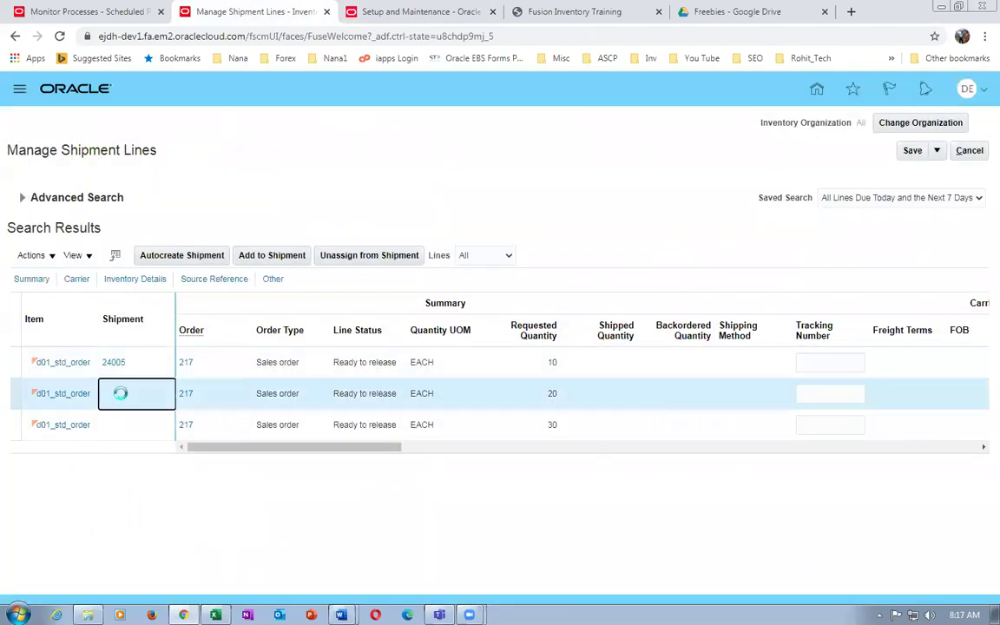
click(180, 254)
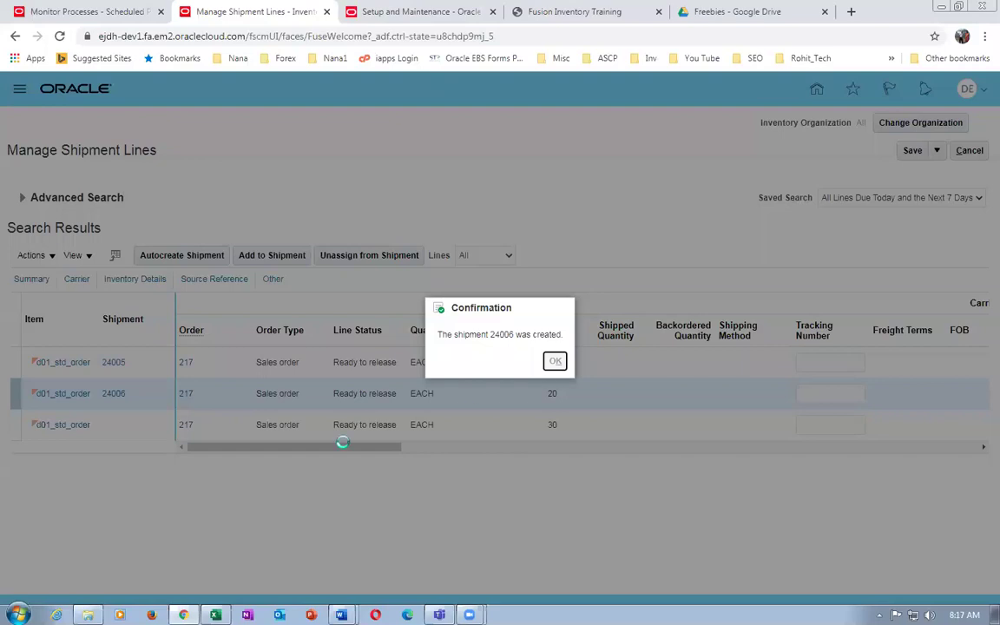
key(Return)
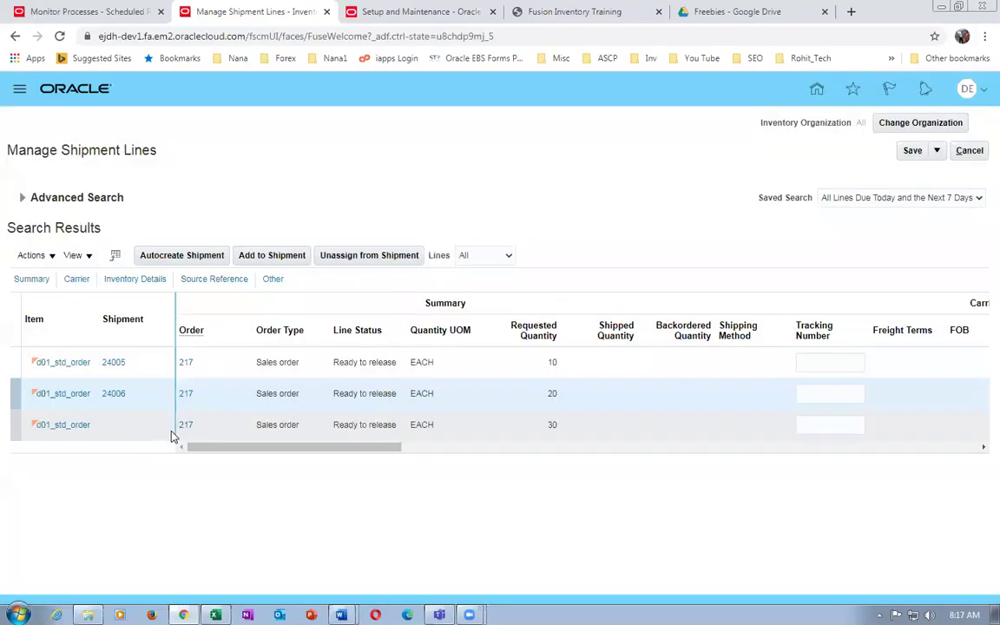
click(10, 362)
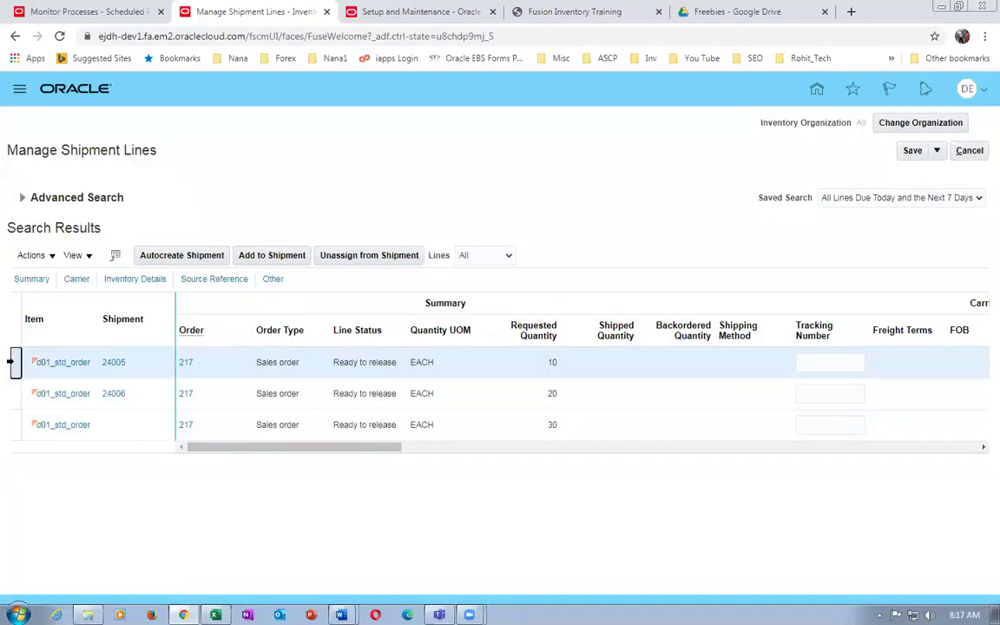
ctrl+click(11, 393)
ctrl+click(16, 424)
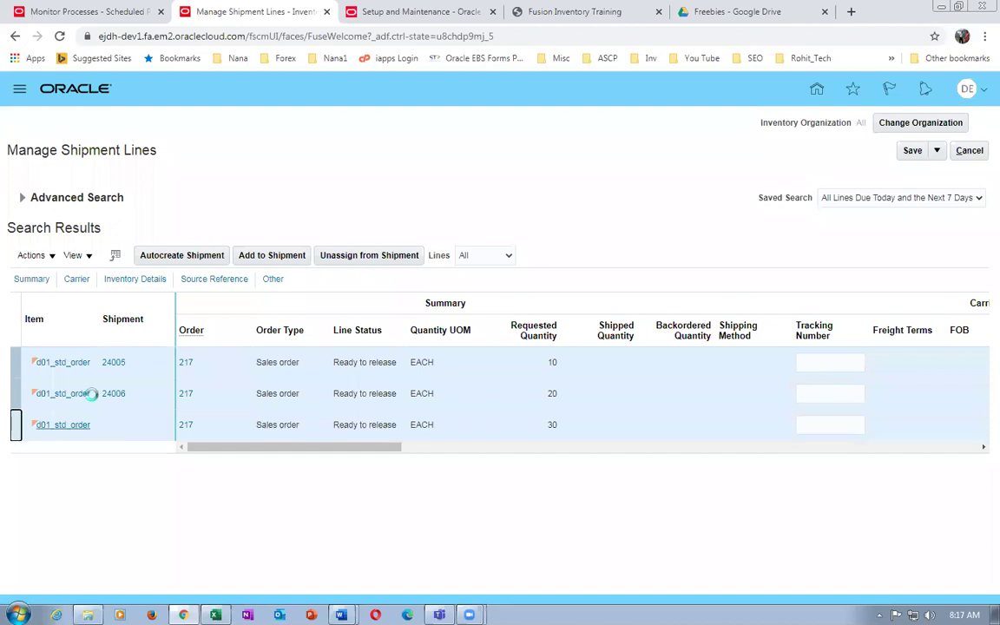
Autocreate a separate shipment for the d01_std_order line with requested quantity 30.
click(111, 424)
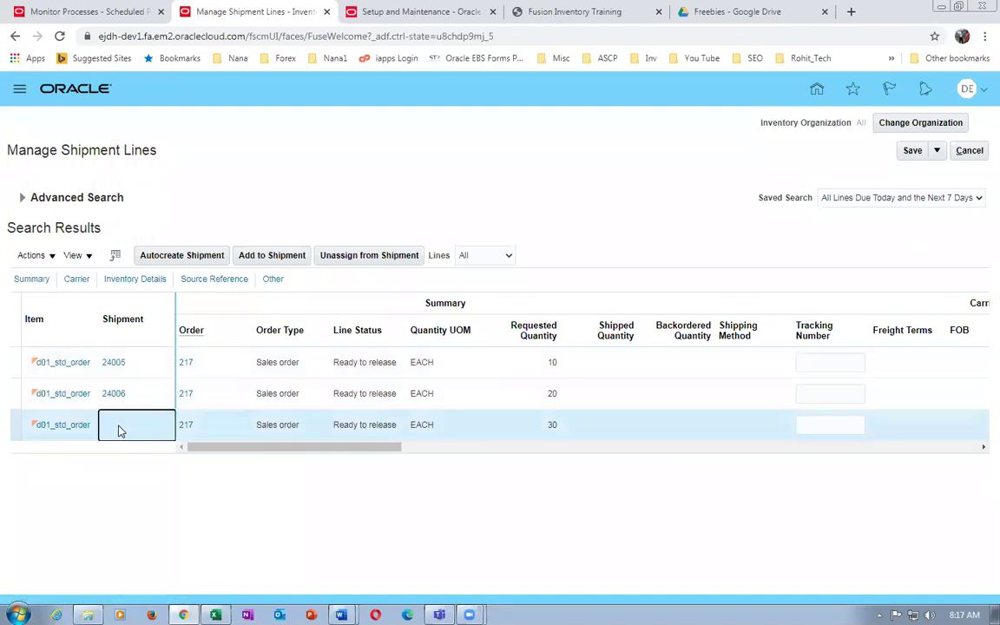
click(182, 256)
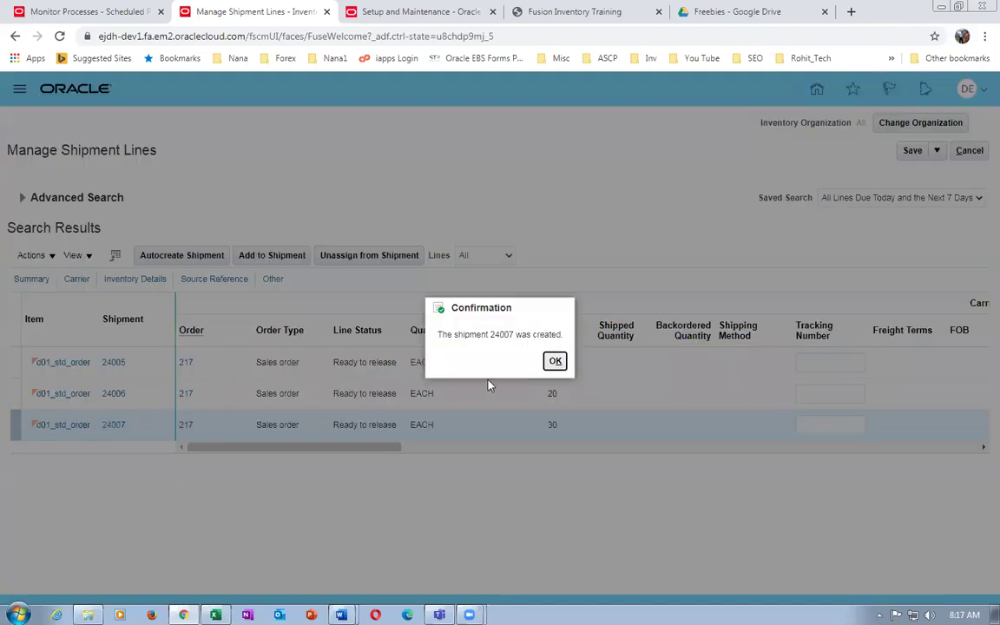
Close the shipment creation confirmation and open shipment 24005 from the shipment lines for editing.
click(555, 362)
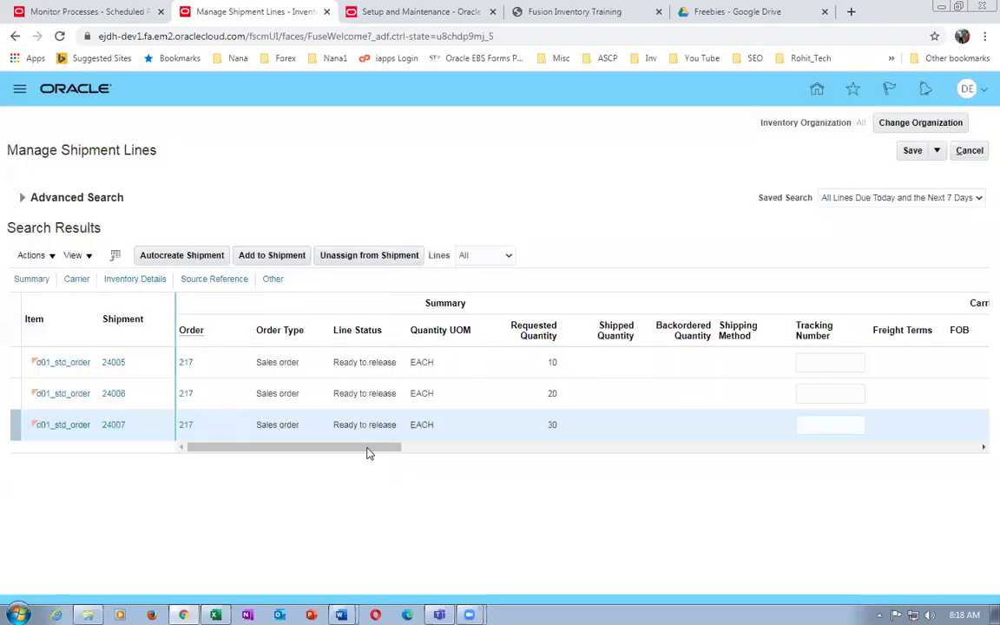
click(114, 365)
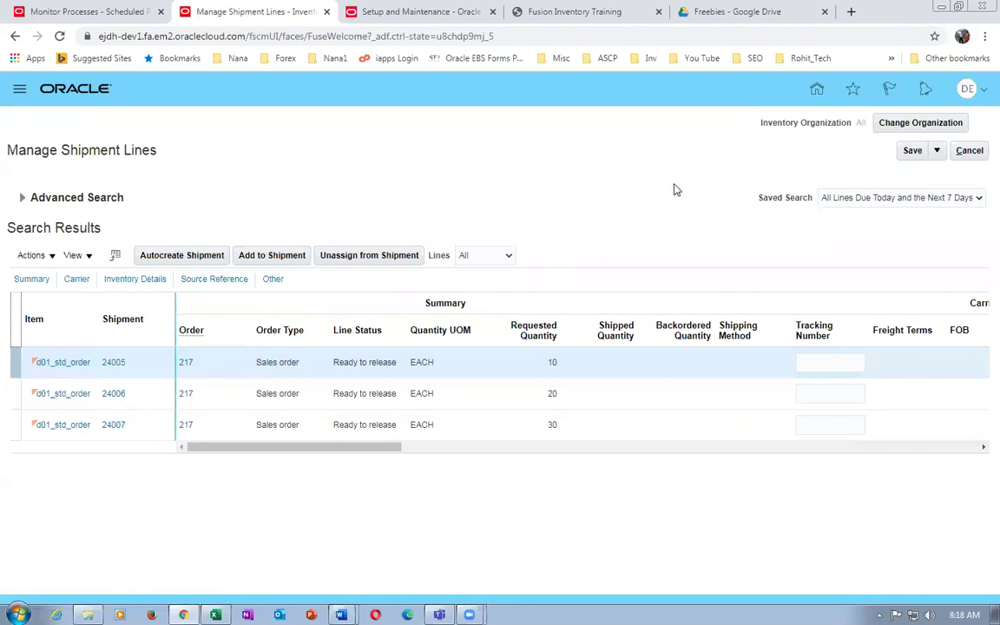
click(112, 365)
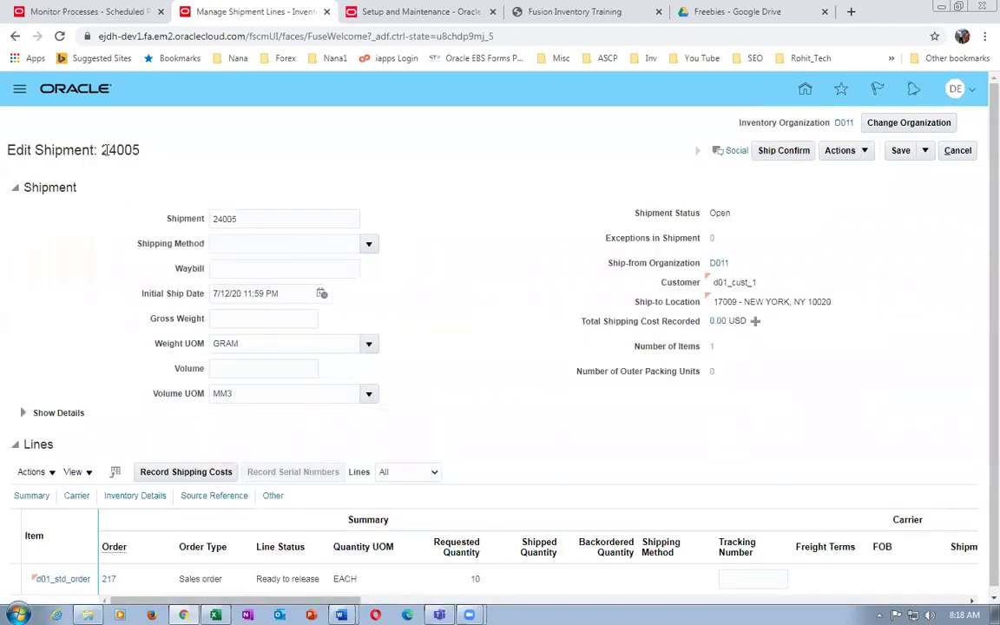
drag(105, 150, 150, 153)
Switch to the Shipping document in Word, review the Pick Release Process box of the diagram, and return to the shipment.
key(alt+Tab)
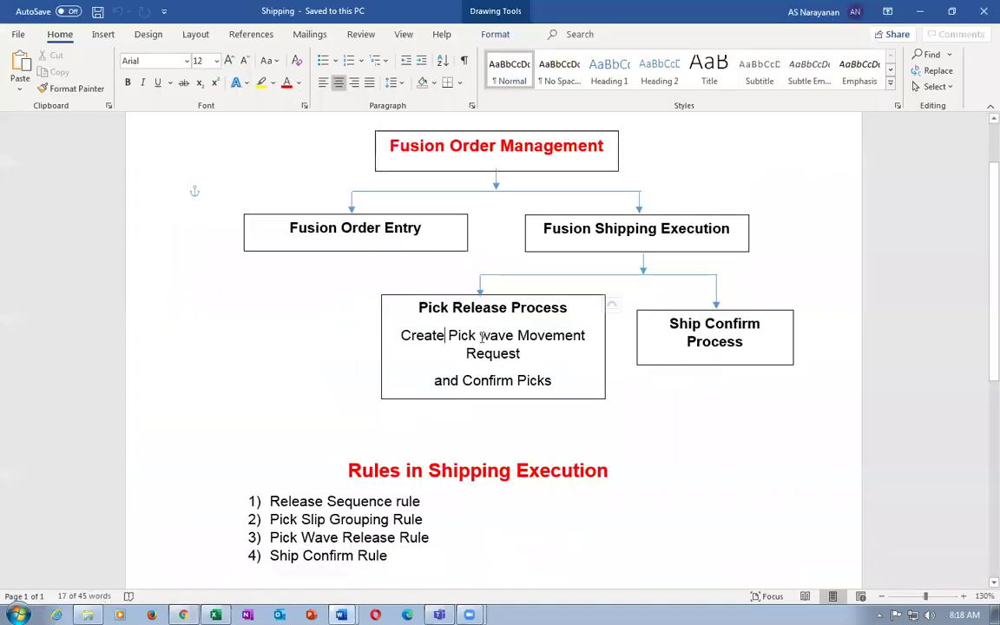
drag(424, 308, 567, 308)
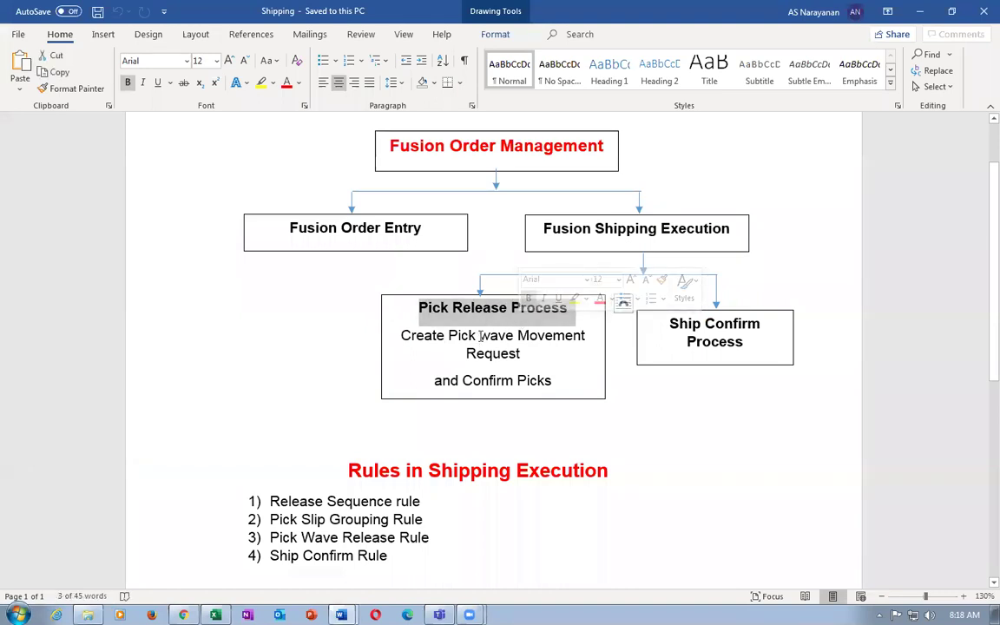
drag(480, 336, 560, 392)
key(alt+Tab)
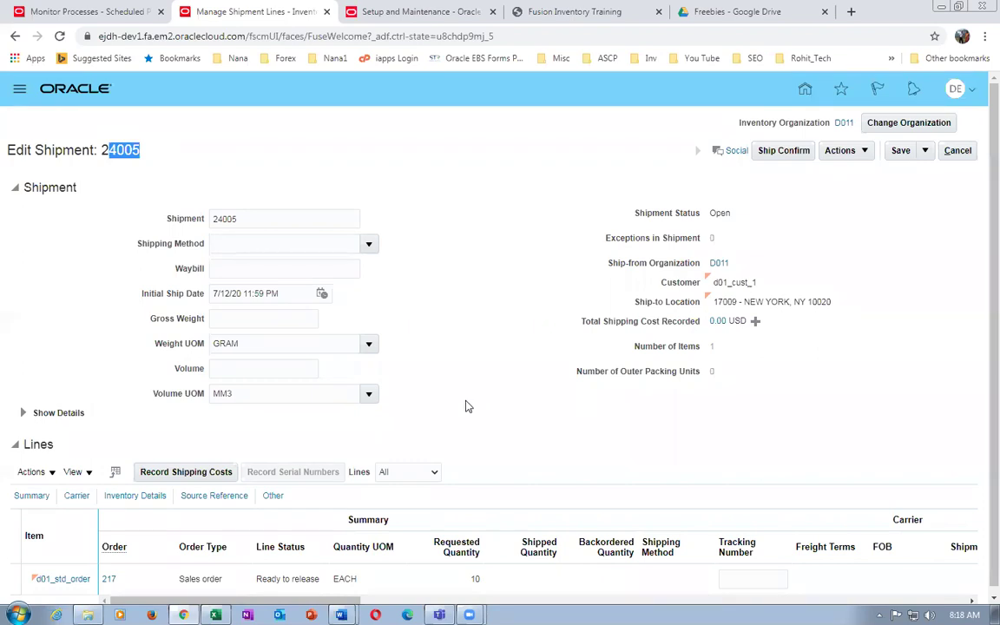
Submit a pick release for shipment 24005, acknowledge the confirmation, and save and close the shipment.
click(98, 150)
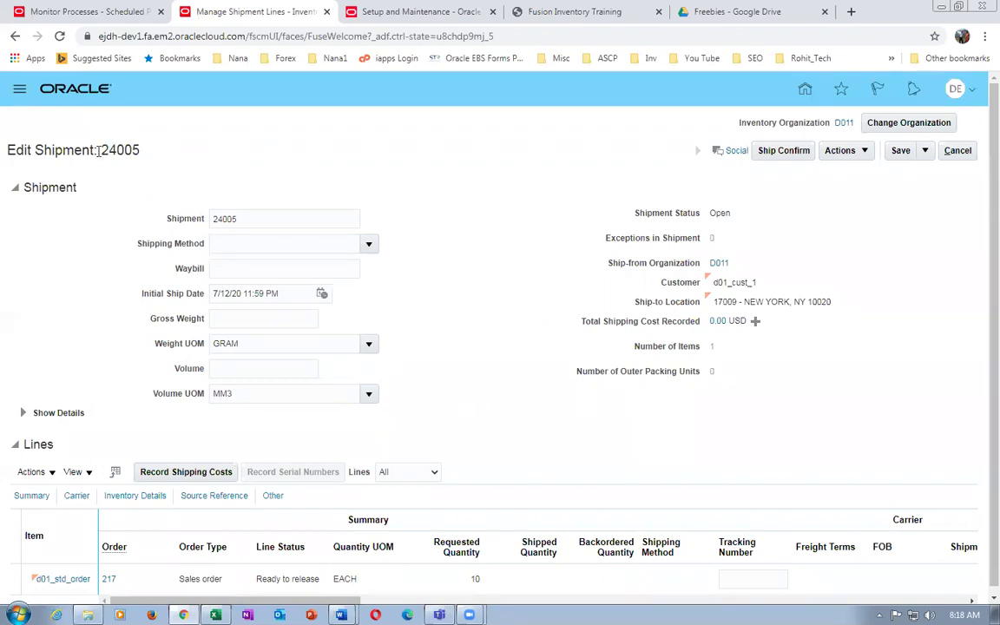
drag(102, 151, 139, 153)
click(147, 171)
click(848, 153)
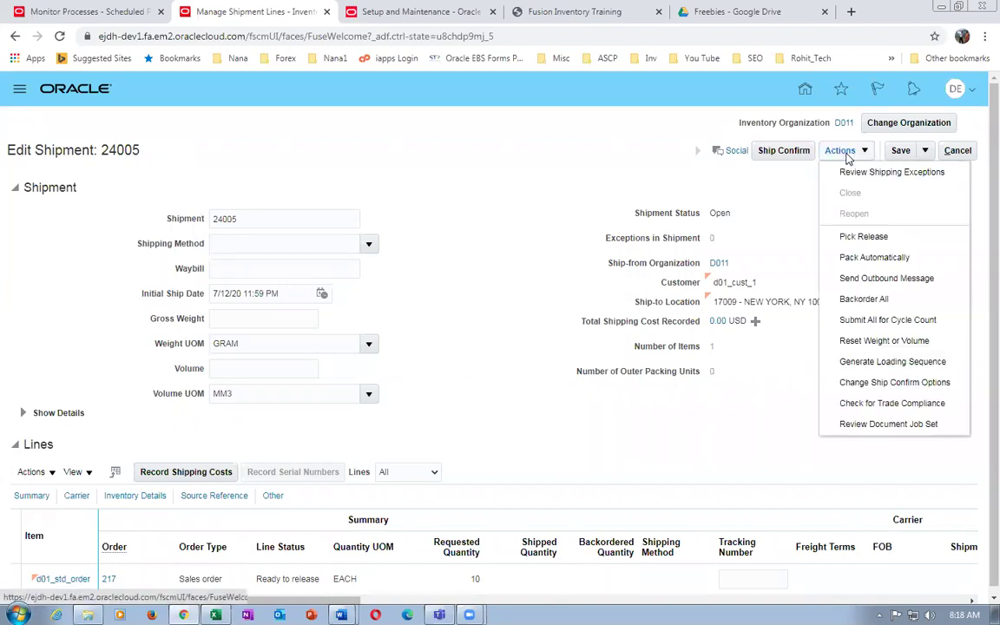
click(862, 237)
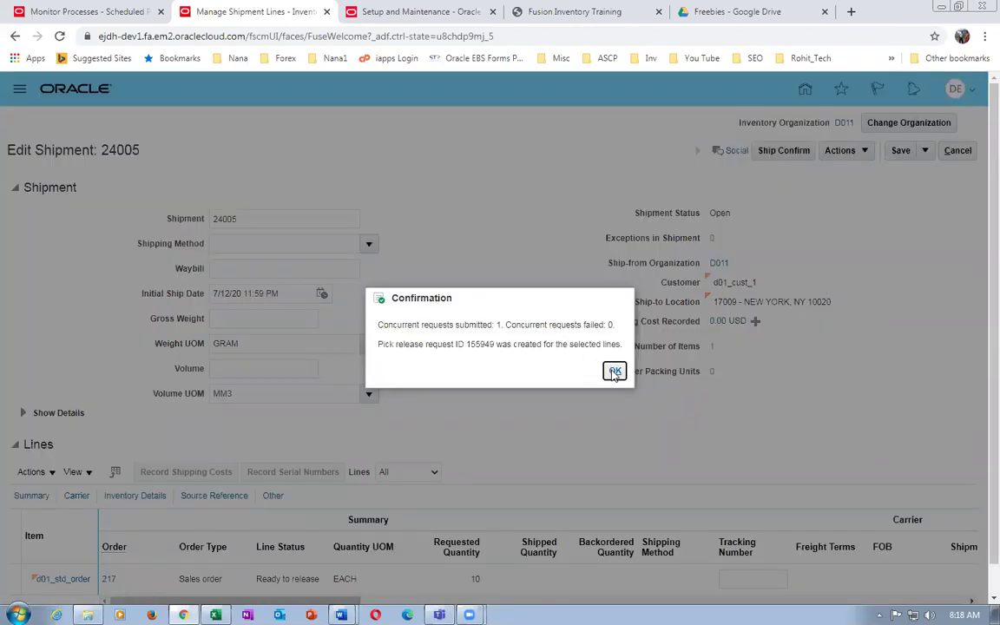
click(614, 374)
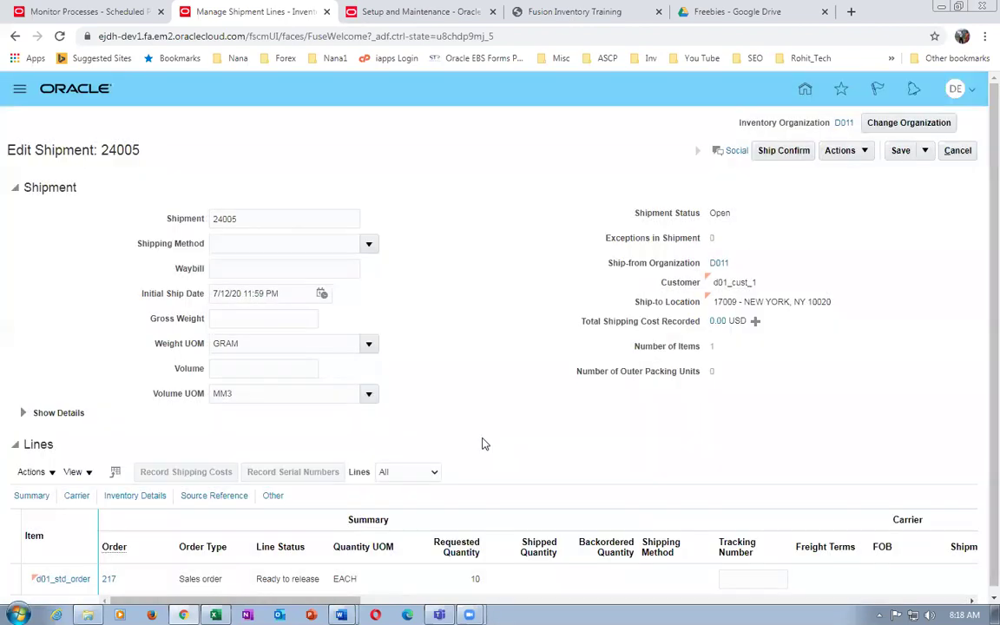
click(925, 150)
click(931, 172)
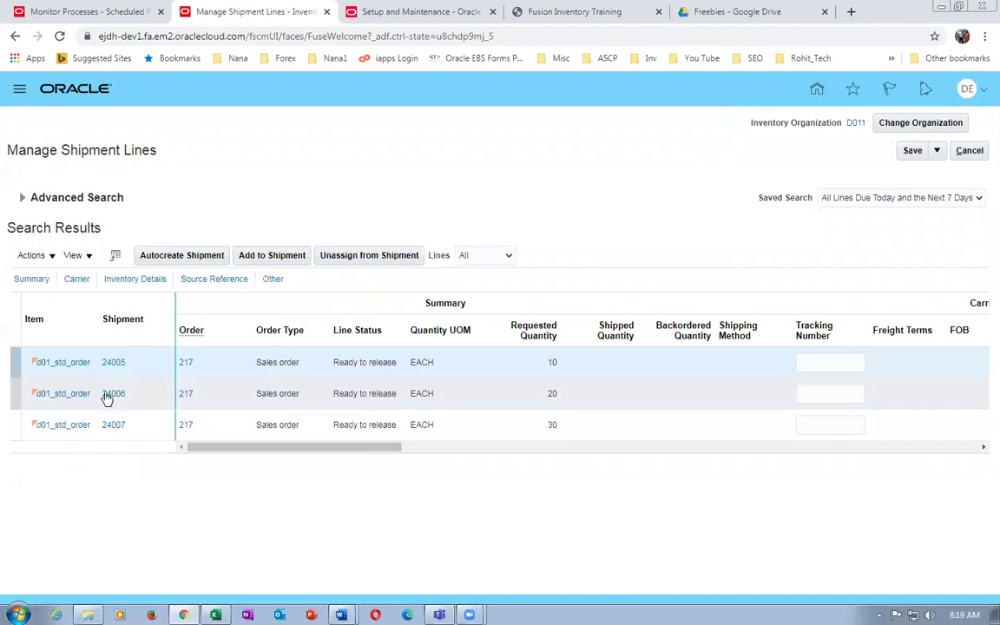
Rerun the shipment lines search with the existing order criterion to check the line status, and expand the search criteria again.
click(22, 198)
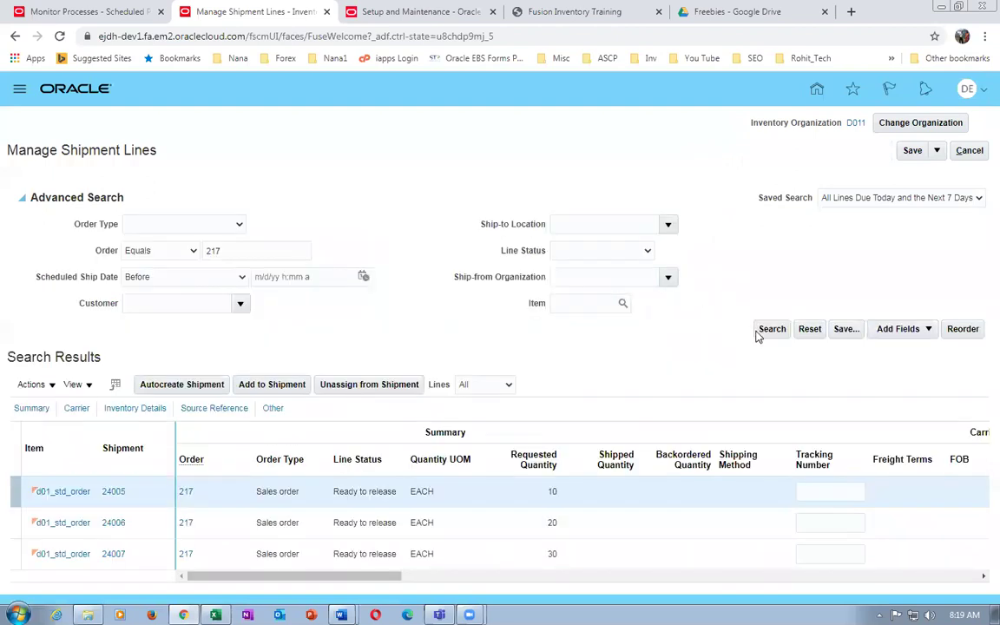
click(770, 329)
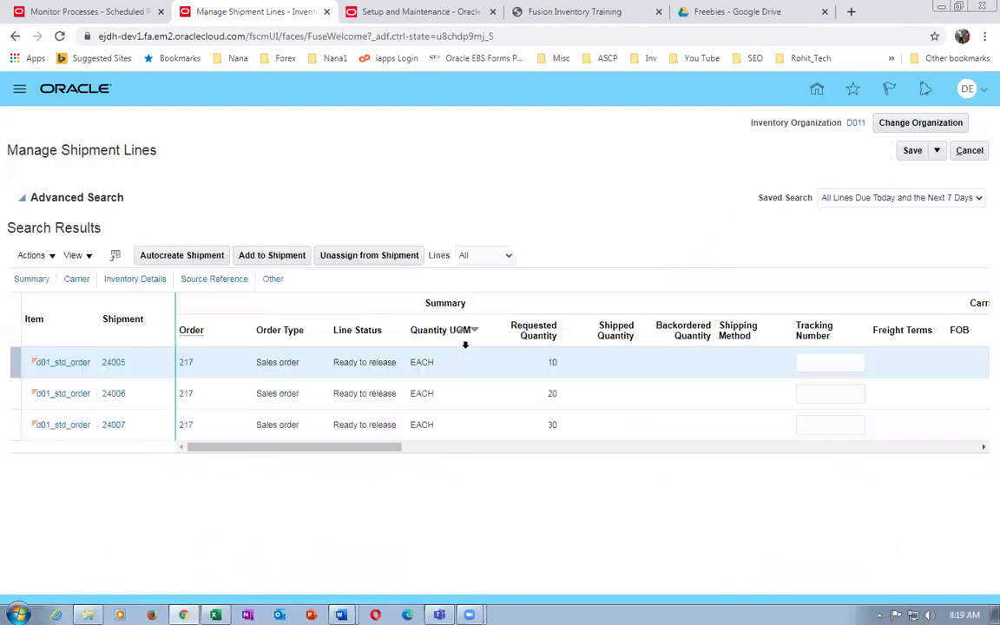
click(22, 198)
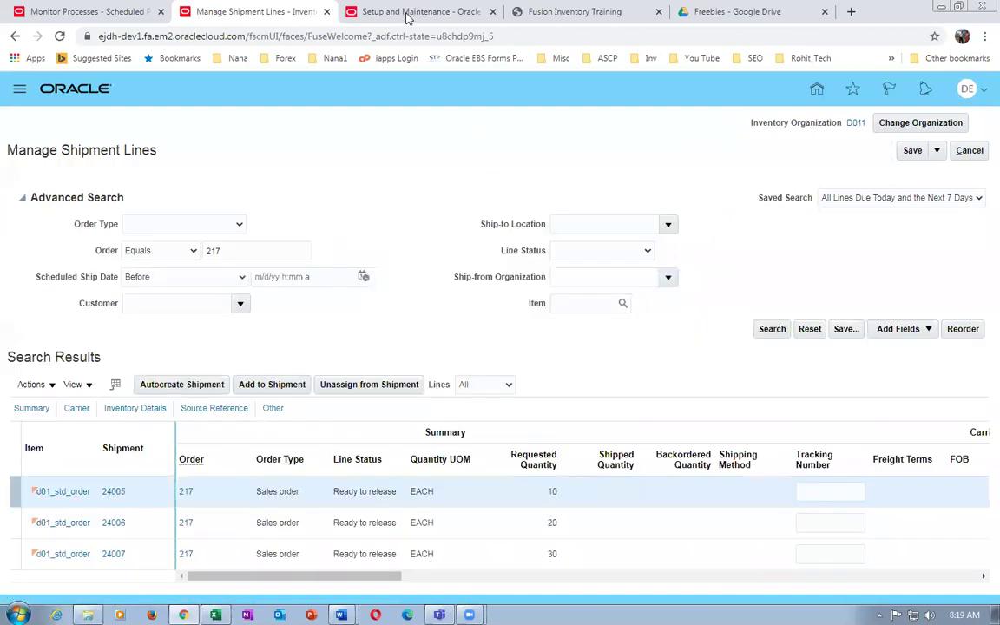
Open the Scheduled Processes page in a separate browser tab, keeping the Setup and Maintenance page open.
click(401, 12)
right_click(401, 16)
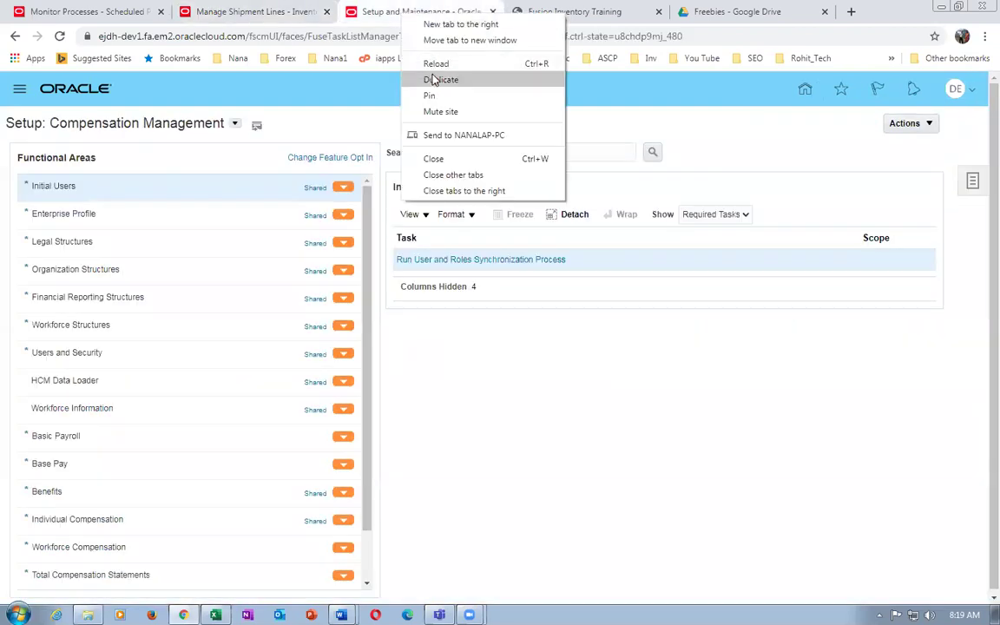
click(395, 63)
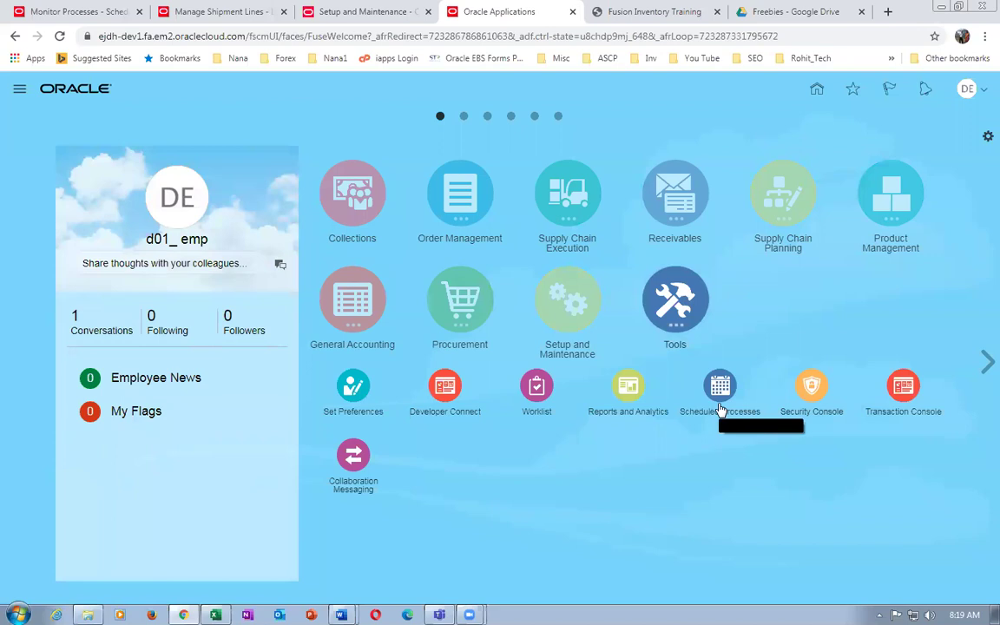
click(719, 389)
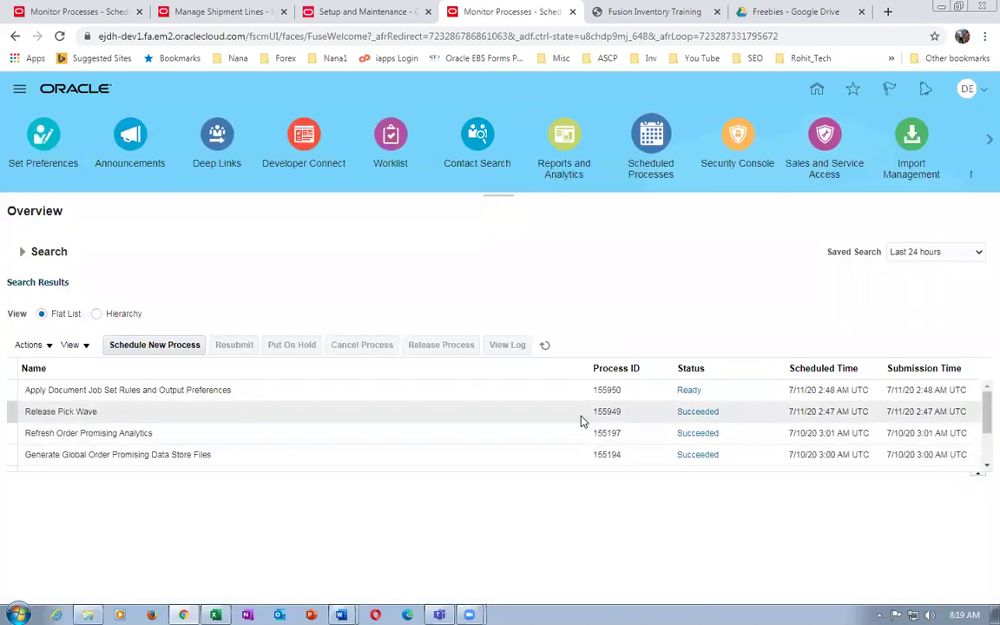
Refresh the scheduled processes list repeatedly to monitor the pick release jobs, checking the details of Pick Release Documents.
click(545, 345)
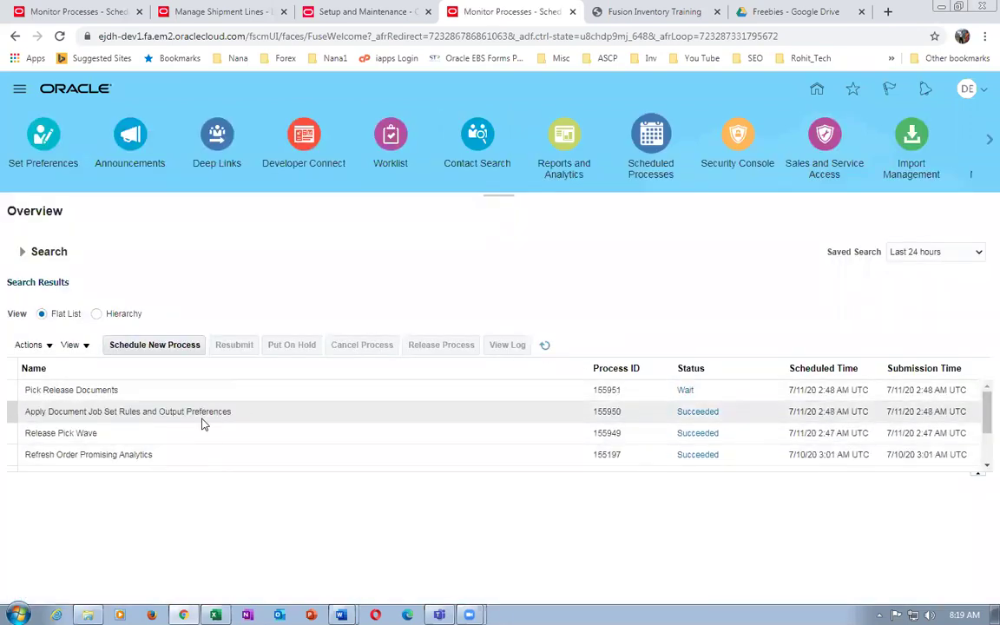
click(194, 392)
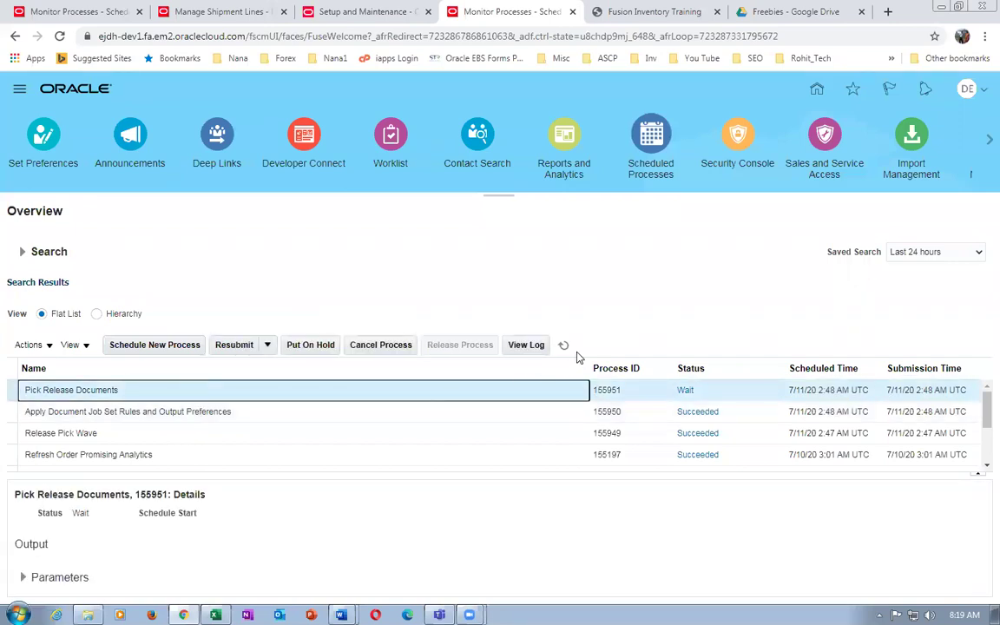
click(563, 345)
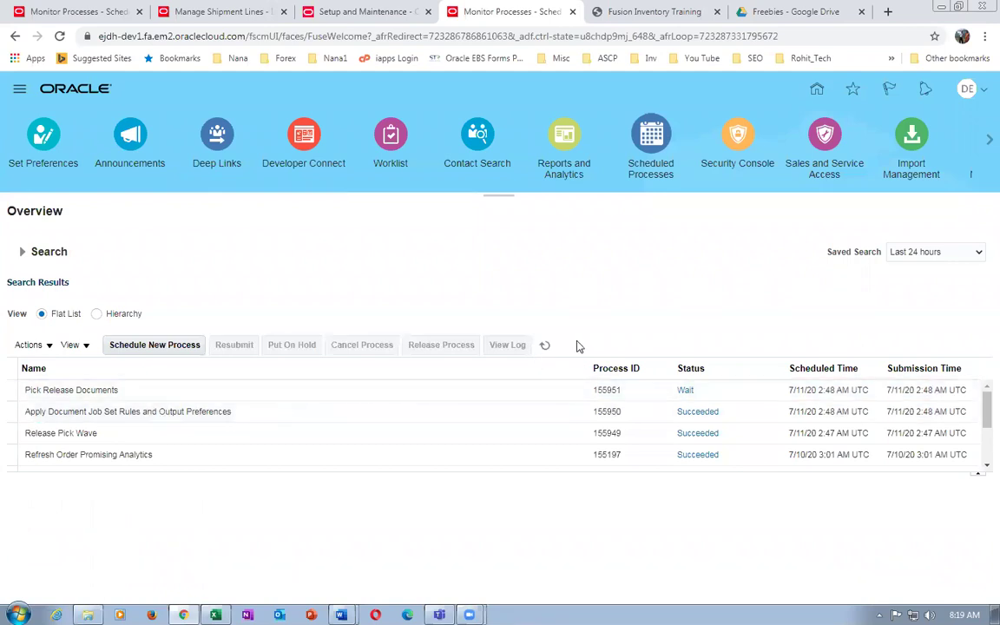
click(544, 345)
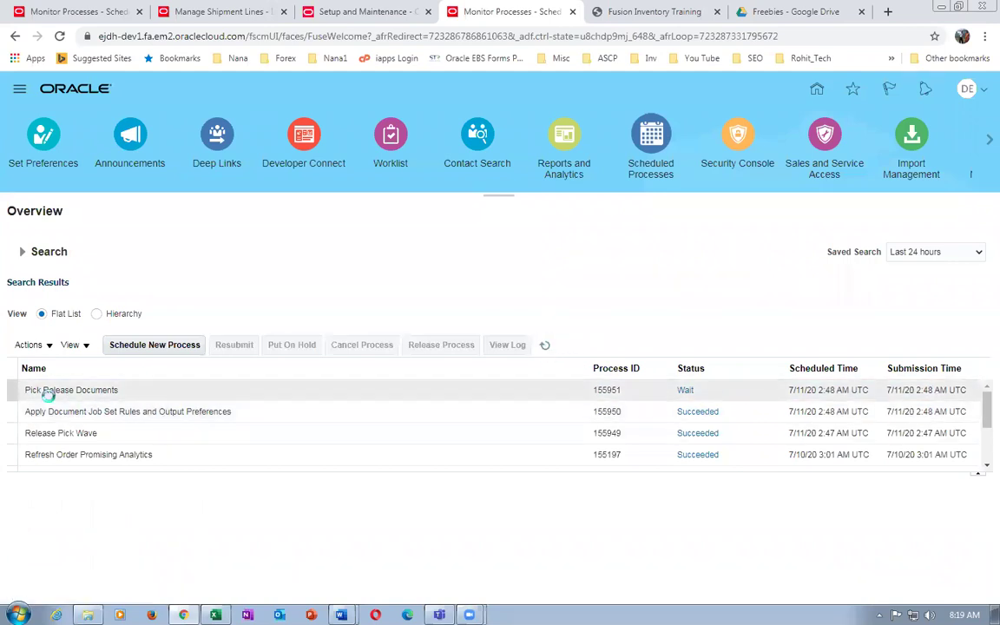
click(544, 345)
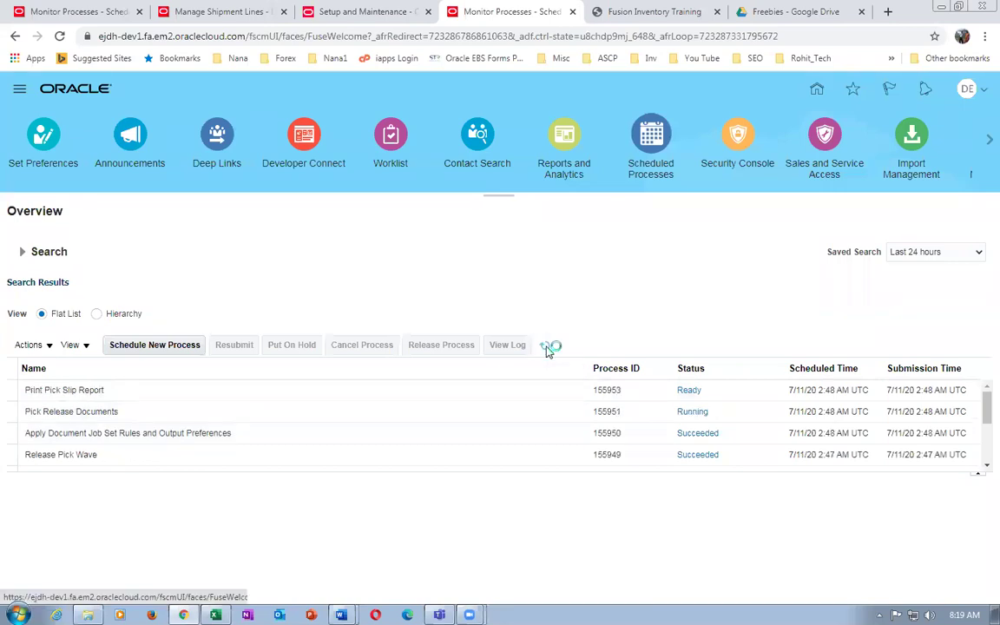
click(545, 347)
click(356, 11)
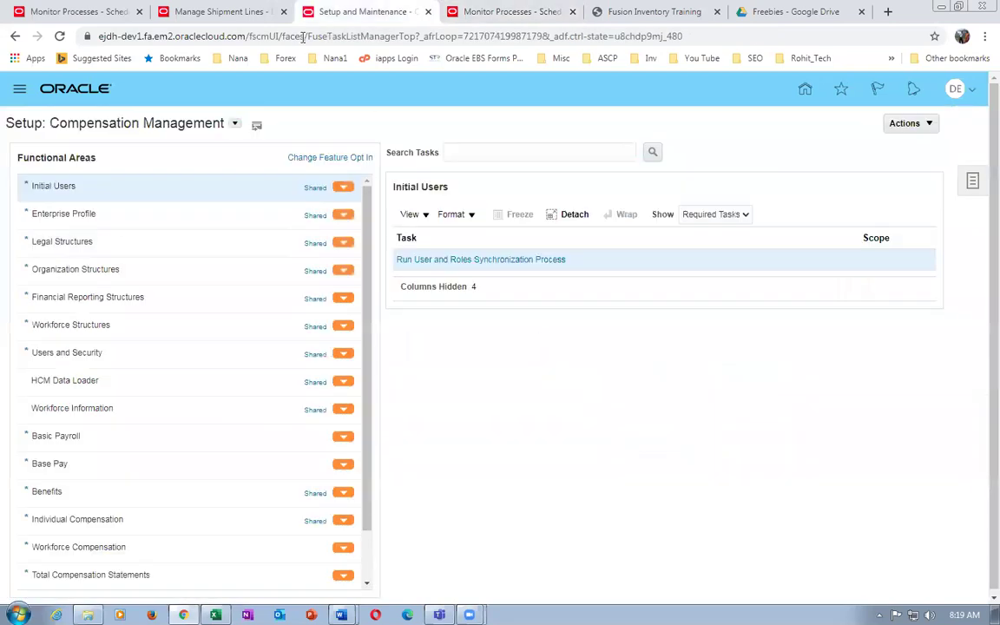
click(217, 12)
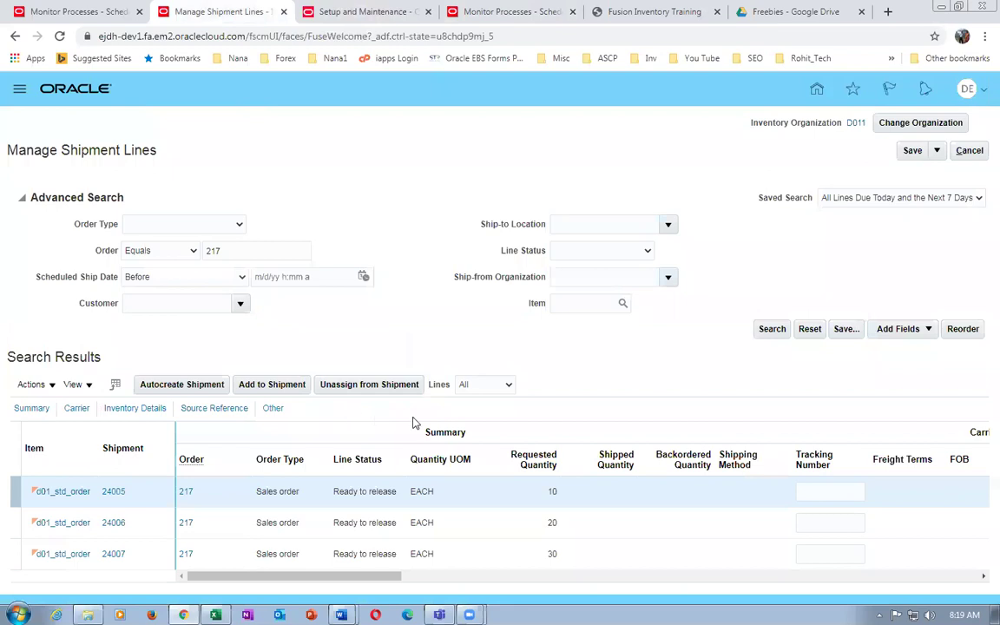
click(500, 12)
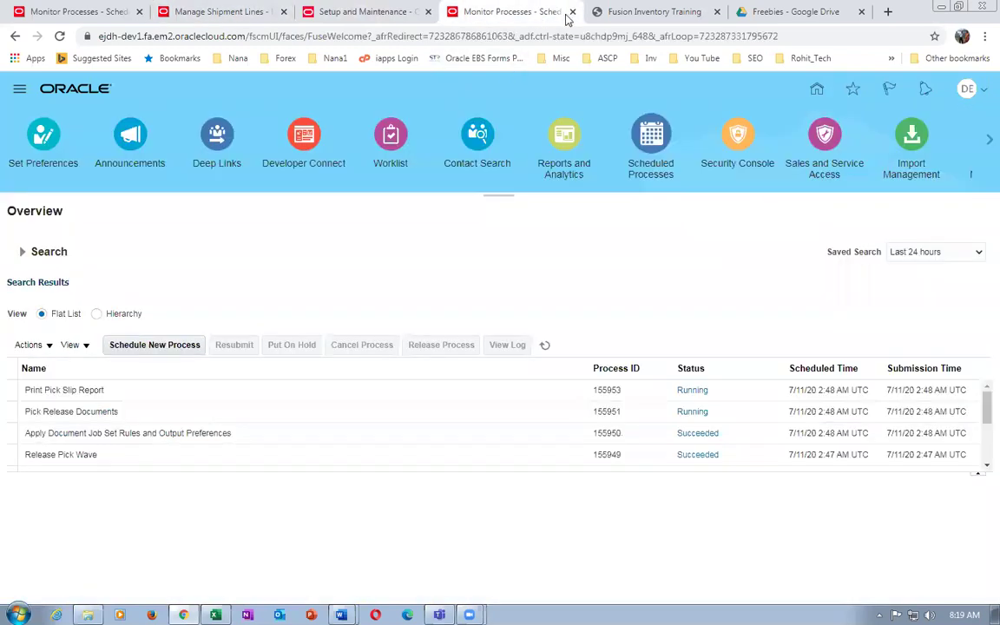
click(631, 14)
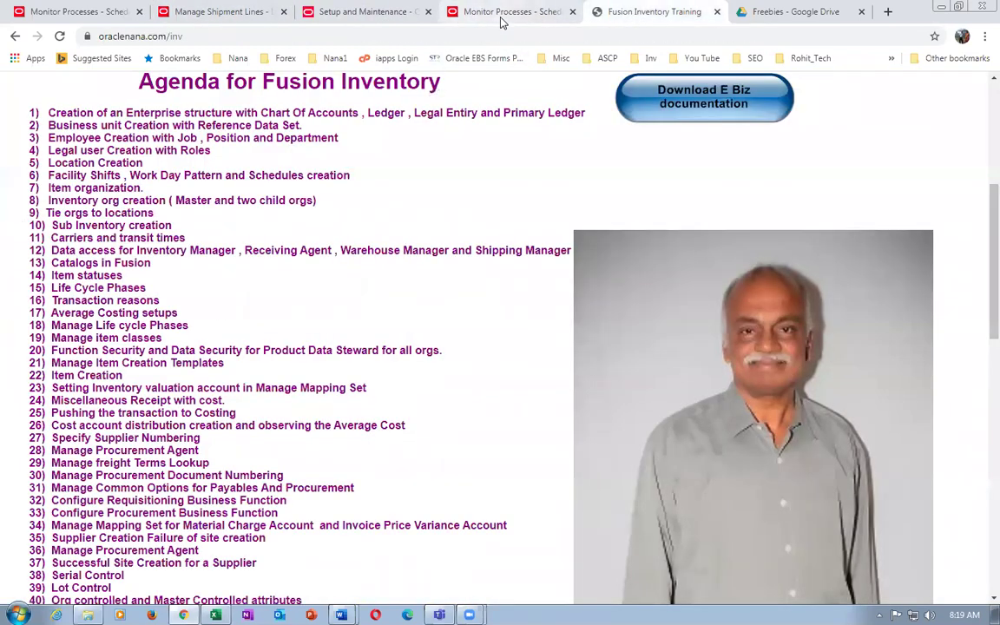
click(455, 14)
click(382, 14)
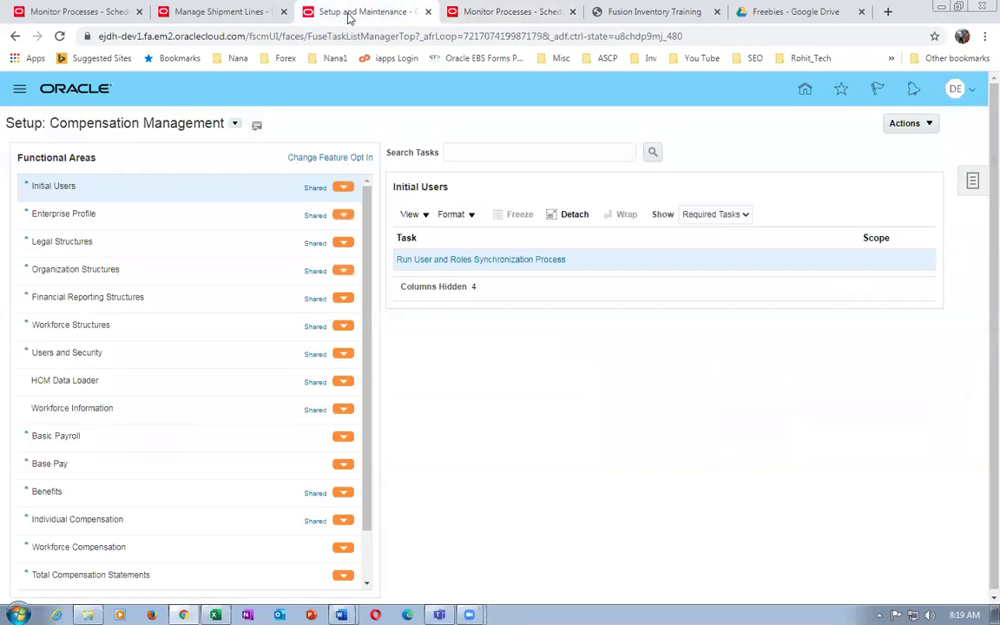
Return to Manage Shipment Lines, search the order's lines again, and open shipment 24005.
click(204, 17)
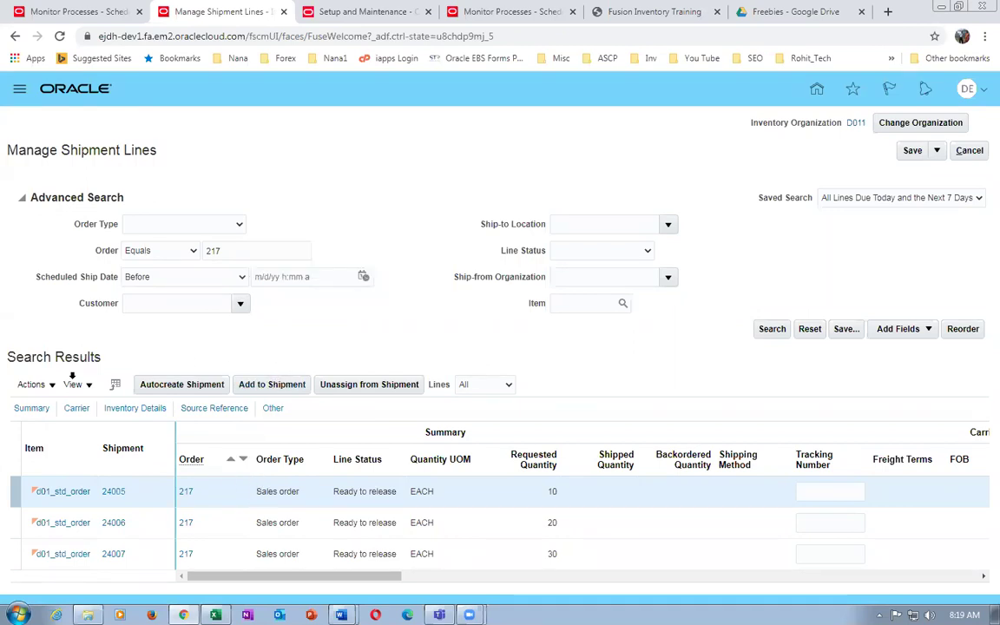
click(771, 330)
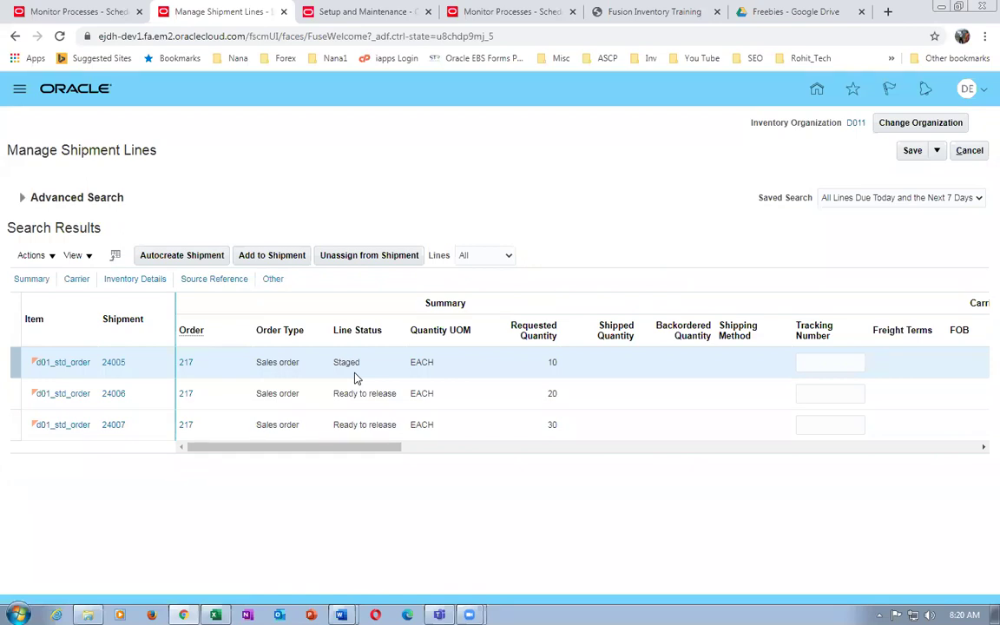
click(115, 363)
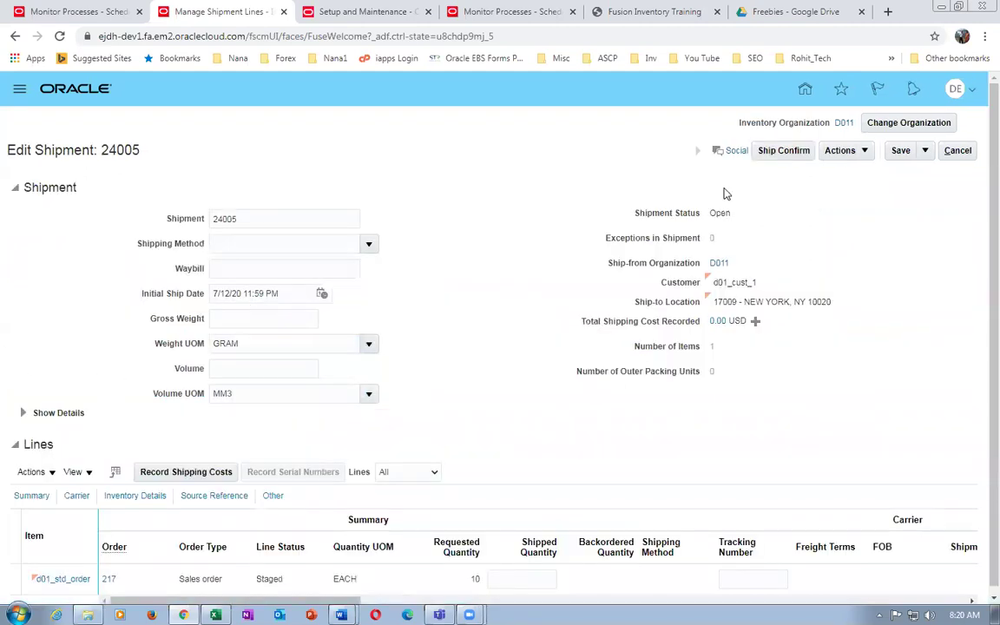
Ship confirm shipment 24005, continuing past the warnings about undefined weight and volume.
click(782, 152)
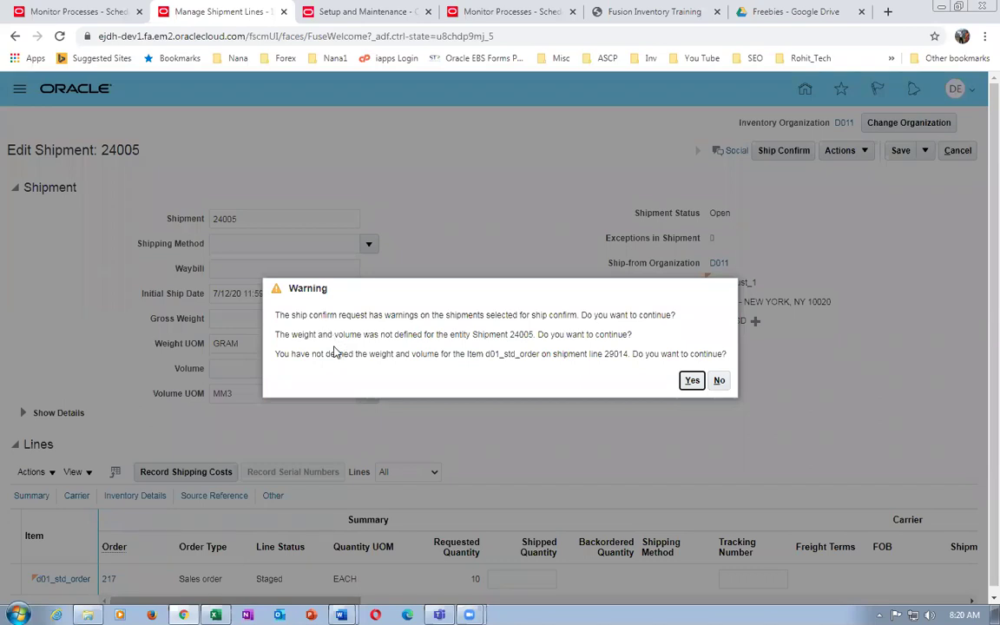
drag(305, 336, 631, 371)
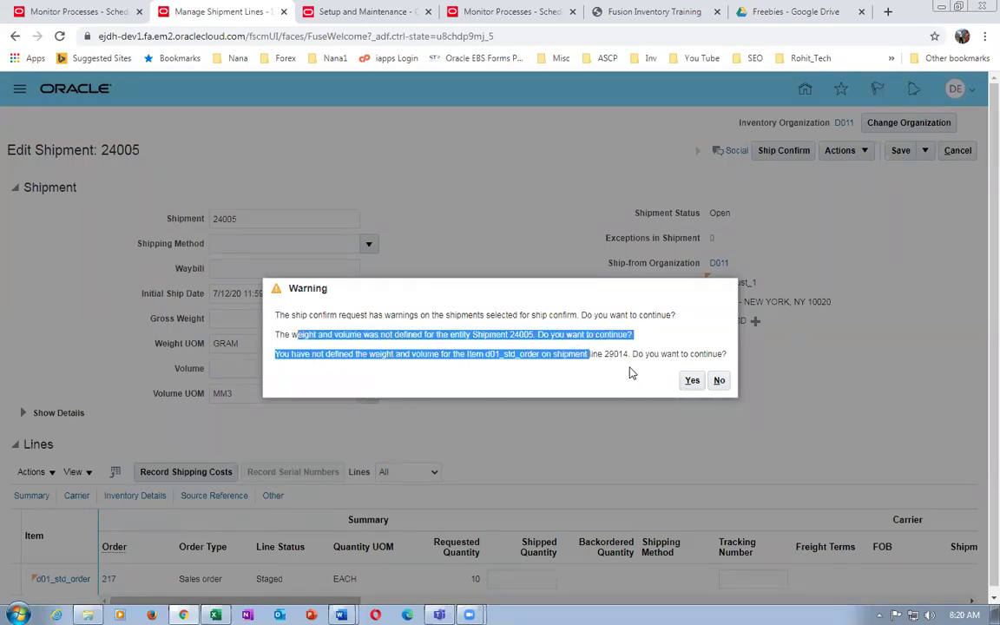
click(692, 381)
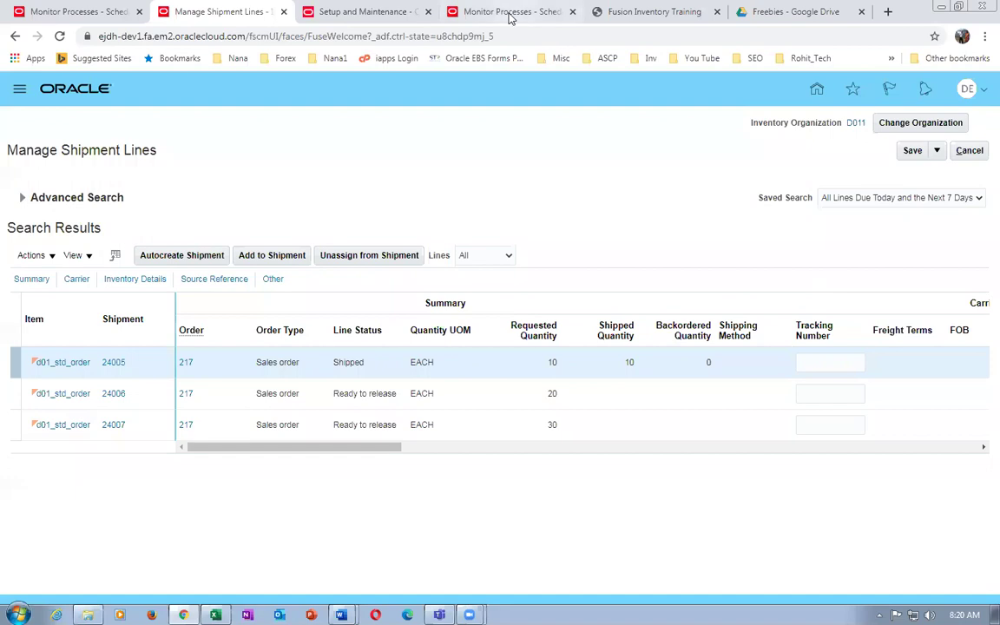
Go back to the scheduled processes and refresh the list to monitor the ship confirm jobs.
click(465, 13)
click(544, 345)
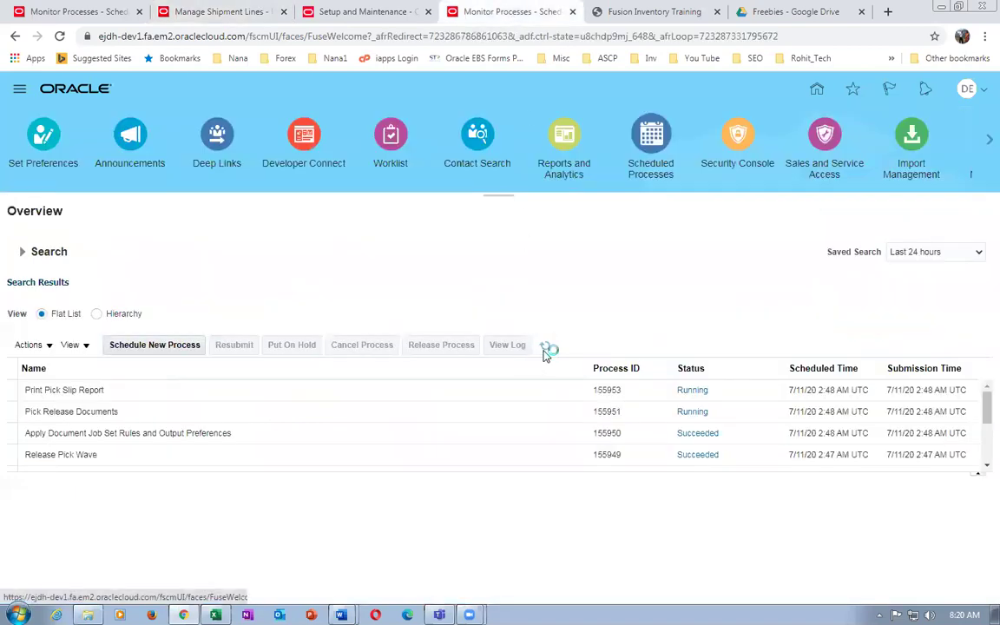
click(543, 351)
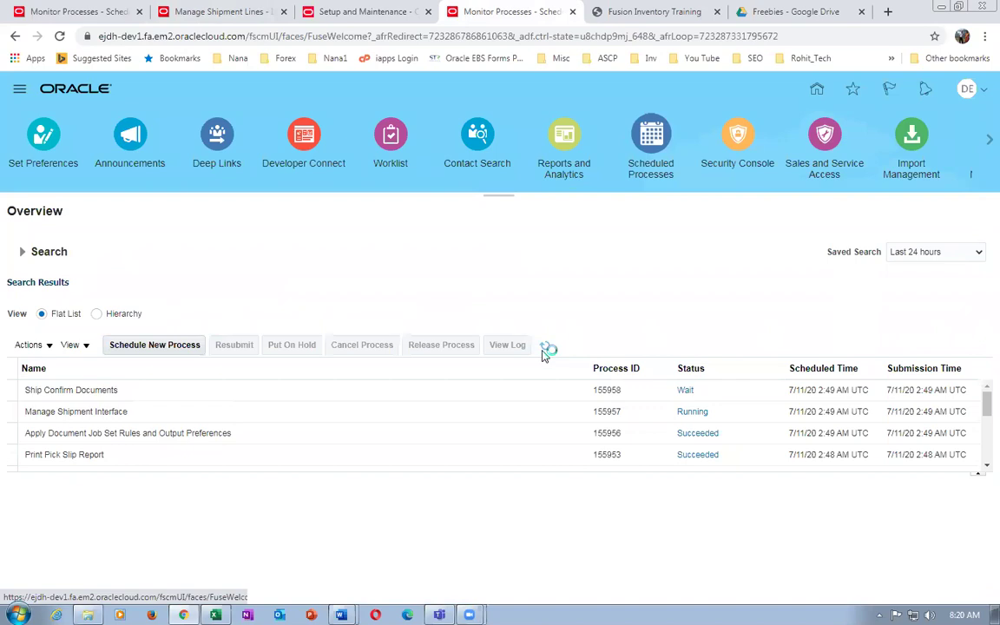
Check the details of the Send Shipment Advice process and refresh the scheduled processes list.
click(113, 390)
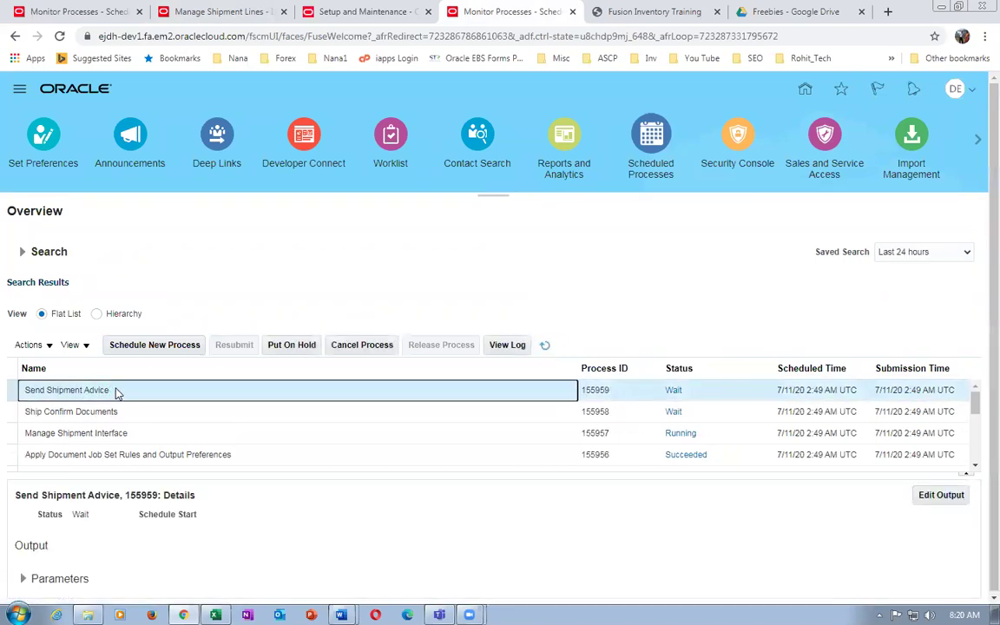
click(545, 346)
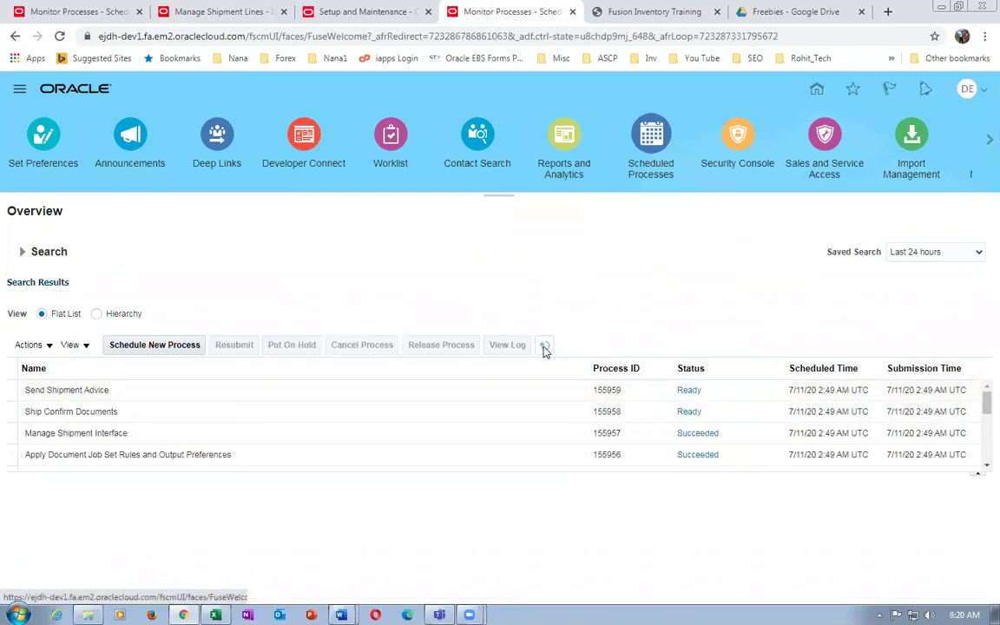
Close the unneeded browser tab showing the Vision environment's scheduled processes.
click(189, 11)
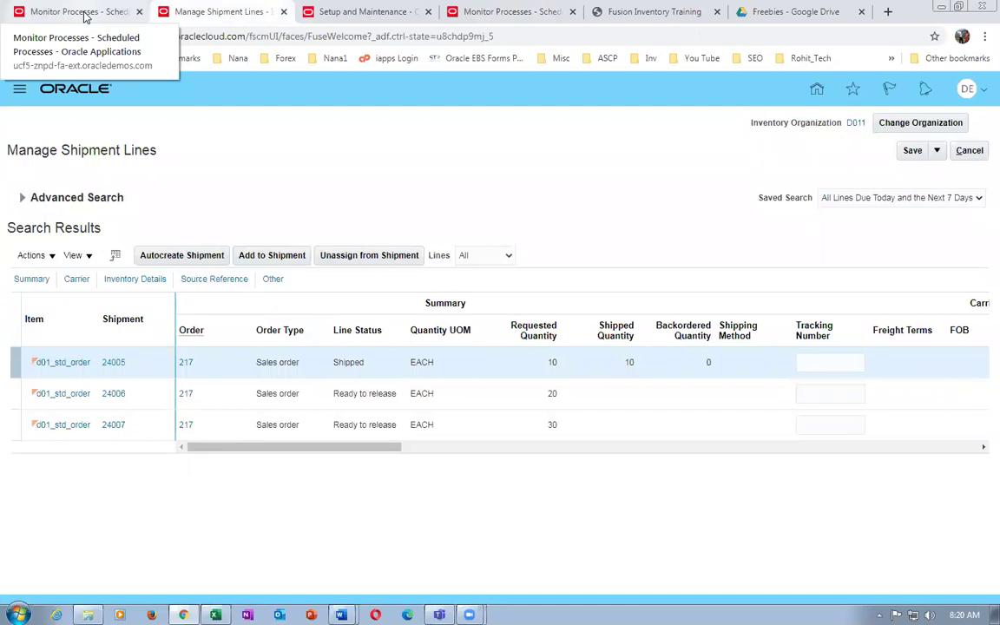
click(85, 17)
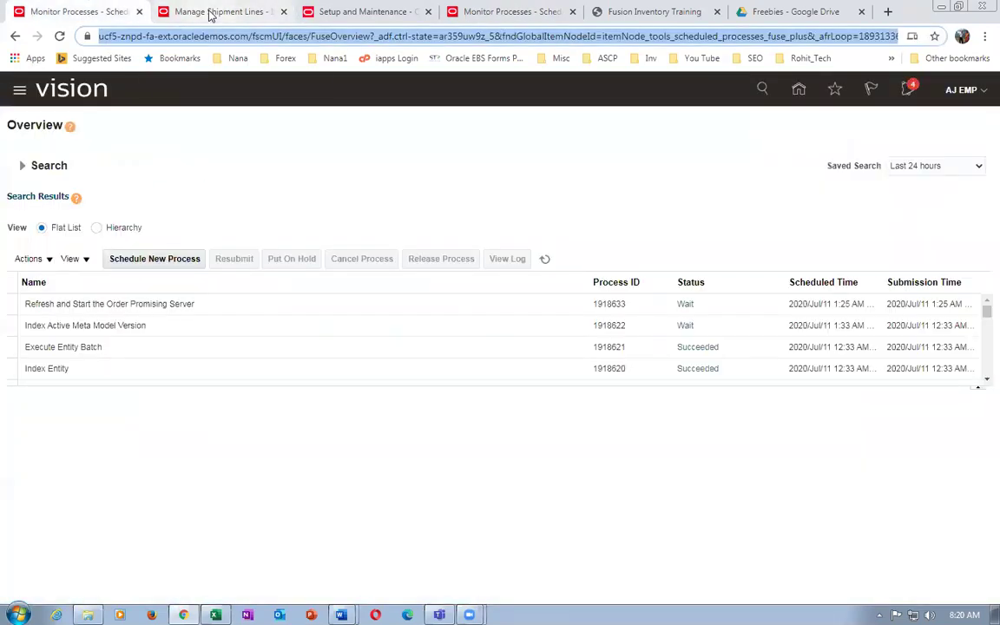
click(139, 12)
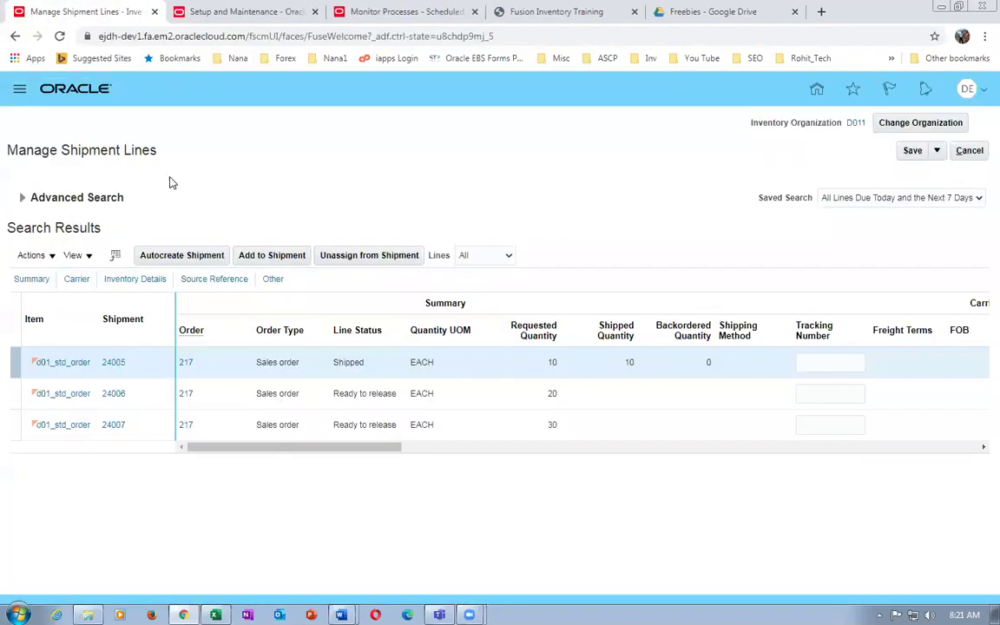
click(215, 11)
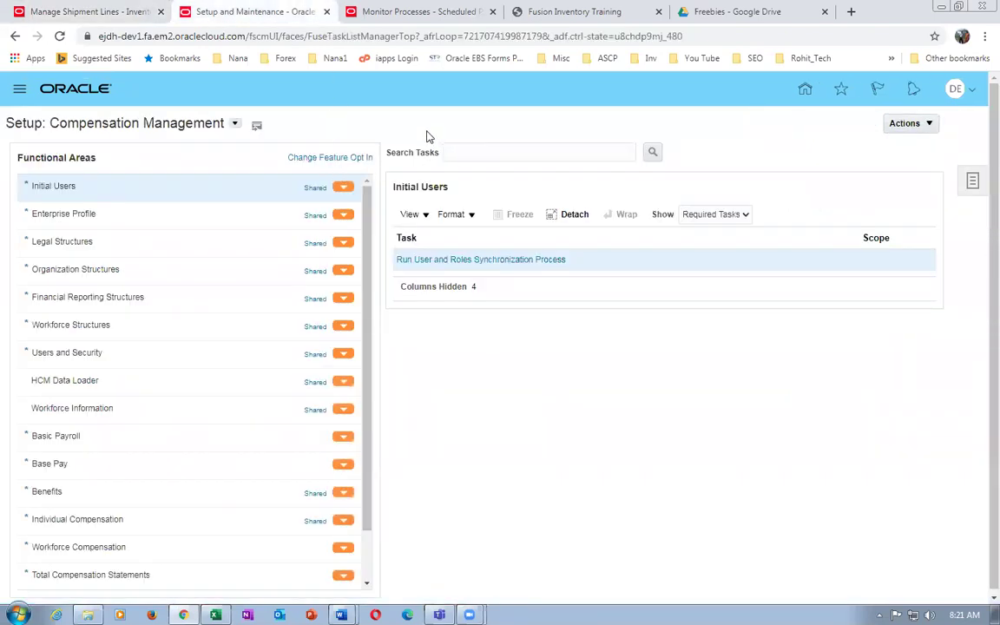
click(431, 12)
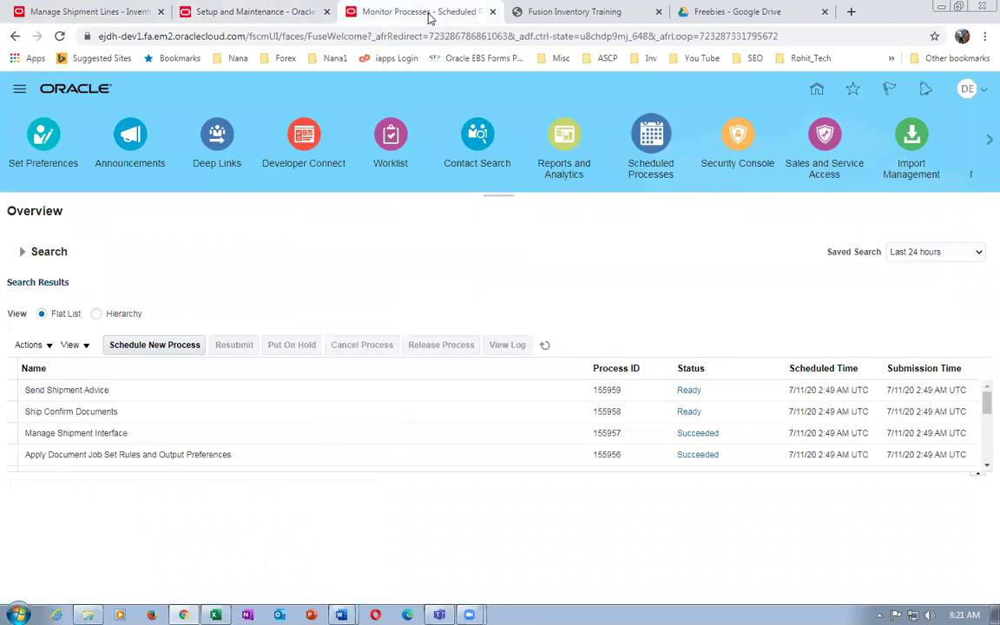
click(263, 16)
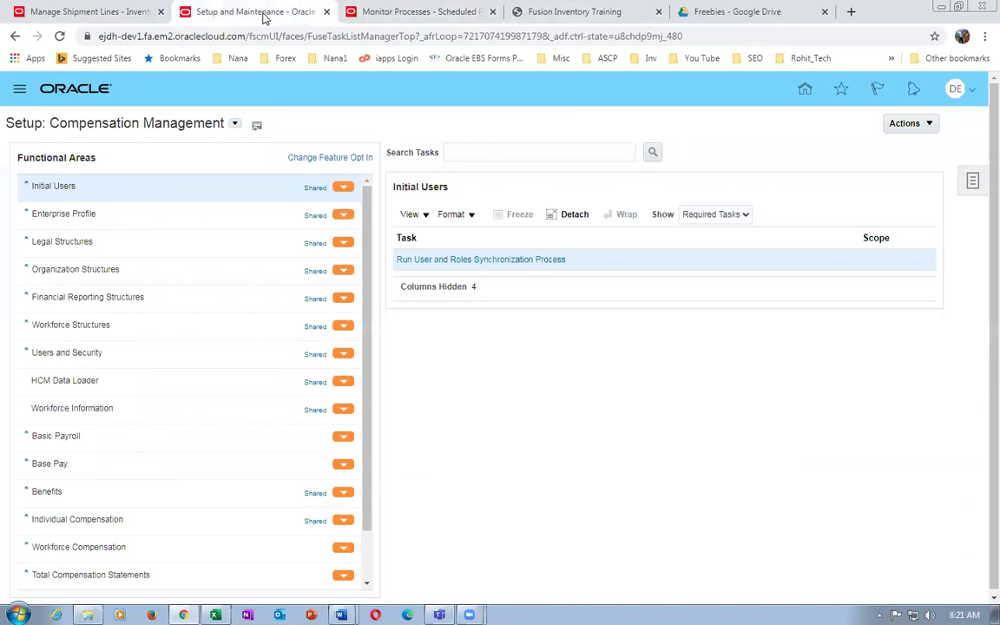
Return to the scheduled processes, refresh the list repeatedly to monitor the ship confirm jobs, and view the details of Send Shipment Advice.
click(408, 12)
click(545, 346)
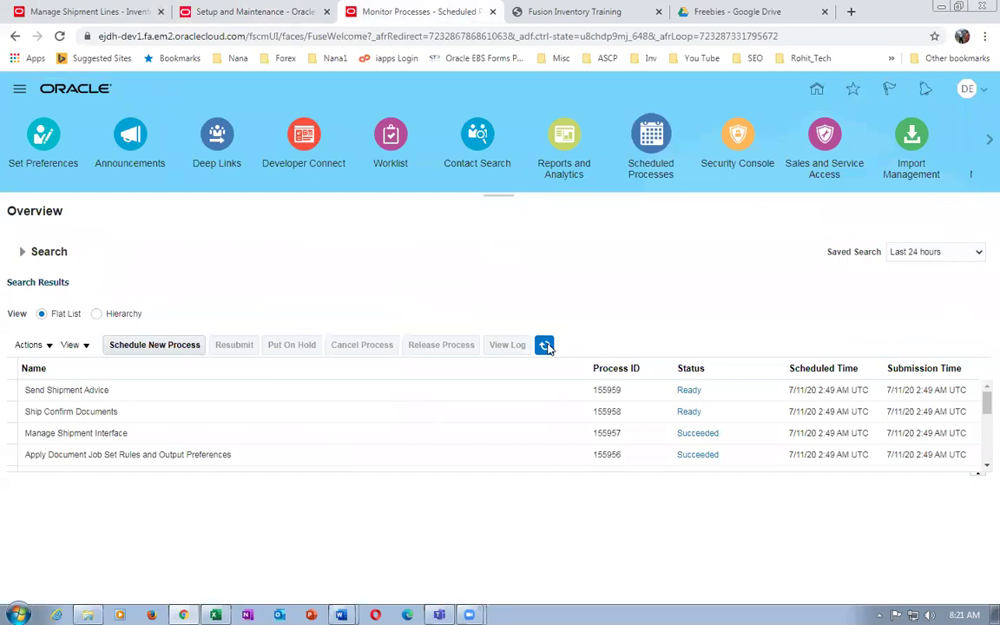
click(545, 345)
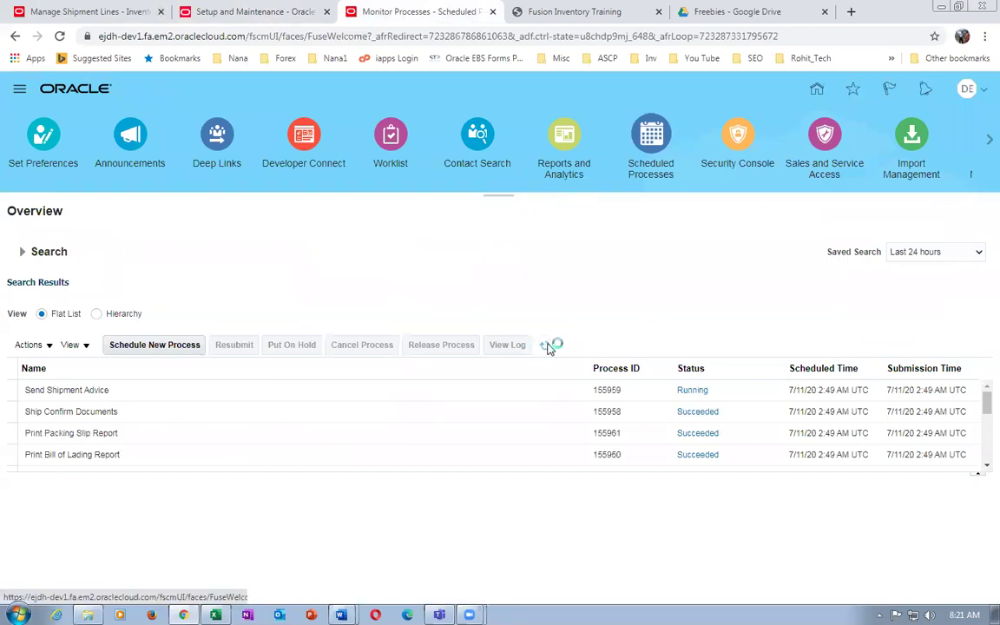
click(546, 347)
click(550, 347)
click(177, 390)
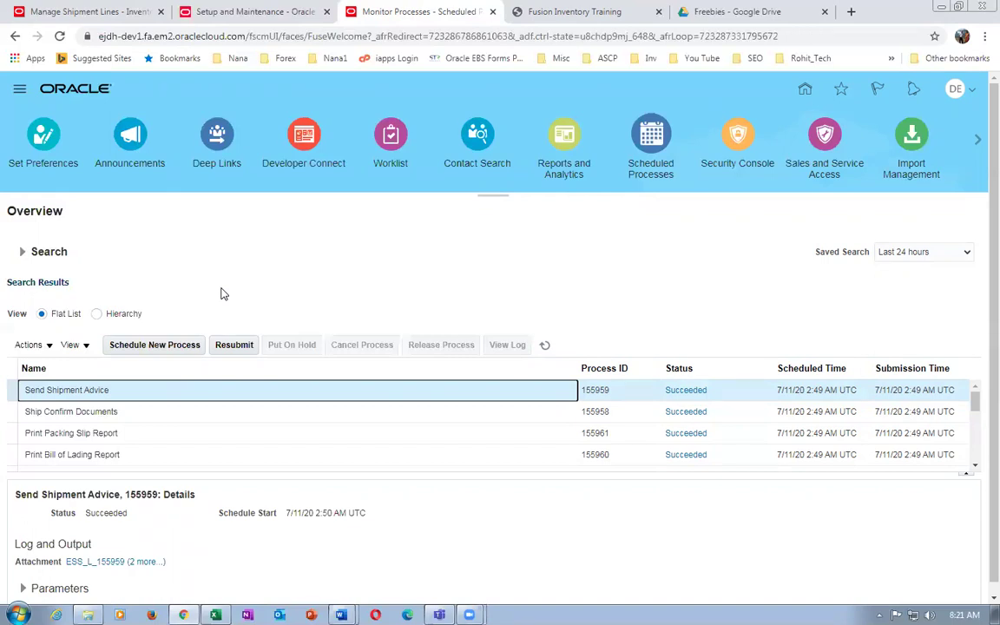
click(573, 12)
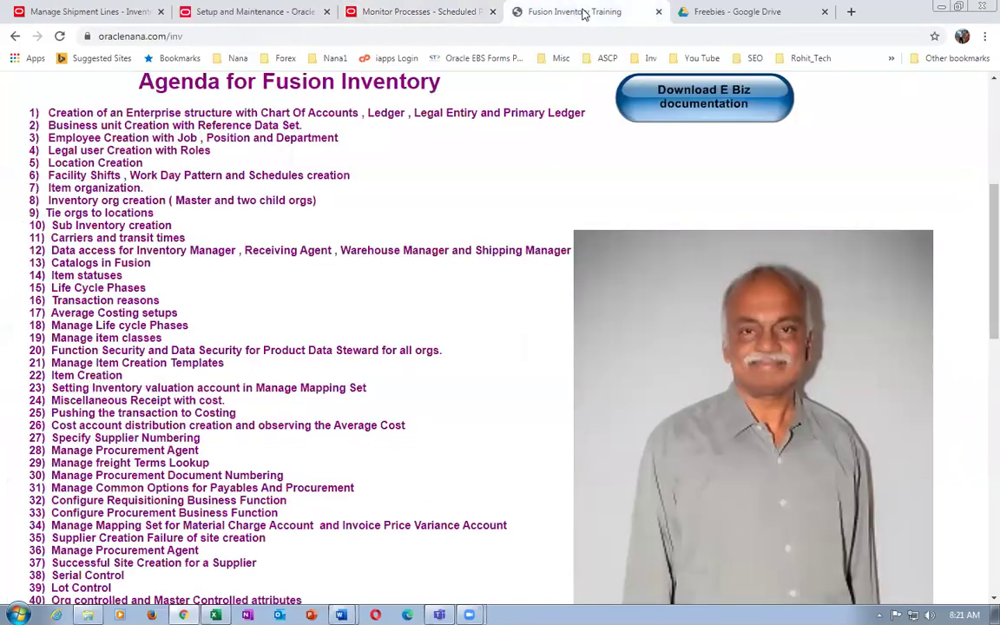
click(408, 11)
click(271, 12)
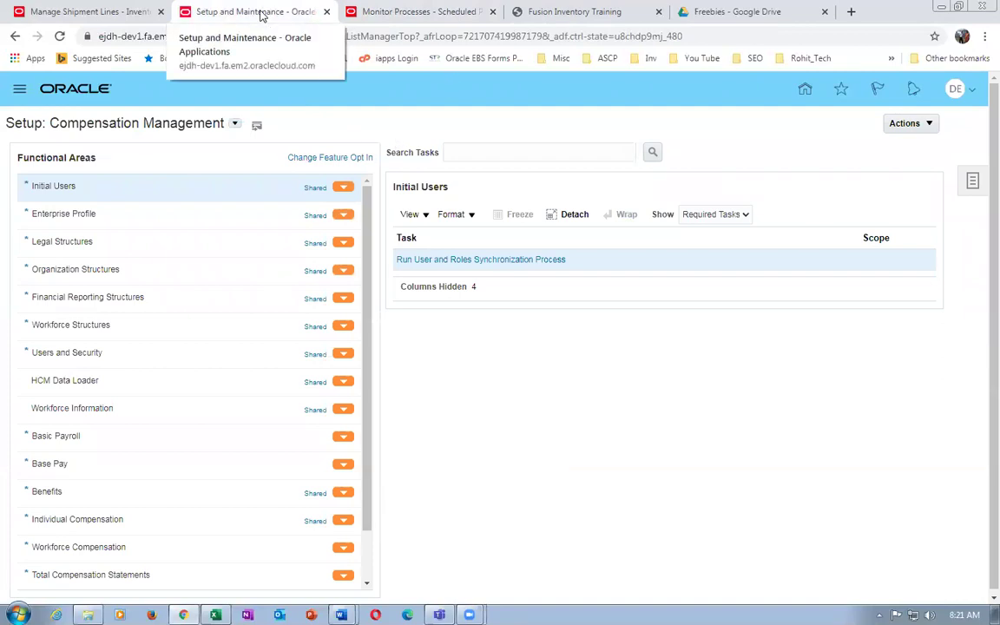
click(86, 13)
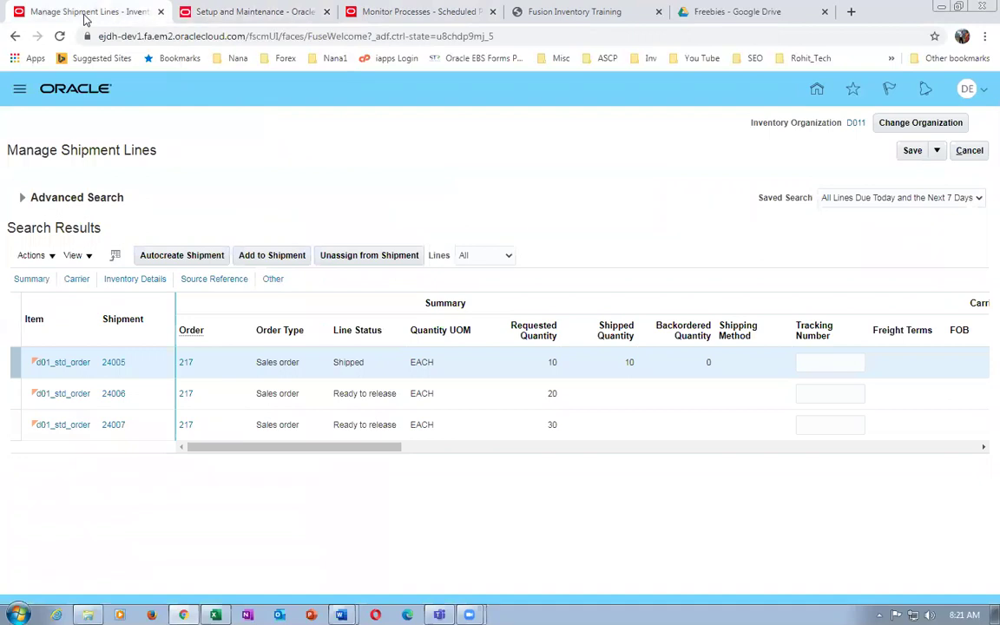
click(267, 15)
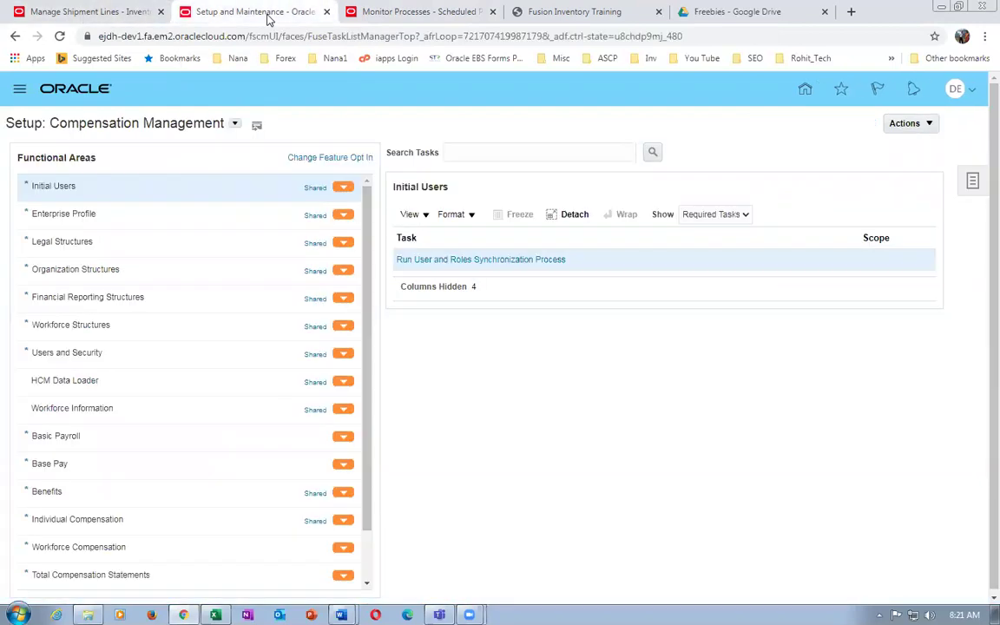
Rerun the order's search in Manage Shipment Lines to check the line status of shipment 24005.
click(67, 10)
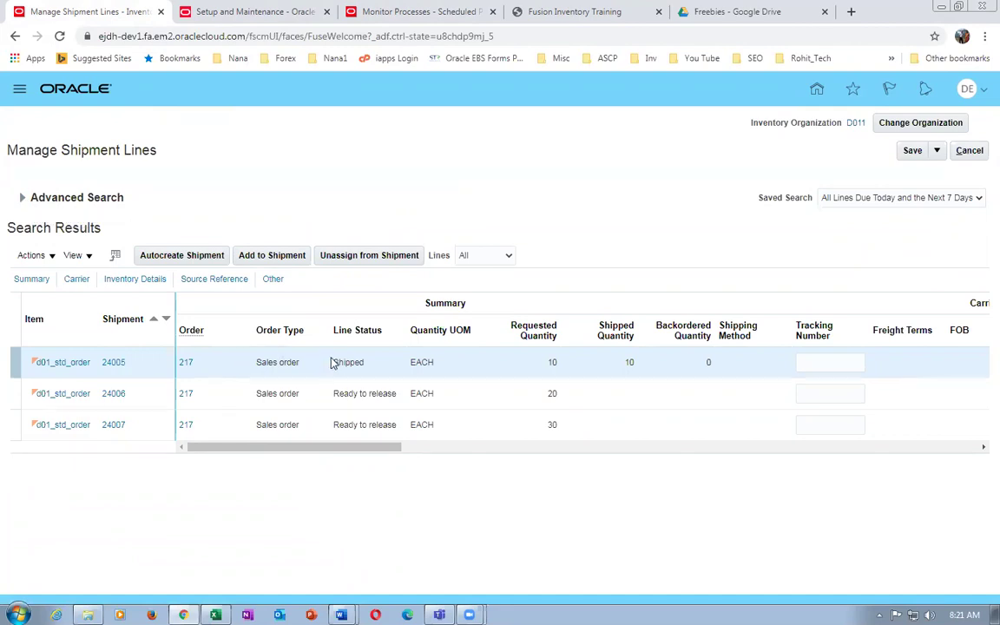
click(23, 198)
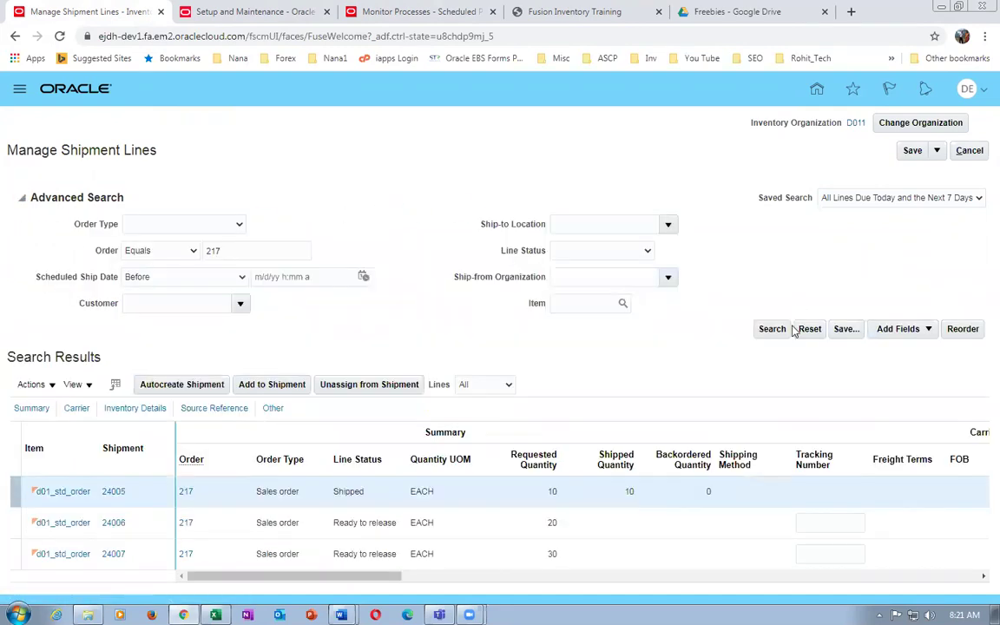
click(771, 328)
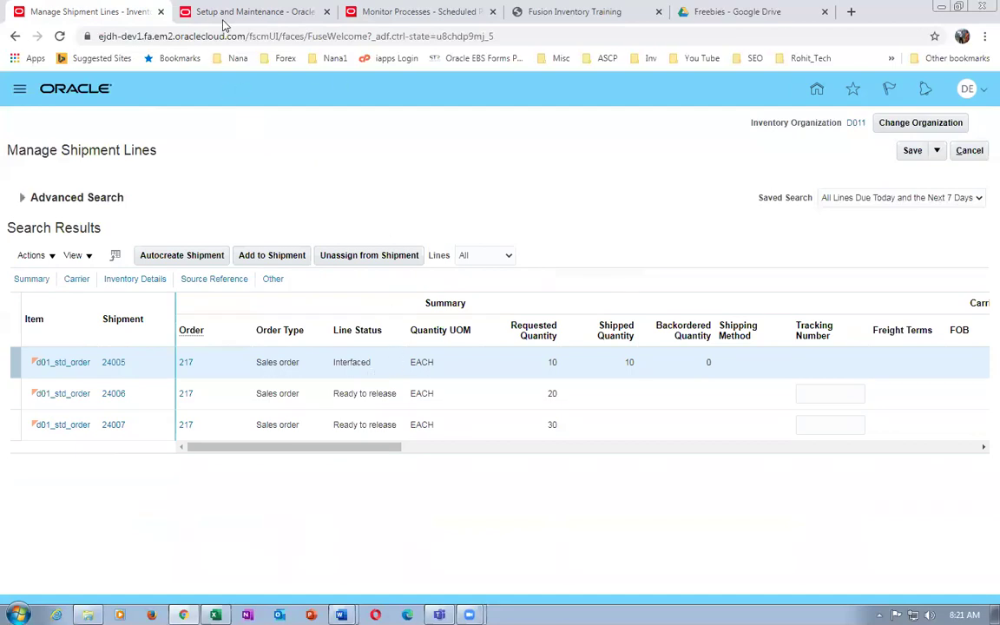
Open Order Management in a duplicate of the Setup and Maintenance browser tab.
click(275, 11)
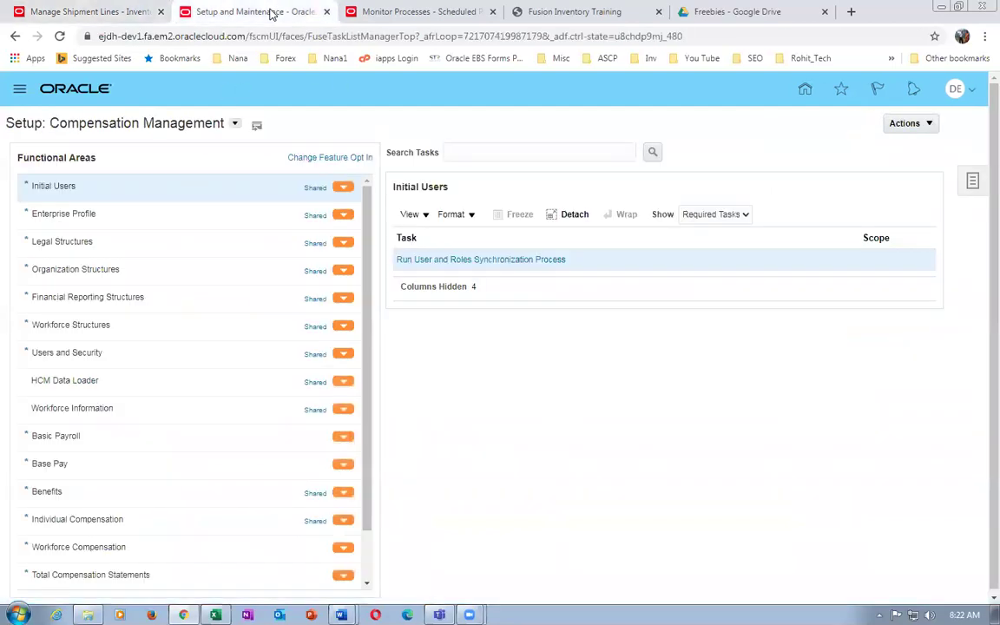
right_click(270, 12)
click(297, 76)
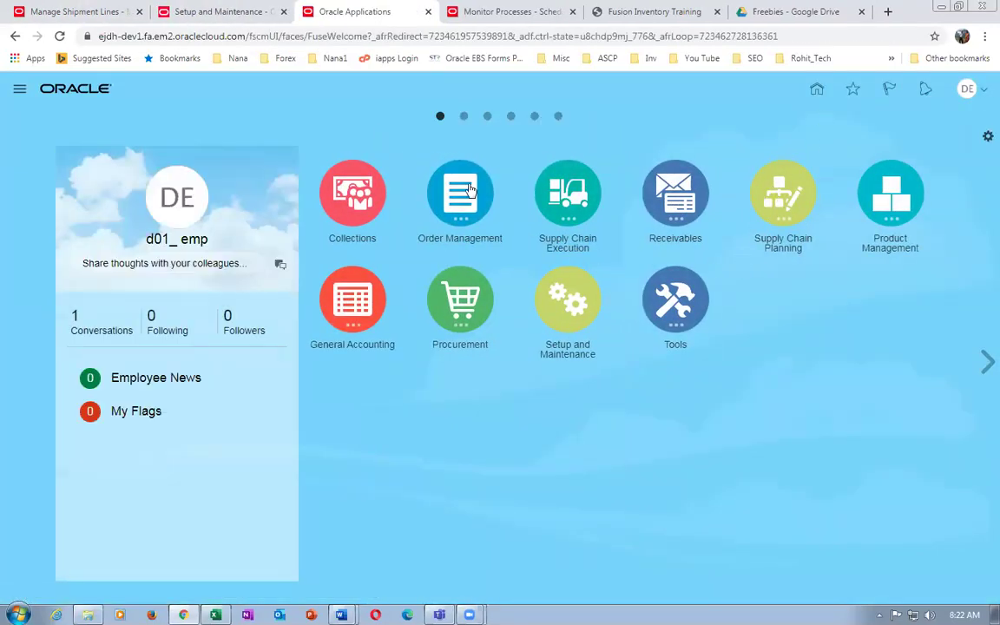
click(462, 191)
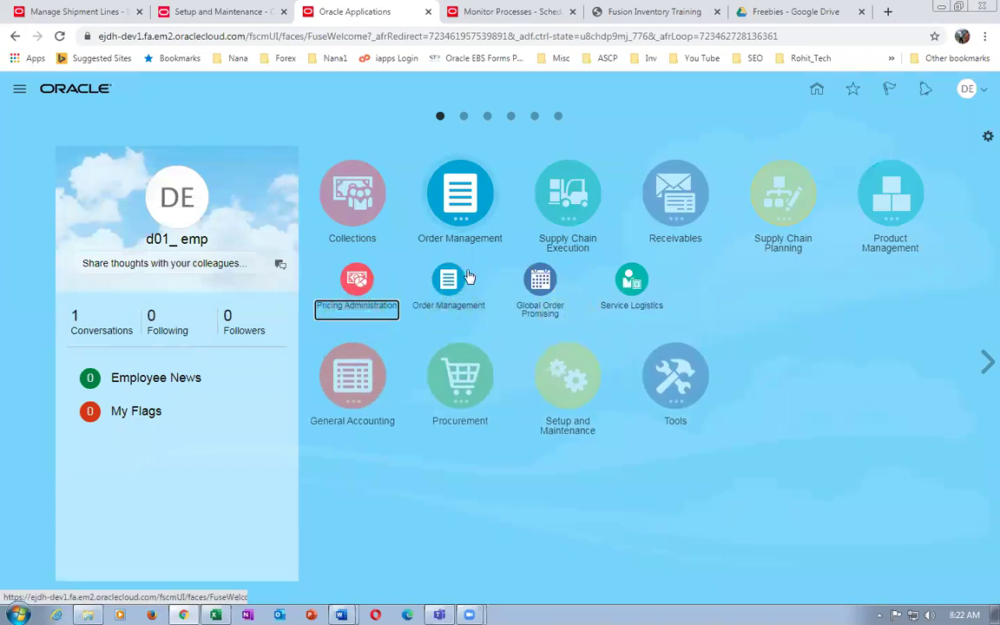
click(449, 287)
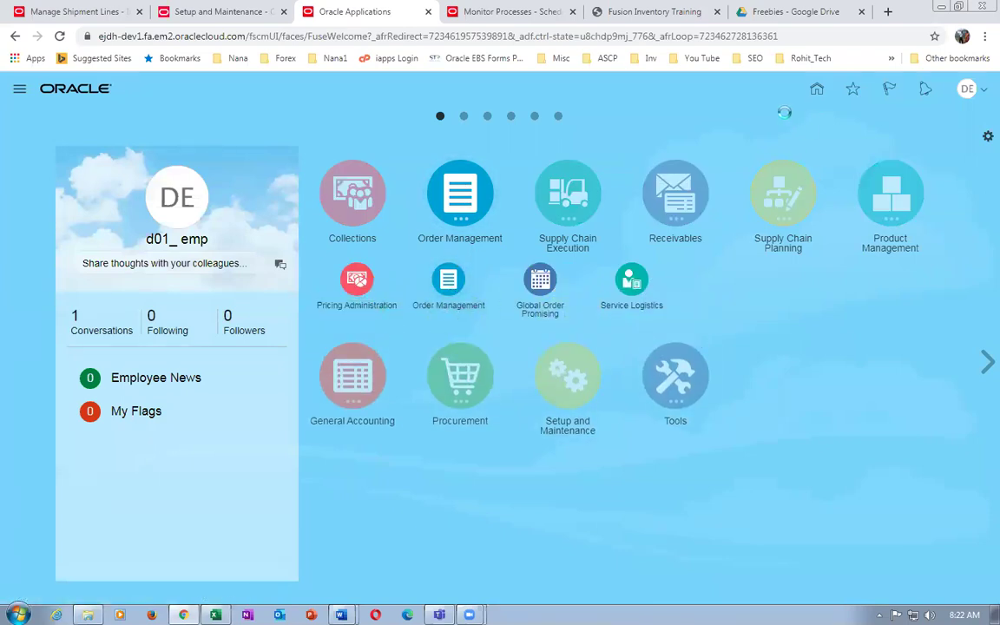
Search for the sales order by its order number and open it.
click(763, 213)
text(21)
key(Return)
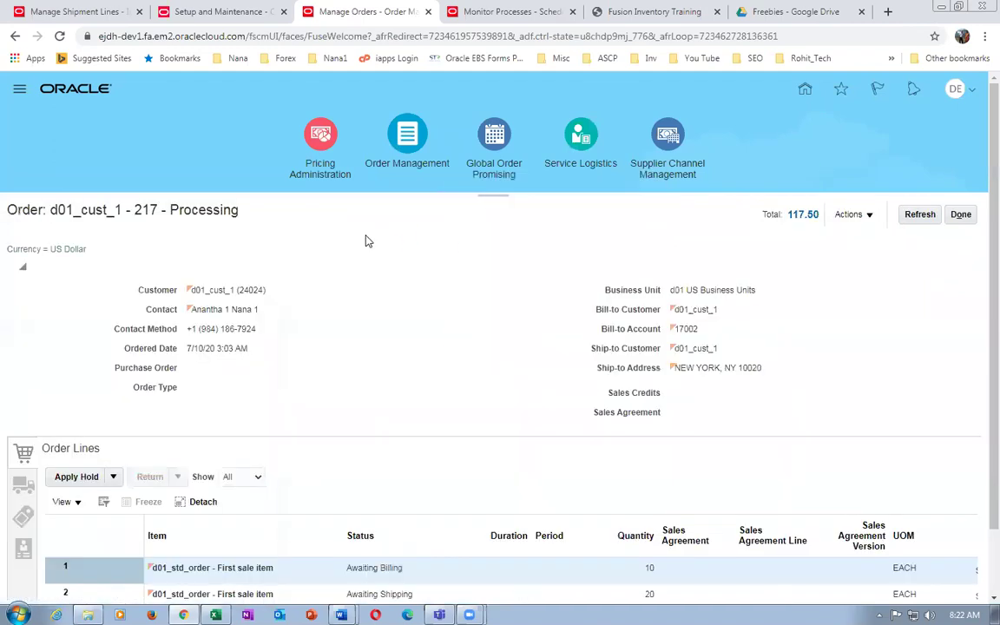
Examine the status of the sales order's lines, especially the first line with quantity 10.
scroll(366, 243, down, 1)
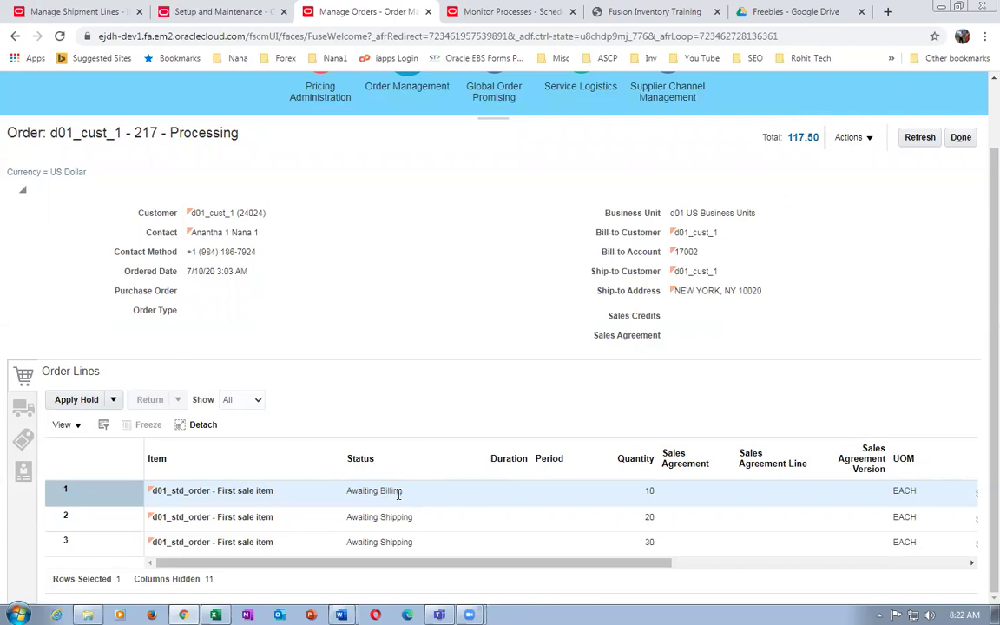
drag(348, 493, 400, 493)
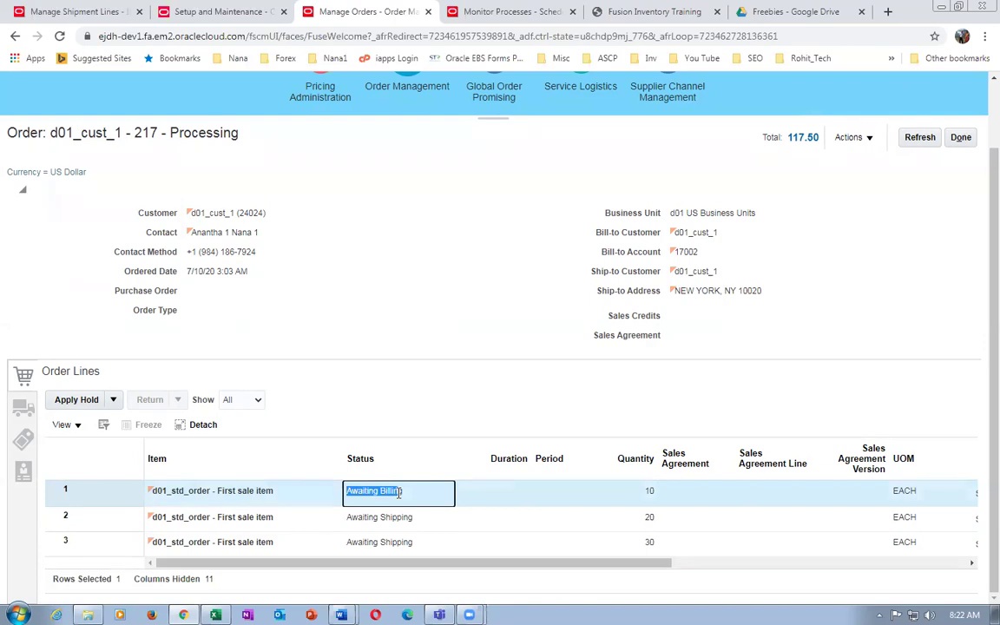
click(410, 314)
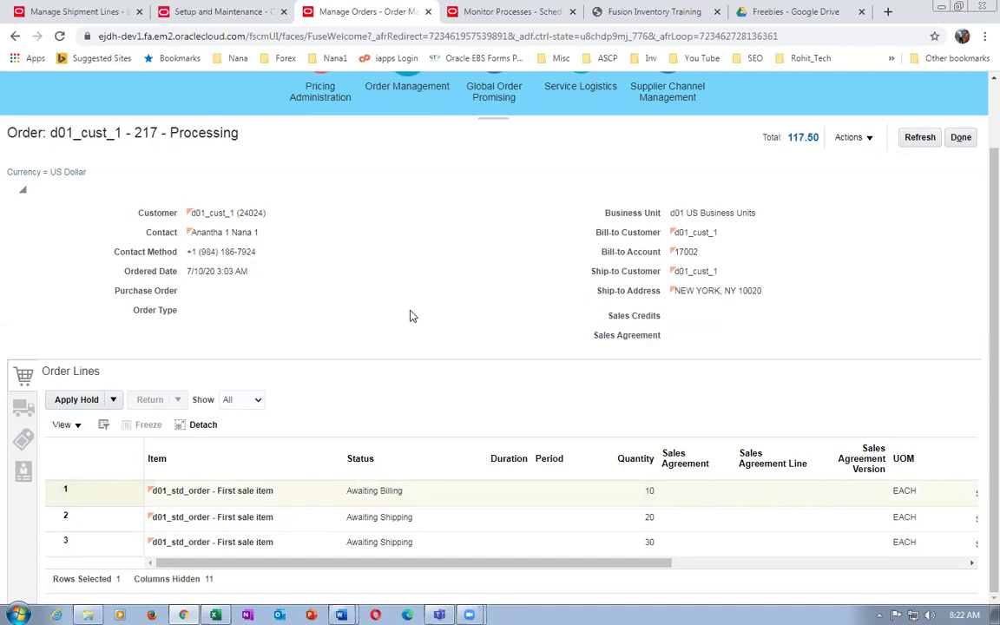
click(356, 491)
drag(356, 492, 391, 494)
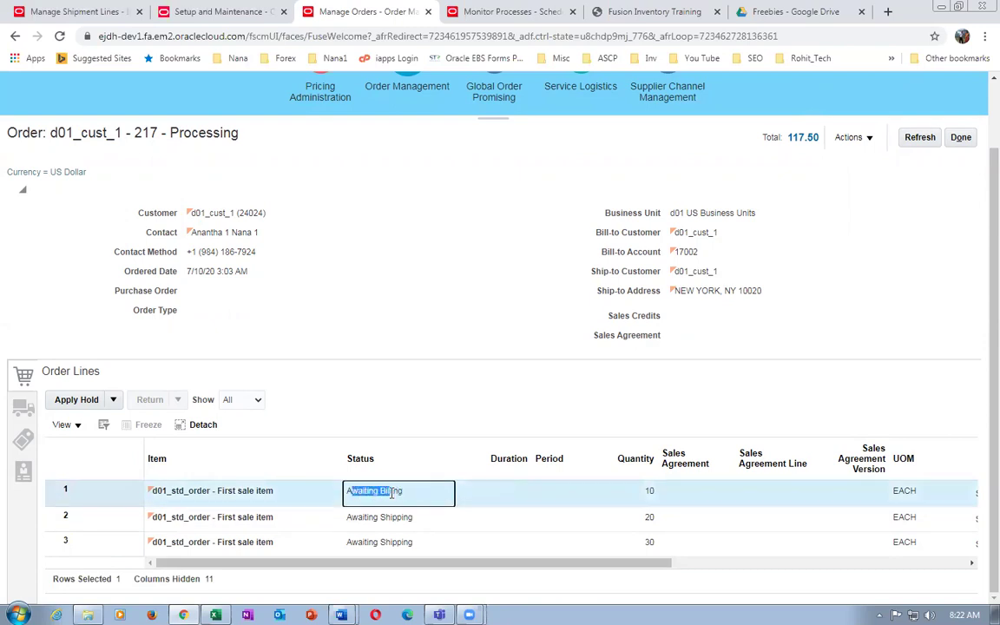
click(345, 251)
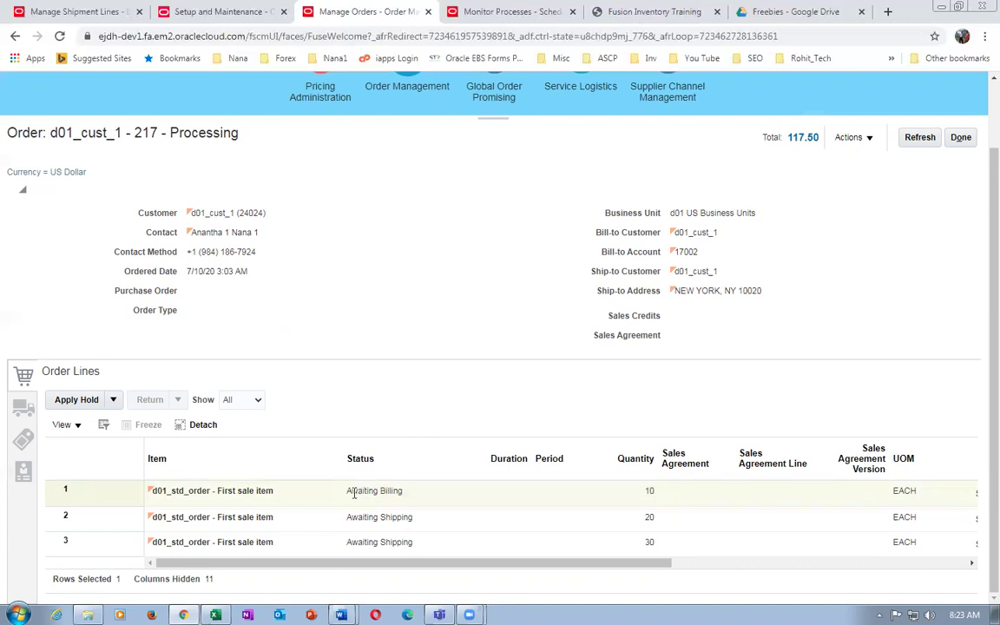
drag(347, 492, 385, 494)
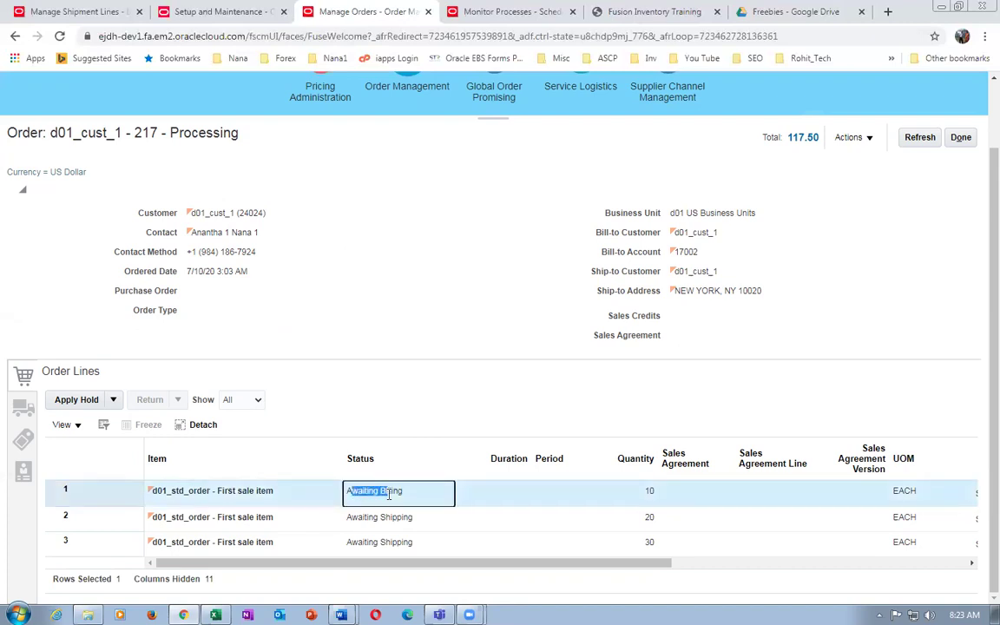
click(366, 497)
drag(361, 493, 390, 495)
click(373, 294)
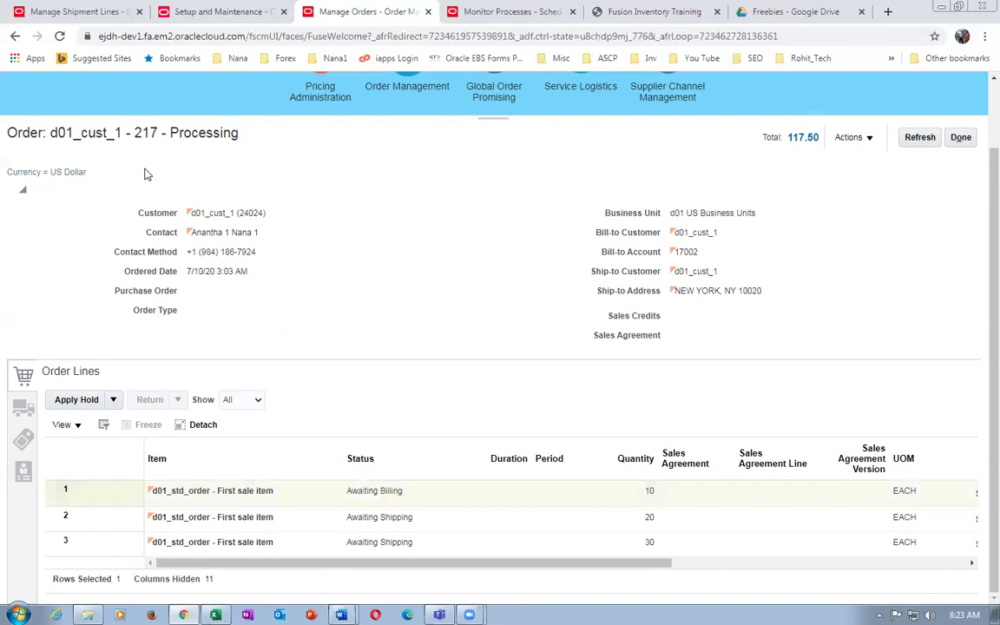
Switch the order to Fulfillment View and examine the orchestration process and status columns of its fulfillment lines.
click(849, 138)
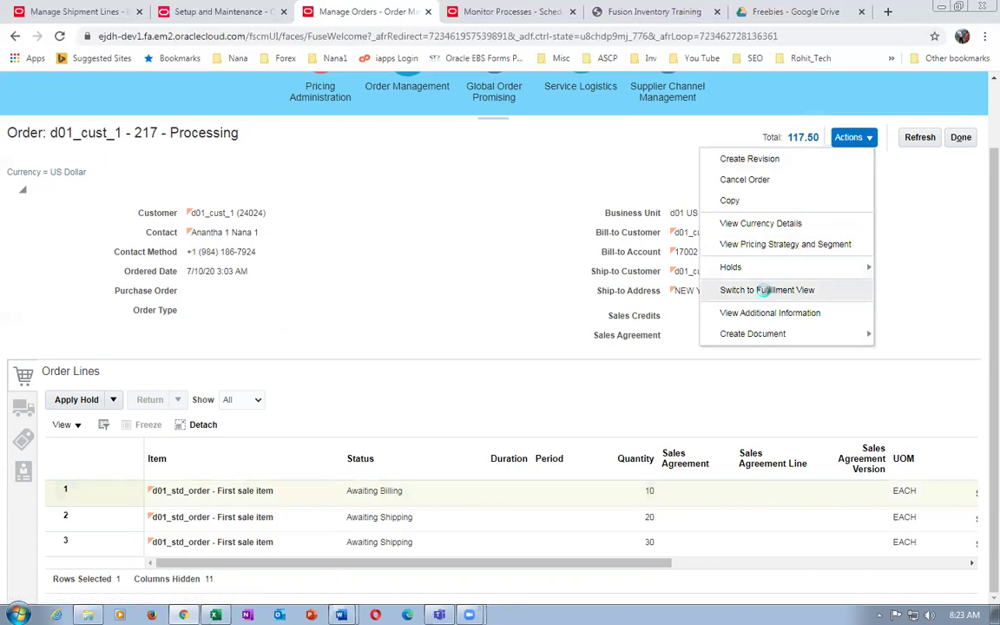
click(767, 292)
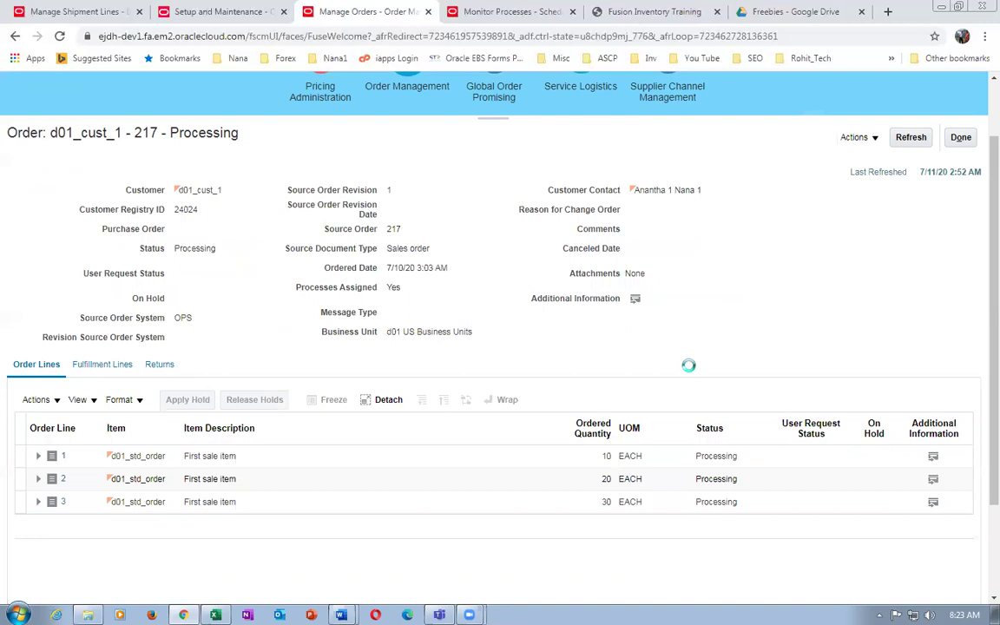
drag(492, 544, 527, 547)
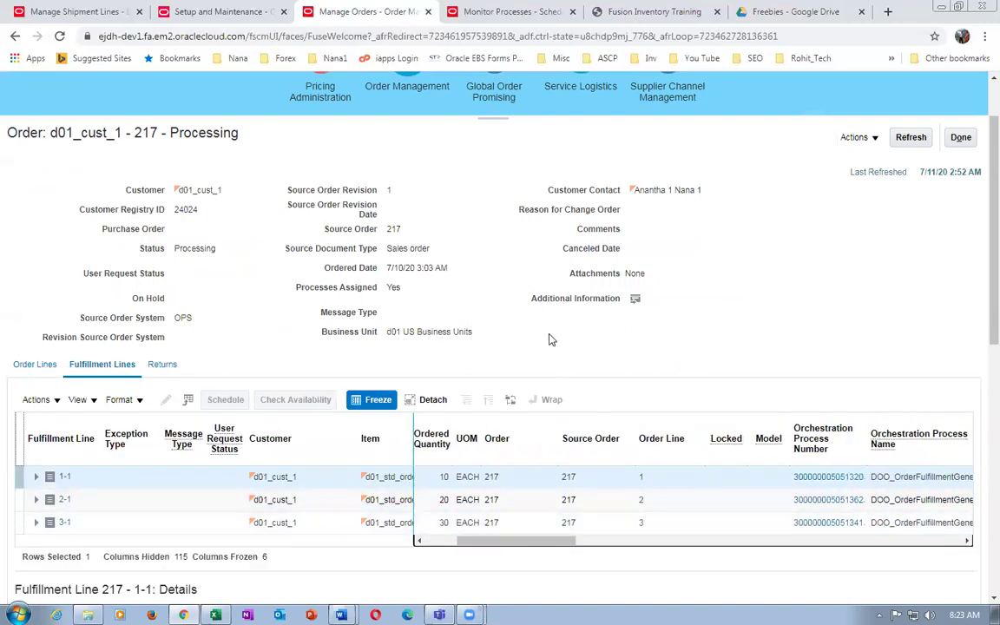
drag(494, 543, 542, 545)
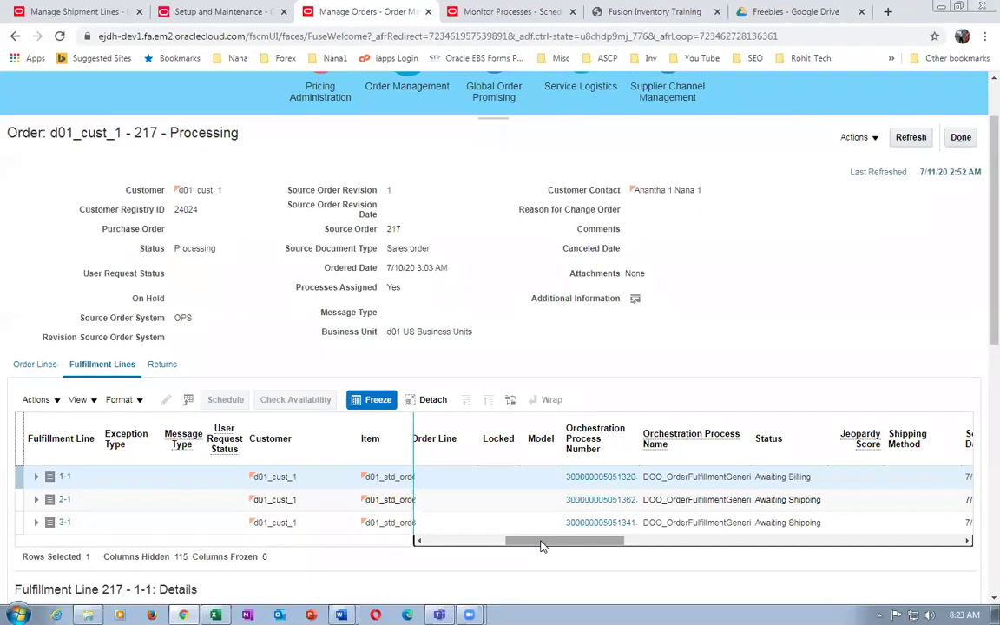
Check the line statuses in Manage Shipment Lines and the Send Shipment Advice run in the scheduled processes list.
click(41, 11)
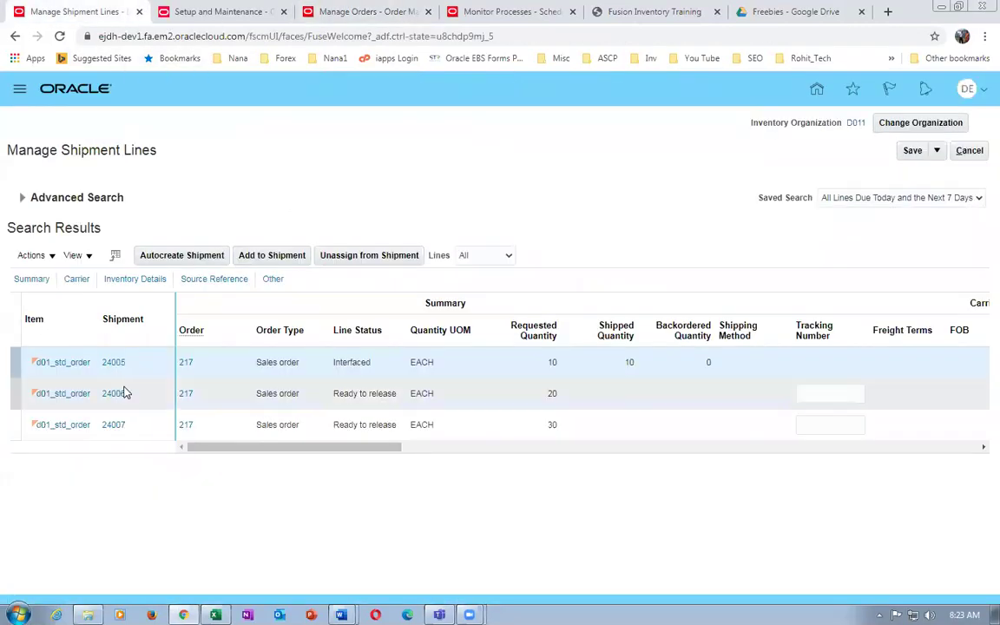
click(488, 11)
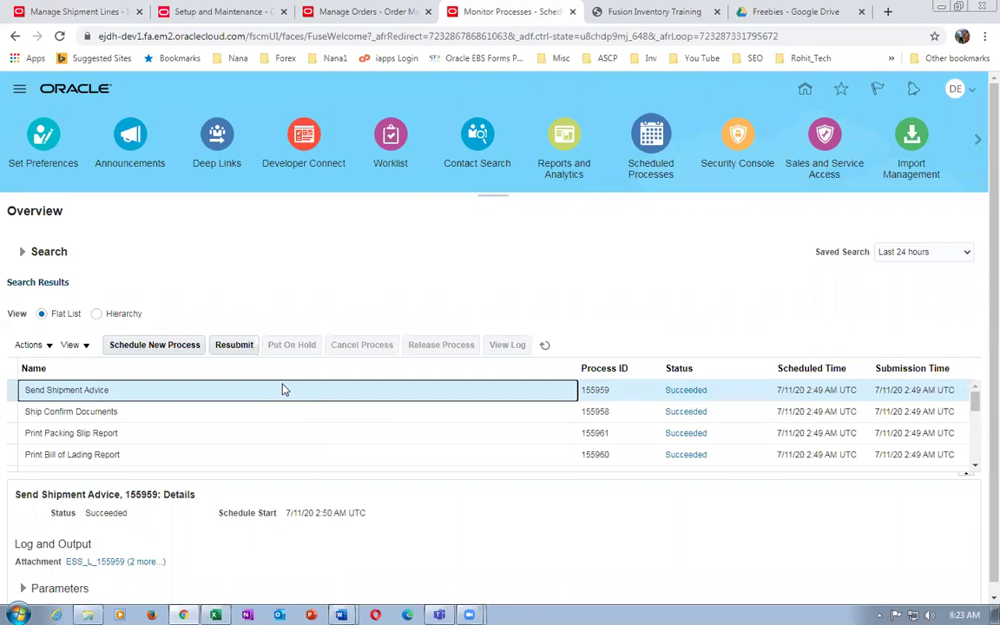
Open the task search in Setup and Maintenance and search for tasks matching man%inv%org%.
click(232, 11)
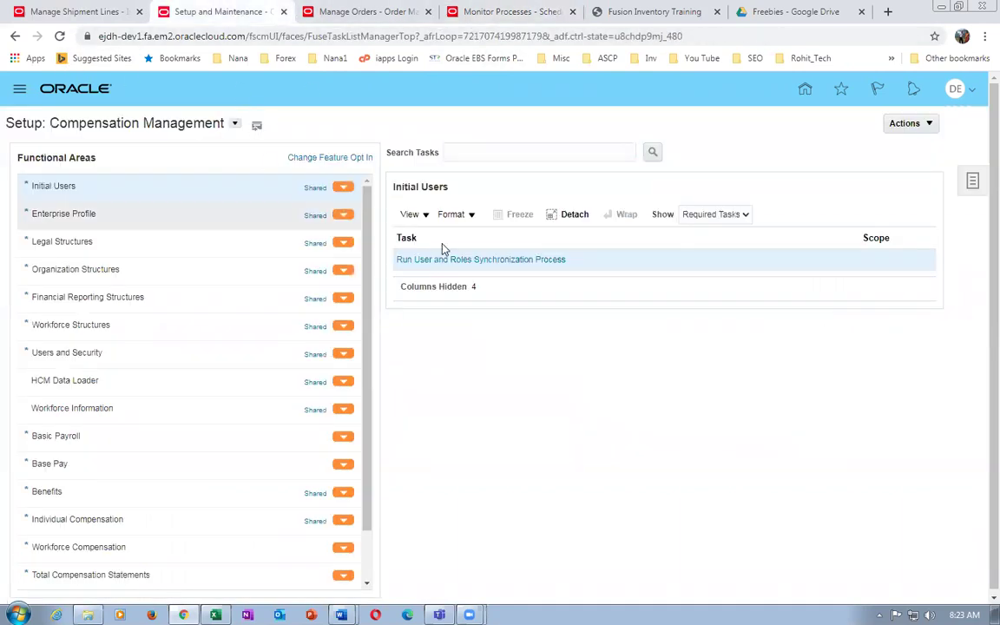
click(959, 92)
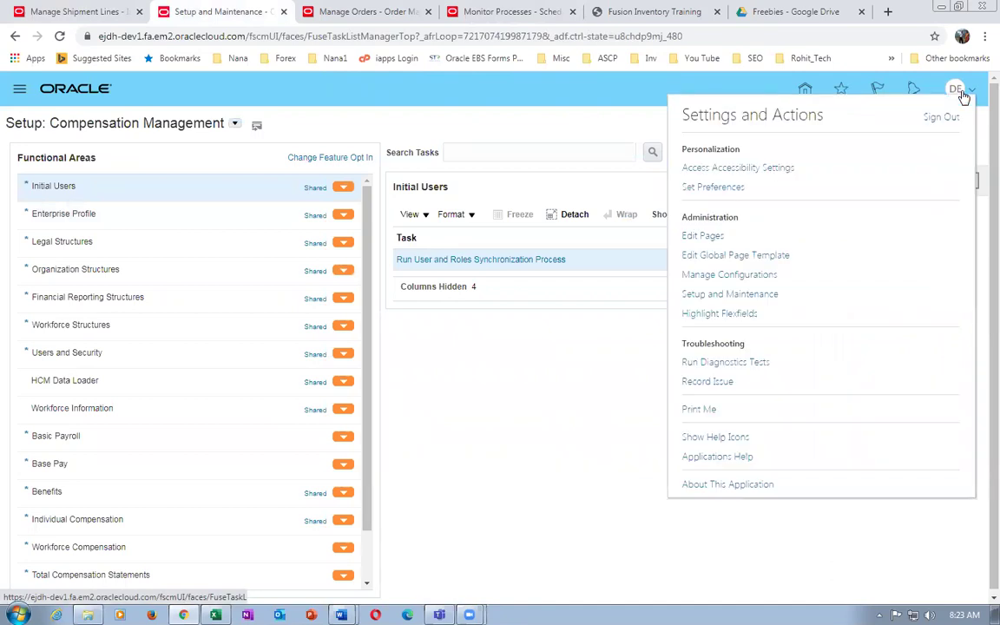
click(730, 294)
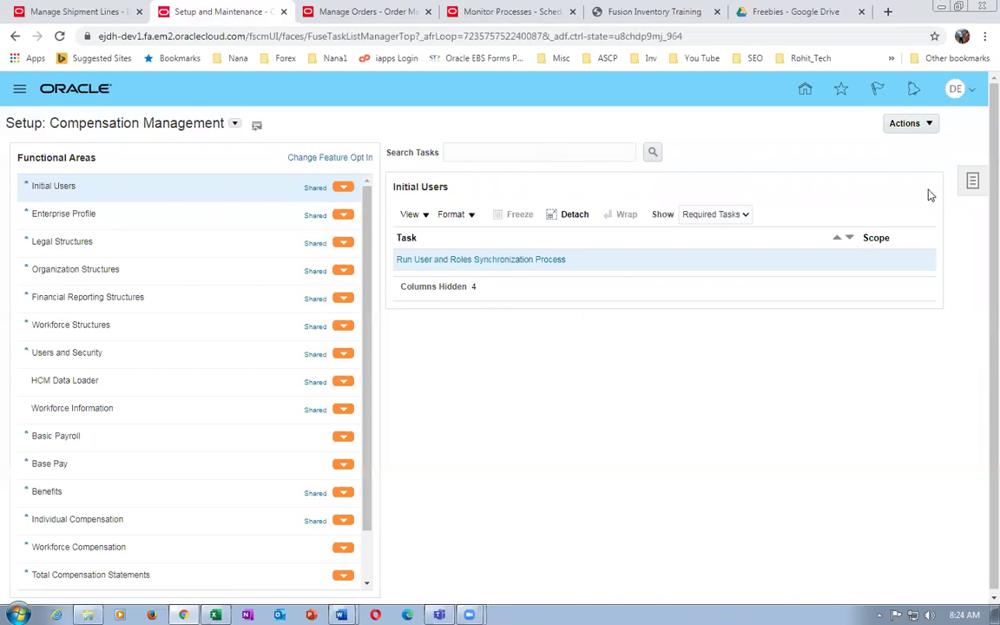
click(973, 185)
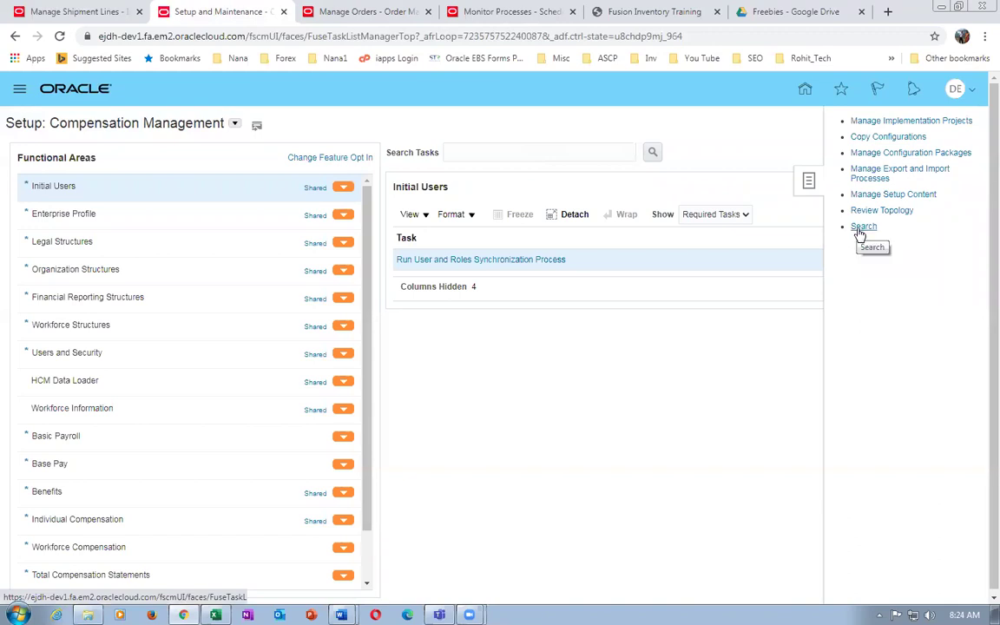
click(861, 227)
click(244, 150)
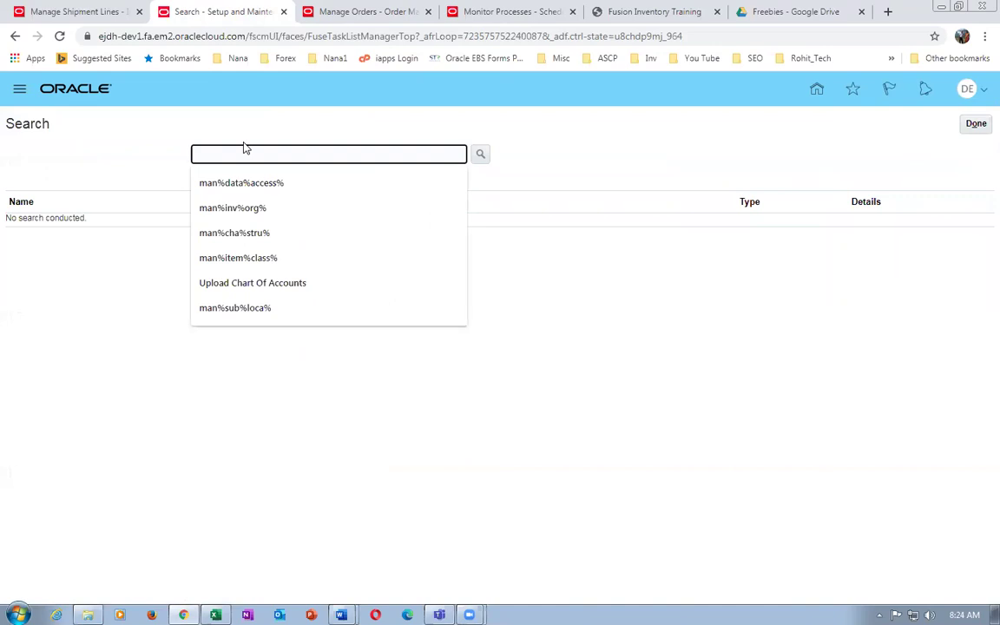
text(man%)
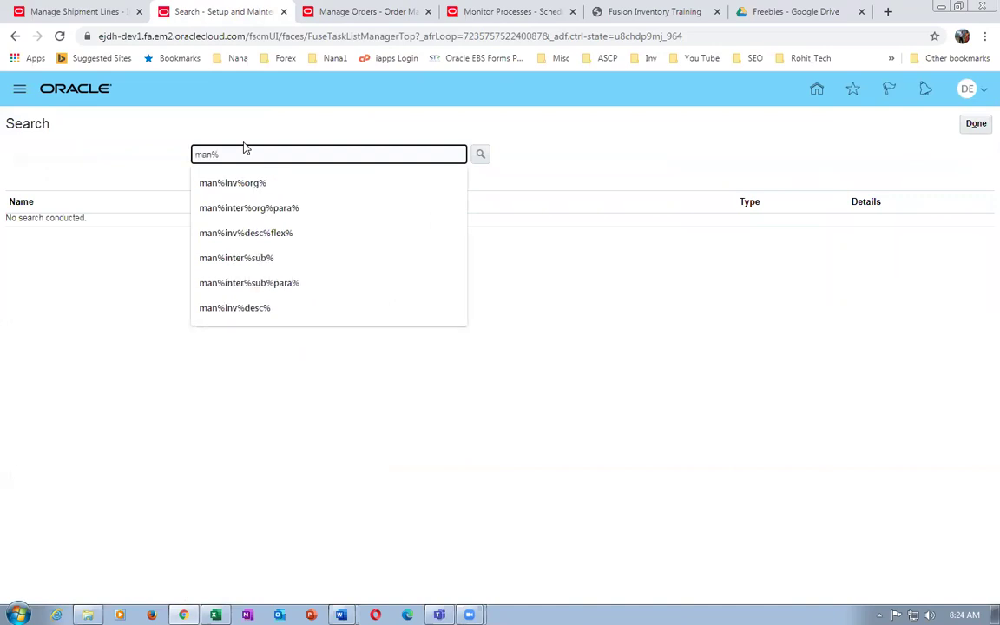
text(inv%org)
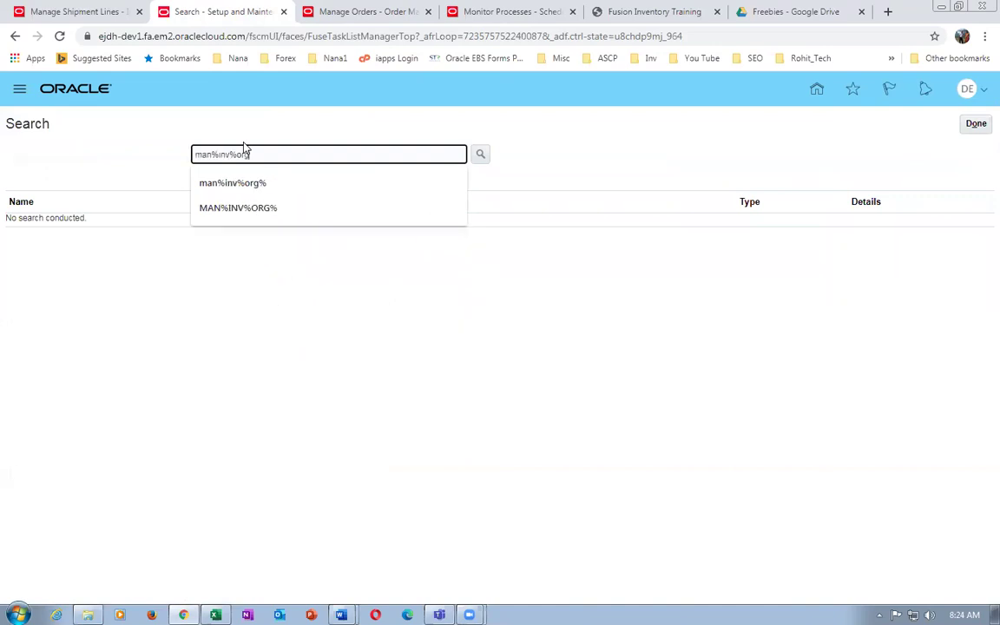
text(%)
key(Return)
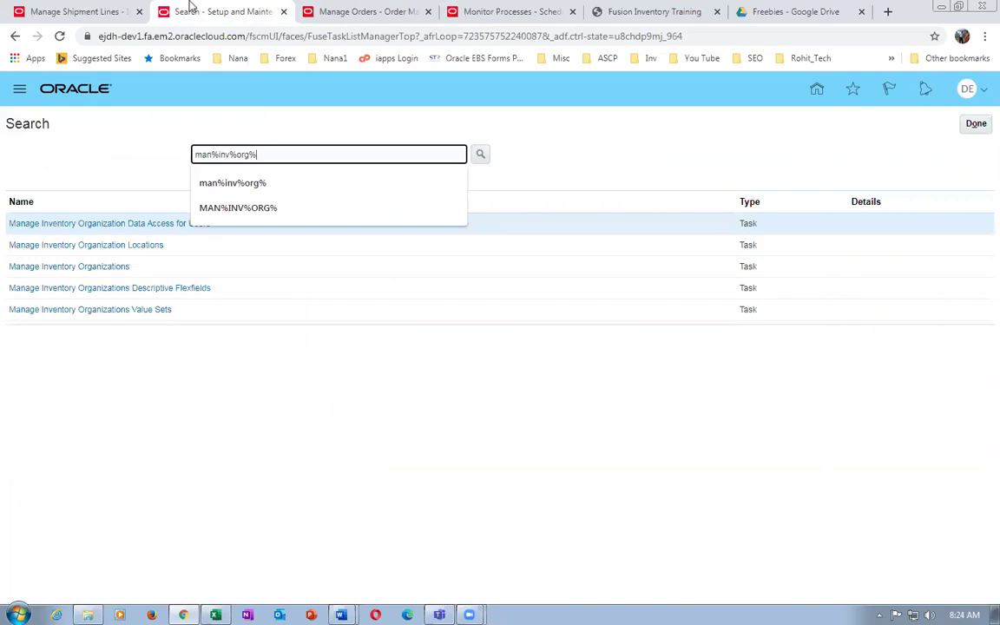
Return to the shipment lines and then to the scheduled processes, and inspect the Send Shipment Advice process entry.
click(45, 19)
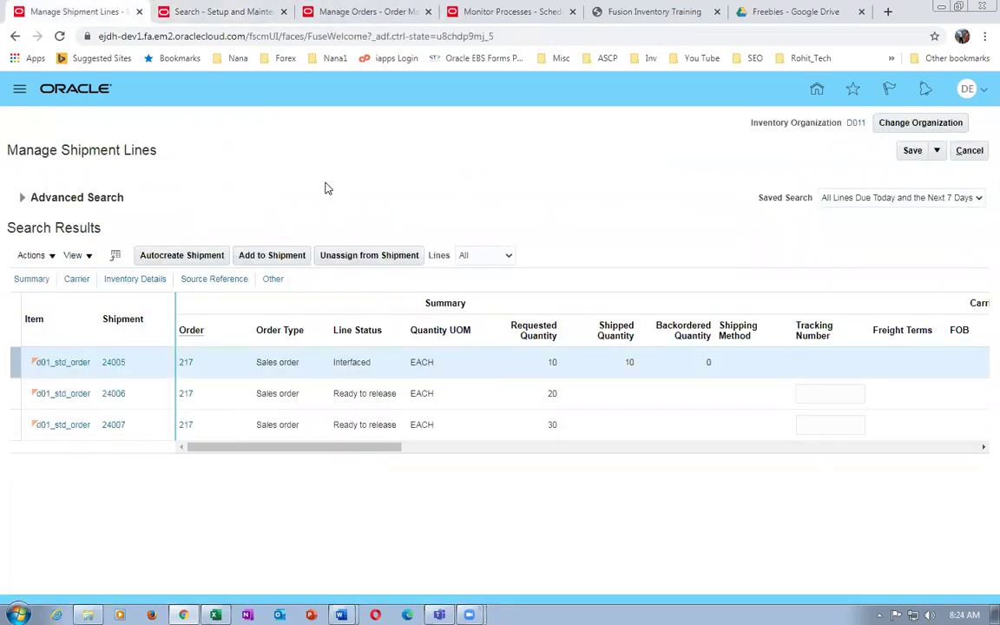
click(469, 17)
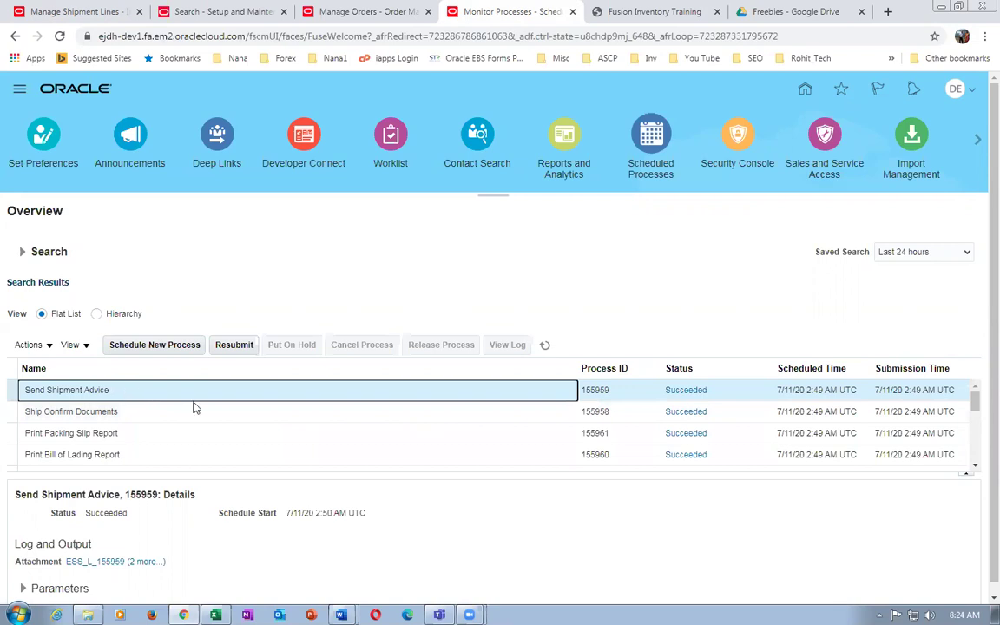
click(627, 395)
click(149, 397)
click(599, 12)
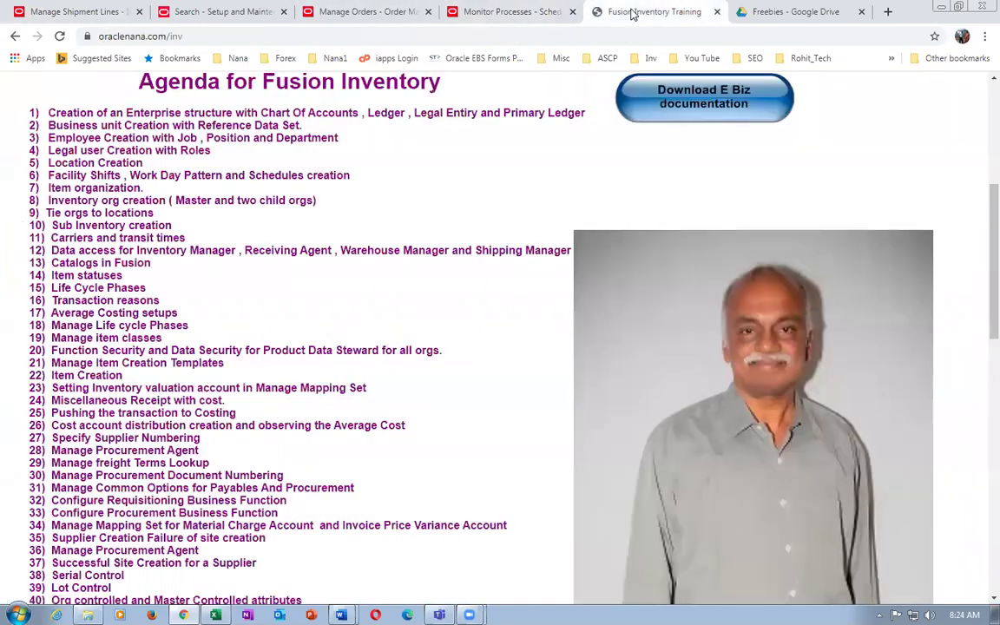
click(512, 12)
Find the Send Shipment Advice job for a new scheduled process with send%shipment% and open its process details.
click(297, 408)
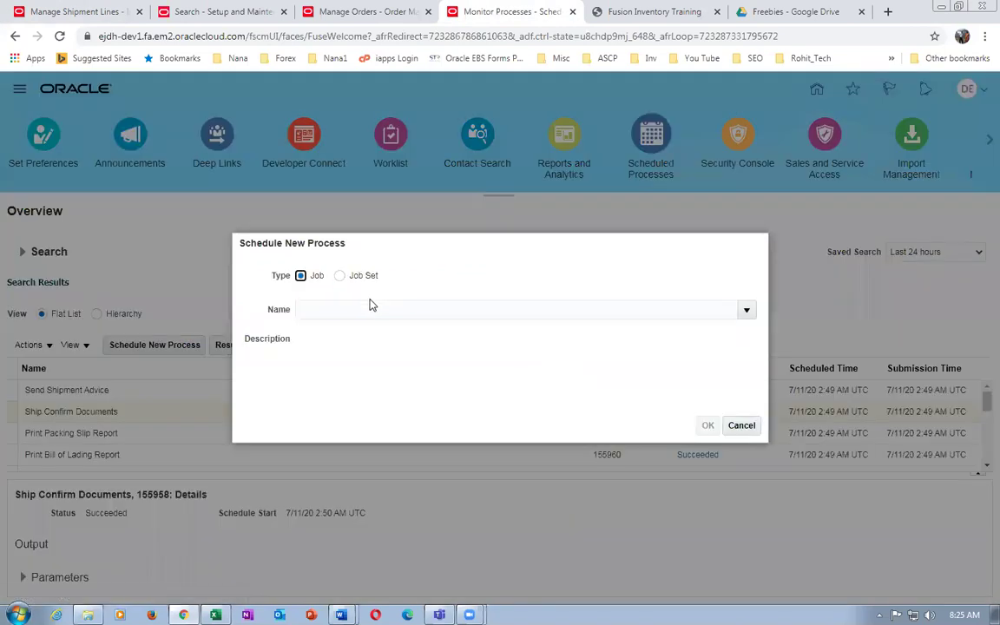
click(369, 303)
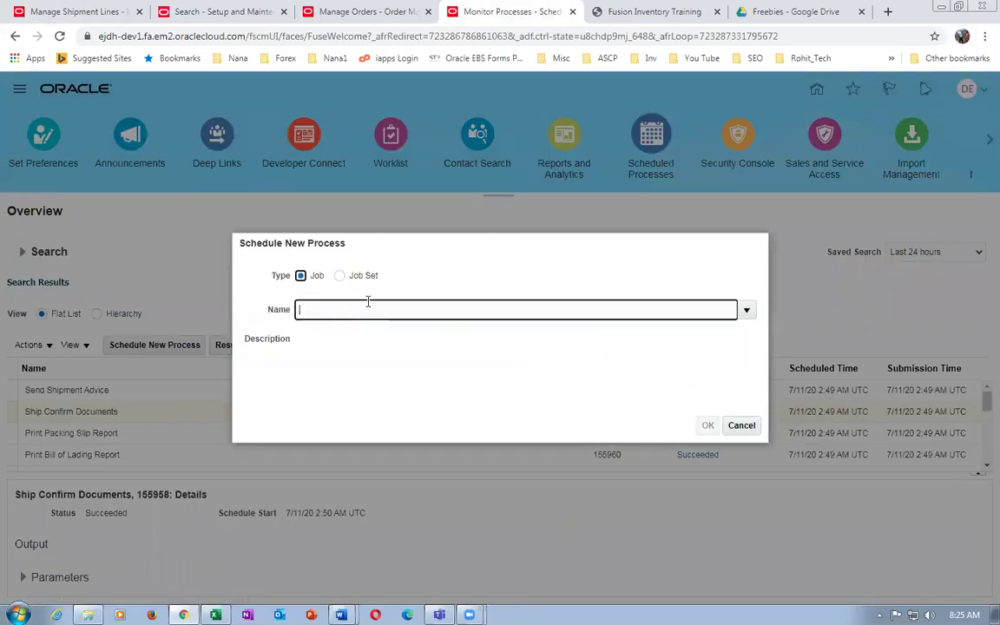
text(send%shipment%)
key(Tab)
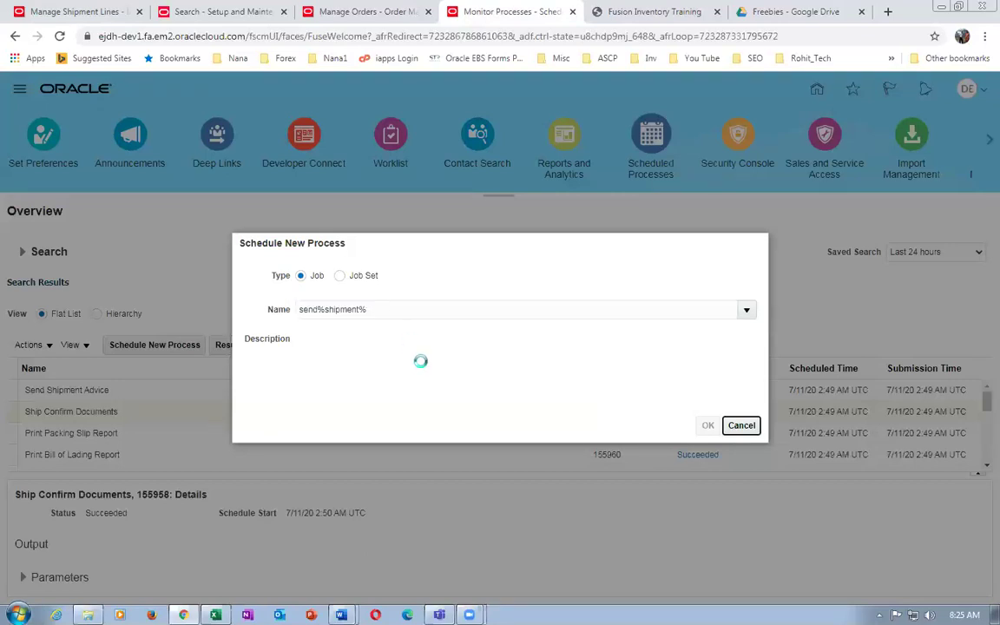
click(317, 398)
click(795, 427)
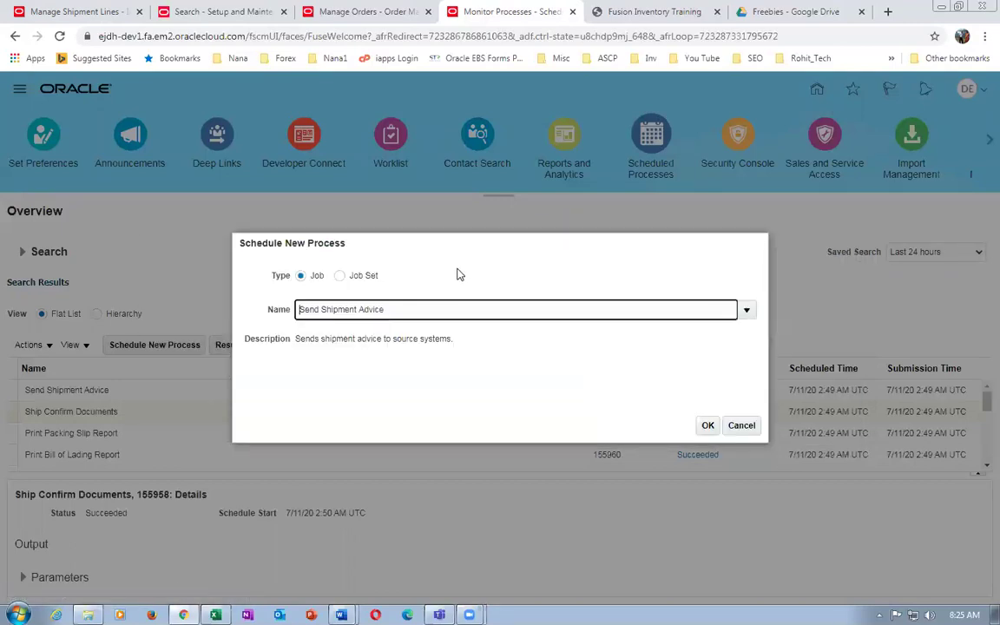
click(707, 425)
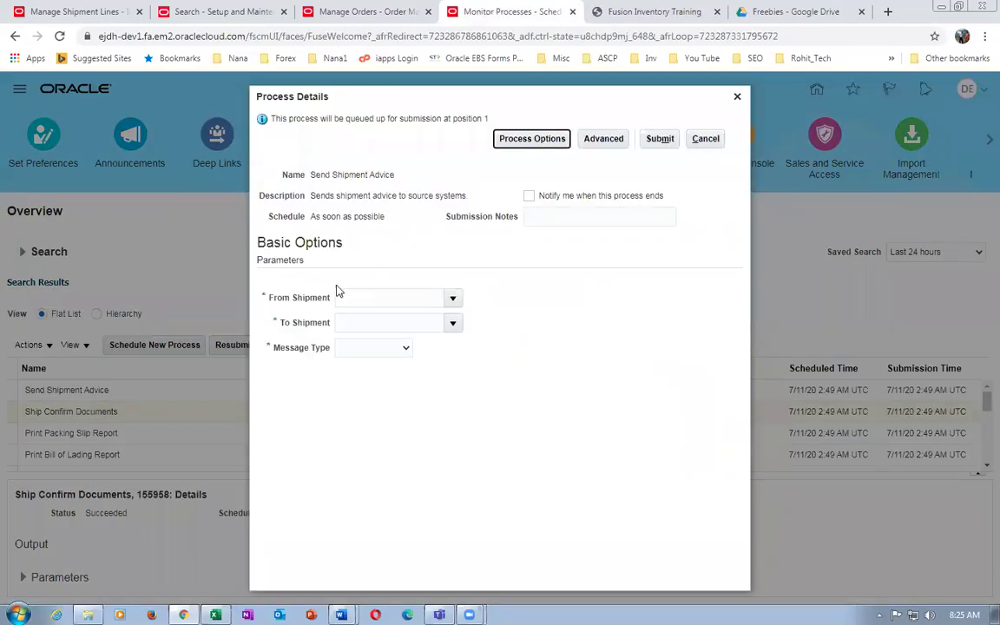
Examine the From Shipment, To Shipment and Message Type parameters of Send Shipment Advice, and cancel without submitting.
click(347, 322)
click(356, 298)
click(362, 321)
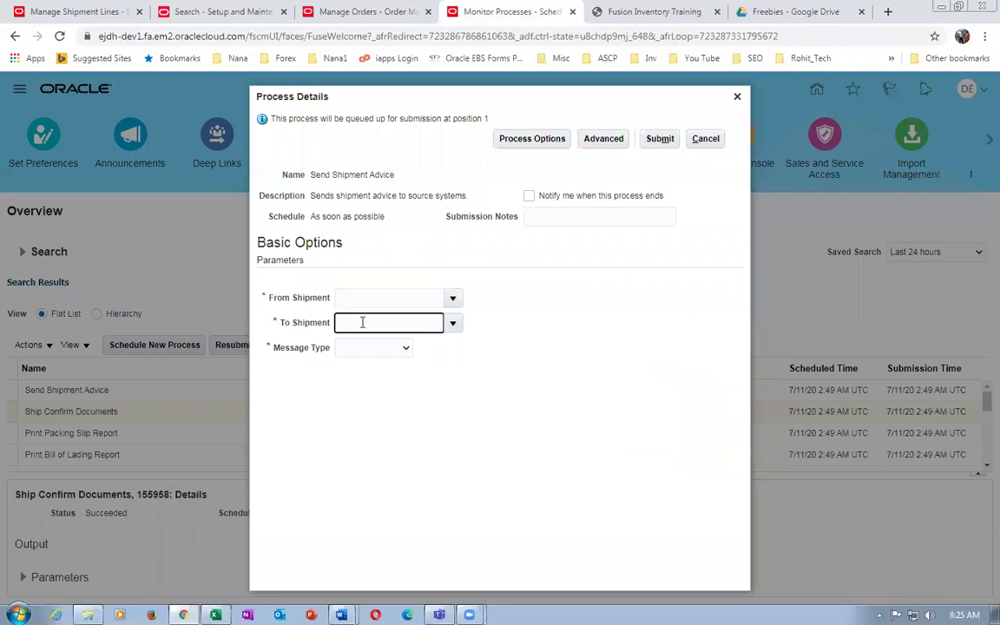
click(373, 348)
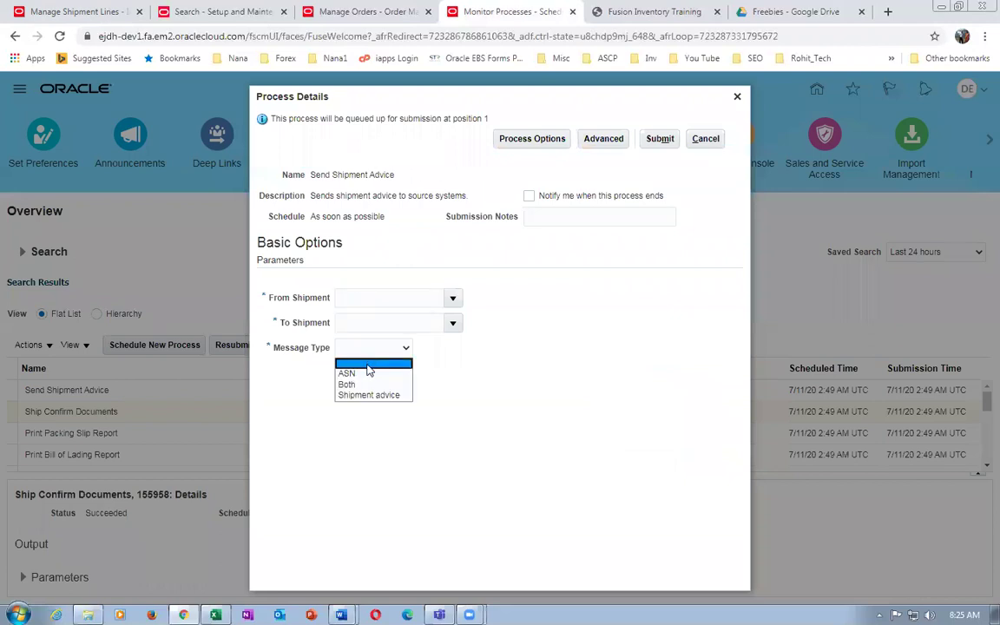
click(484, 388)
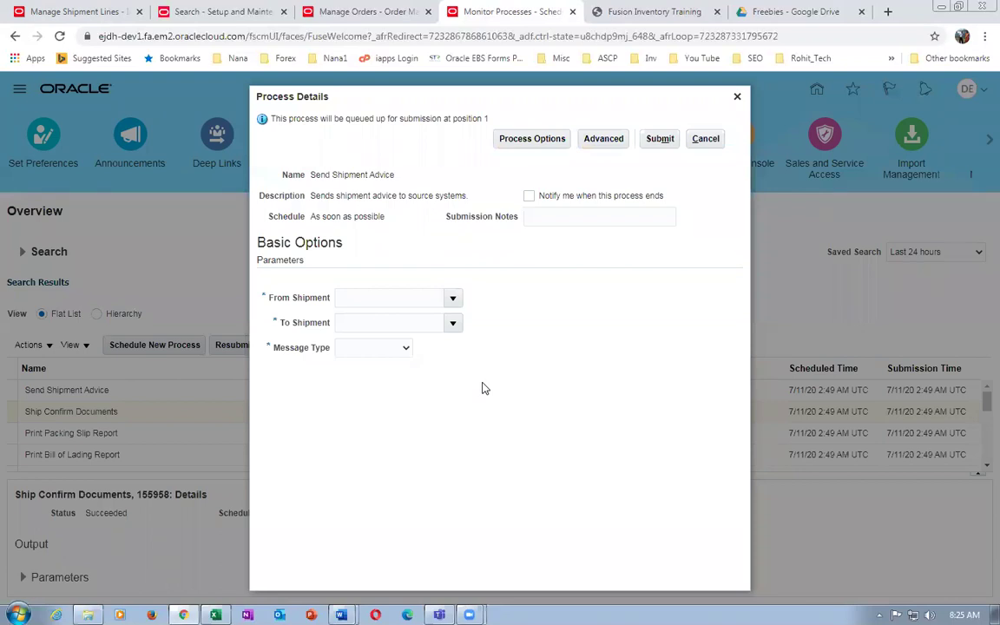
click(706, 138)
click(736, 98)
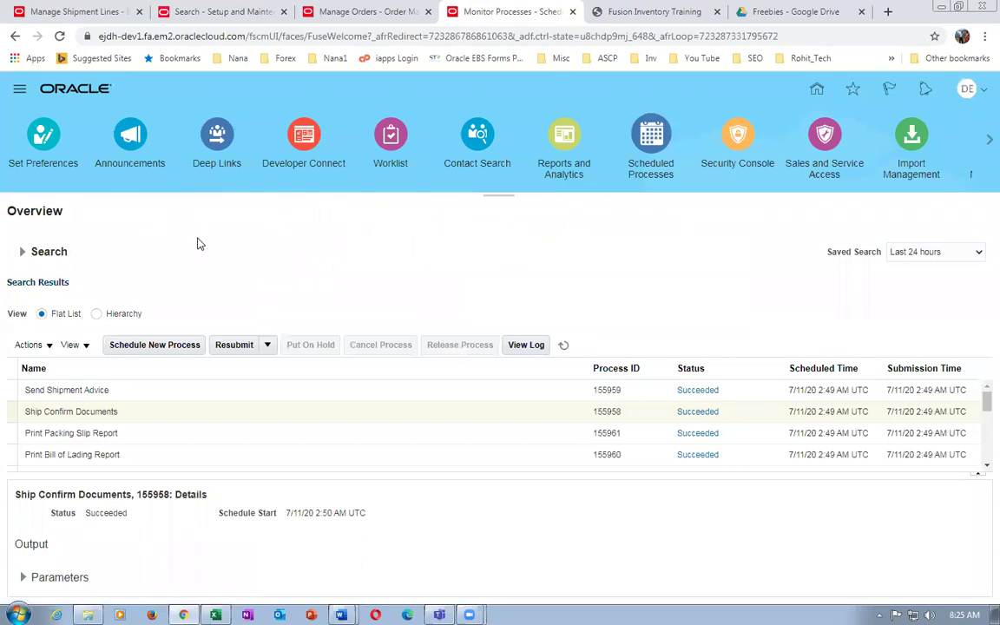
Go back to the sales order in Manage Orders and examine the orchestration process names and statuses of its fulfillment lines.
click(330, 12)
click(222, 14)
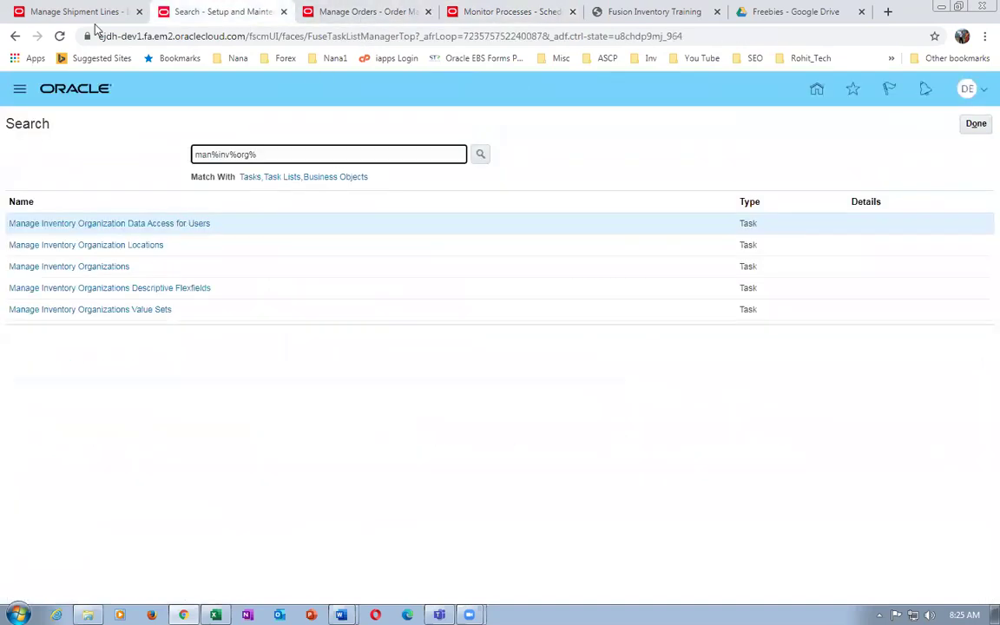
click(74, 14)
click(223, 17)
click(353, 13)
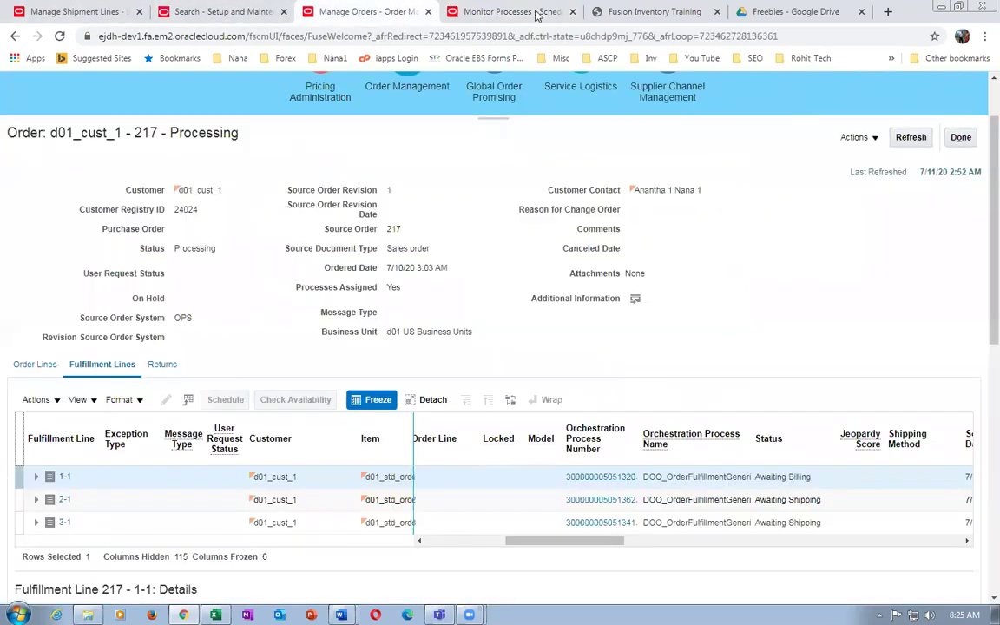
click(525, 12)
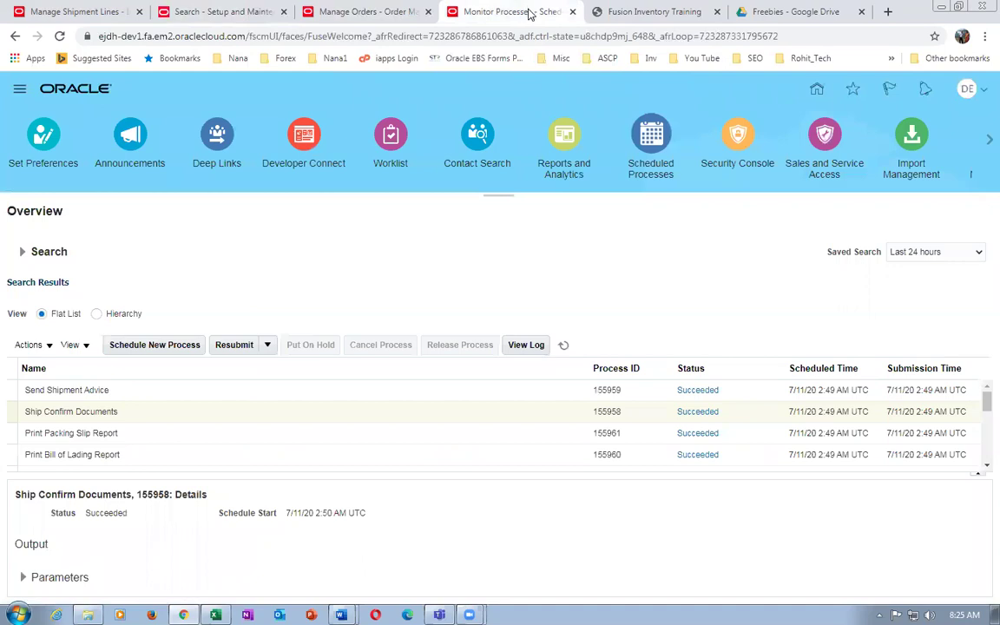
click(612, 13)
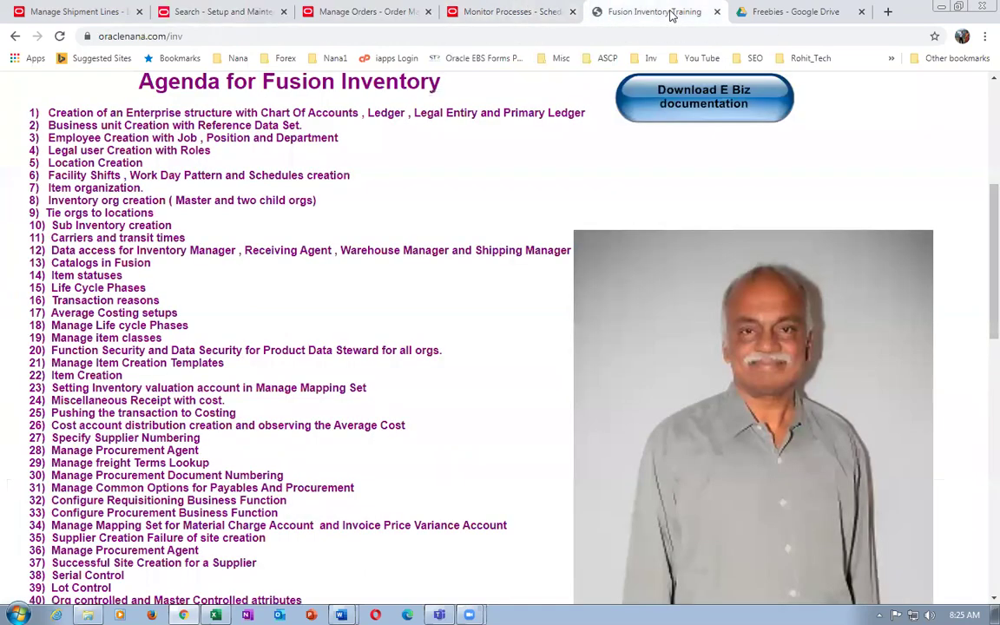
click(510, 14)
click(647, 12)
click(494, 14)
click(371, 14)
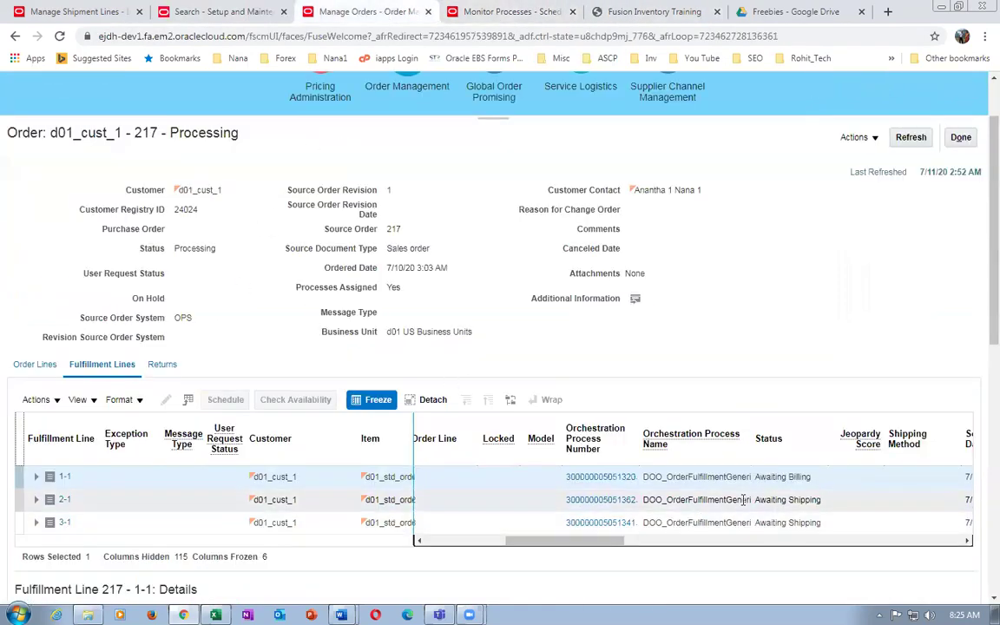
Review the line statuses in Manage Shipment Lines and the log and output details of the Send Shipment Advice process.
click(41, 12)
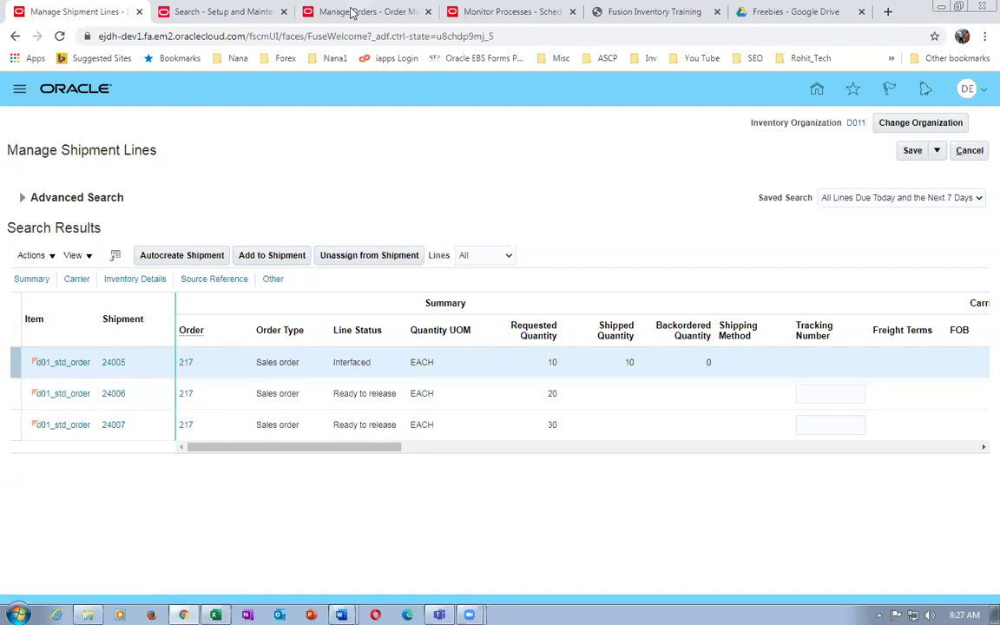
click(473, 14)
click(139, 392)
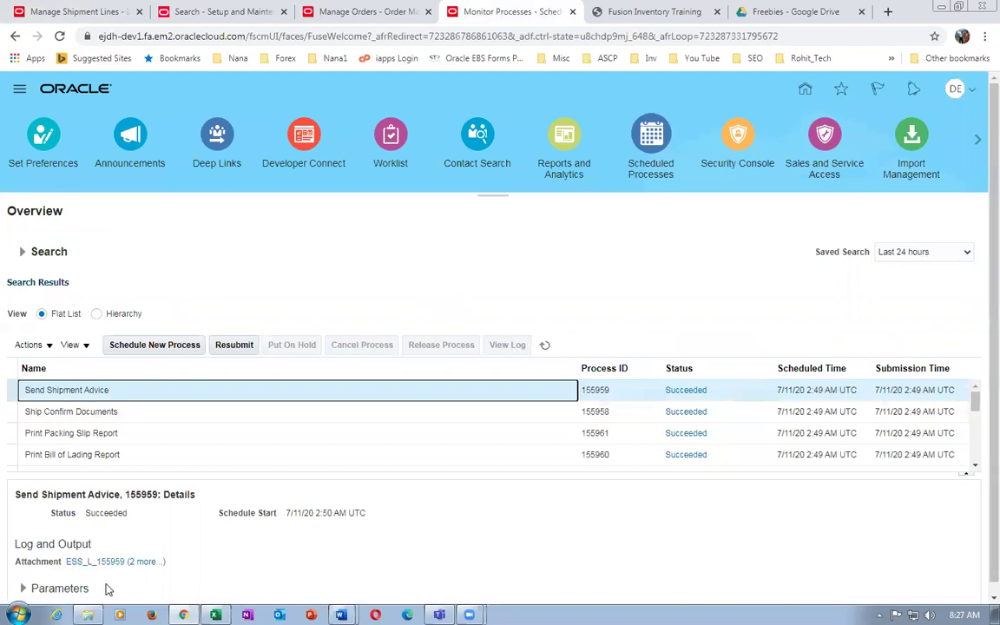
scroll(102, 589, down, 1)
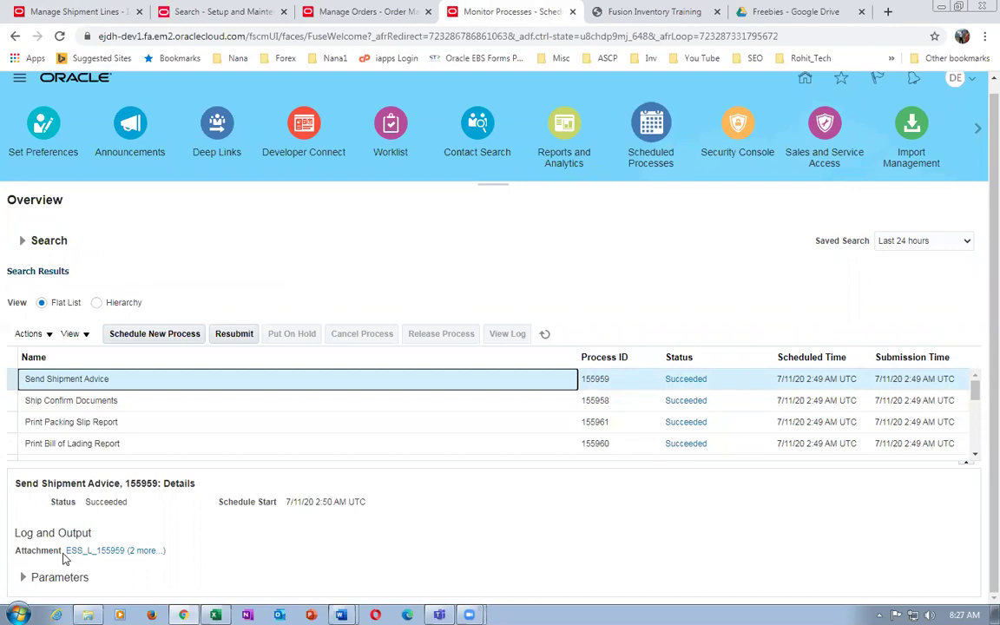
click(328, 306)
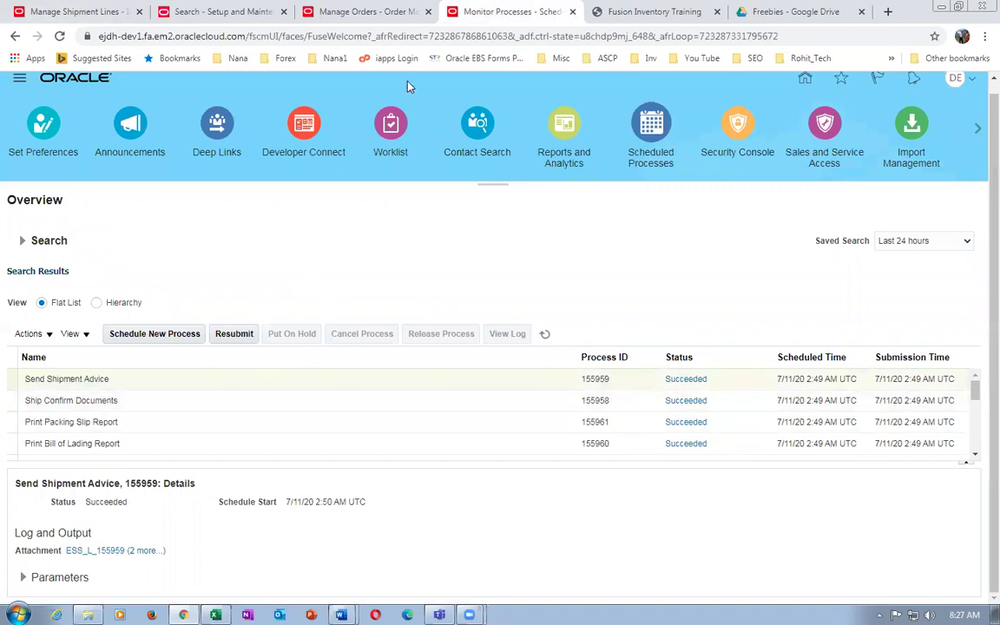
click(362, 12)
click(513, 12)
click(654, 12)
click(499, 11)
Examine the details of the Print Packing Slip Report and Print Bill of Lading Report processes.
click(116, 423)
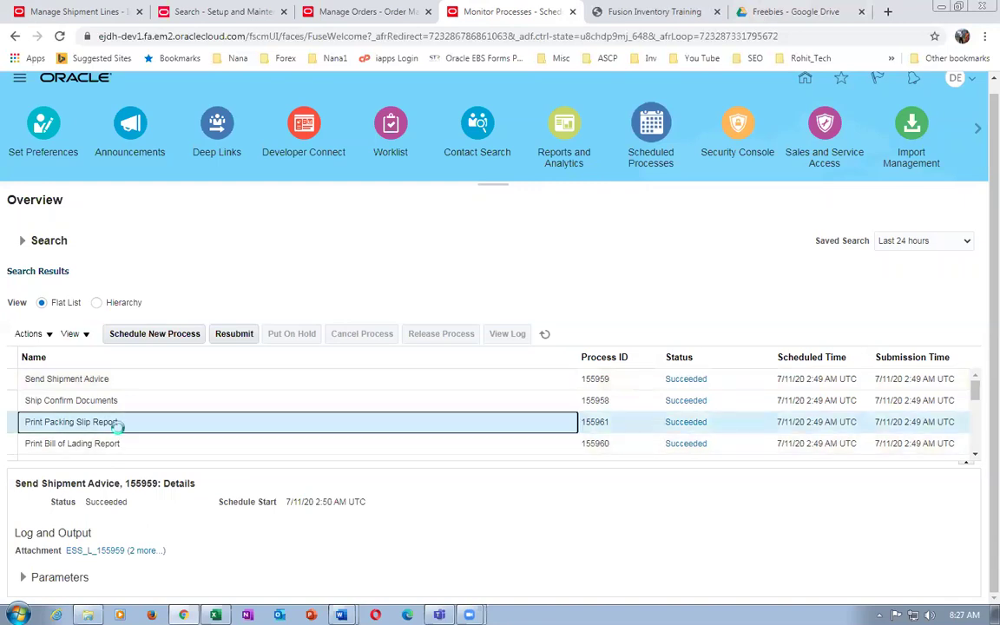
click(135, 446)
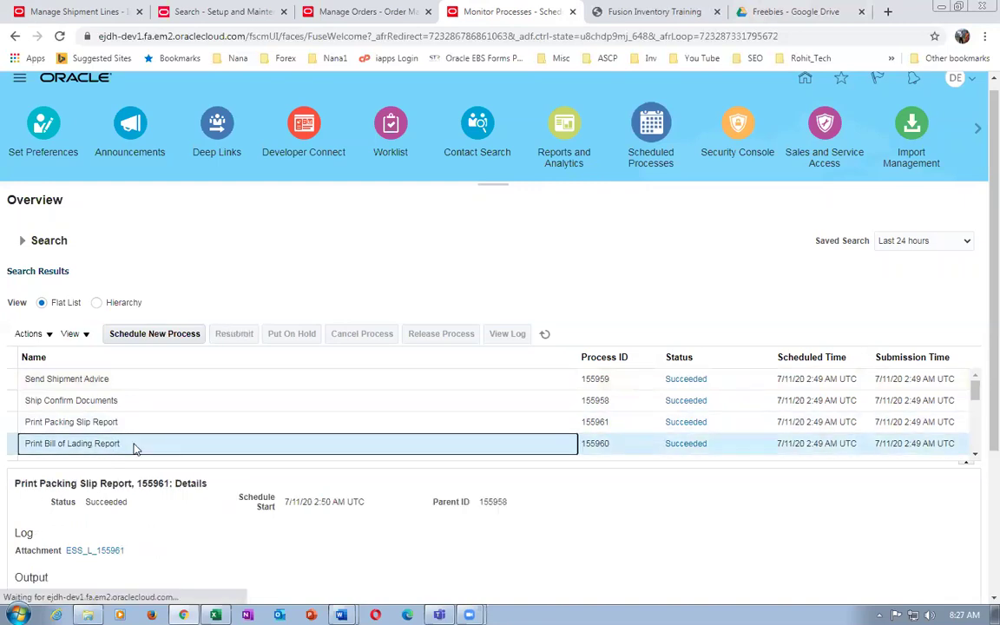
scroll(196, 517, down, 1)
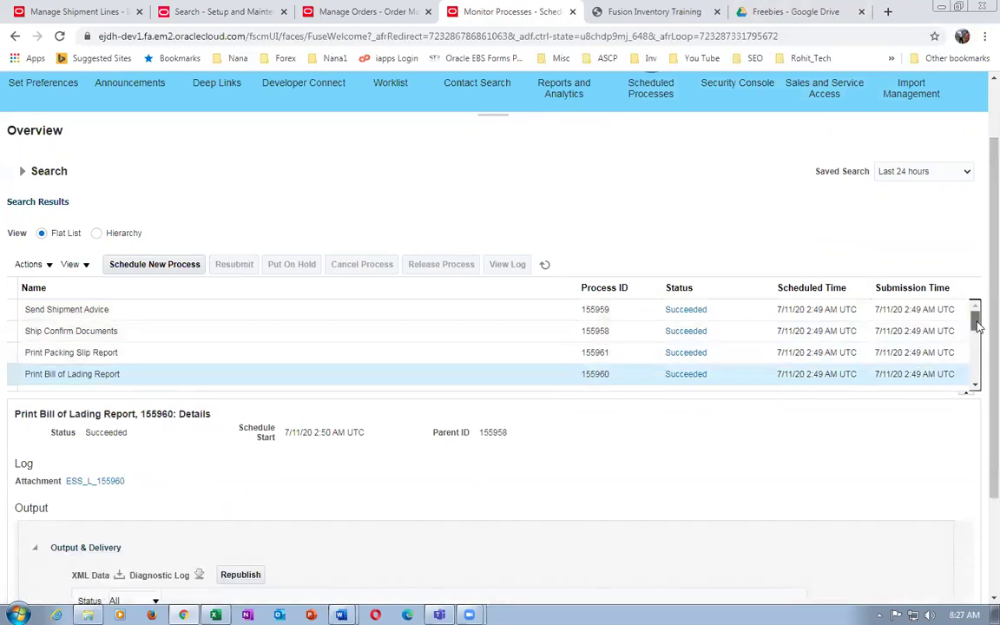
drag(979, 327, 978, 331)
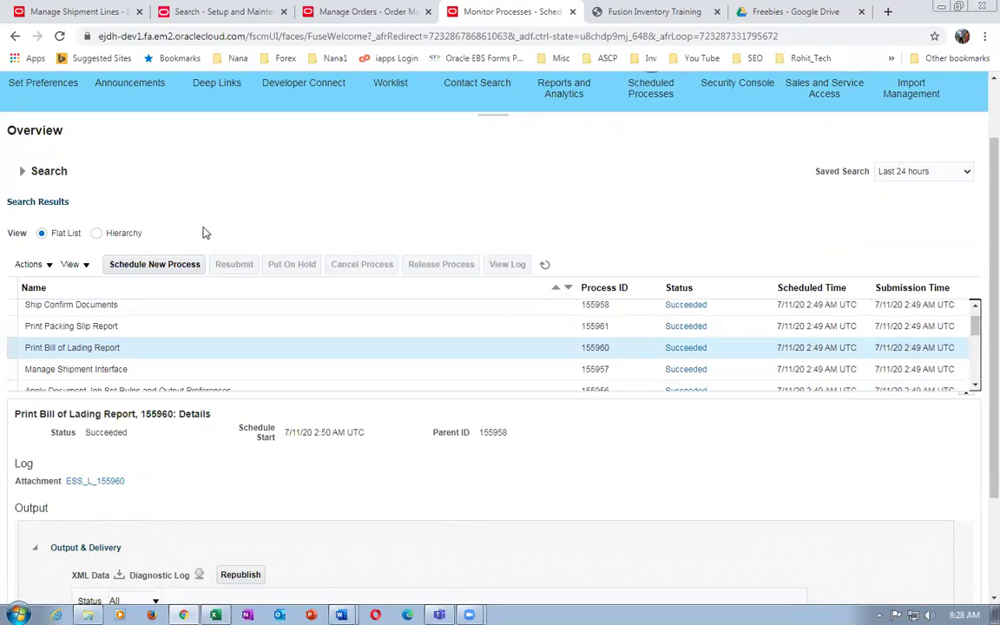
Examine the Manage Shipment Interface process details and the line, carrier and inventory details of shipment 24005.
click(182, 370)
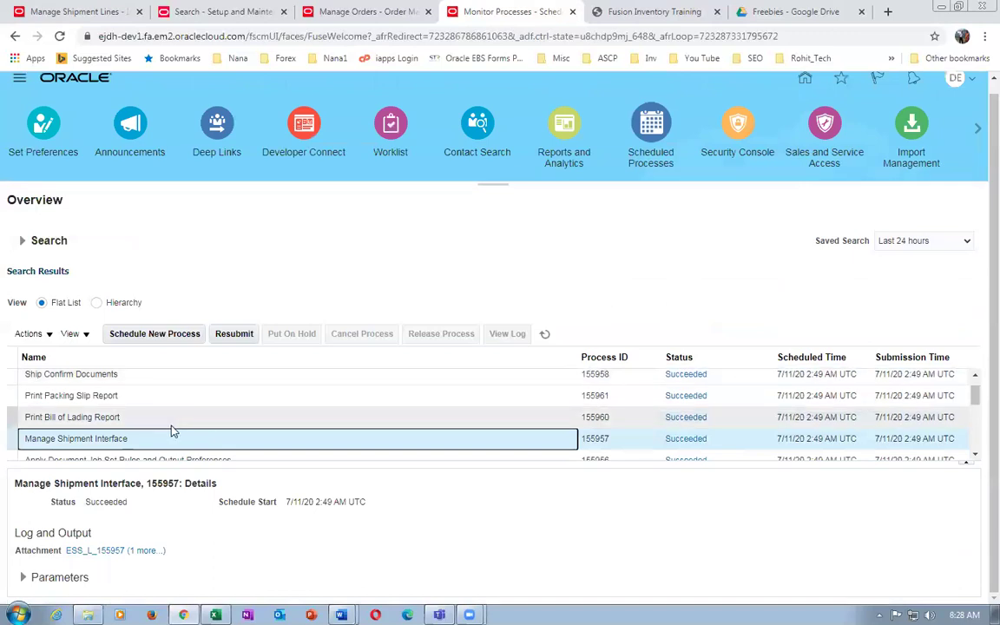
click(42, 11)
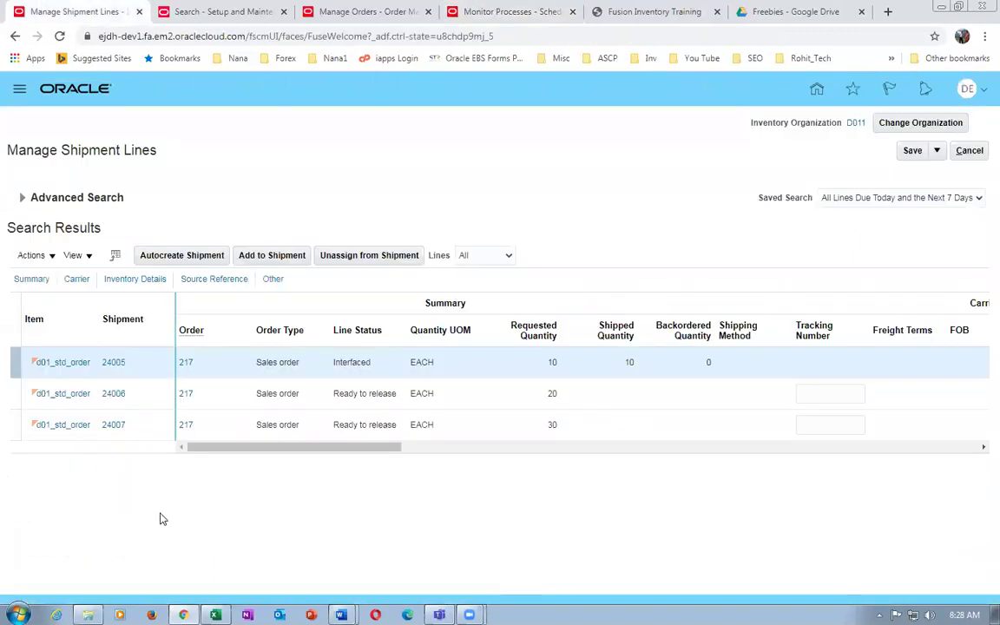
click(114, 363)
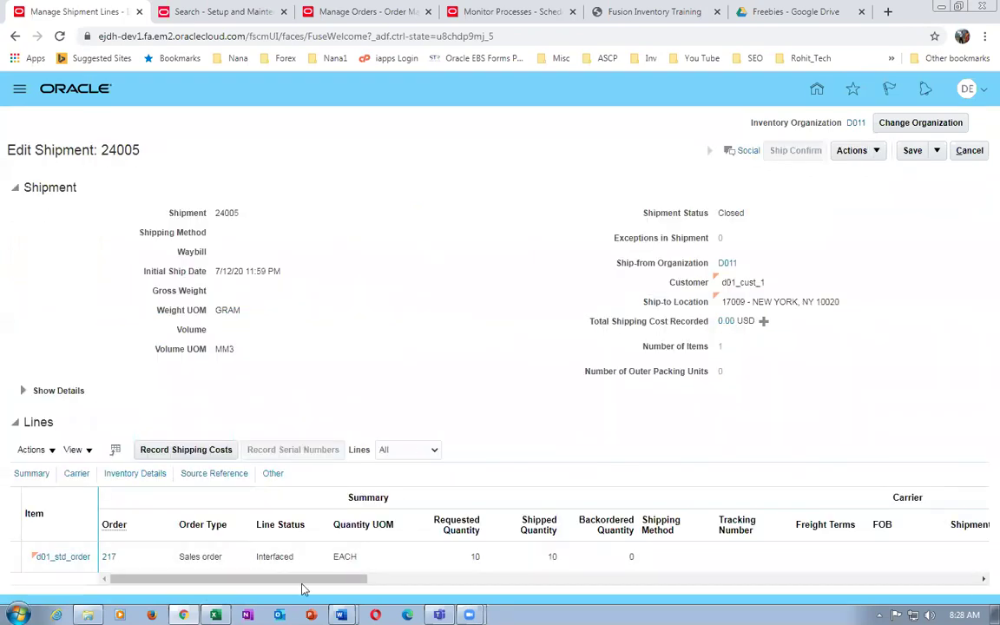
drag(241, 580, 429, 589)
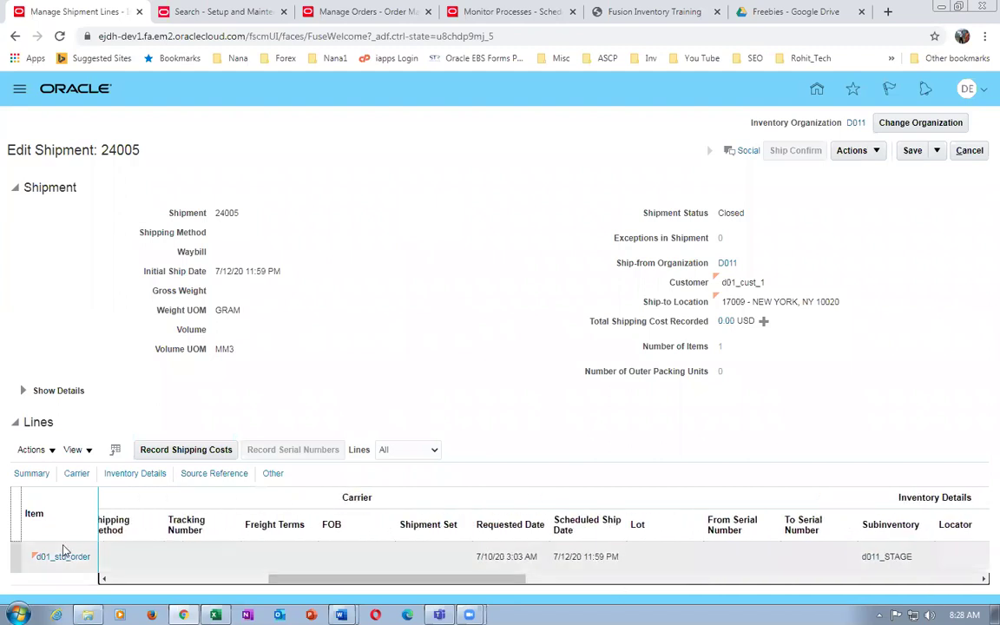
click(31, 449)
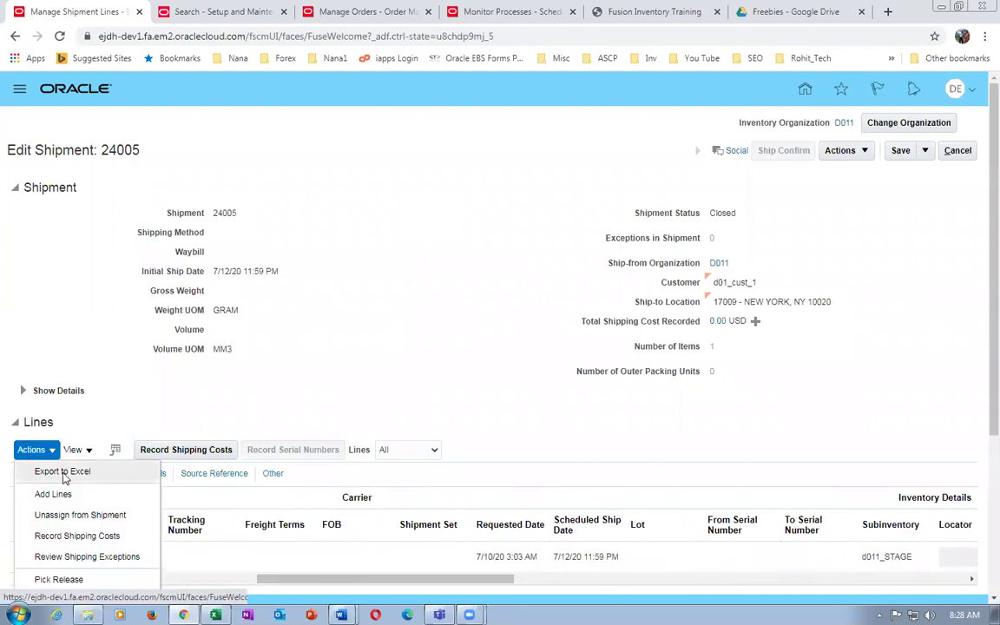
click(431, 364)
drag(362, 579, 324, 578)
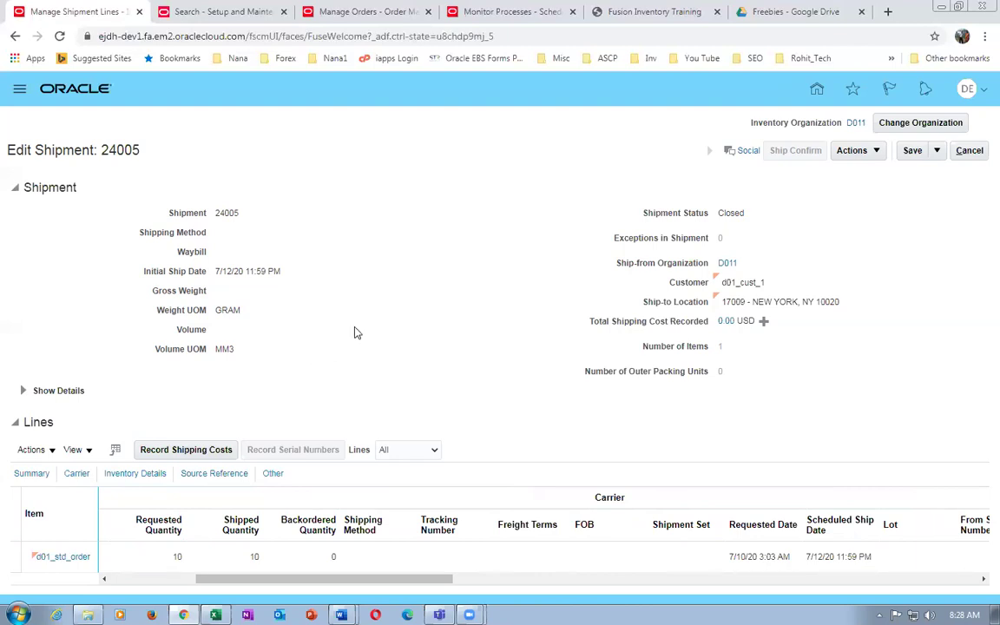
Open the Manage Inventory Organizations setup task and search for organization names starting with d01.
click(221, 12)
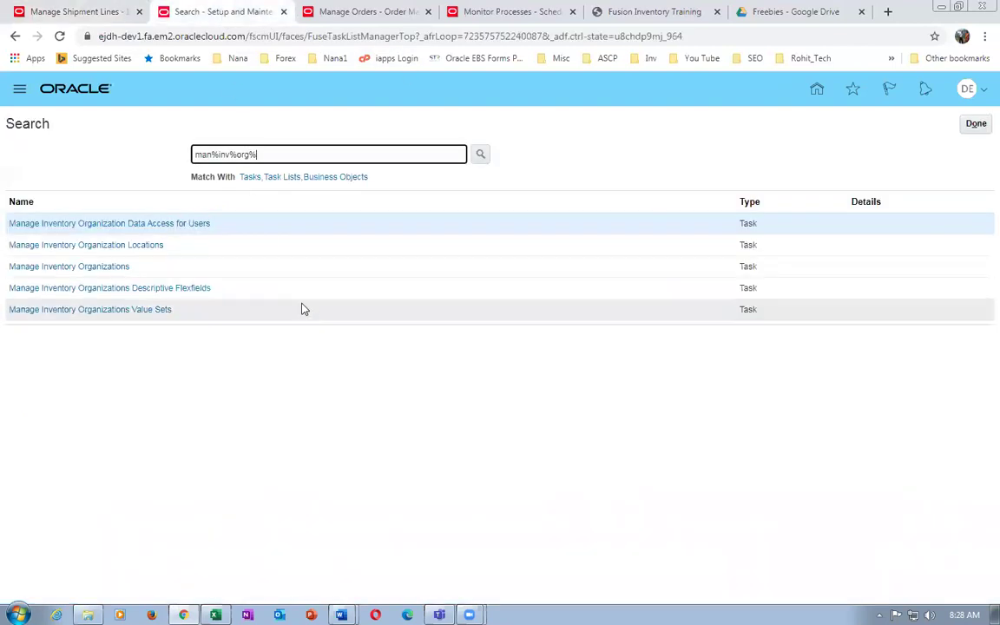
click(65, 268)
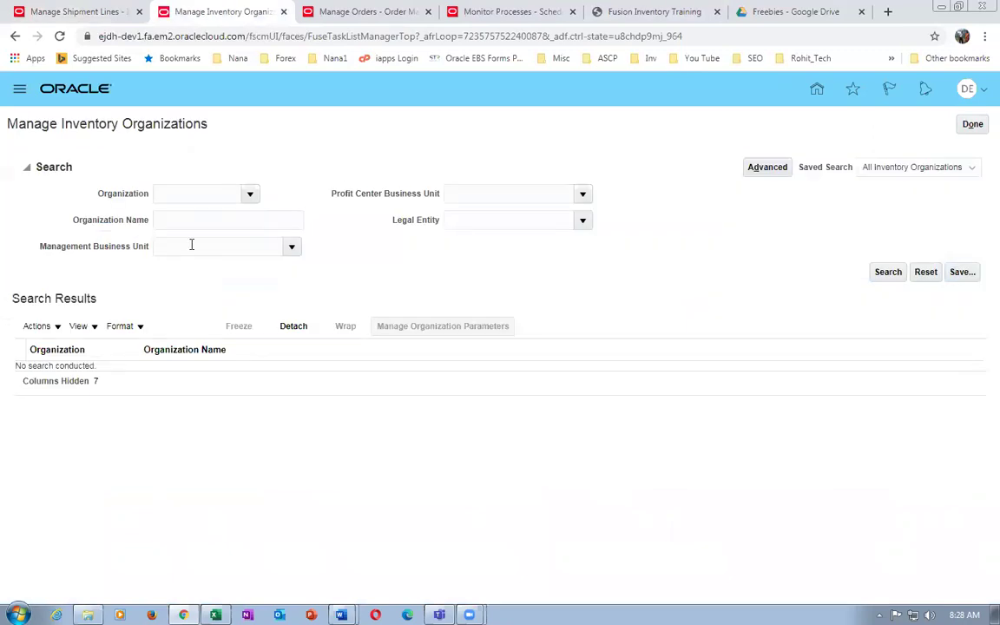
click(193, 219)
text(d01)
key(Return)
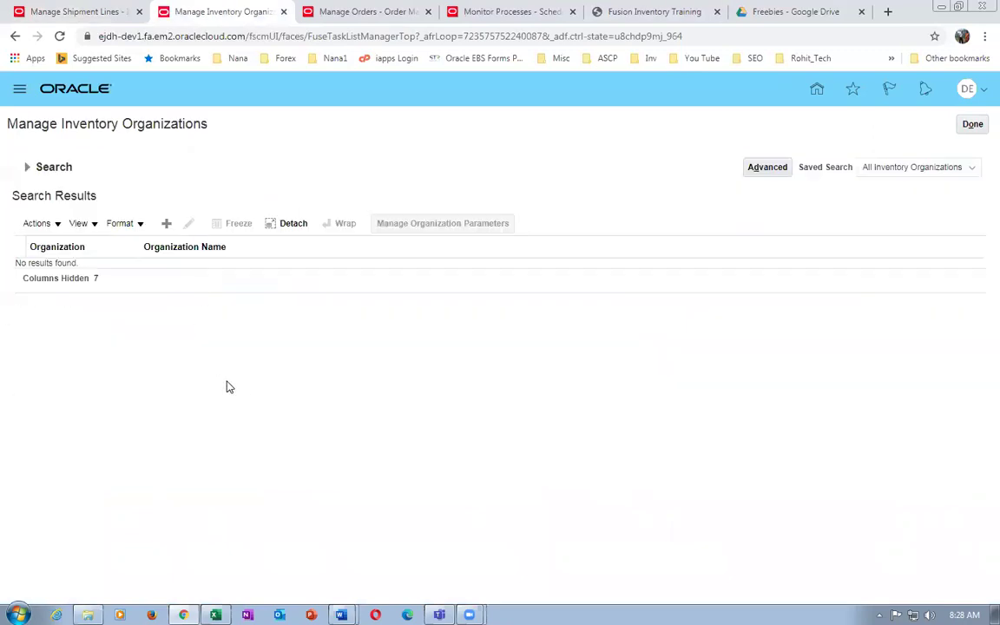
click(29, 165)
click(209, 217)
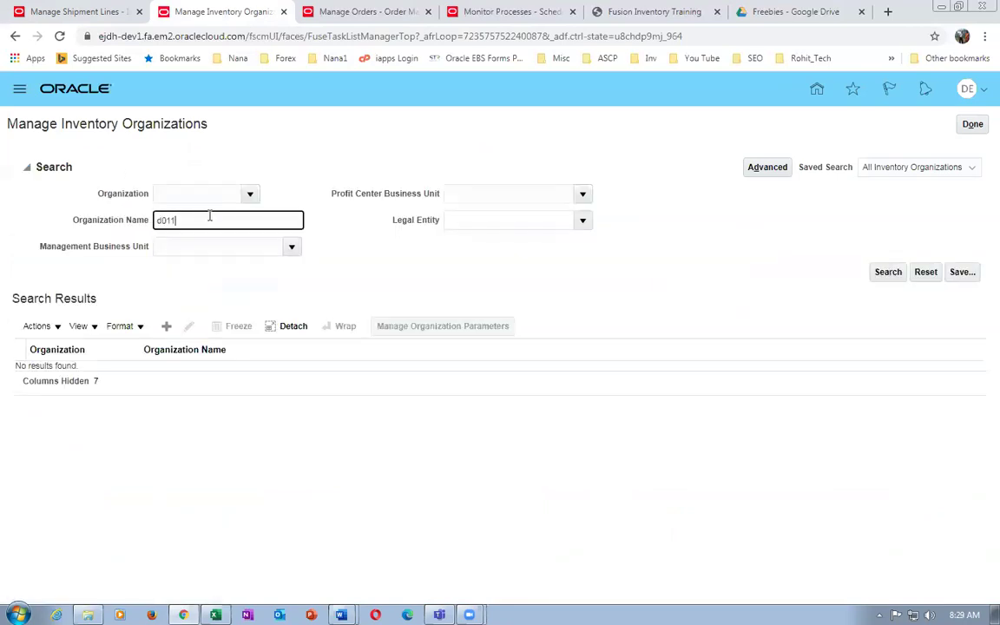
key(BackSpace)
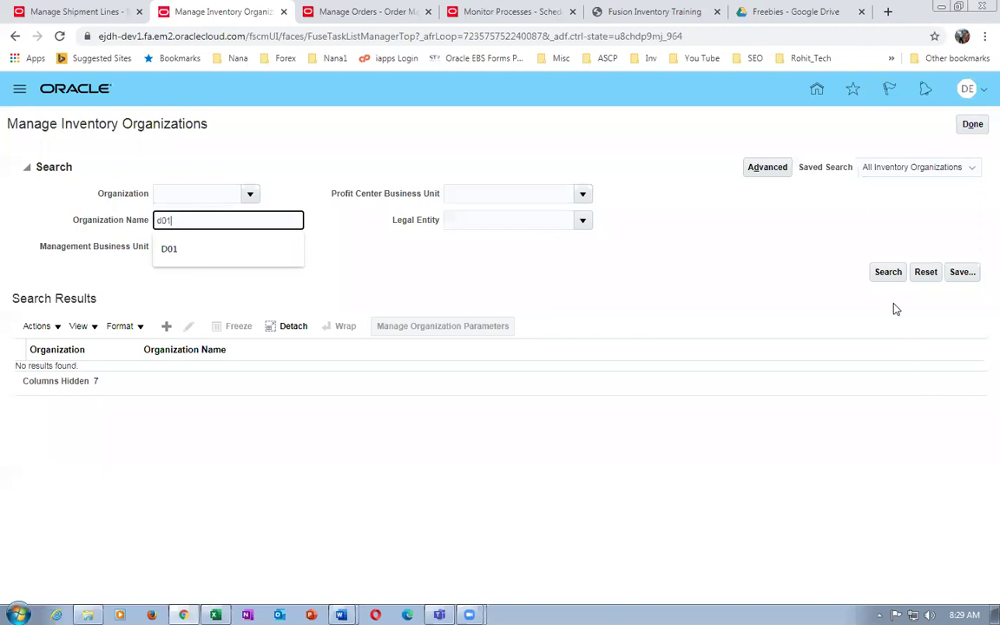
click(895, 276)
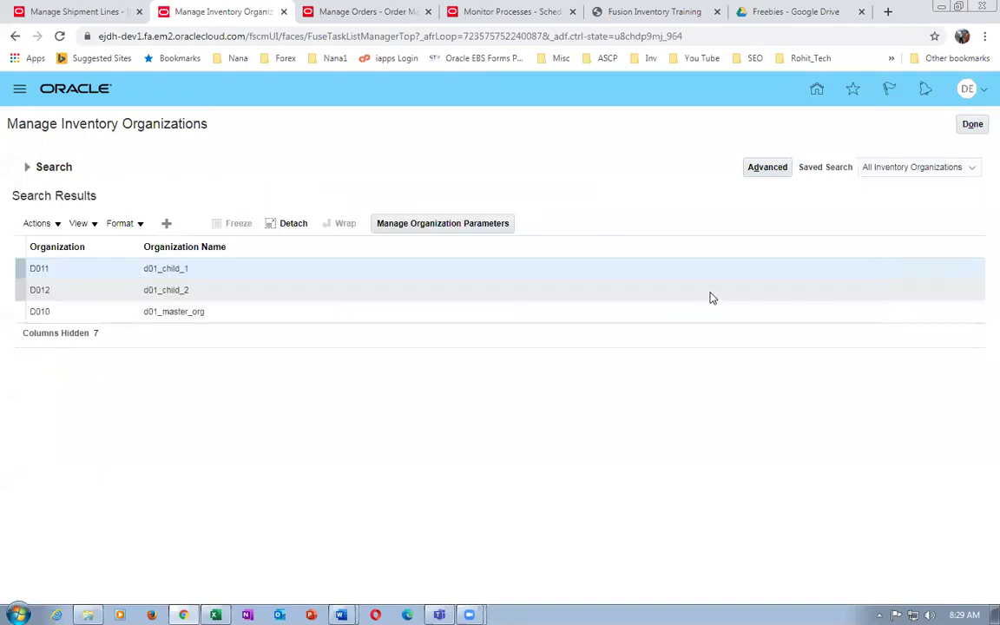
In the item sourcing parameters of organization D011, set the picking rule to Absolute LIFO, require pick confirmation, and save and close.
click(16, 268)
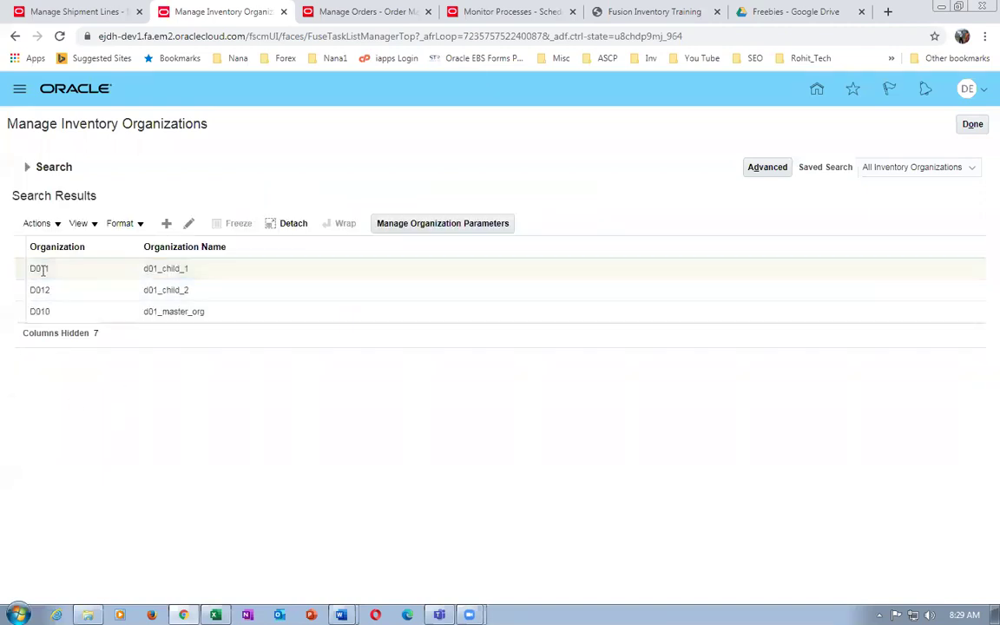
click(189, 224)
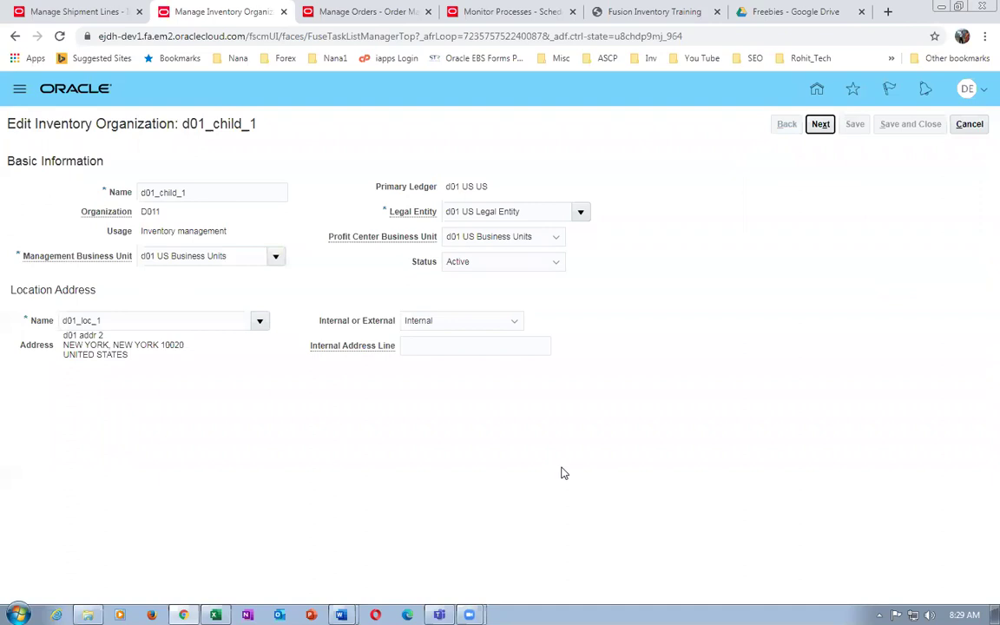
click(821, 125)
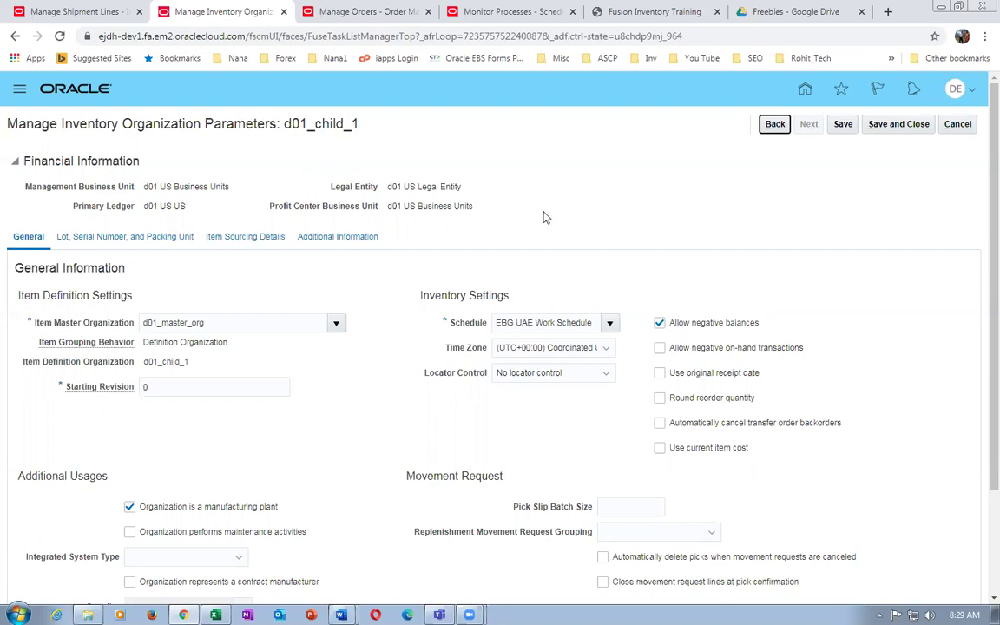
click(512, 210)
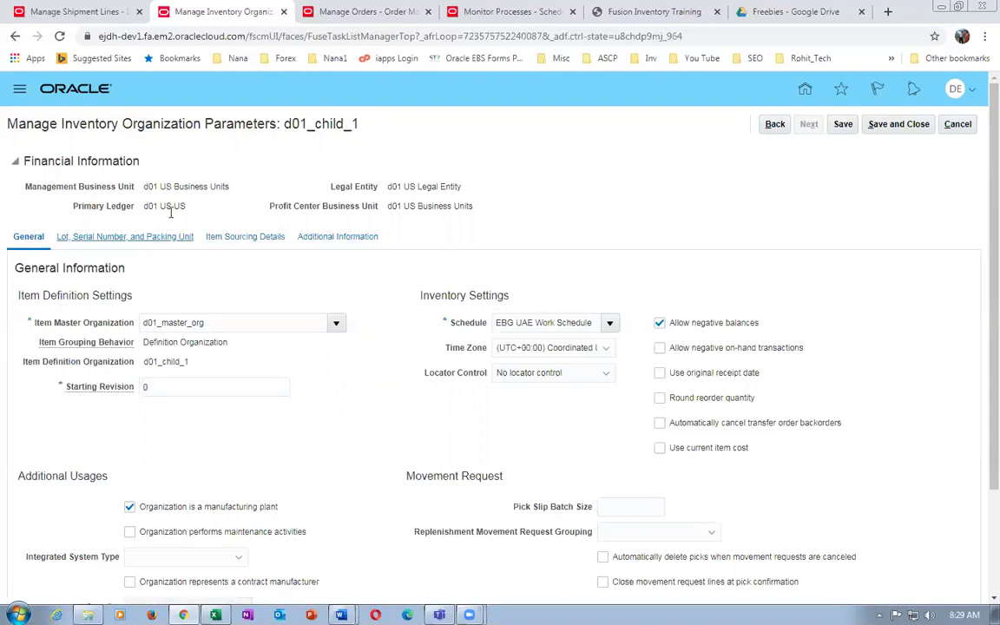
click(234, 243)
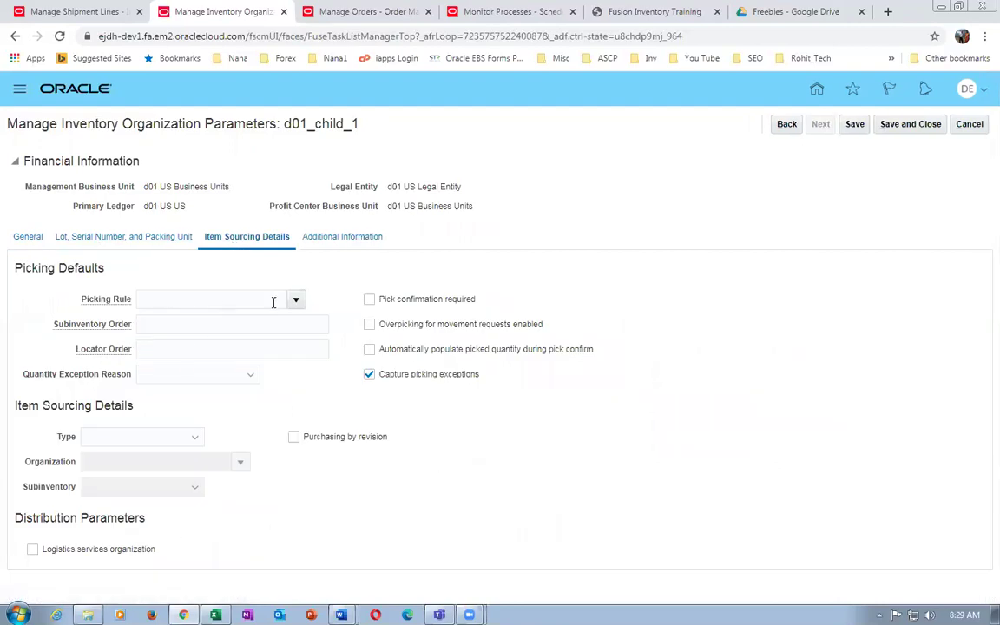
click(297, 300)
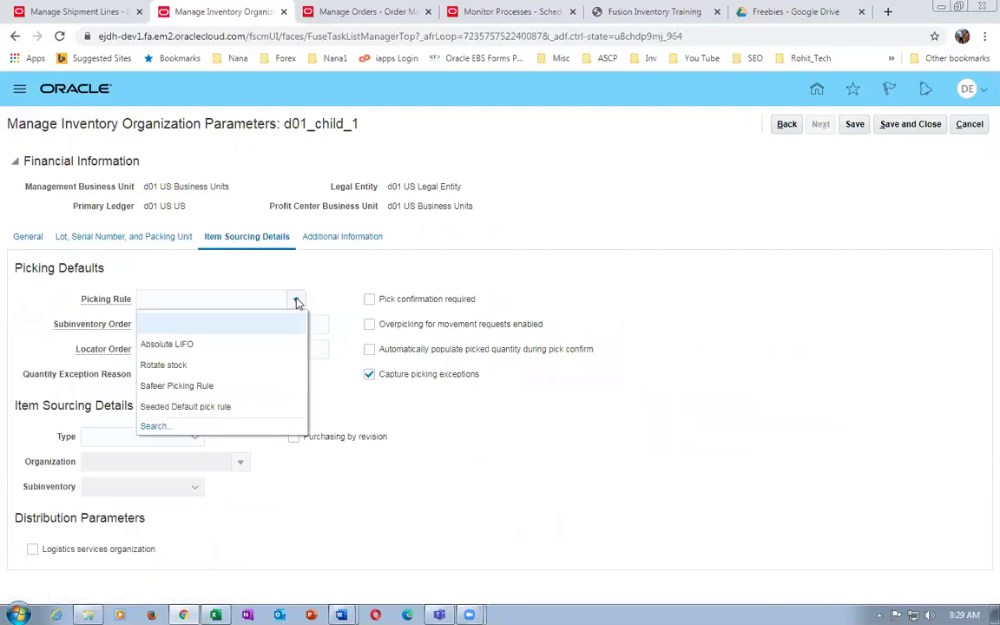
click(183, 344)
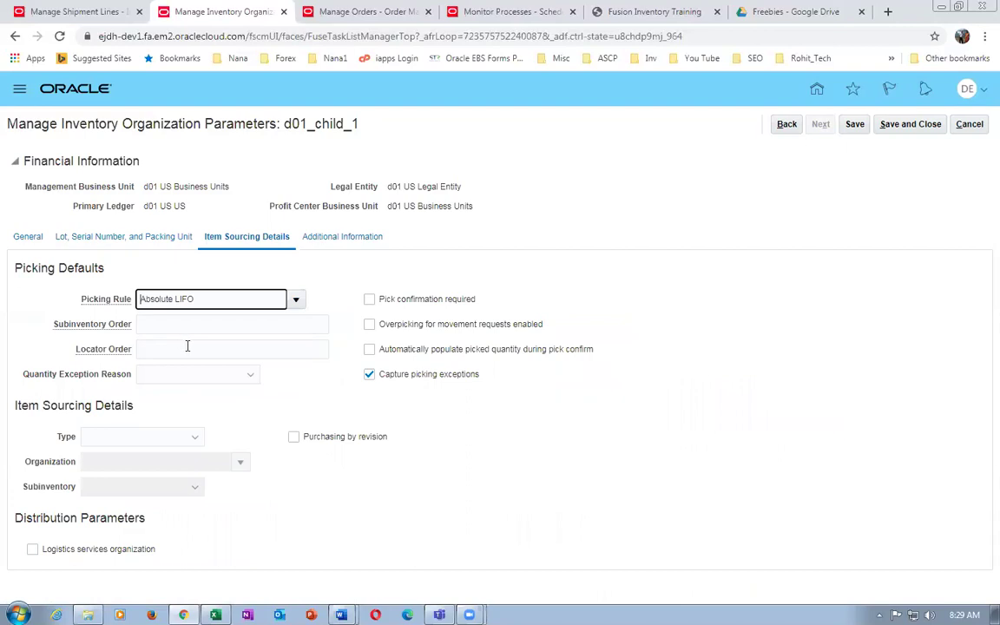
click(369, 299)
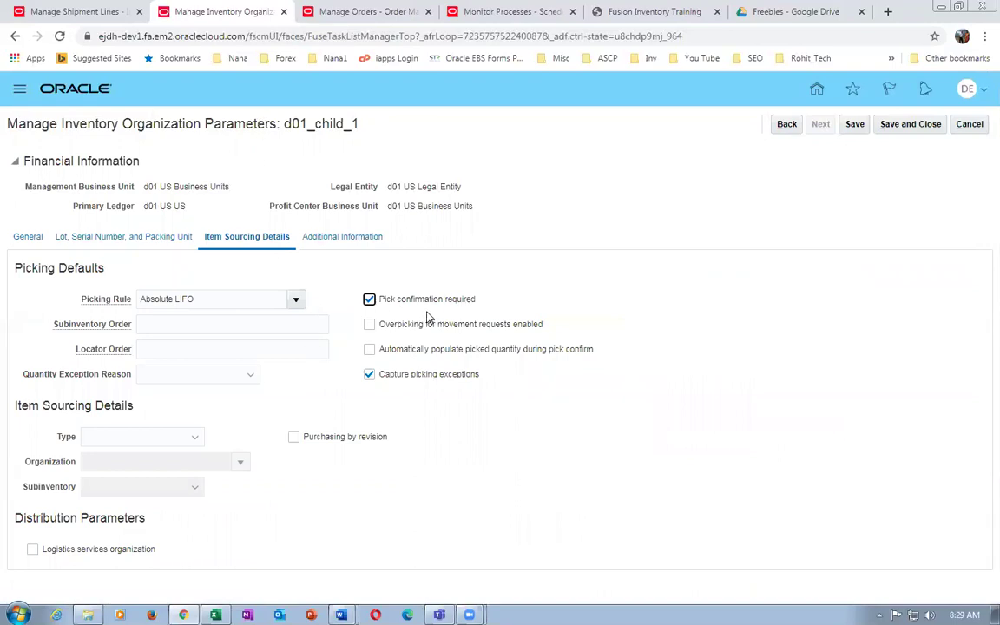
click(907, 125)
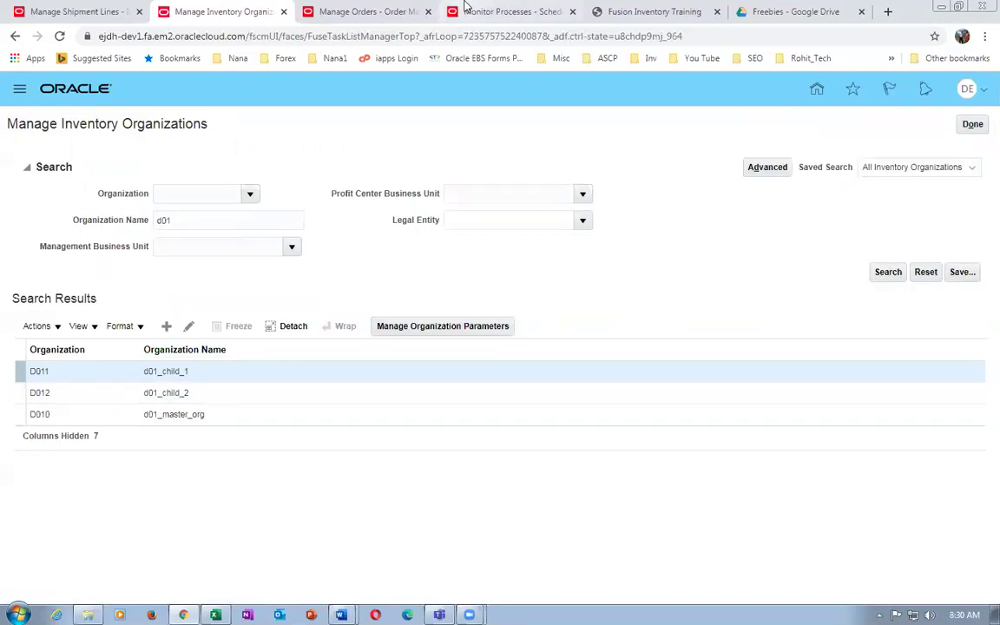
Leave shipment 24005, open shipment 24006 from the shipment lines and request its ship confirm.
click(81, 14)
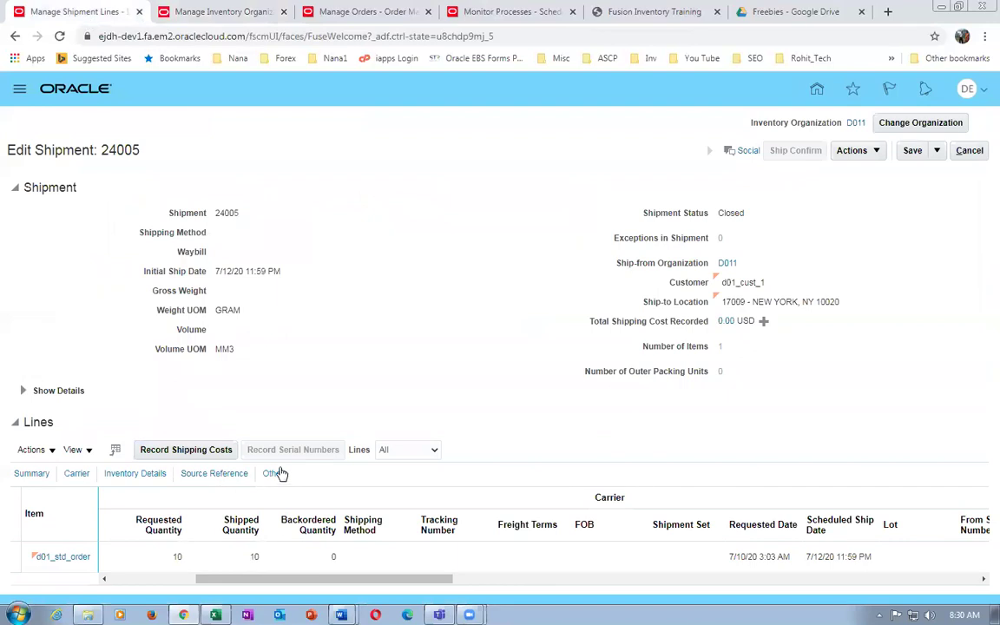
click(969, 151)
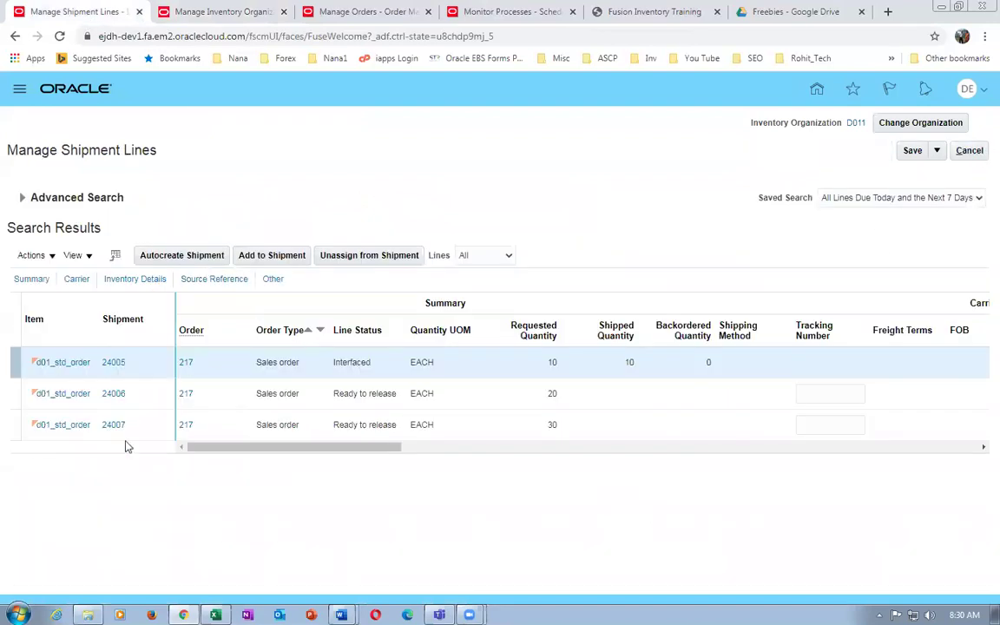
click(105, 396)
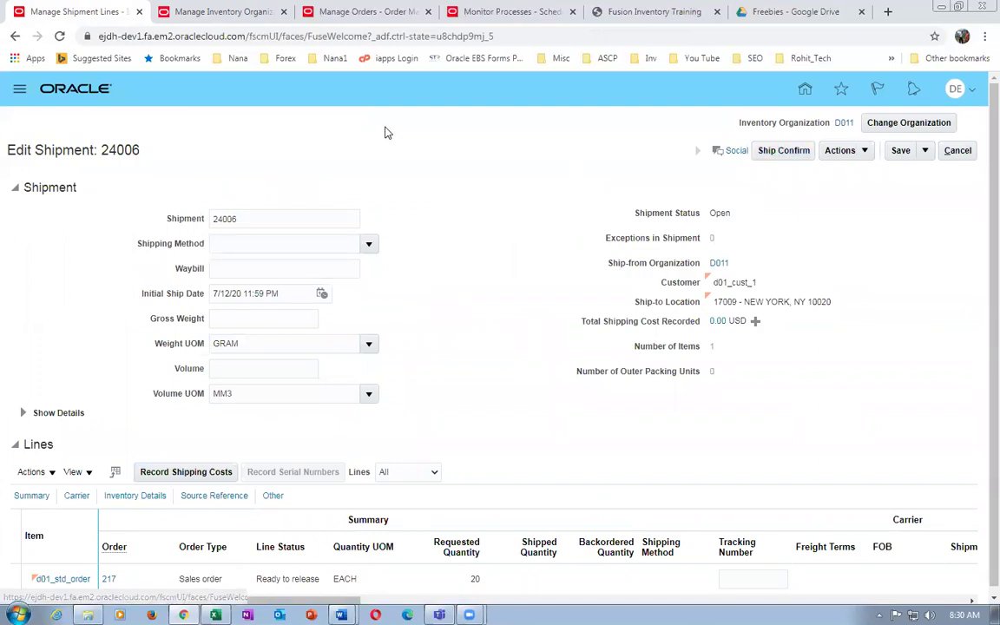
click(782, 151)
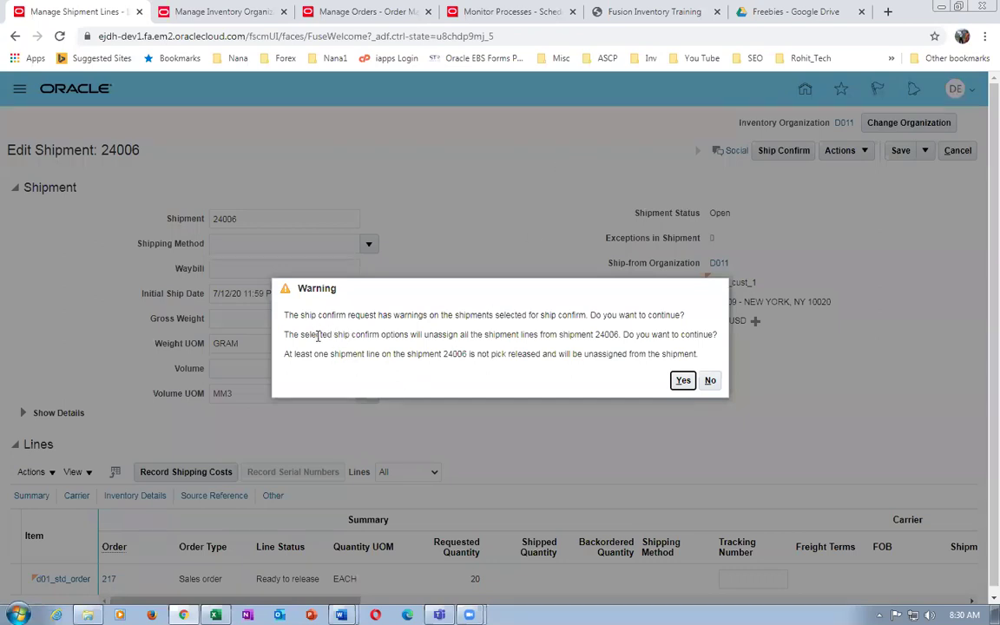
Read the ship confirm warnings about unassigning lines from shipment 24006 and continue with the ship confirm.
drag(310, 336, 562, 335)
click(562, 334)
click(559, 345)
drag(348, 317, 483, 313)
click(410, 333)
drag(406, 334, 526, 340)
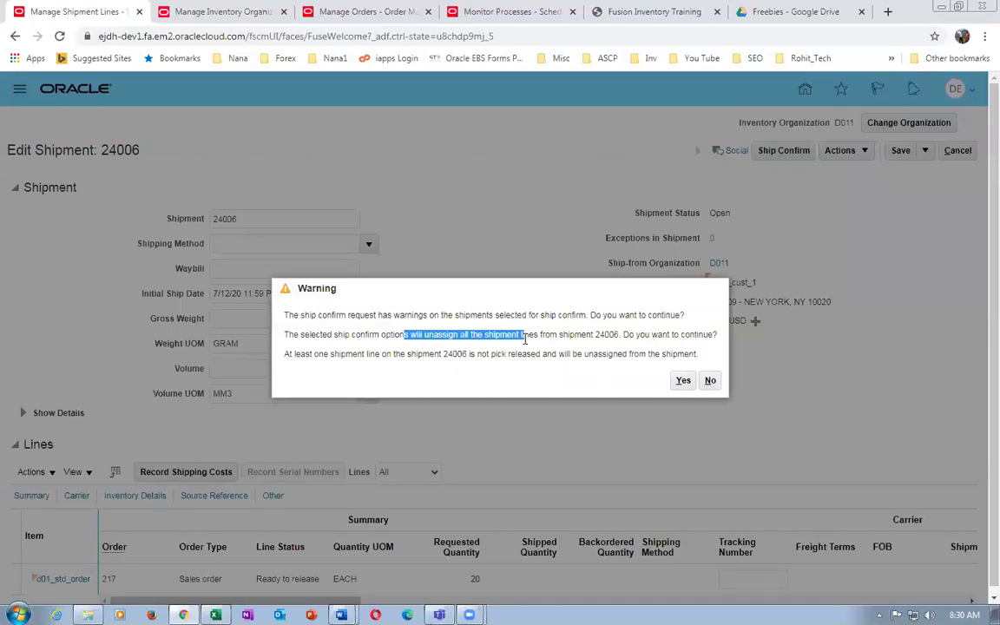
click(339, 352)
drag(351, 334, 524, 336)
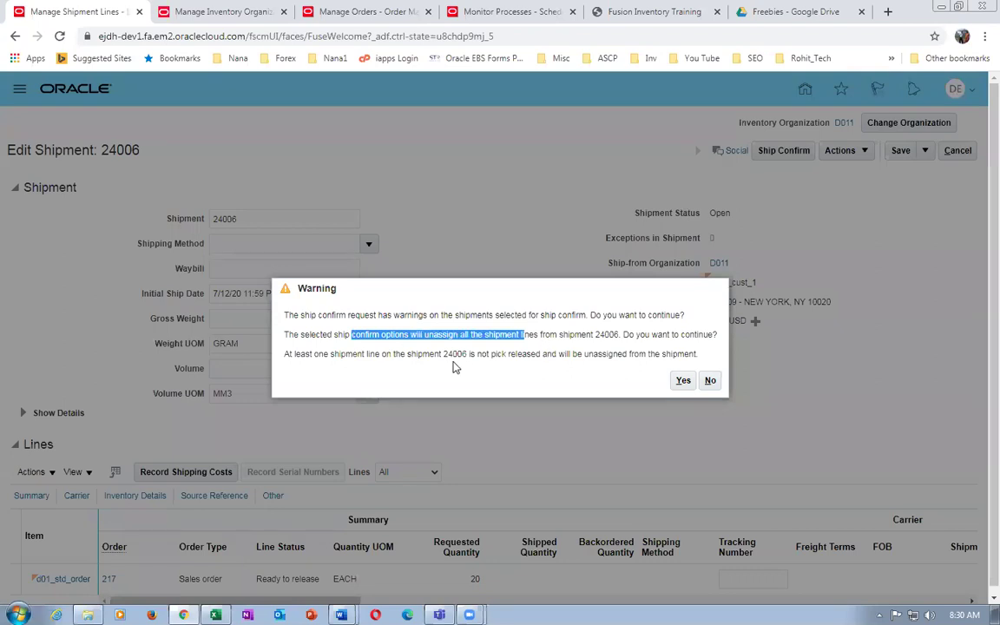
drag(491, 355, 626, 354)
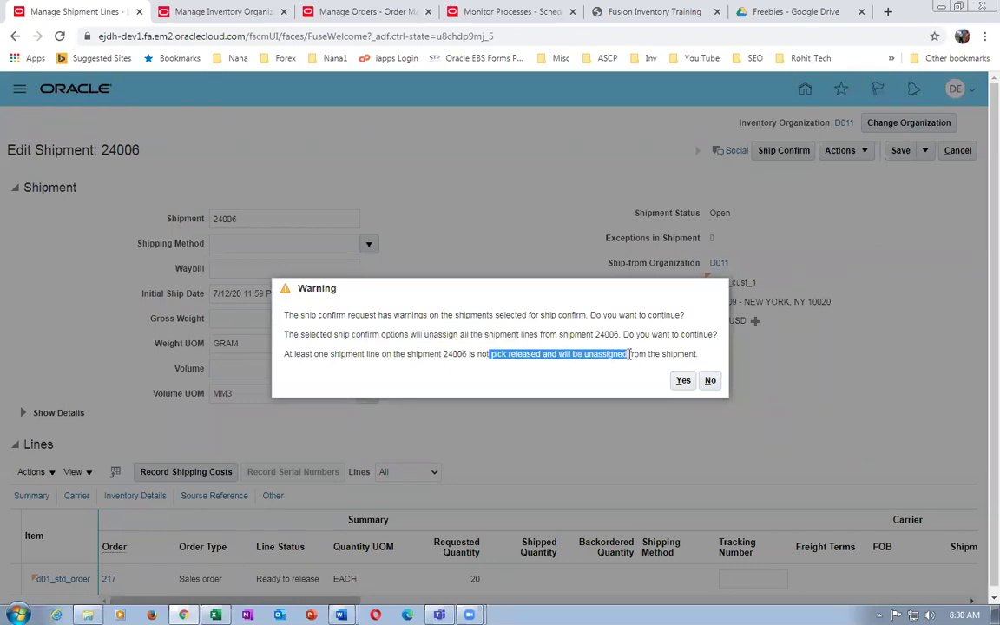
click(685, 384)
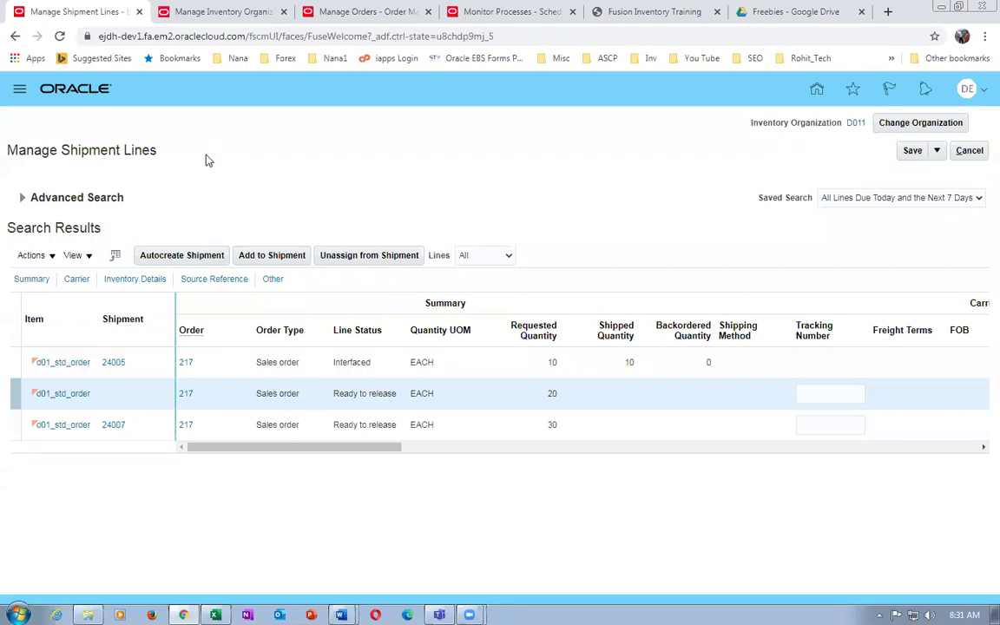
click(118, 400)
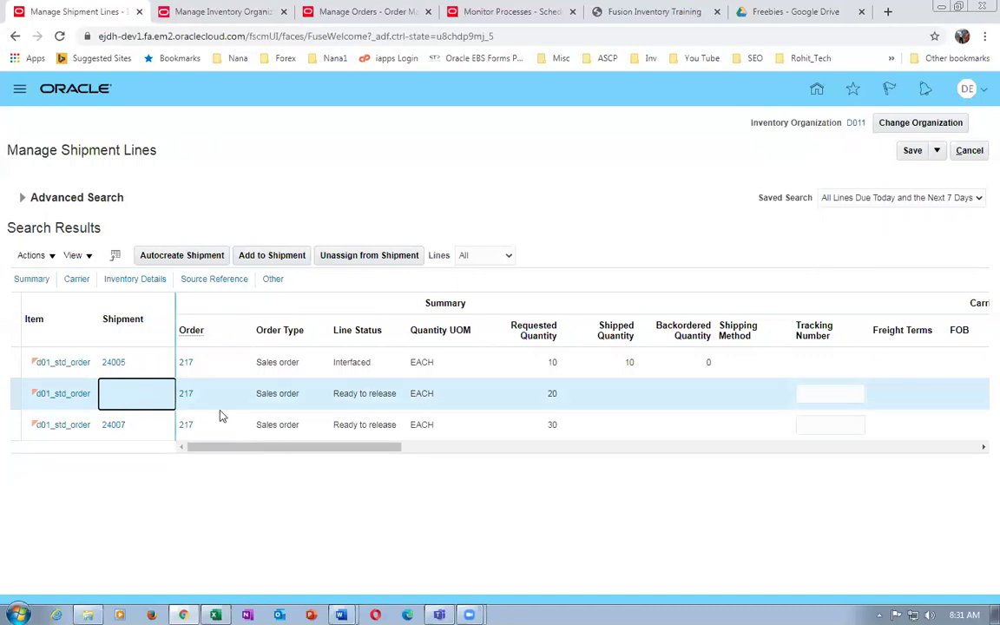
Turn off the pick confirmation requirement in the item sourcing parameters of d01_child_1, and save and close.
click(236, 11)
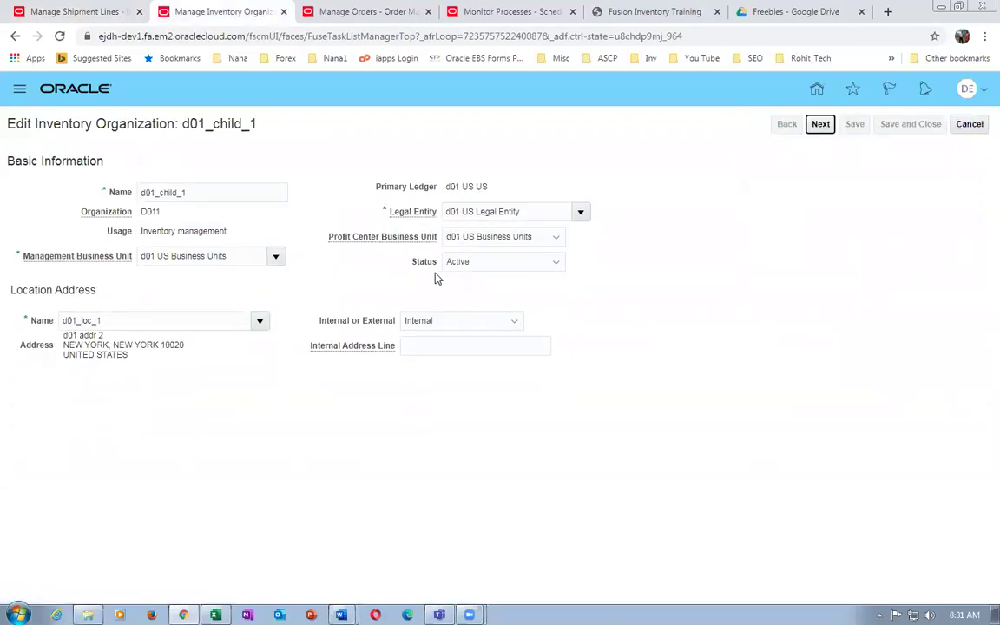
click(823, 125)
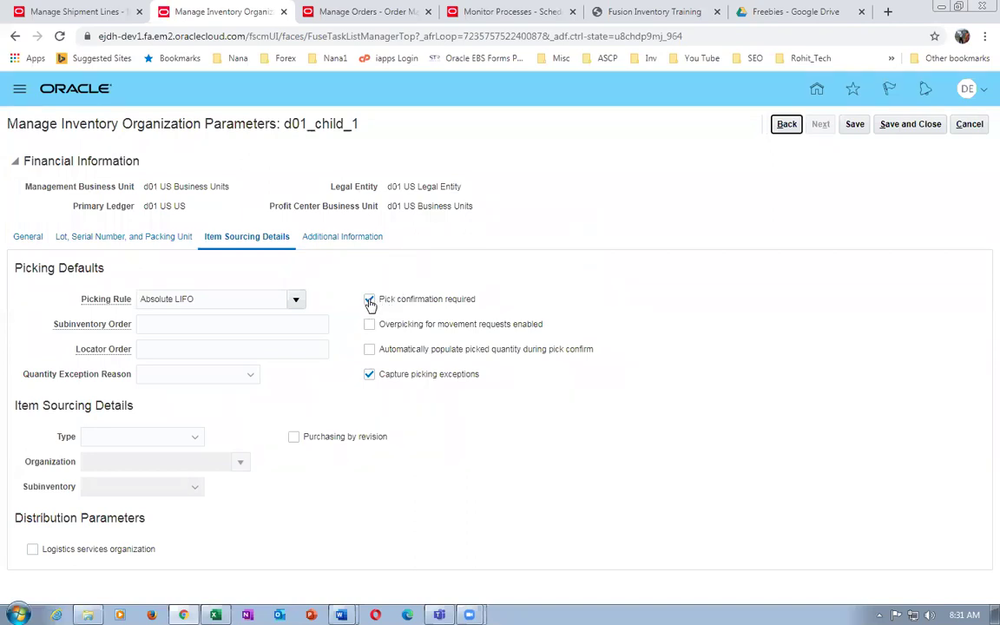
click(370, 300)
click(912, 125)
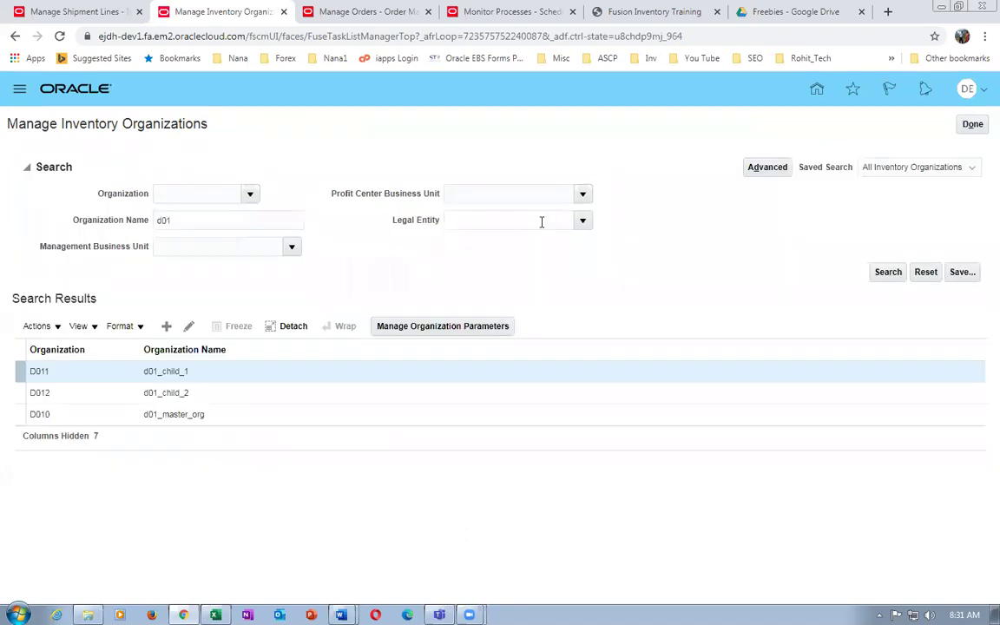
Autocreate a shipment for the unassigned line of order 217 with requested quantity 20.
click(50, 14)
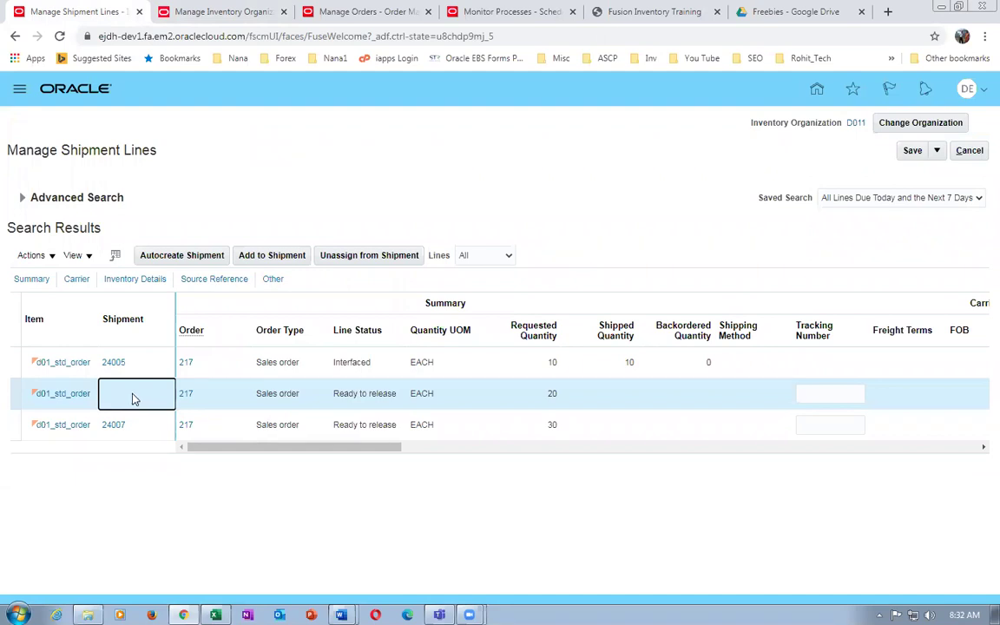
click(160, 255)
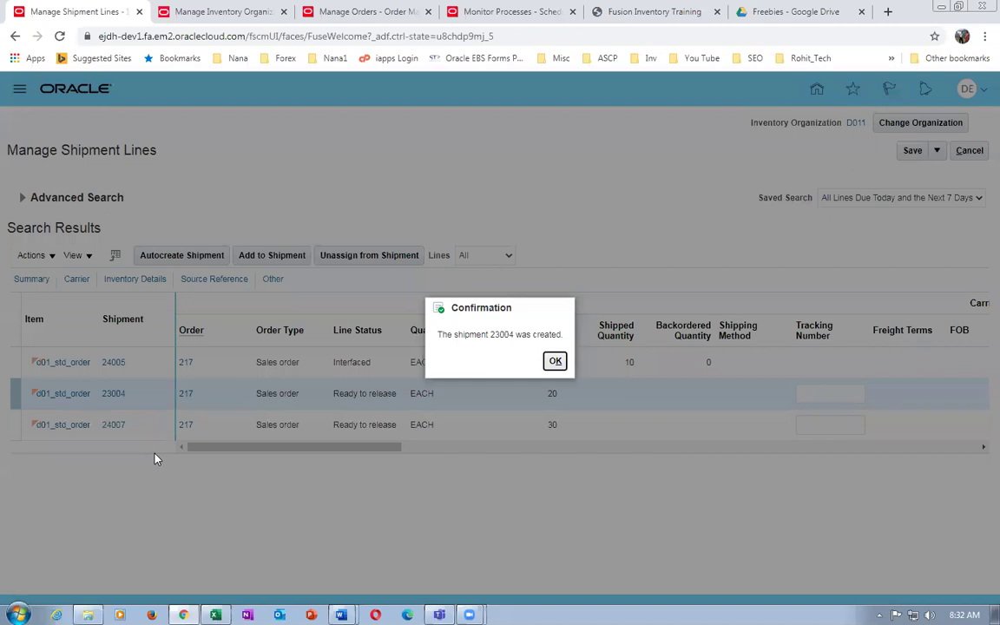
Try to ship confirm shipment 23004, decline the line unassignment warnings and return to the shipment lines.
click(555, 361)
click(115, 395)
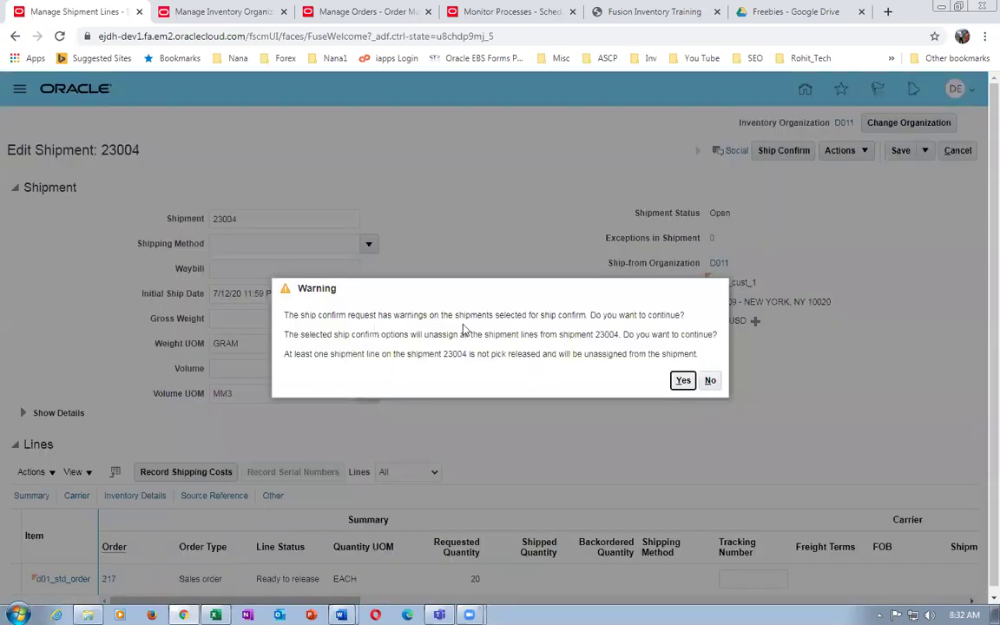
click(710, 380)
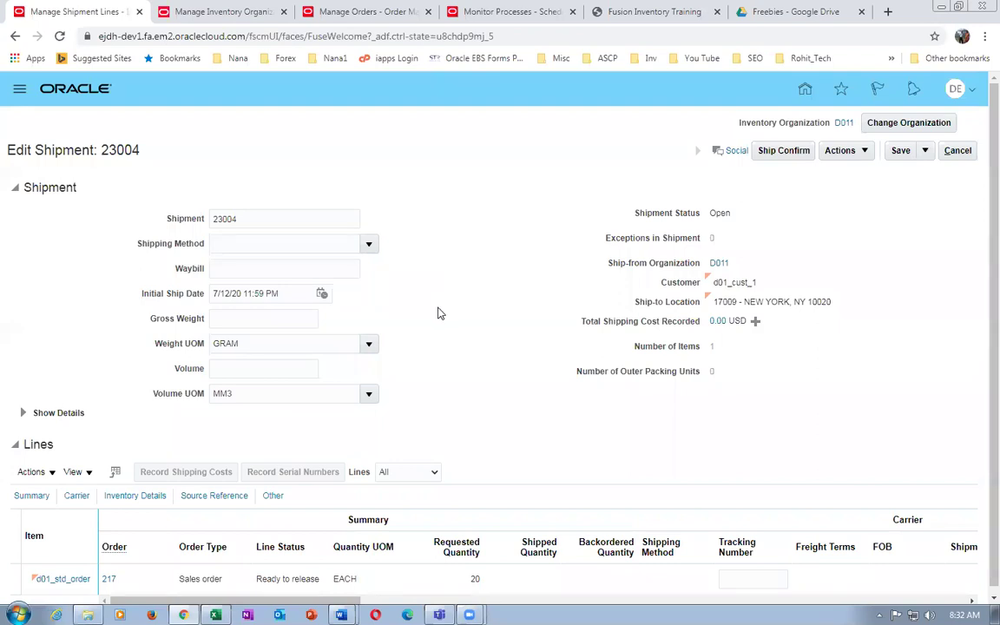
click(958, 150)
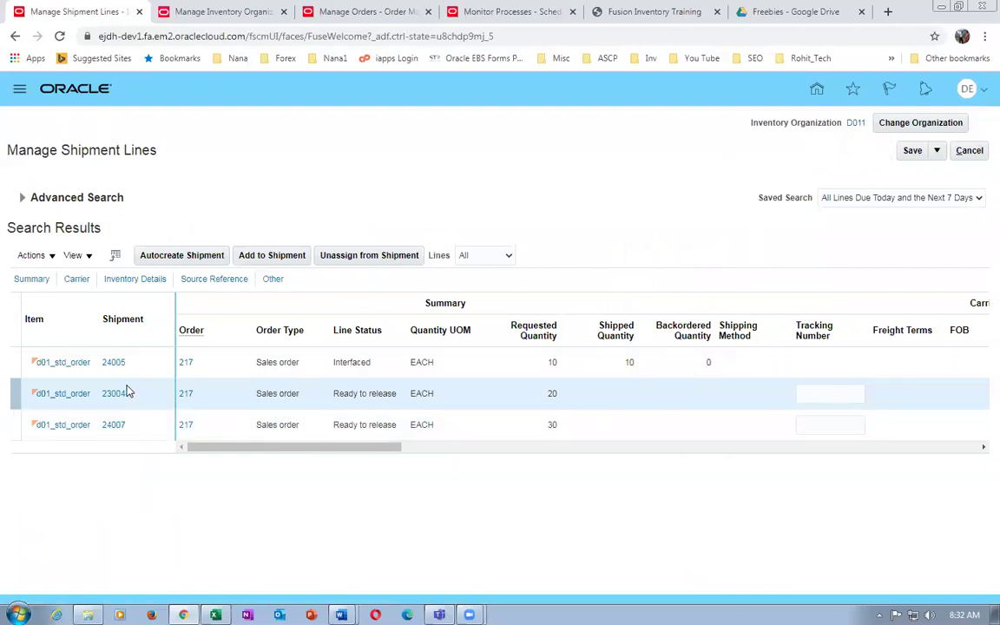
Leave the shipment lines, sign out of that session and close the inventory organizations browser tab.
click(970, 152)
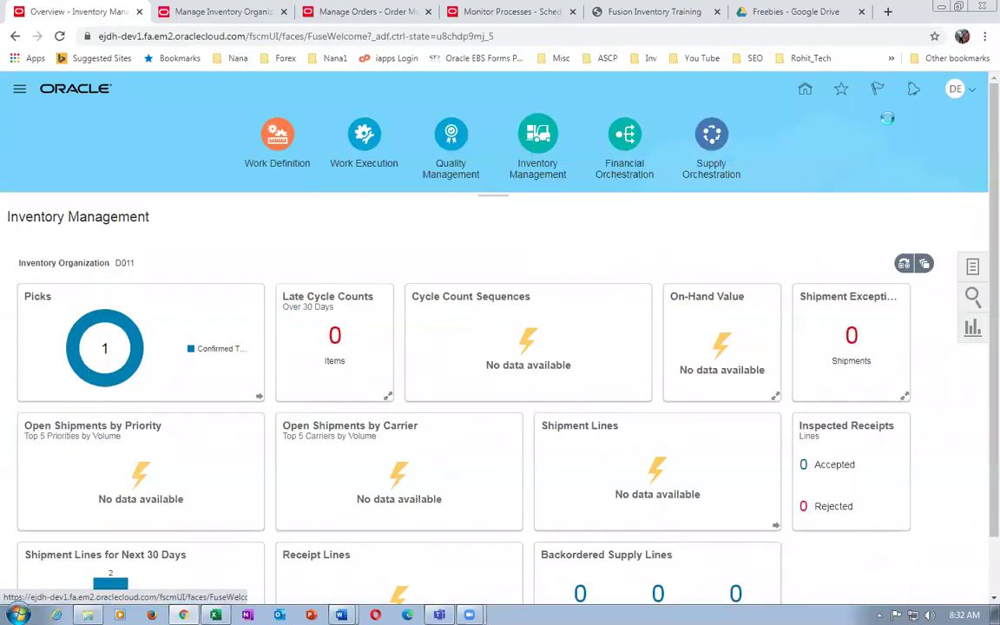
click(955, 94)
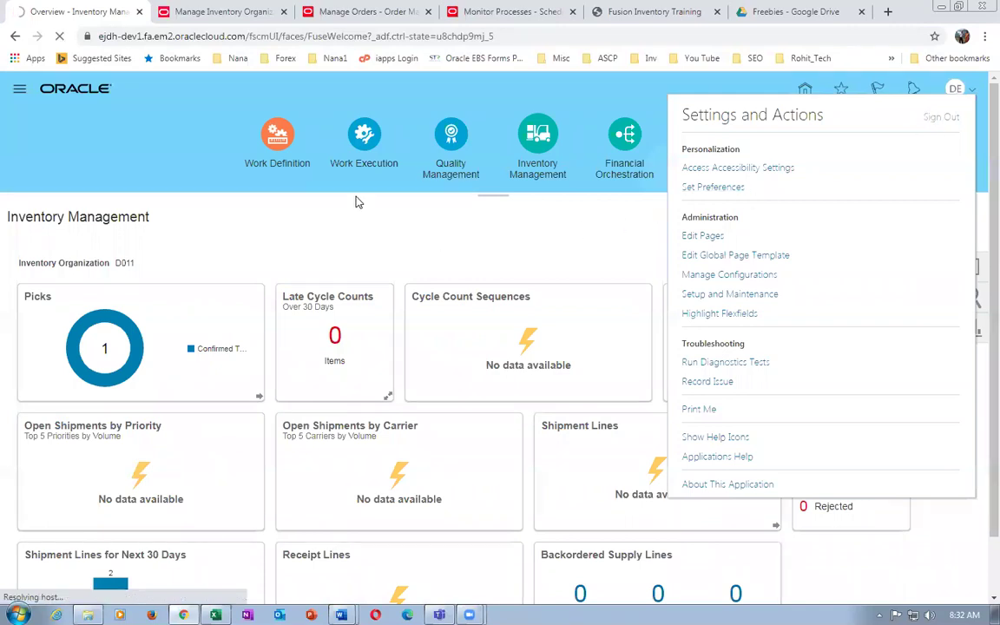
click(209, 12)
click(283, 12)
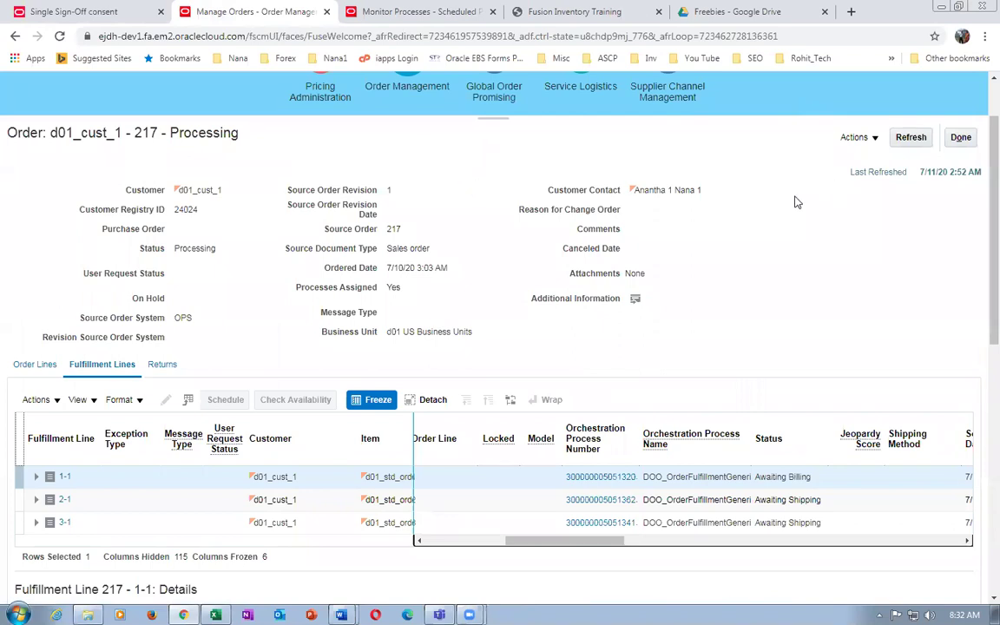
Close the details of order 217, sign out of Oracle Applications and confirm the single sign-off.
click(962, 139)
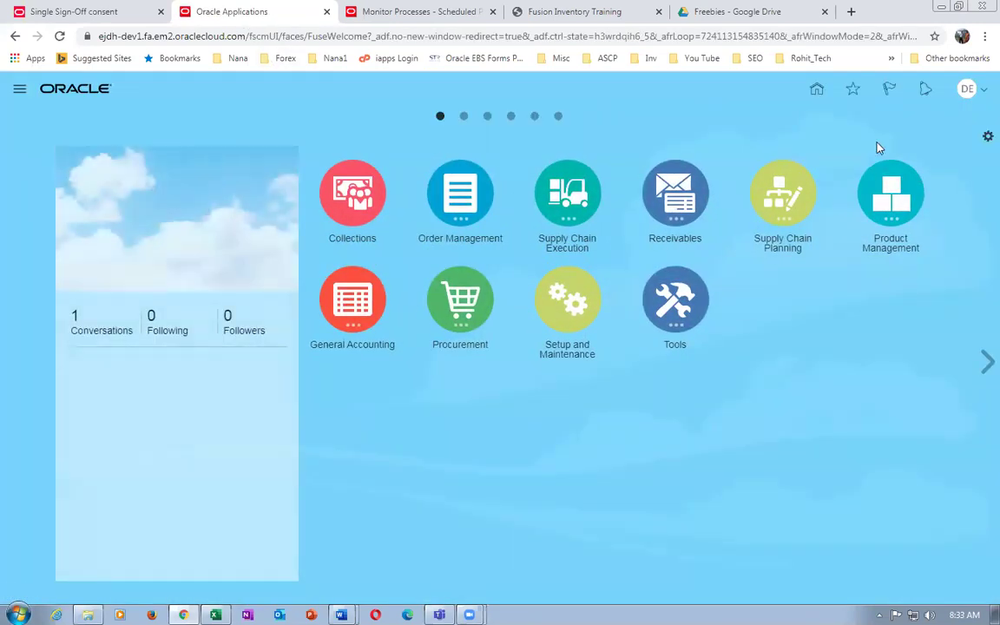
click(968, 90)
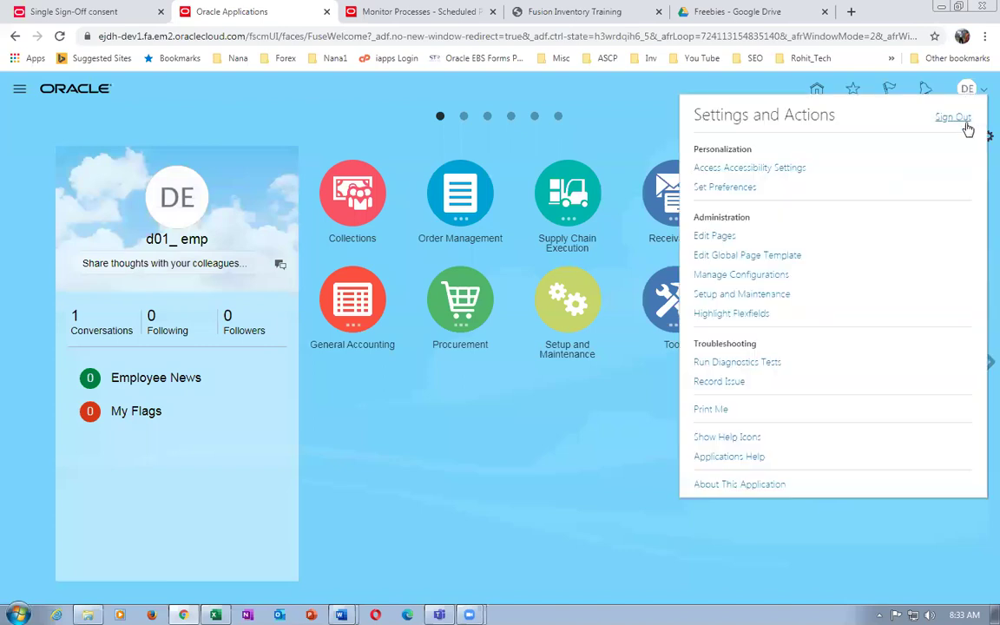
click(955, 118)
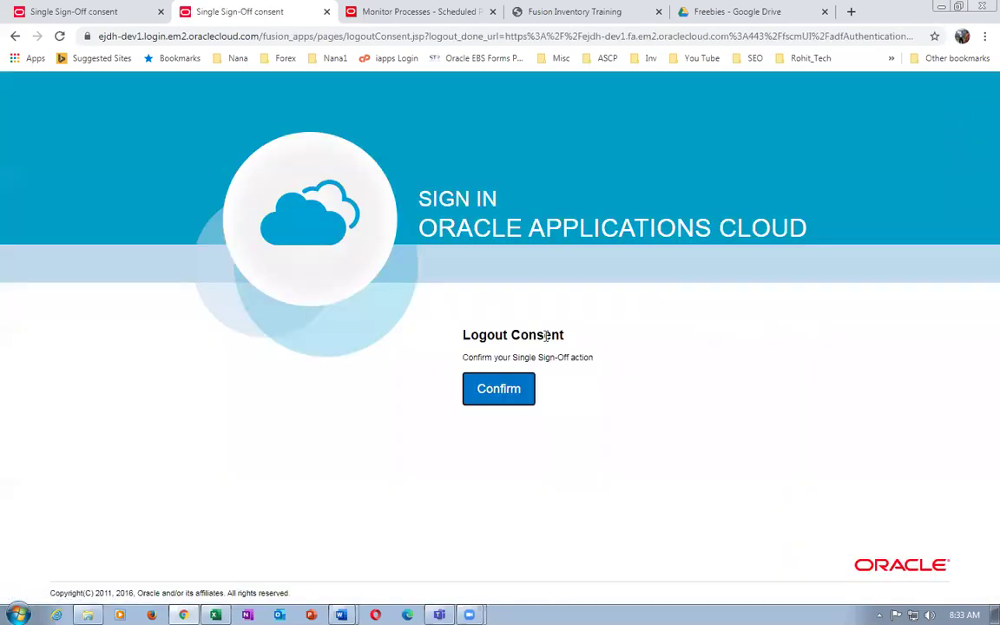
click(498, 388)
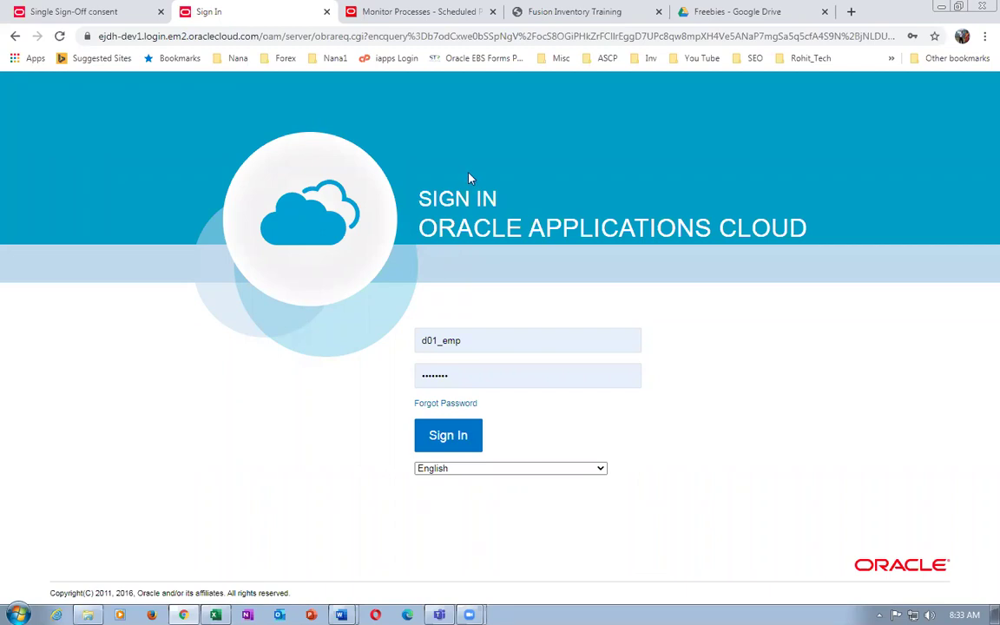
Close the Monitor Processes and logout consent browser tabs and sign in again with the saved credentials.
click(439, 16)
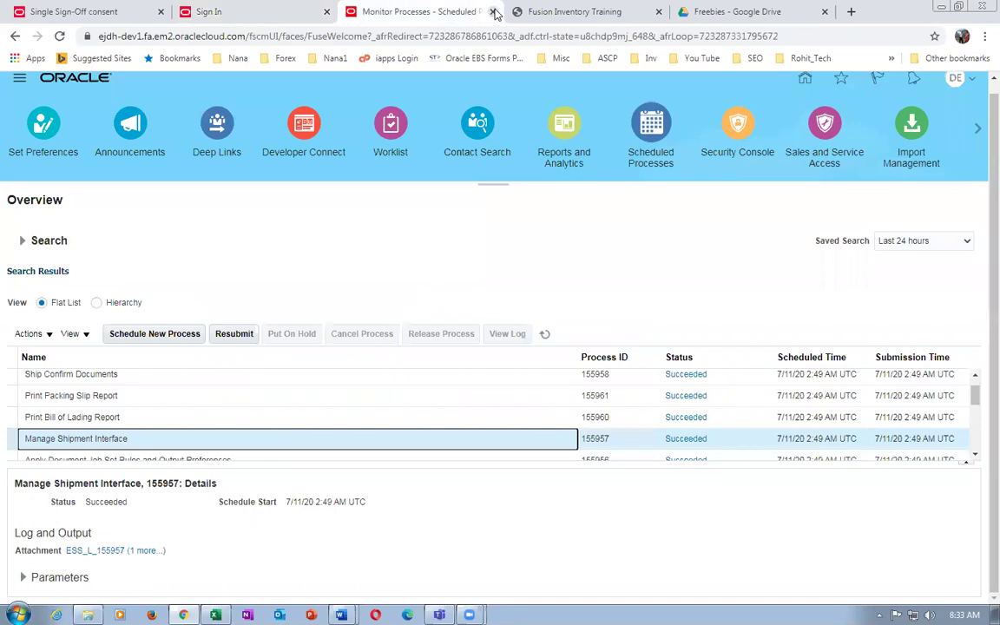
click(494, 12)
click(130, 15)
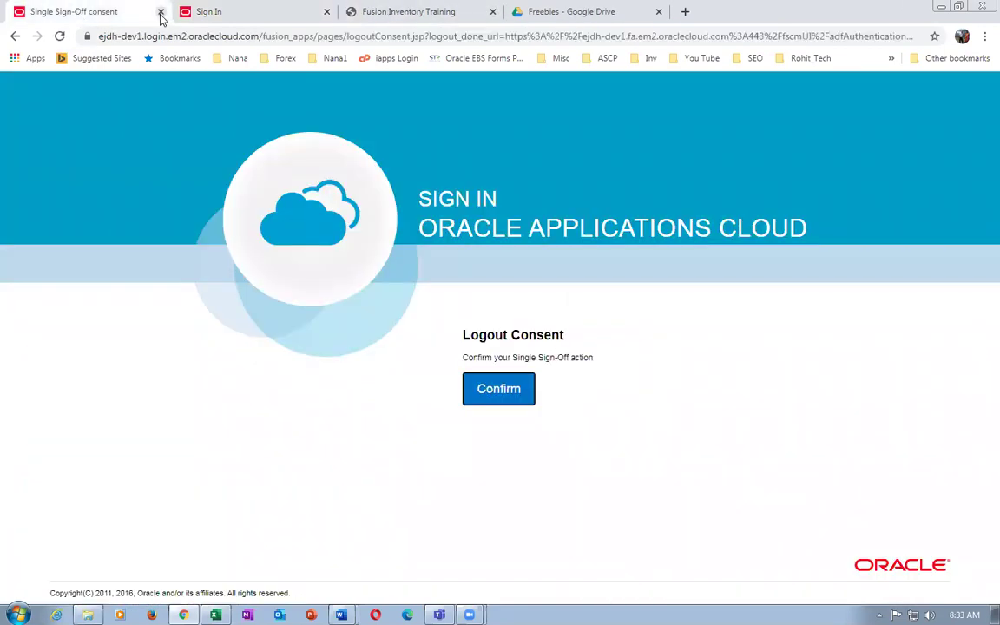
click(160, 12)
click(437, 441)
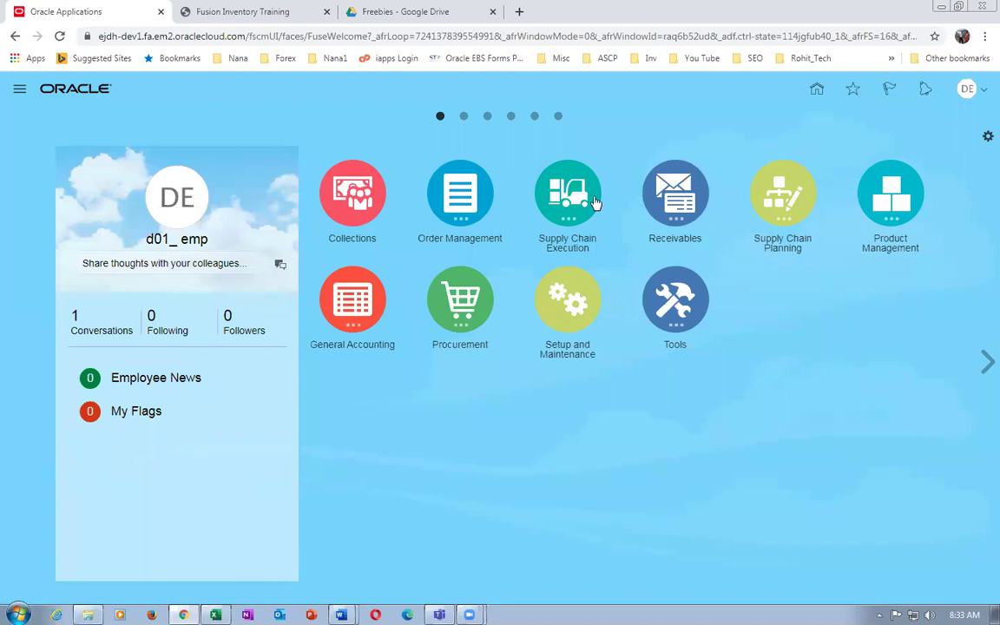
Open the Manage Shipment Lines task from the Shipments tasks of Inventory Management.
click(594, 202)
click(627, 284)
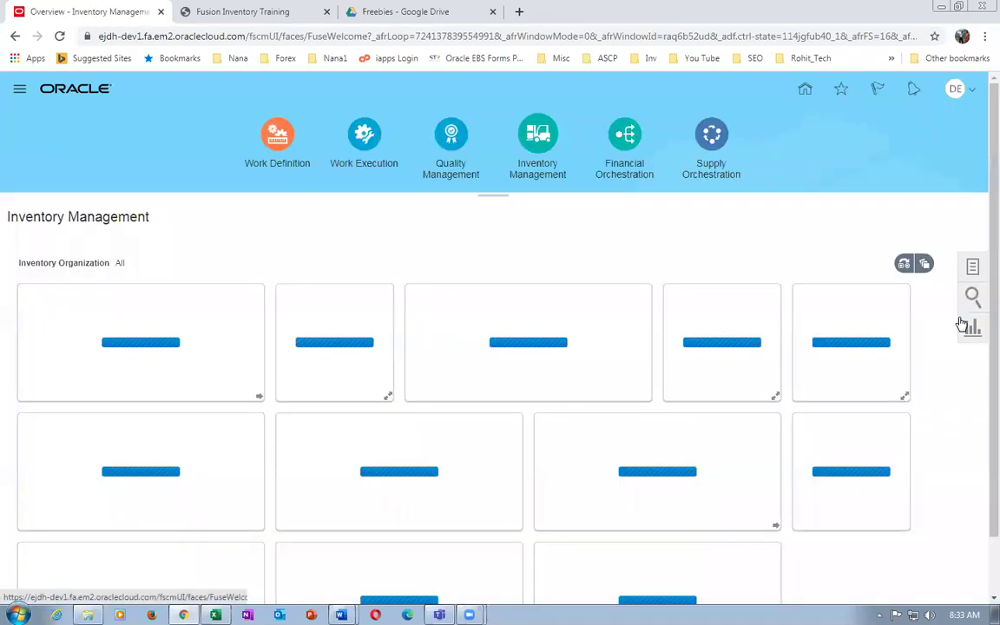
click(972, 267)
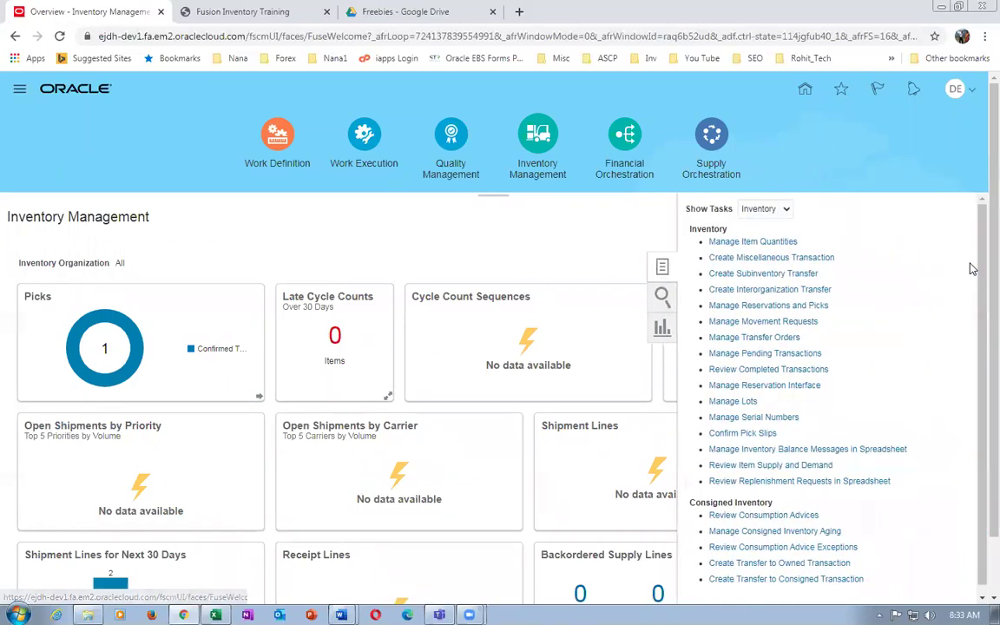
click(758, 210)
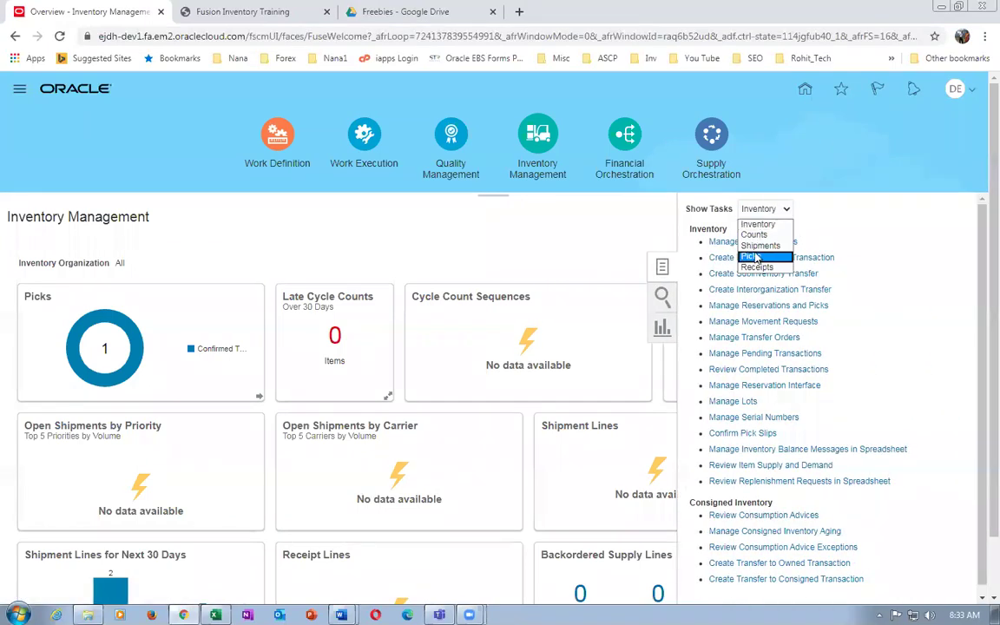
click(759, 245)
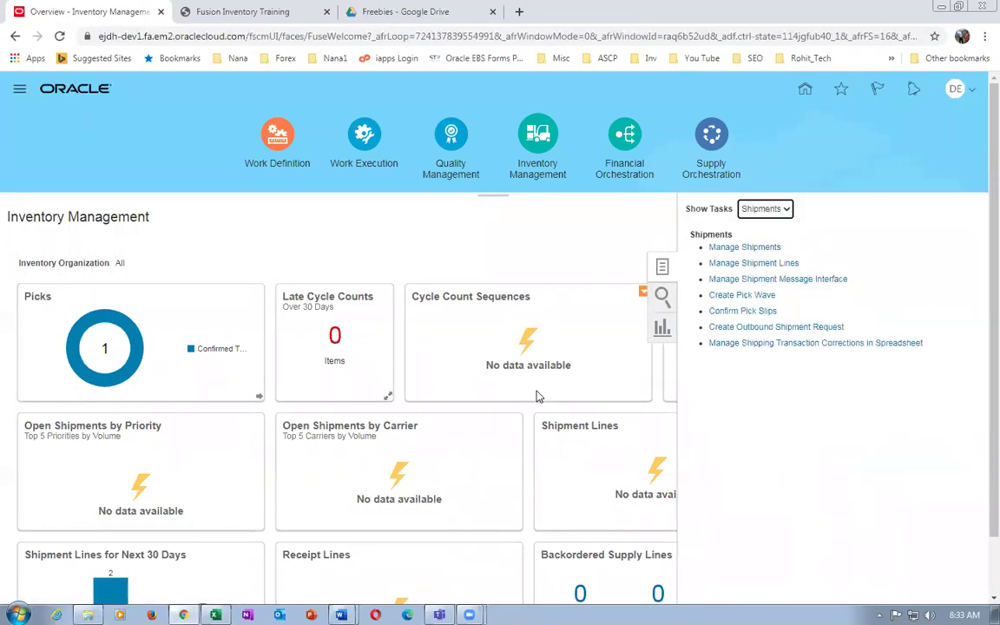
click(738, 279)
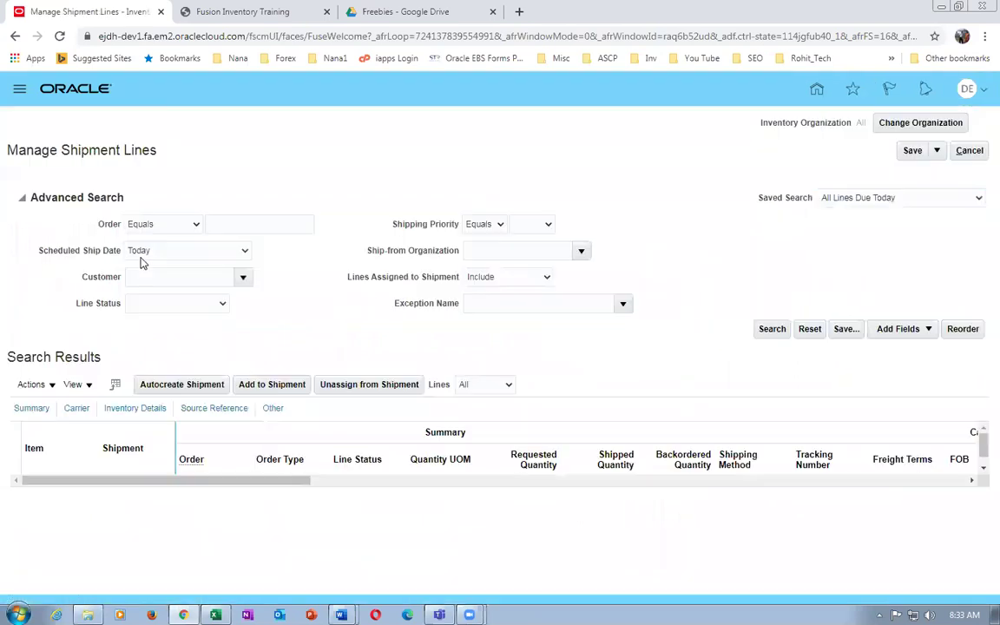
Search the shipment lines for order 217 with the scheduled ship date operator set to Before.
click(160, 251)
click(156, 265)
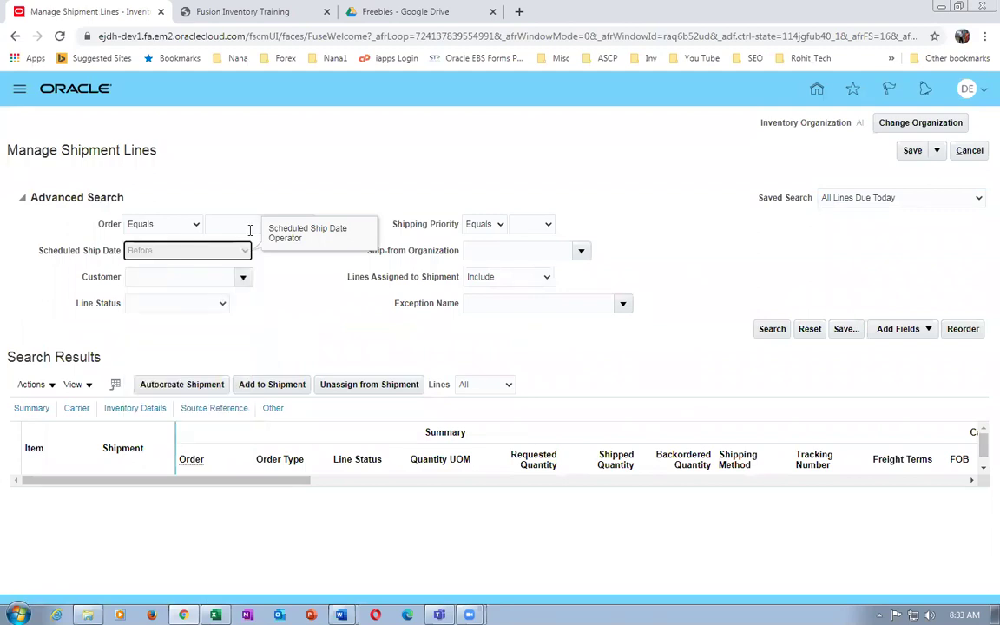
click(239, 225)
text(217)
key(Tab)
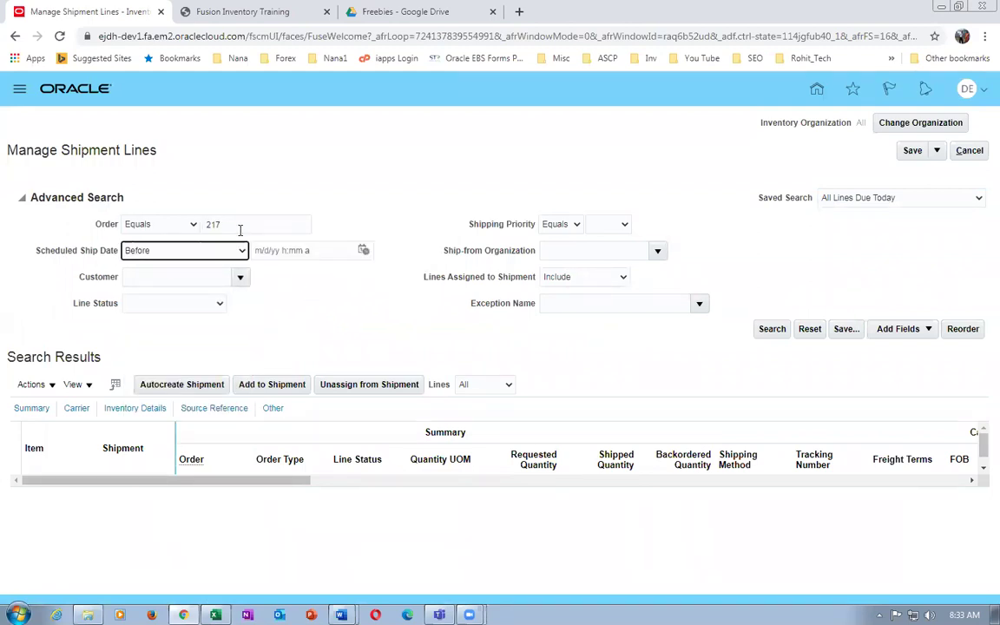
click(771, 333)
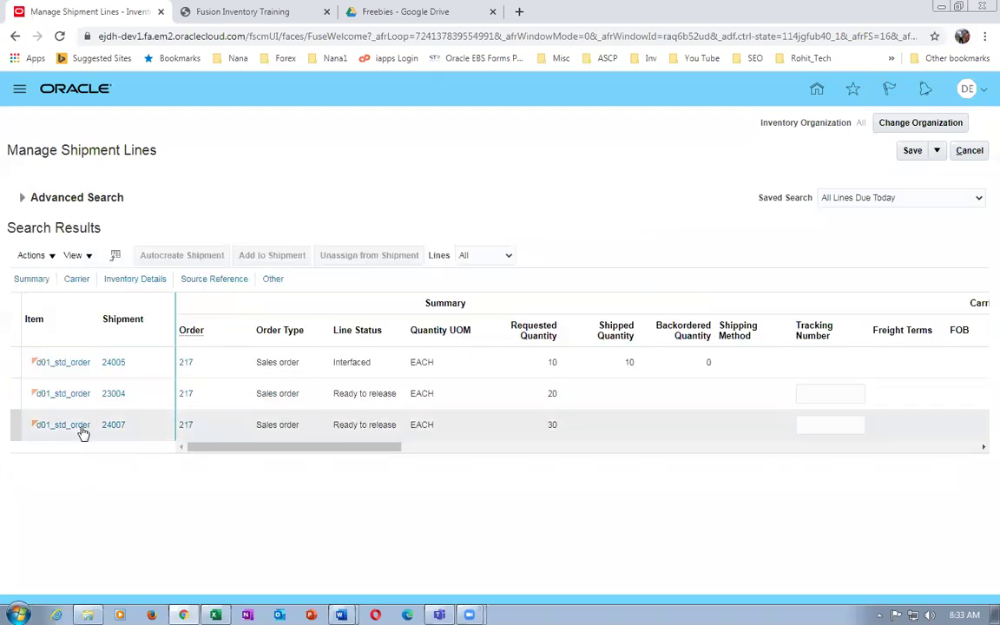
Open shipment 23004, request its ship confirm and accept the warnings about unassigning its unreleased line.
click(115, 394)
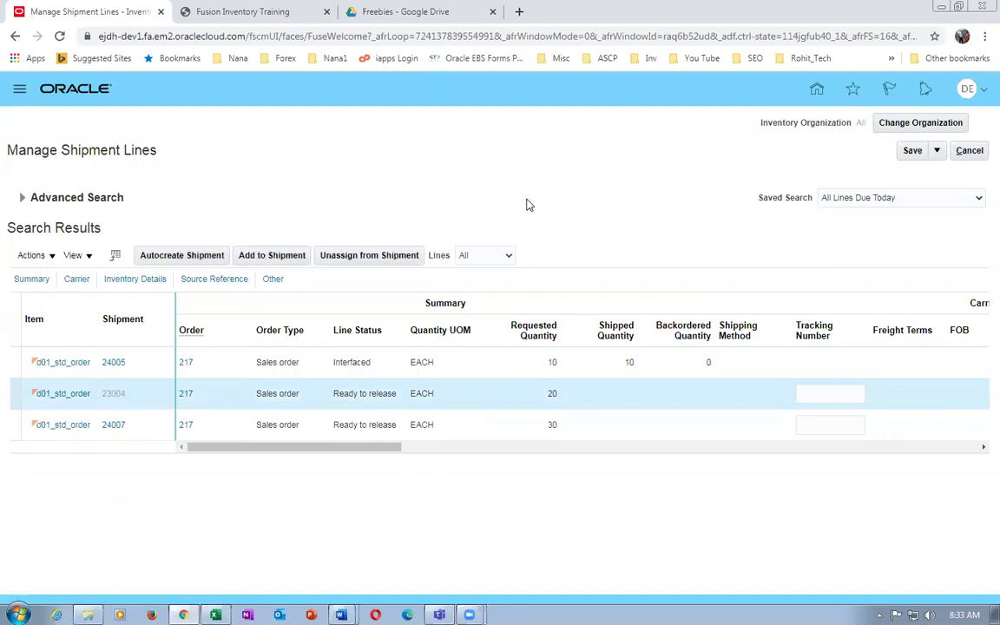
click(779, 150)
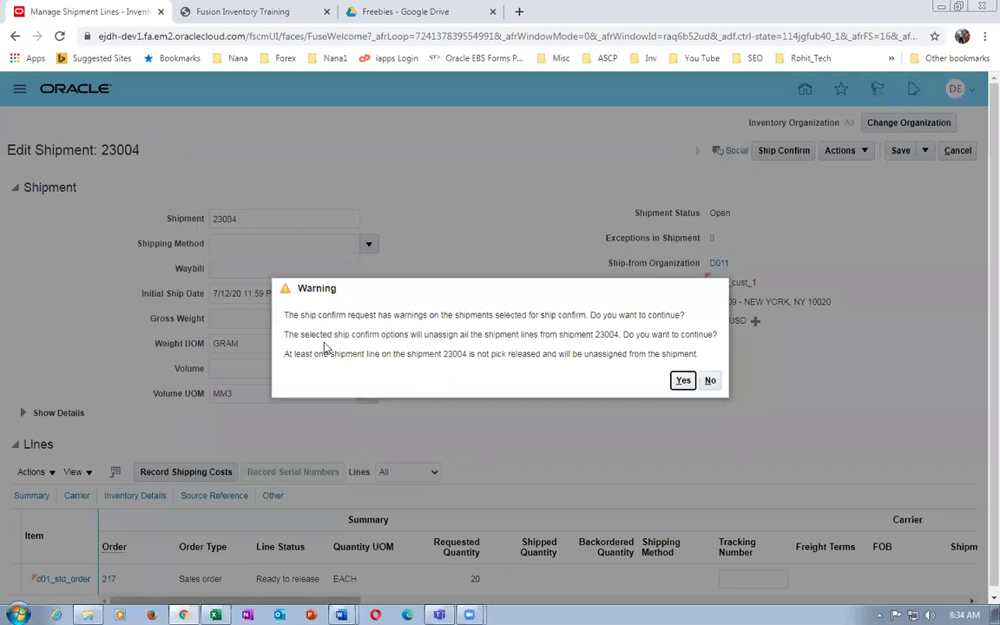
drag(317, 334, 679, 335)
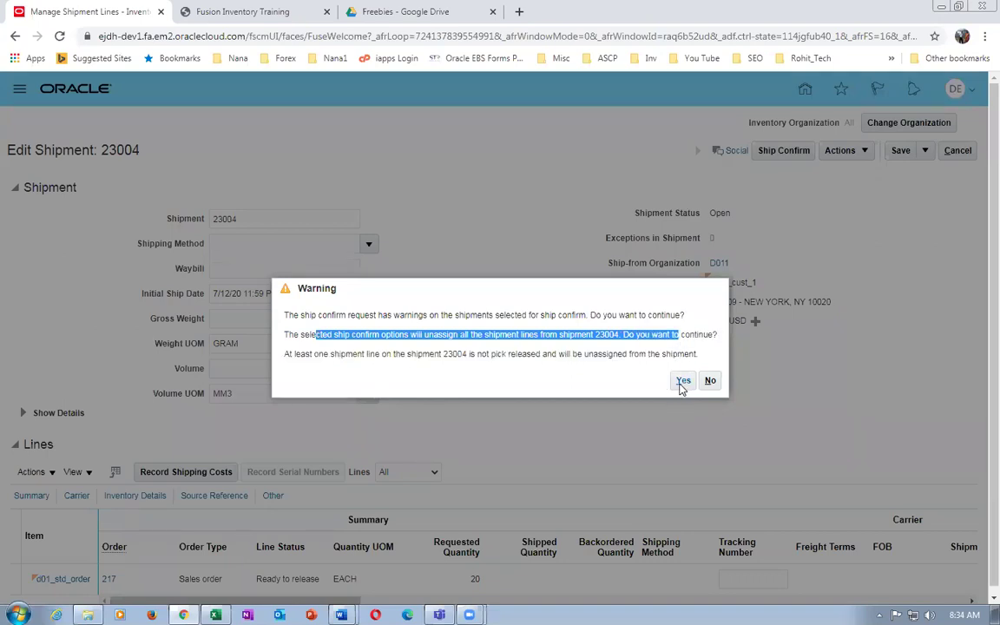
click(683, 382)
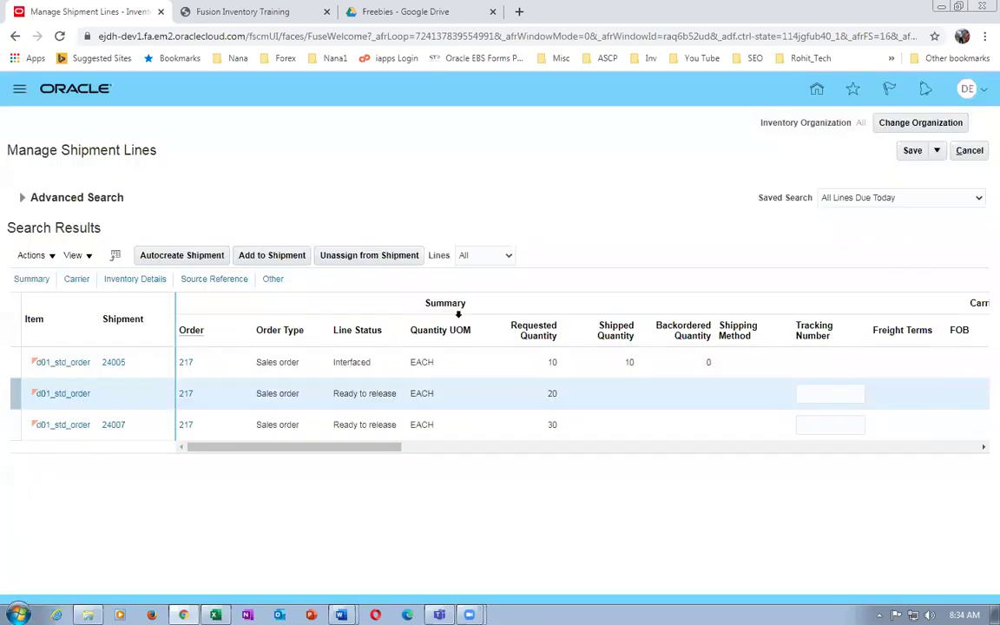
Check the unassigned line of order 217, and compare it with the Pick Release and Ship Confirm process boxes in the Word document Shipping.
click(144, 395)
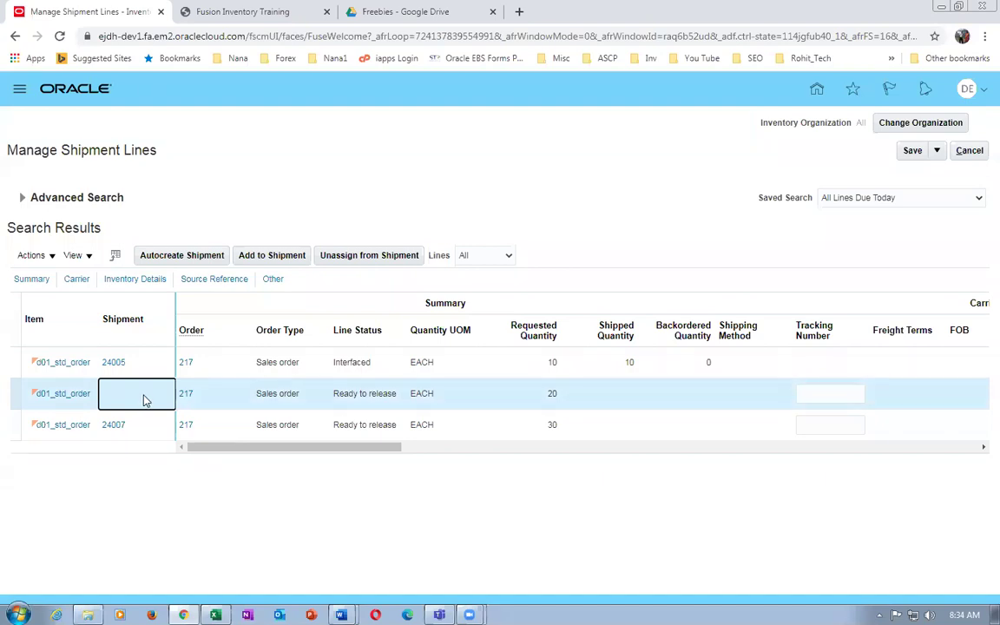
key(alt+Tab)
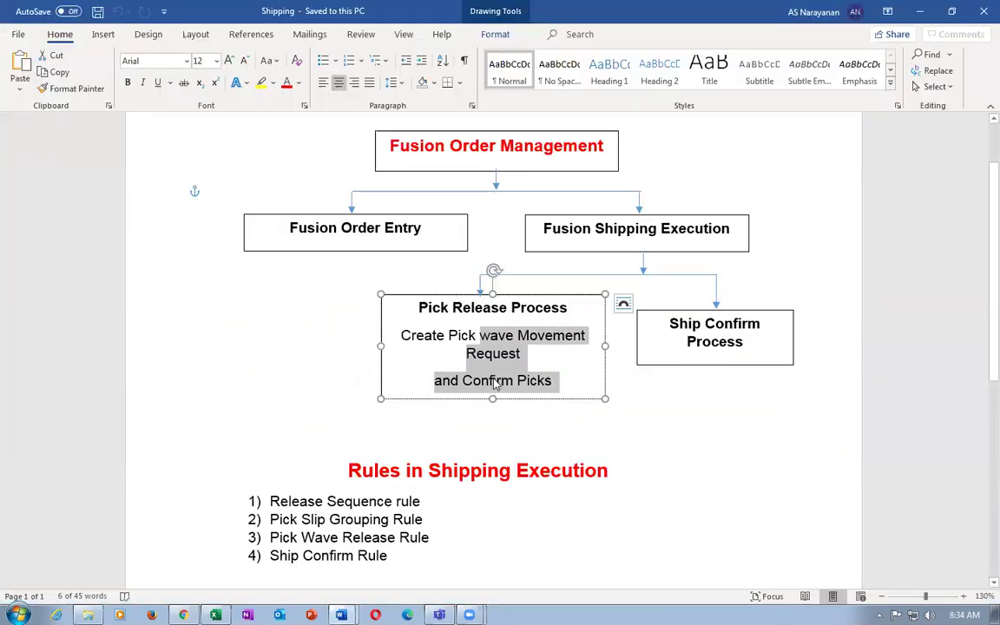
click(486, 323)
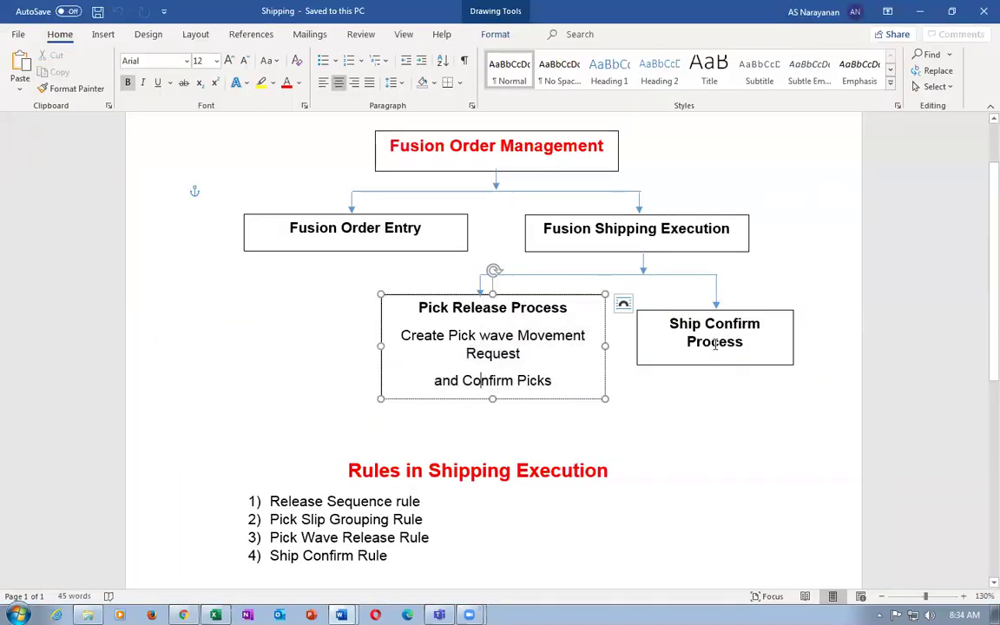
click(656, 323)
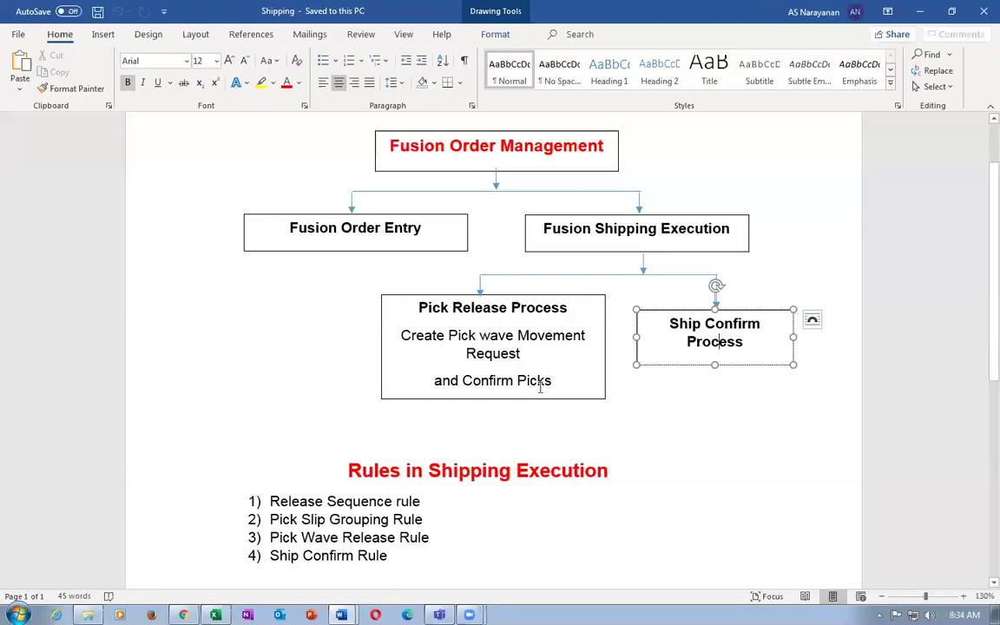
key(alt+Tab)
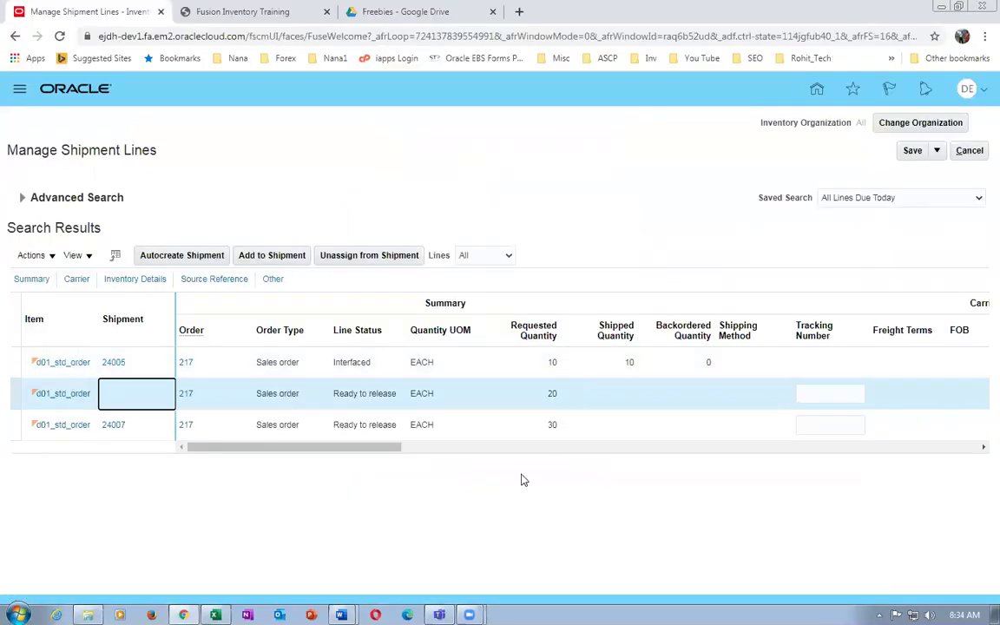
click(449, 537)
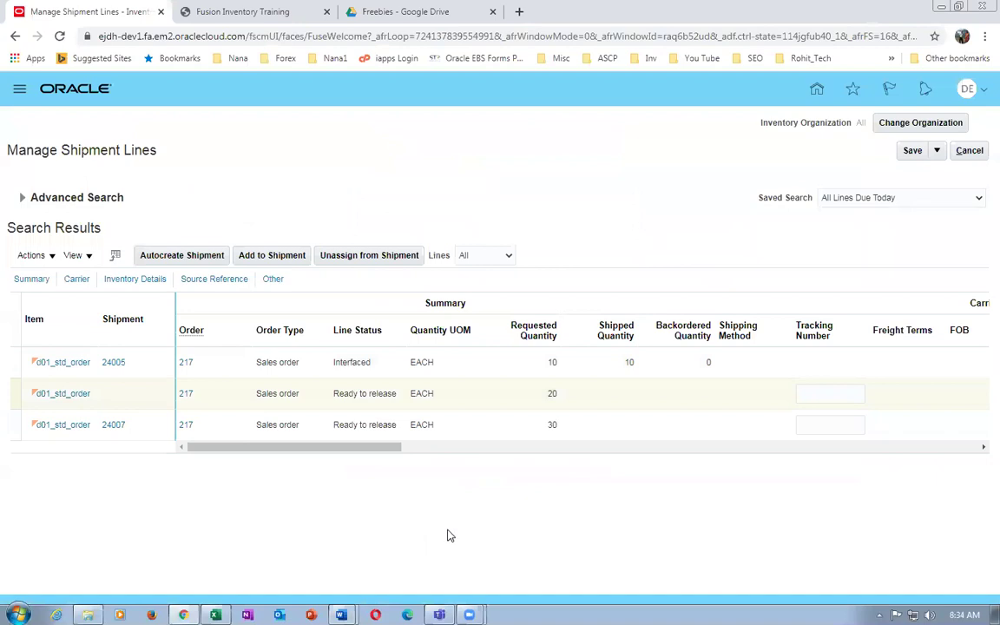
key(alt+Tab)
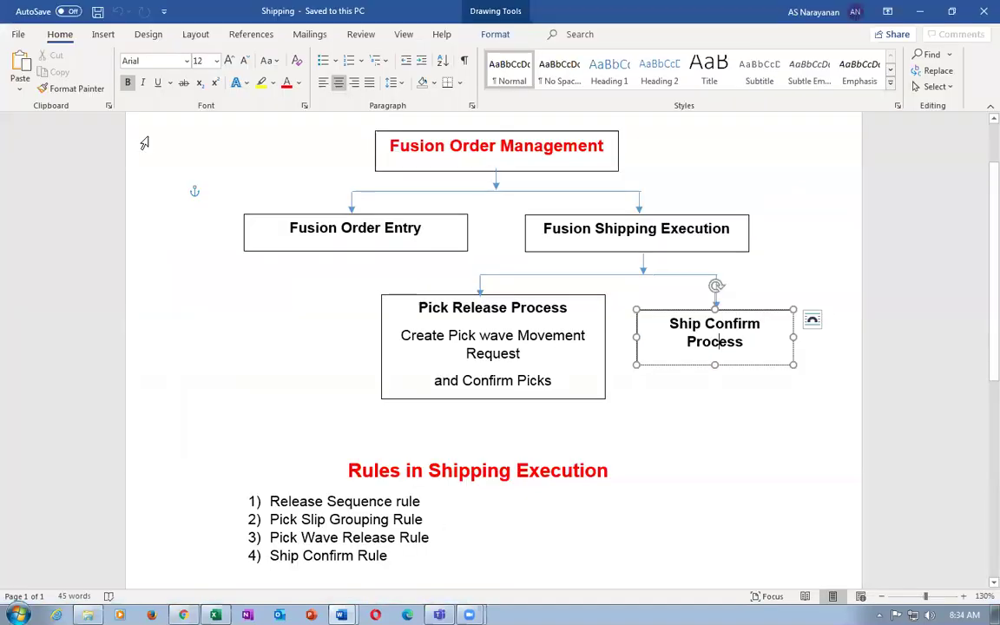
key(alt+Tab)
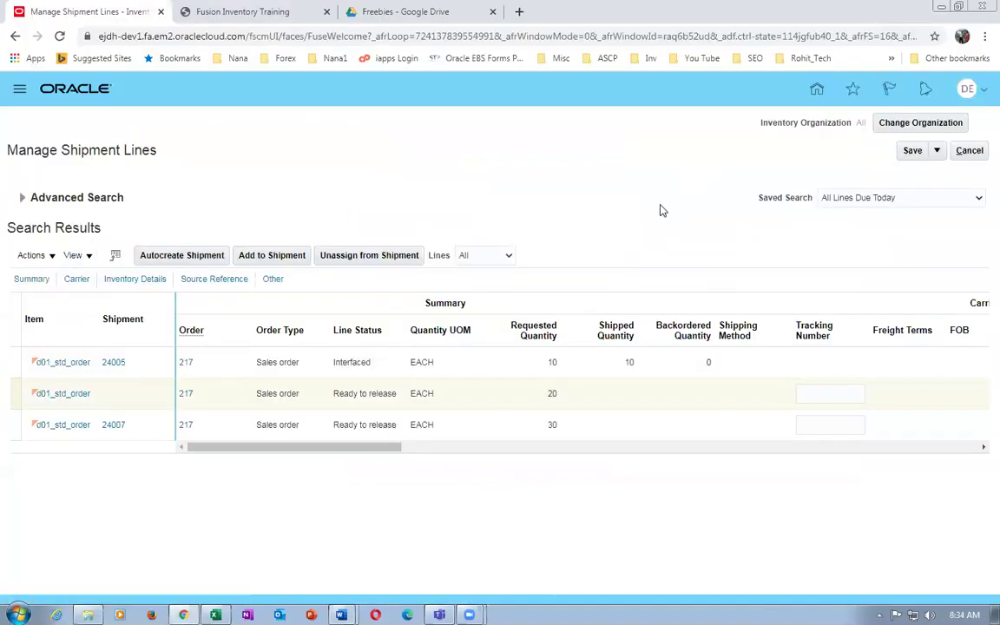
Autocreate a new shipment for the order 217 line with requested quantity 20 that has no shipment.
click(138, 395)
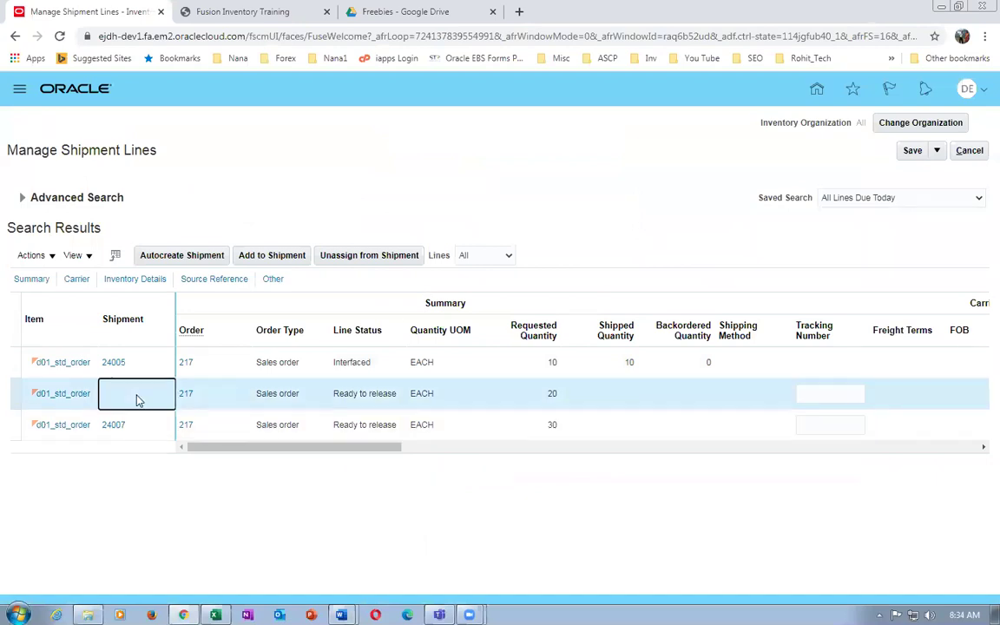
click(190, 255)
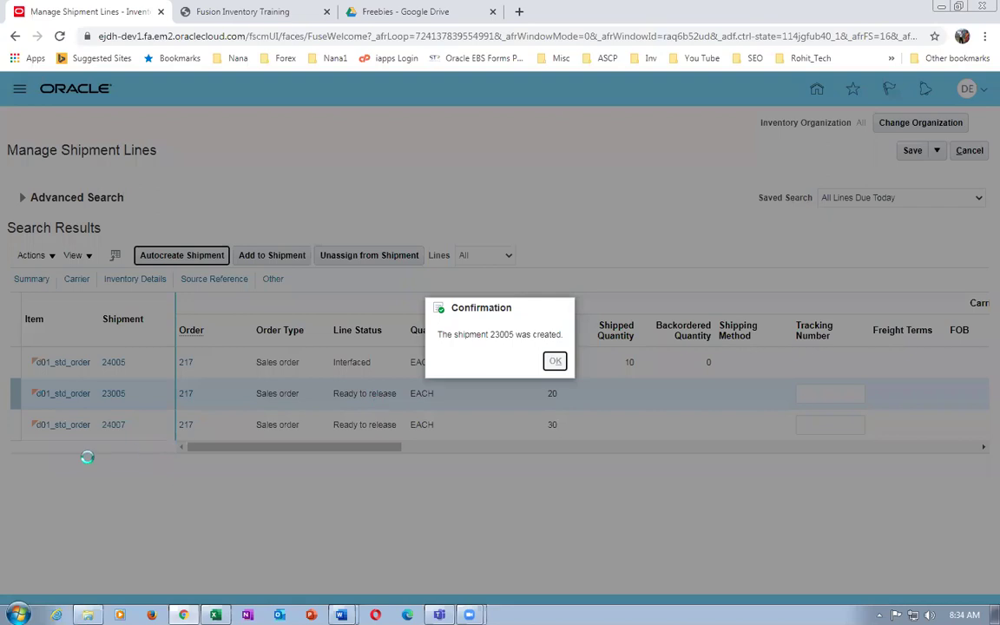
Dismiss the shipment creation confirmation, open the newly created shipment for editing and select the shipped quantity of its line.
key(Return)
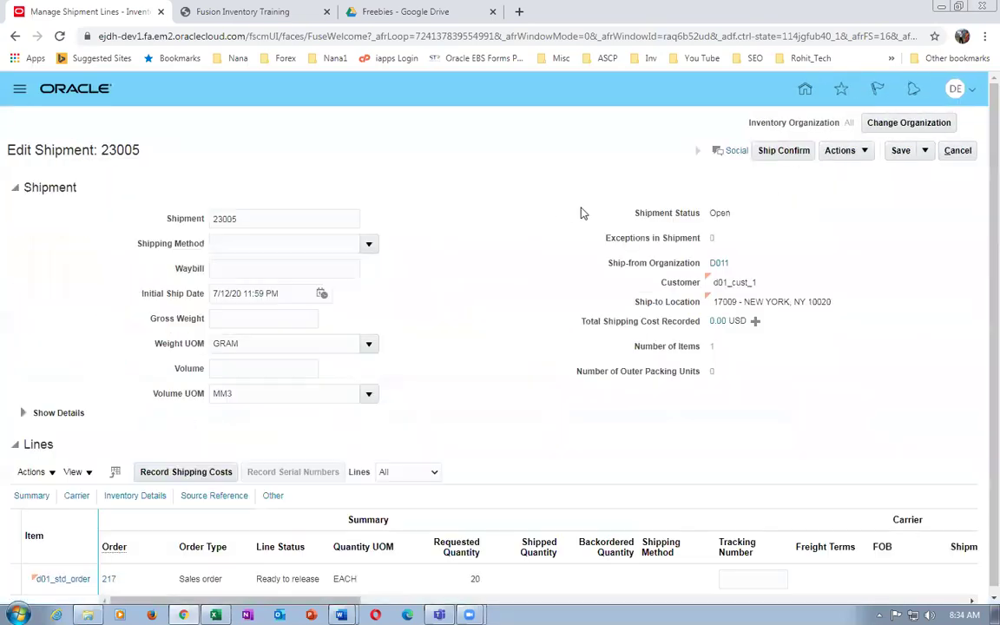
click(531, 573)
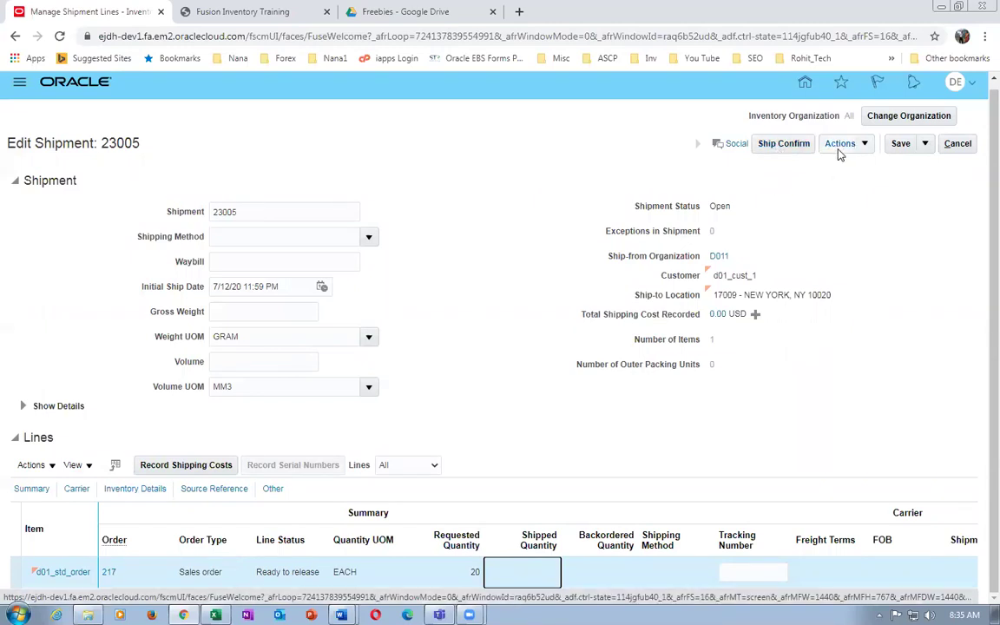
Duplicate the shipment lines browser tab and open the Setup and Maintenance task search in the copy.
click(243, 13)
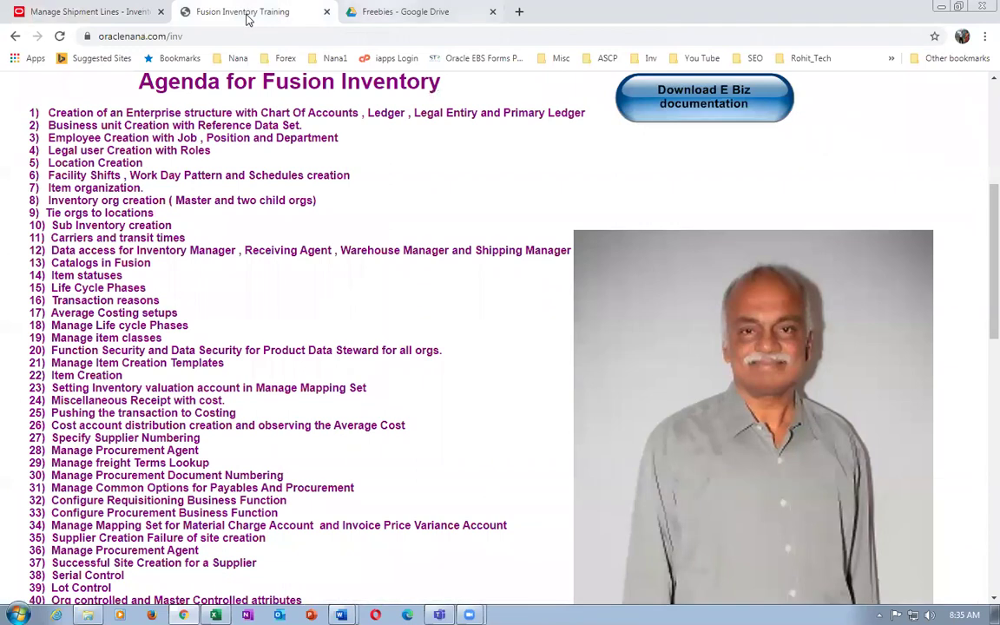
key(ctrl+Tab)
click(83, 10)
right_click(84, 10)
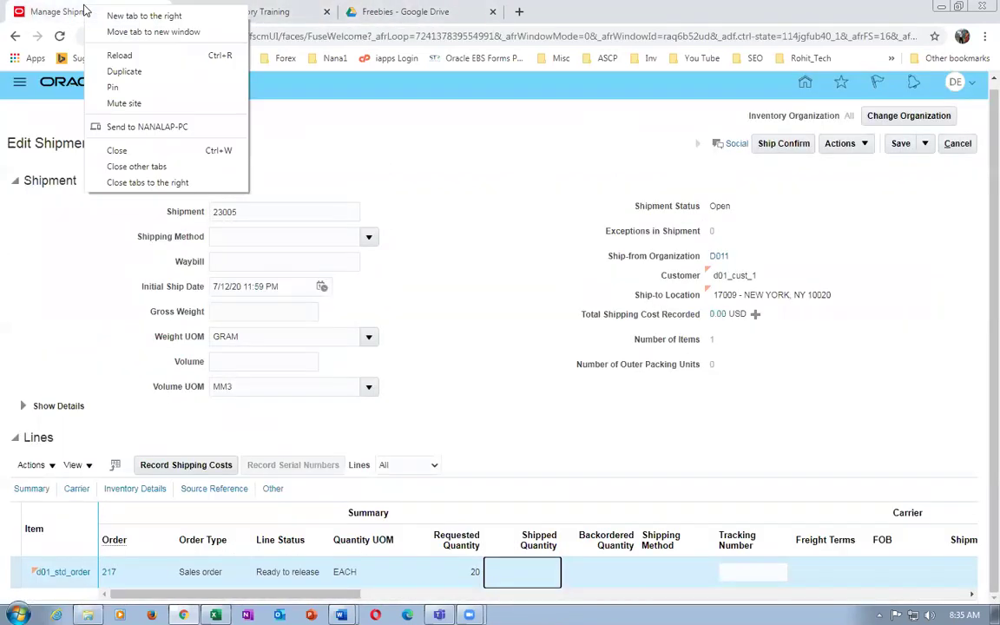
click(111, 73)
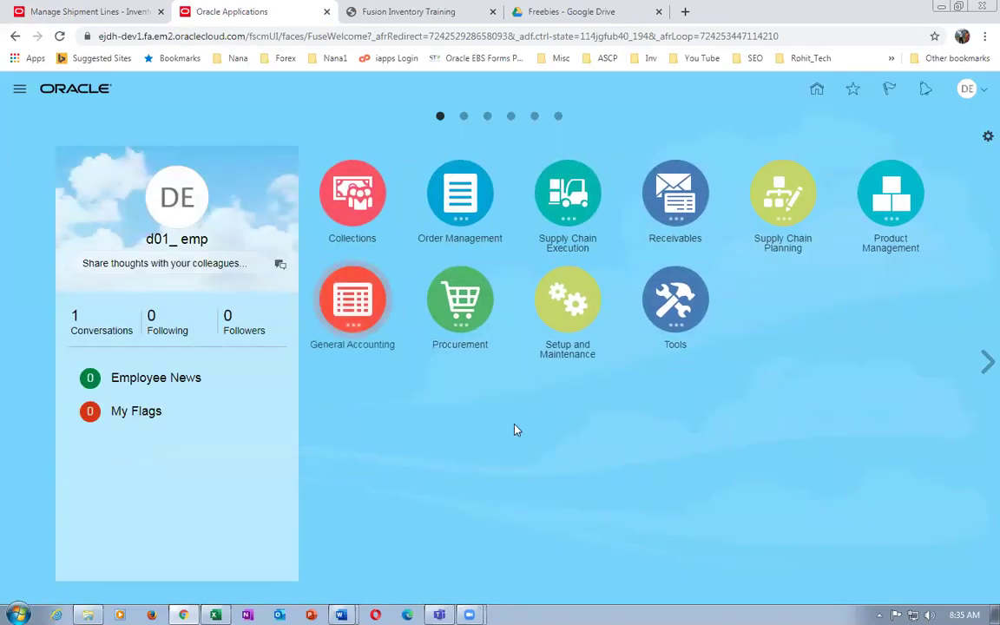
click(965, 90)
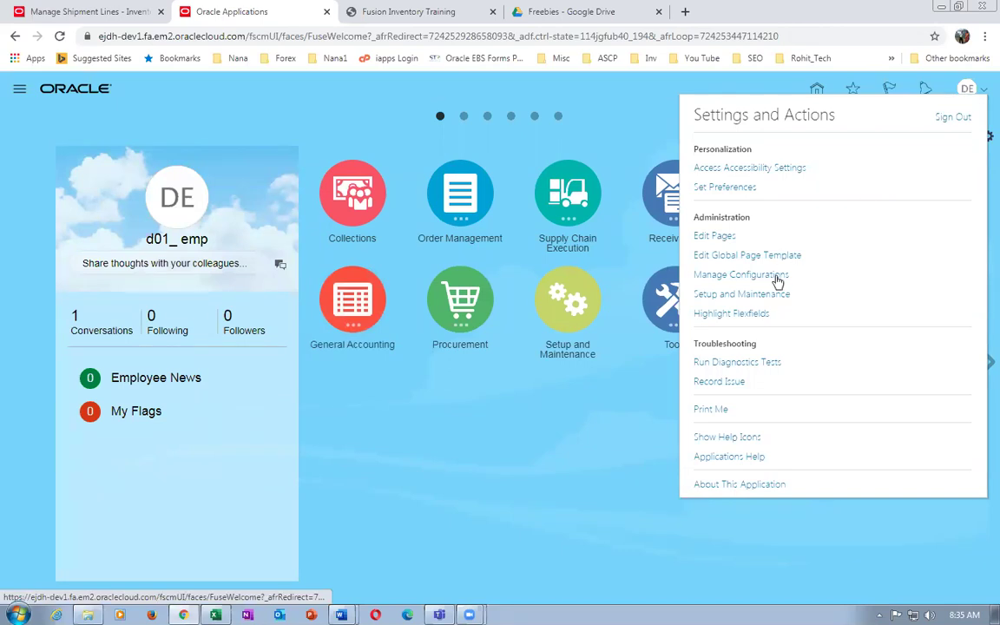
click(749, 295)
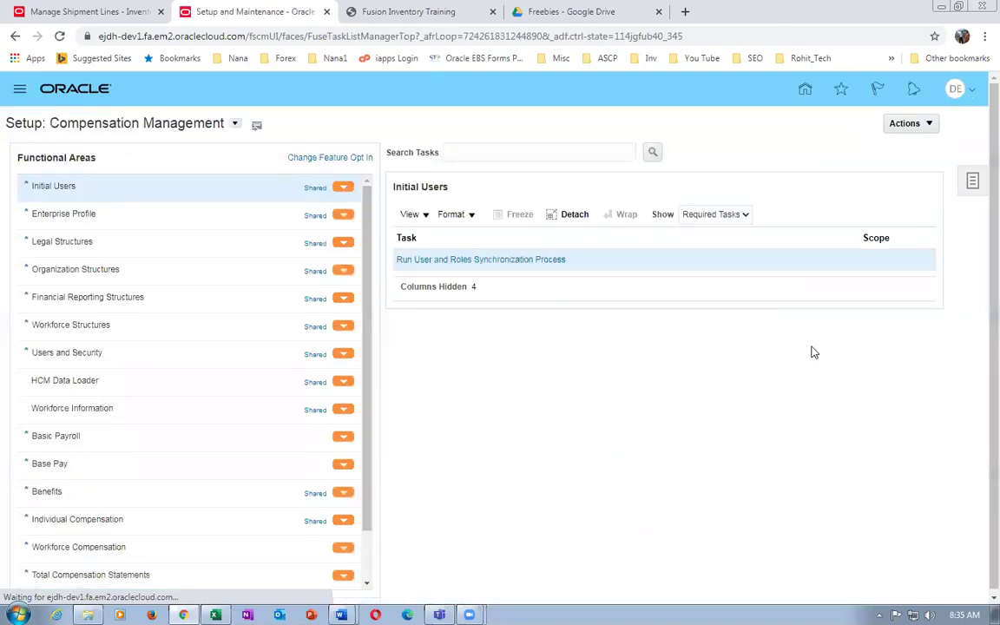
click(973, 182)
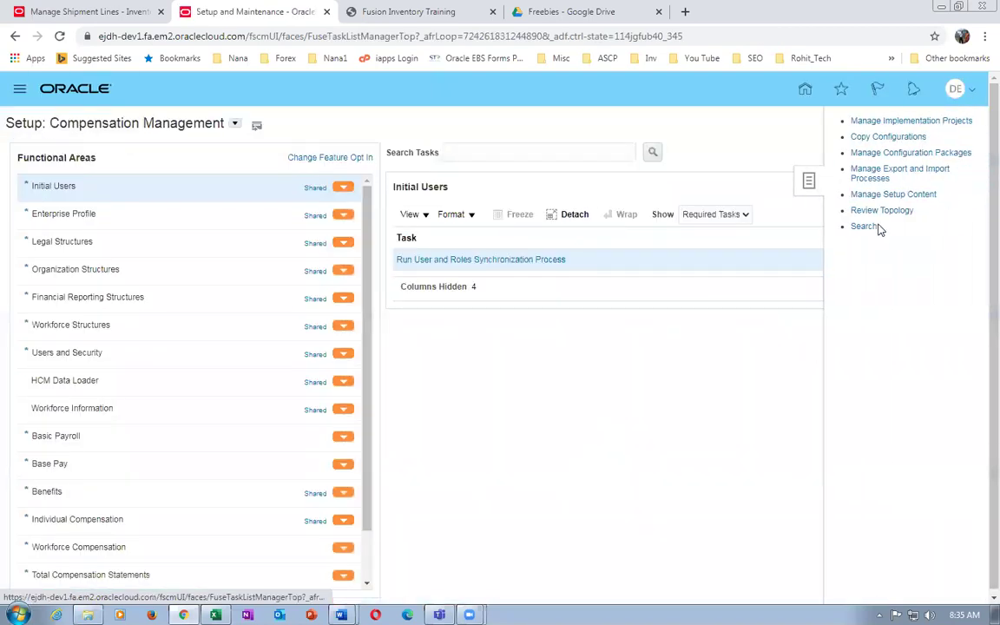
click(864, 226)
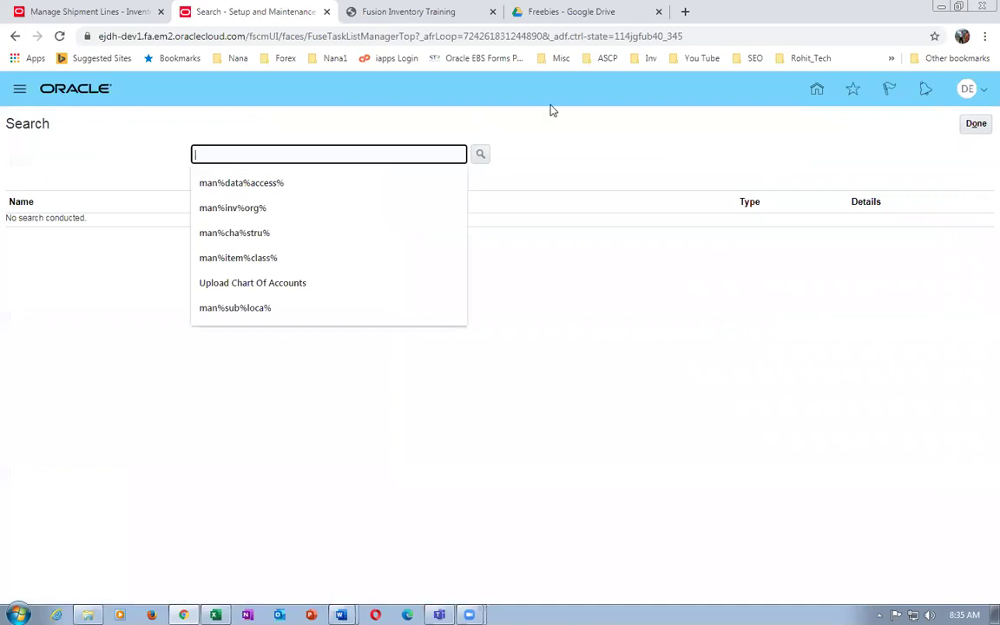
Search the setup tasks for man%inv%org% and open the Manage Inventory Organizations task.
text(man%)
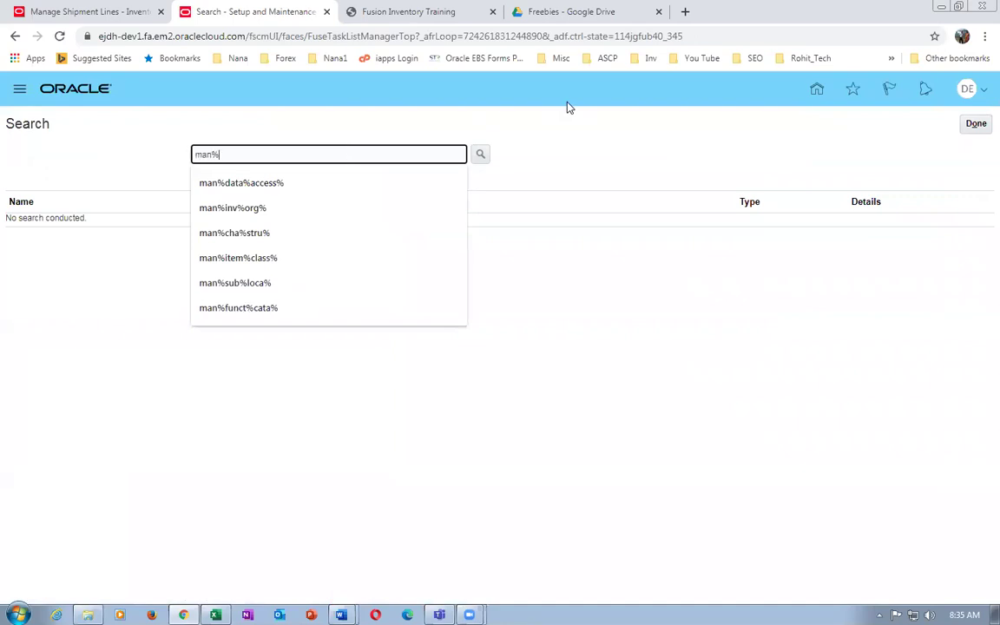
text(inv%)
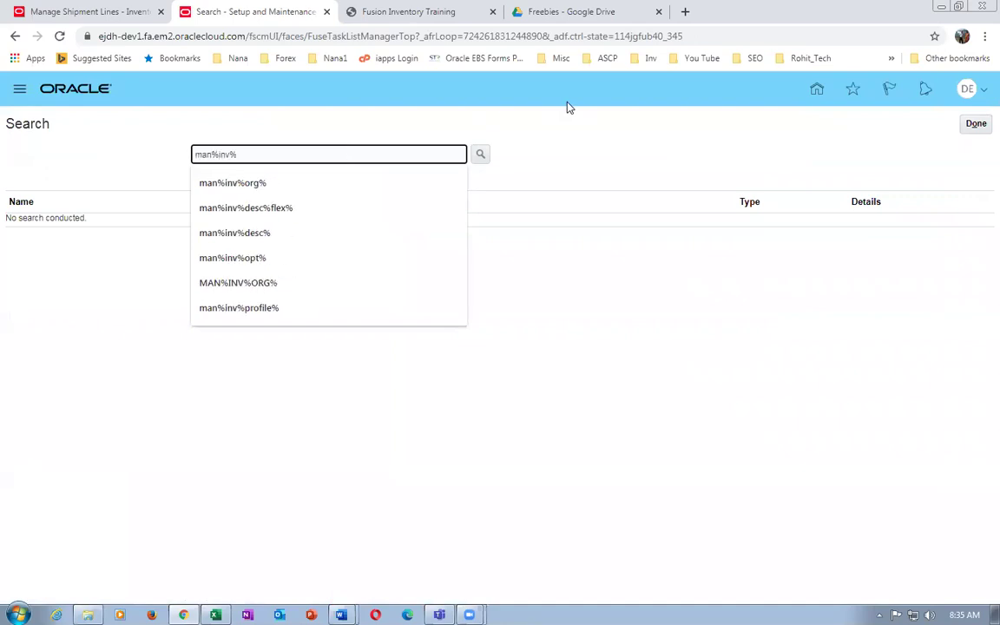
text(org%)
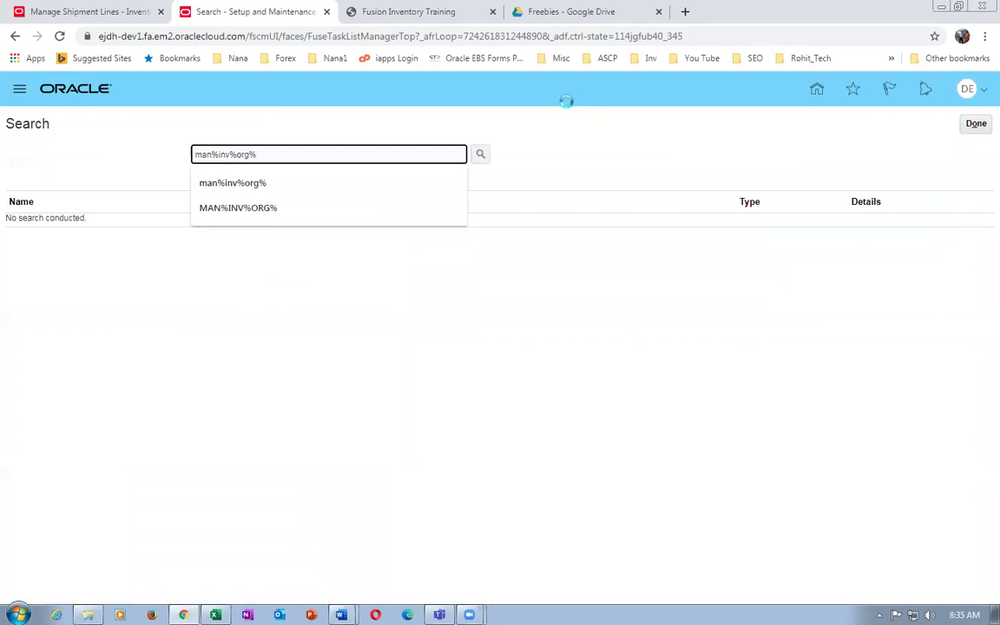
click(70, 268)
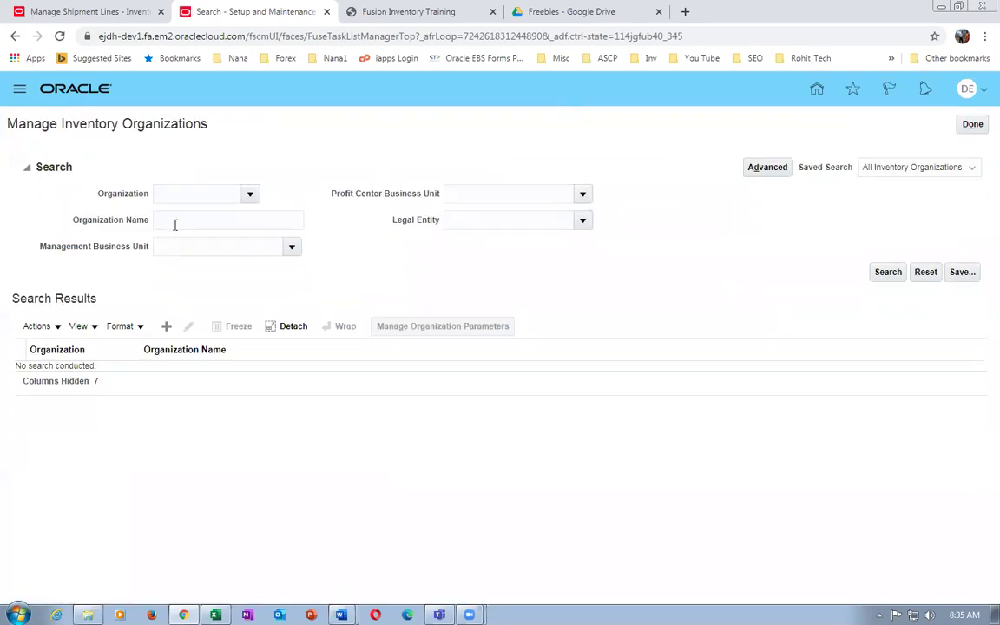
Search the inventory organizations by the organization name d01.
click(175, 223)
text(d0)
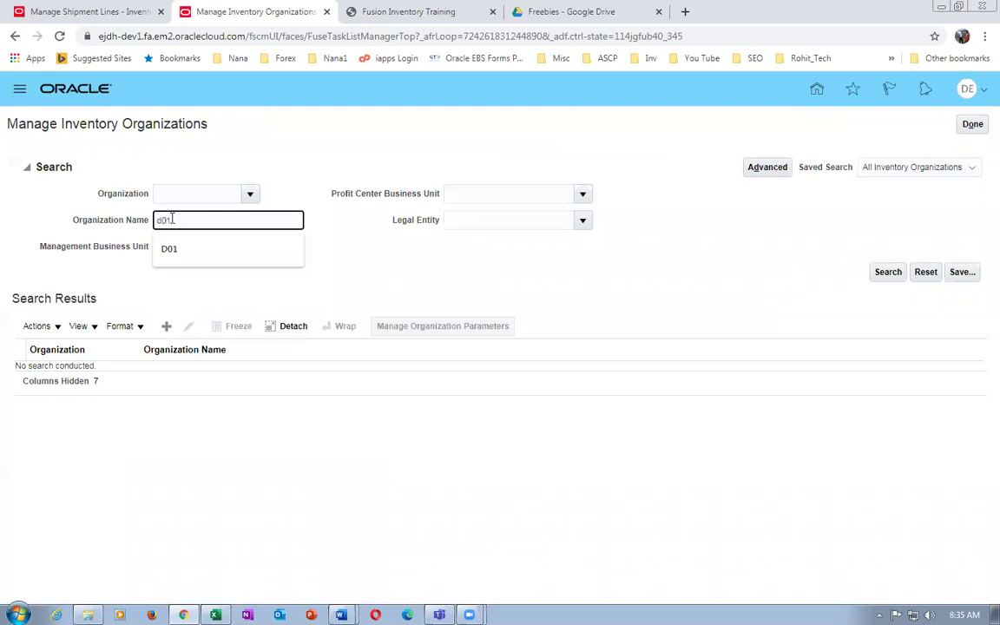
text(1)
key(Return)
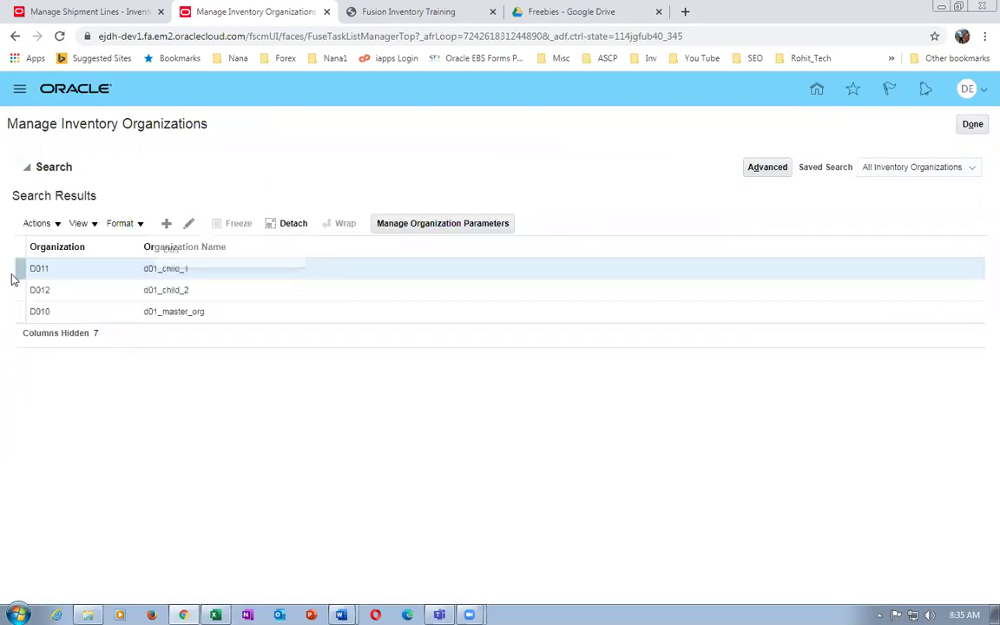
Enable Pick confirmation required in the item sourcing details of organization d01_child_1, and save and close its parameters.
click(188, 223)
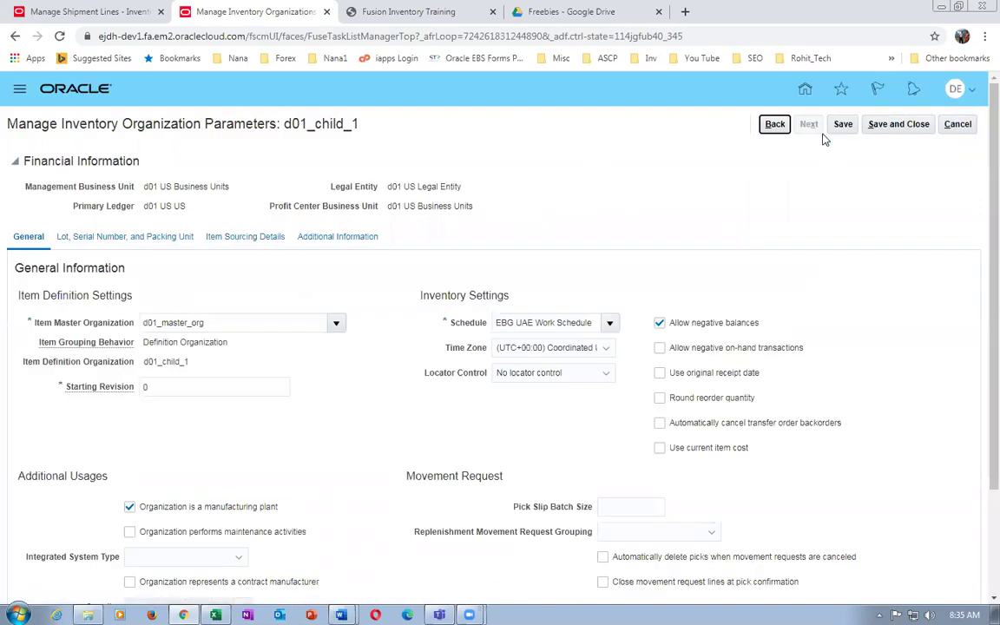
click(245, 236)
click(369, 298)
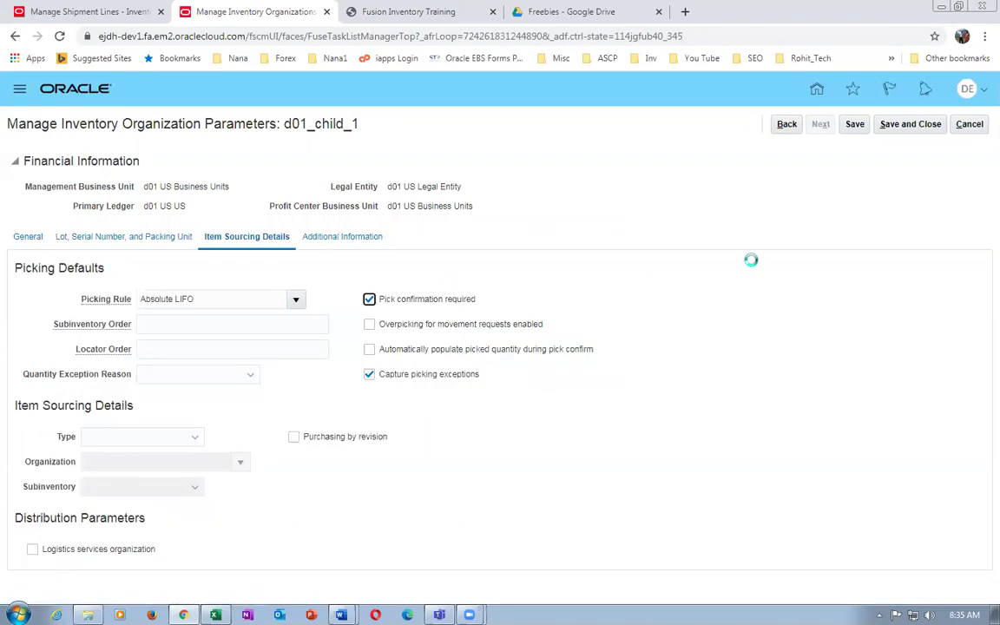
click(911, 124)
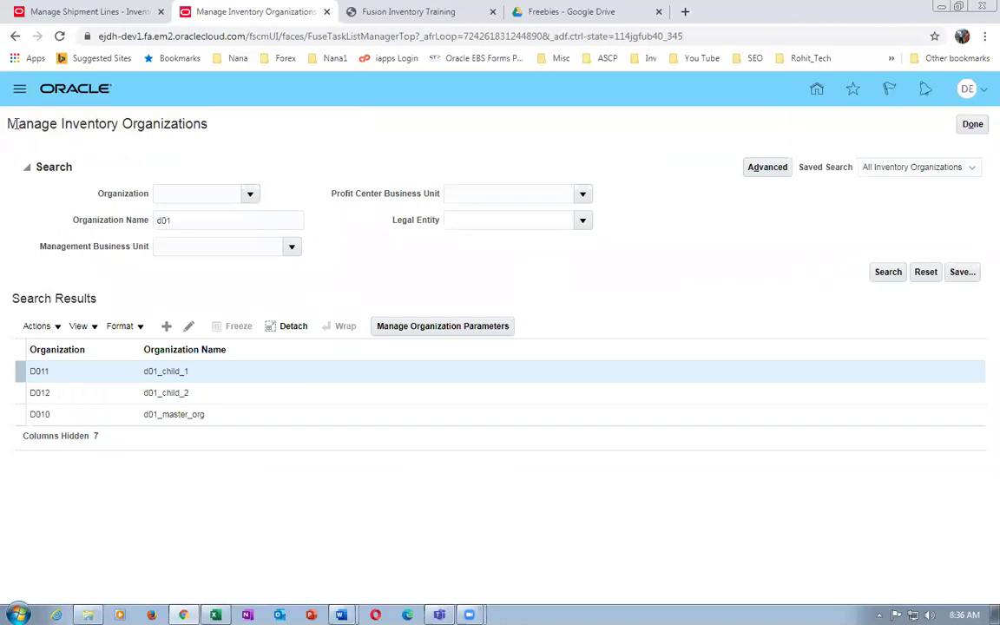
Return to shipment 23005, submit its pick release and acknowledge the confirmation.
click(87, 12)
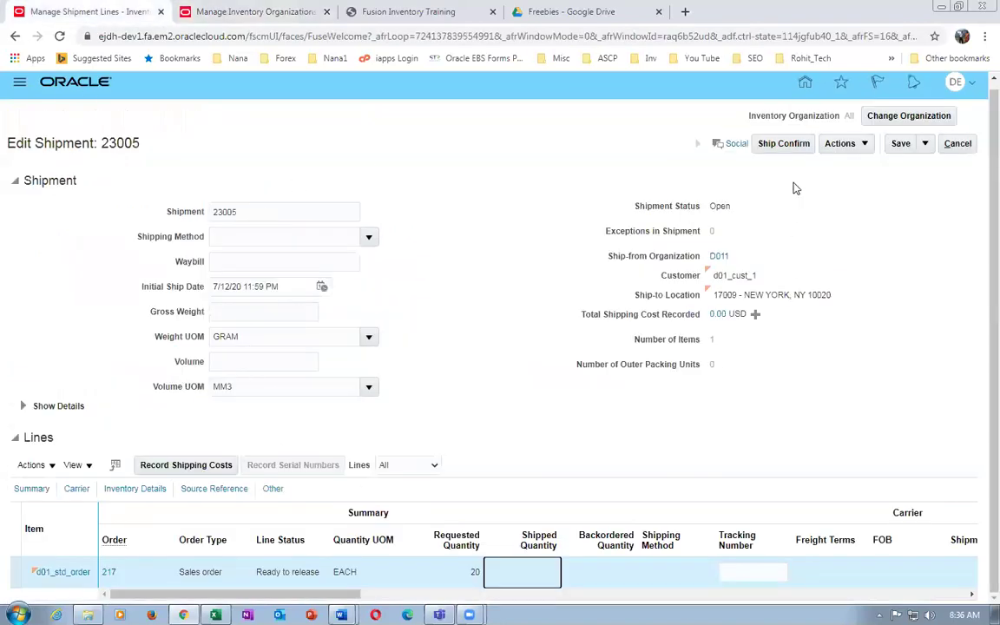
click(841, 146)
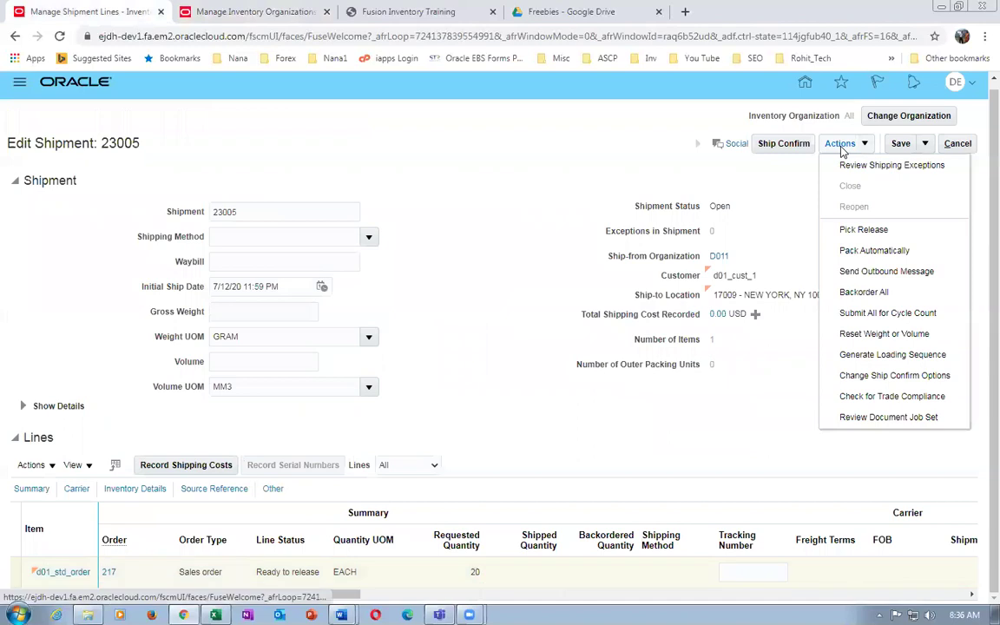
click(849, 231)
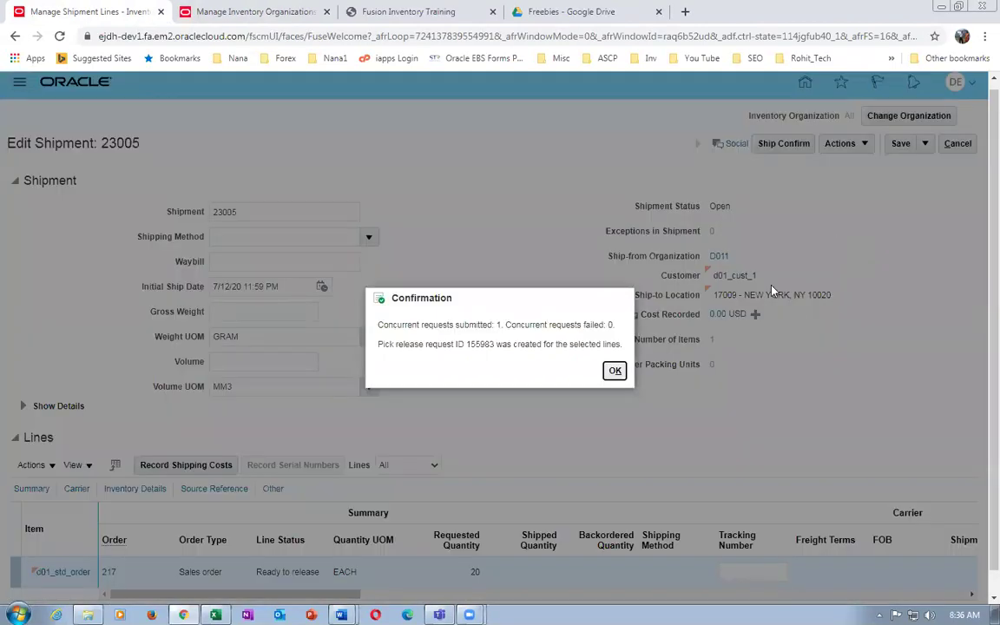
click(610, 370)
Duplicate the Manage Inventory Organizations browser tab and open Scheduled Processes in the copy.
click(259, 12)
right_click(260, 14)
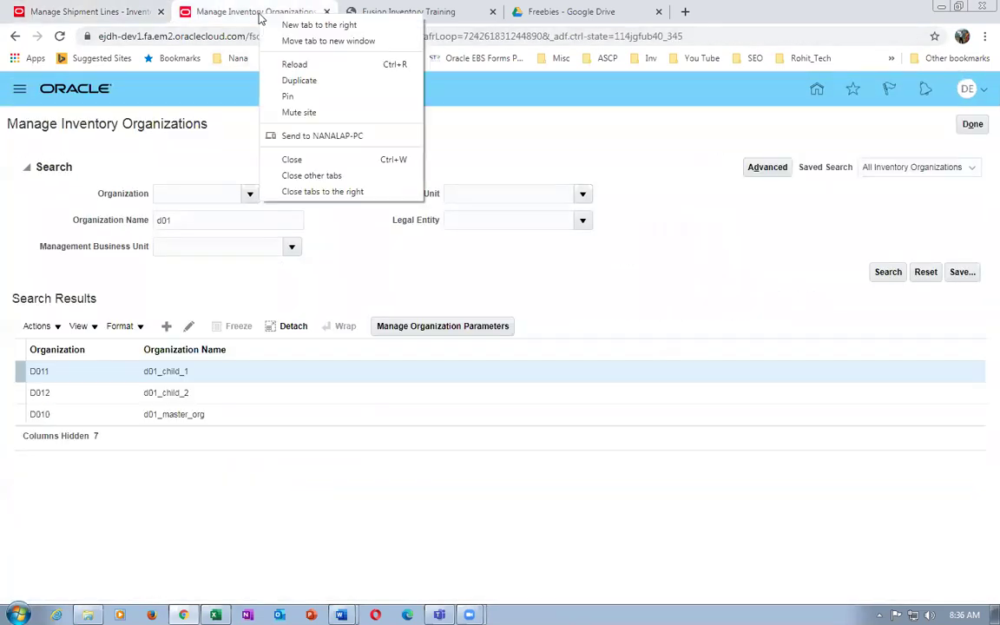
click(285, 80)
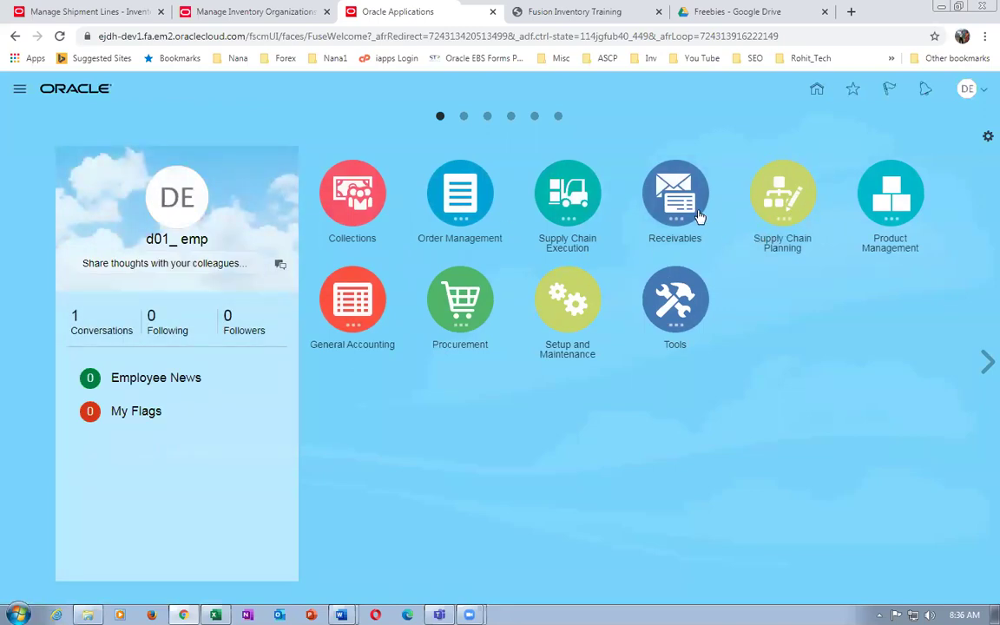
click(690, 297)
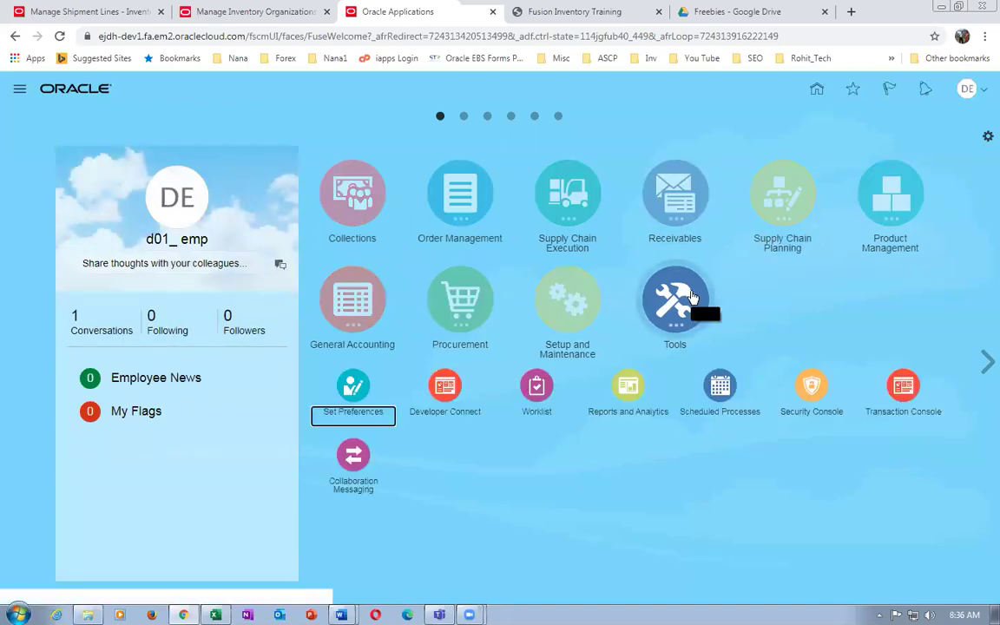
click(710, 388)
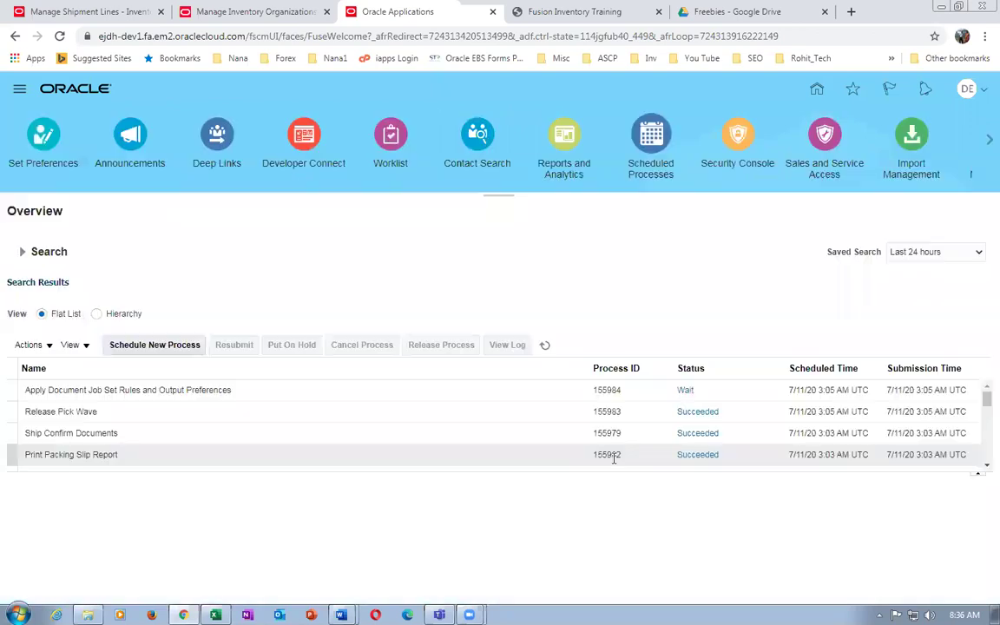
Enlarge and refresh the scheduled process list, and check the status of the latest Release Pick Wave and its follow-on processes.
click(544, 345)
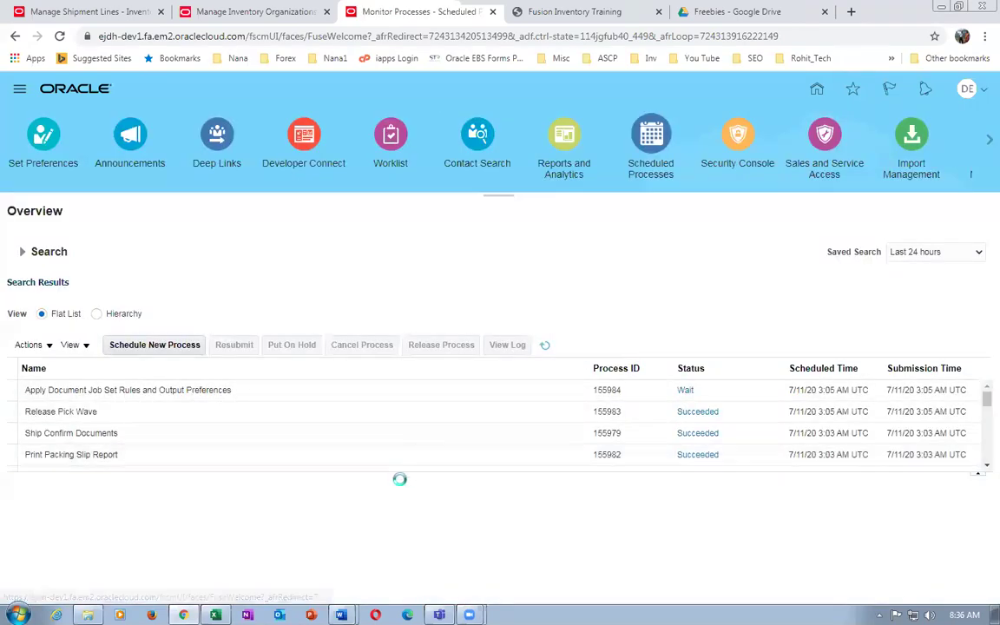
drag(398, 479, 412, 556)
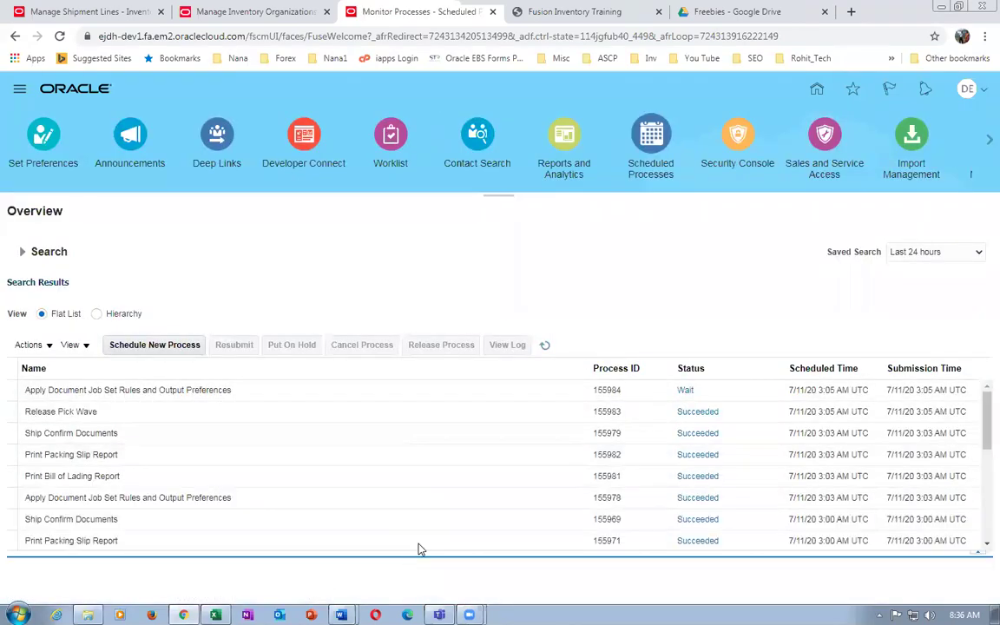
click(545, 346)
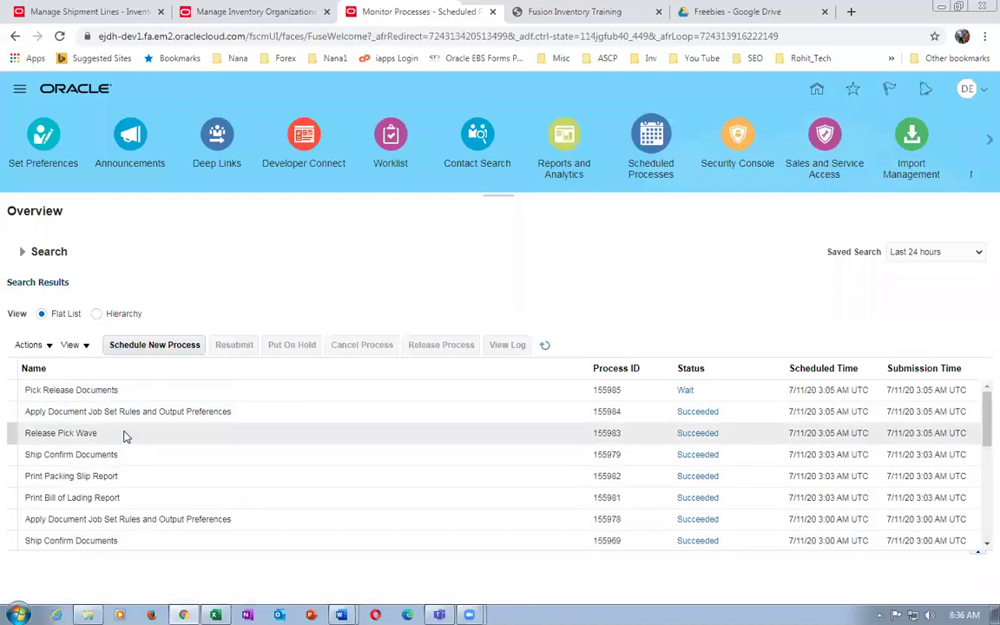
click(124, 433)
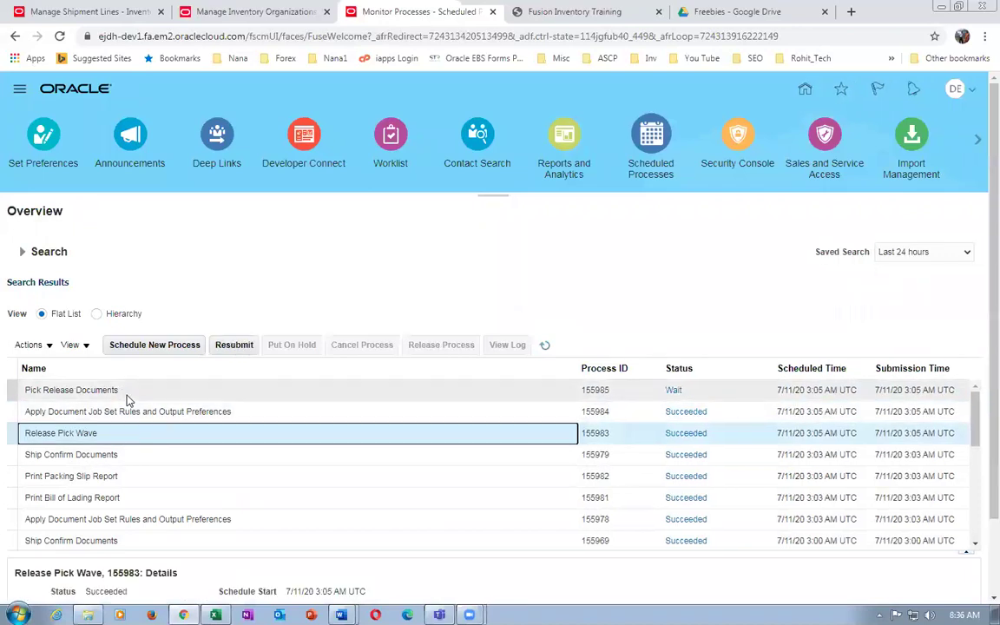
click(545, 346)
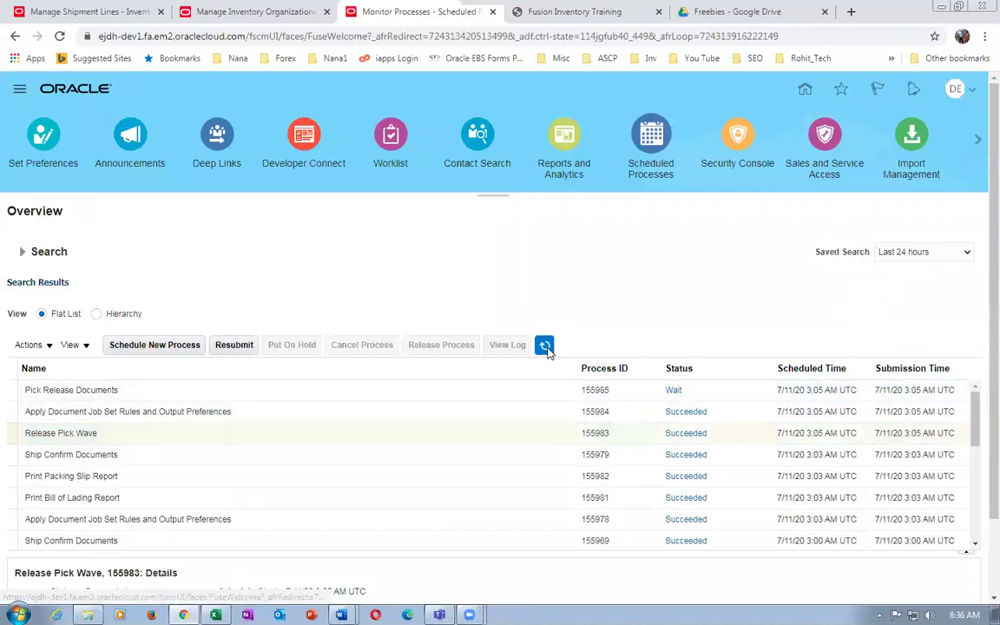
Return to shipment 23005, and save and close it.
click(247, 12)
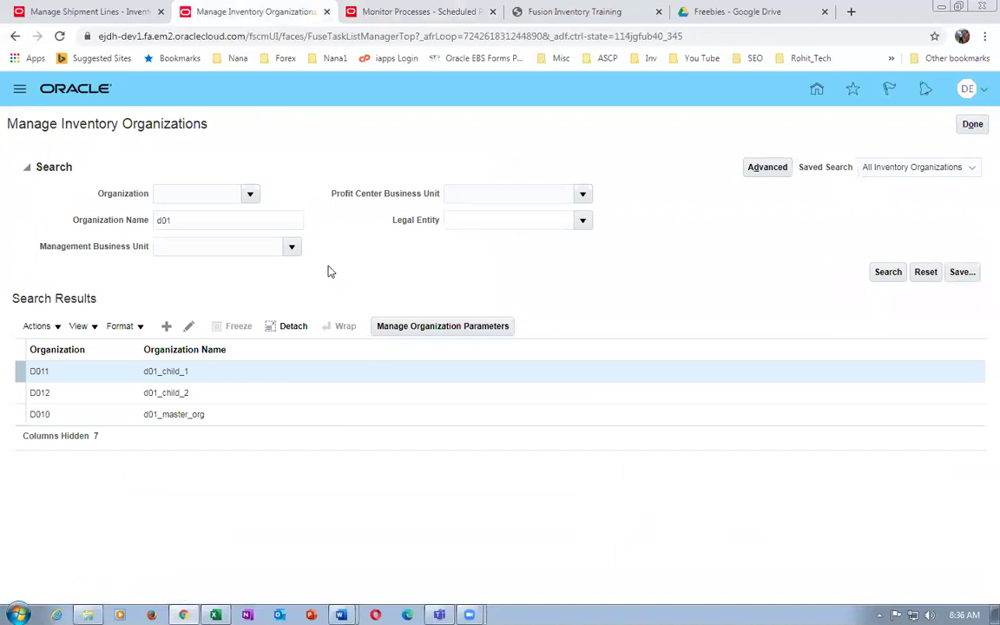
click(98, 12)
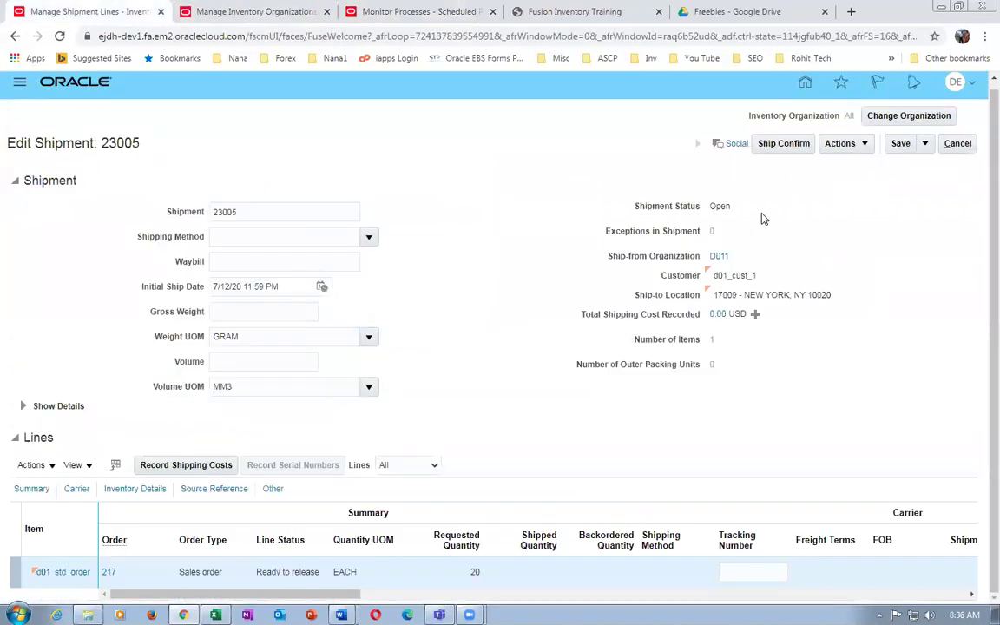
click(924, 144)
click(927, 165)
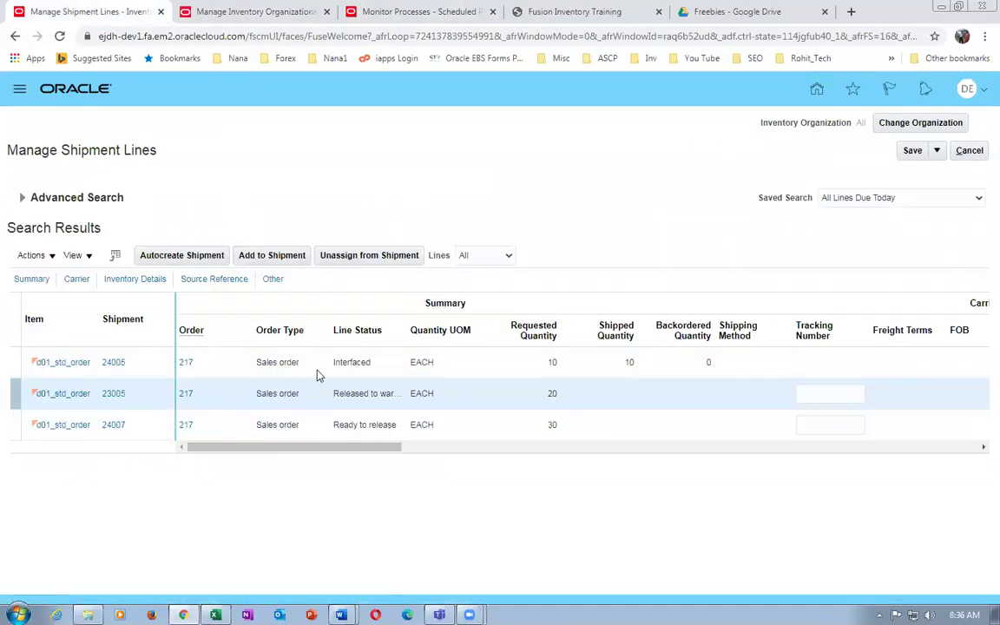
Rerun the shipment lines search for order 217 and check the line status of shipment 23005.
click(21, 198)
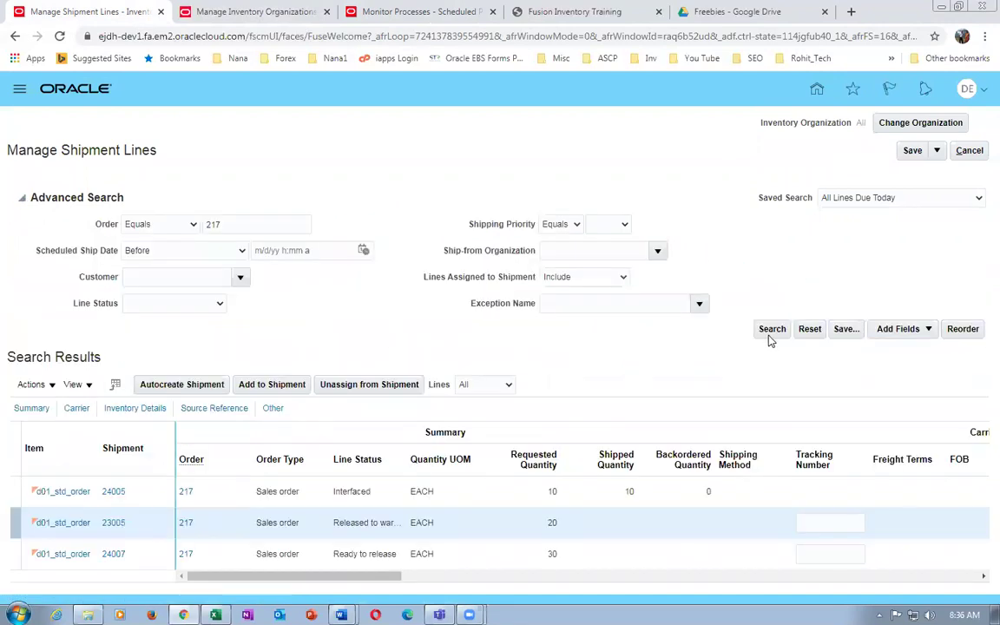
click(772, 330)
click(344, 405)
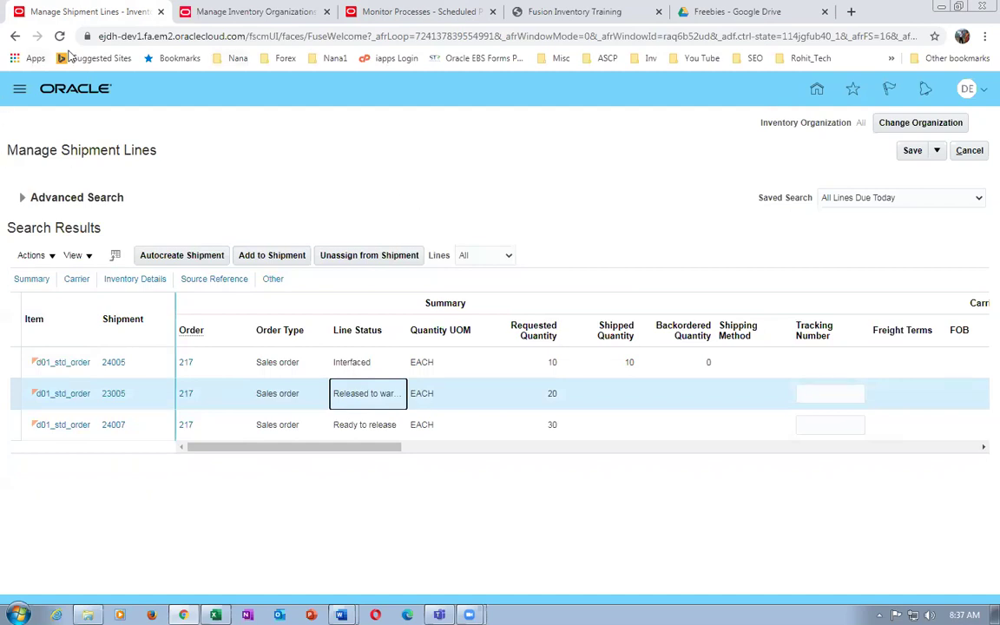
Duplicate the Manage Shipment Lines browser tab and open the Confirm Pick Slips task of Inventory Management in the copy.
right_click(84, 16)
click(108, 82)
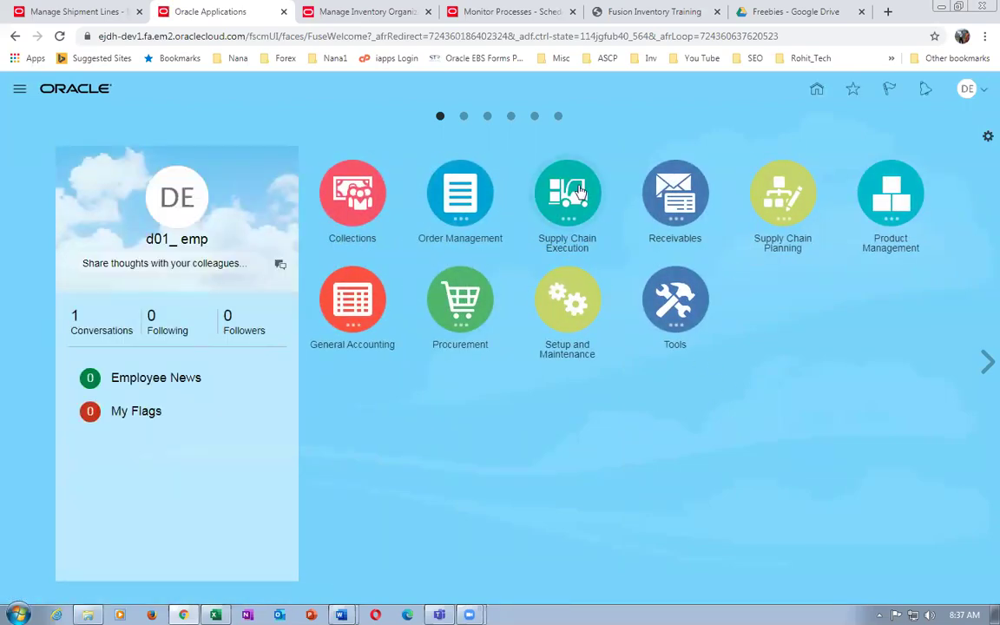
click(524, 173)
click(627, 285)
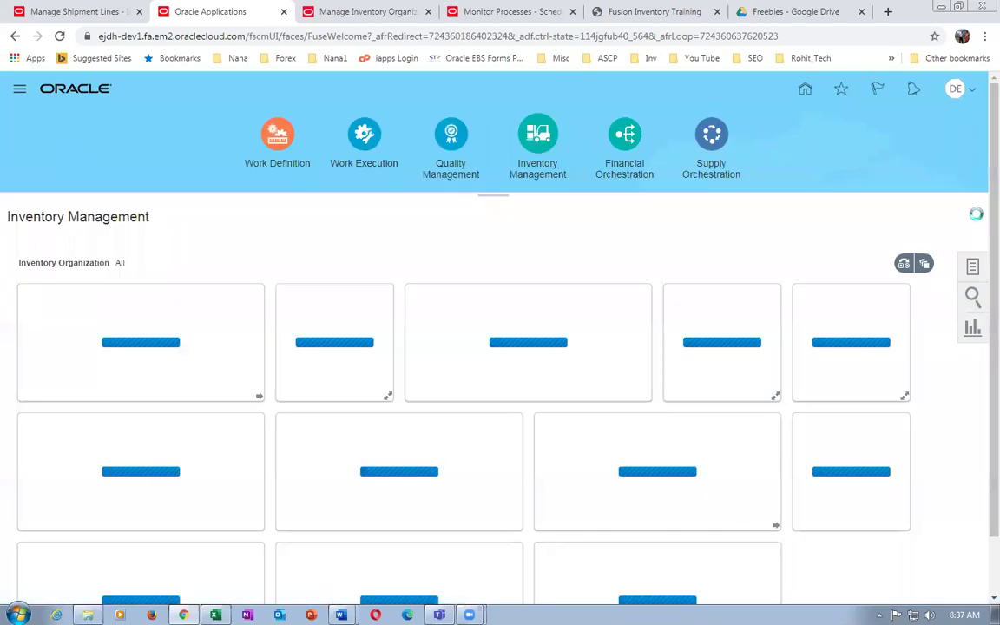
click(972, 266)
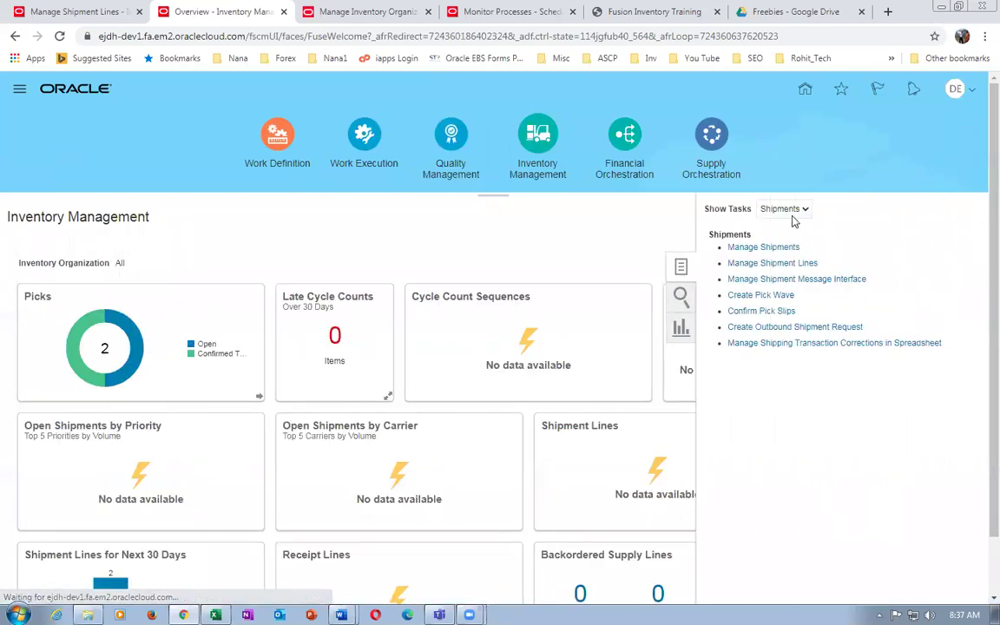
click(761, 313)
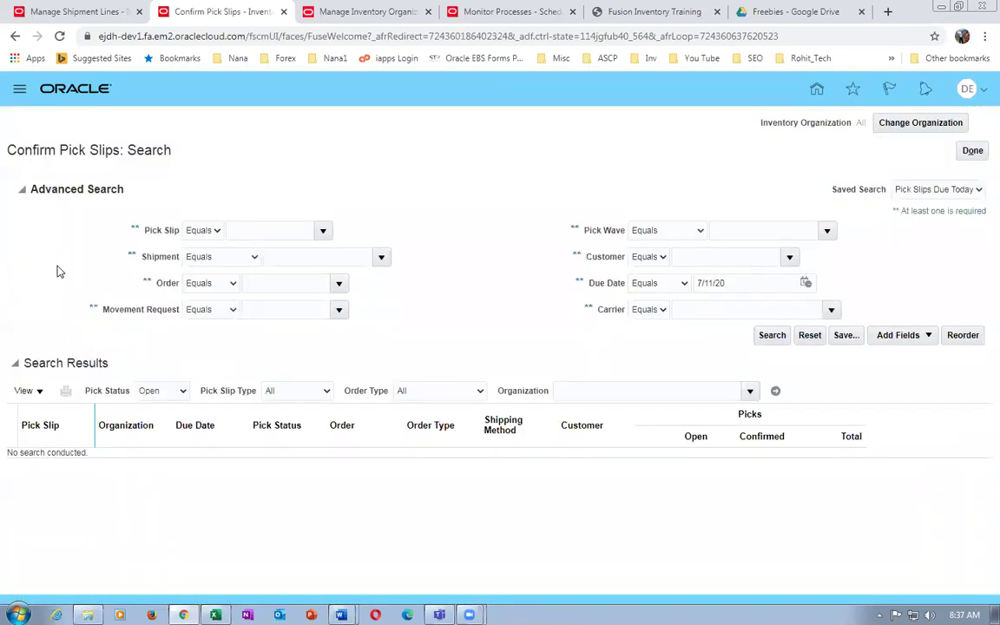
Search for the sales order's open pick slips by order number with the due date criterion cleared, and select the found pick slip.
click(321, 282)
text(217)
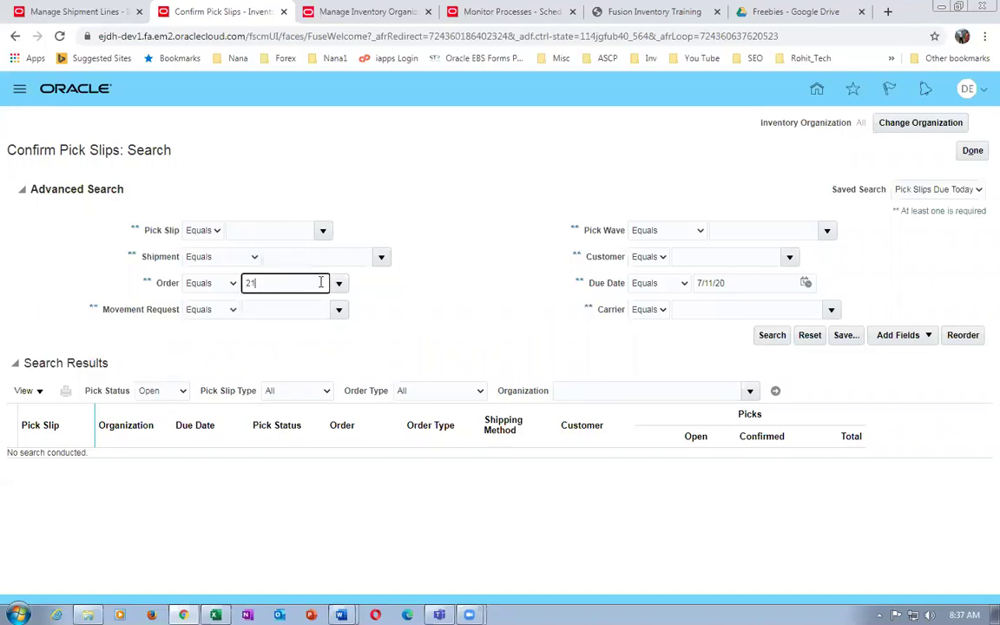
key(Tab)
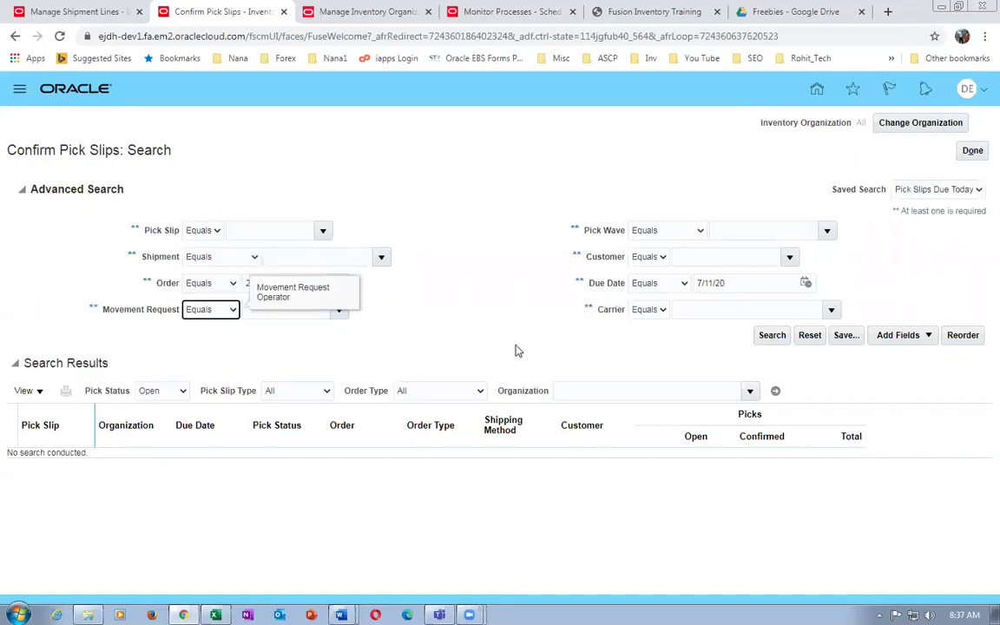
click(748, 283)
drag(748, 283, 662, 285)
key(BackSpace)
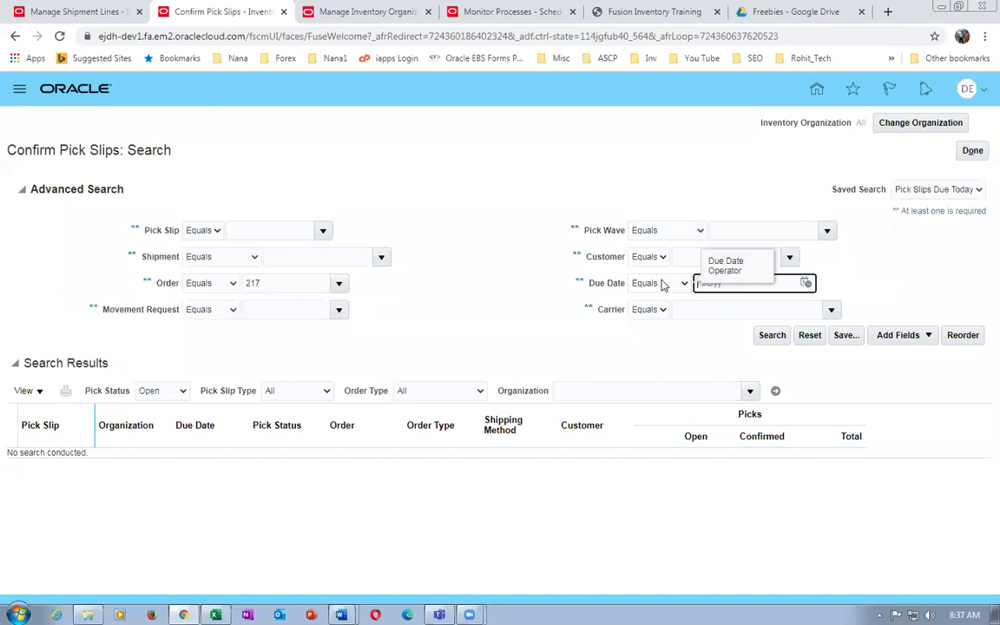
click(446, 326)
click(774, 337)
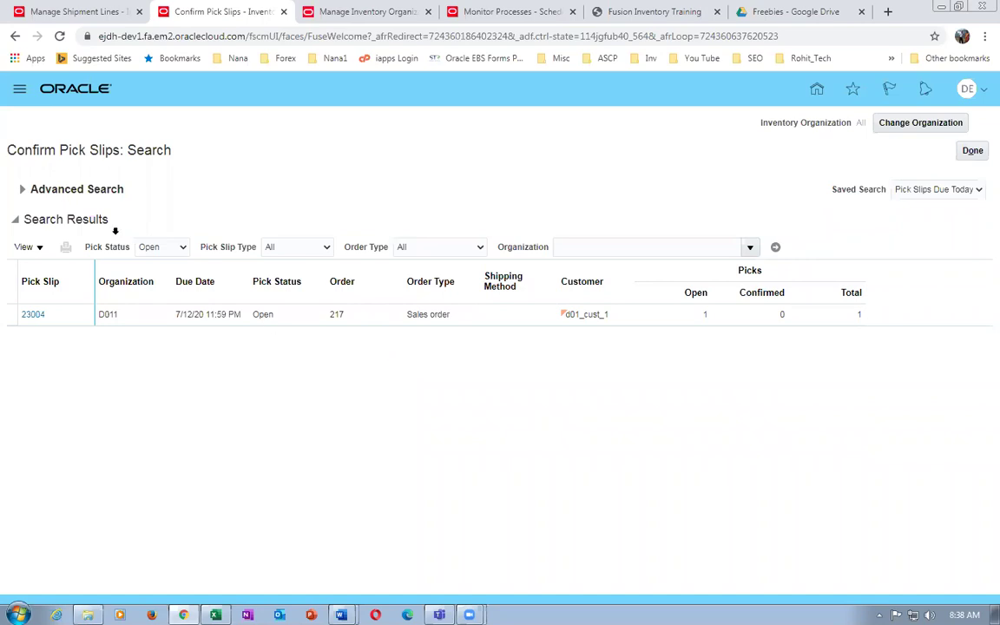
click(138, 315)
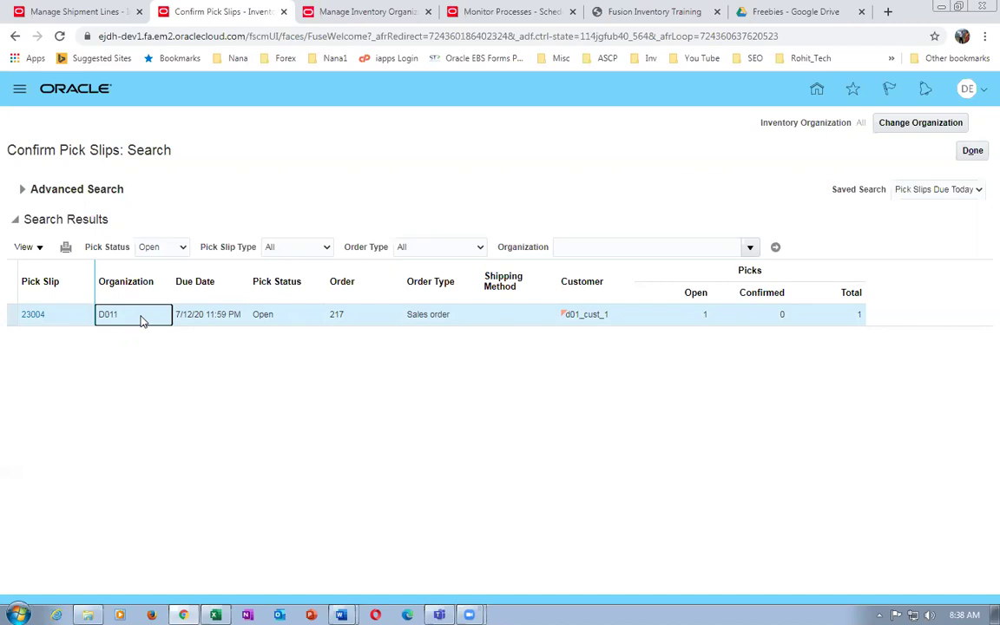
Switch to the Shipping document in Word, review the movement request and pick confirmation text under Pick Release Process, and return to the browser.
key(alt+Tab)
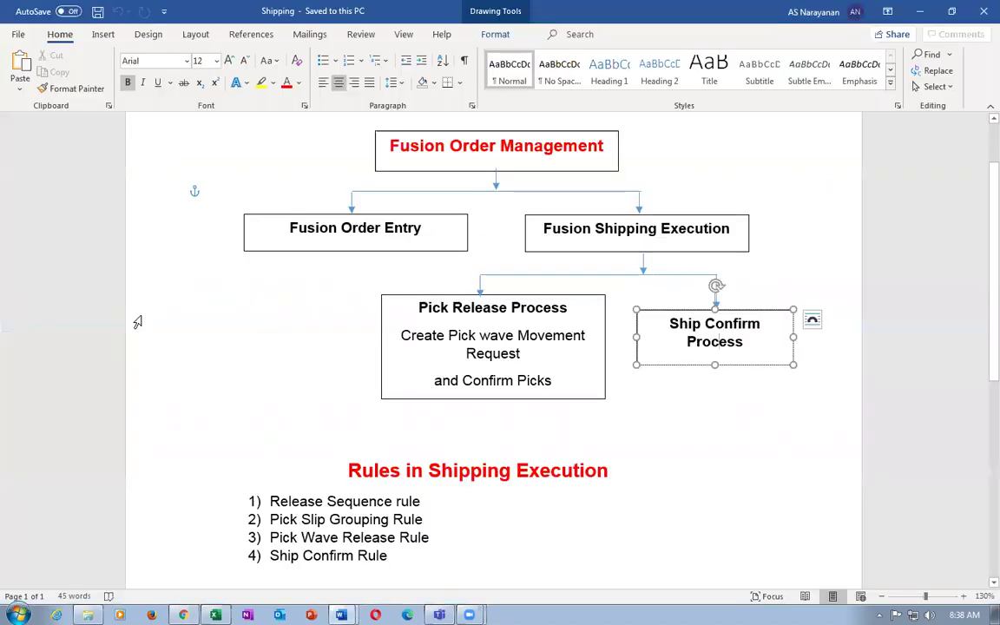
click(443, 335)
drag(443, 336, 509, 347)
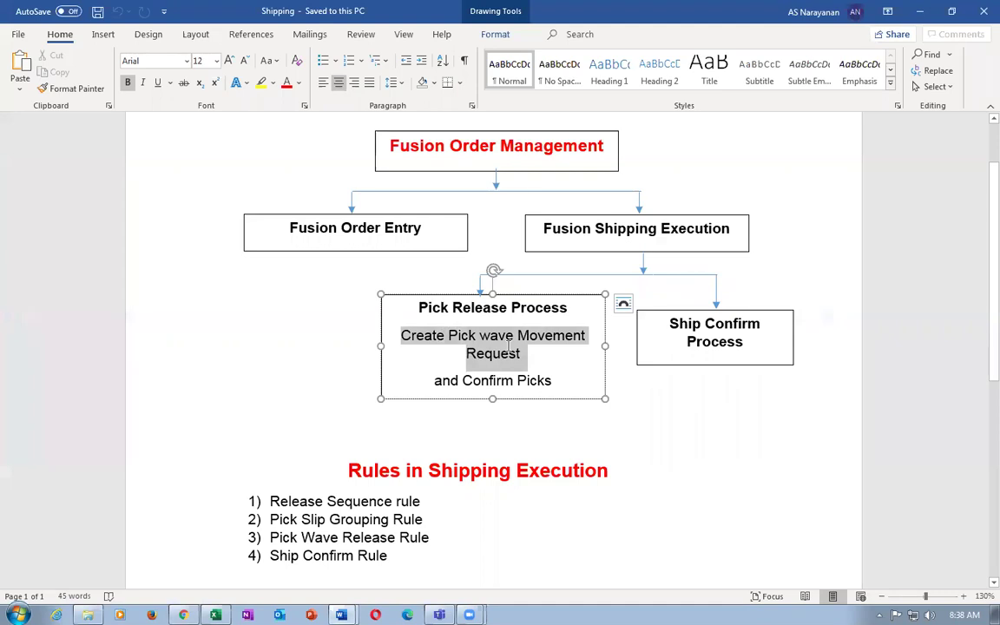
click(455, 391)
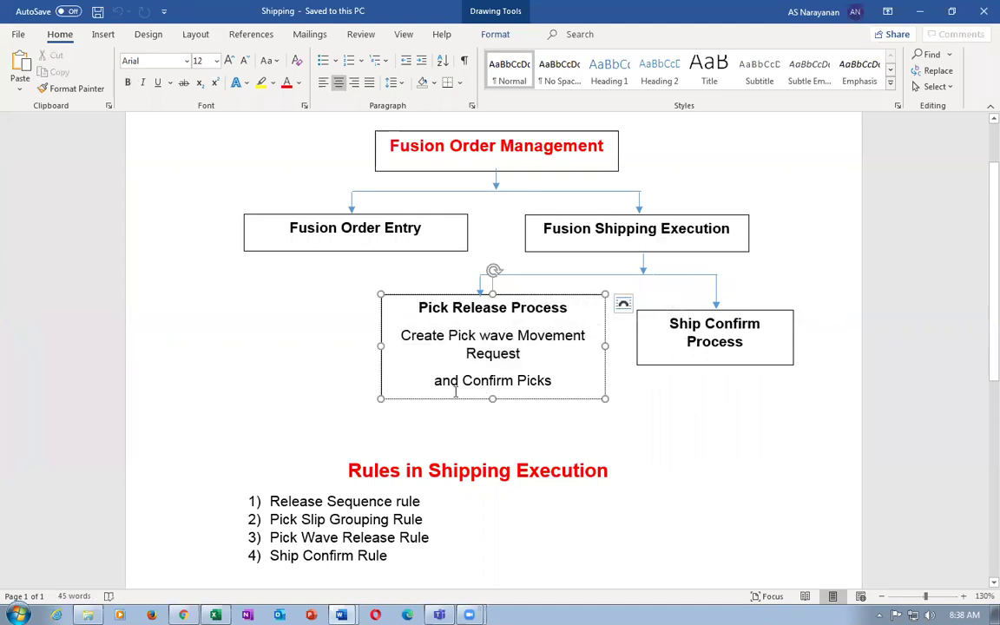
drag(434, 382, 524, 385)
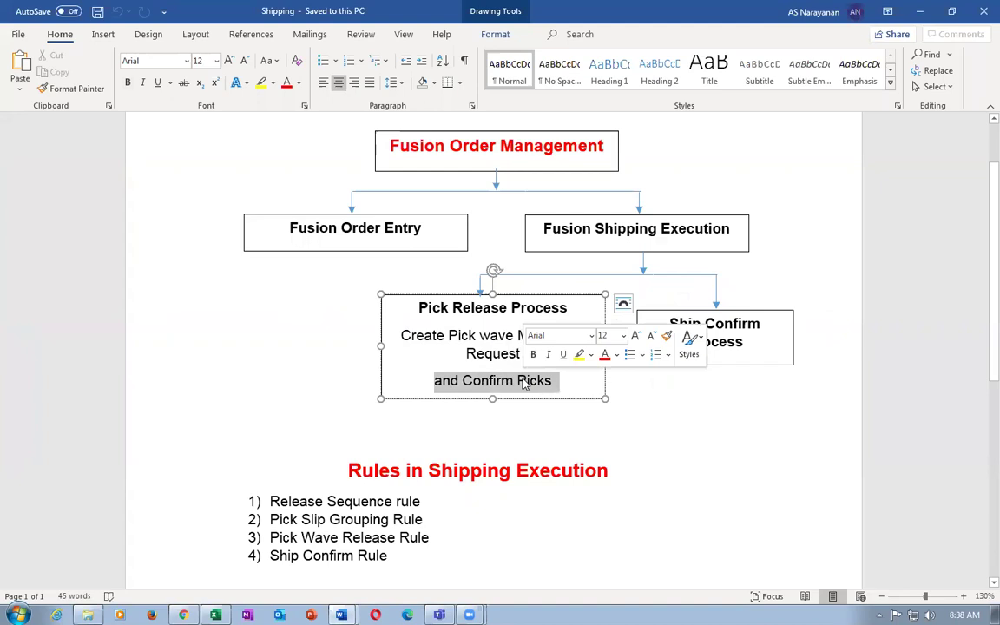
key(alt+Tab)
Open pick slip 23004, mark its line ready to confirm with a picked quantity of 20, and confirm and close it.
click(34, 317)
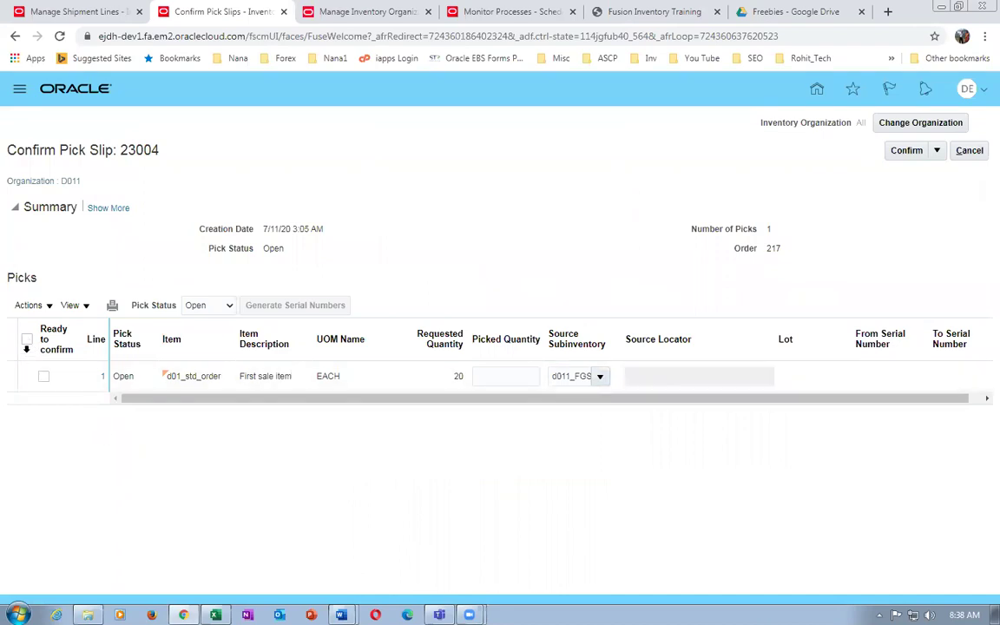
click(27, 339)
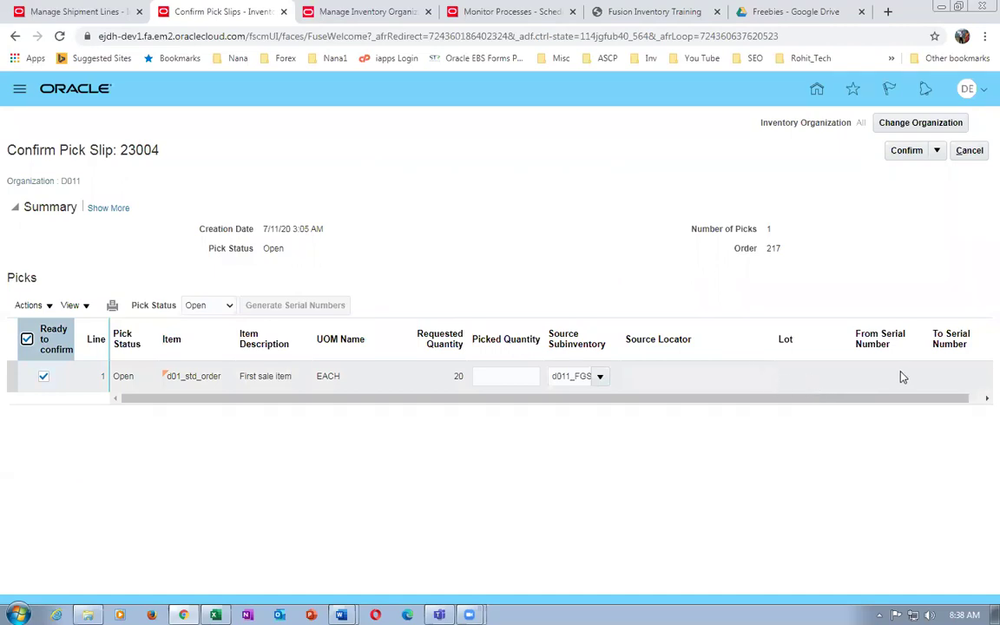
click(490, 374)
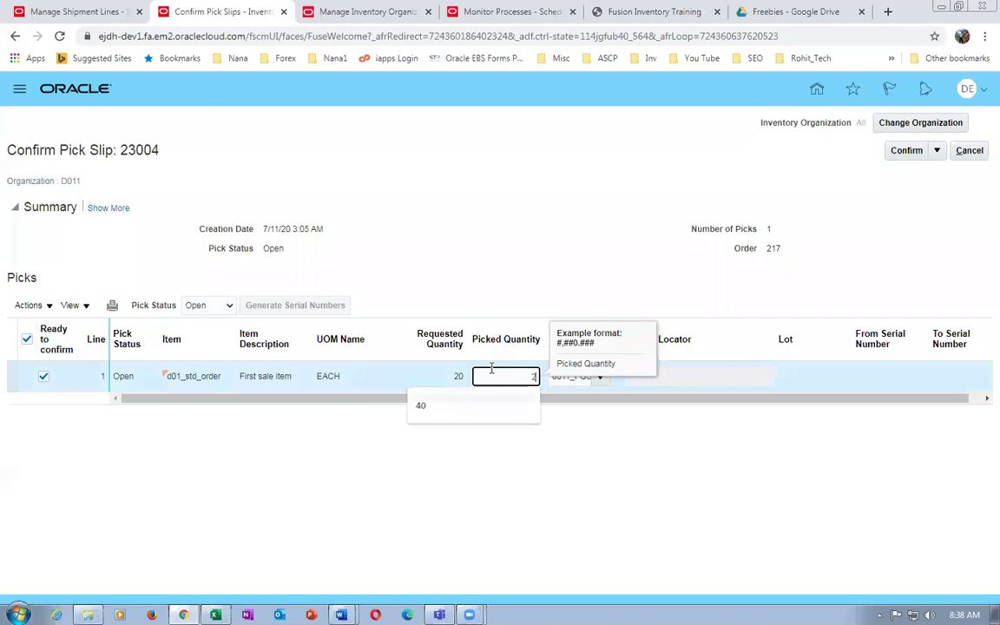
text(20)
key(Tab)
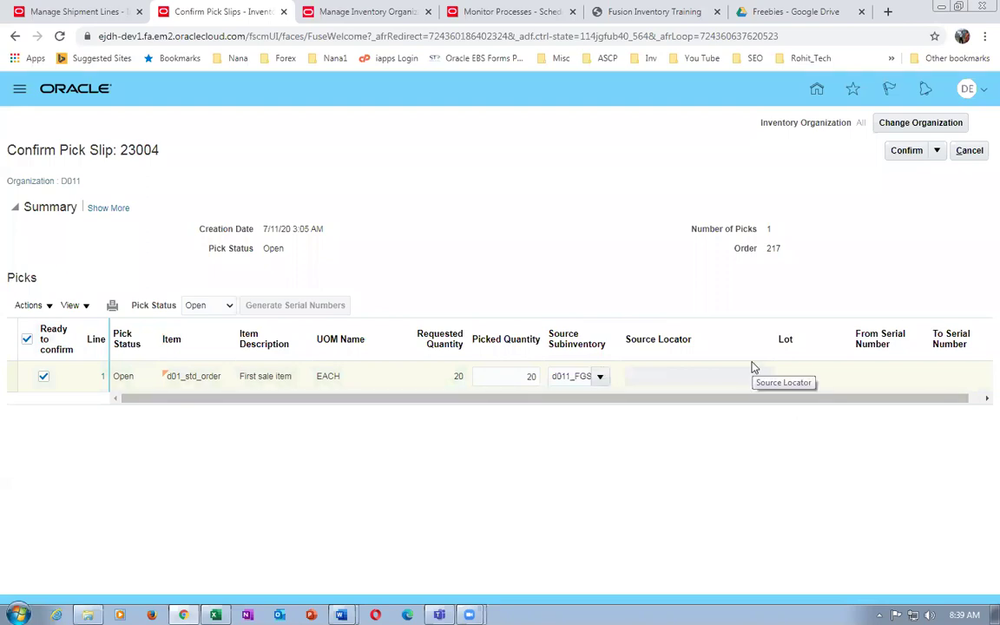
click(906, 151)
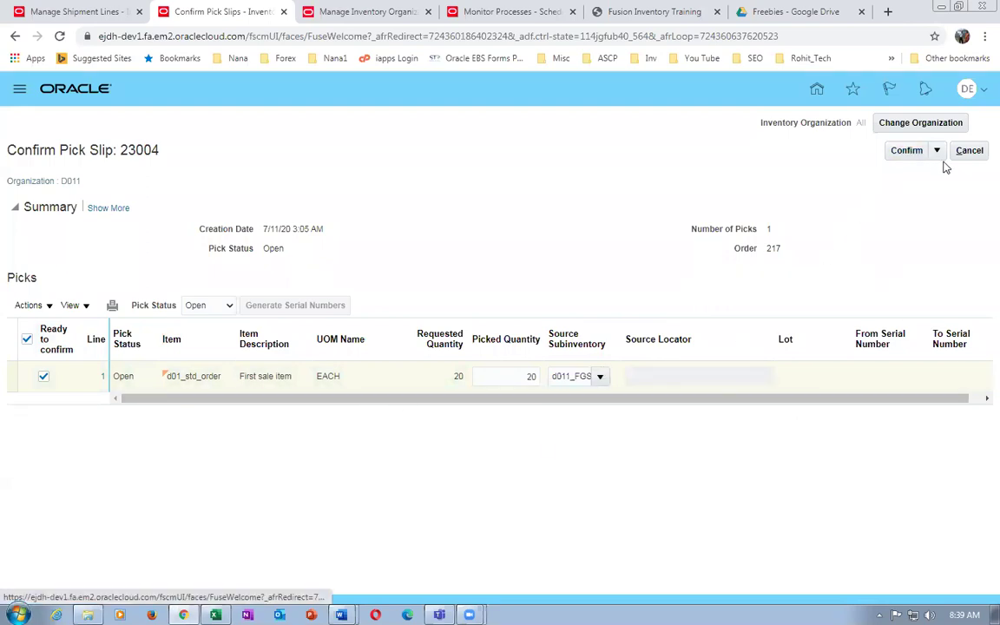
click(936, 151)
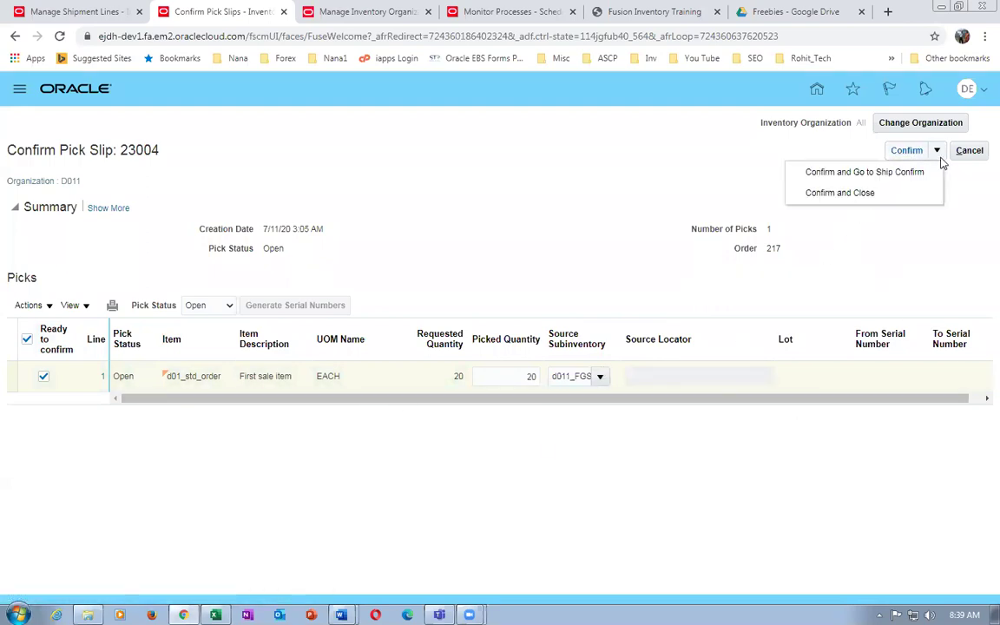
click(865, 193)
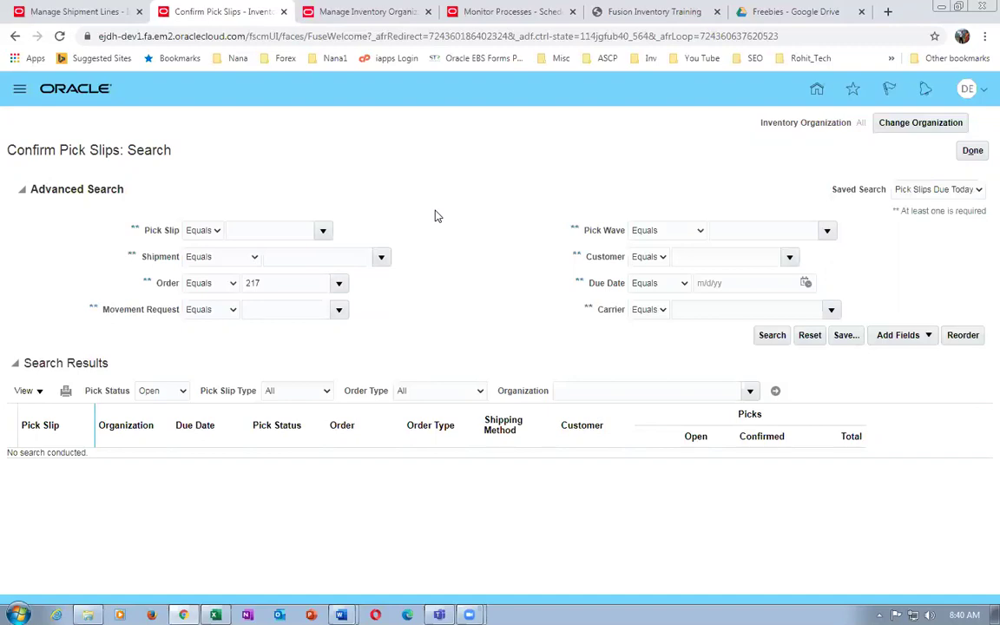
Open shipment 24007 from the shipment lines, look over its available actions, and return without making changes.
click(49, 12)
click(113, 425)
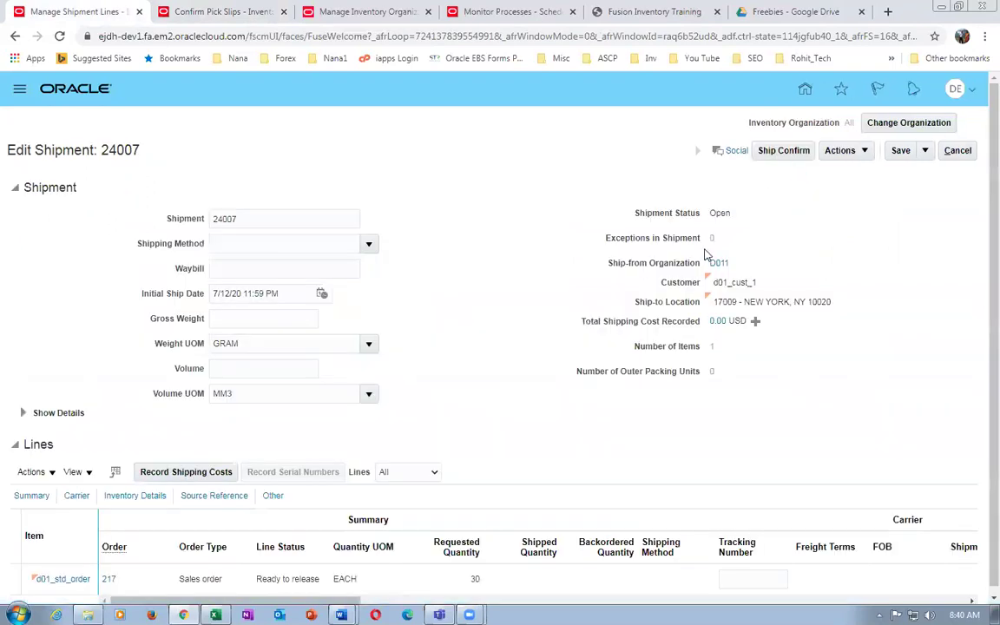
click(838, 151)
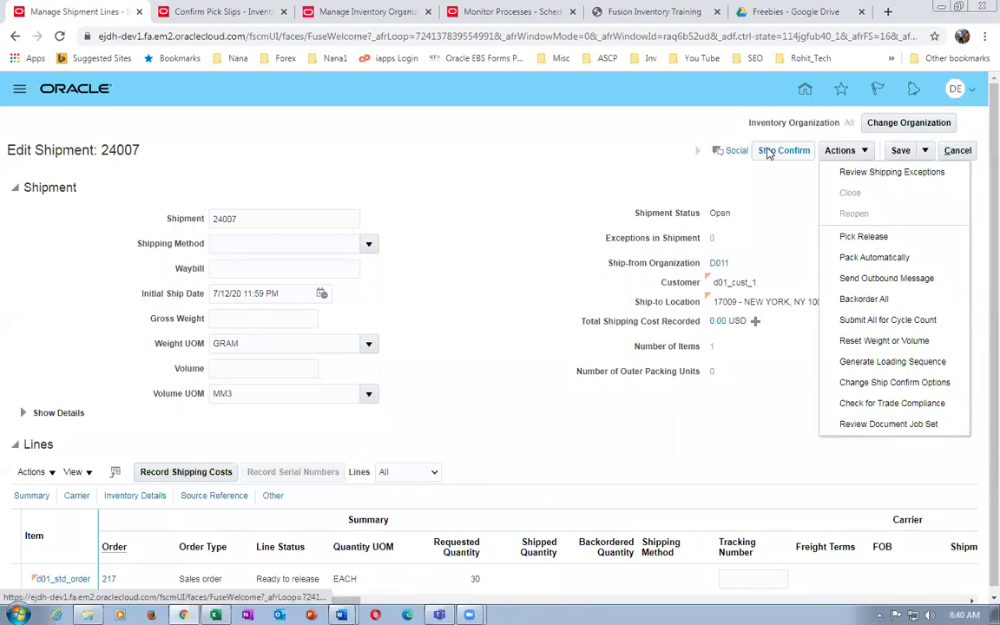
click(956, 153)
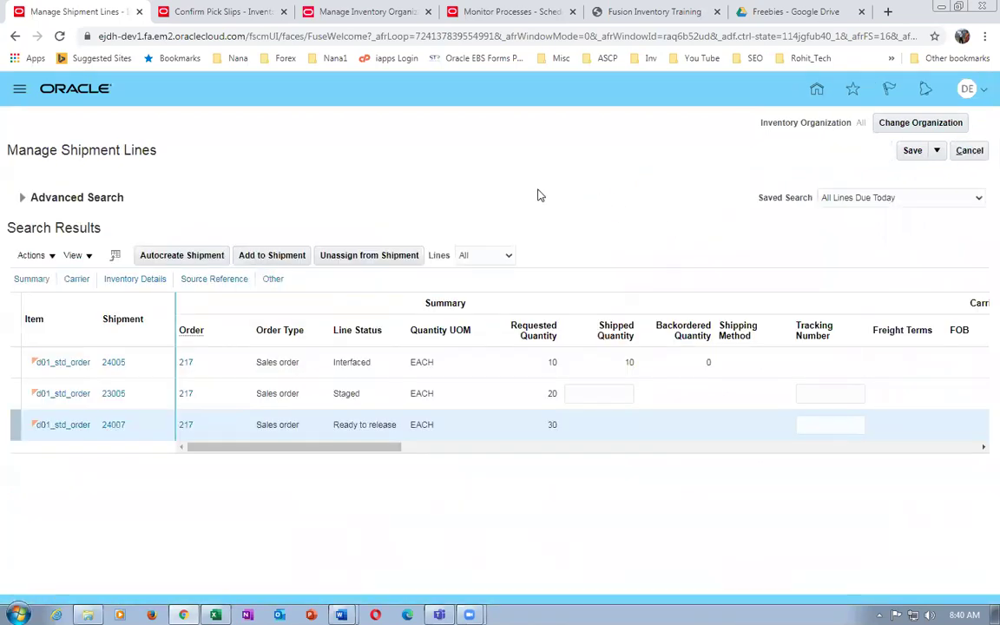
Expand the shipment lines search criteria and check the line status of shipment 23005 after the pick confirmation.
click(23, 197)
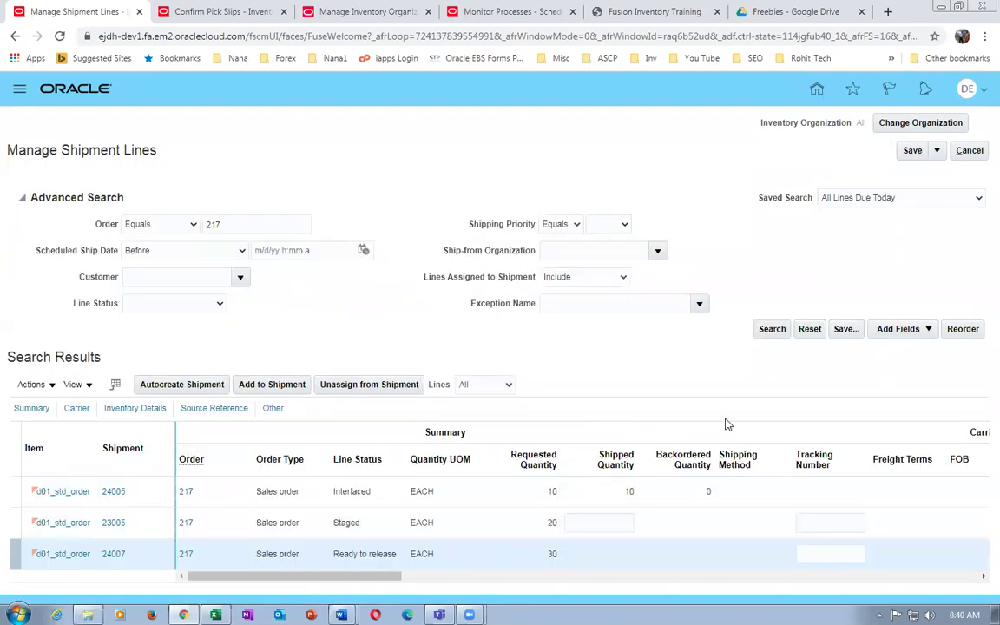
click(366, 524)
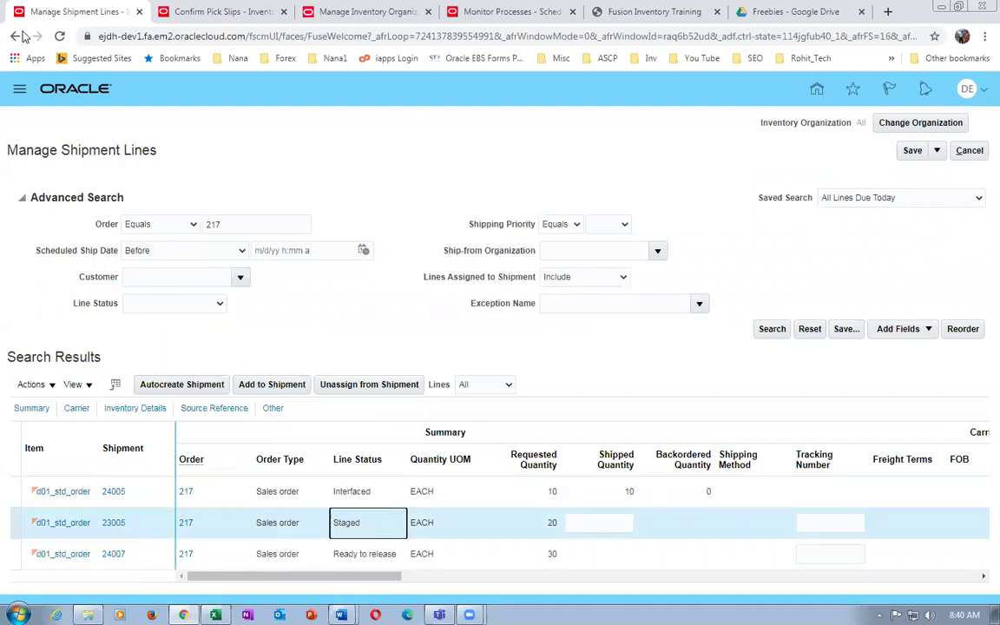
click(196, 14)
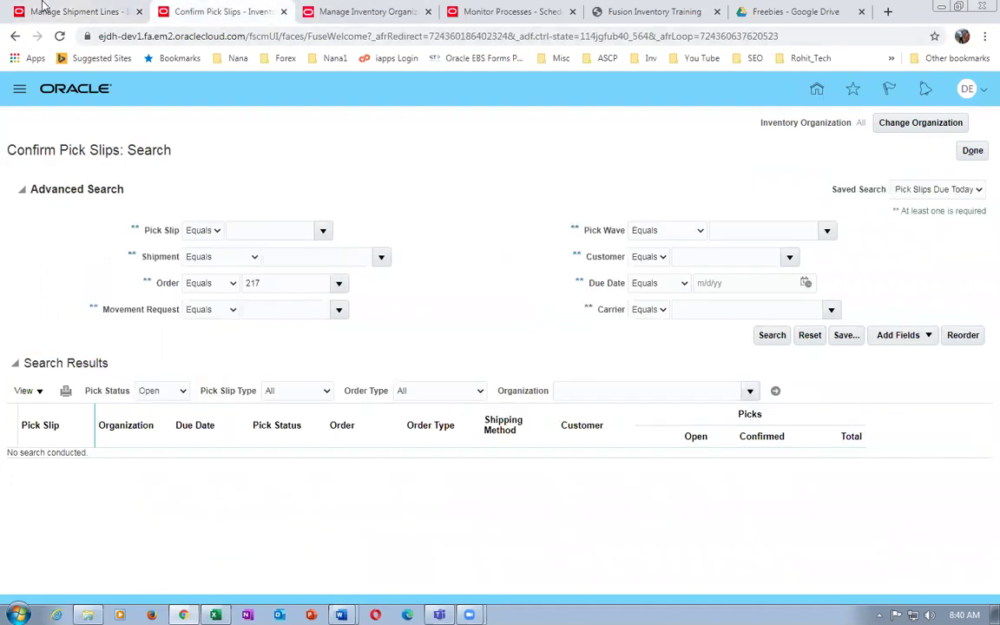
click(49, 9)
Review the pick confirmation setting in the item sourcing details of organization d01_child_1, and return to the shipment lines.
click(310, 7)
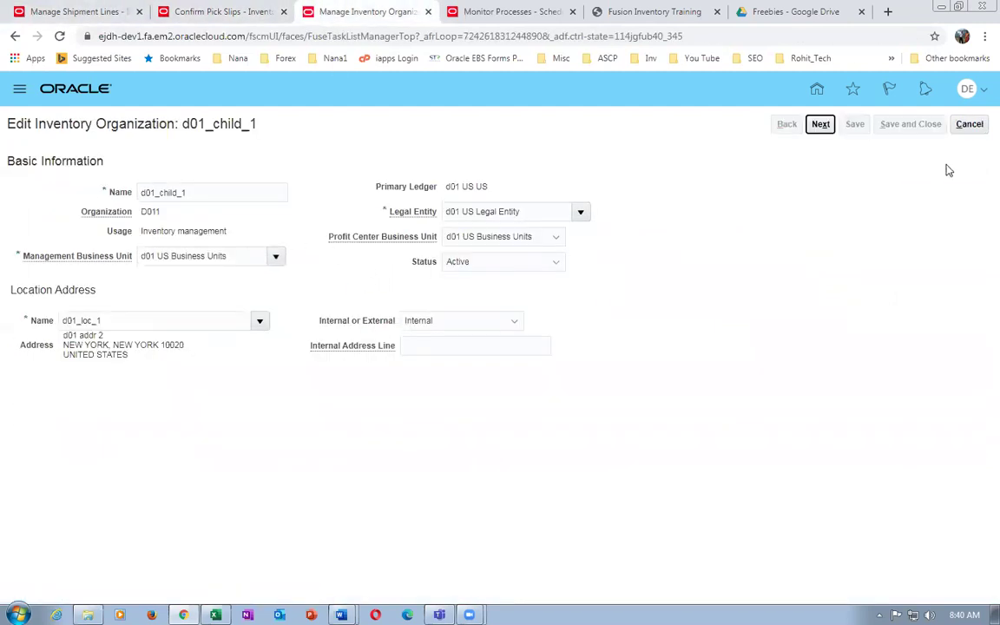
click(821, 124)
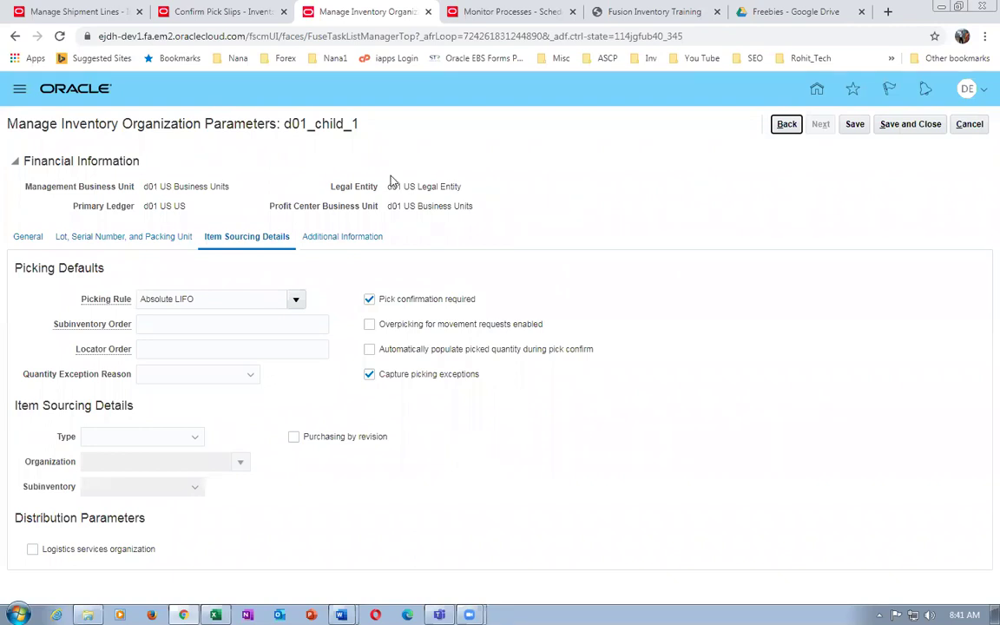
click(223, 17)
click(39, 12)
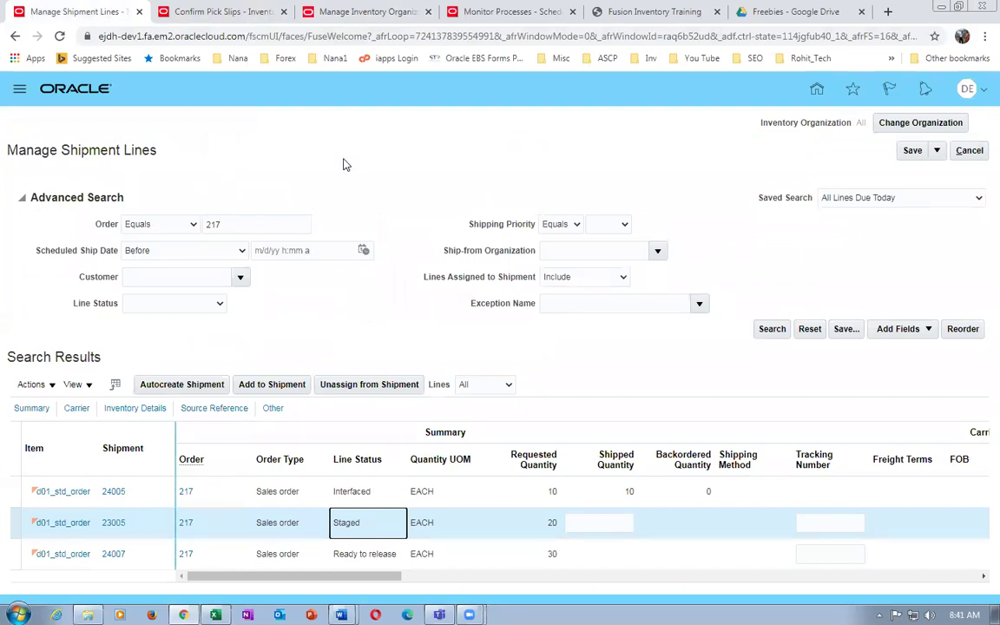
Leave the inventory organizations setup, search the setup tasks for man%ship%para%, and open Manage Shipping Parameters.
click(368, 12)
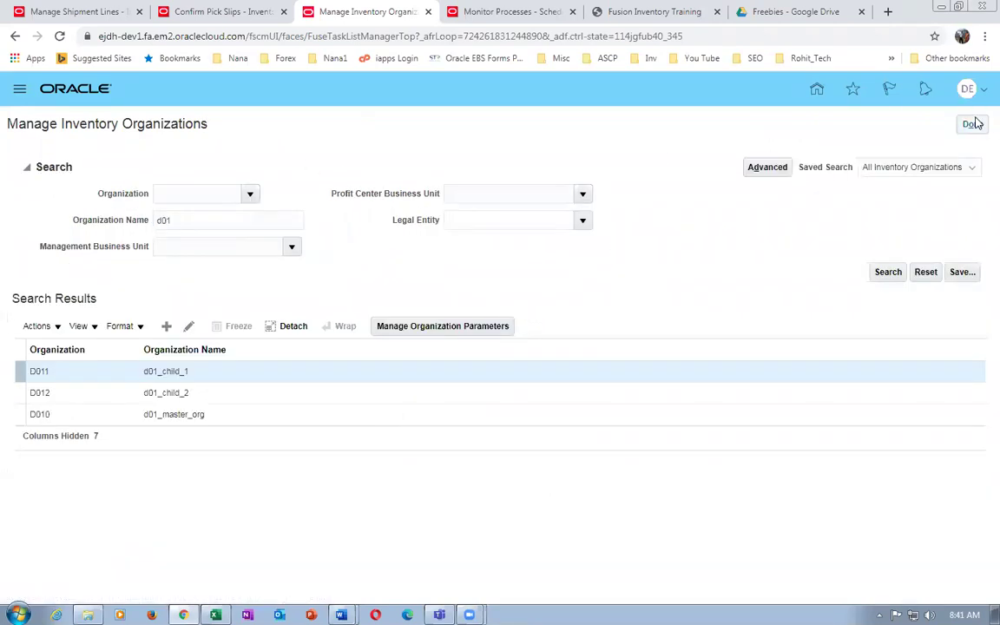
click(971, 124)
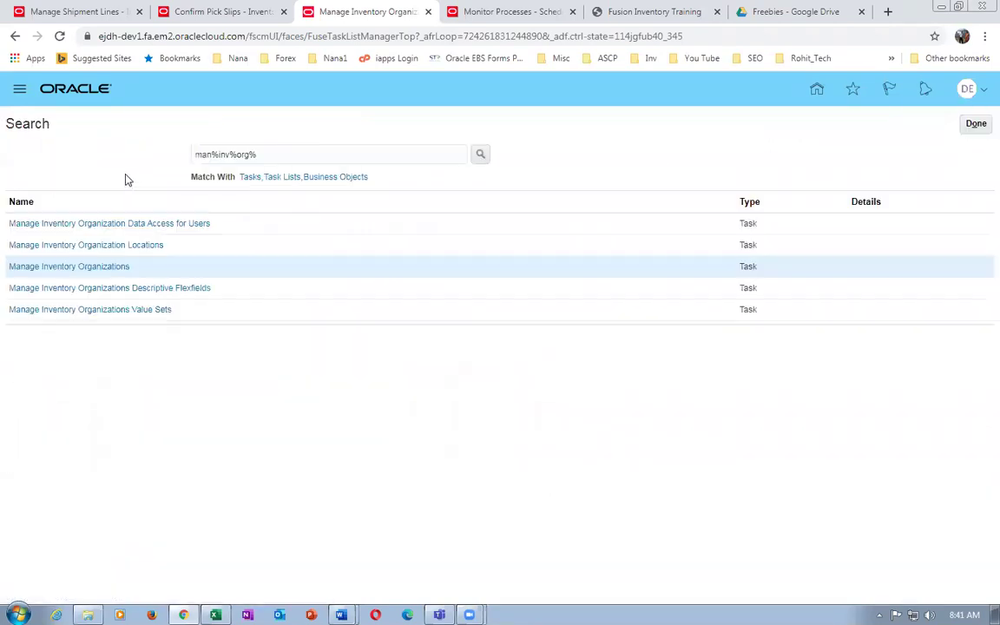
click(250, 155)
text(man)
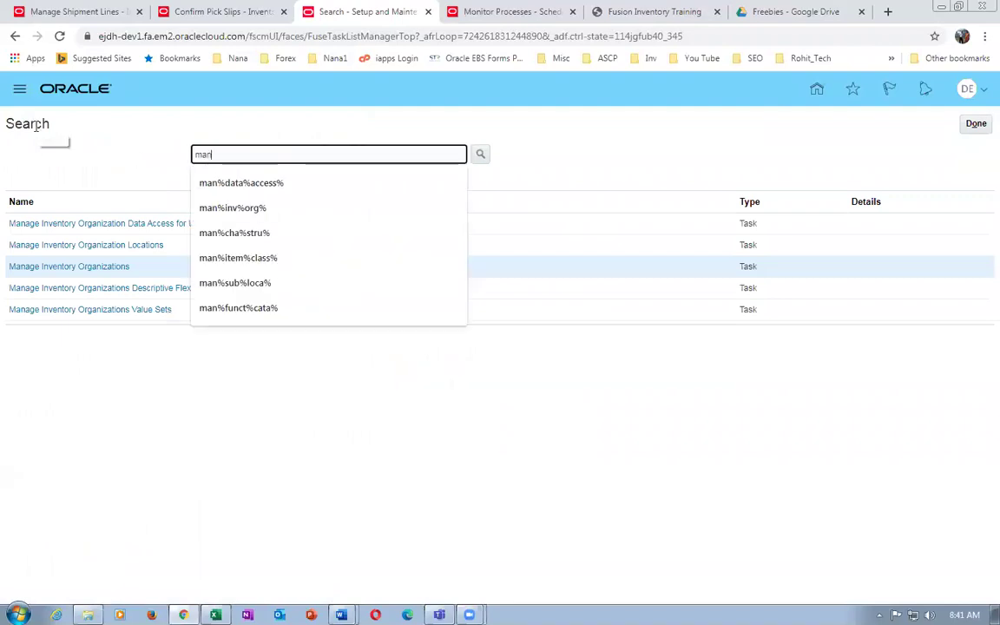
text(%ship%para%)
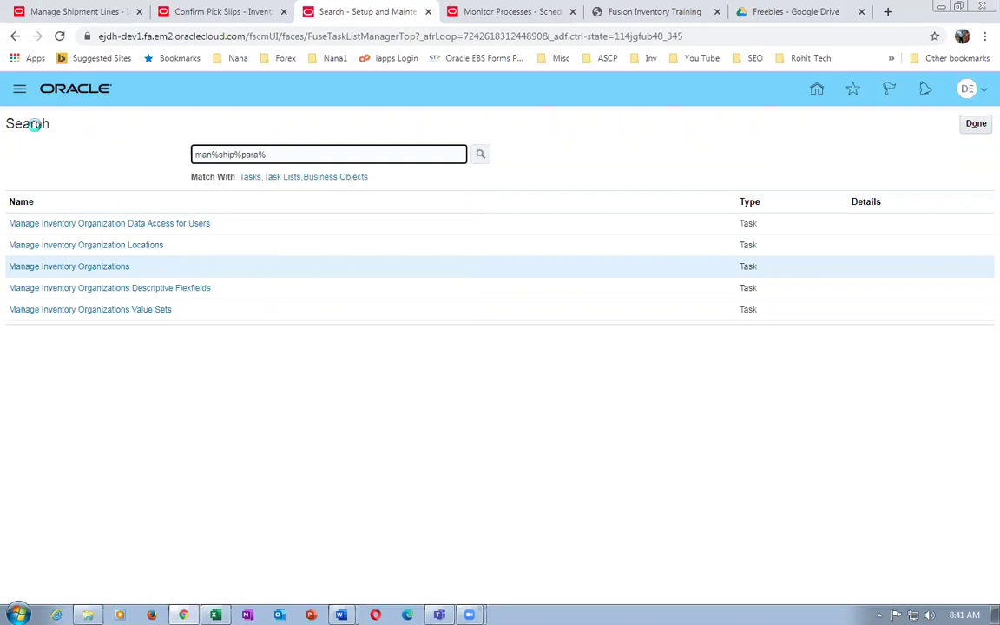
key(Return)
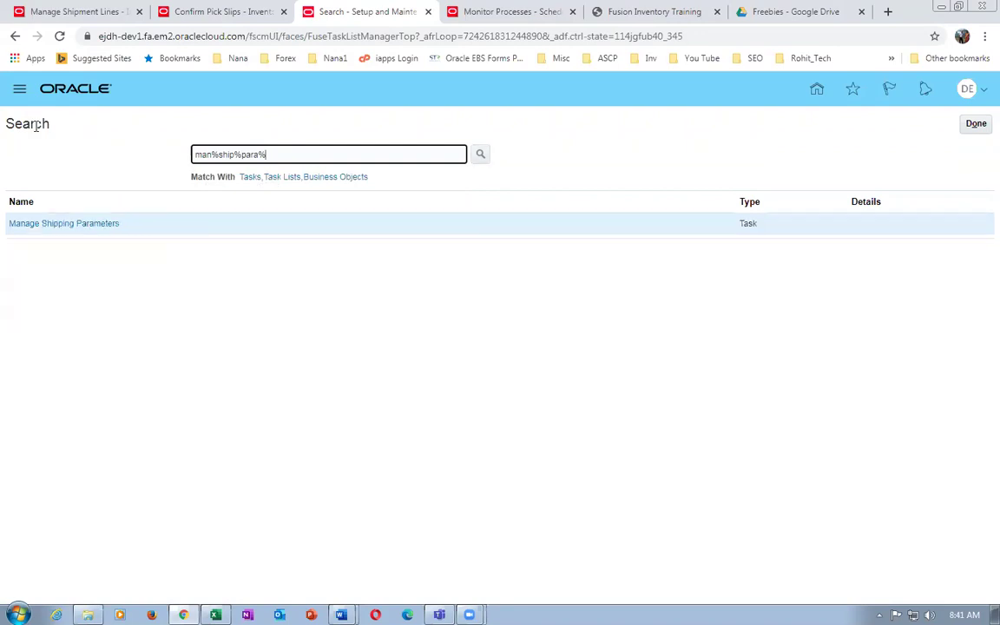
click(47, 224)
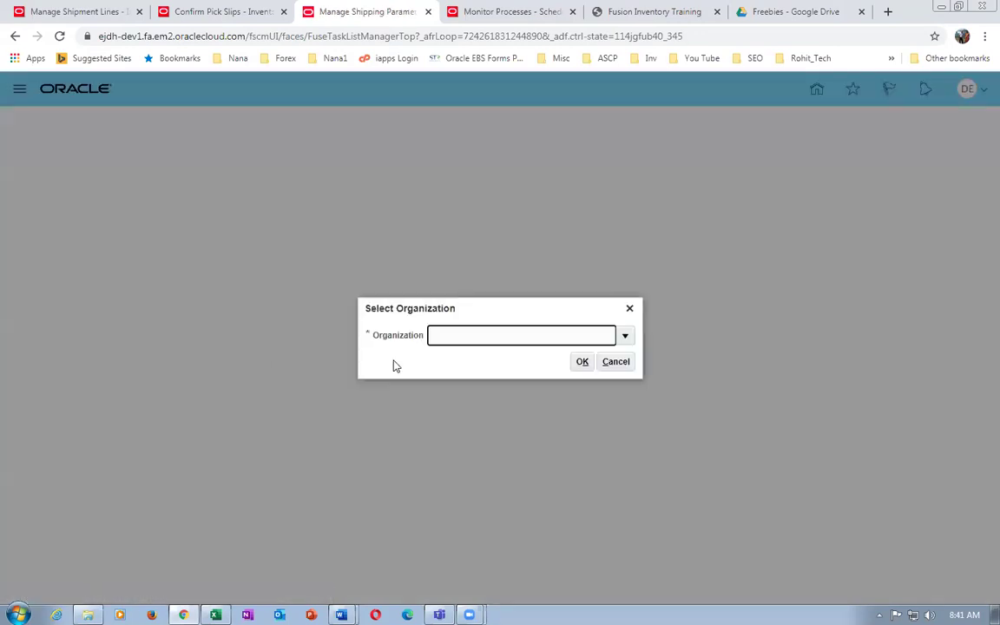
Select organization D011 for the shipping parameters and review its general and pick release settings.
text(D011)
click(582, 361)
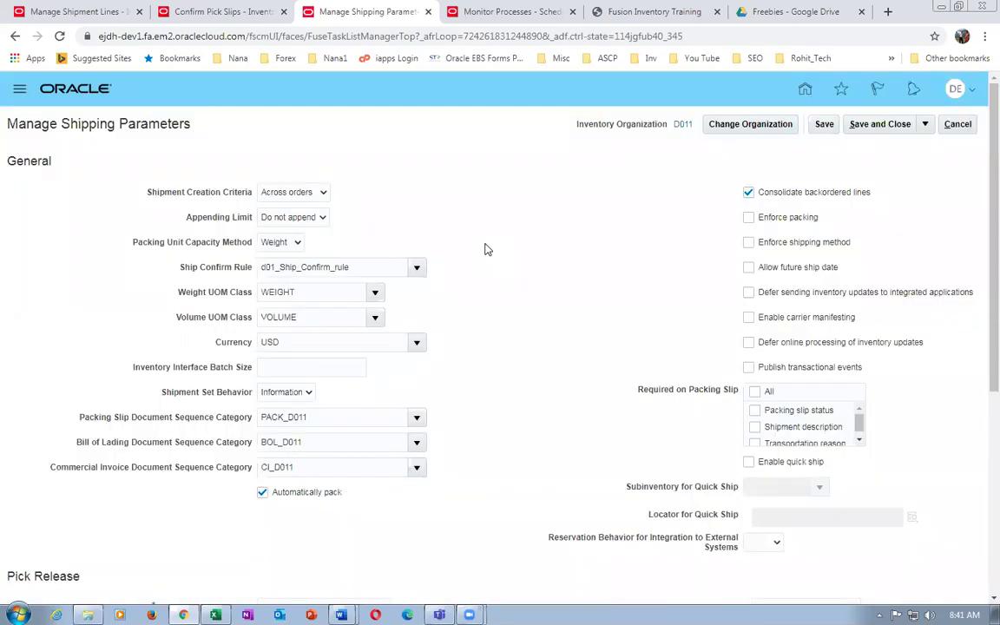
scroll(559, 297, down, 1)
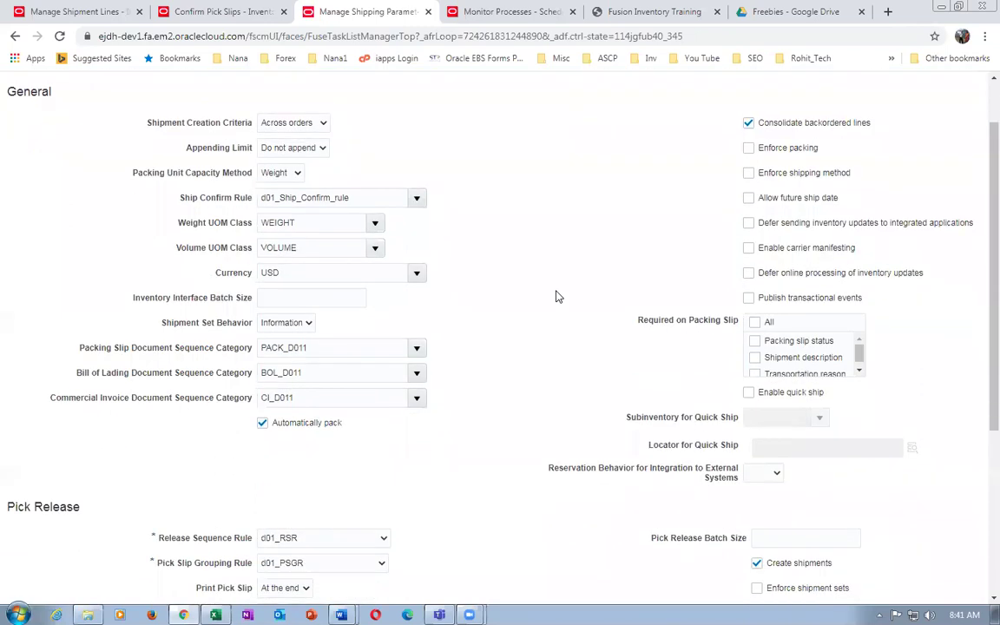
scroll(558, 297, down, 1)
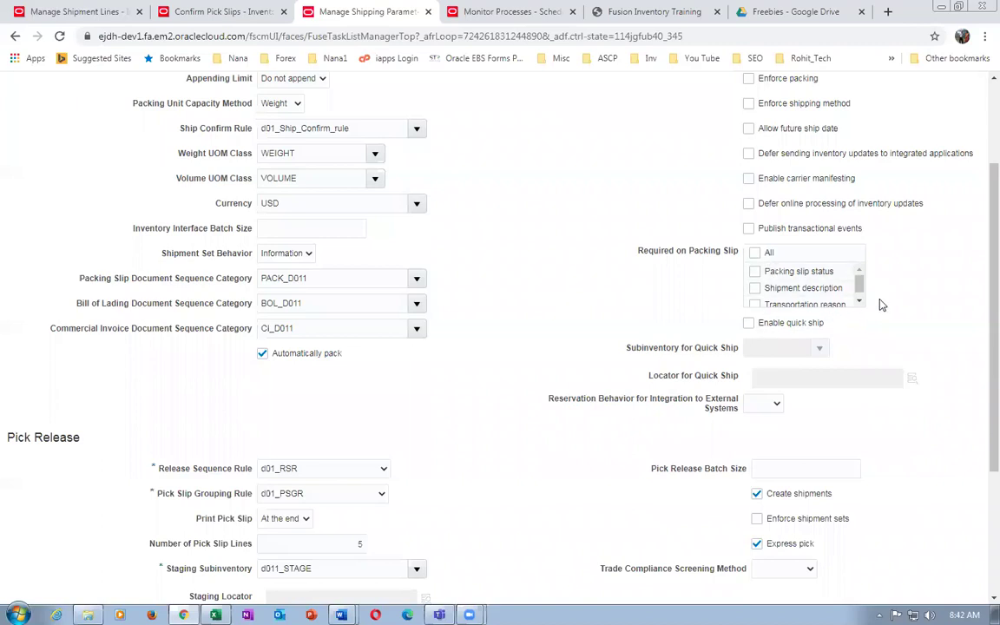
scroll(860, 309, down, 1)
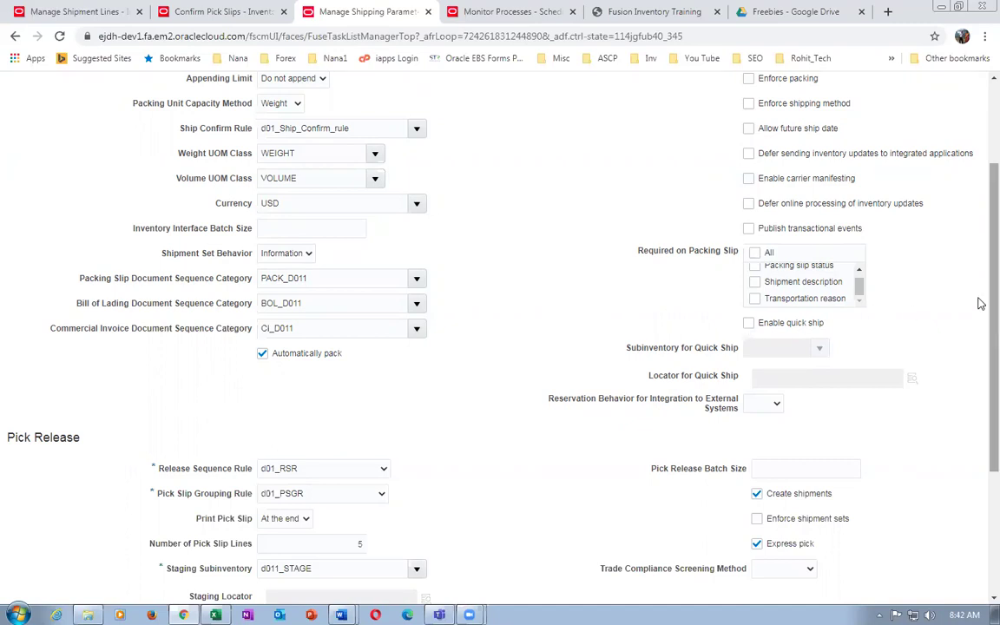
scroll(978, 384, down, 2)
scroll(978, 374, up, 1)
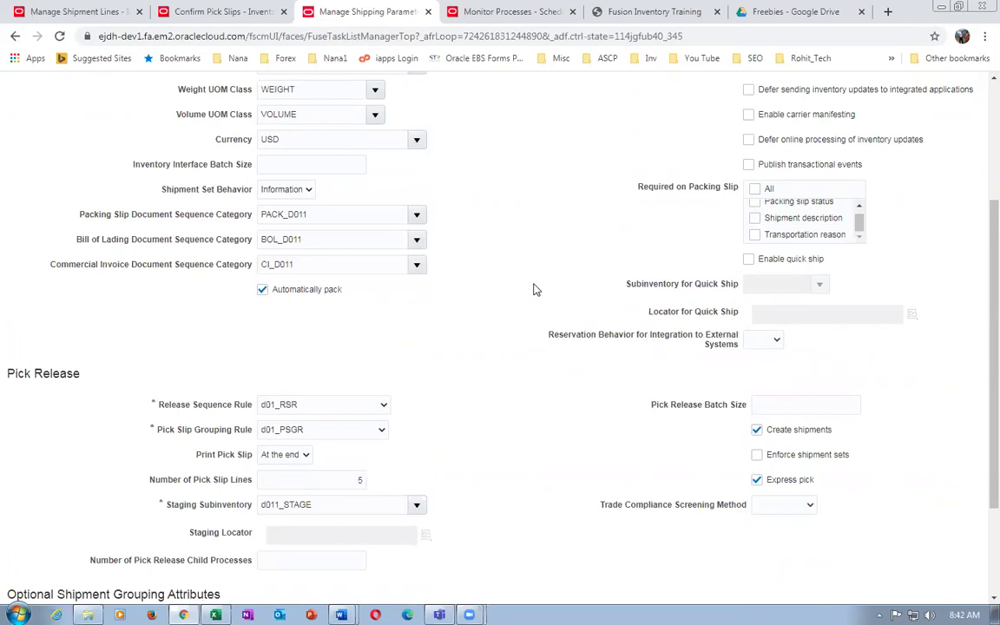
scroll(534, 289, up, 2)
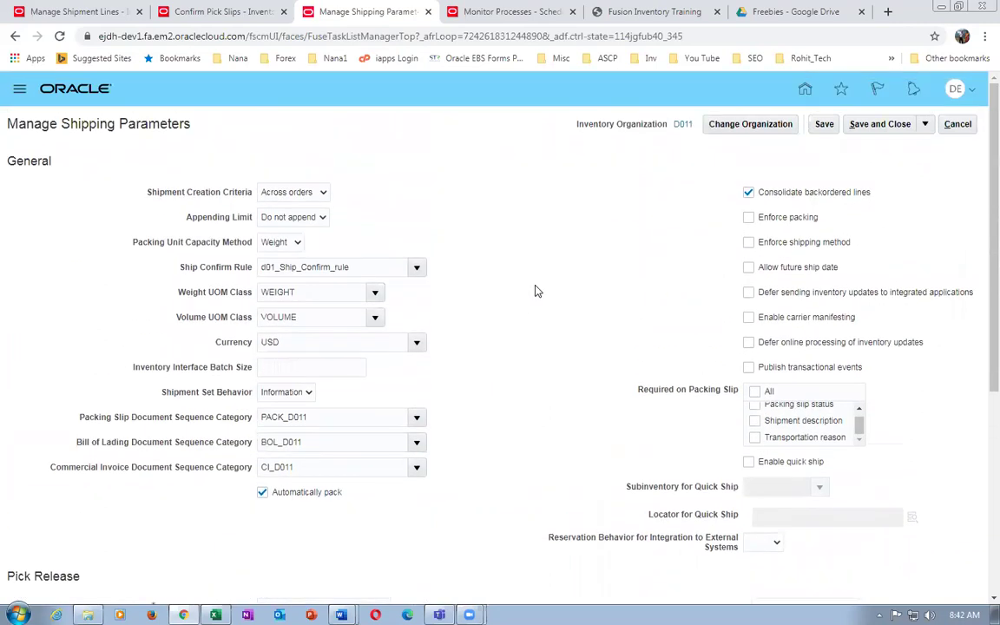
Ship confirm shipment 23005 from the shipment lines, continuing past the weight and volume warnings, and rerun the shipment lines search.
click(63, 11)
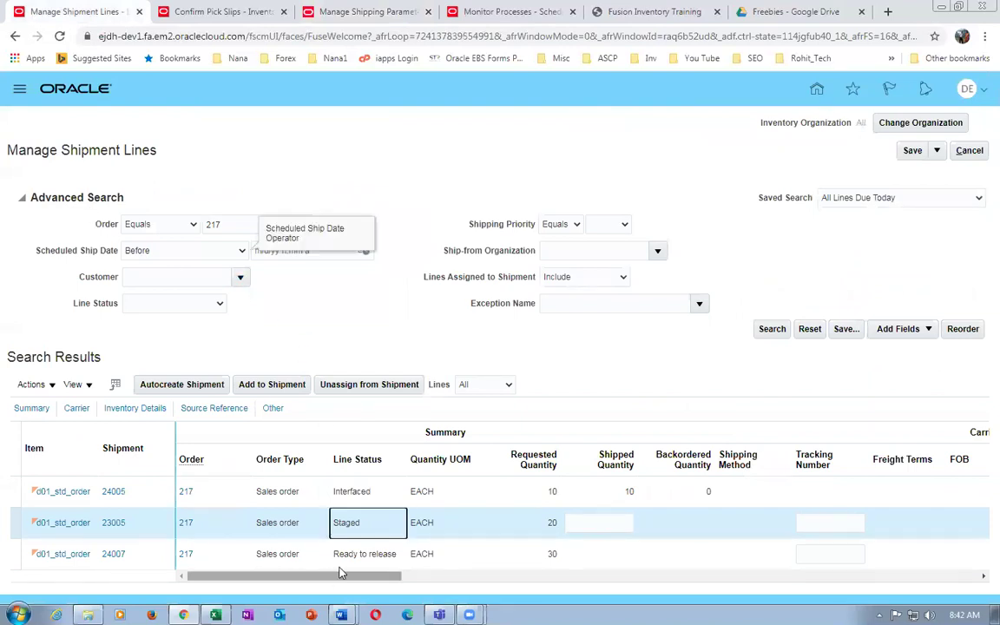
click(114, 523)
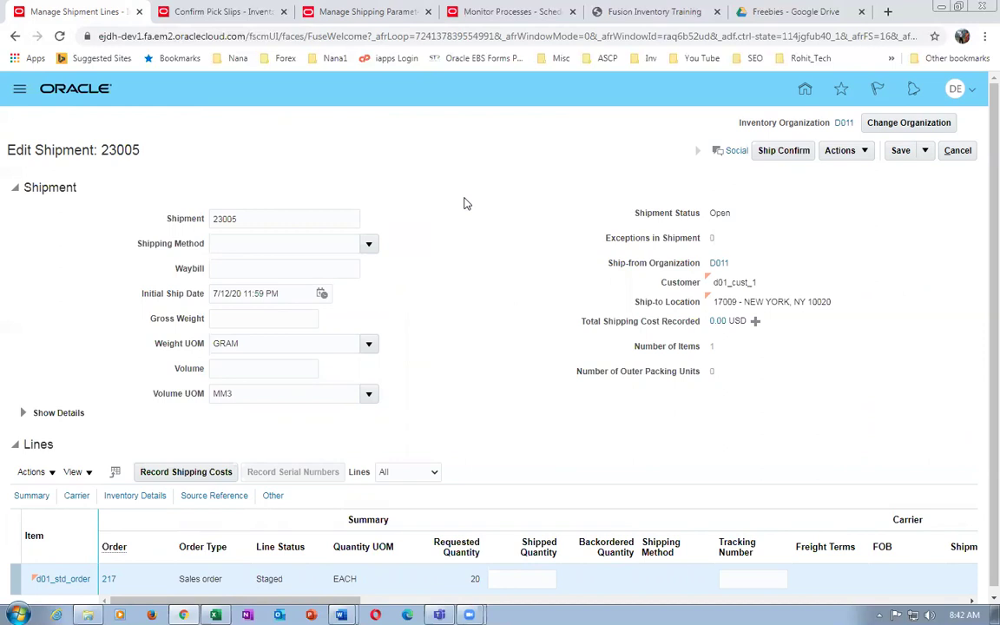
click(768, 151)
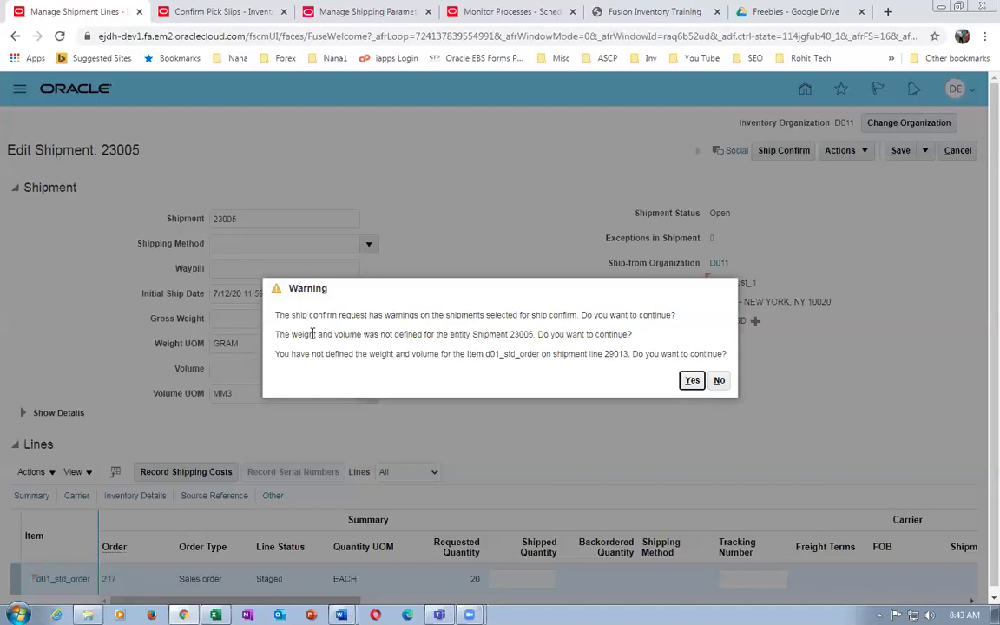
drag(312, 335, 445, 331)
drag(294, 353, 596, 350)
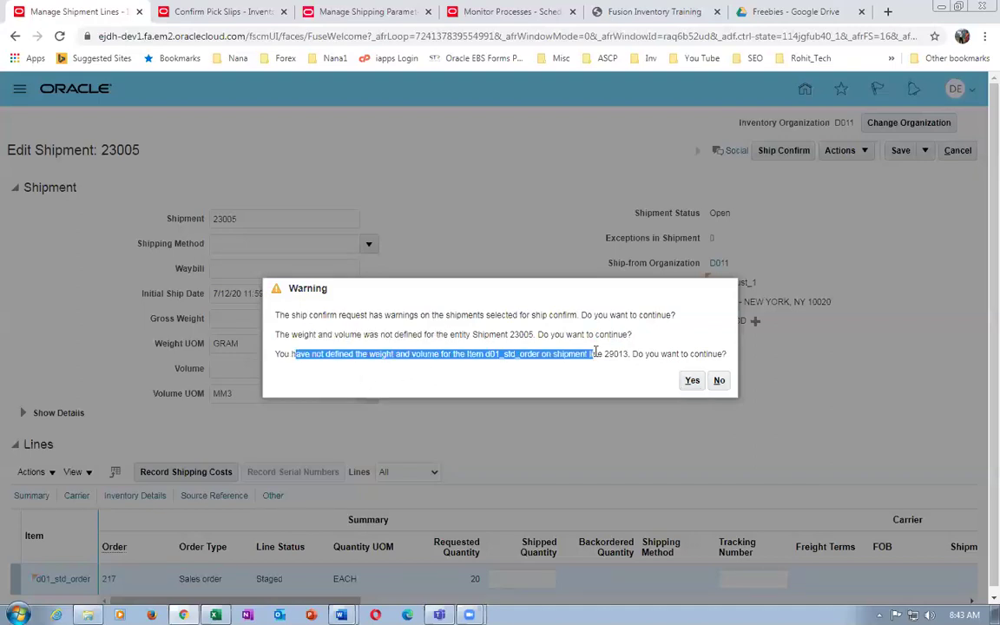
click(692, 380)
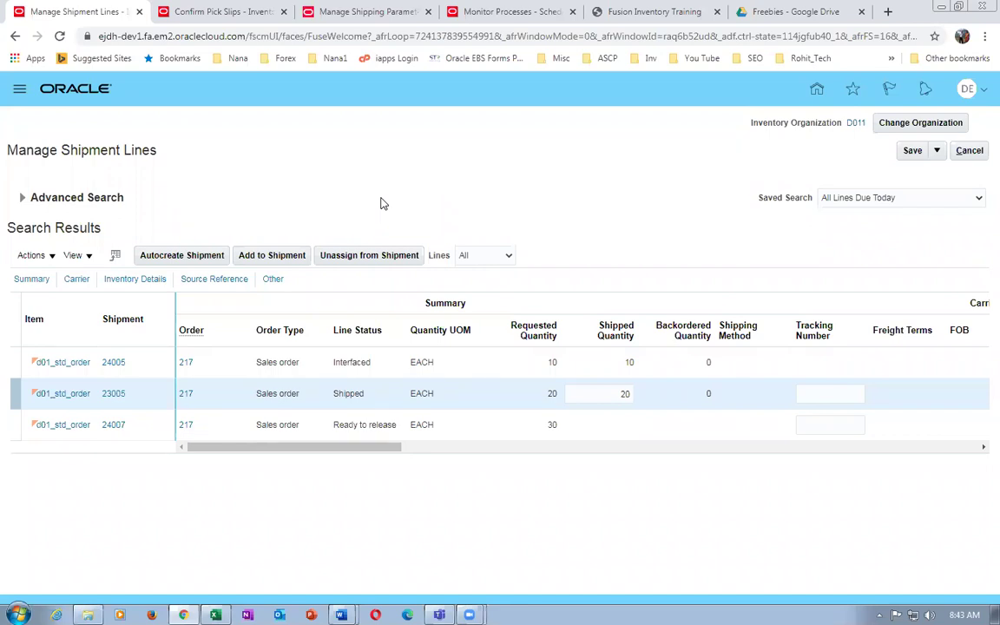
click(22, 197)
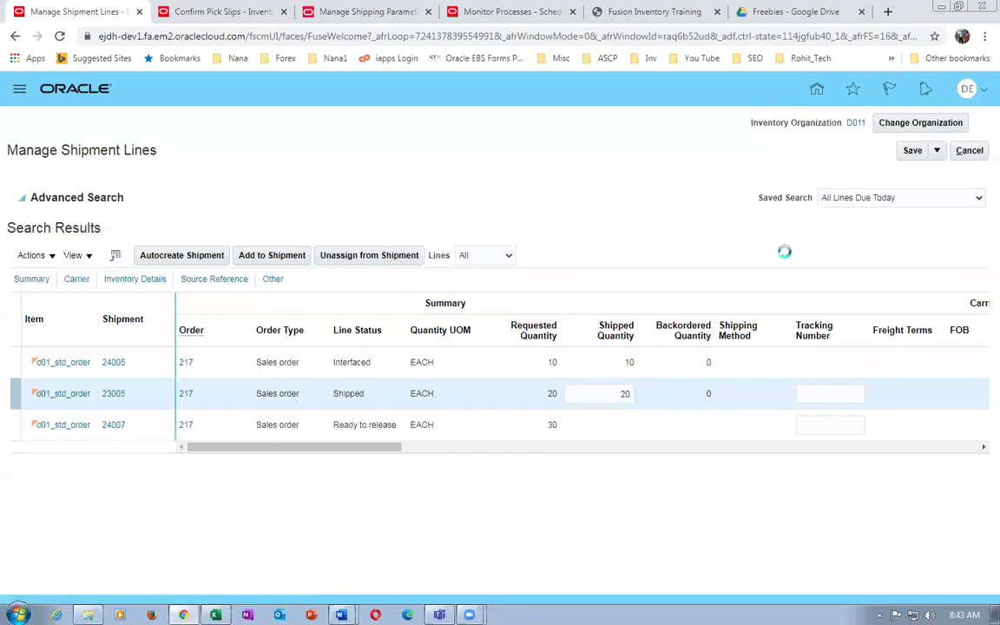
click(772, 332)
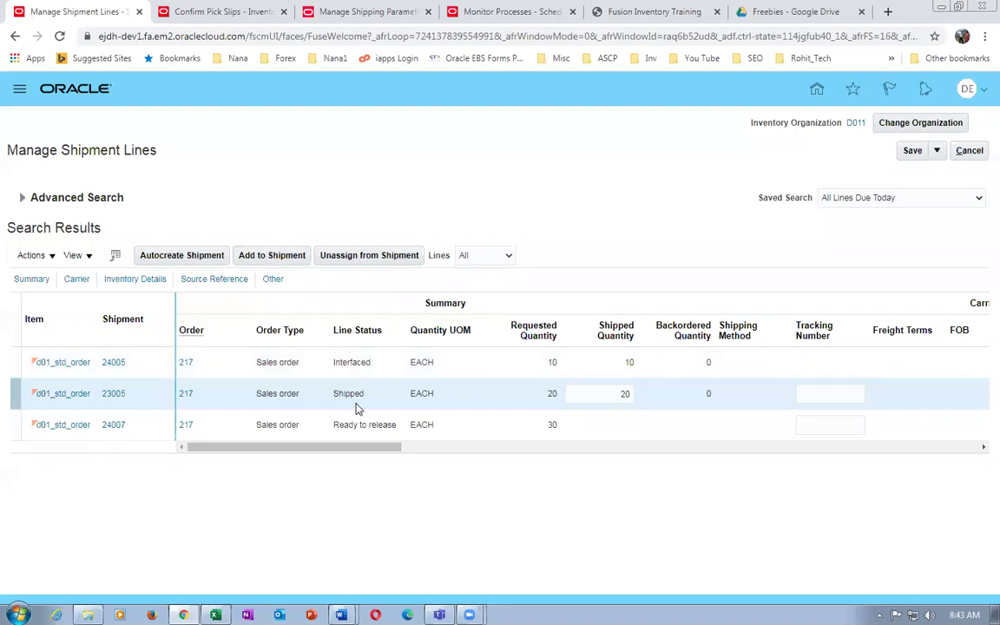
Duplicate the Confirm Pick Slips browser tab and open Scheduled Processes in the copy.
click(208, 12)
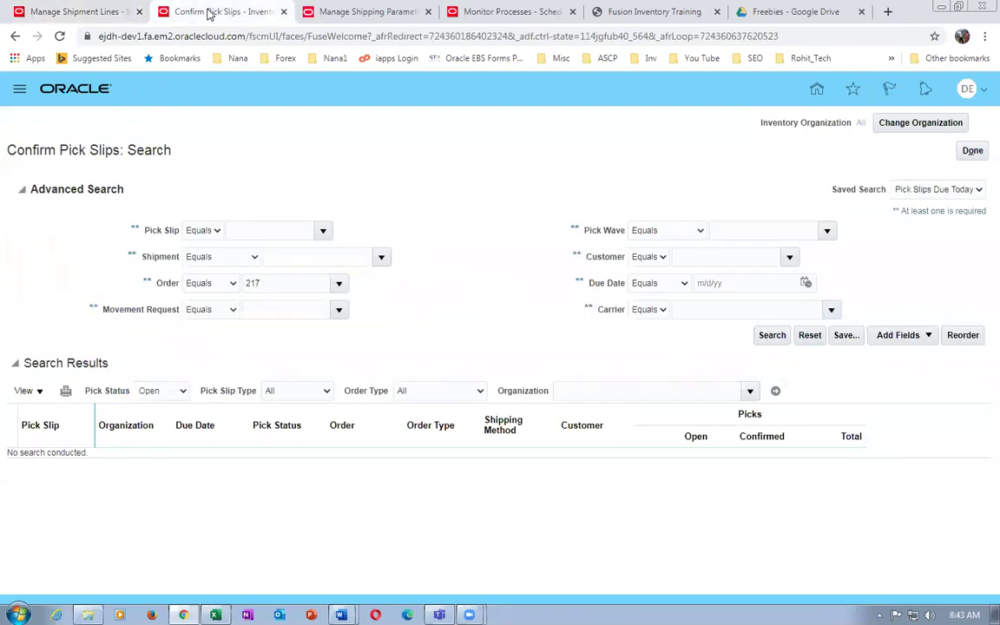
right_click(209, 12)
click(247, 75)
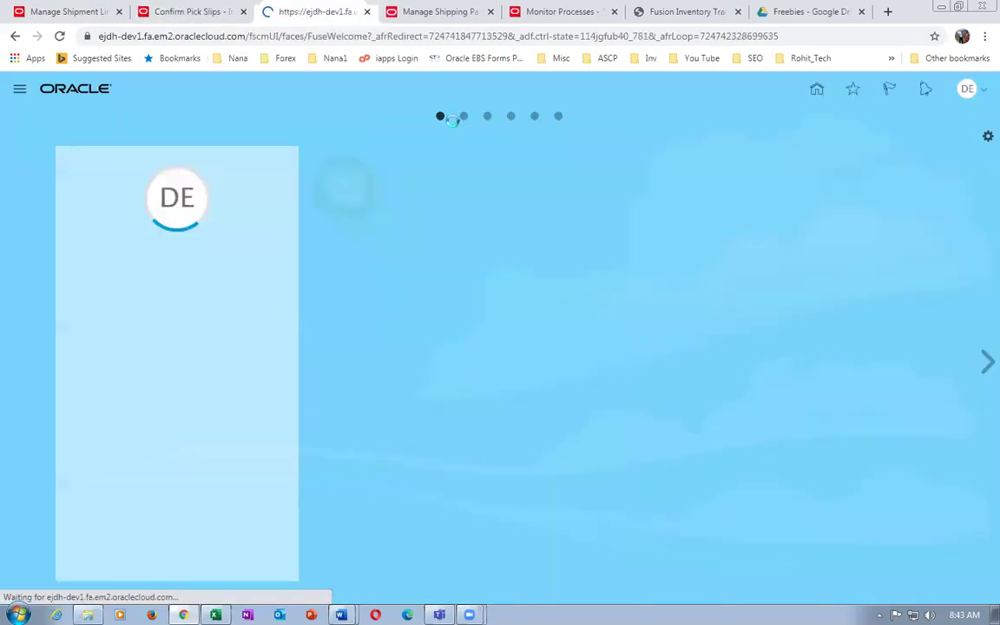
click(676, 300)
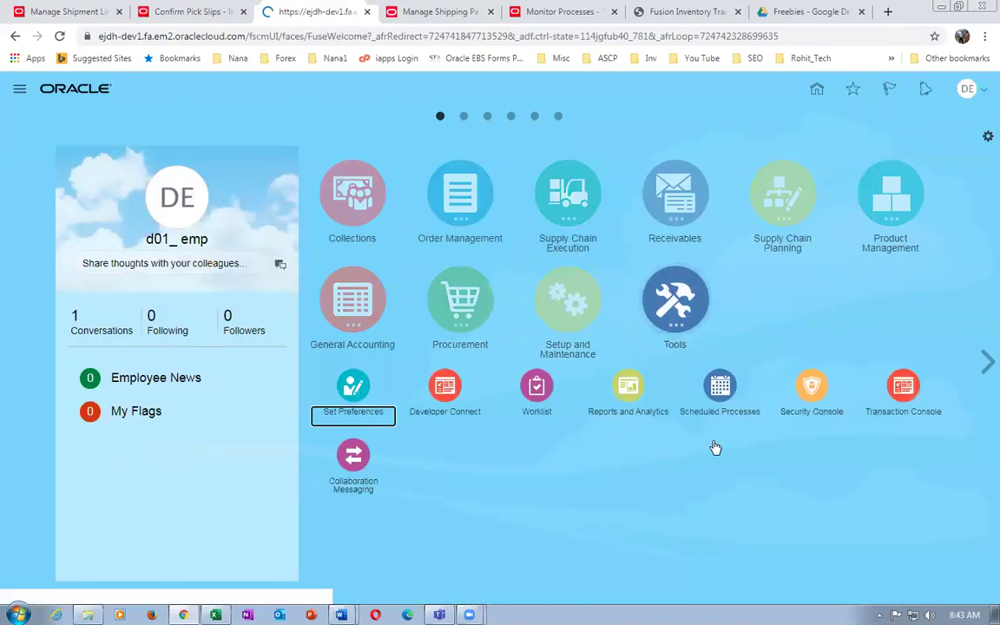
click(720, 384)
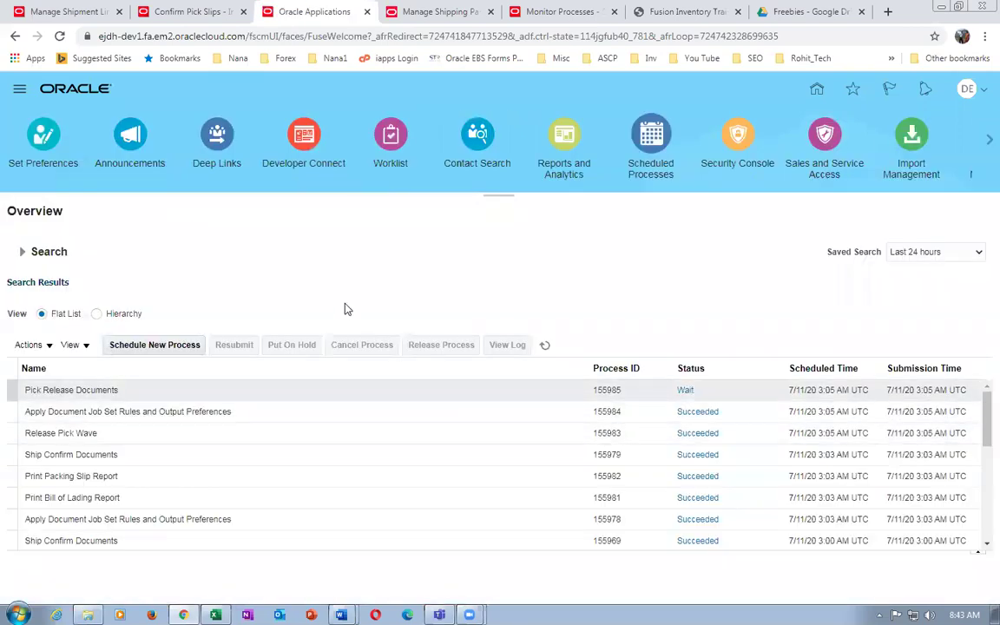
Refresh the scheduled processes list repeatedly to monitor the ship confirm processes, including Send Shipment Advice.
click(543, 347)
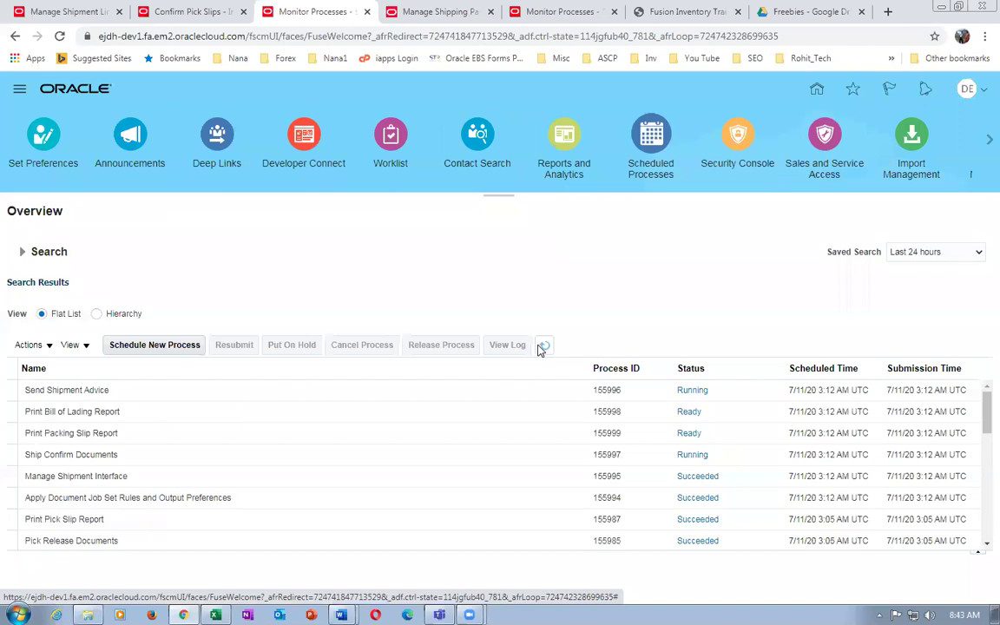
click(541, 347)
click(540, 346)
click(541, 347)
click(544, 347)
click(543, 346)
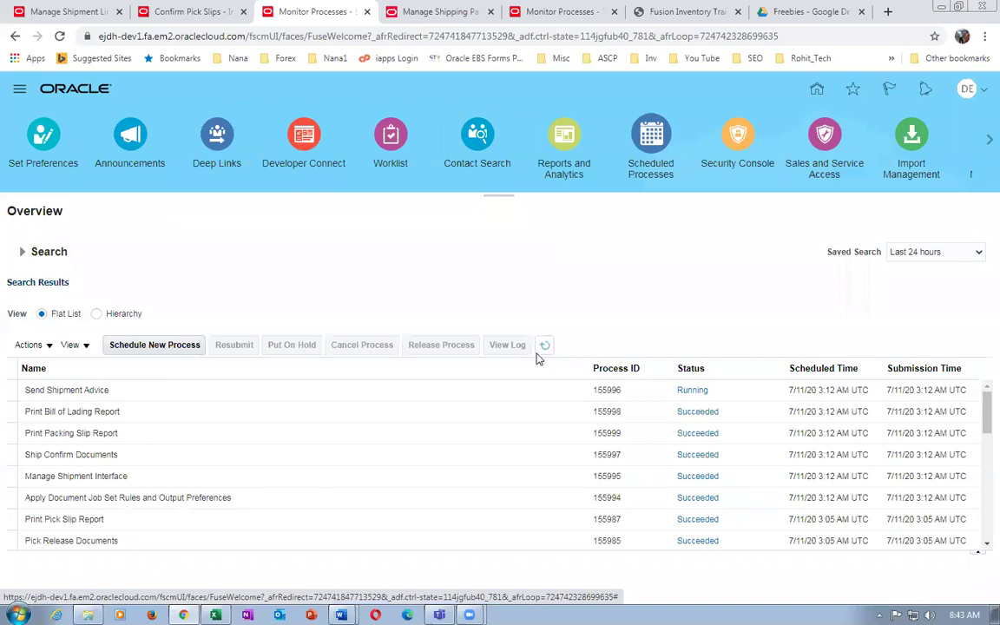
click(141, 392)
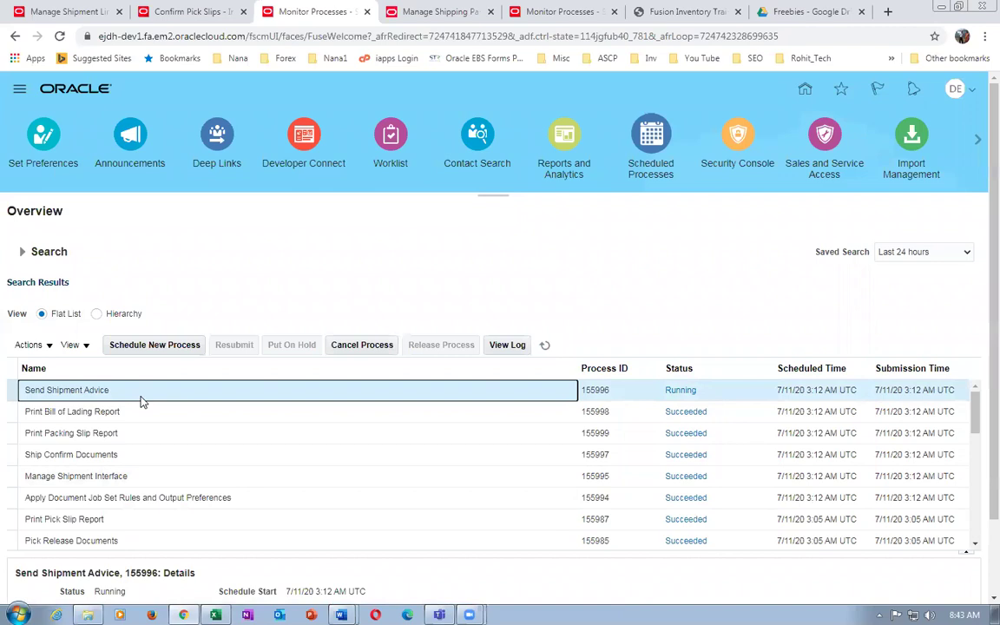
click(544, 345)
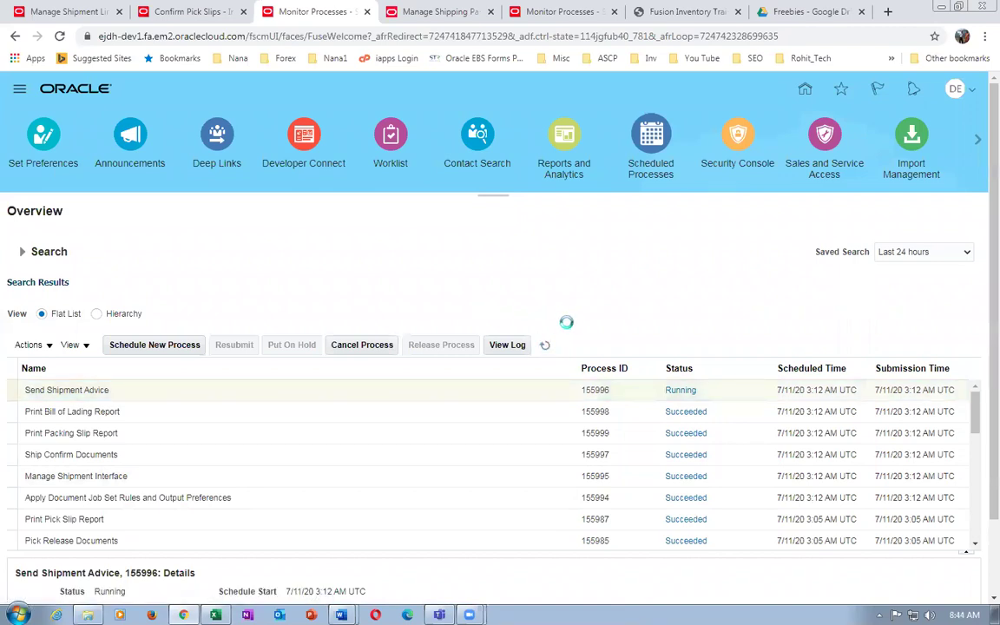
click(544, 346)
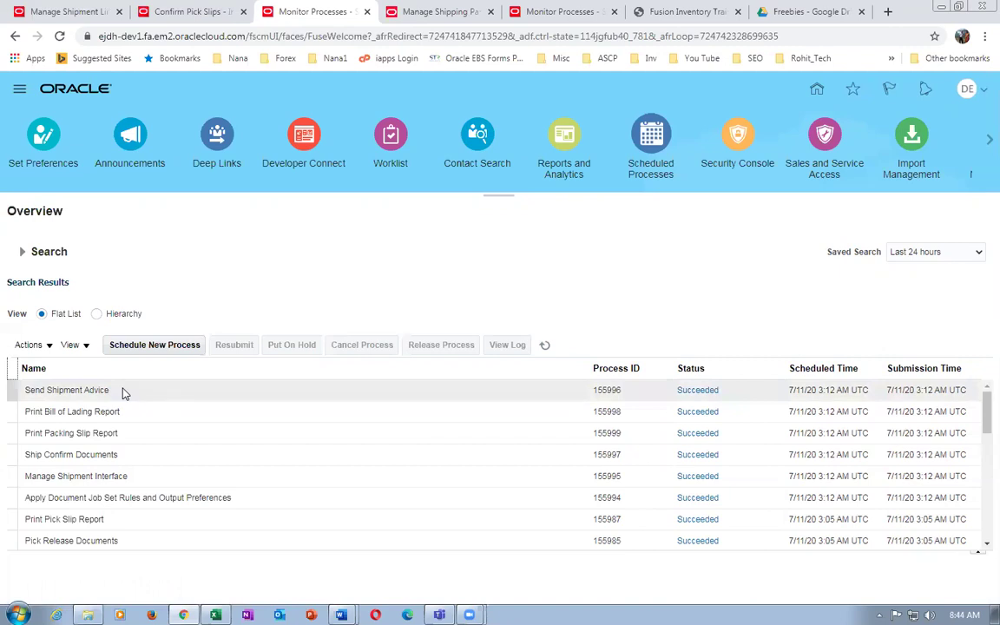
click(546, 344)
click(543, 350)
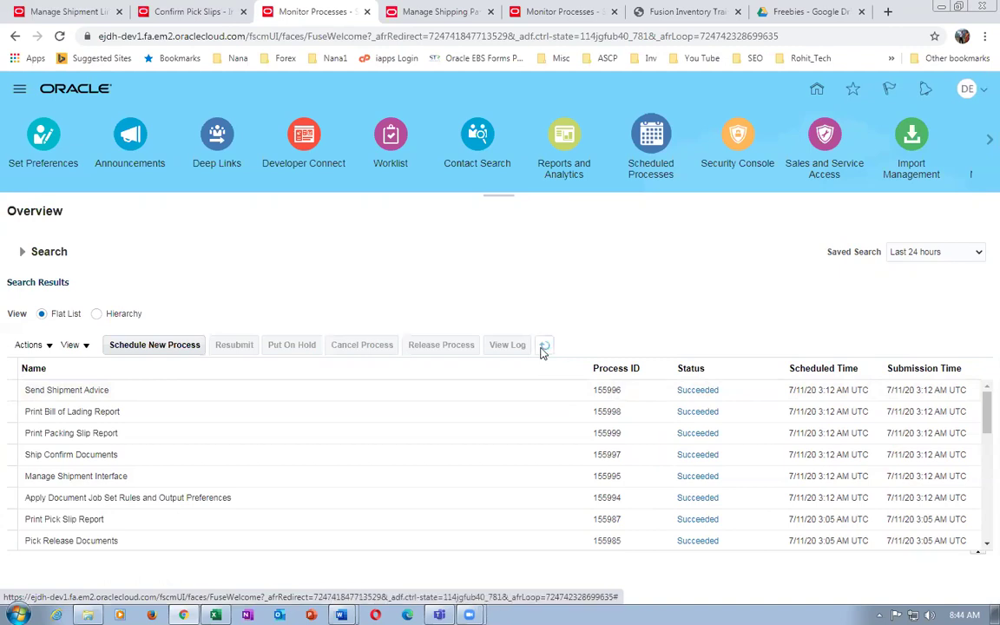
Duplicate the scheduled processes browser tab and open the task search of Setup and Maintenance in the copy.
right_click(308, 12)
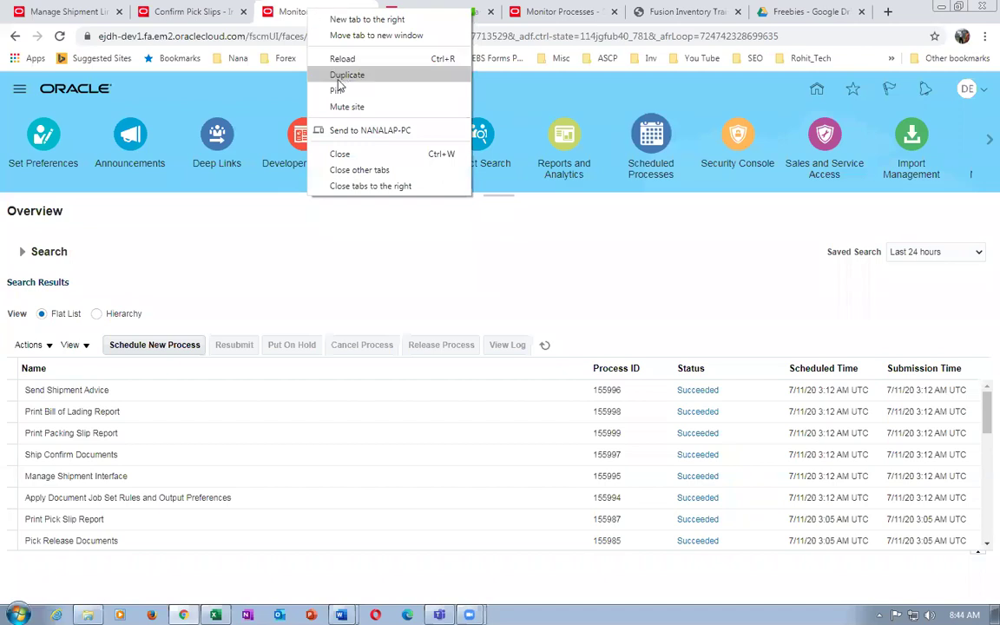
click(346, 75)
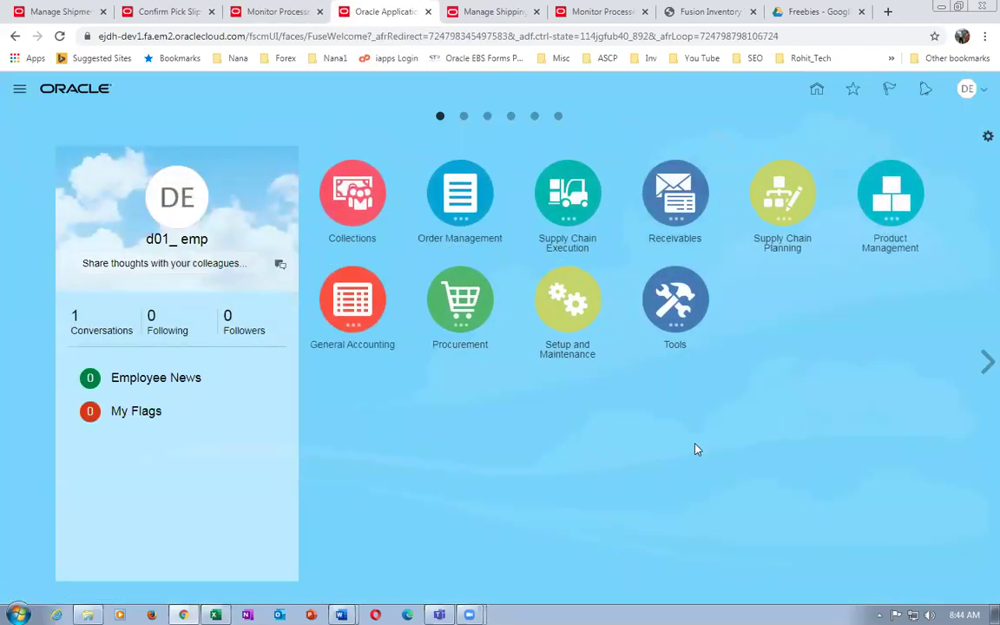
click(968, 105)
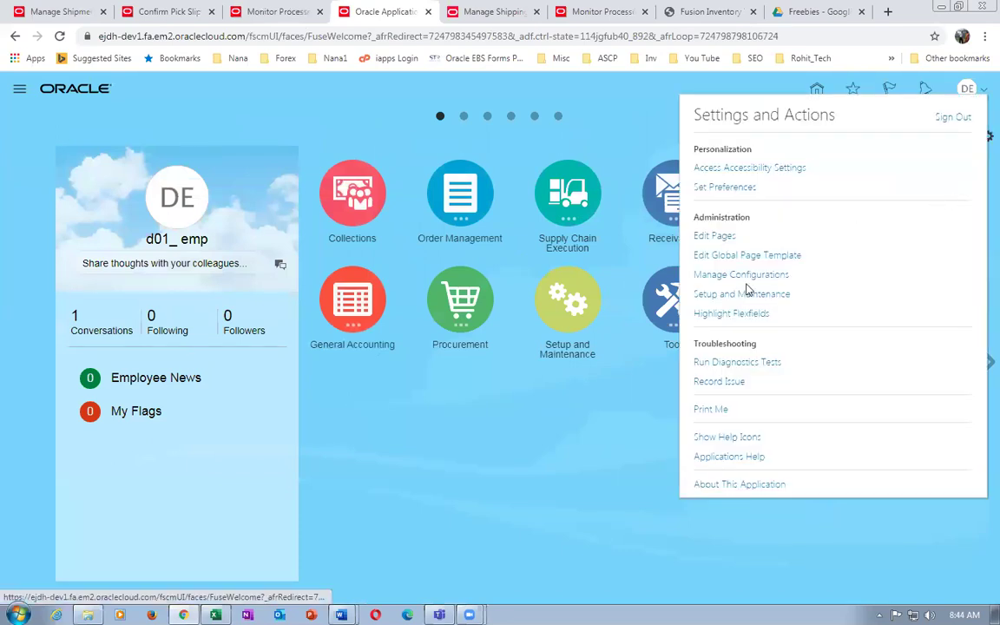
click(744, 293)
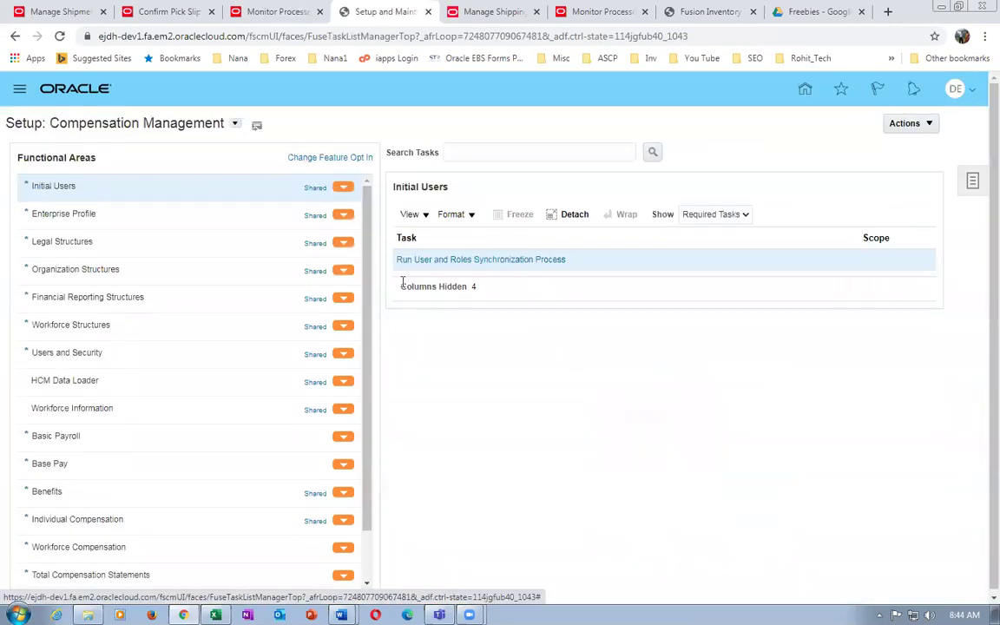
click(974, 180)
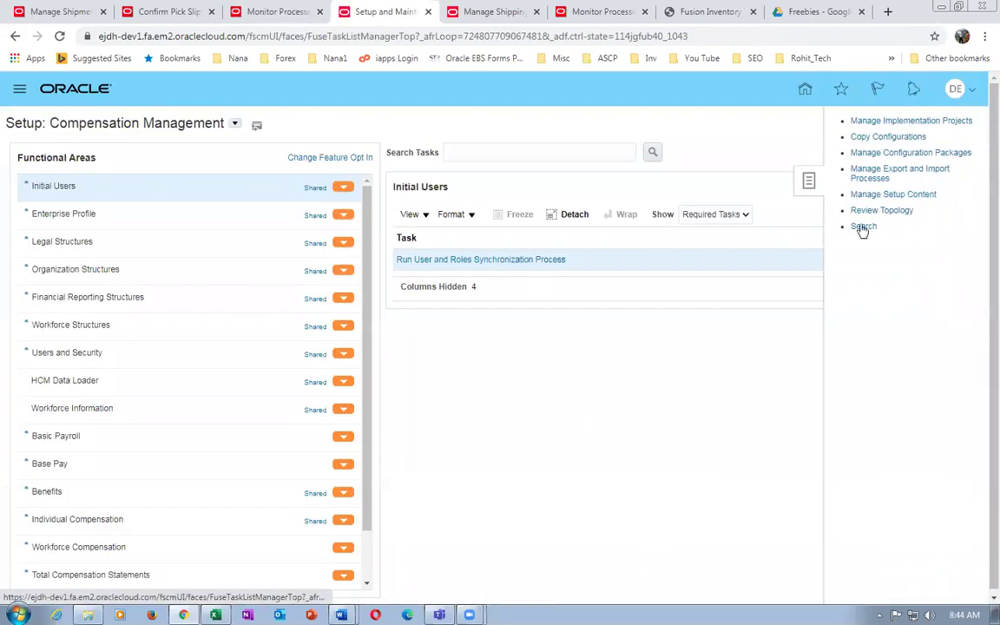
click(862, 227)
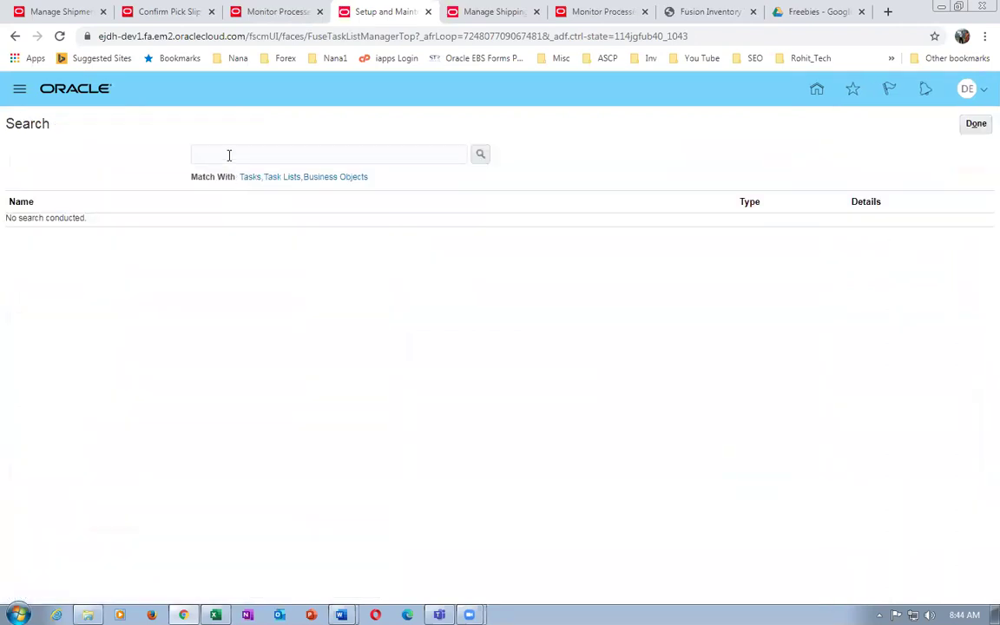
Search the setup tasks for man%ship%conf% and open Manage Ship Confirm Rules.
click(229, 153)
text(man%)
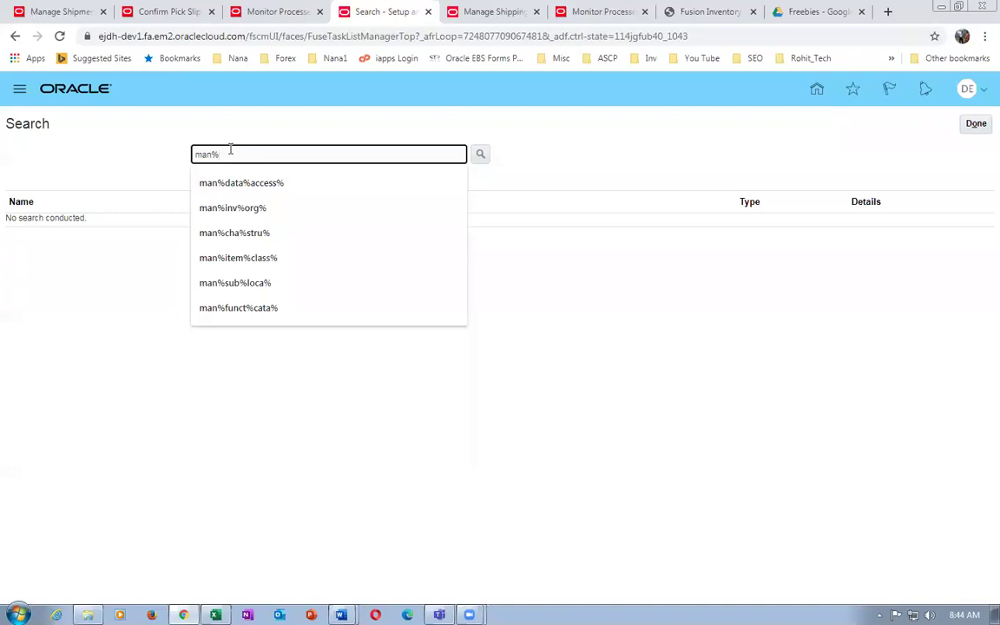
text(ship%)
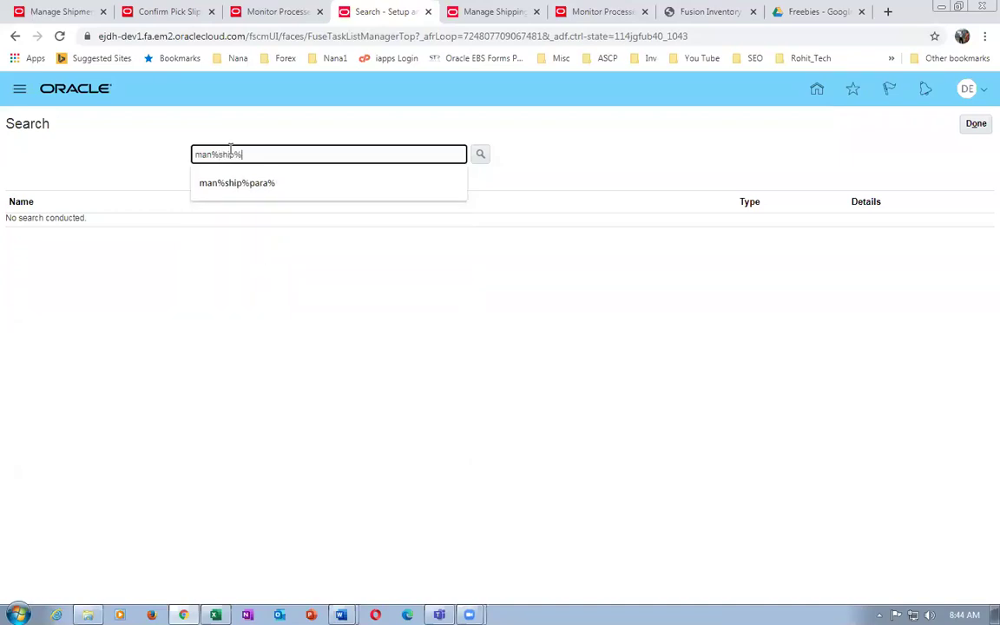
text(conf%)
key(Return)
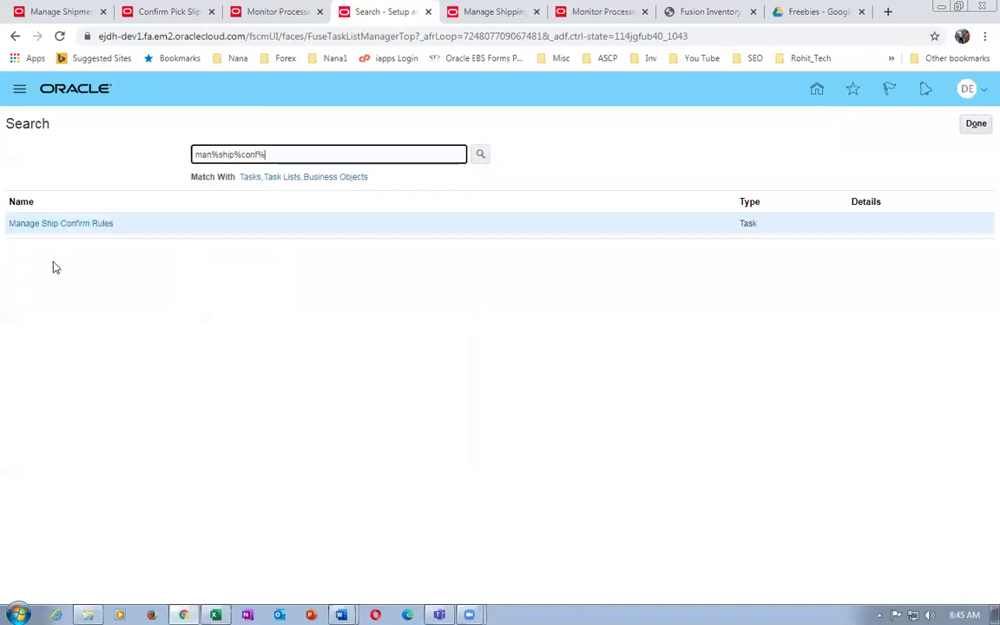
click(53, 223)
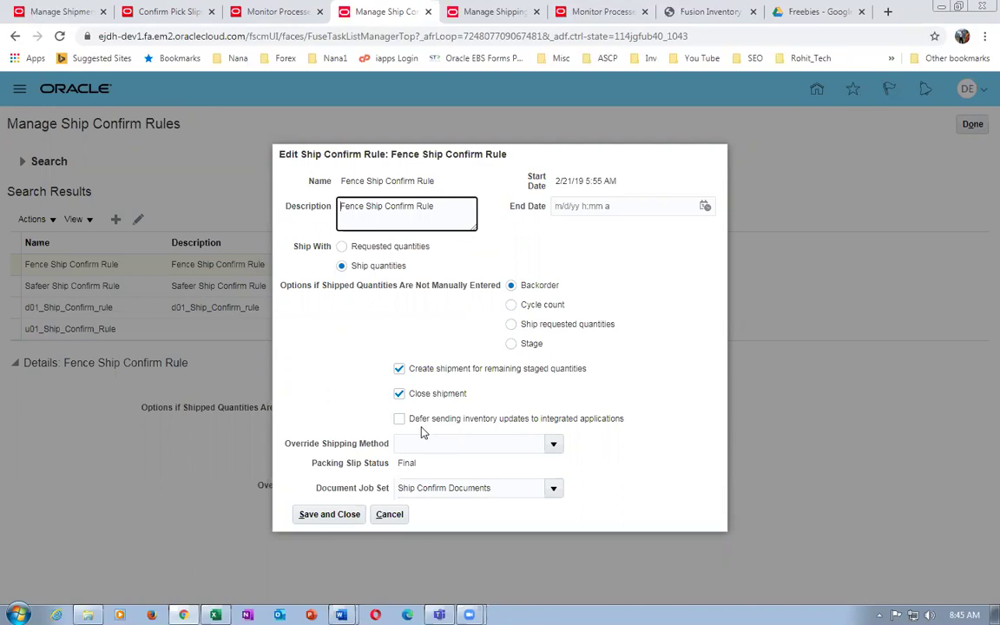
Review the Fence Ship Confirm Rule options, close the rule without changes, and return to the Confirm Pick Slips search.
click(382, 520)
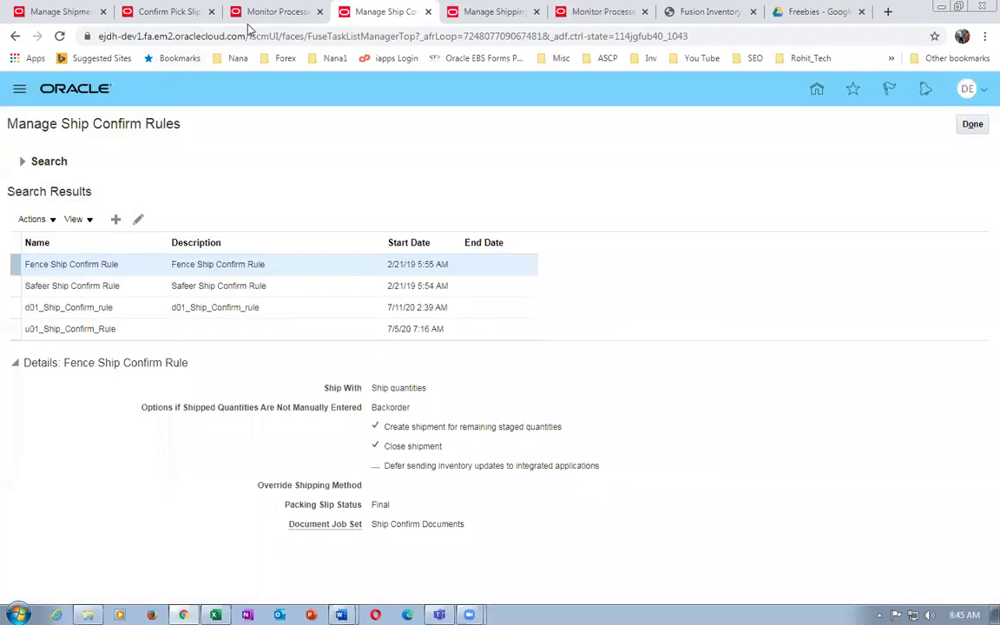
click(271, 13)
click(157, 12)
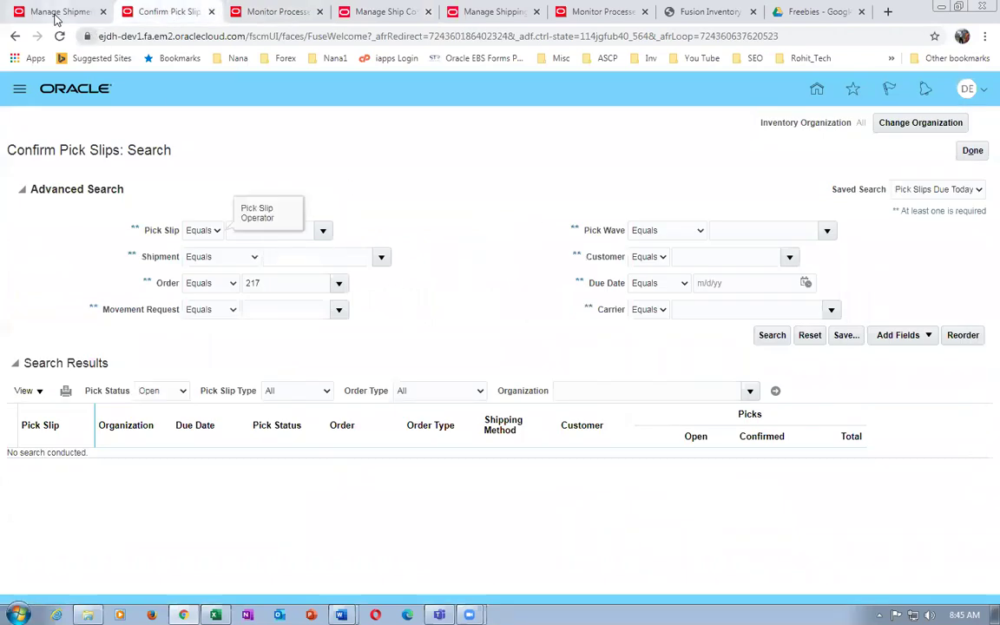
Rerun the search in Manage Shipment Lines, review the shipment for the line with requested quantity 20, and return to the lines.
click(56, 13)
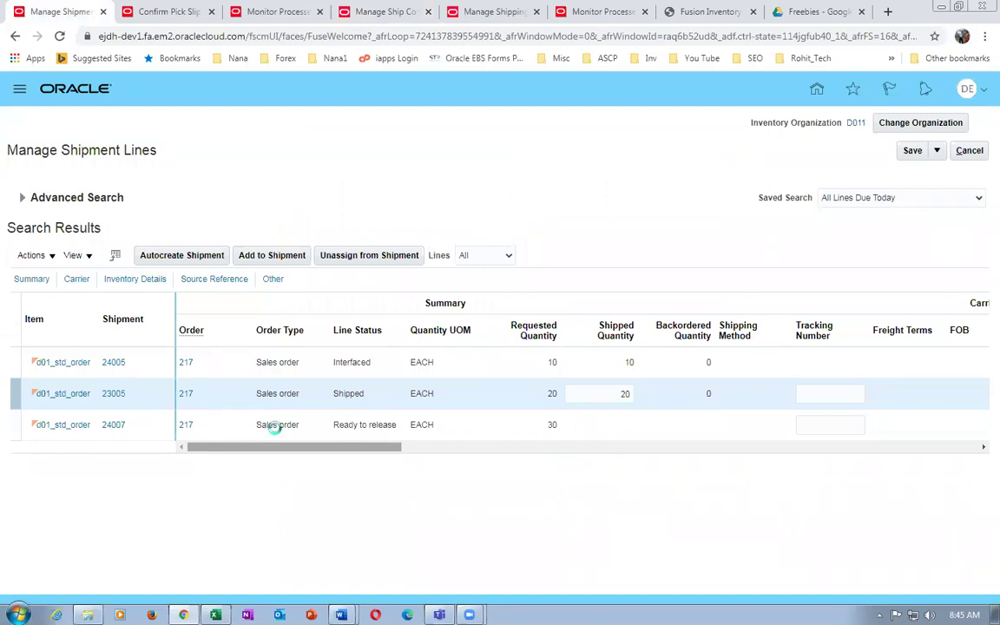
click(21, 197)
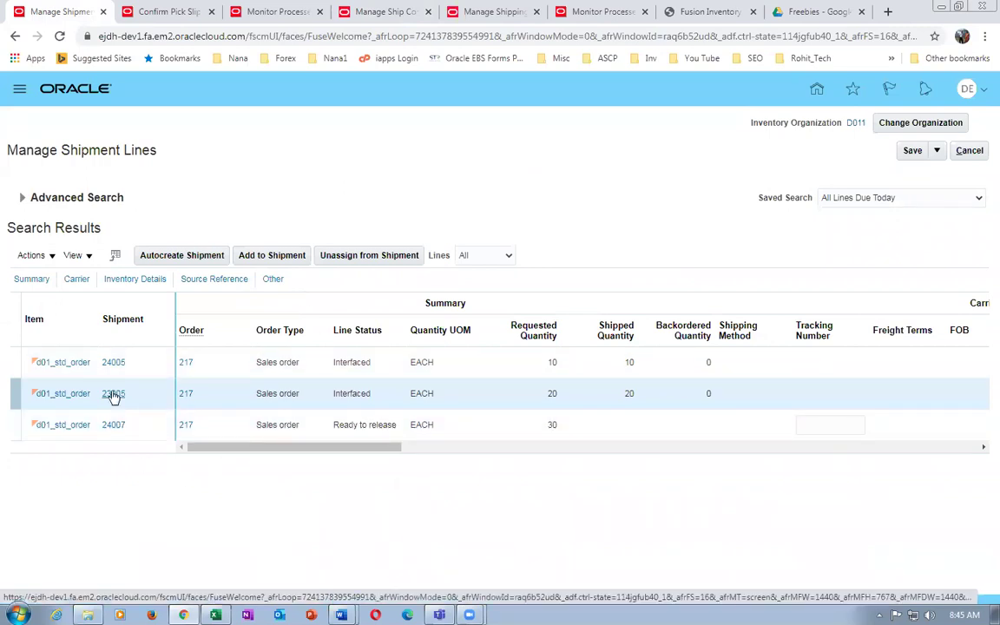
click(113, 394)
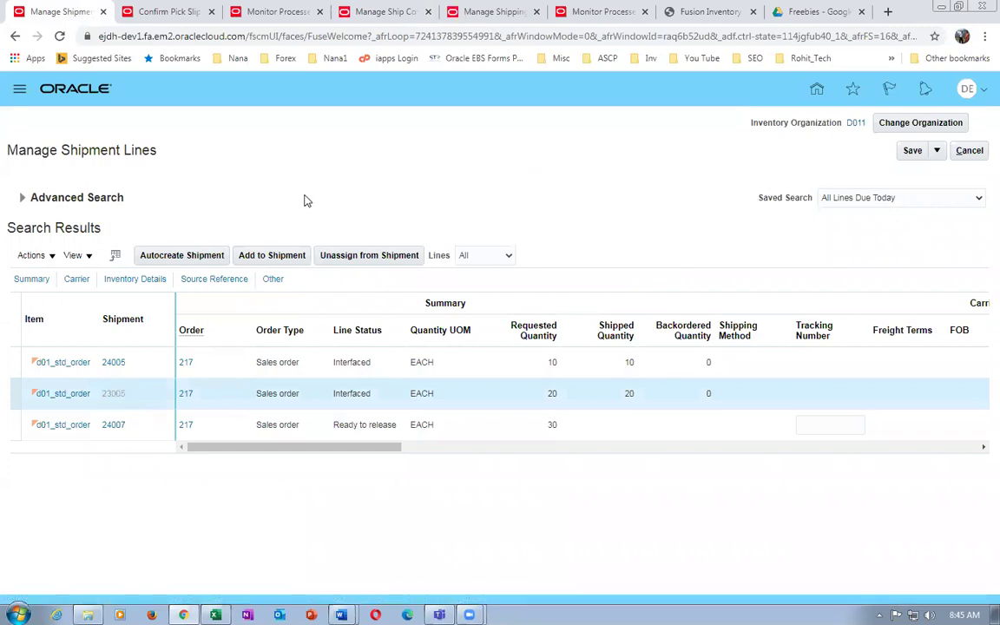
drag(215, 212, 234, 224)
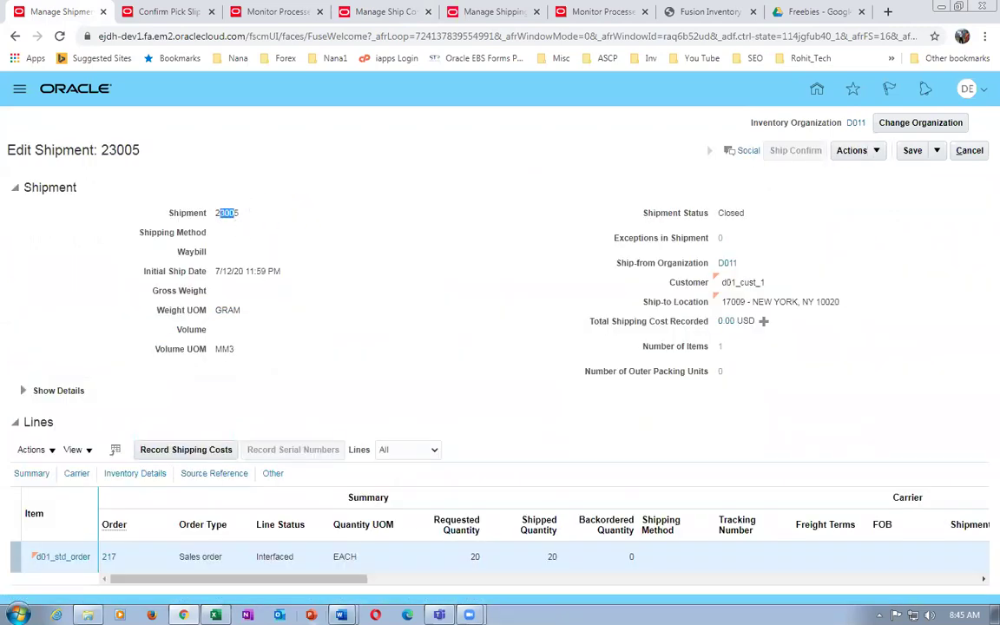
mouse_move(208, 580)
mouse_down()
mouse_move(862, 591)
mouse_move(217, 584)
mouse_up()
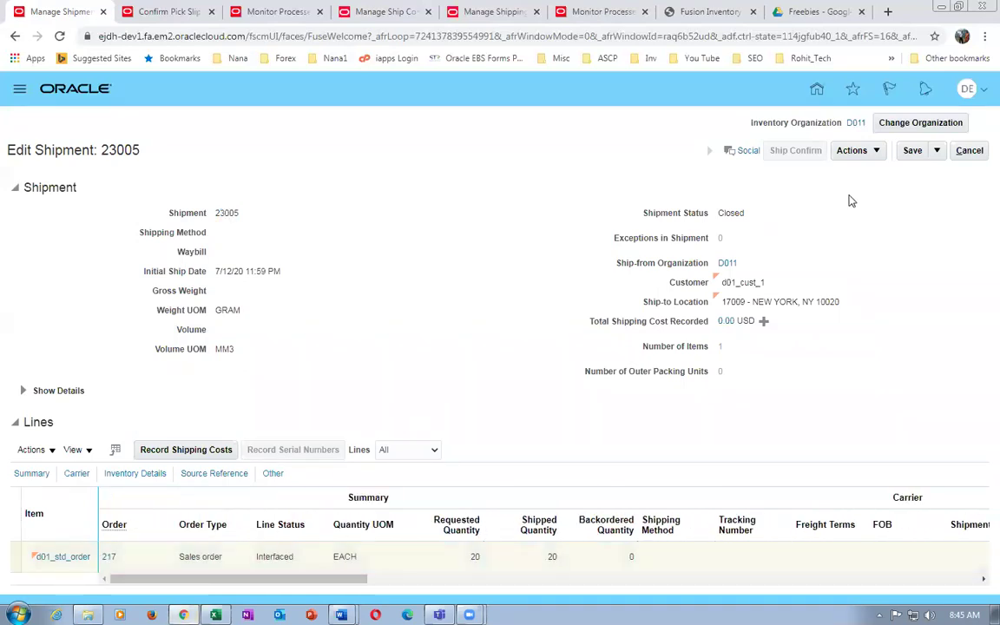
click(913, 150)
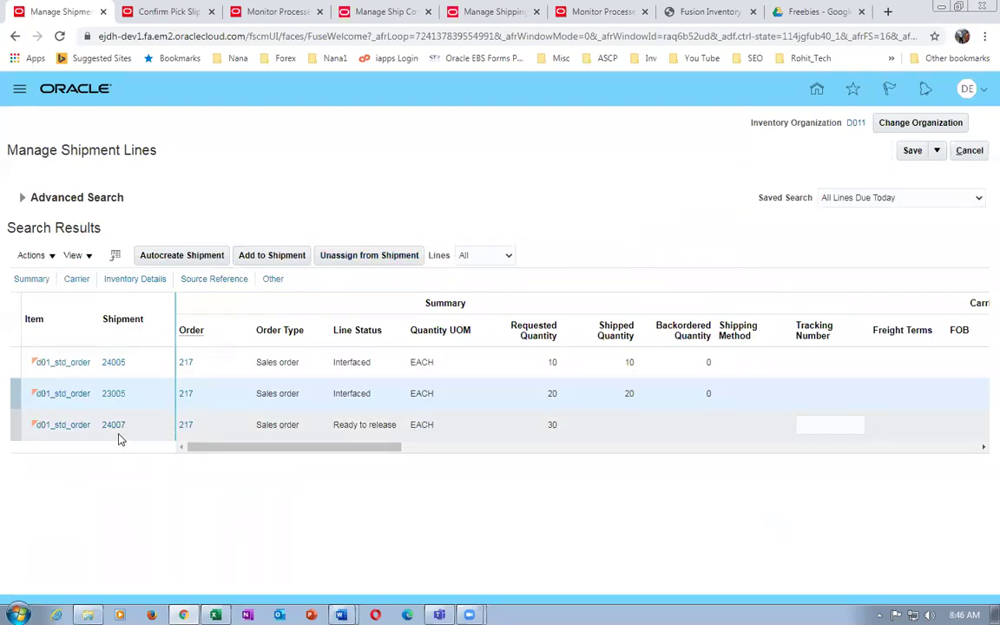
Leave the shipment lines and start a new pick wave in organization D011 with the release rule d01_PWRR.
click(969, 151)
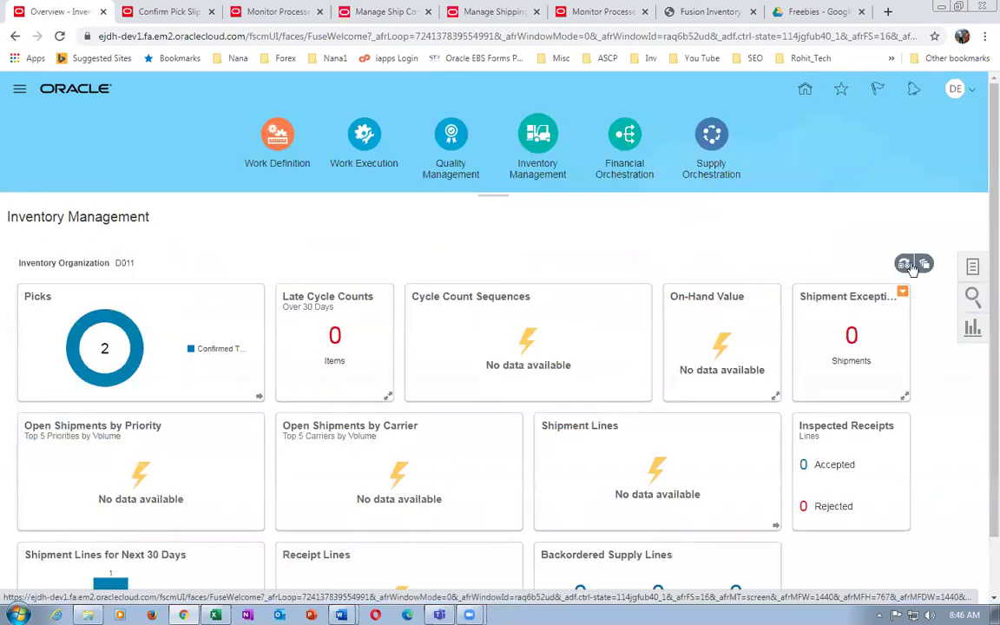
click(971, 270)
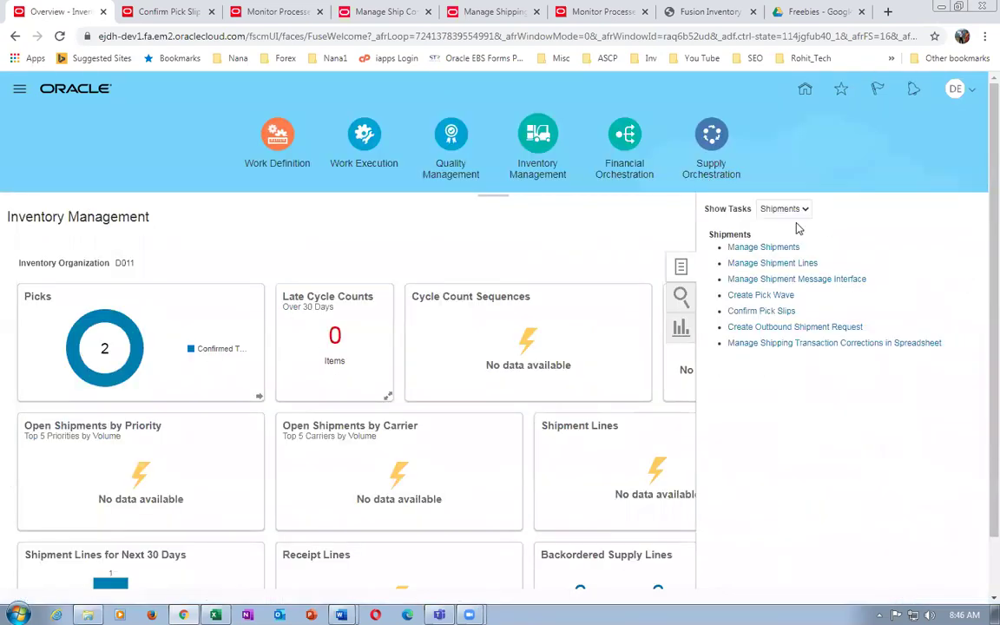
click(753, 297)
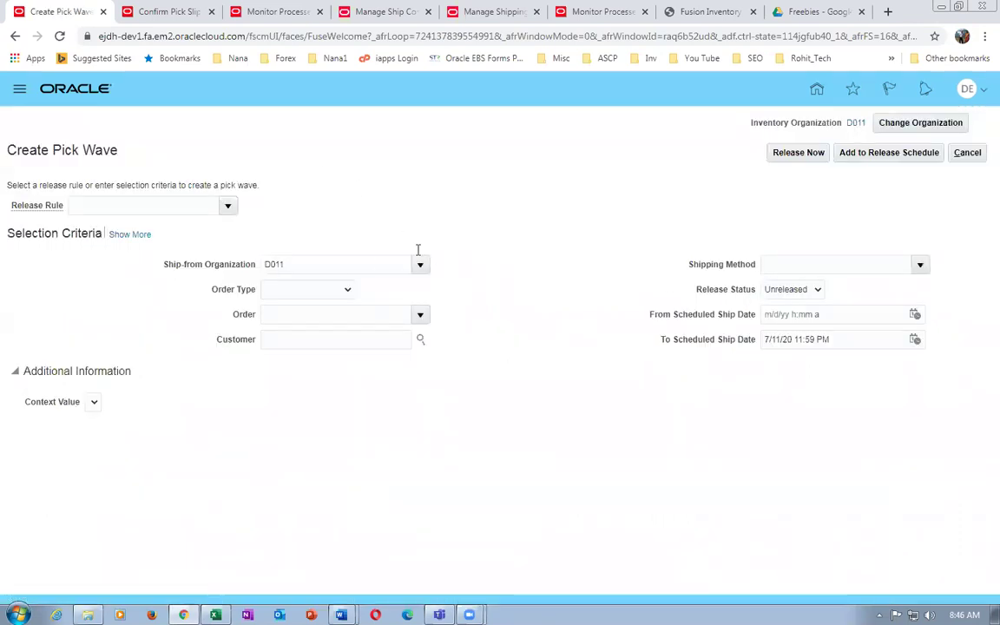
click(94, 209)
text(d01)
key(Tab)
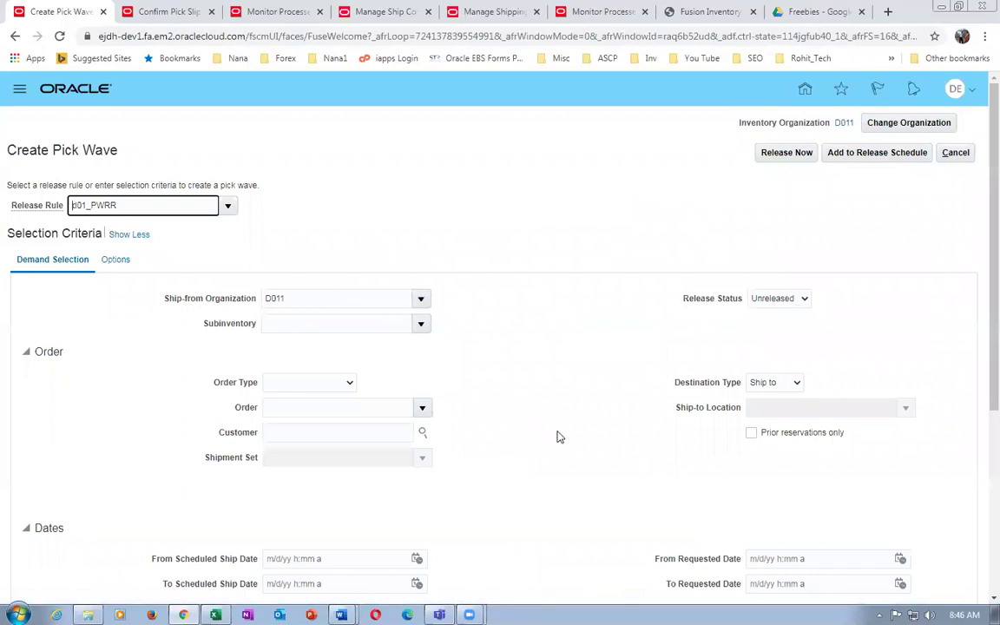
Review the expanded demand selection criteria and processing options, and set the ship confirm rule to d01_Ship_Confirm_rule.
scroll(556, 393, down, 3)
scroll(557, 393, up, 4)
click(115, 259)
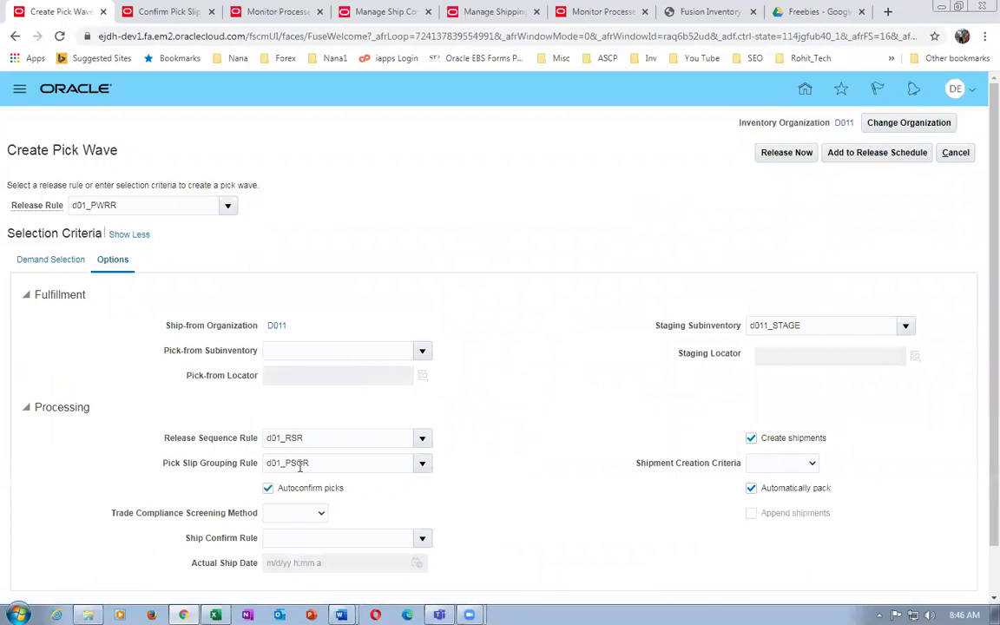
scroll(566, 419, down, 1)
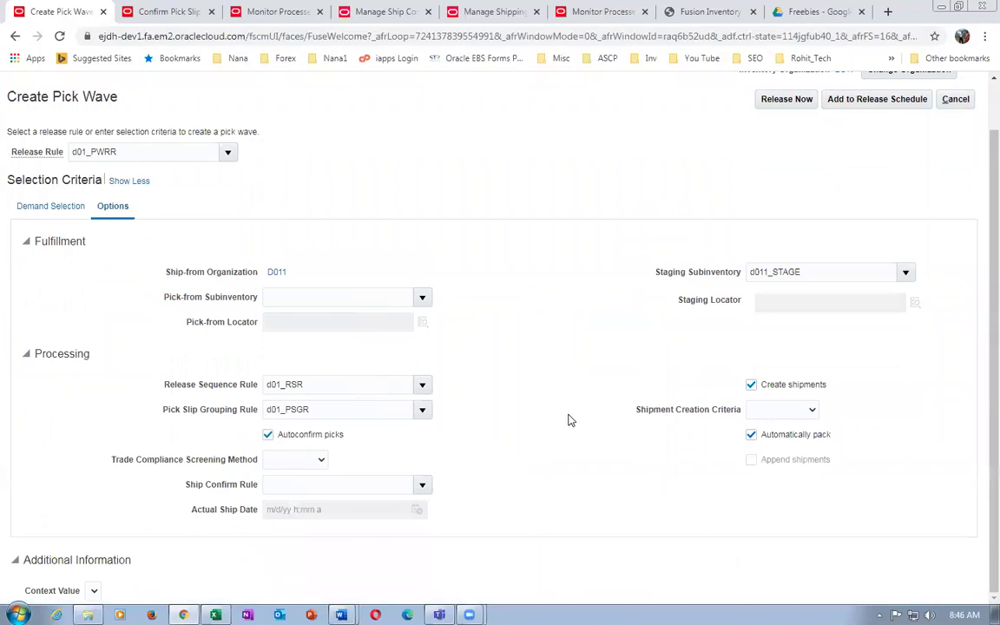
click(281, 482)
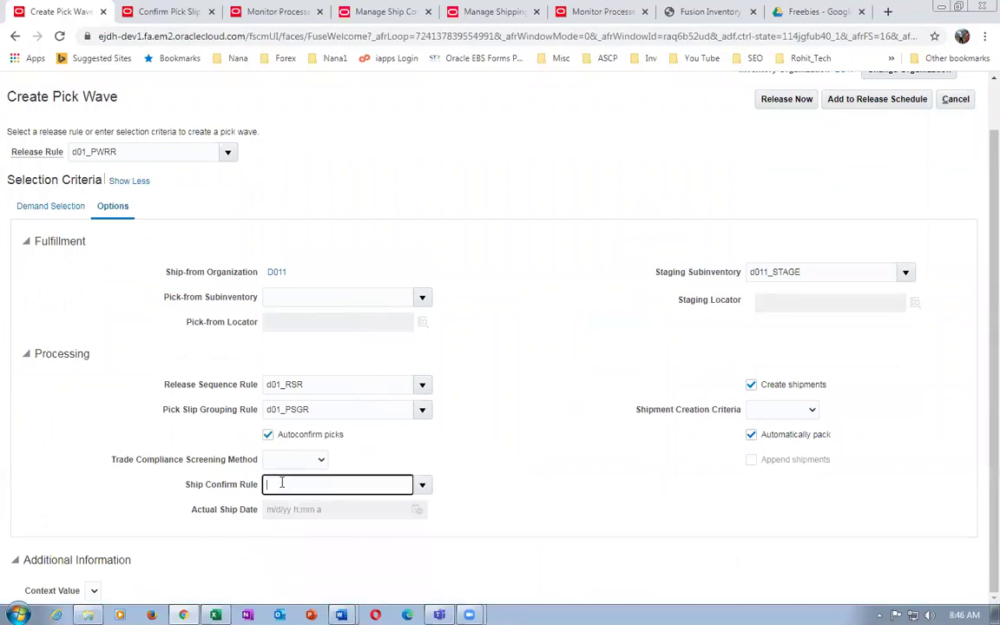
text(d01)
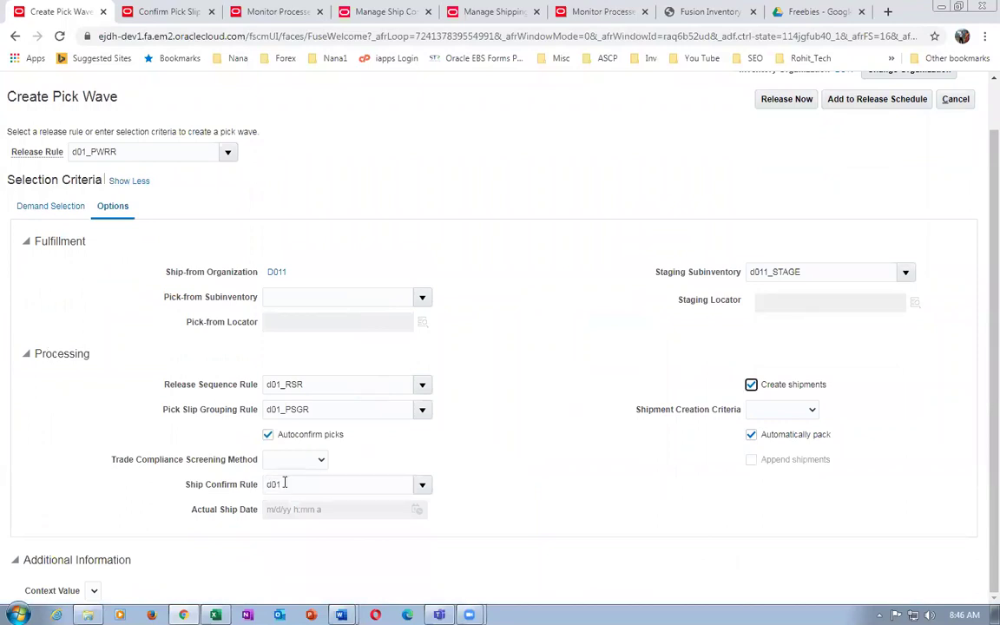
key(Tab)
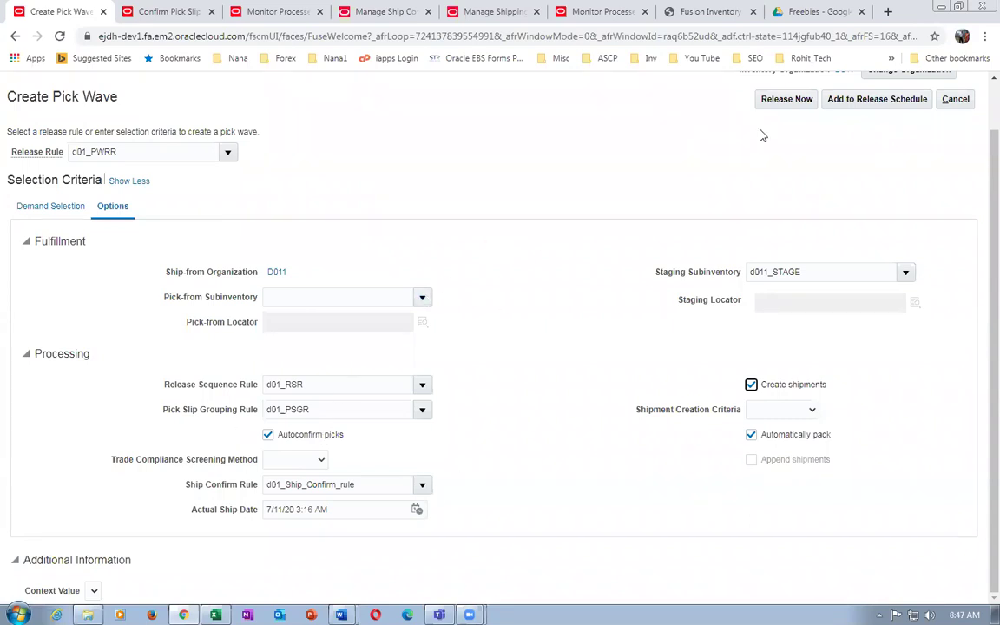
Try to release the pick wave immediately without specifying an order.
scroll(607, 195, up, 1)
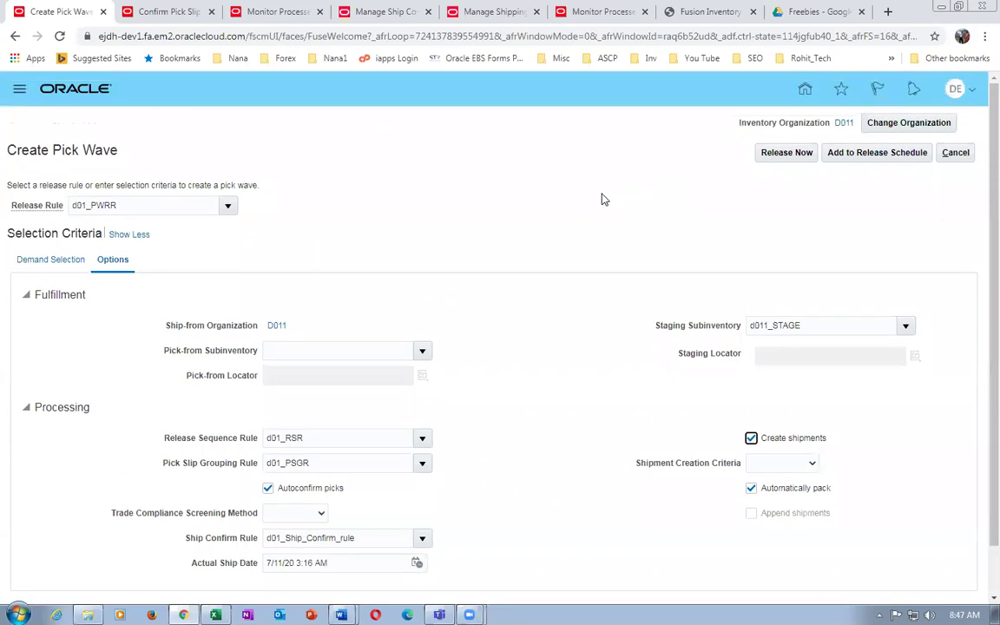
click(786, 153)
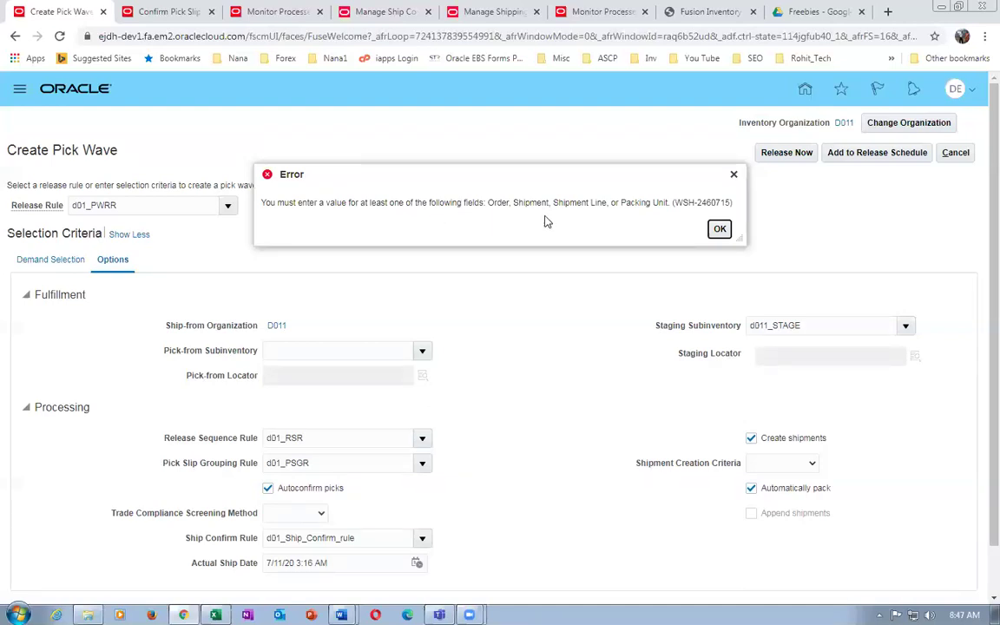
click(720, 230)
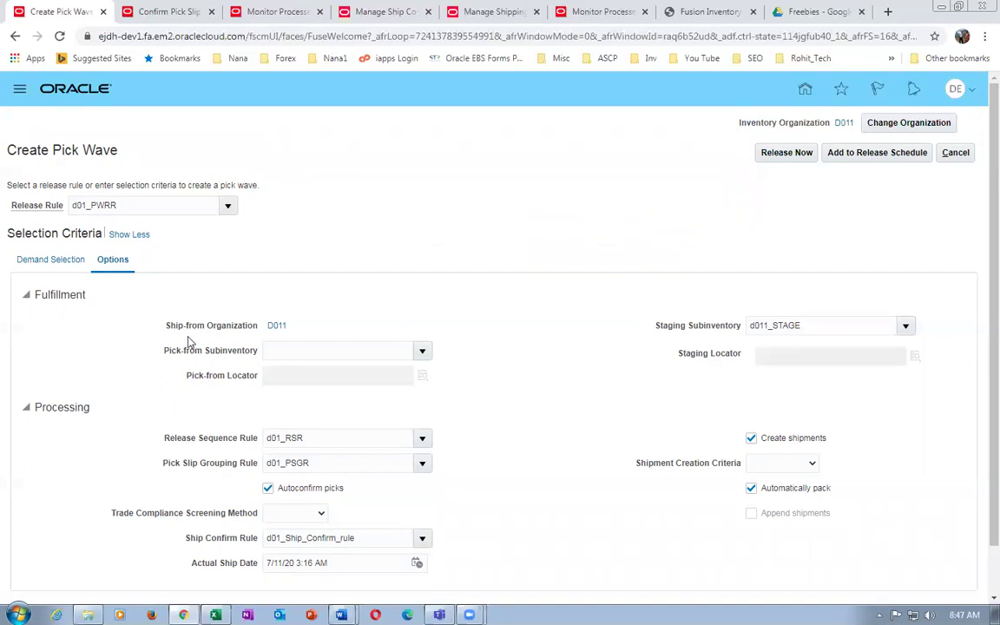
Set the order type to Sales order in the pick wave's demand selection and enter the sales order number.
click(48, 259)
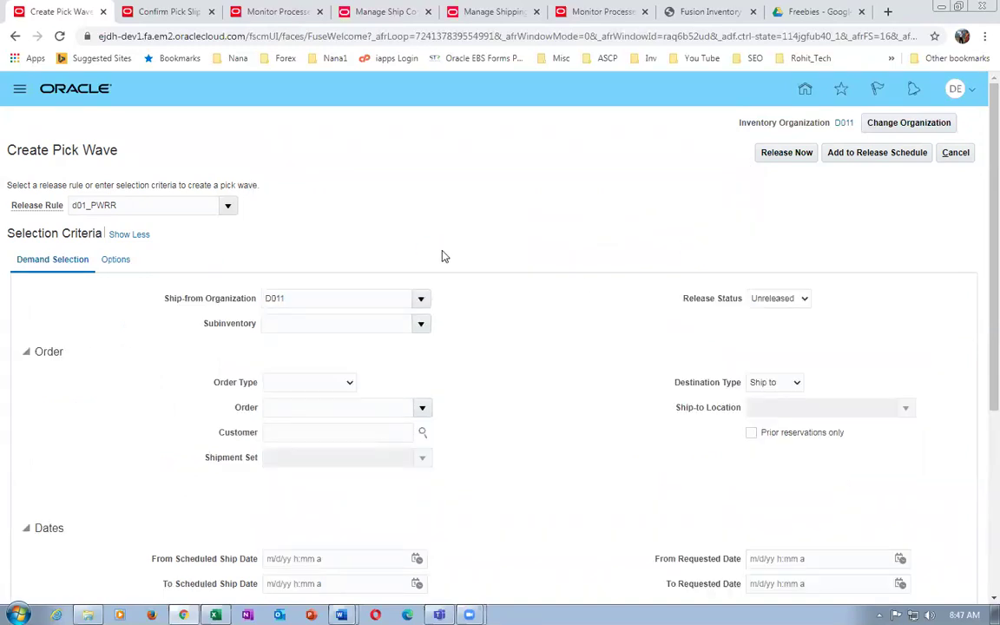
click(310, 383)
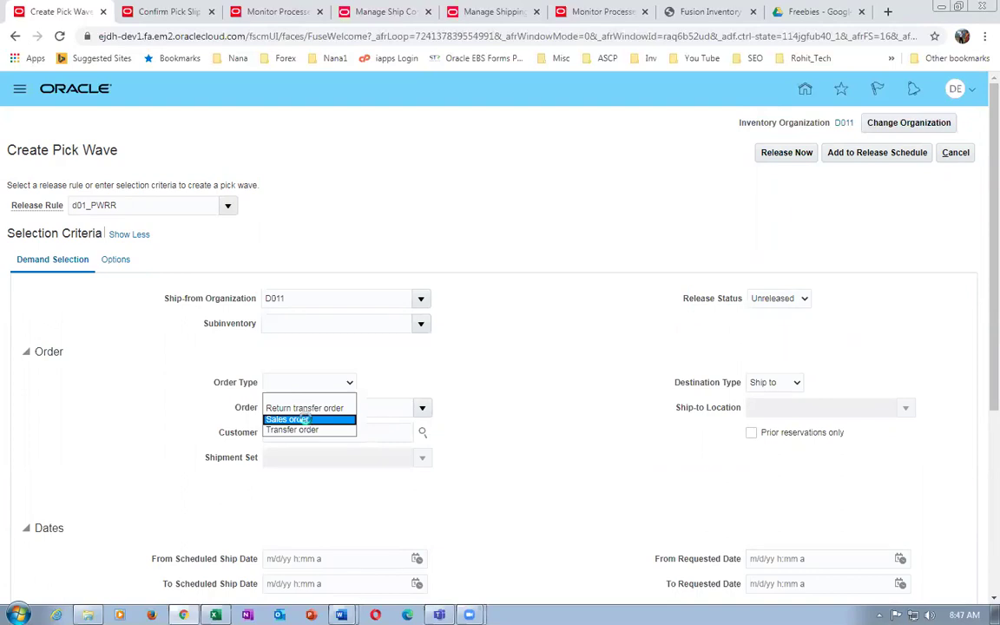
click(307, 420)
click(317, 407)
text(217)
key(Tab)
text(d01_cust_1)
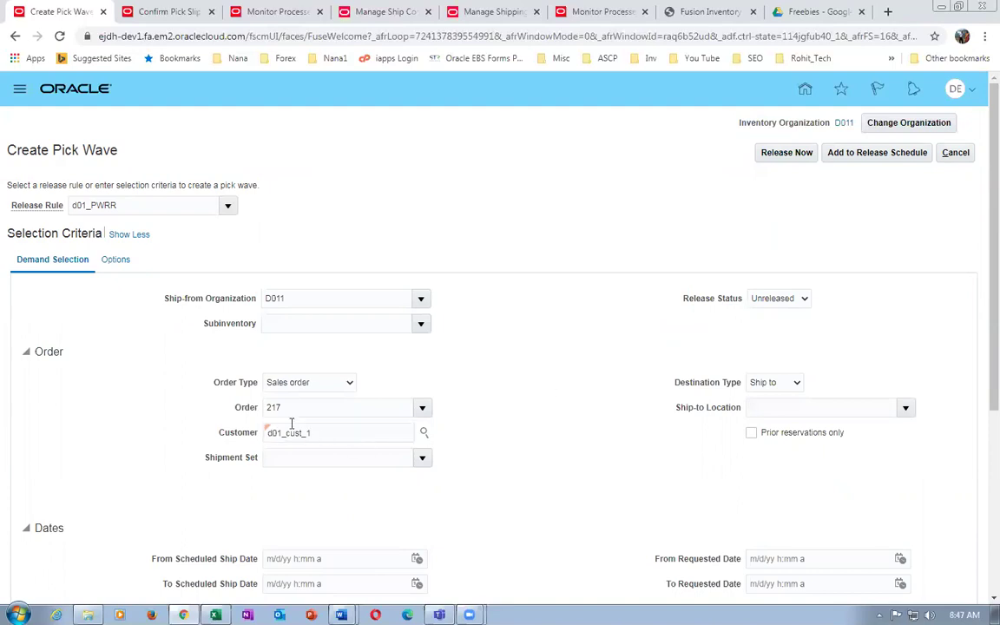
Release the pick wave immediately, check the pick slip and pick counts, and close the confirmation.
click(776, 155)
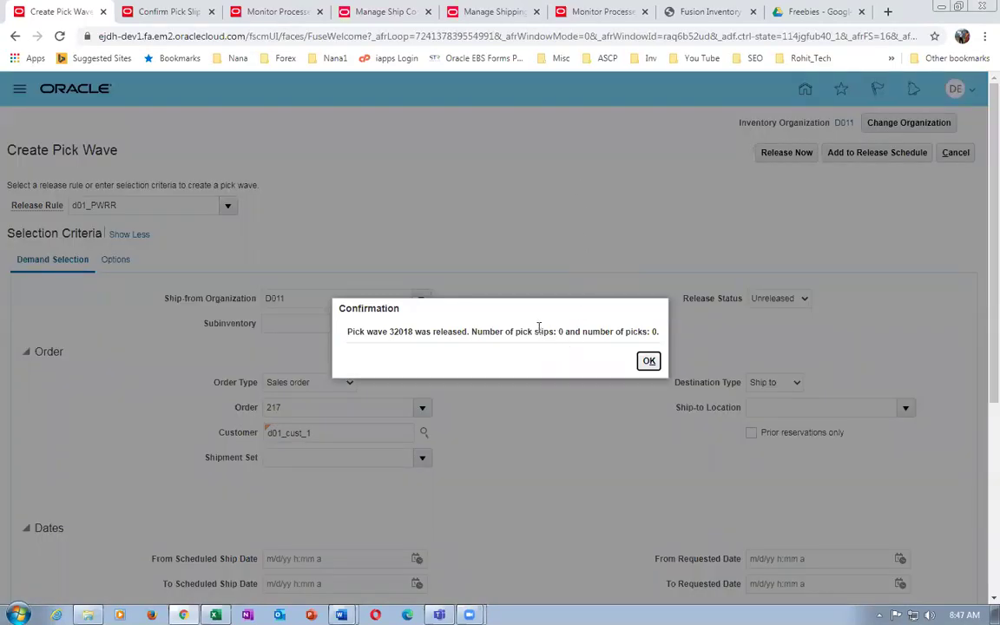
drag(560, 331, 657, 345)
click(648, 361)
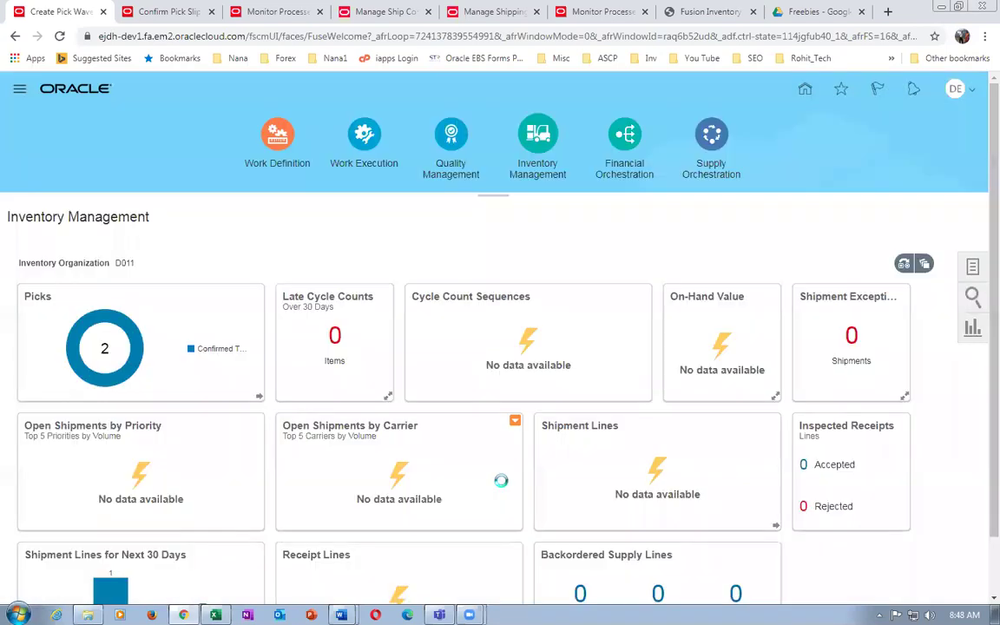
Start another pick wave with release rule d01_PWRR, order type Sales order and the same sales order number.
click(973, 268)
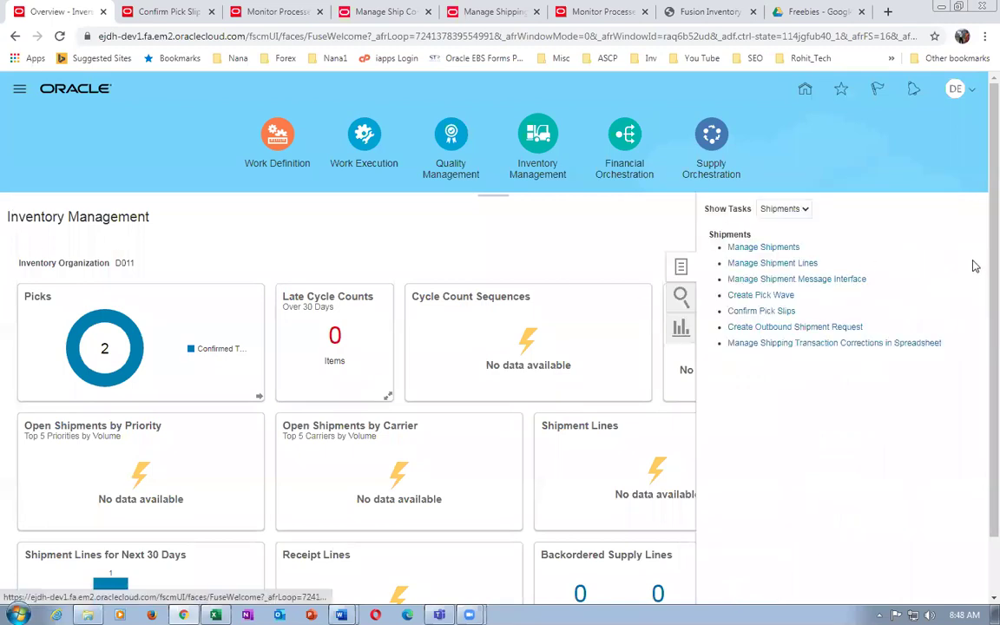
click(761, 296)
text(d01)
key(Tab)
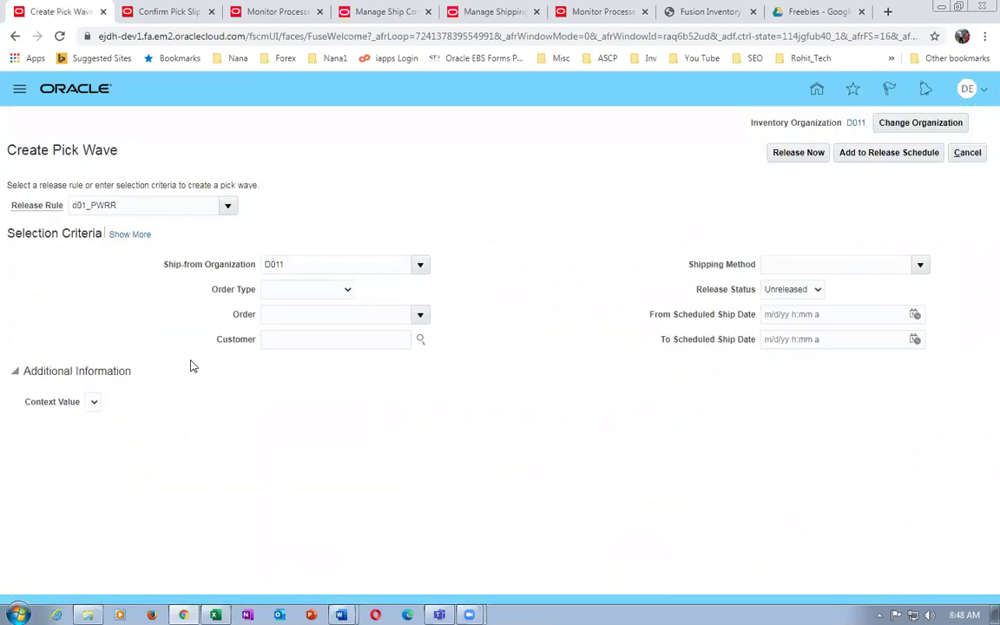
click(299, 294)
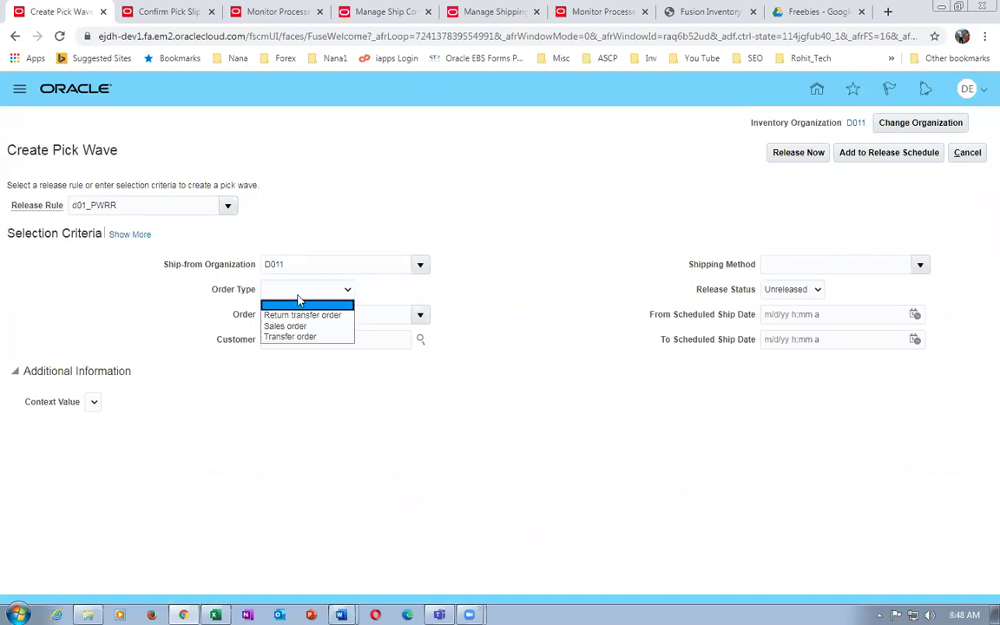
click(293, 328)
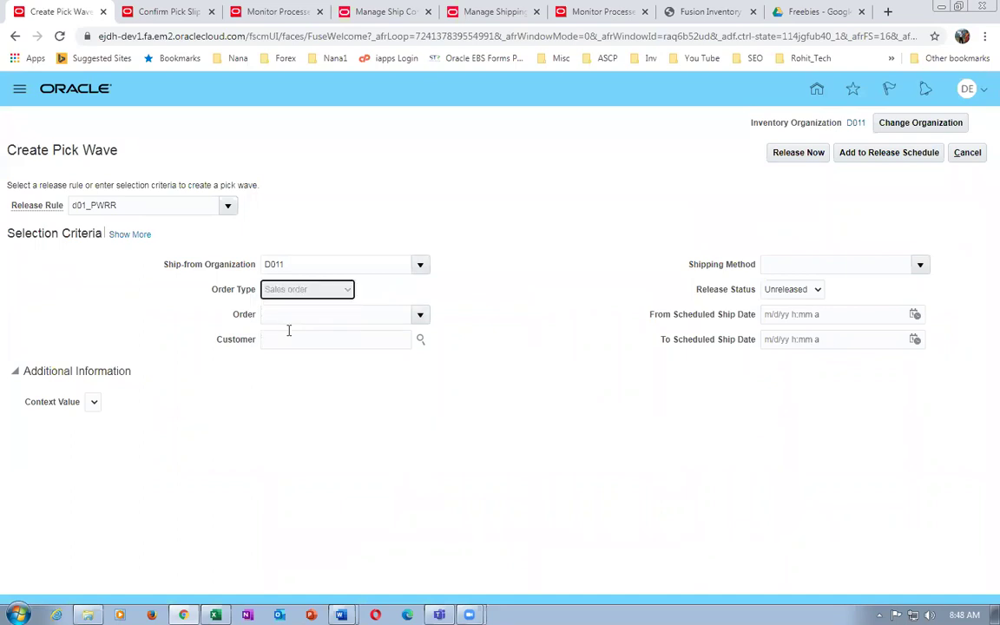
click(302, 320)
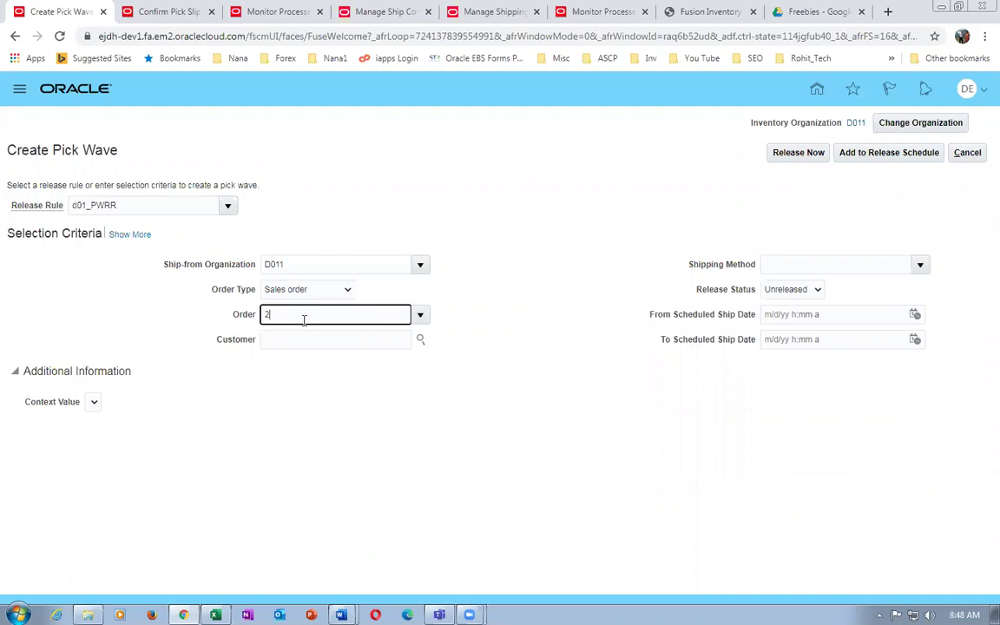
text(217)
key(Tab)
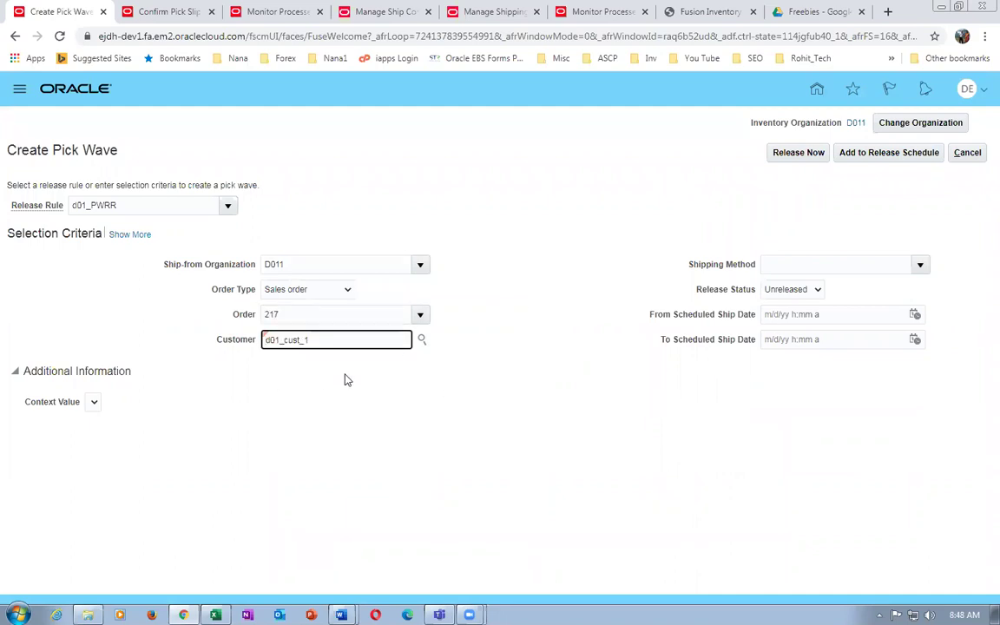
Show the full selection criteria of the pick wave and search for shipment 24007 to set as its shipment.
click(132, 234)
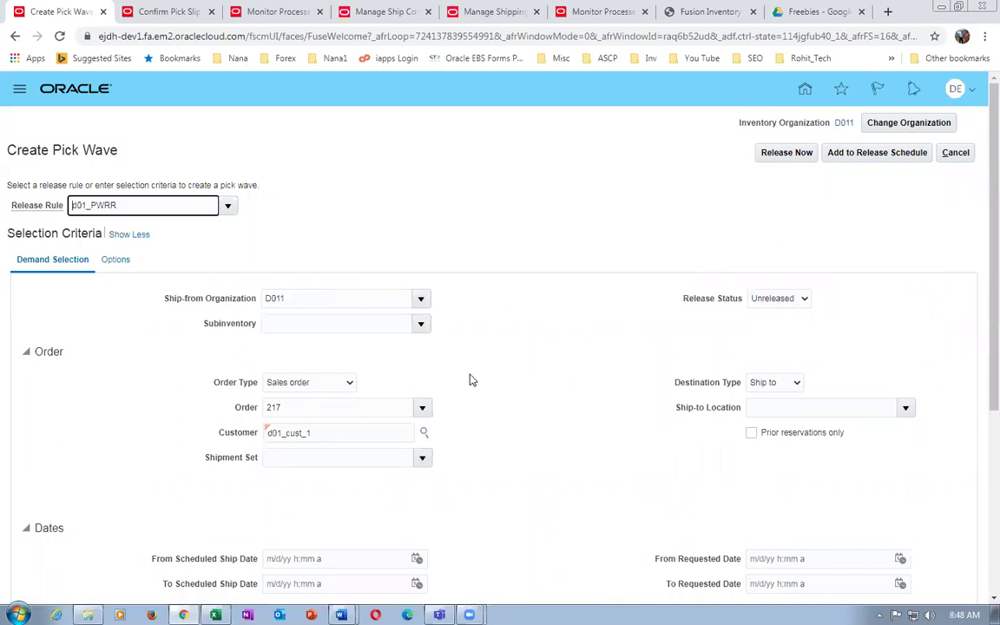
scroll(471, 380, down, 3)
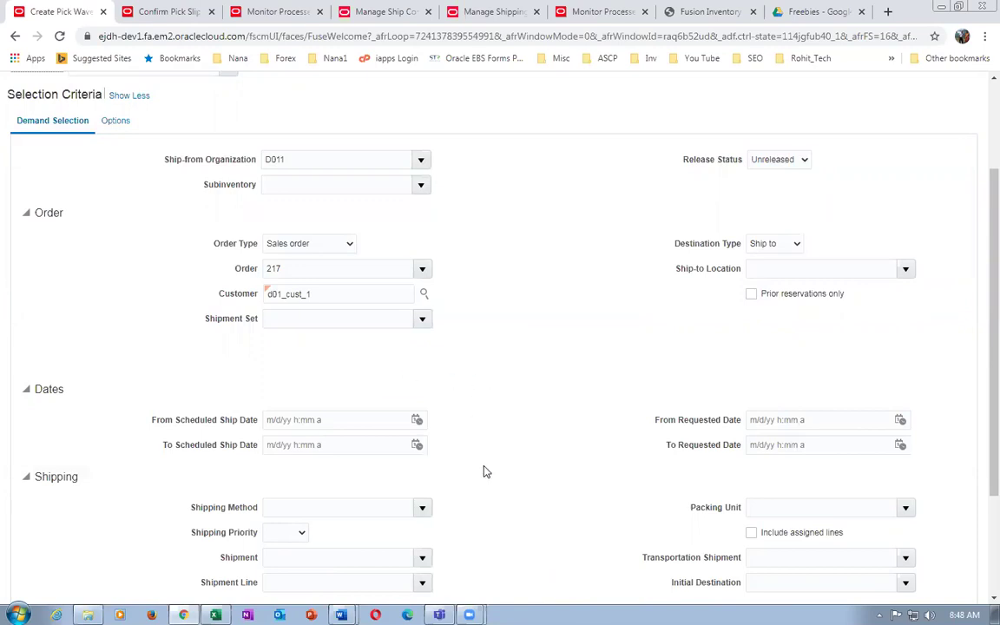
scroll(487, 476, down, 3)
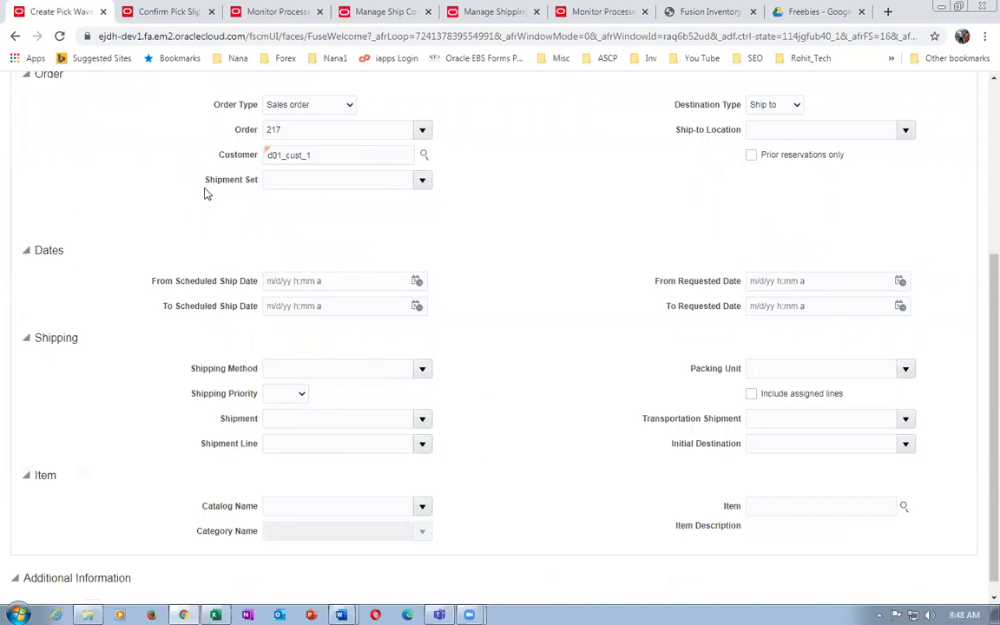
scroll(396, 236, up, 3)
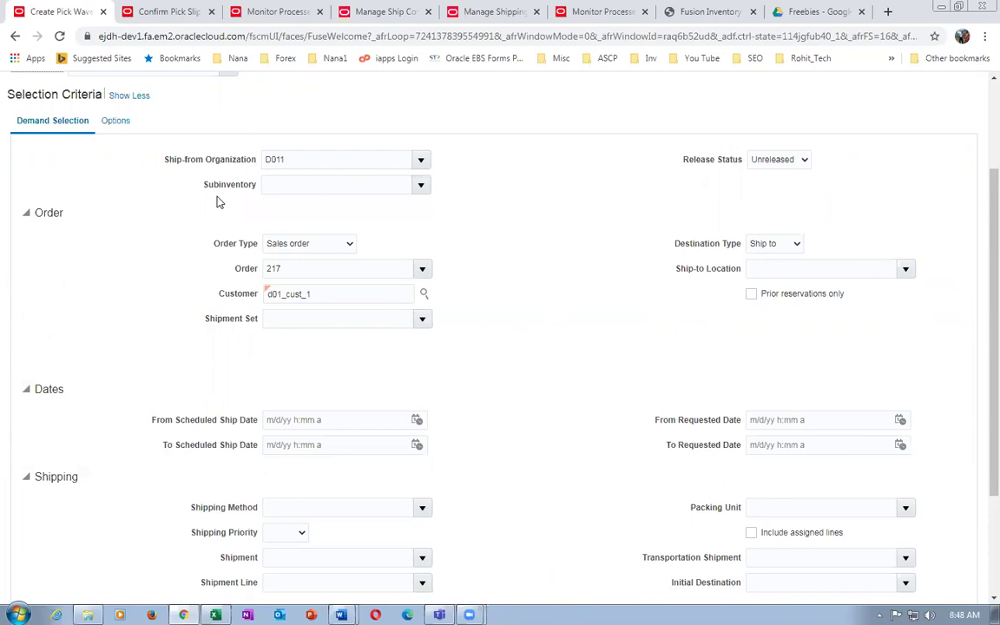
scroll(317, 364, down, 3)
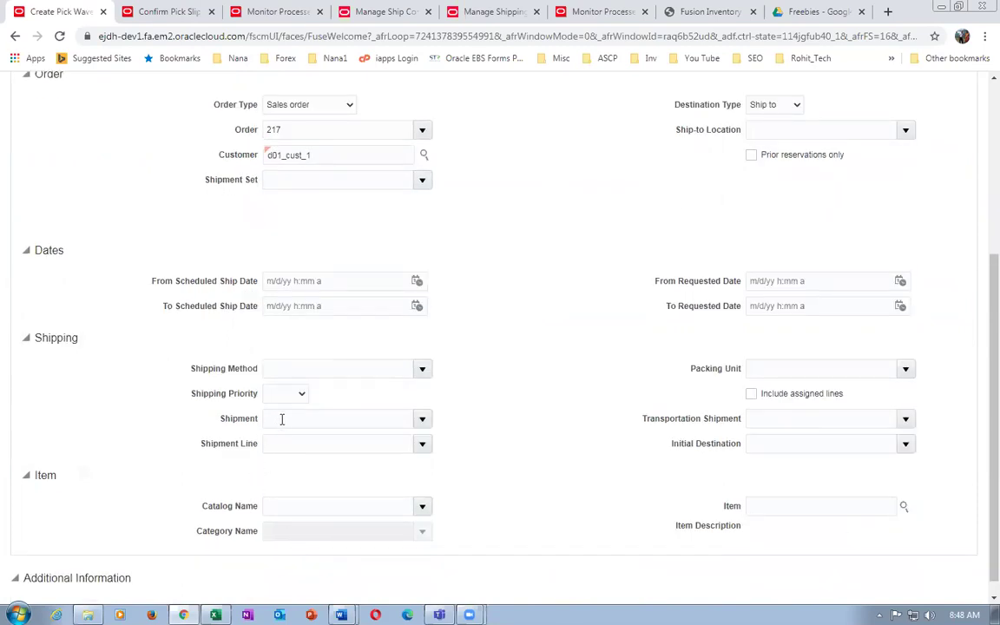
click(423, 420)
click(281, 463)
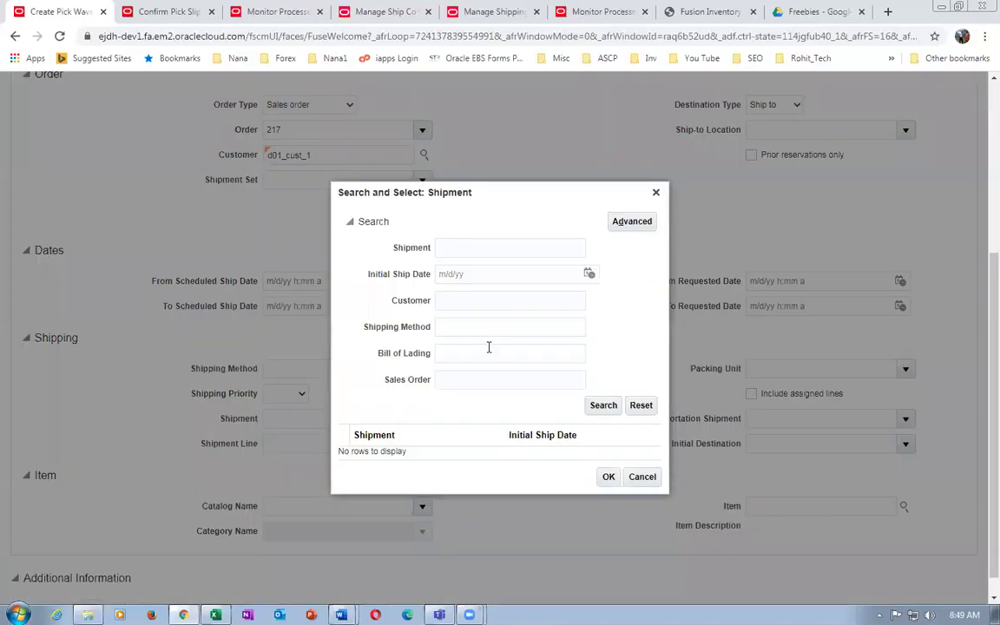
click(453, 251)
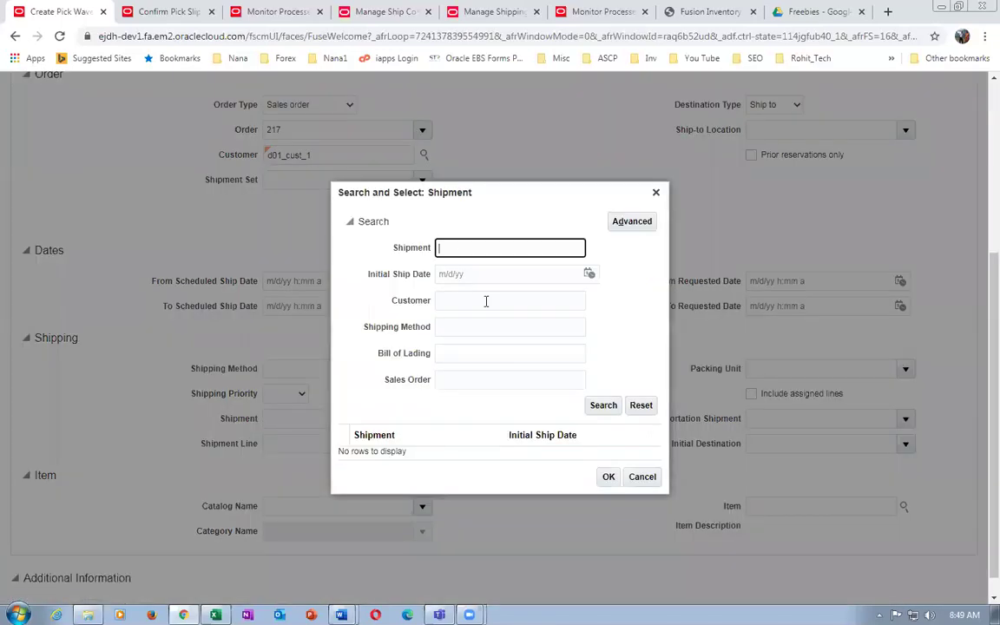
click(613, 404)
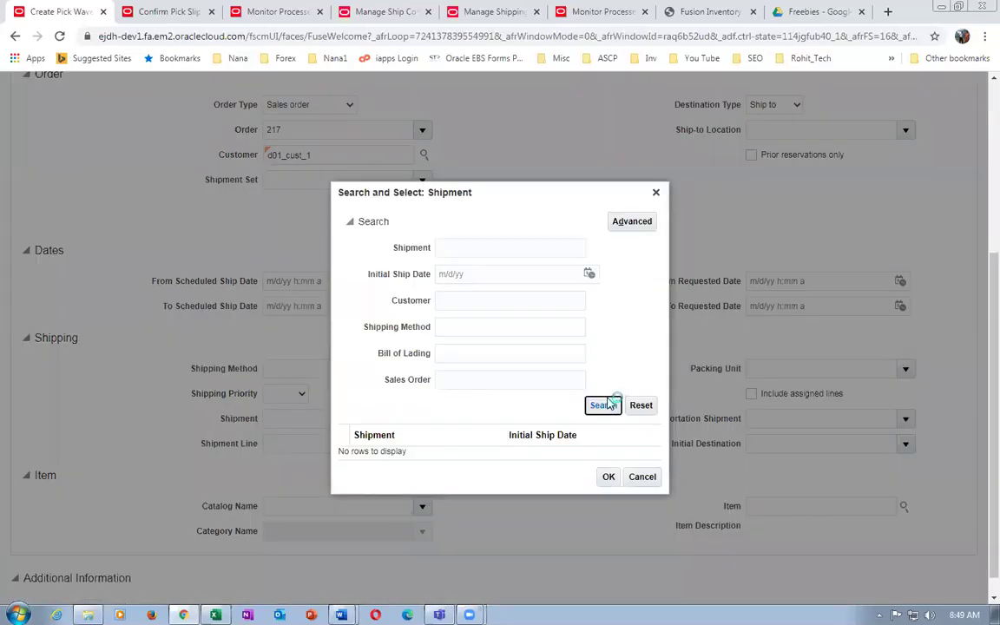
click(419, 453)
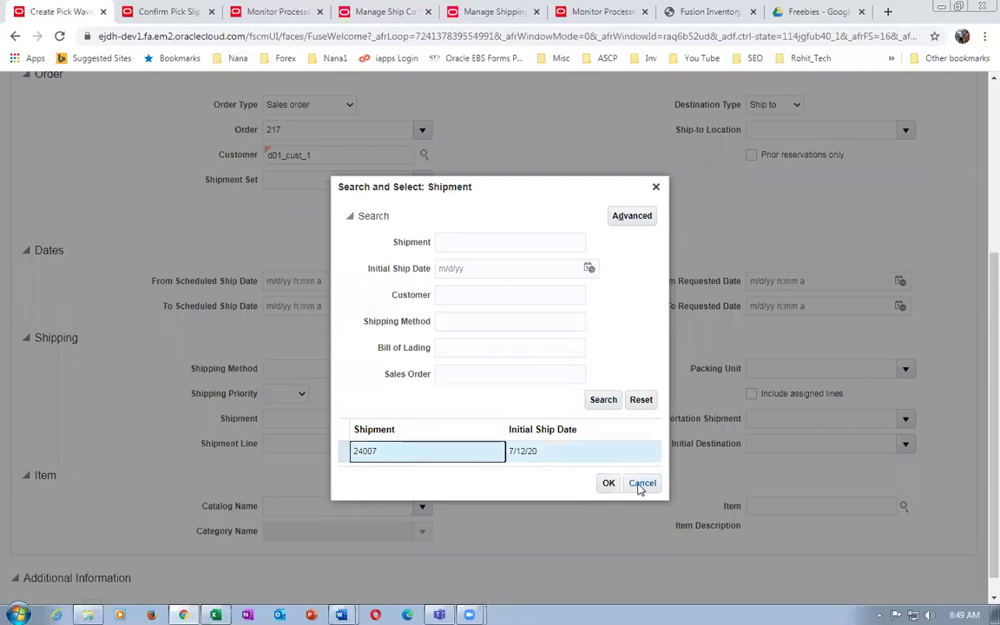
click(608, 483)
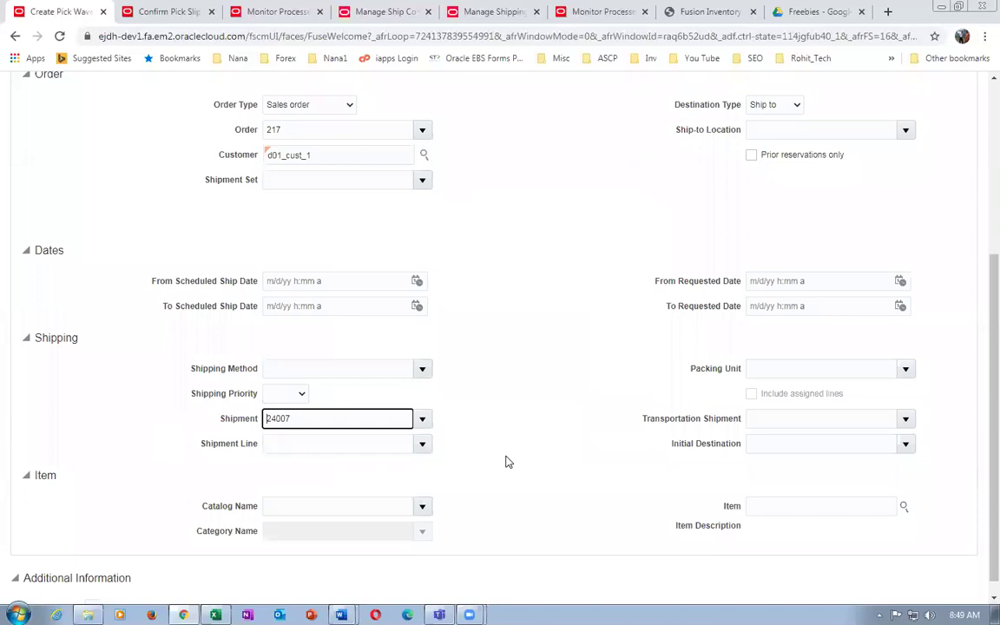
Turn on Autoconfirm picks in the pick wave's processing options.
scroll(508, 463, up, 4)
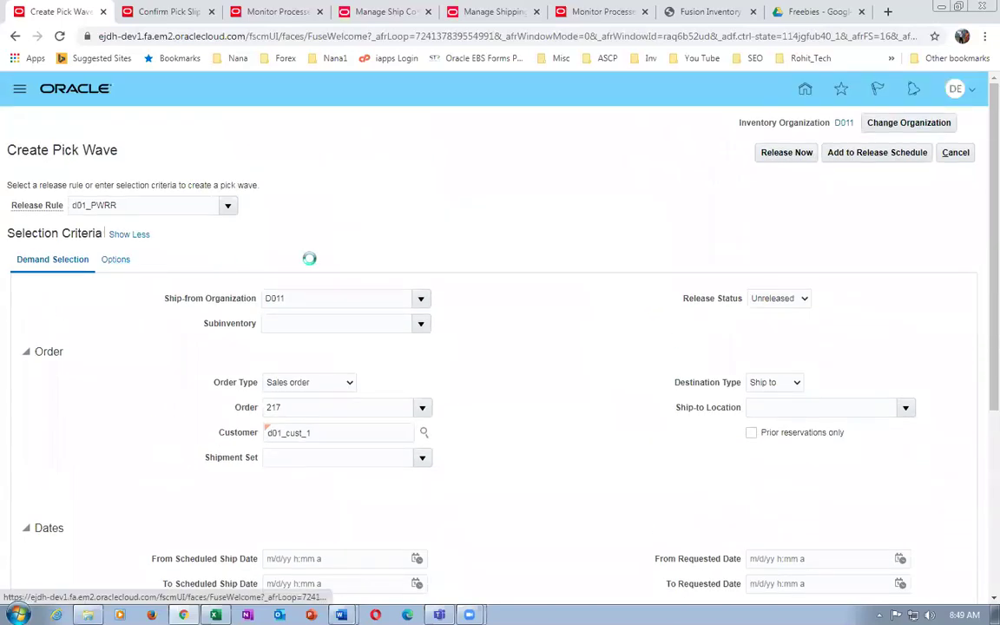
scroll(531, 357, down, 2)
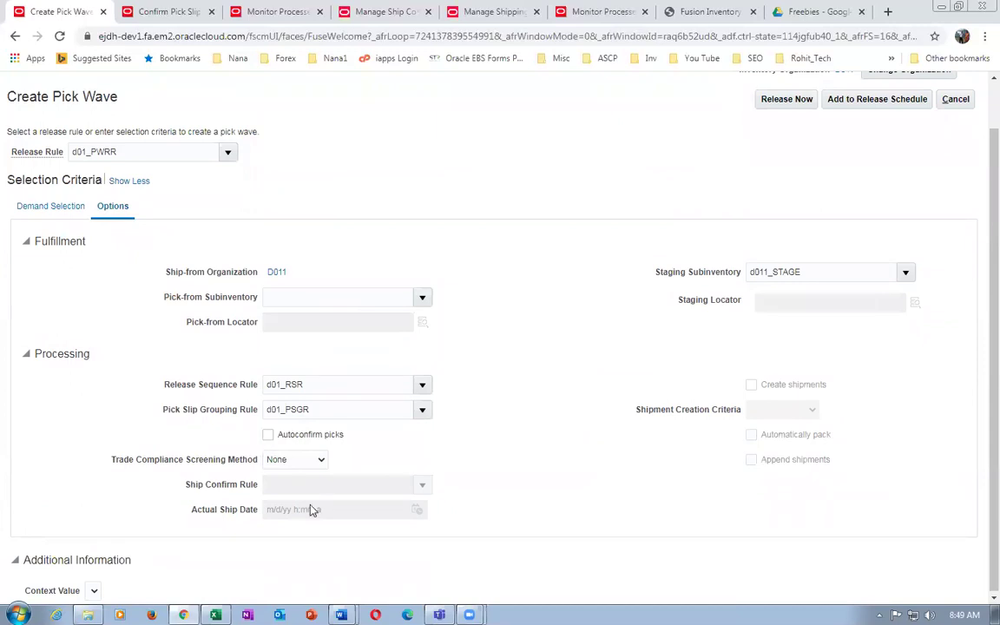
click(267, 434)
scroll(563, 347, up, 1)
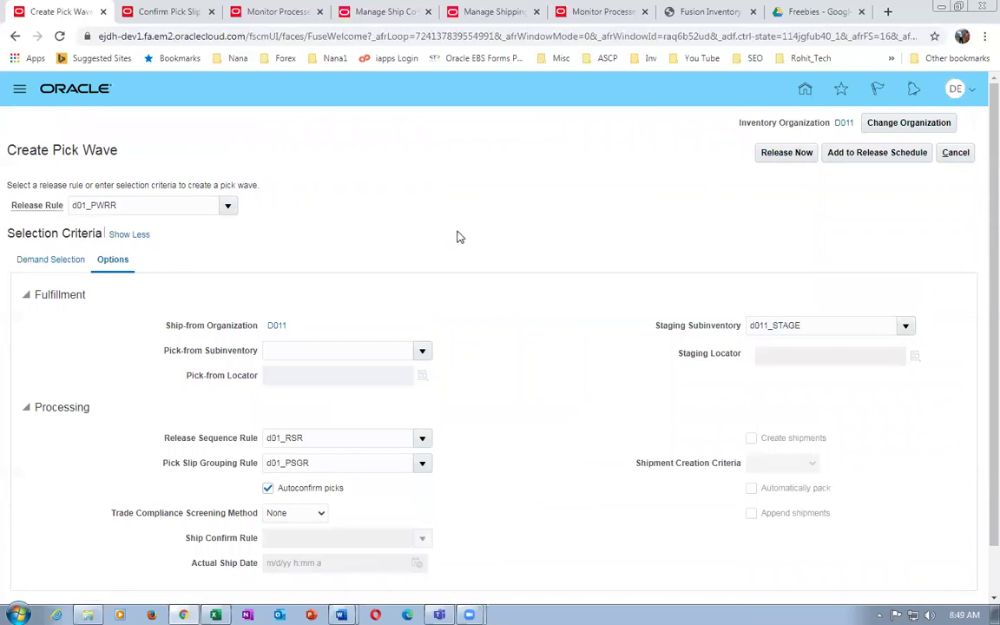
Release the pick wave immediately, check its wave number and pick counts, and close the confirmation.
click(786, 152)
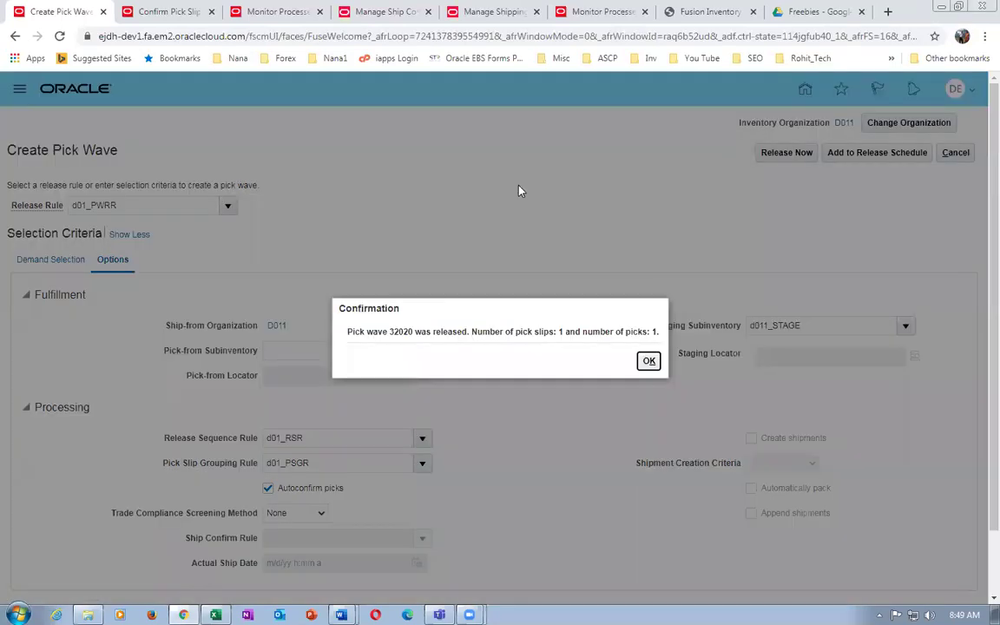
drag(540, 331, 660, 328)
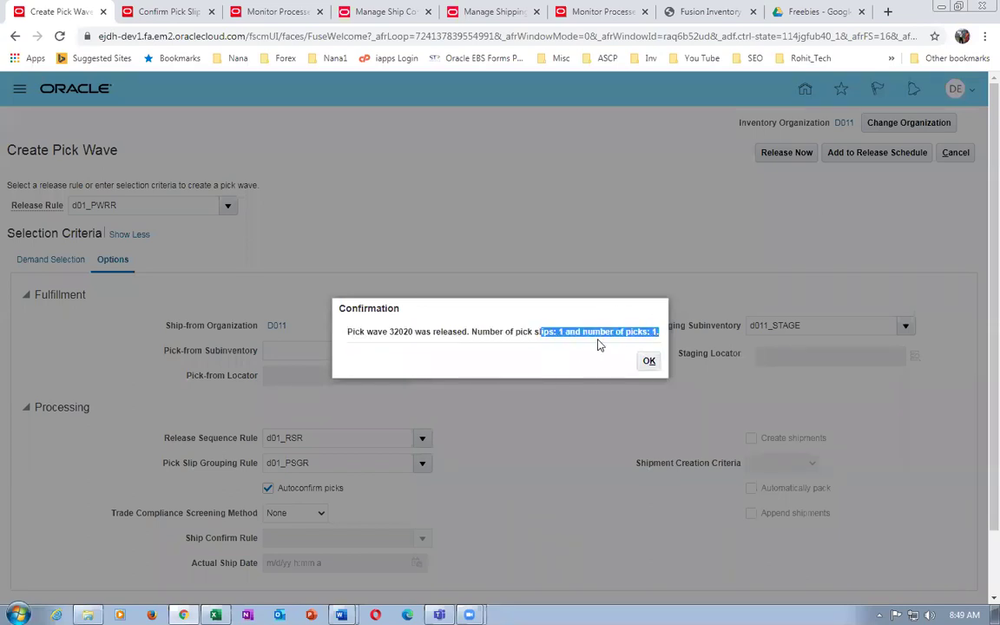
double_click(400, 332)
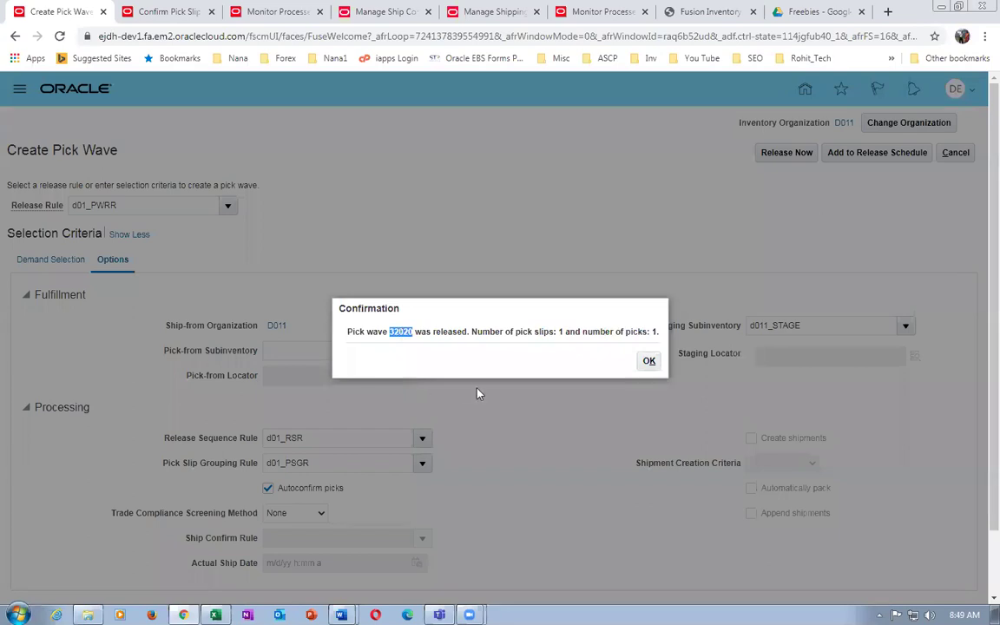
click(648, 363)
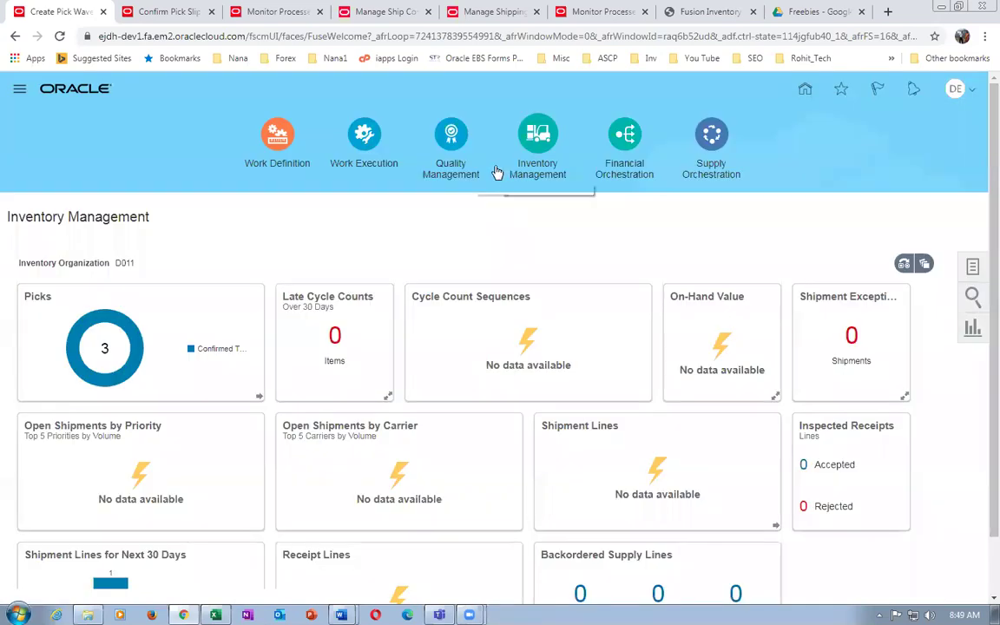
Refresh the scheduled processes list until the Pick Release Documents and Print Pick Slip Report processes finish.
click(375, 13)
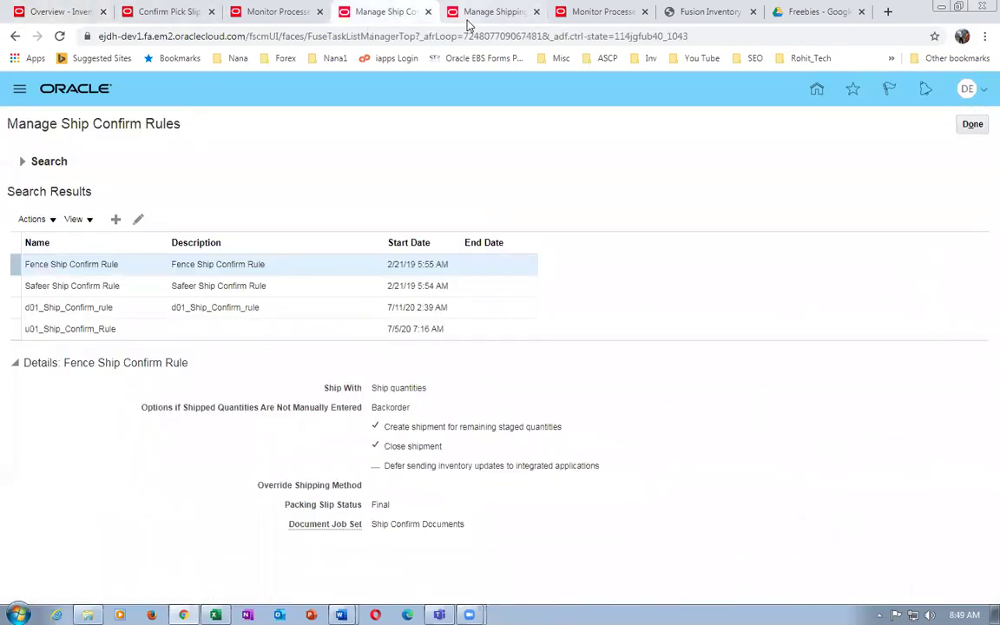
click(578, 13)
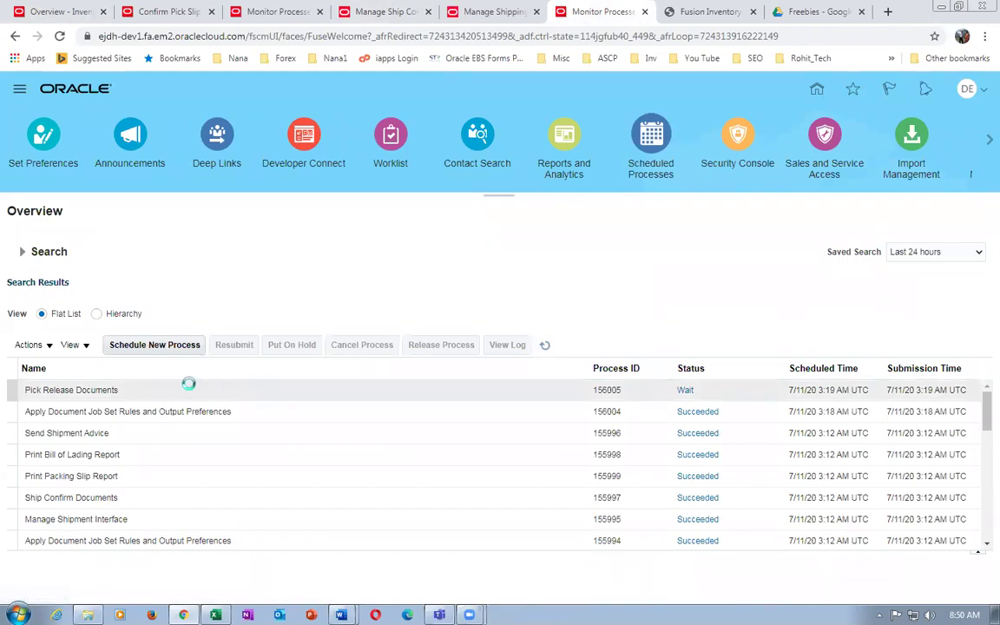
click(545, 346)
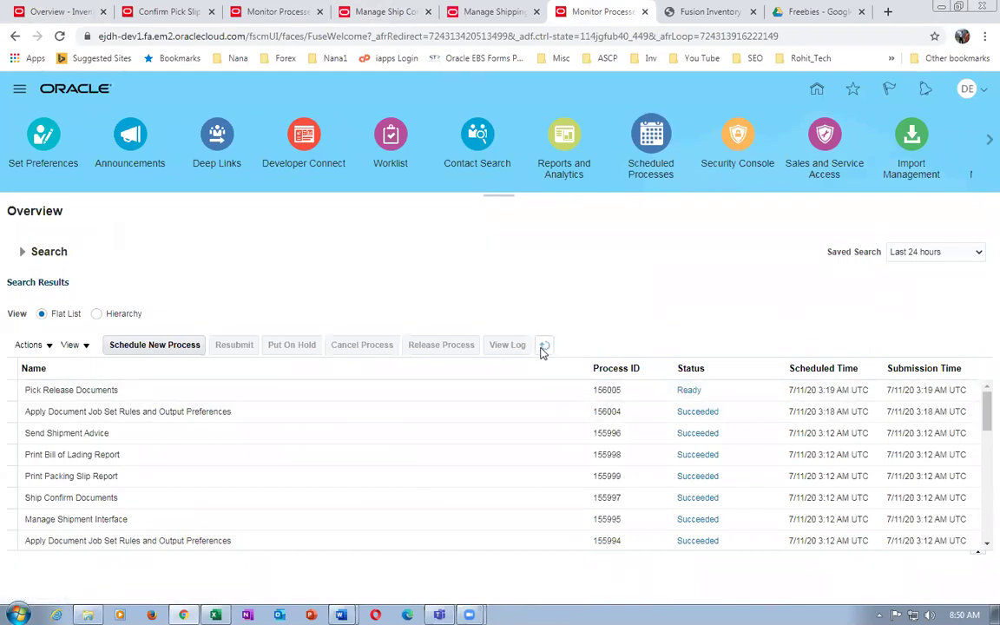
click(541, 346)
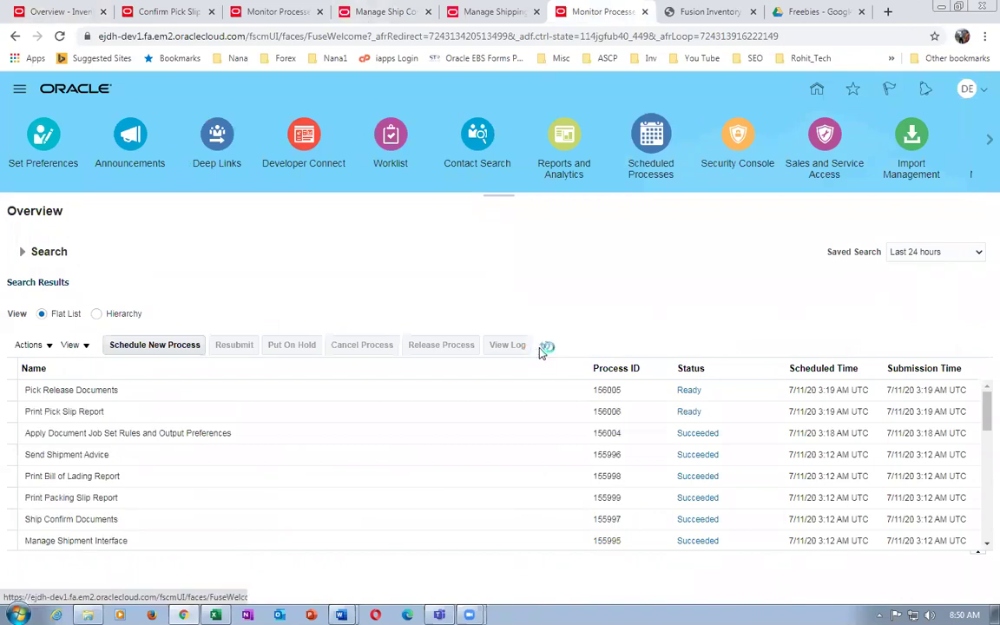
click(544, 346)
click(539, 346)
click(544, 347)
click(544, 348)
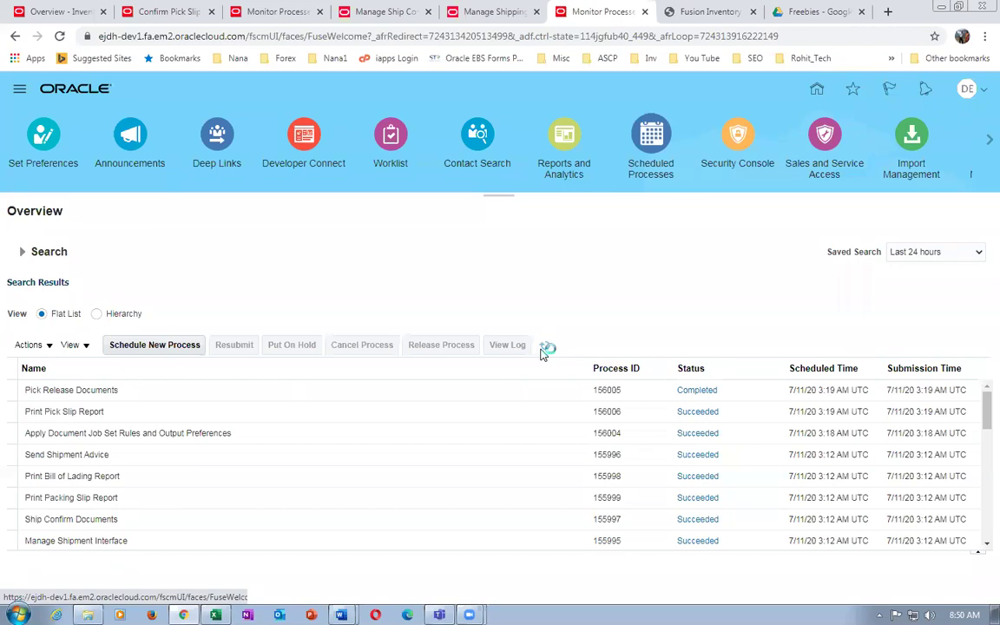
click(544, 348)
click(542, 347)
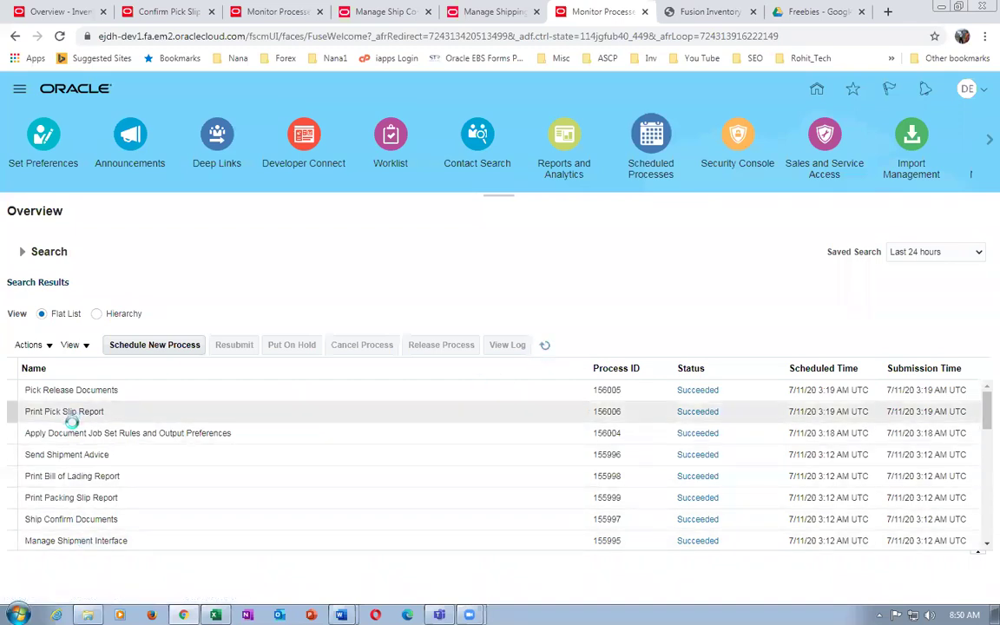
Show the details of the Pick Release Documents process and recheck the process list for newly submitted processes.
click(132, 390)
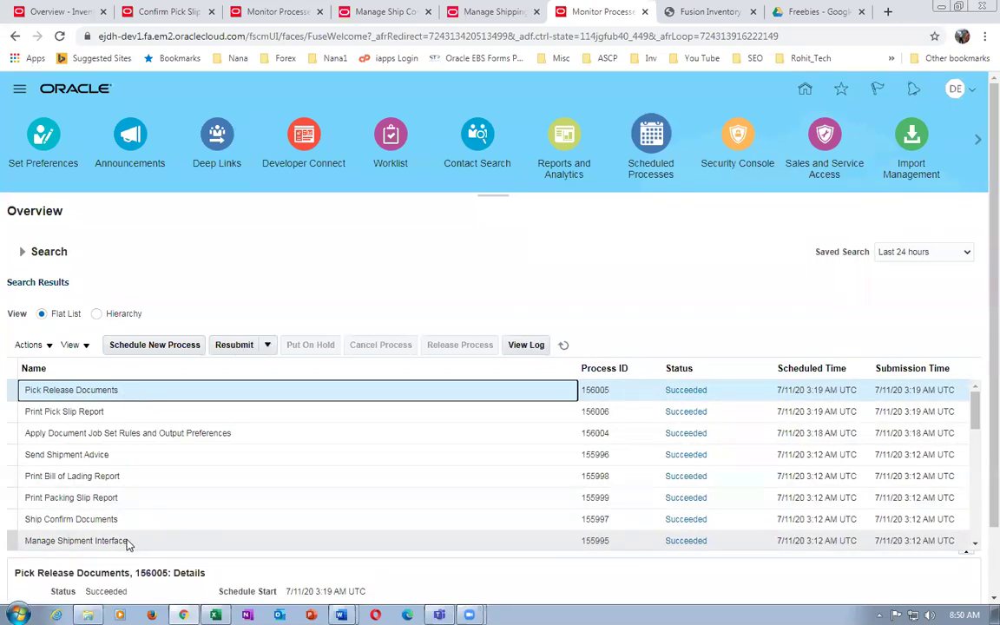
click(563, 345)
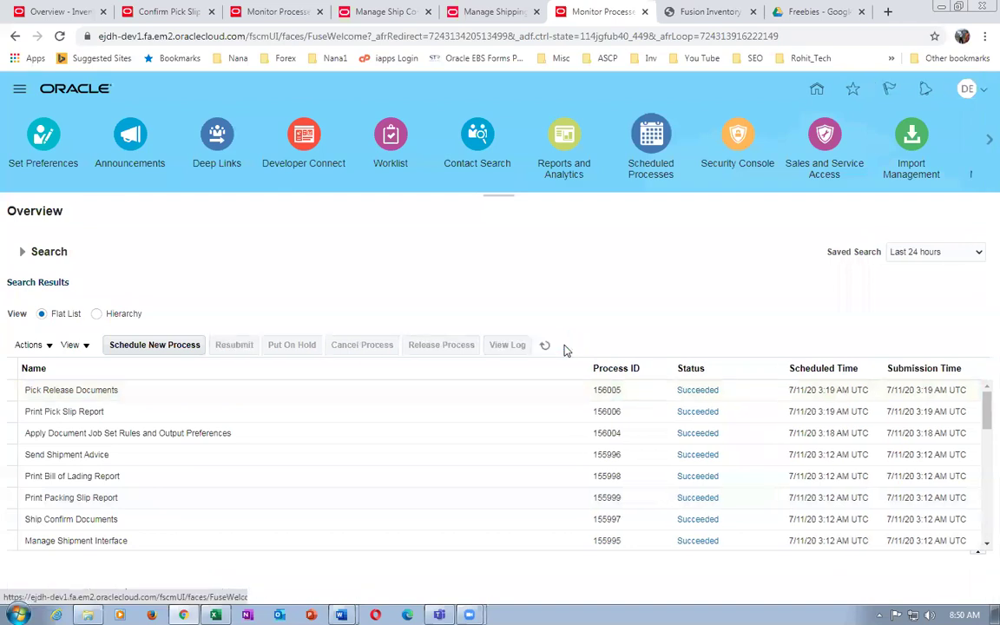
click(160, 390)
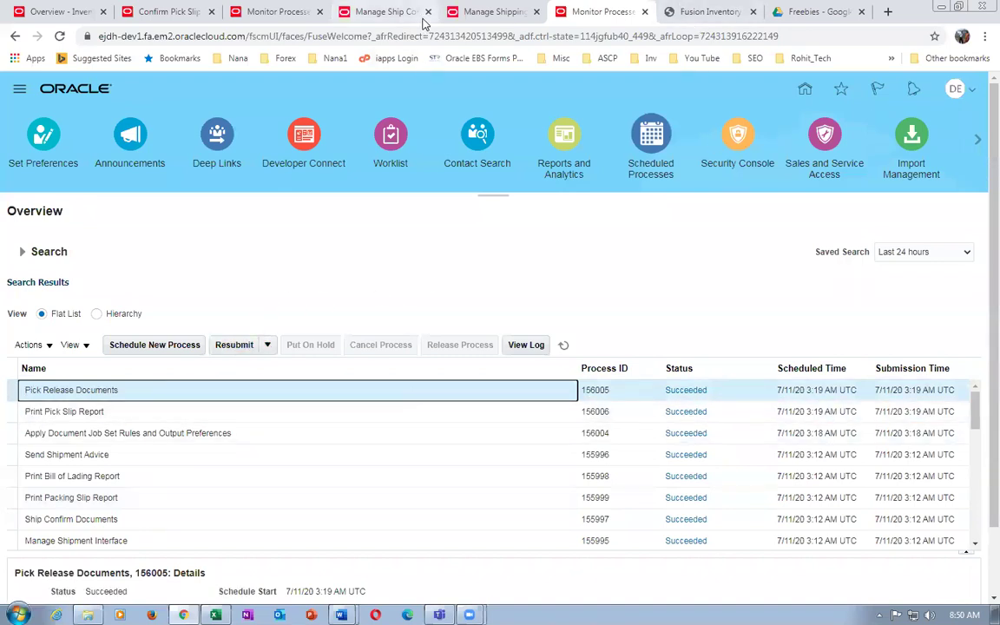
Search for open pick slips of the sales order and filter the results by organization D011.
click(152, 14)
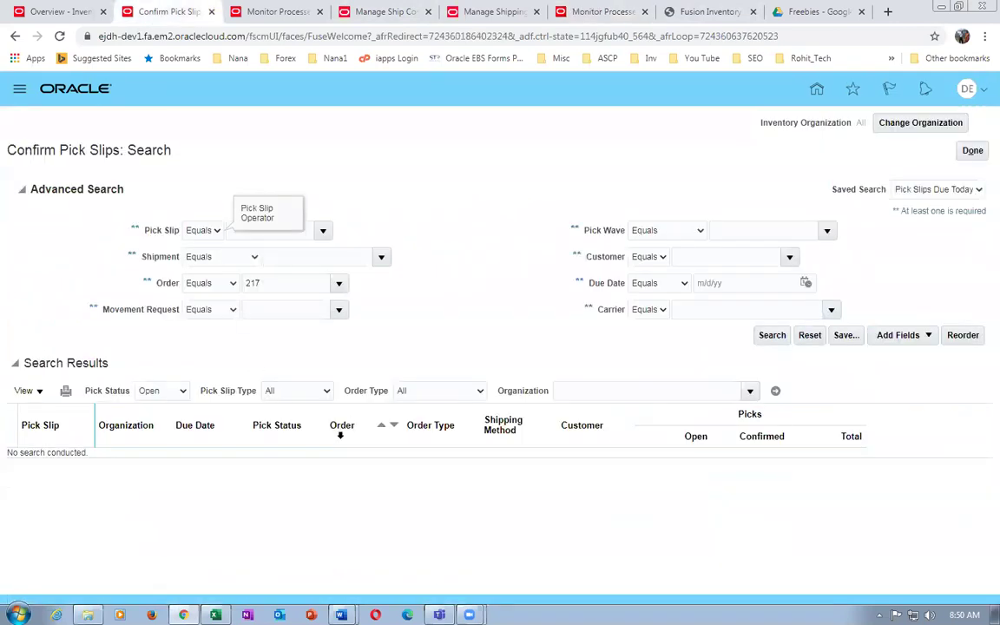
click(770, 336)
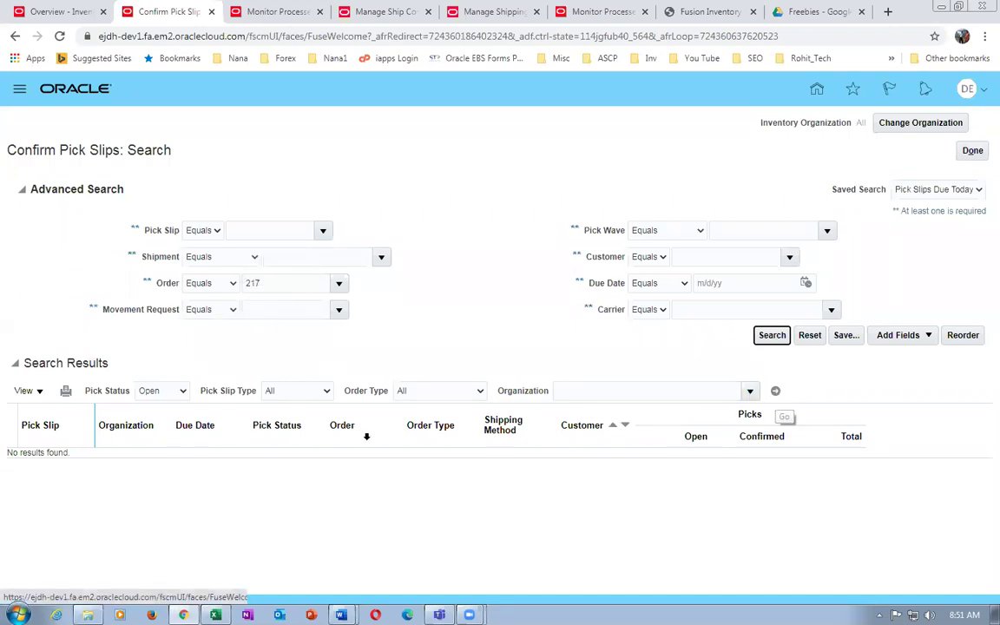
click(621, 388)
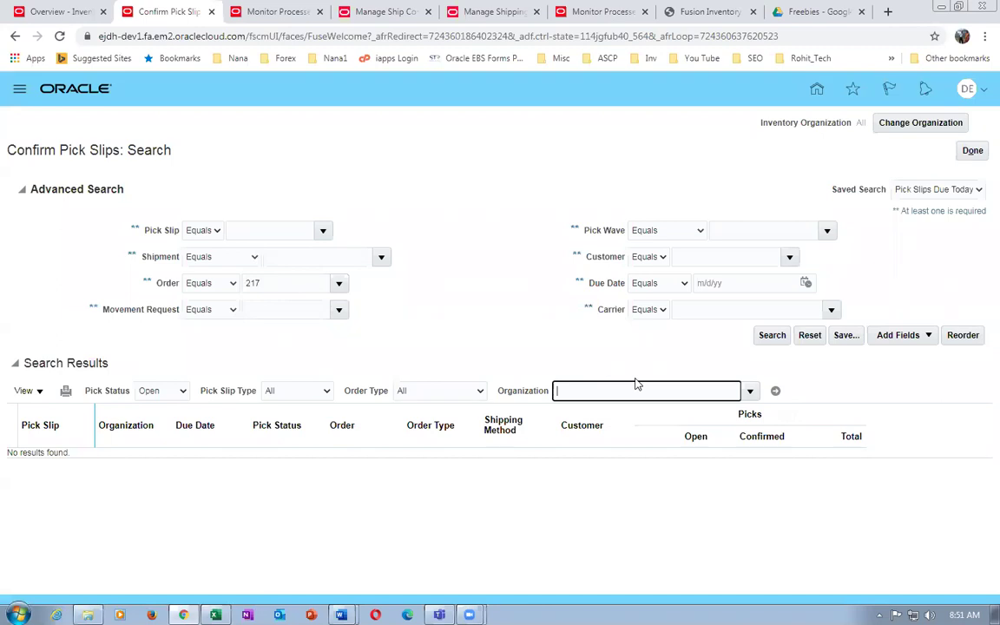
text(d011)
key(Tab)
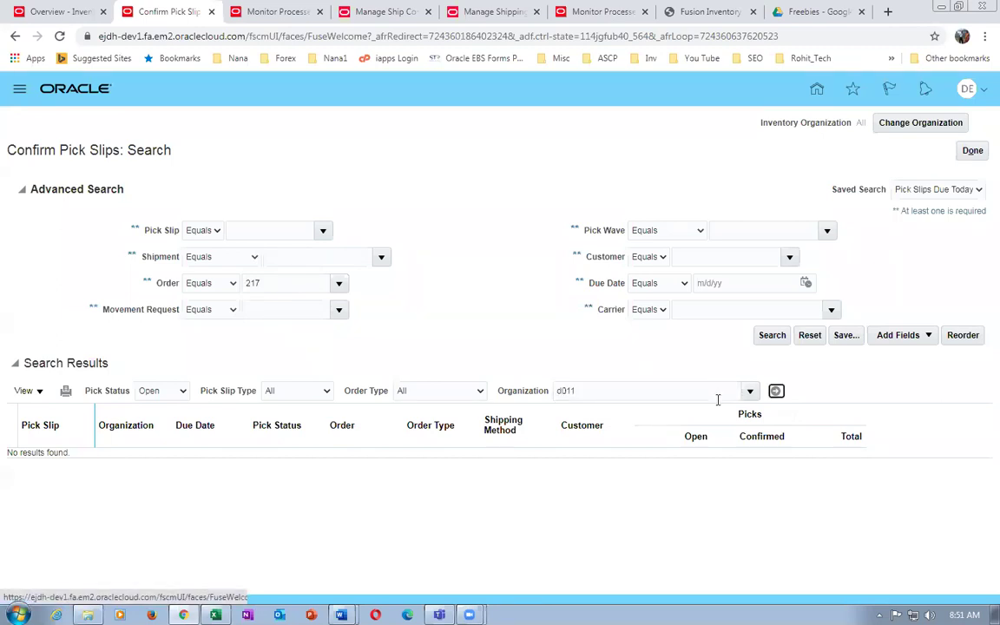
click(777, 391)
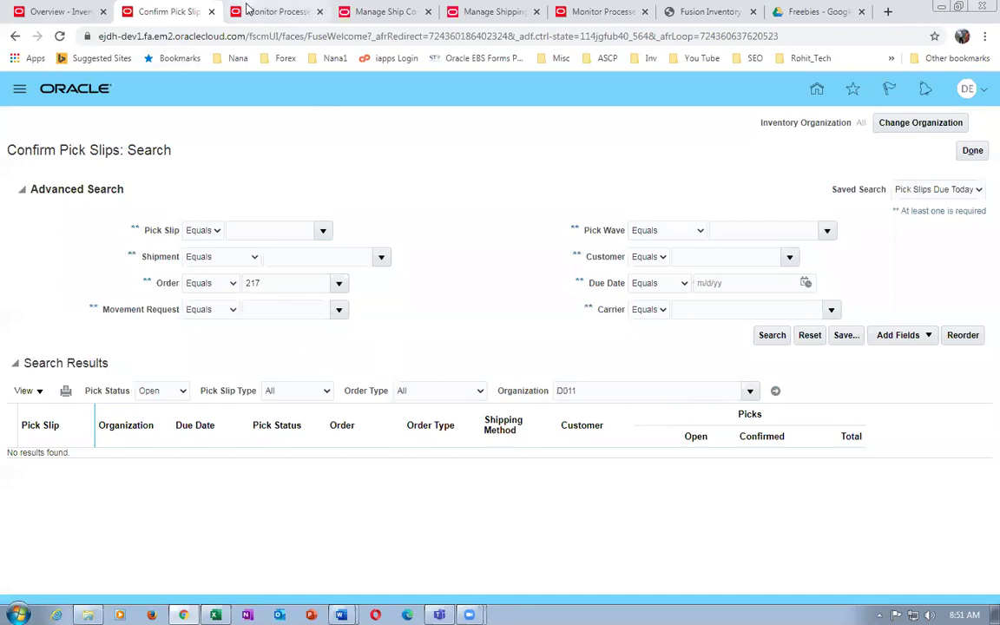
Finish the Confirm Pick Slips search and return to the Inventory Management overview.
click(372, 13)
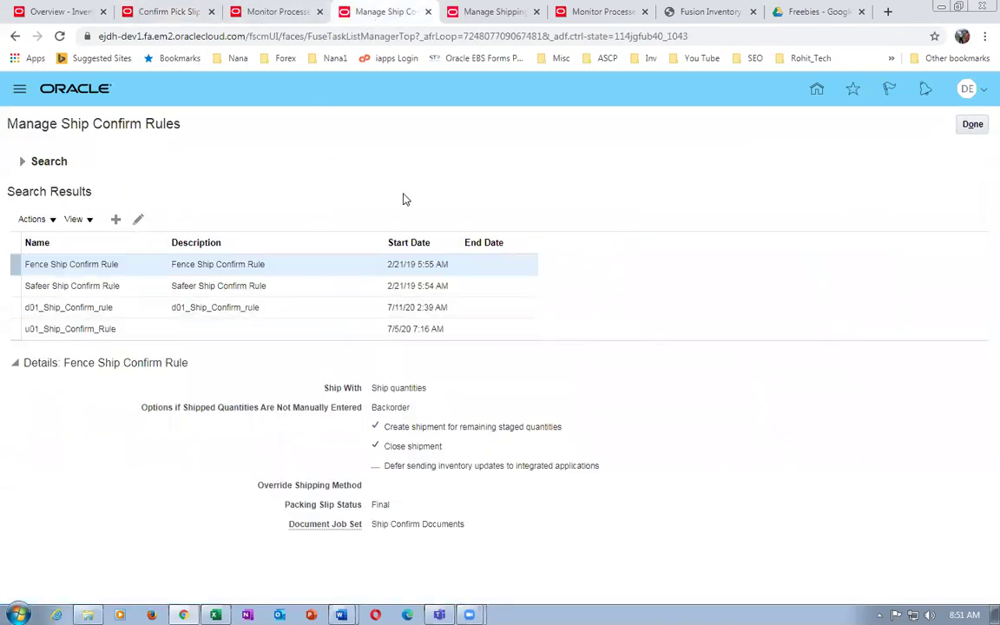
click(165, 12)
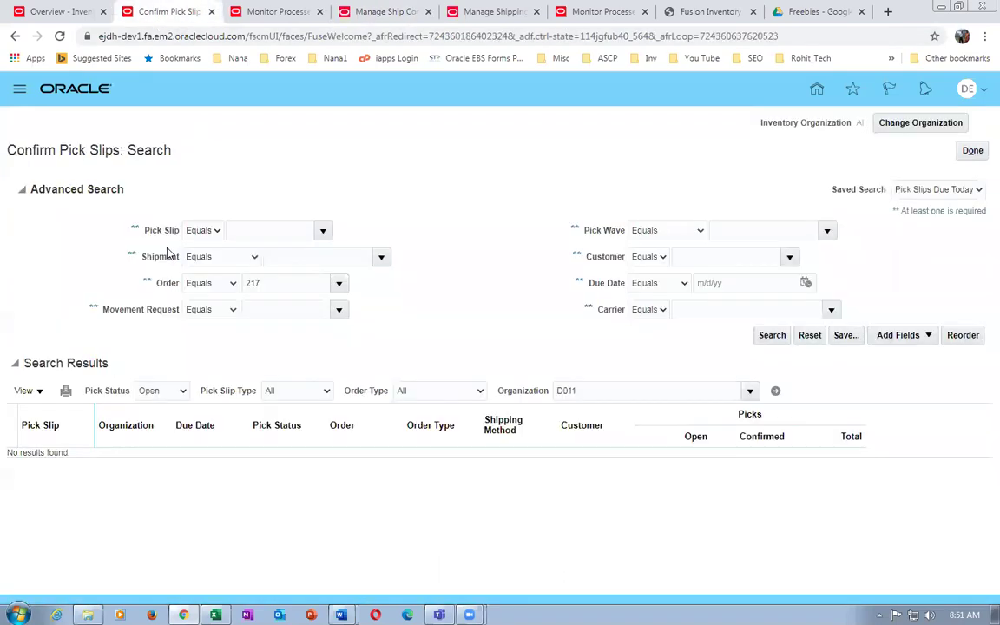
click(57, 13)
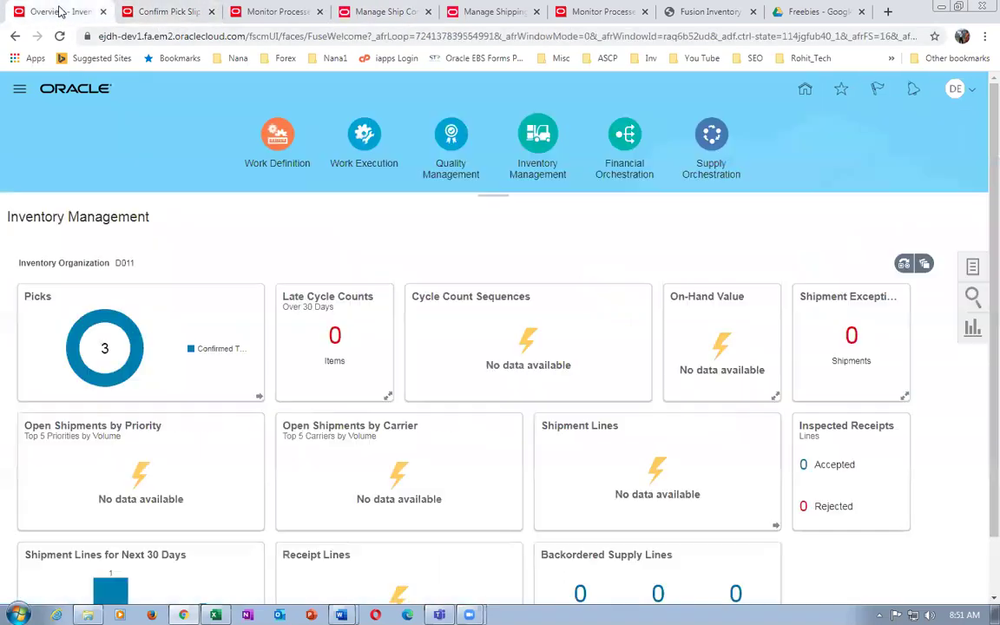
click(162, 19)
click(972, 151)
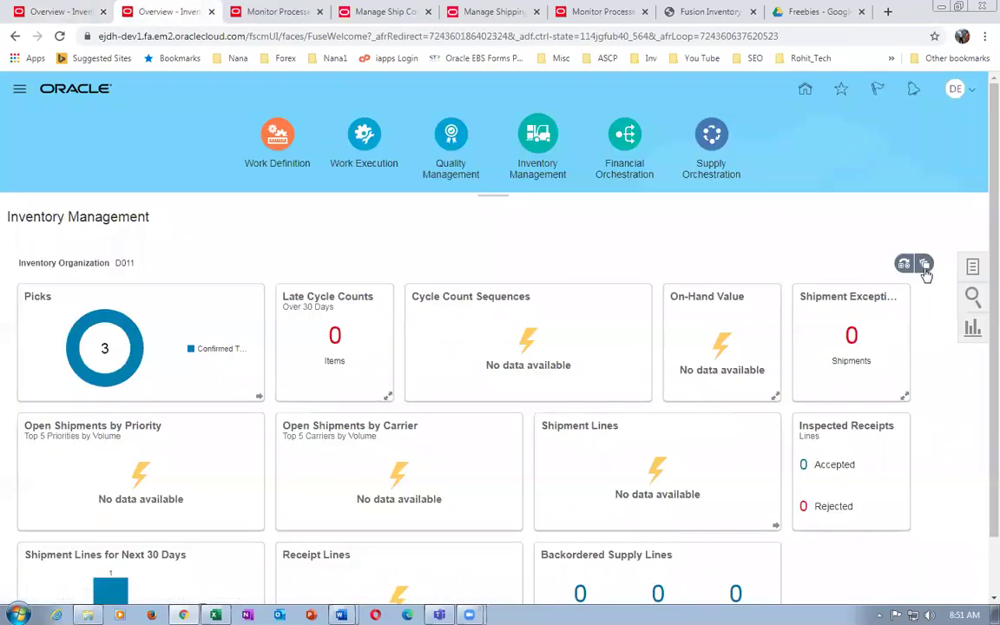
Search the shipment lines for the sales order number with the scheduled ship date condition set to Before and no date.
click(974, 268)
click(779, 263)
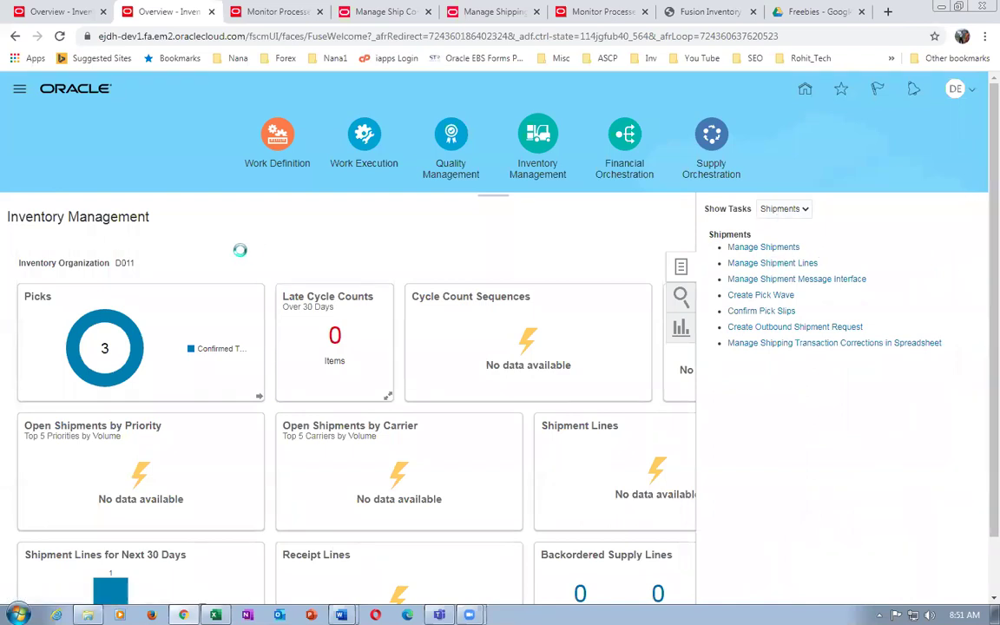
click(243, 251)
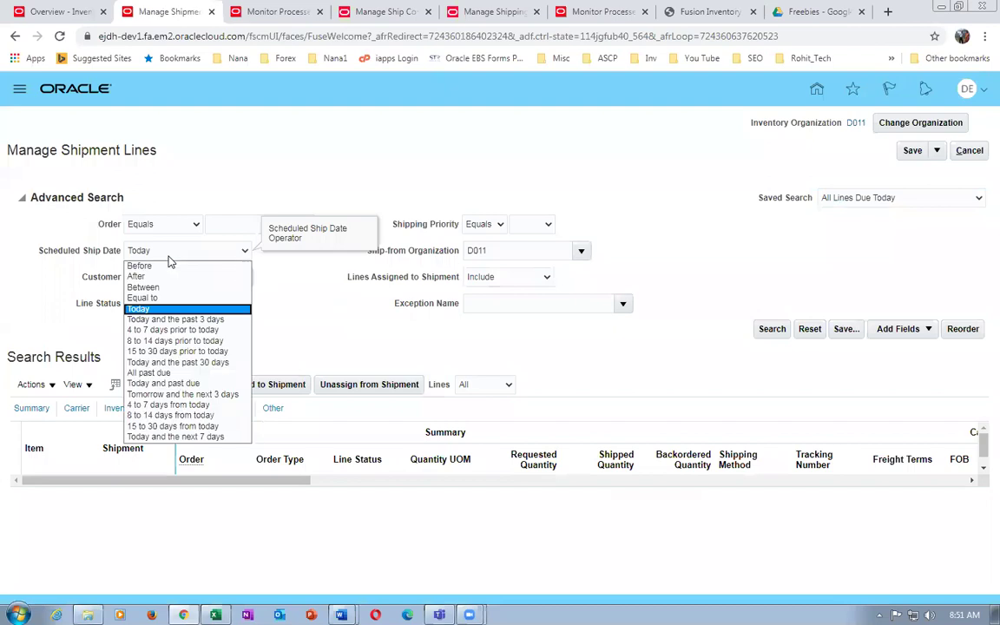
click(171, 269)
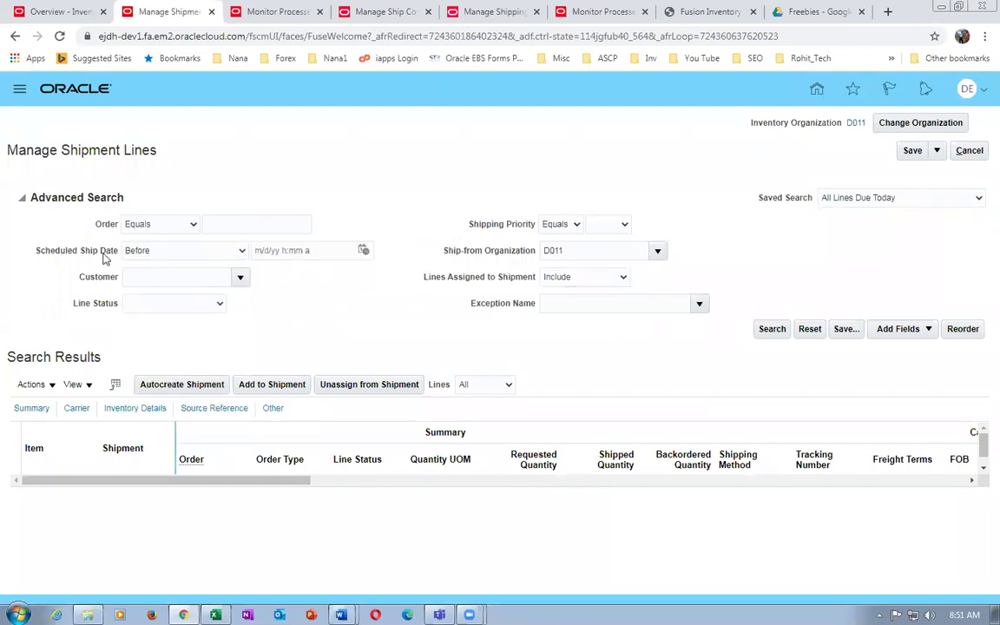
click(215, 224)
text(217)
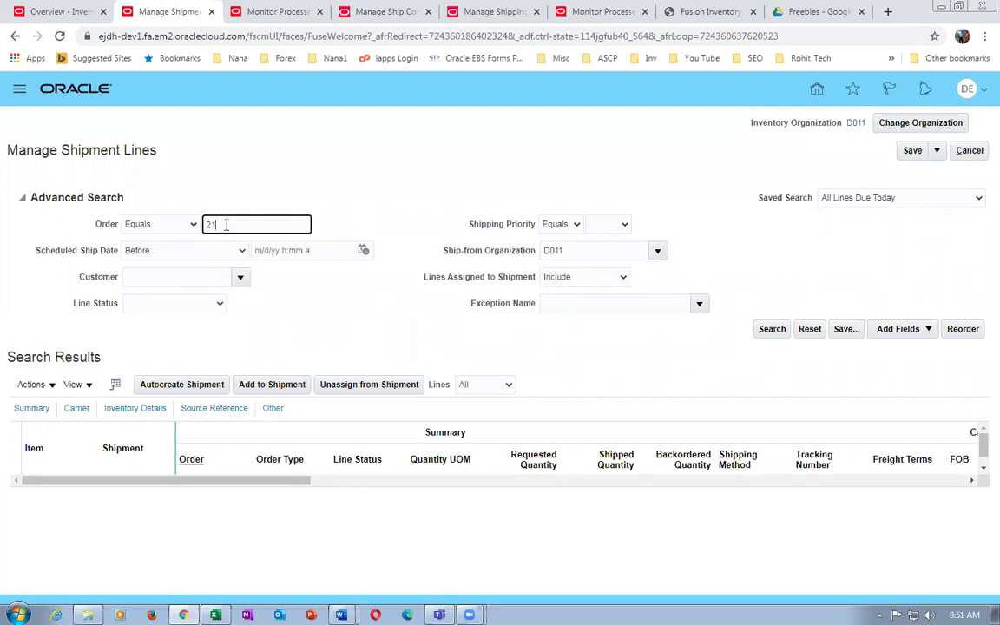
key(Tab)
click(770, 328)
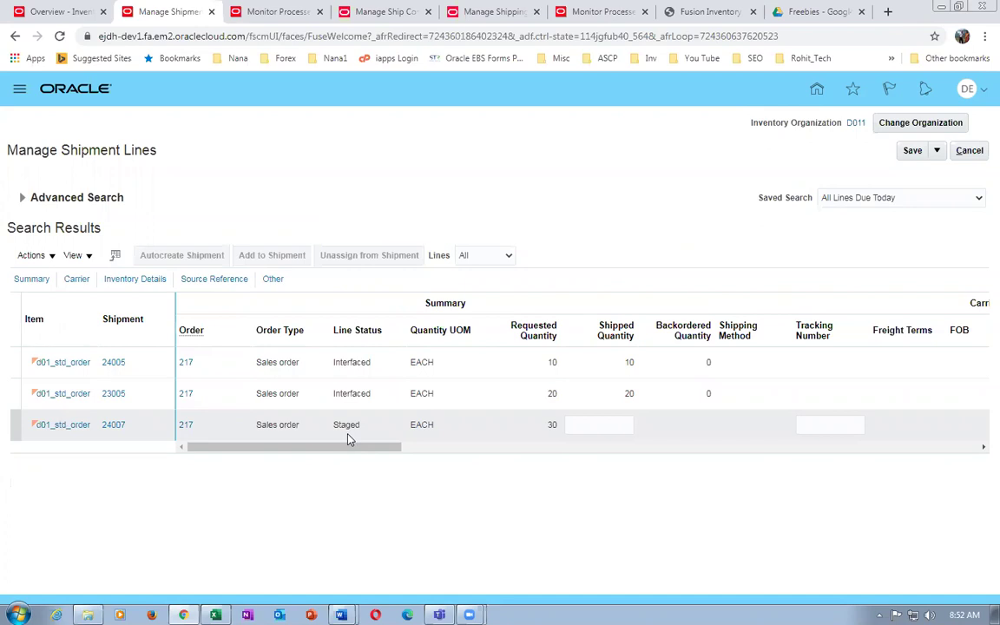
Open the shipment of the staged 30-unit line and ship confirm it, accepting the missing weight and volume warnings.
click(230, 429)
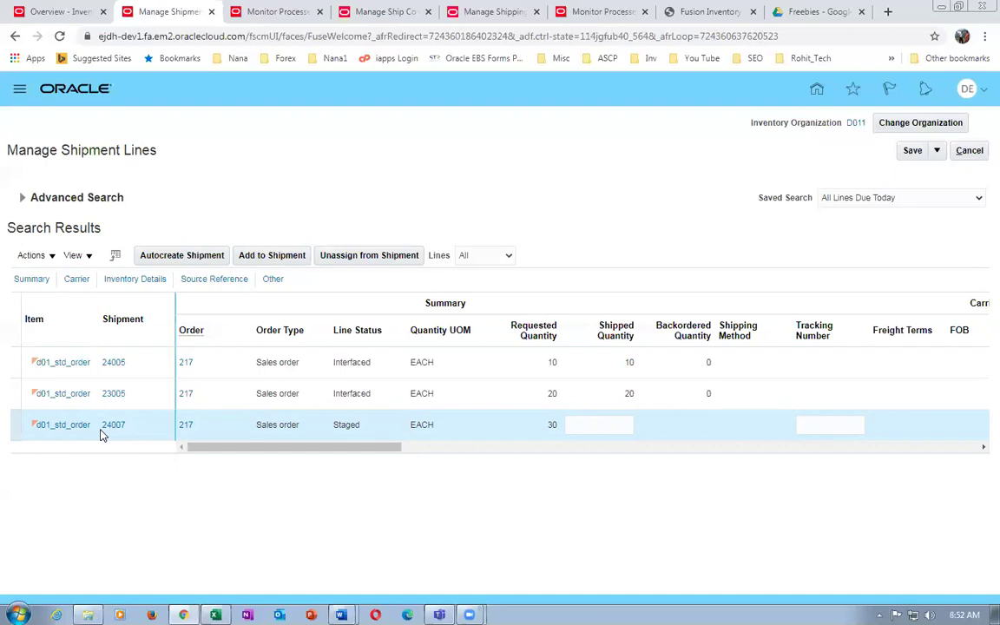
click(115, 426)
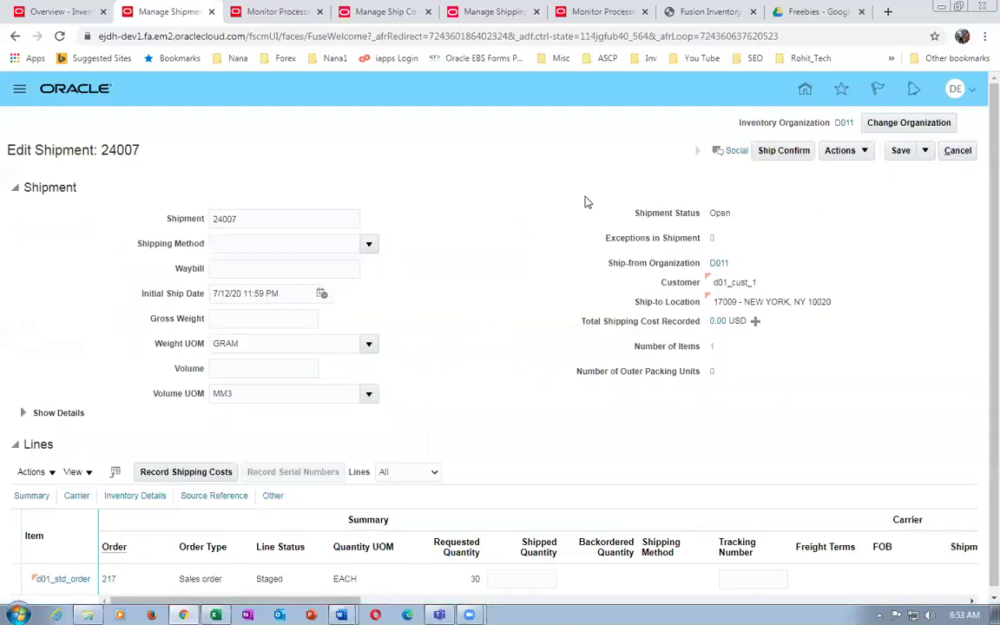
click(786, 153)
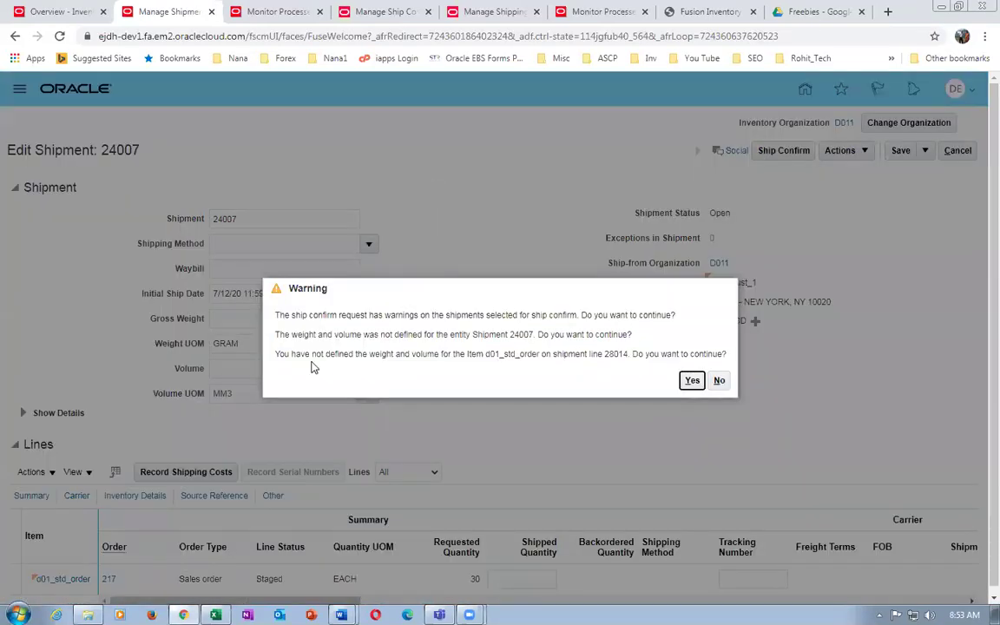
drag(328, 353, 449, 353)
click(692, 380)
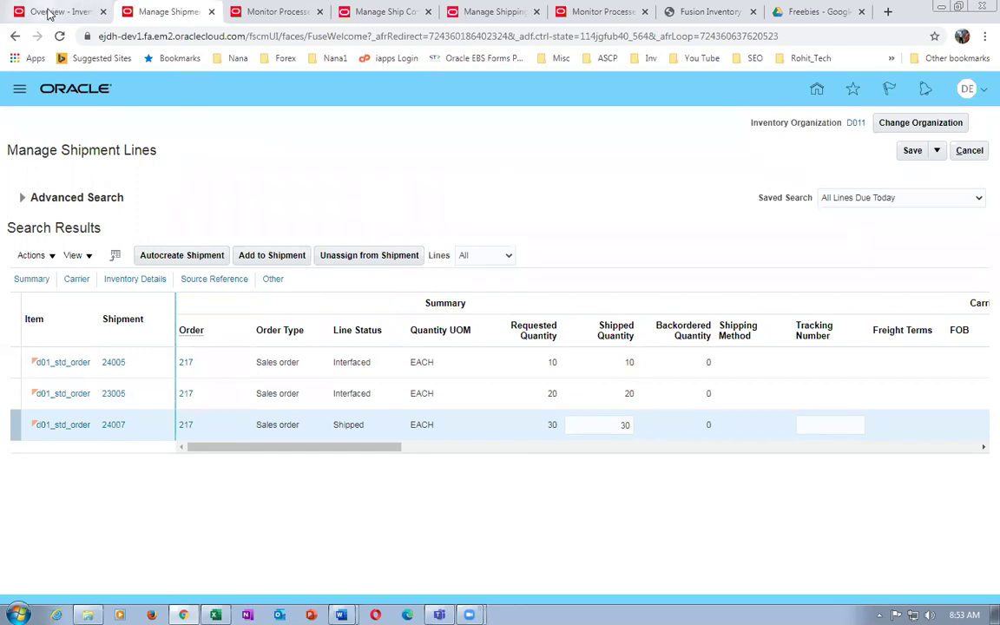
Go to Order Management and look up the sales order by its order number.
click(45, 11)
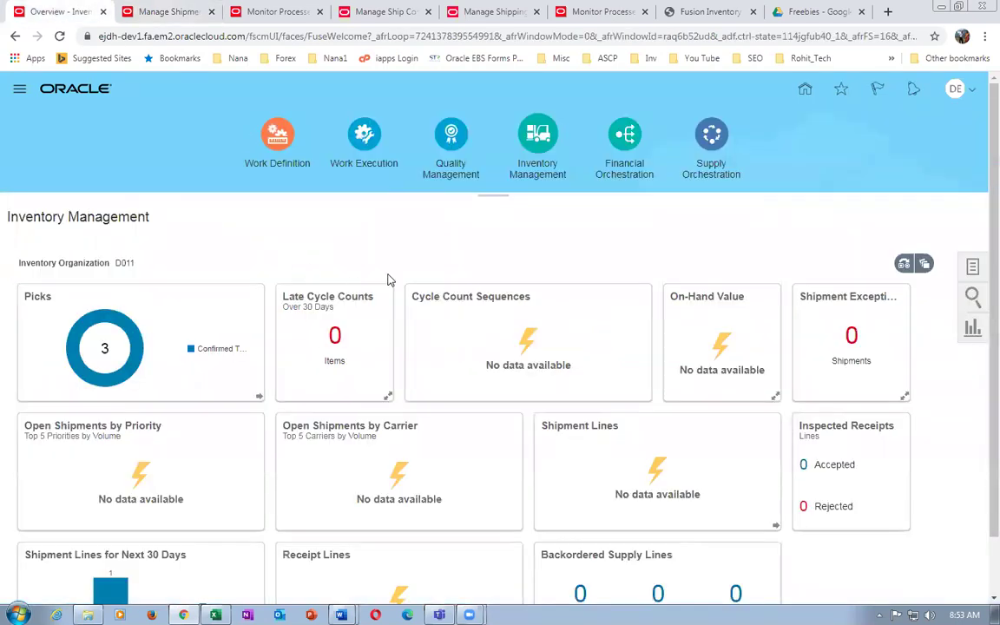
click(805, 88)
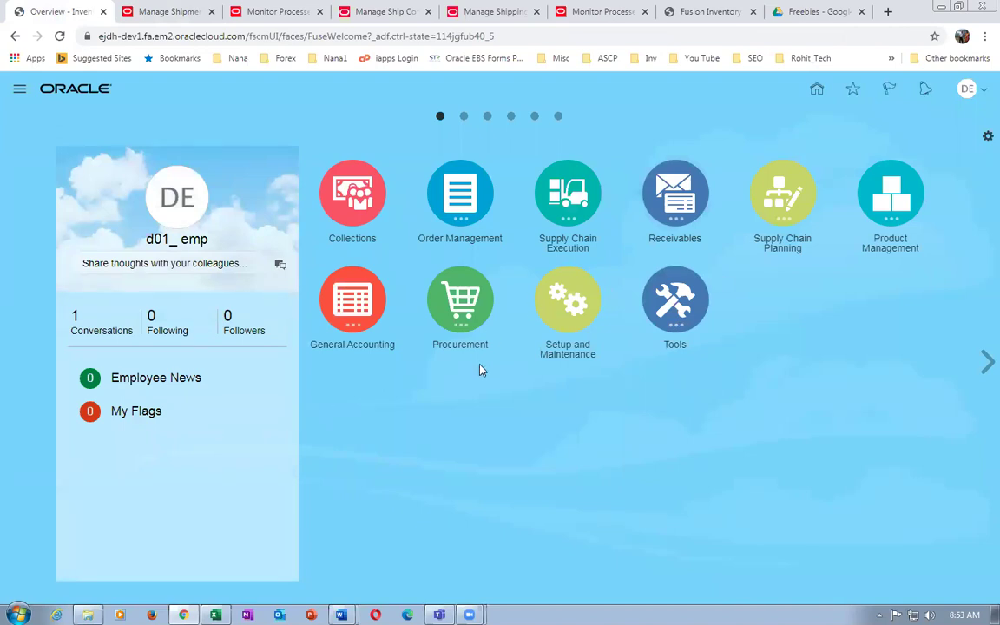
click(448, 212)
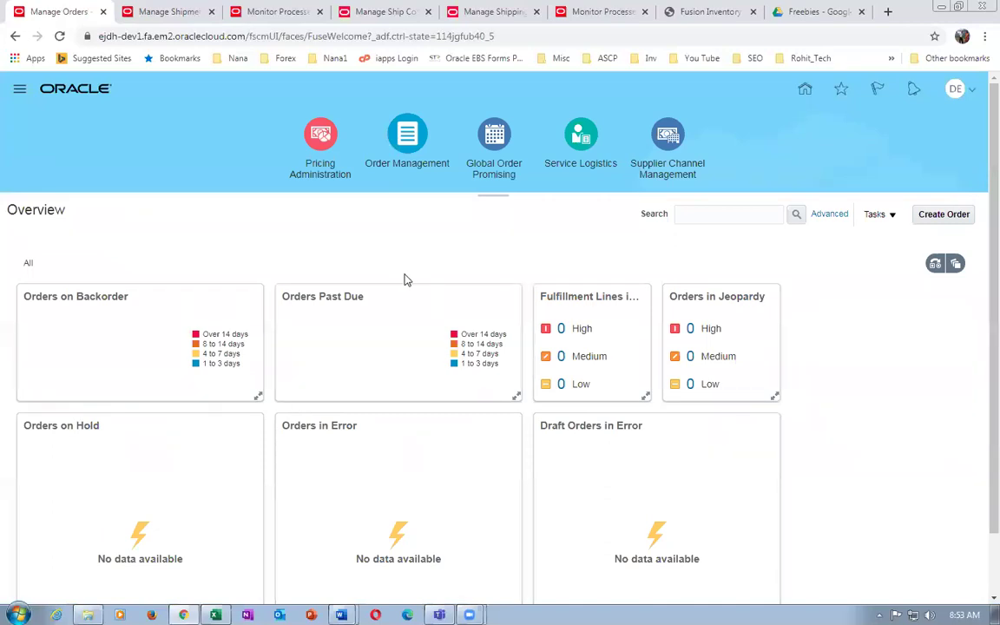
click(711, 214)
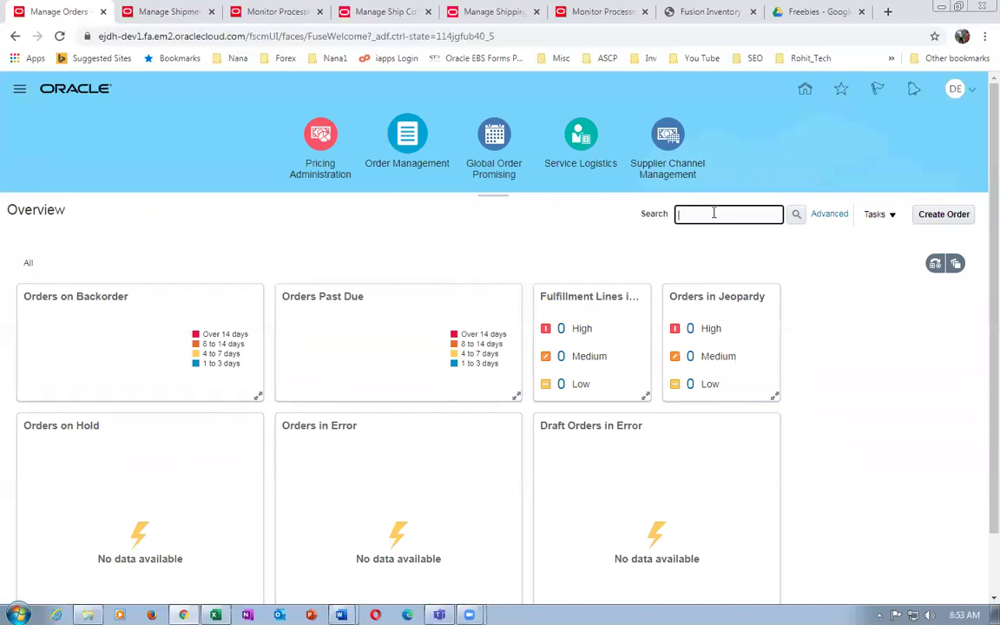
text(217)
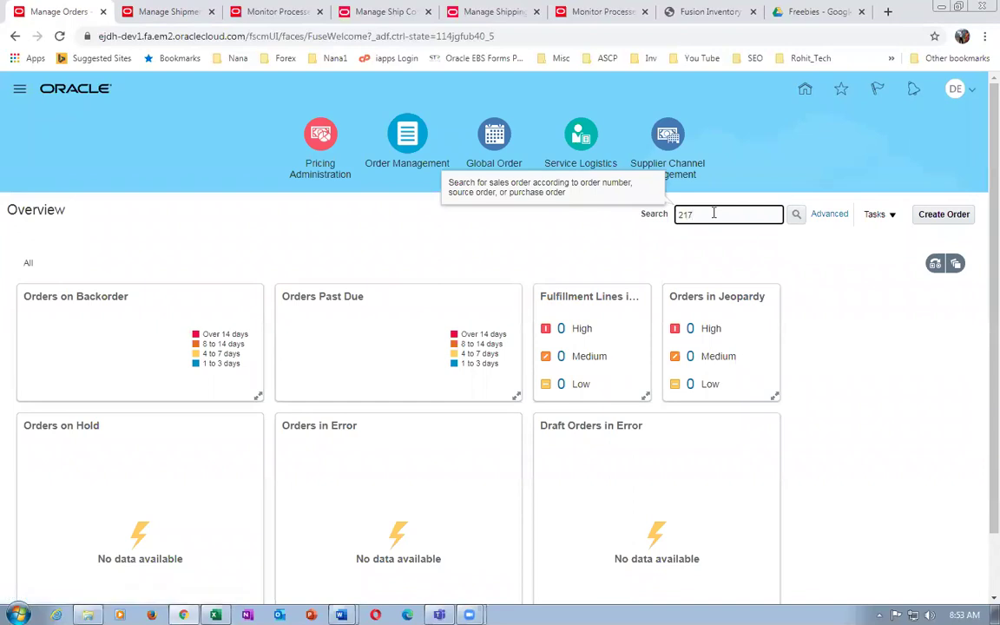
key(Return)
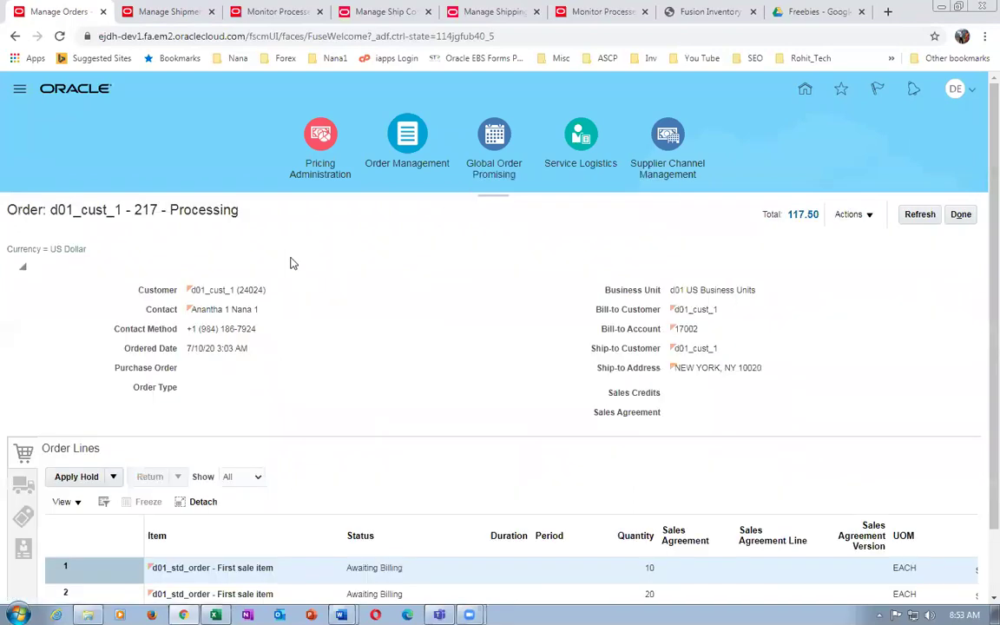
Refresh the sales order repeatedly to check the status of its third order line.
scroll(292, 335, down, 1)
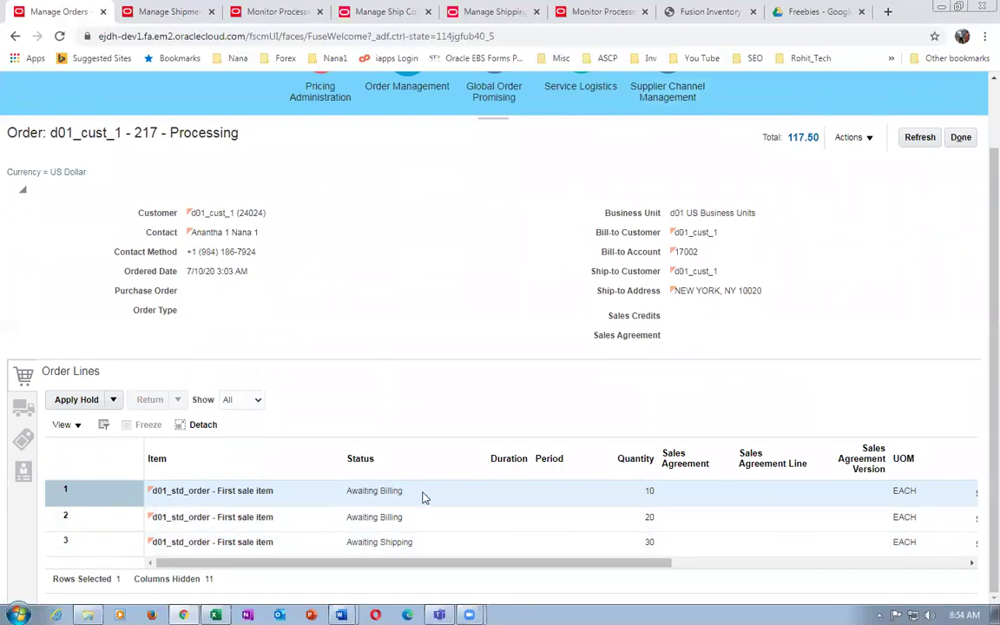
click(911, 139)
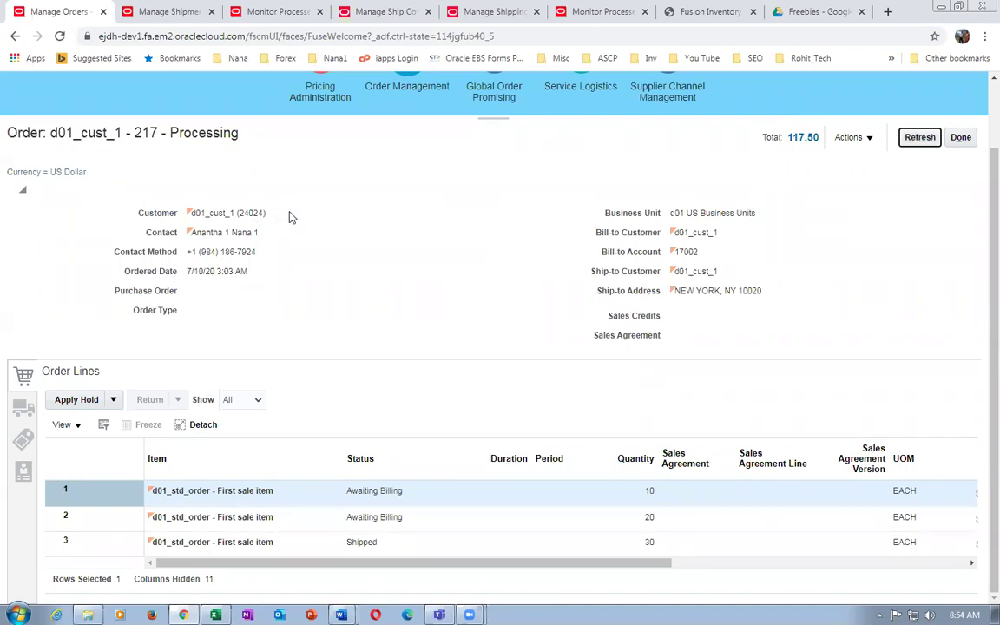
click(913, 141)
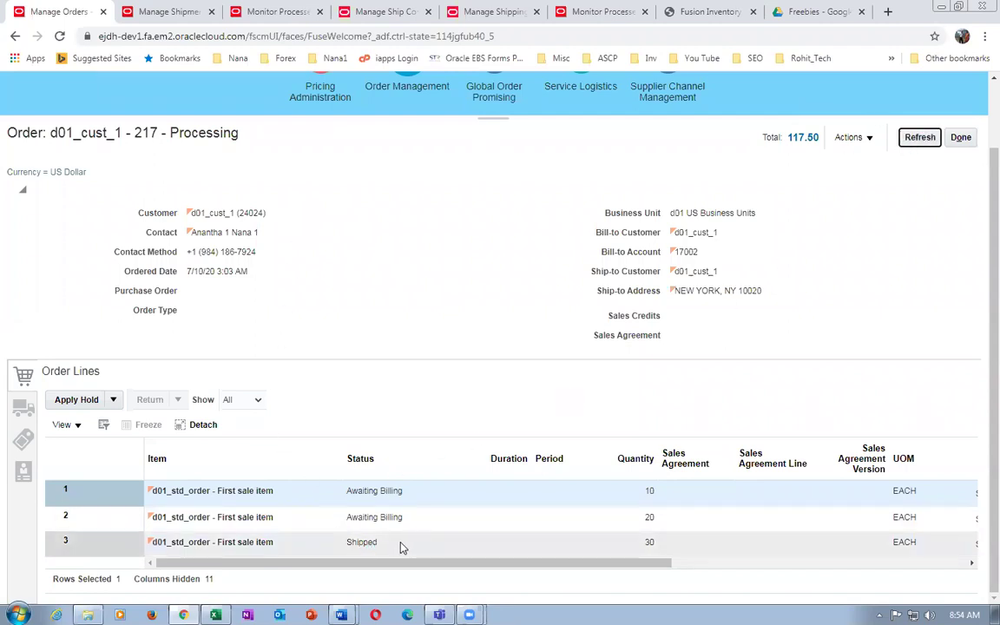
click(918, 138)
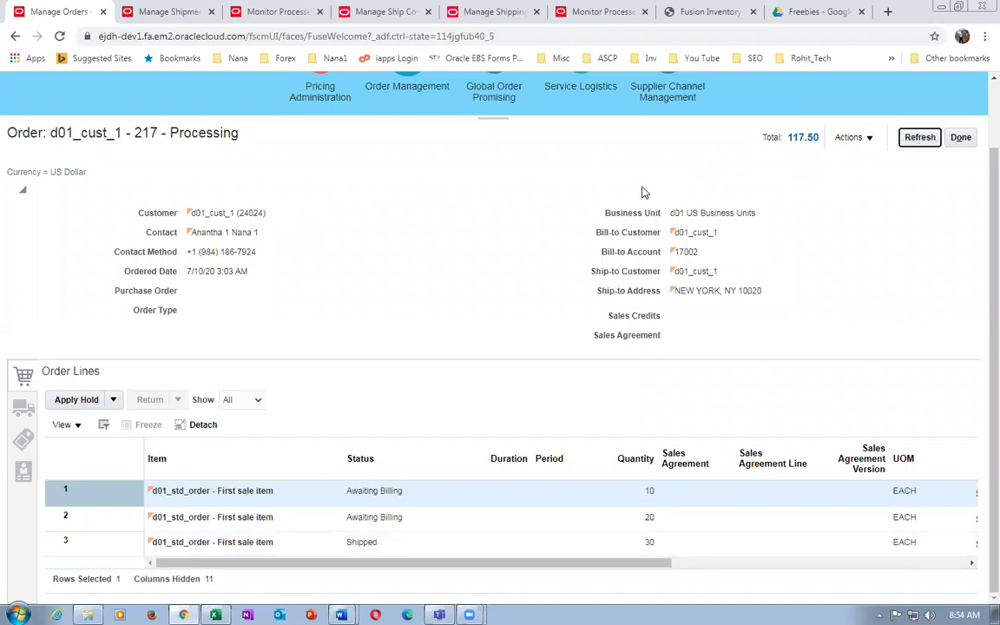
click(446, 542)
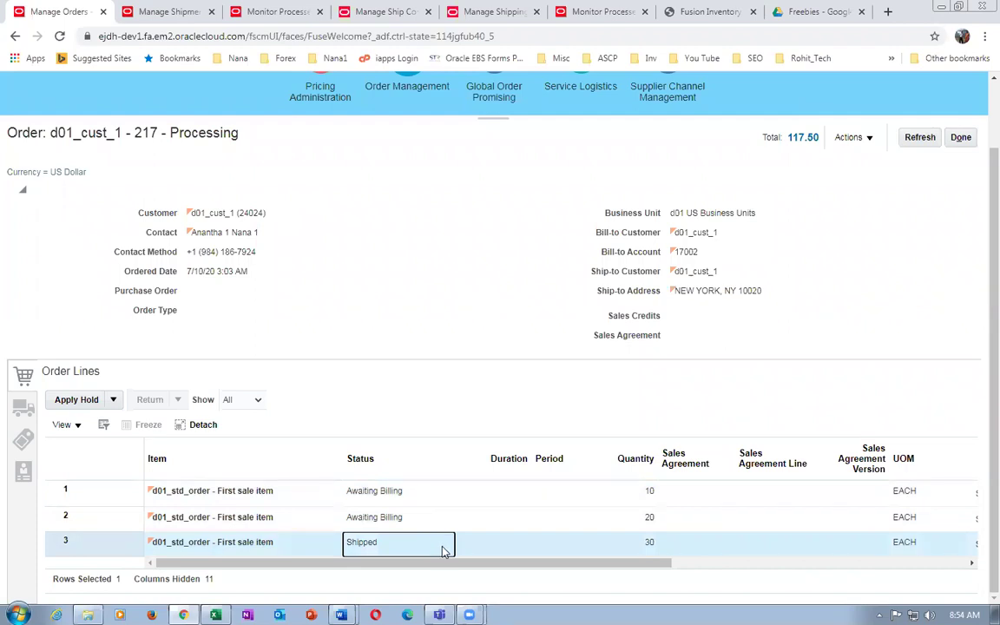
click(919, 137)
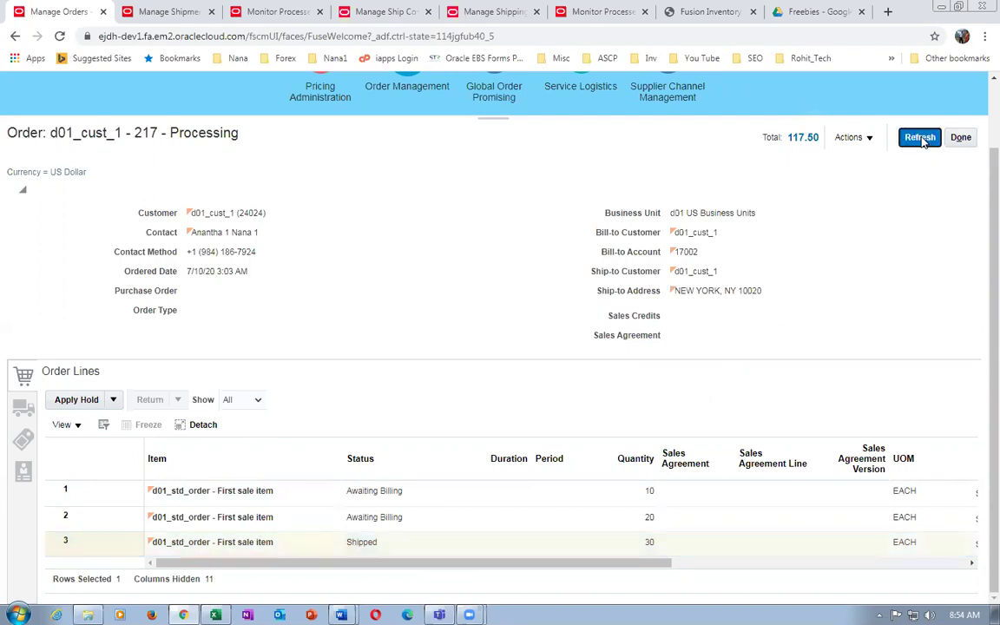